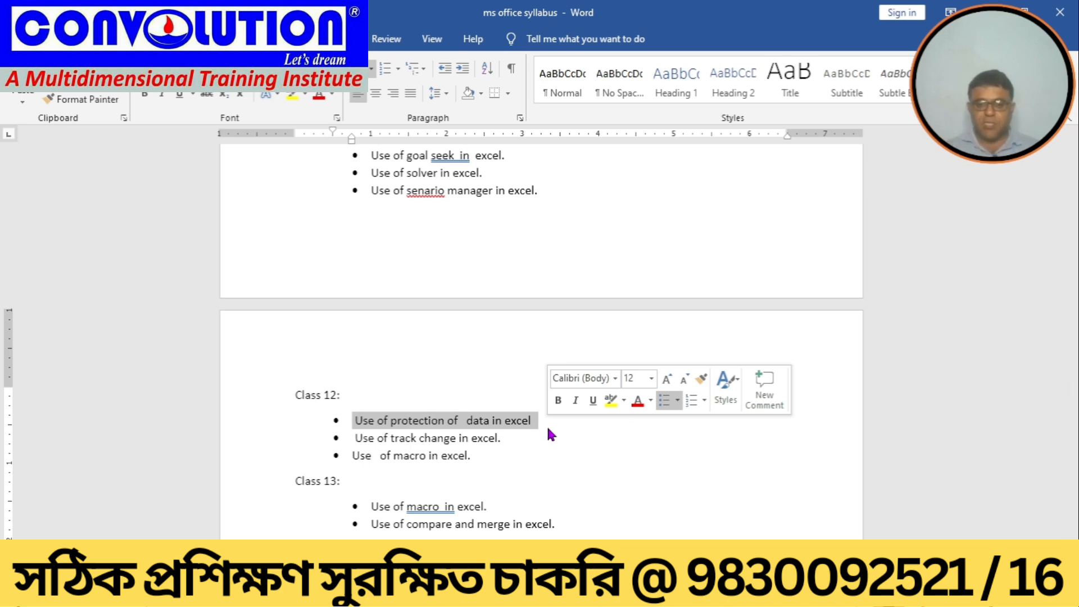
Step: Highlight each of the Class 12 topics in the syllabus document one by one
{"action": "left_click", "coordinate": [362, 440]}
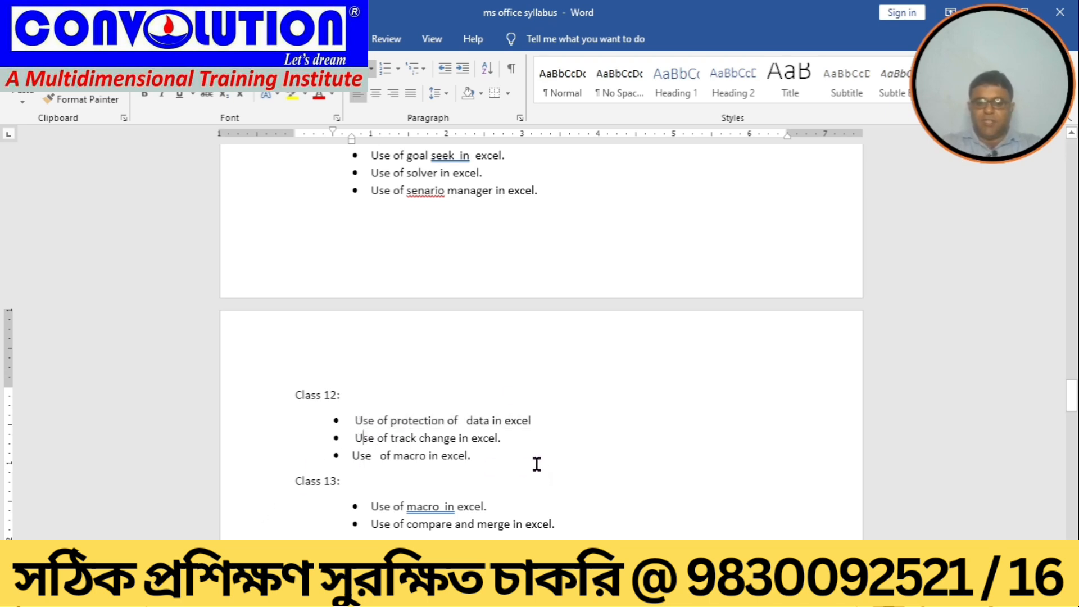
{"action": "left_click_drag", "start_coordinate": [351, 440], "coordinate": [521, 440]}
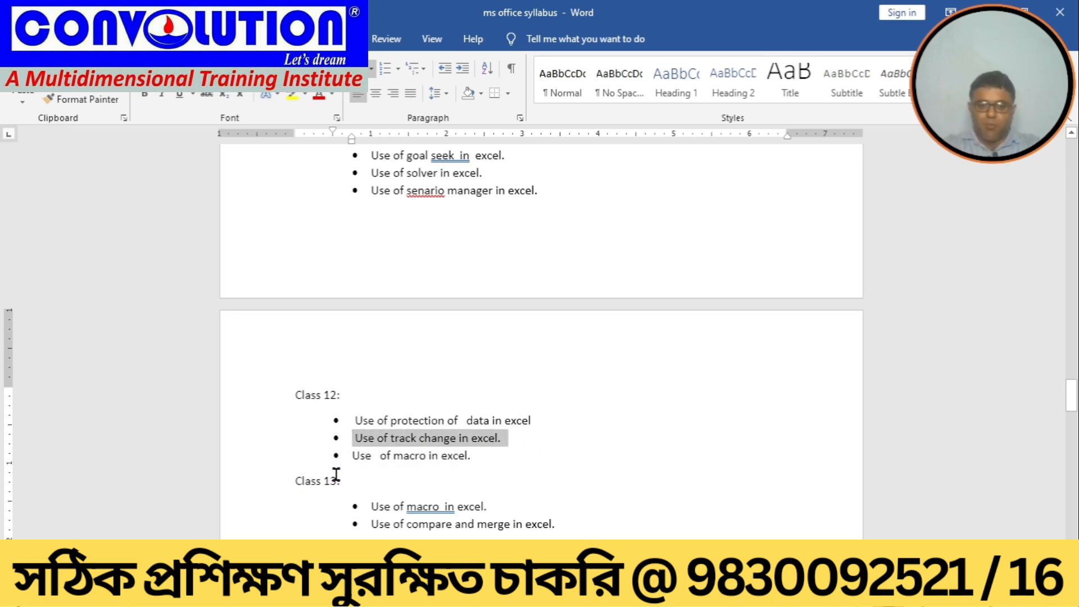
{"action": "left_click_drag", "start_coordinate": [356, 453], "coordinate": [497, 447]}
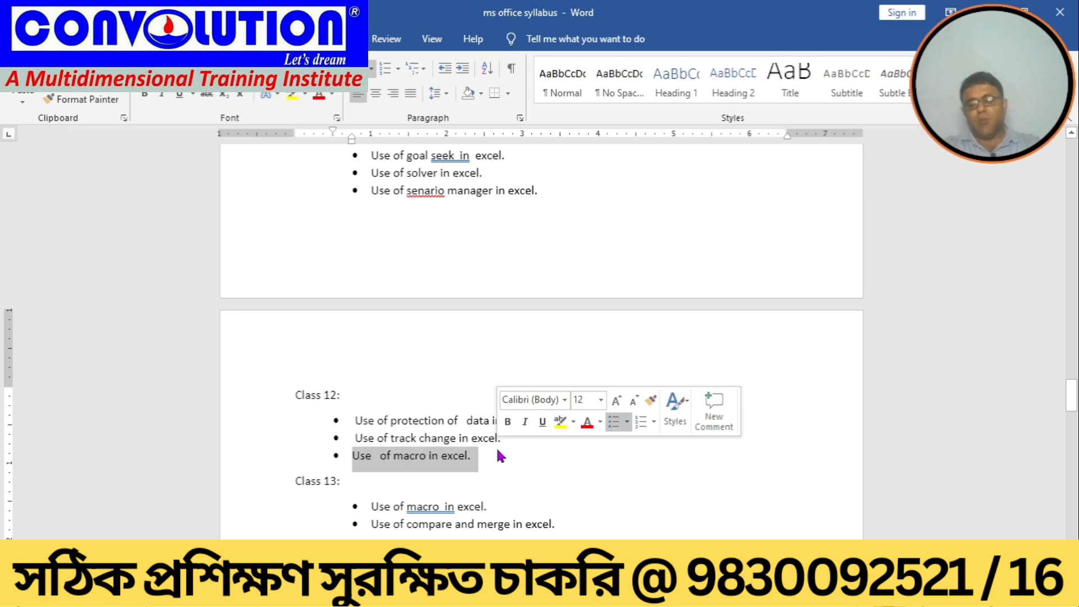
{"action": "left_click", "coordinate": [446, 385]}
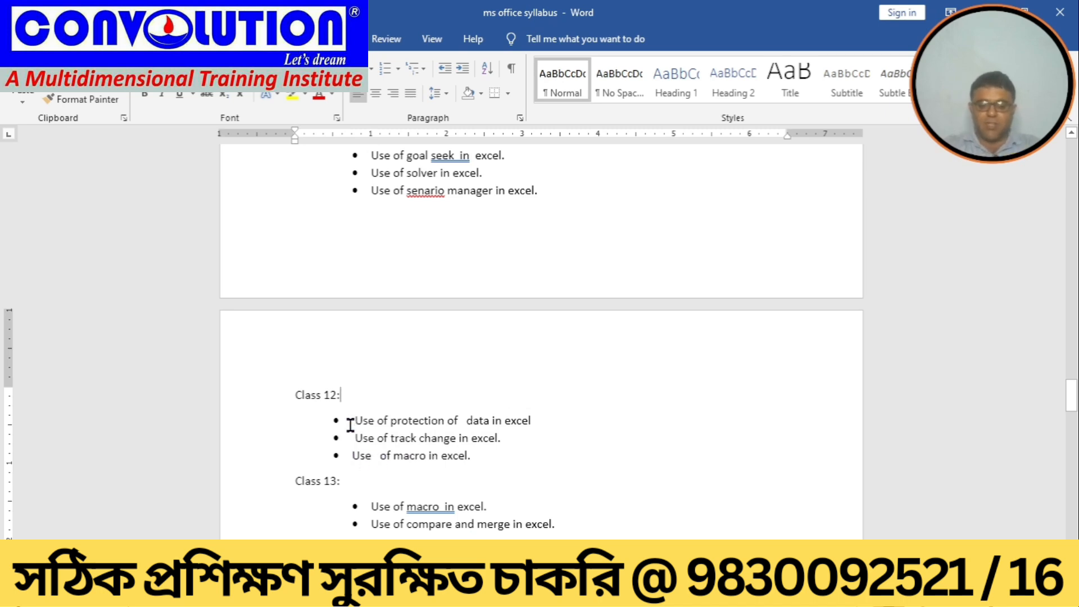
{"action": "left_click_drag", "start_coordinate": [350, 425], "coordinate": [501, 454]}
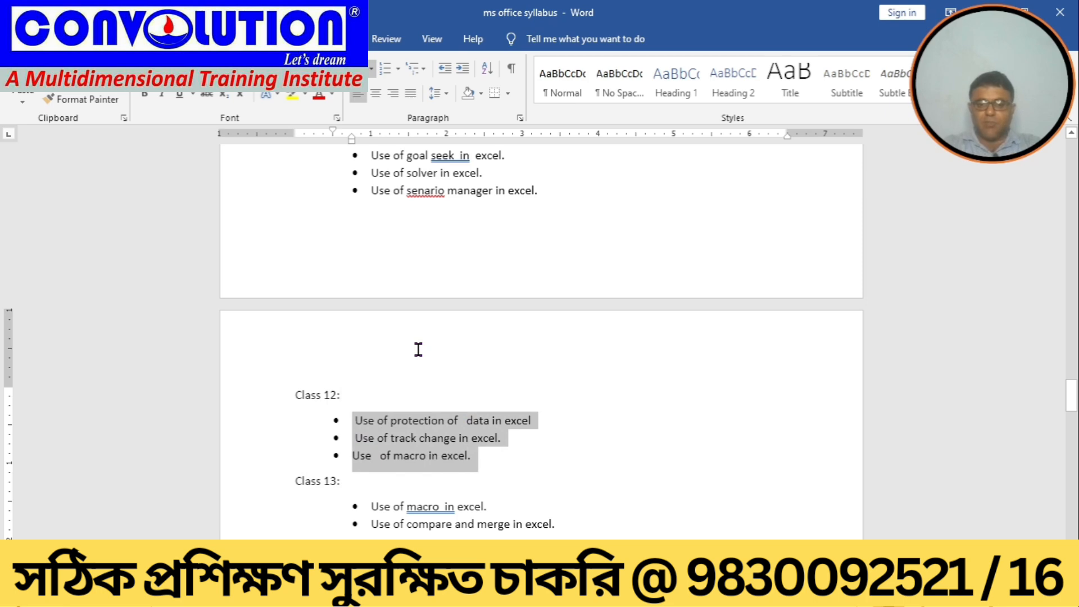
{"action": "key", "text": "Up"}
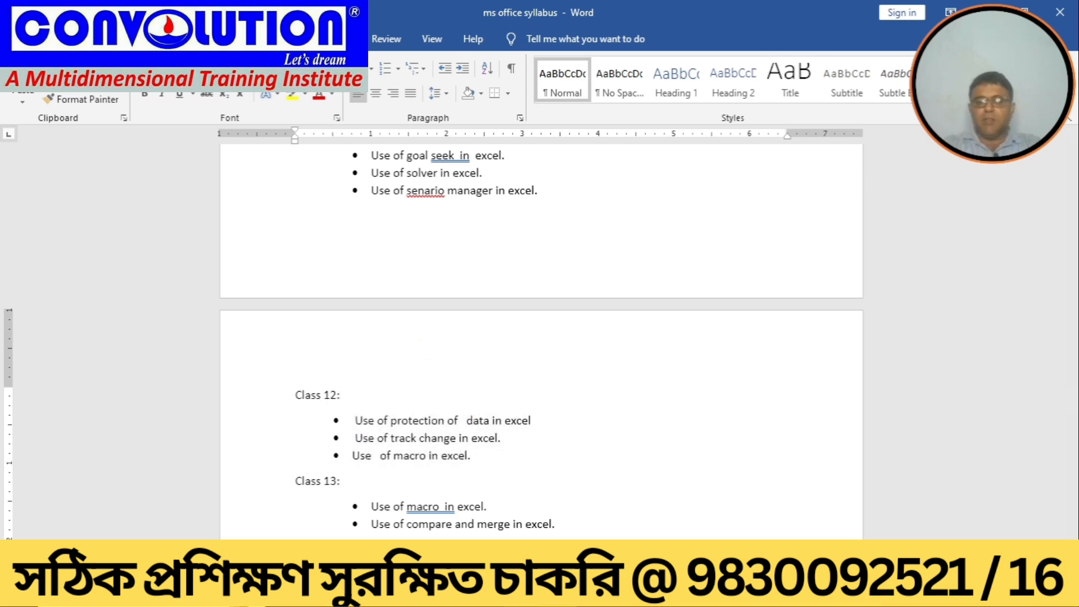
Step: Switch to the blank Excel workbook
{"action": "mouse_move", "coordinate": [519, 595]}
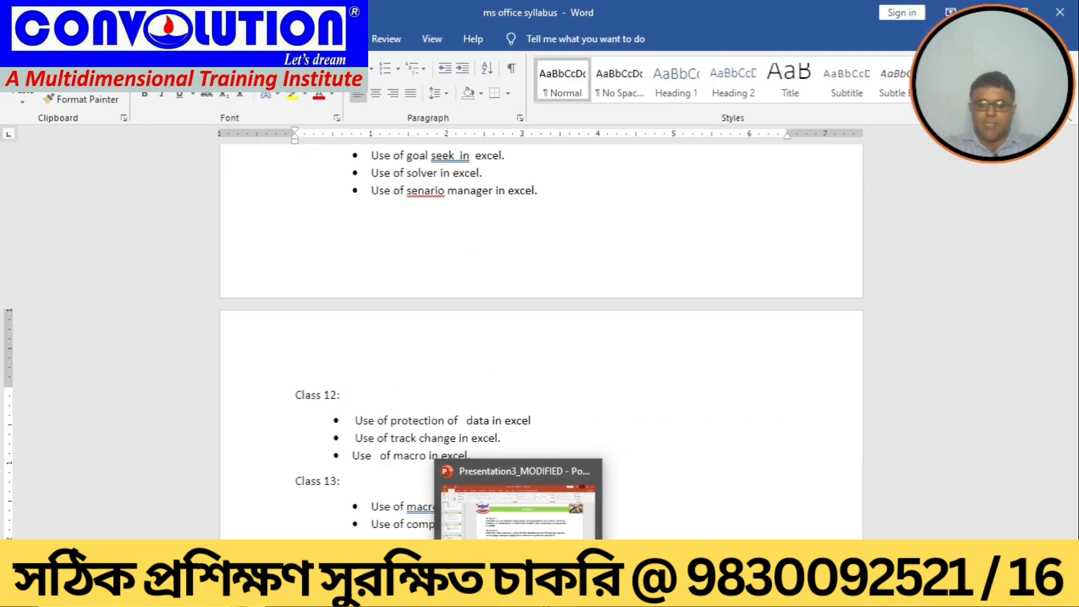
{"action": "mouse_move", "coordinate": [554, 595]}
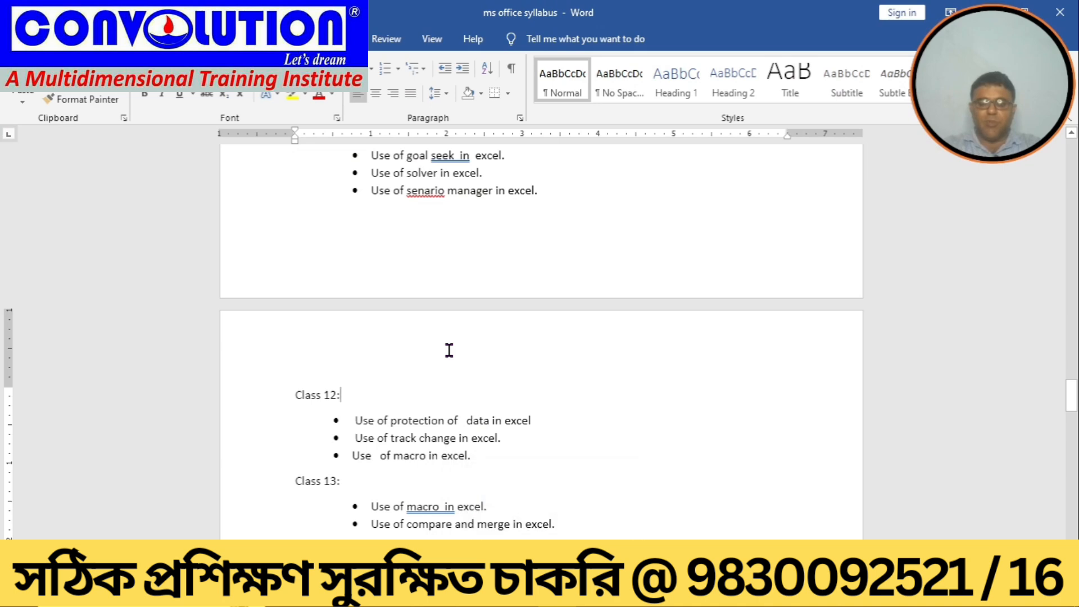
{"action": "left_click", "coordinate": [1074, 134]}
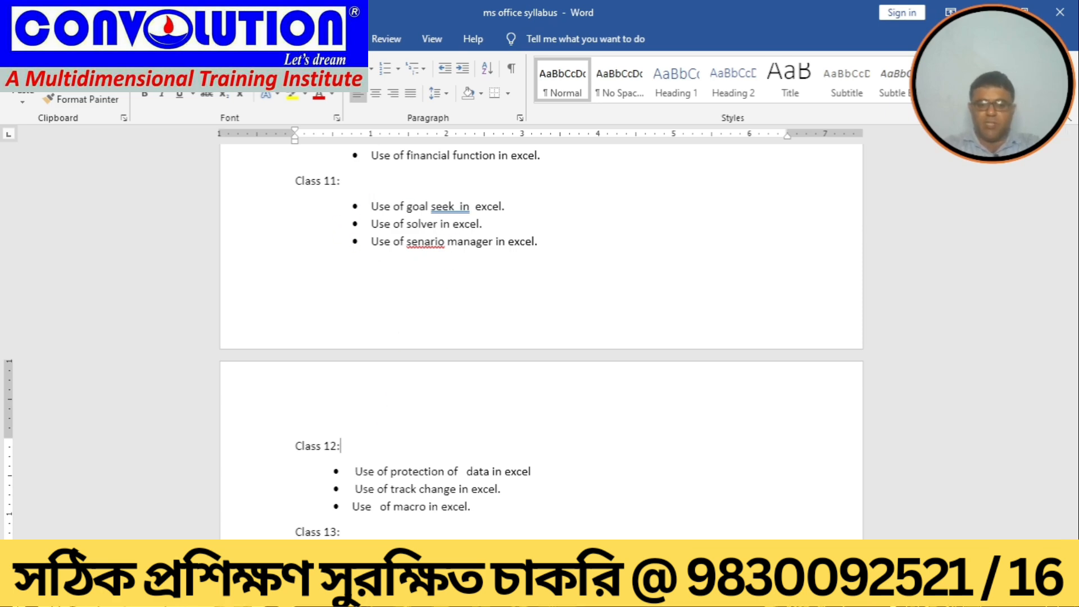
{"action": "left_click", "coordinate": [481, 592]}
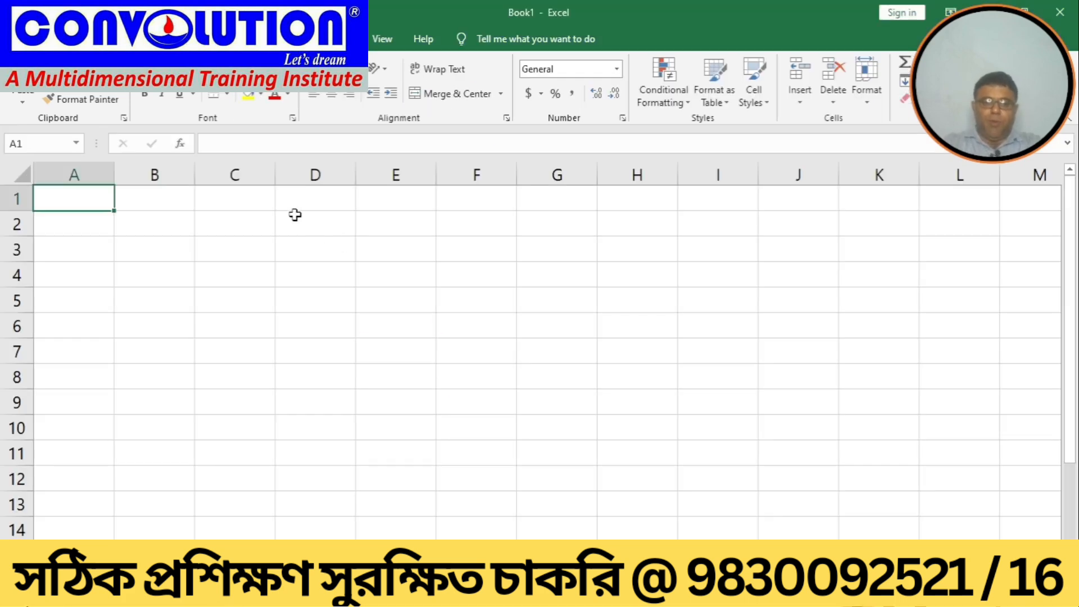
Step: Enter the column headers SUBJECT and MARKS in cells D1 and E1
{"action": "left_click", "coordinate": [311, 198]}
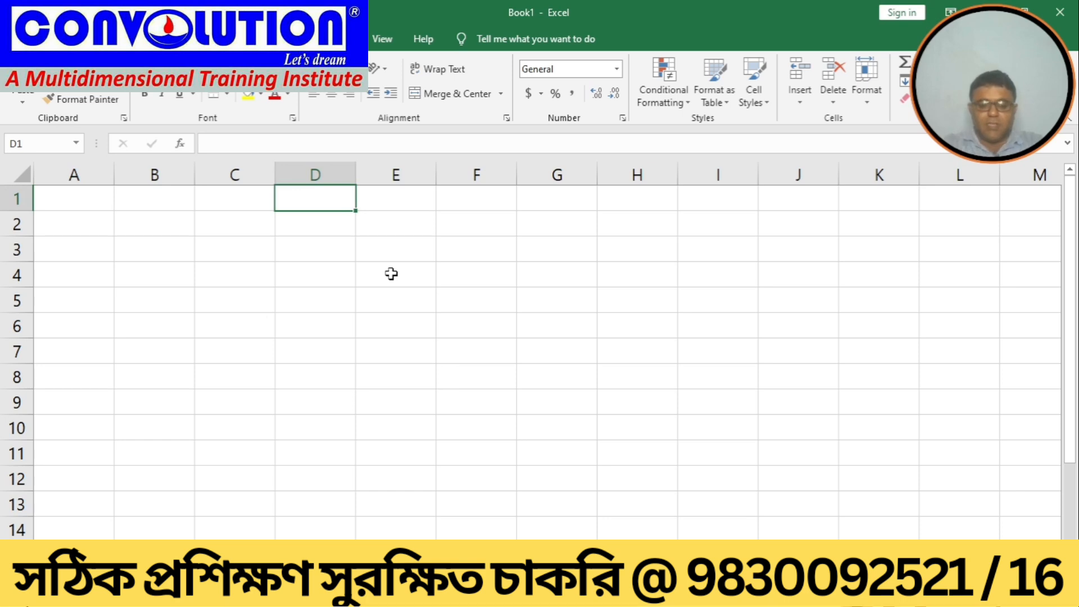
{"action": "type", "text": "sun"}
{"action": "key", "text": "BackSpace"}
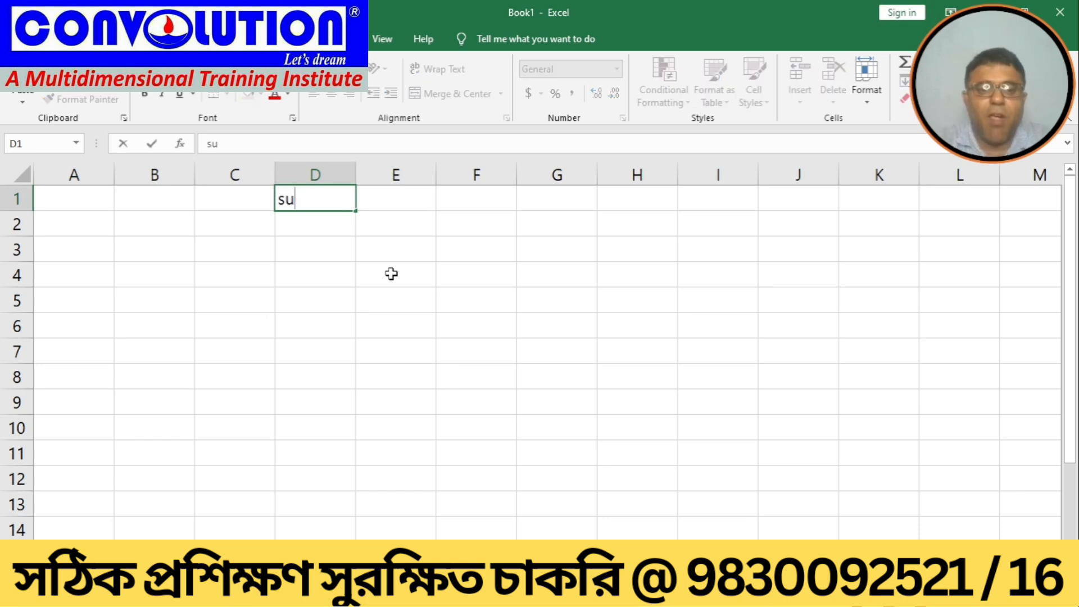
{"action": "key", "text": "BackSpace"}
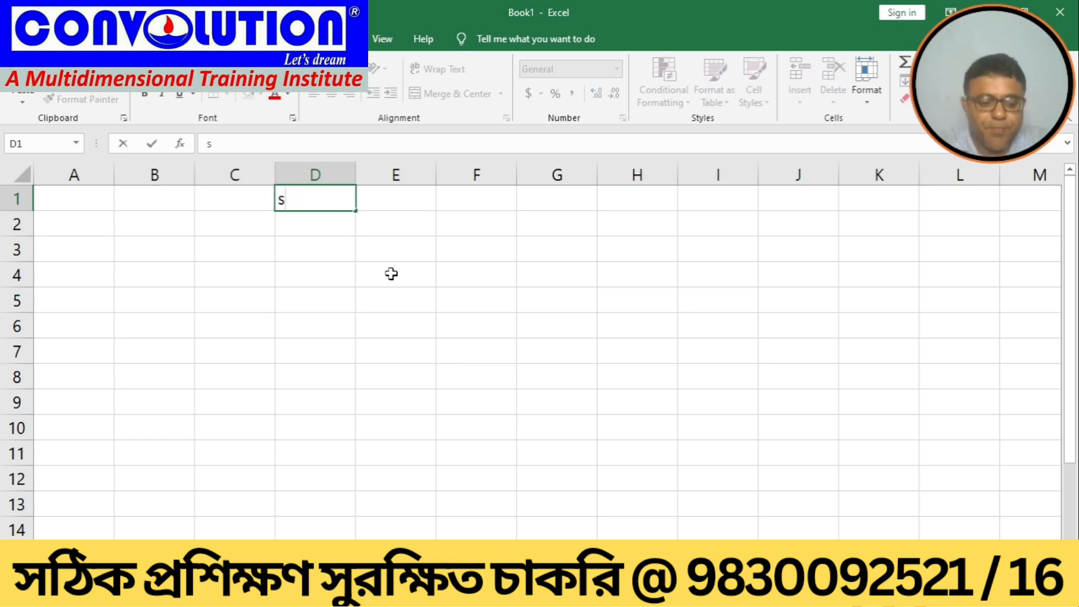
{"action": "type", "text": "SUBJECT"}
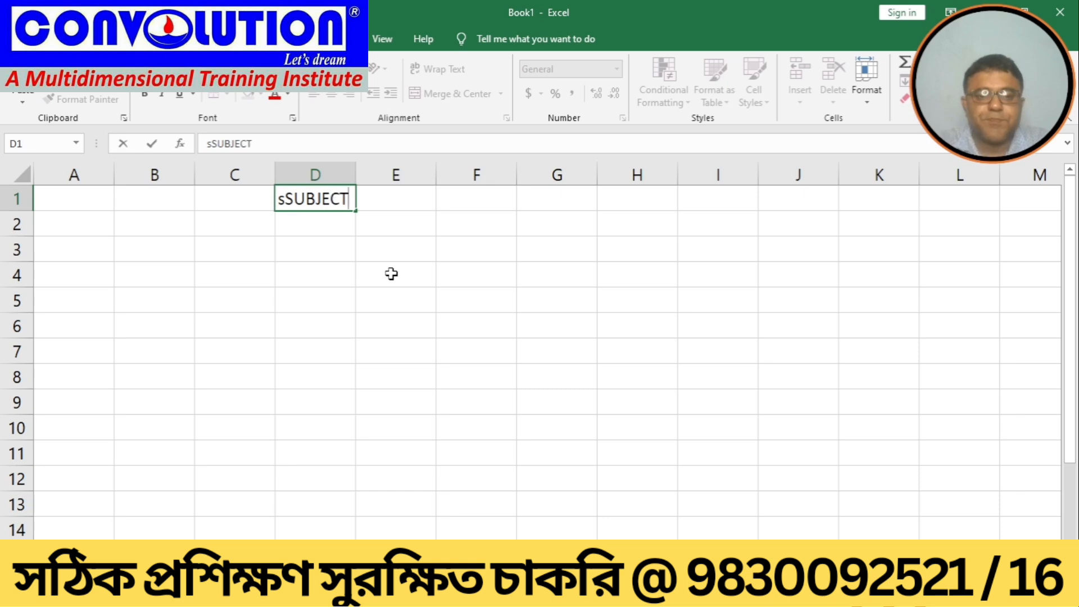
{"action": "key", "text": "BackSpace"}
{"action": "key", "text": "BackSpace"}
{"action": "key", "text": "BackSpace"}
{"action": "key", "text": "BackSpace"}
{"action": "key", "text": "BackSpace"}
{"action": "key", "text": "BackSpace"}
{"action": "key", "text": "BackSpace"}
{"action": "key", "text": "BackSpace"}
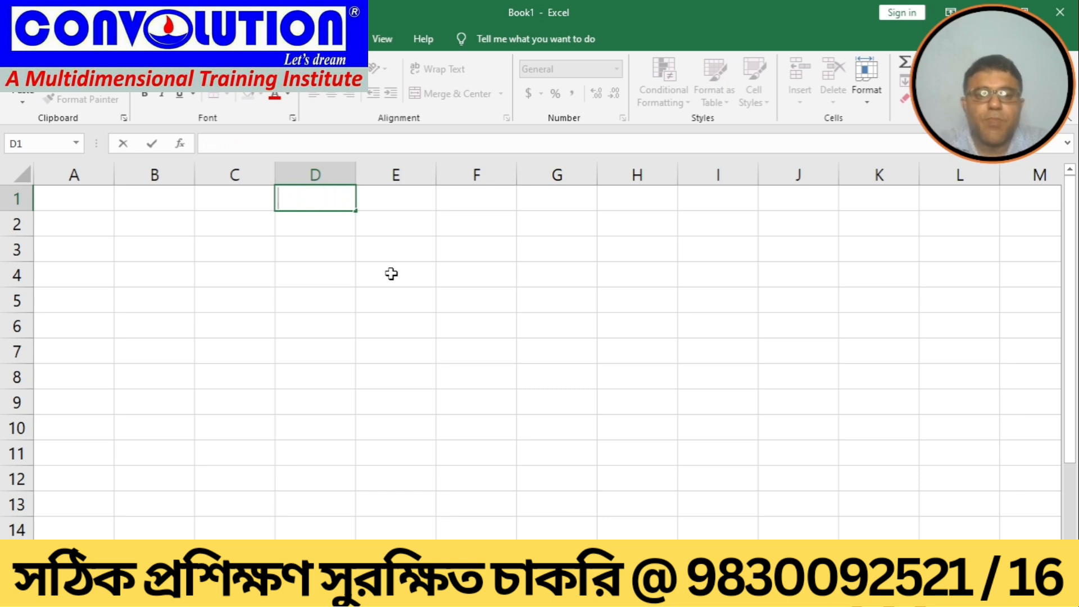
{"action": "type", "text": "SUBJECT"}
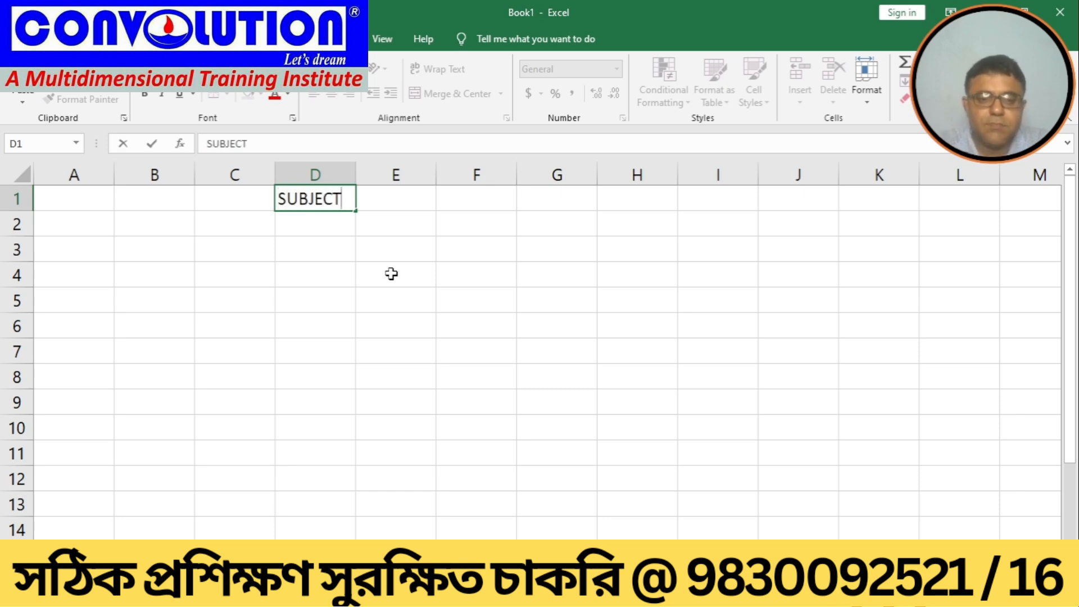
{"action": "key", "text": "Tab"}
{"action": "type", "text": "MARKS"}
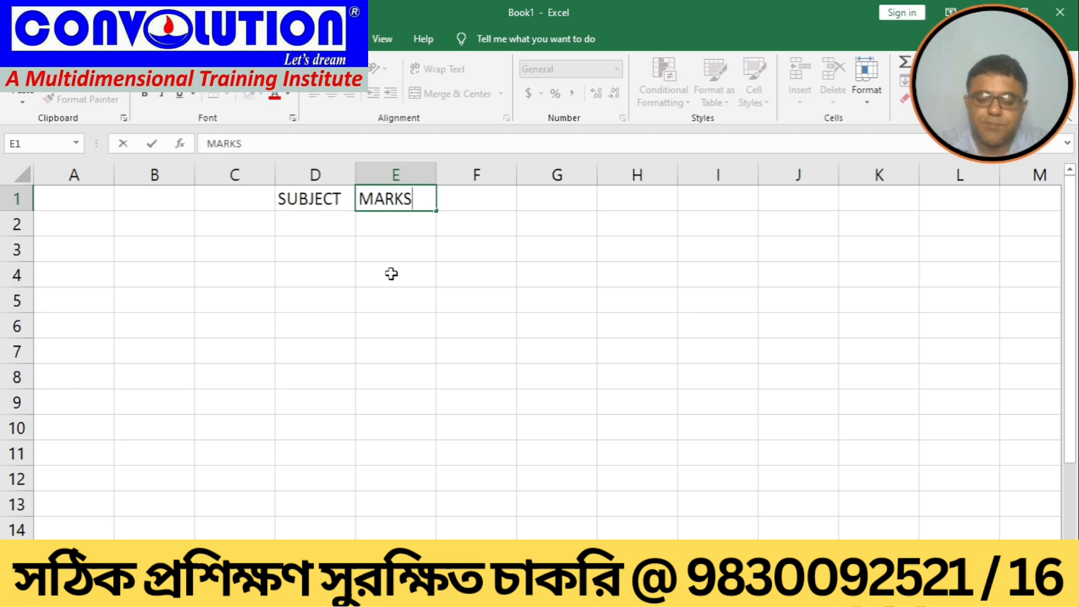
{"action": "key", "text": "Return"}
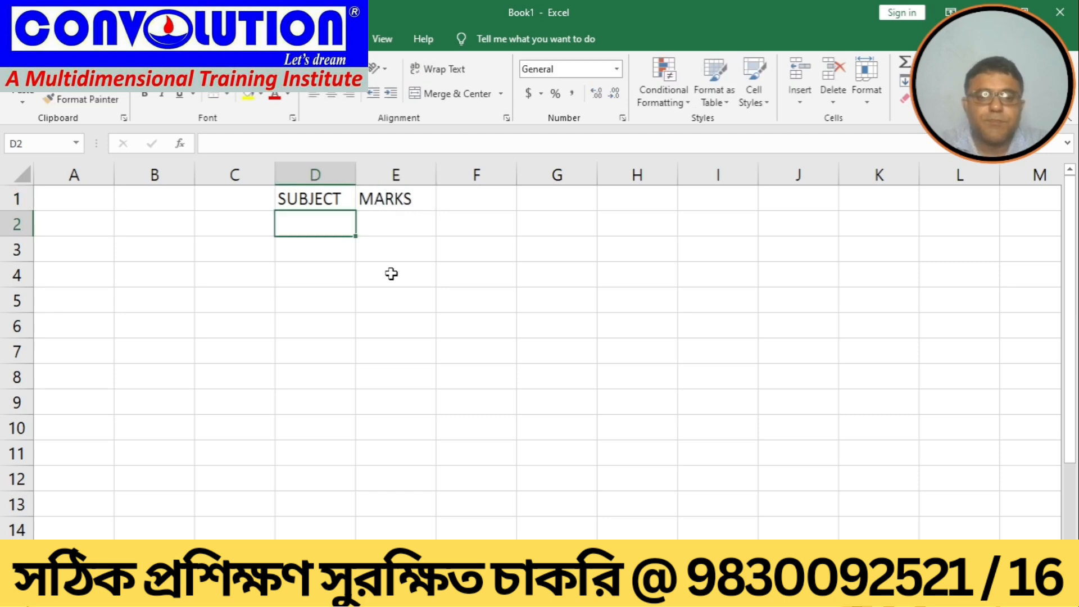
Step: Enter the subjects A, B, C and D in cells D2 to D5
{"action": "type", "text": "A"}
{"action": "key", "text": "Return"}
{"action": "type", "text": "B"}
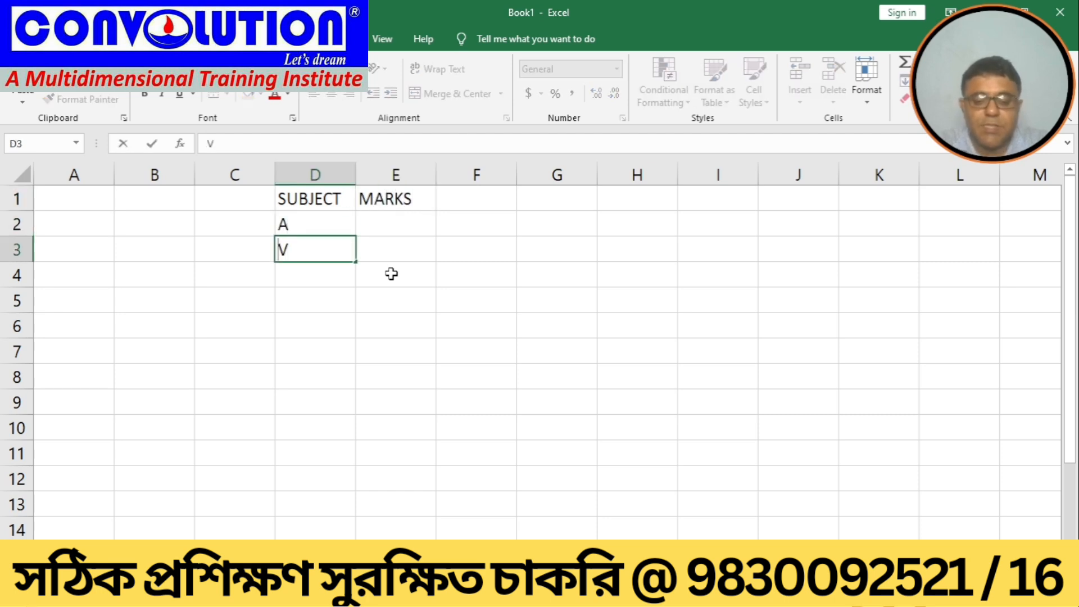
{"action": "key", "text": "Return"}
{"action": "type", "text": "C"}
{"action": "key", "text": "Return"}
{"action": "type", "text": "D"}
{"action": "key", "text": "Return"}
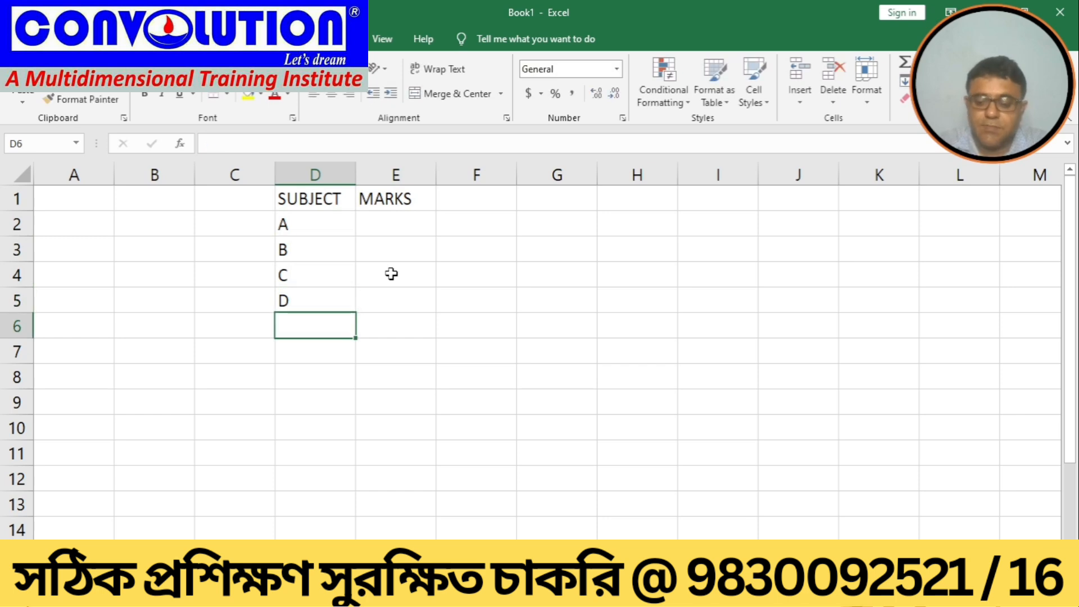
Step: Enter the marks 80, 70, 50 and 60 in cells E2 to E5
{"action": "key", "text": "Up"}
{"action": "key", "text": "Up"}
{"action": "key", "text": "Up"}
{"action": "key", "text": "Up"}
{"action": "key", "text": "Right"}
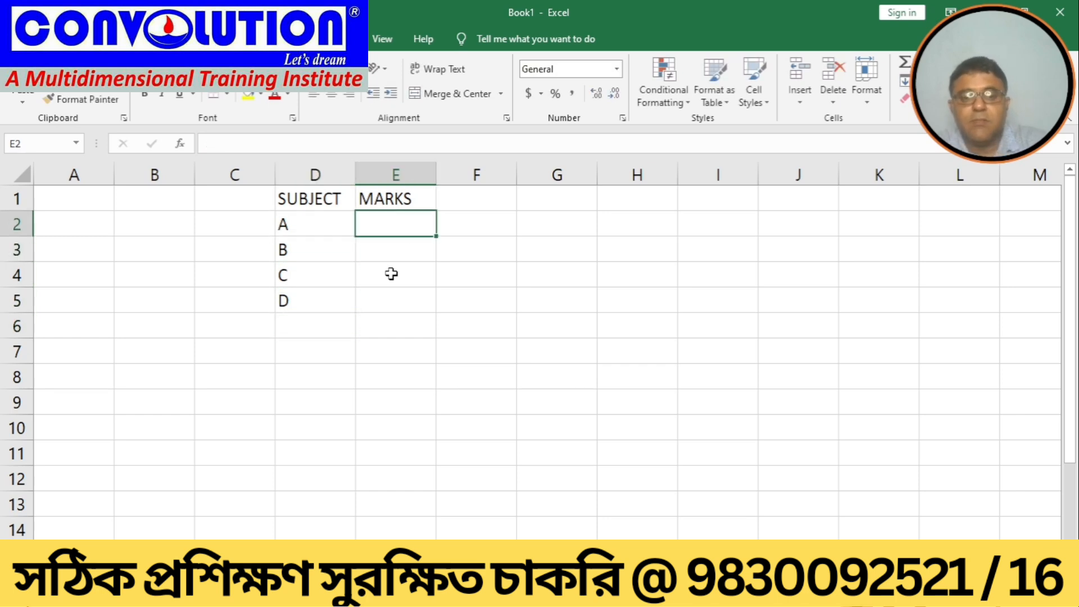
{"action": "type", "text": "80"}
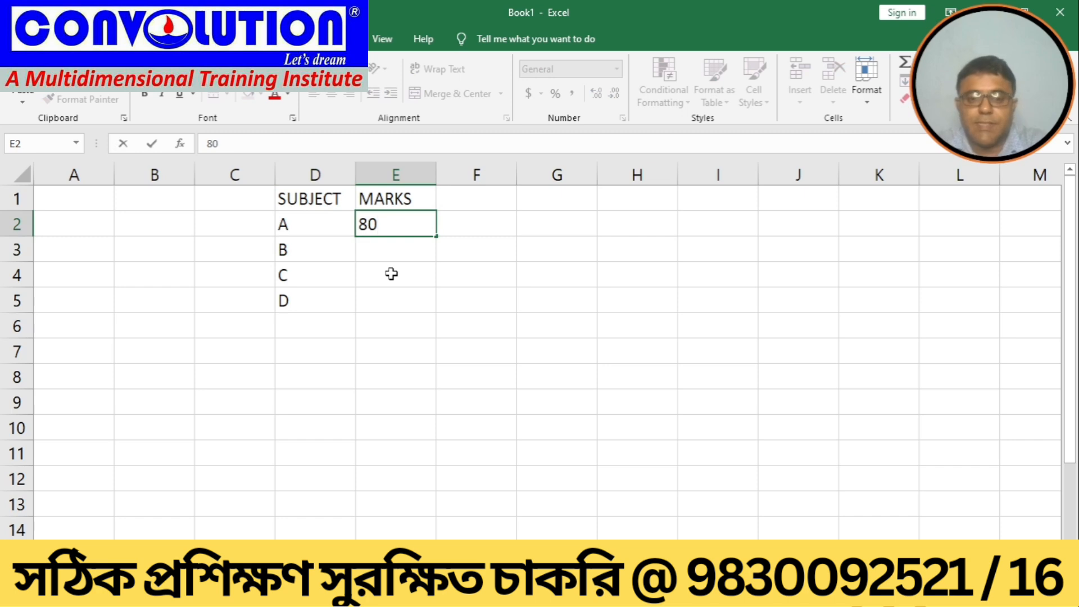
{"action": "key", "text": "Return"}
{"action": "type", "text": "70"}
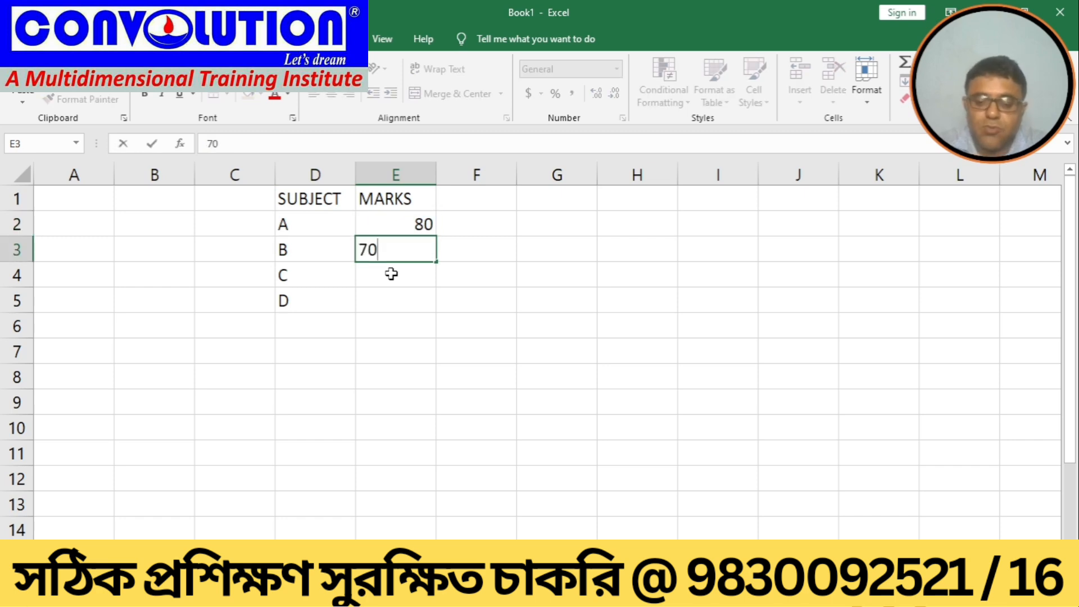
{"action": "key", "text": "Return"}
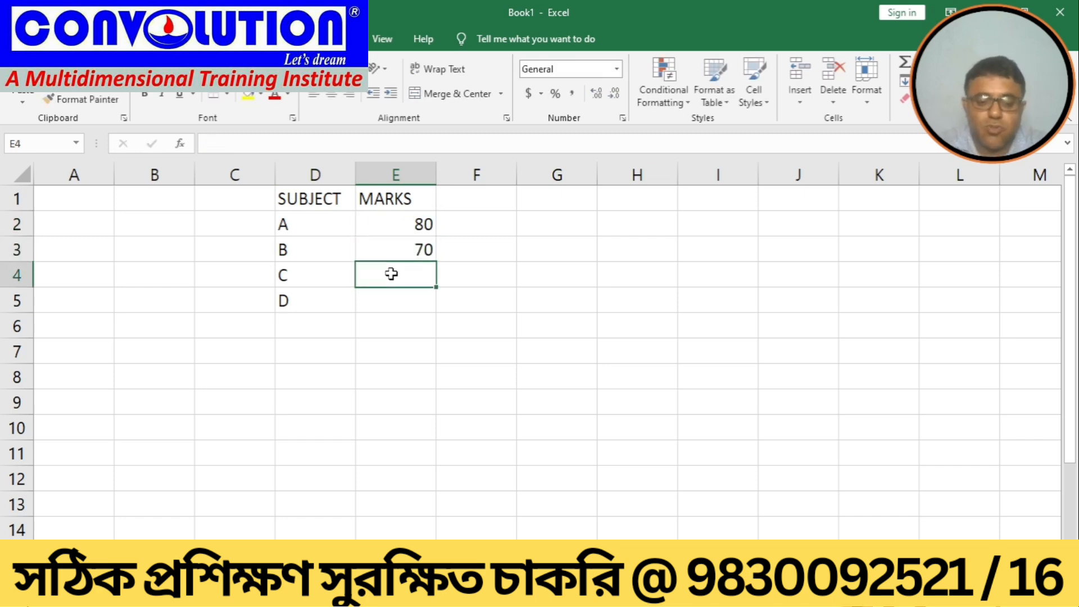
{"action": "type", "text": "50"}
{"action": "key", "text": "Return"}
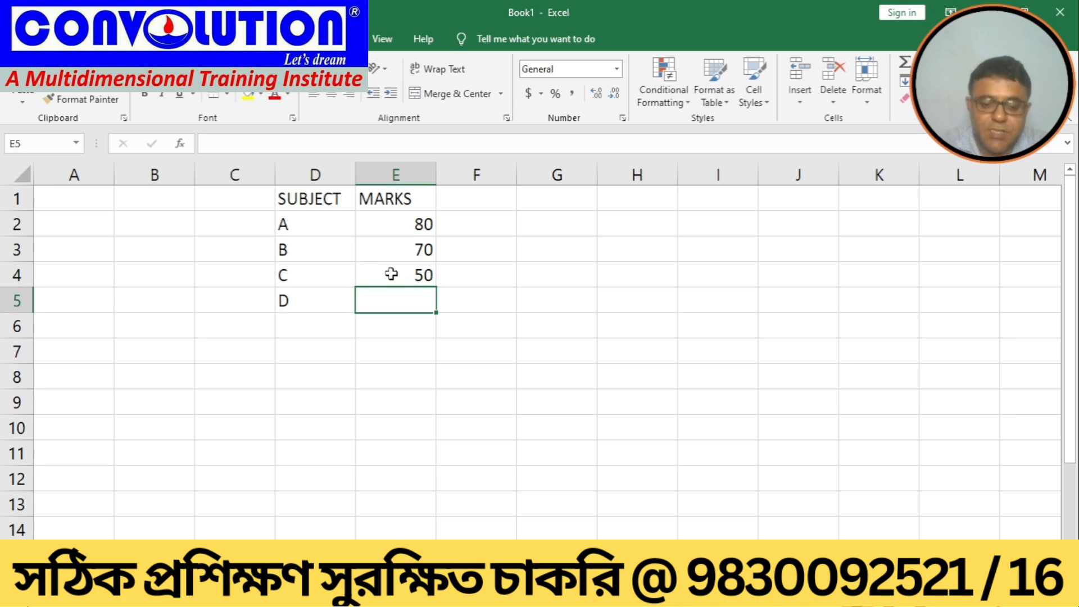
{"action": "type", "text": "60"}
{"action": "key", "text": "Return"}
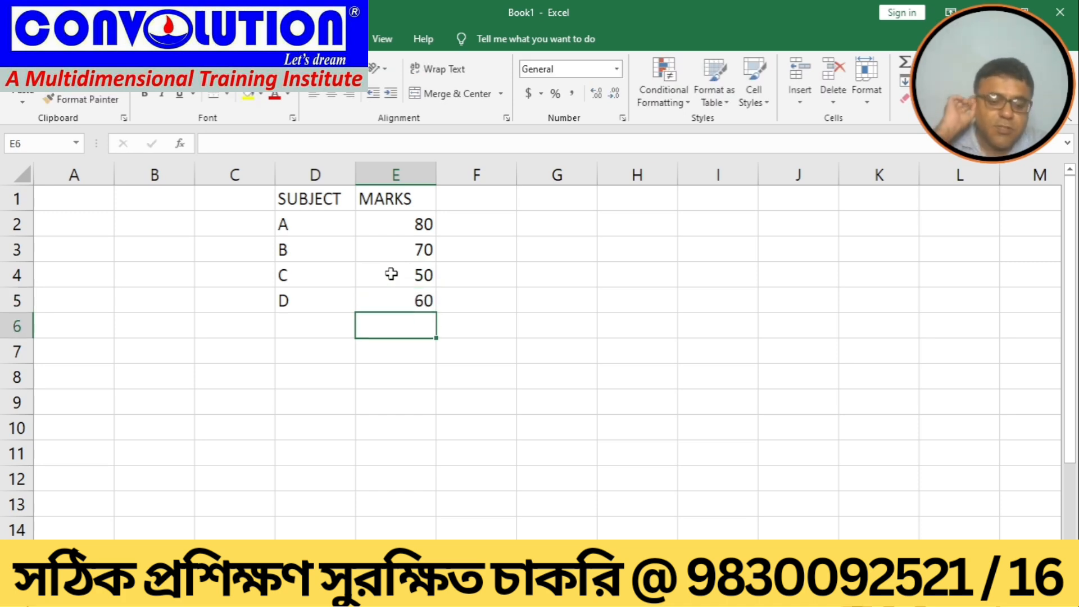
Step: Enter the formula =SUM(E2:E5) in cell E6 to total the marks
{"action": "type", "text": "=SUM()"}
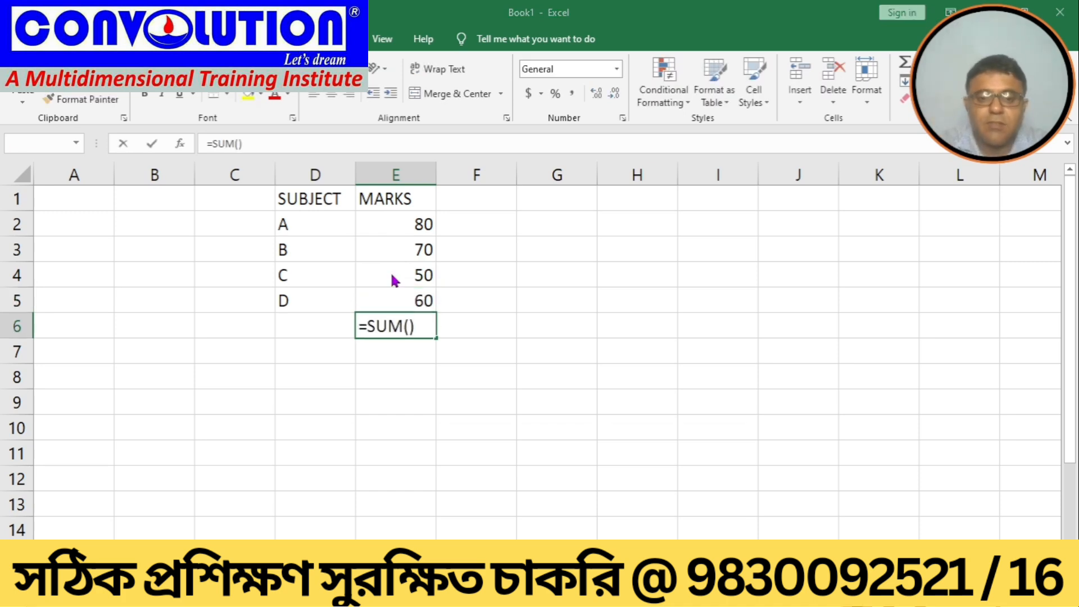
{"action": "key", "text": "Return"}
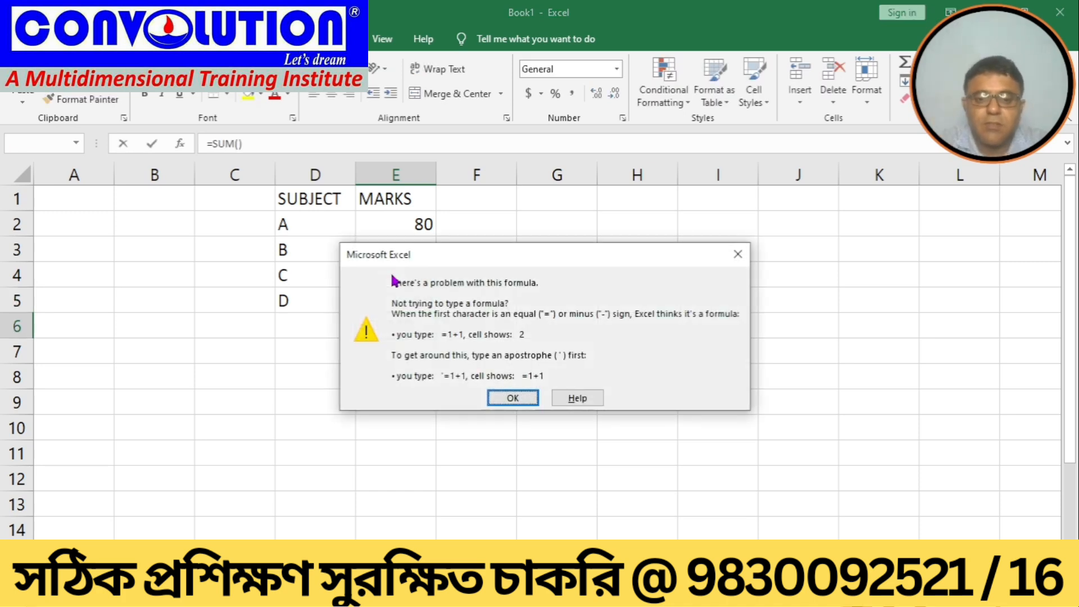
{"action": "left_click", "coordinate": [500, 400]}
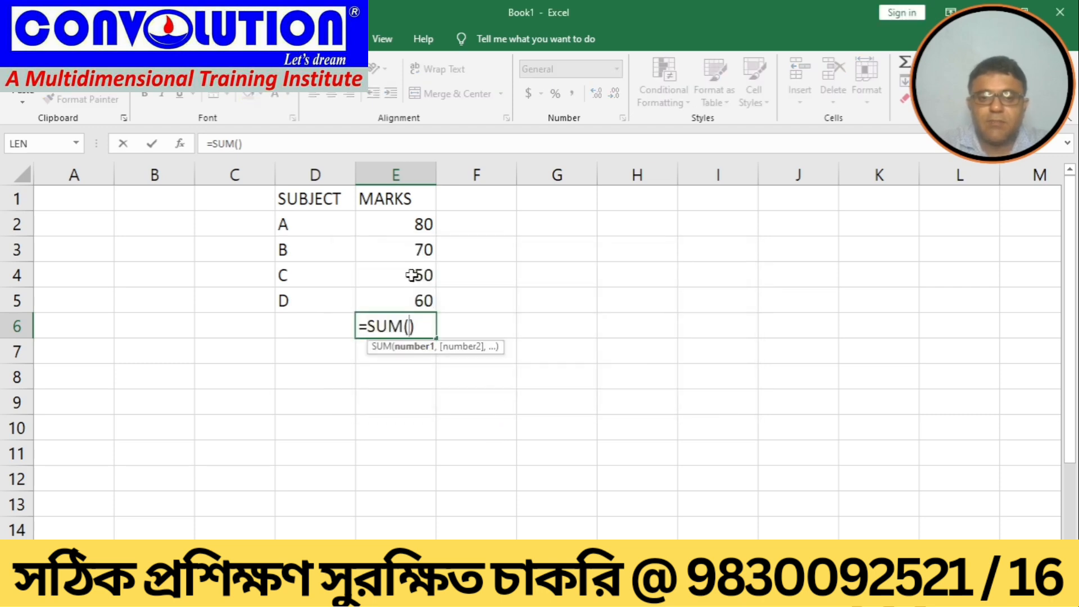
{"action": "left_click_drag", "start_coordinate": [408, 224], "coordinate": [405, 288]}
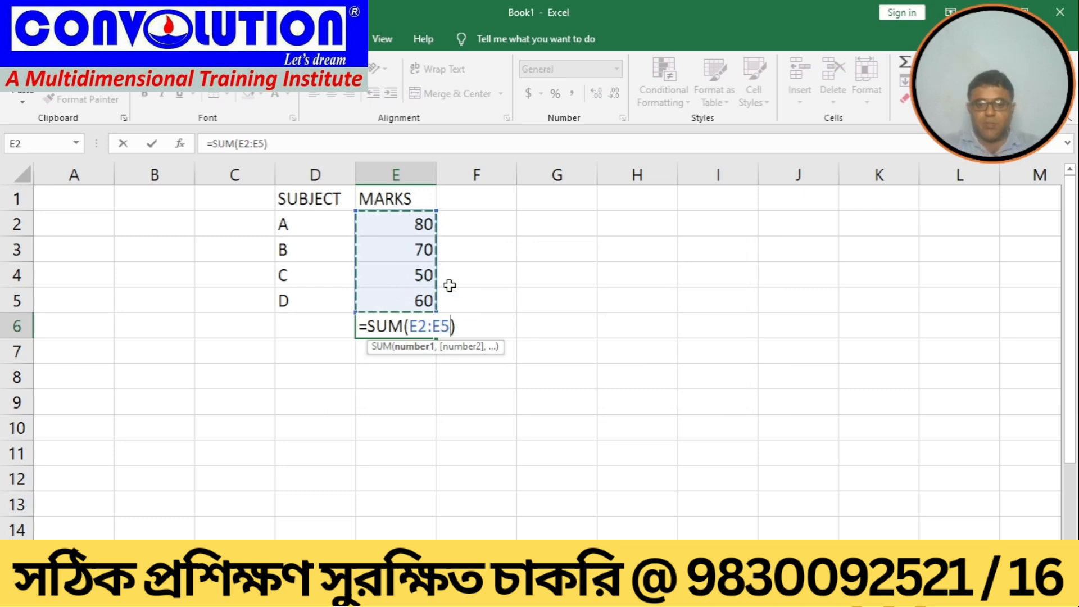
{"action": "key", "text": "Right"}
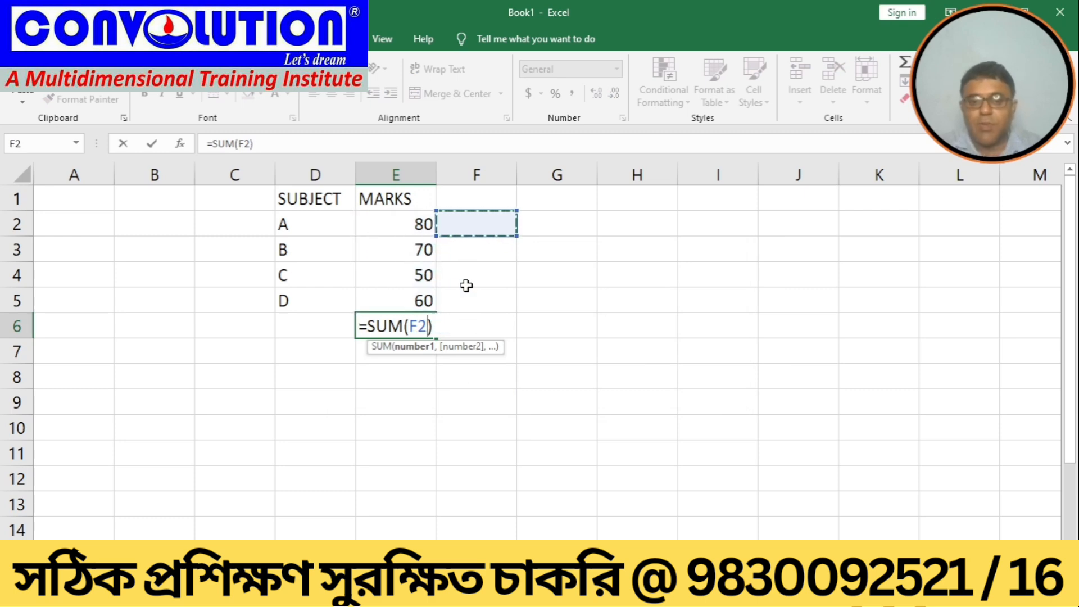
{"action": "key", "text": "BackSpace"}
{"action": "key", "text": "BackSpace"}
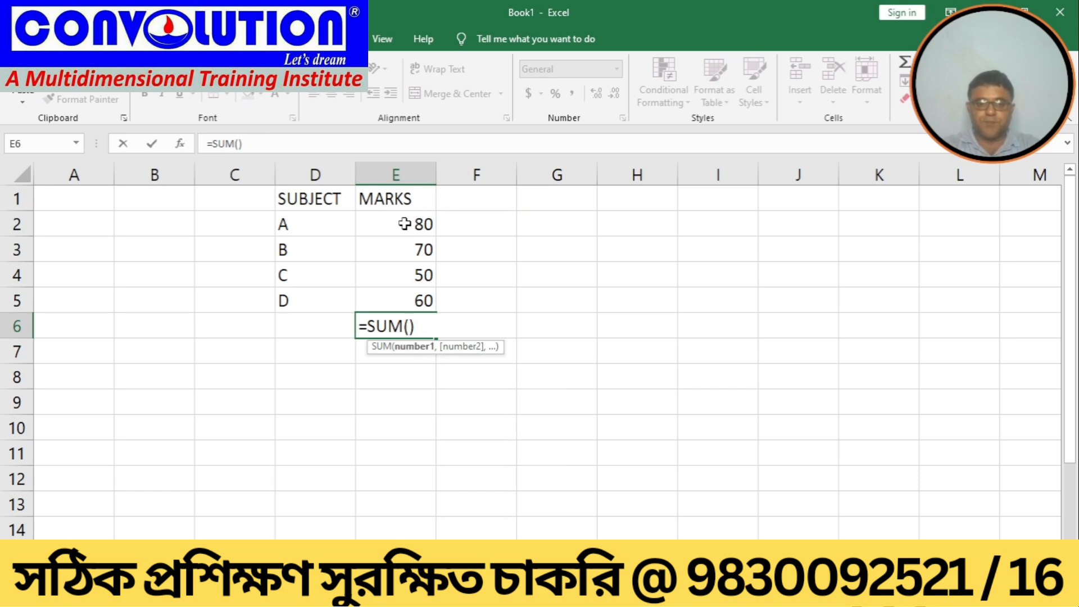
{"action": "left_click_drag", "start_coordinate": [407, 217], "coordinate": [403, 299]}
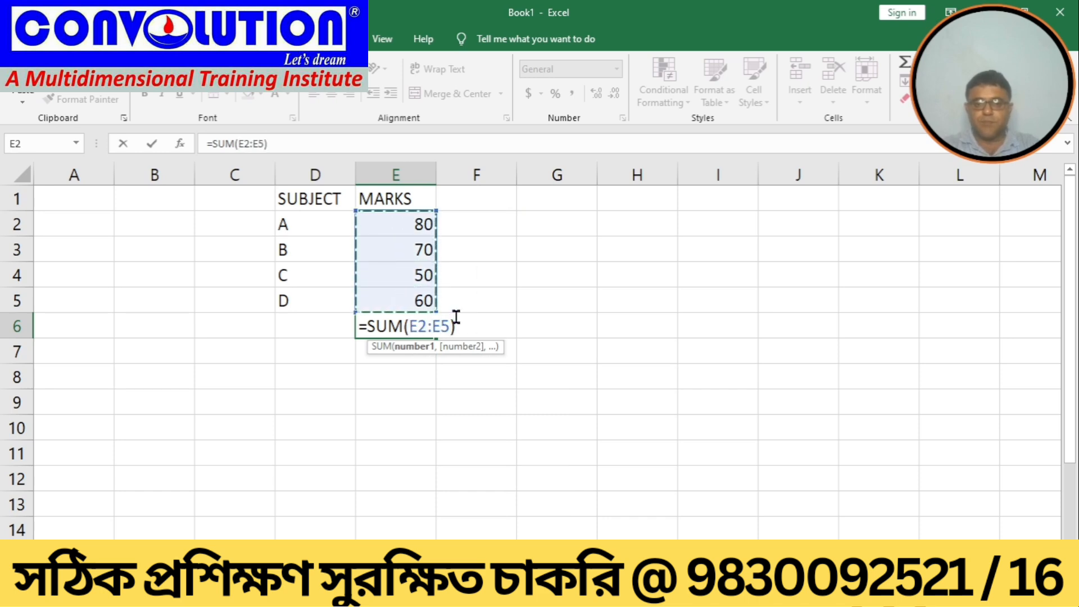
{"action": "type", "text": ")"}
{"action": "key", "text": "Return"}
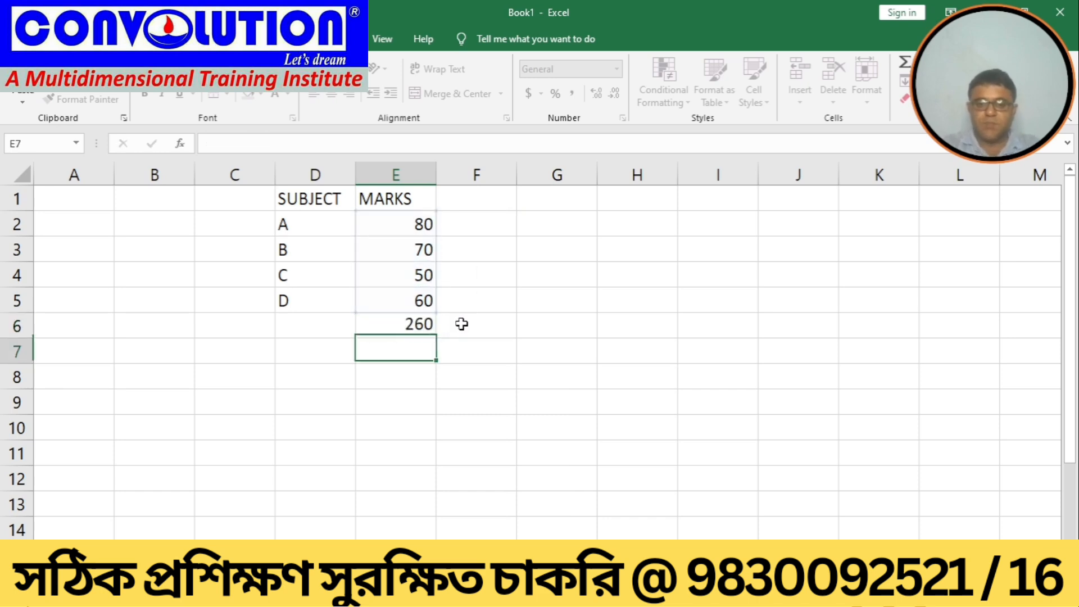
{"action": "left_click", "coordinate": [380, 324]}
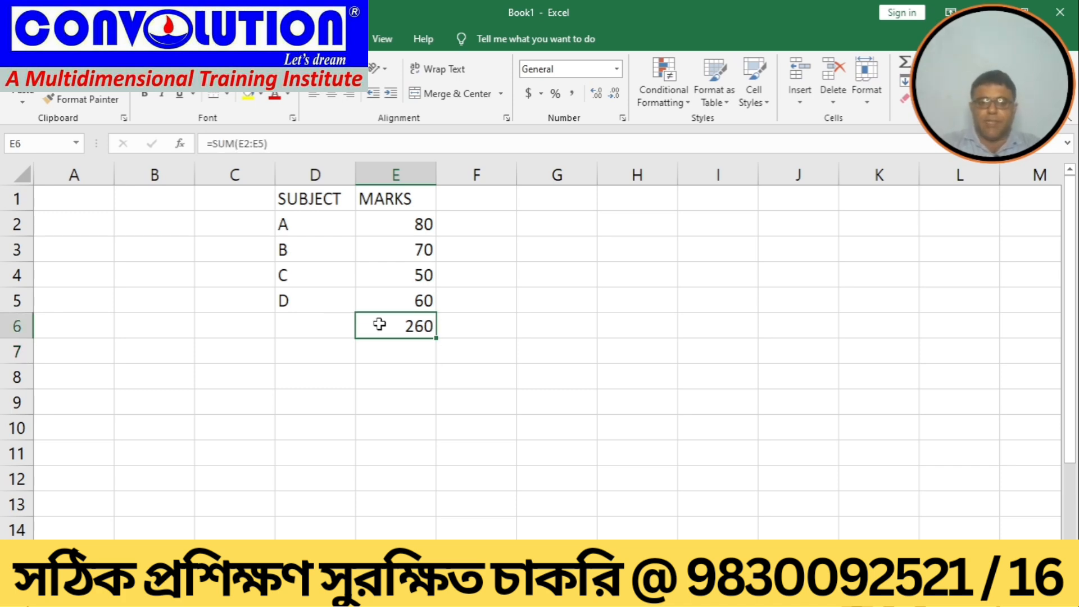
Step: Use Goal Seek to make the total in E6 reach 300 by changing the mark in cell E4
{"action": "left_click", "coordinate": [400, 275]}
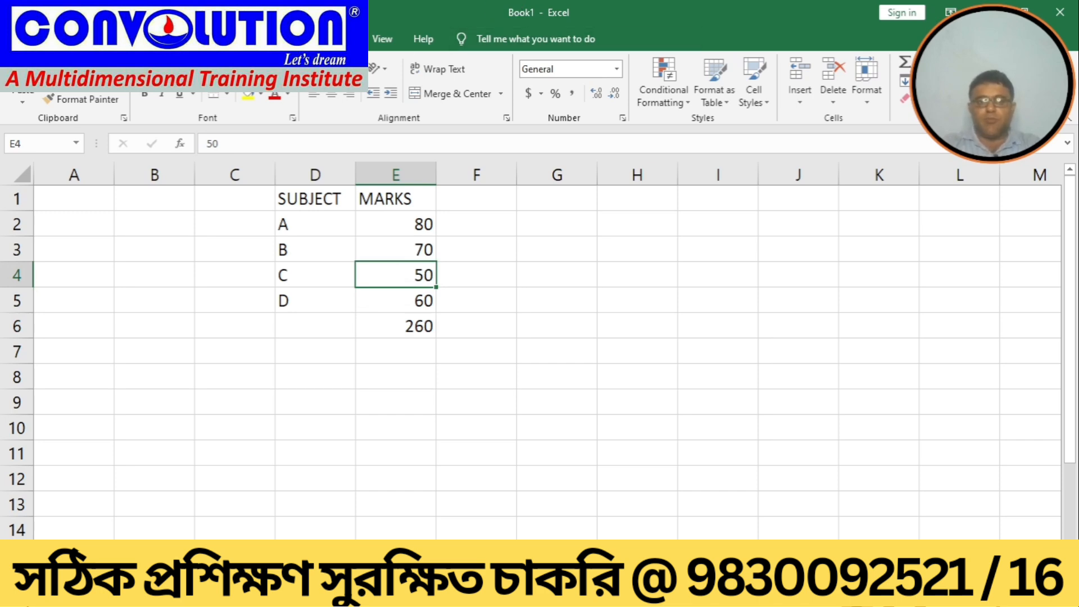
{"action": "left_click", "coordinate": [347, 38]}
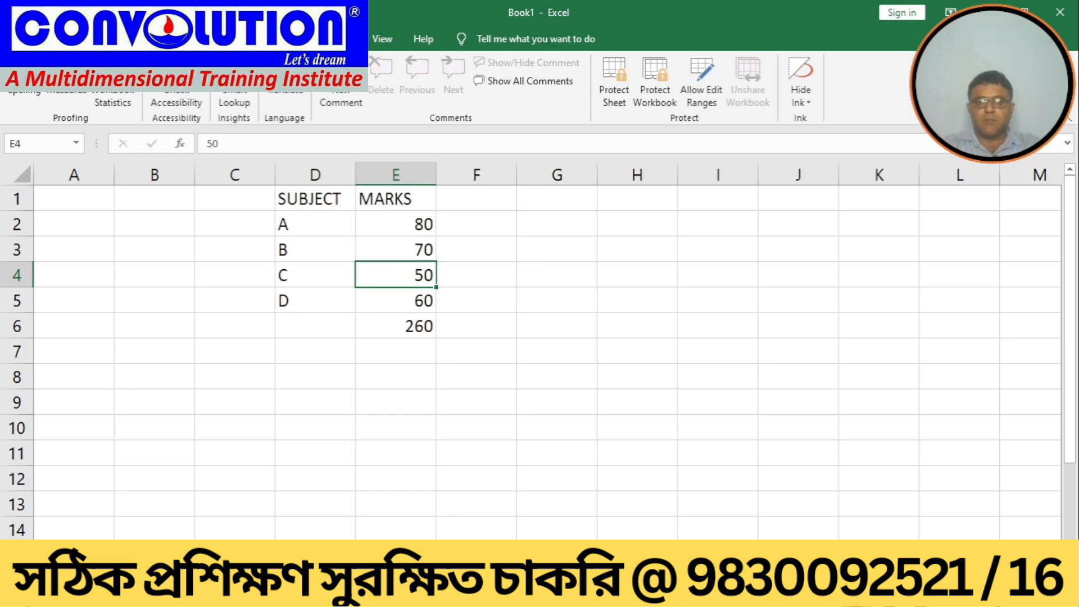
{"action": "left_click", "coordinate": [316, 39]}
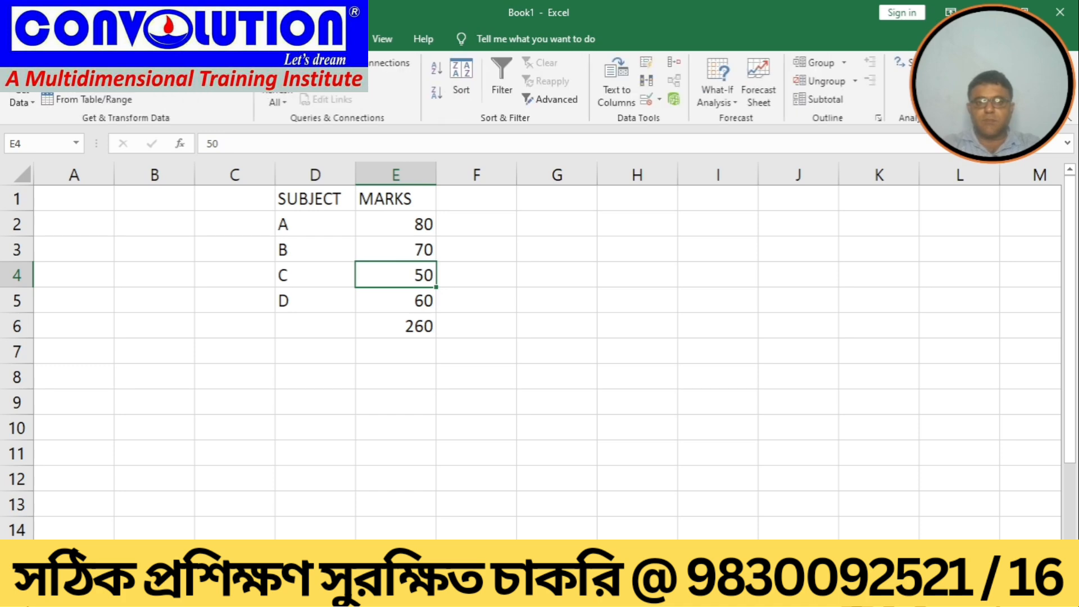
{"action": "left_click", "coordinate": [731, 107]}
{"action": "left_click", "coordinate": [732, 141]}
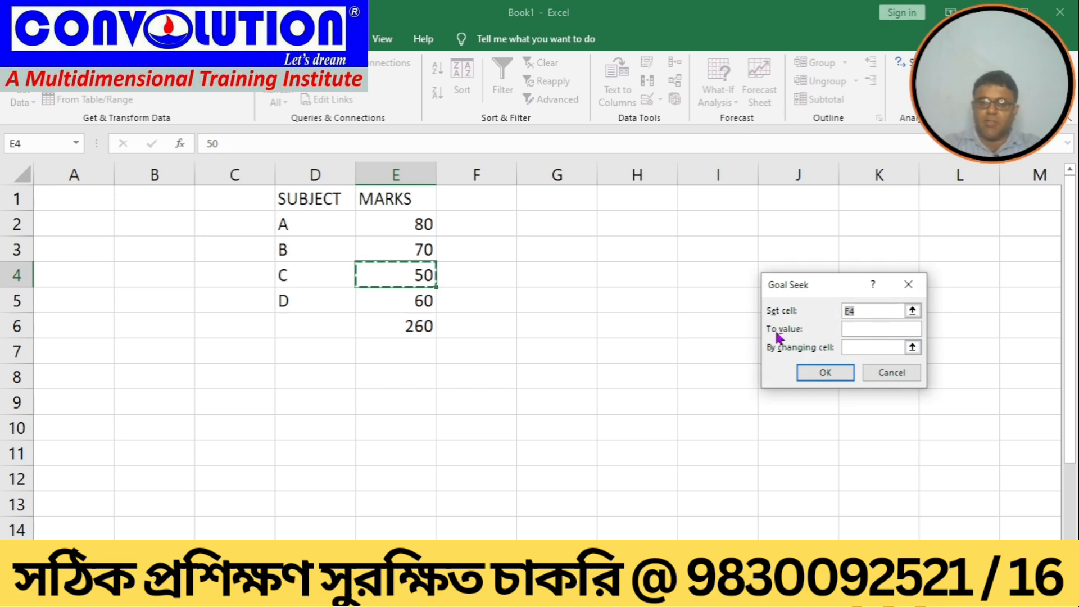
{"action": "key", "text": "BackSpace"}
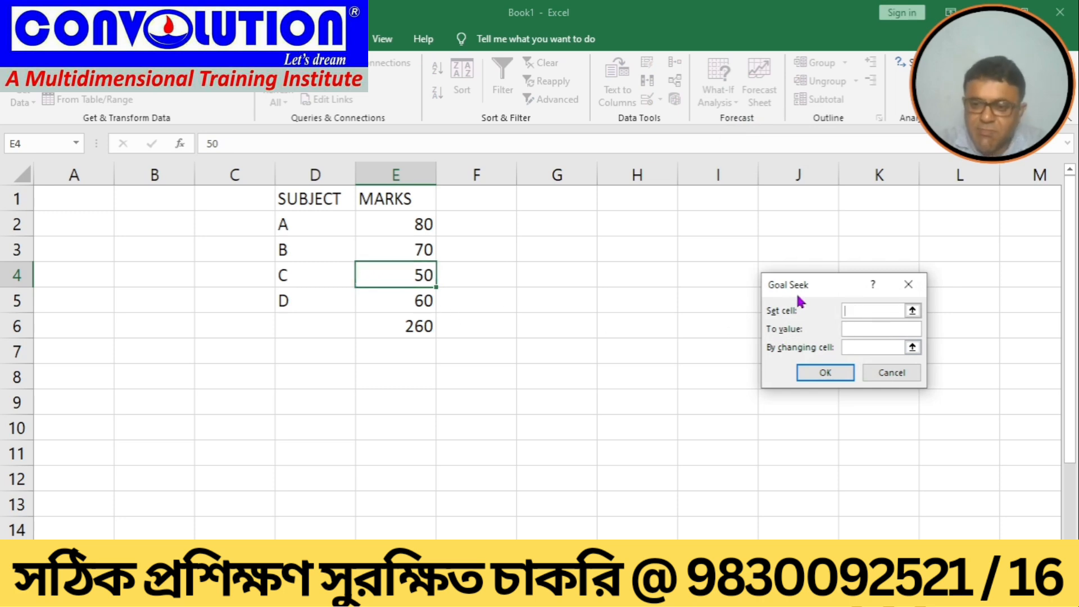
{"action": "left_click", "coordinate": [382, 325]}
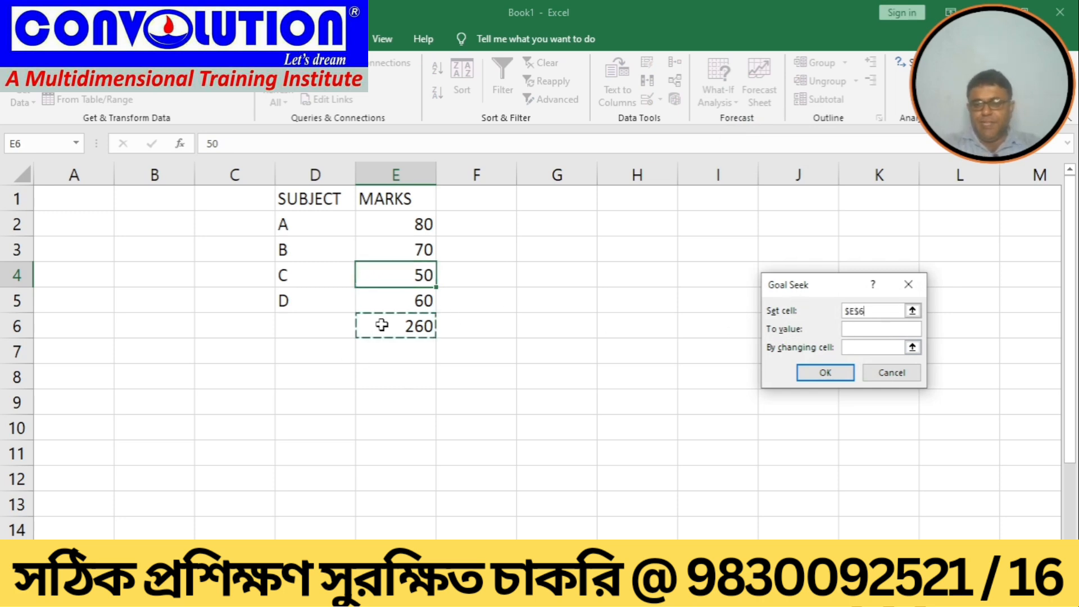
{"action": "left_click", "coordinate": [857, 328]}
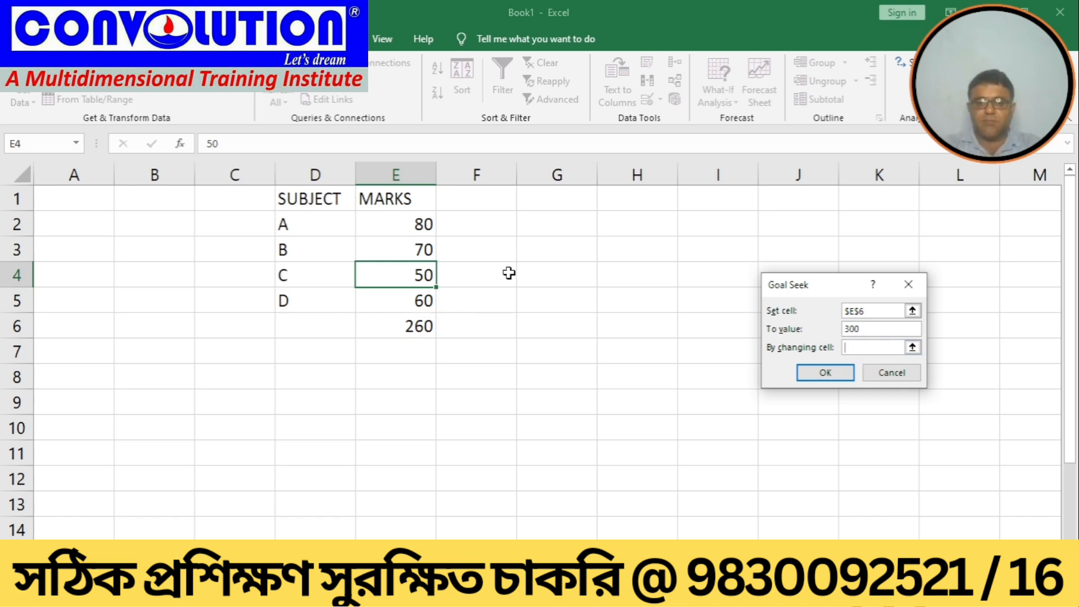
{"action": "left_click", "coordinate": [386, 273]}
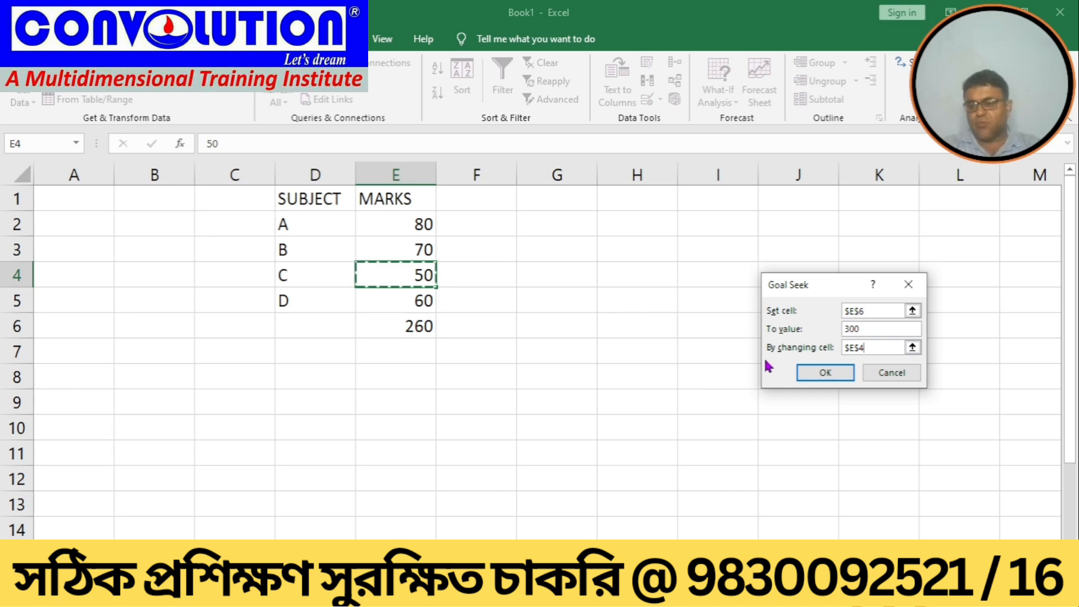
{"action": "left_click", "coordinate": [816, 371]}
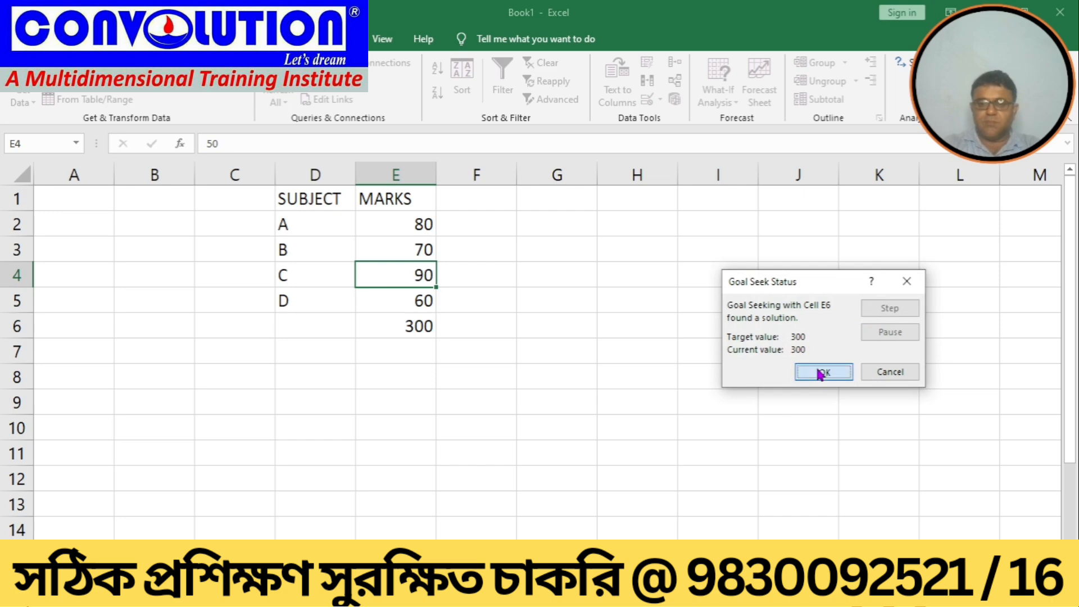
{"action": "left_click", "coordinate": [819, 372]}
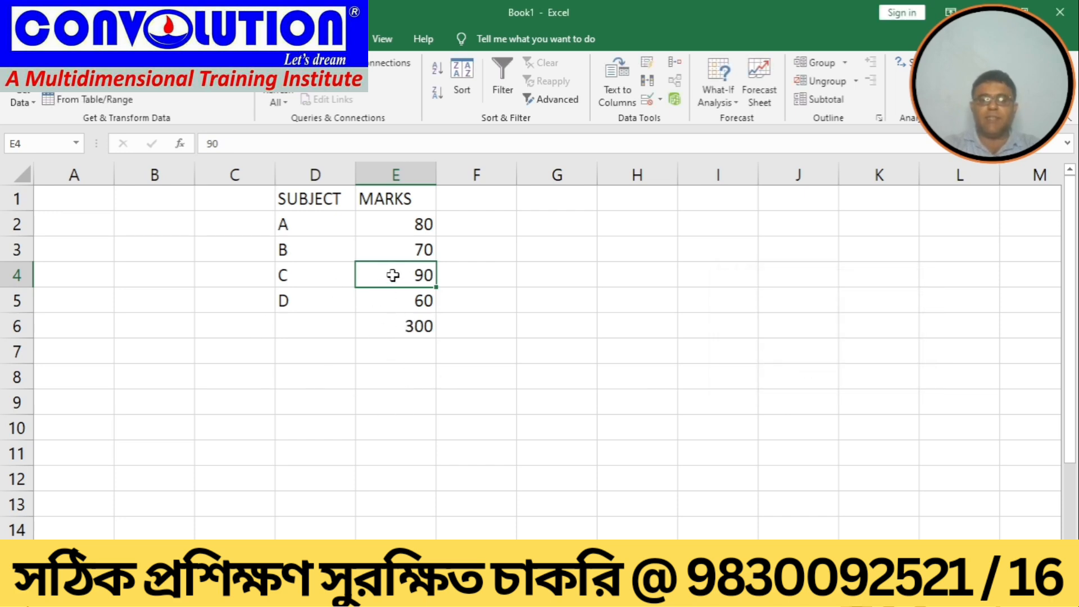
Step: Inspect the total cell E6 and each mark in cells E2 to E5
{"action": "left_click", "coordinate": [384, 330]}
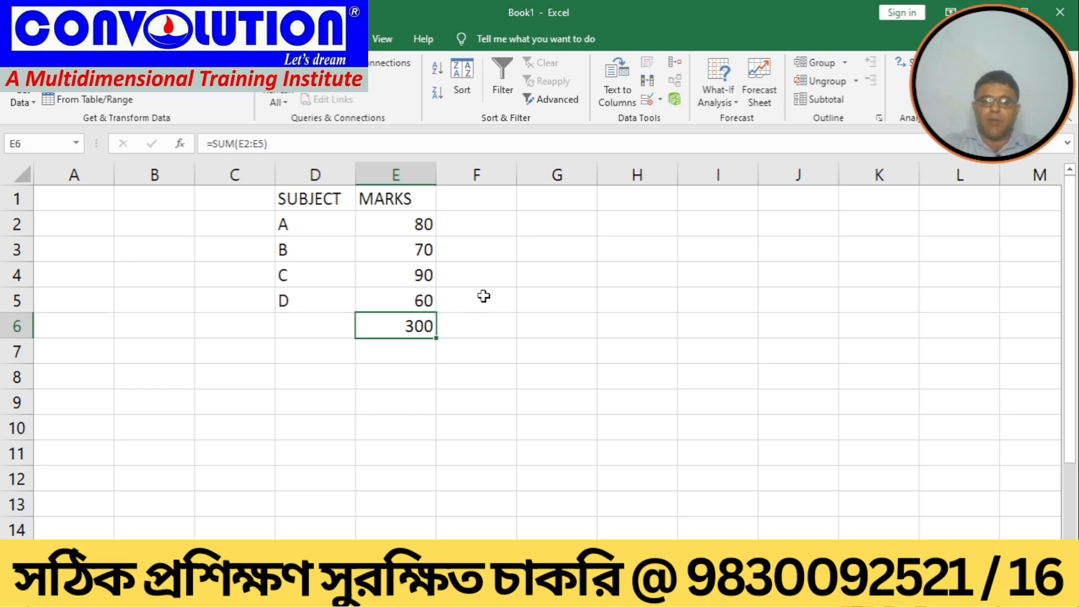
{"action": "left_click", "coordinate": [393, 232]}
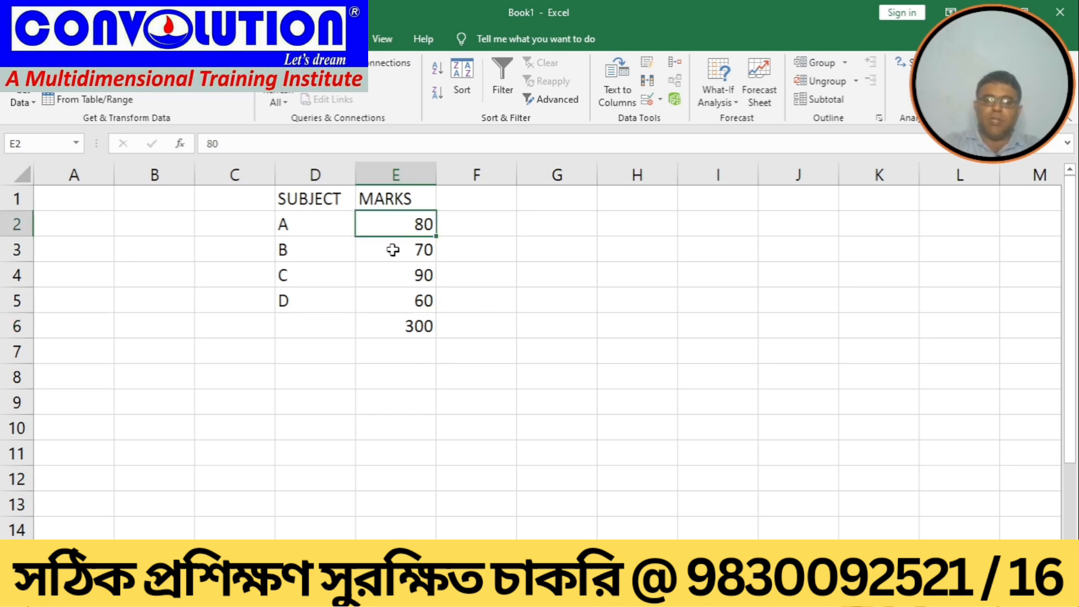
{"action": "left_click", "coordinate": [393, 249]}
{"action": "left_click", "coordinate": [392, 273]}
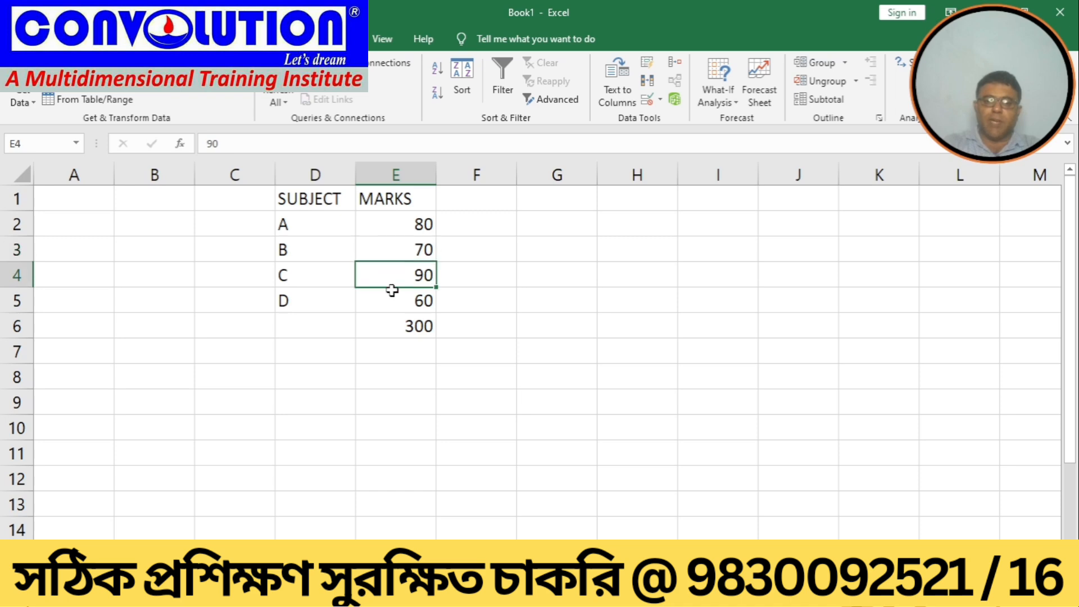
{"action": "left_click", "coordinate": [392, 302]}
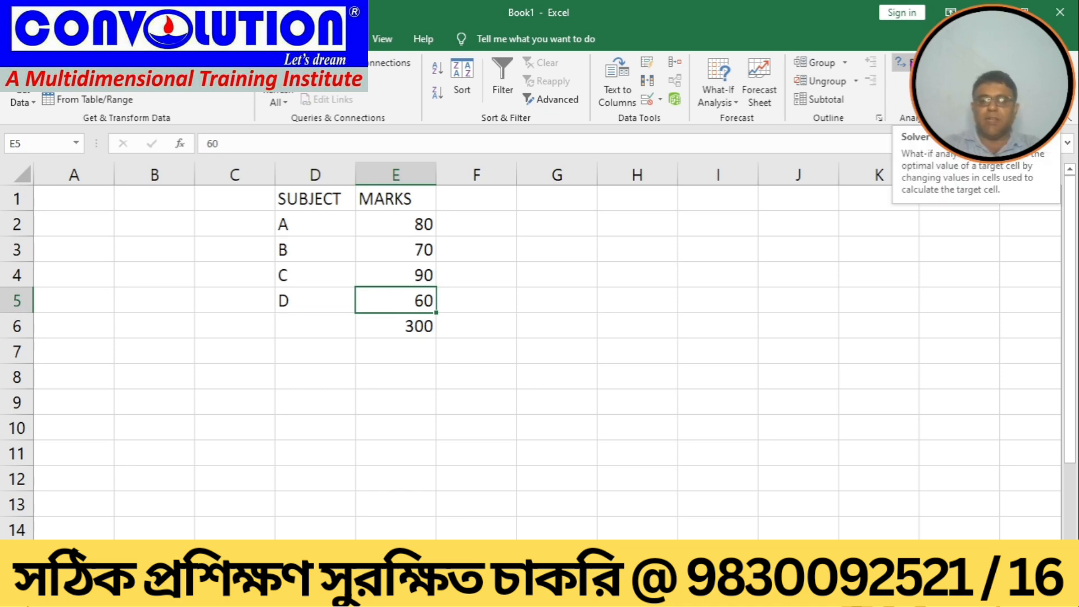
Step: Load the Solver Add-in through the Excel Add-ins manager in Options
{"action": "key", "text": "alt+f"}
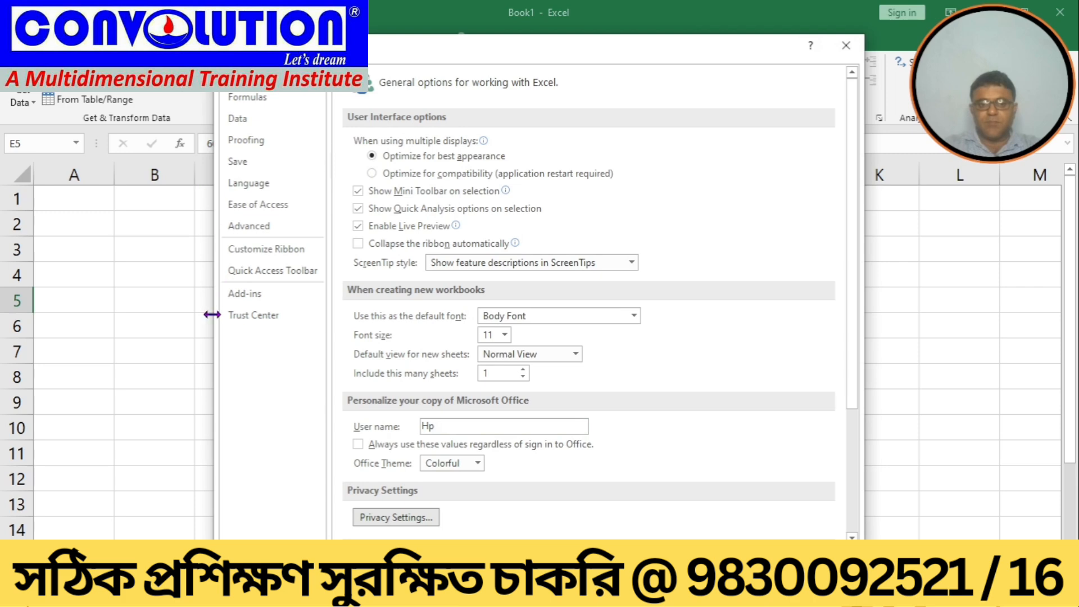
{"action": "left_click", "coordinate": [273, 303]}
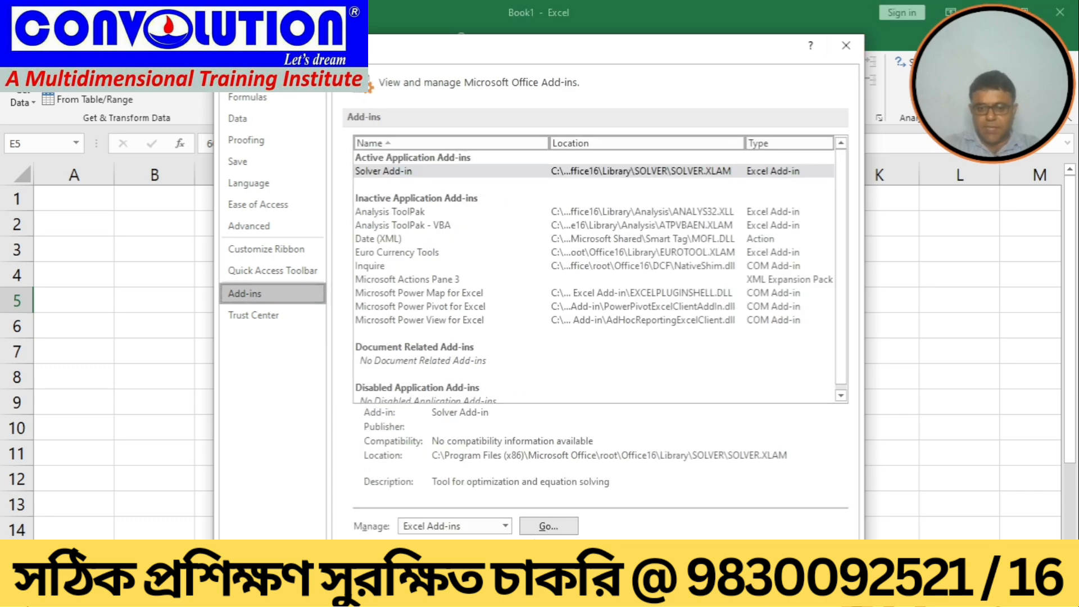
{"action": "left_click", "coordinate": [549, 527]}
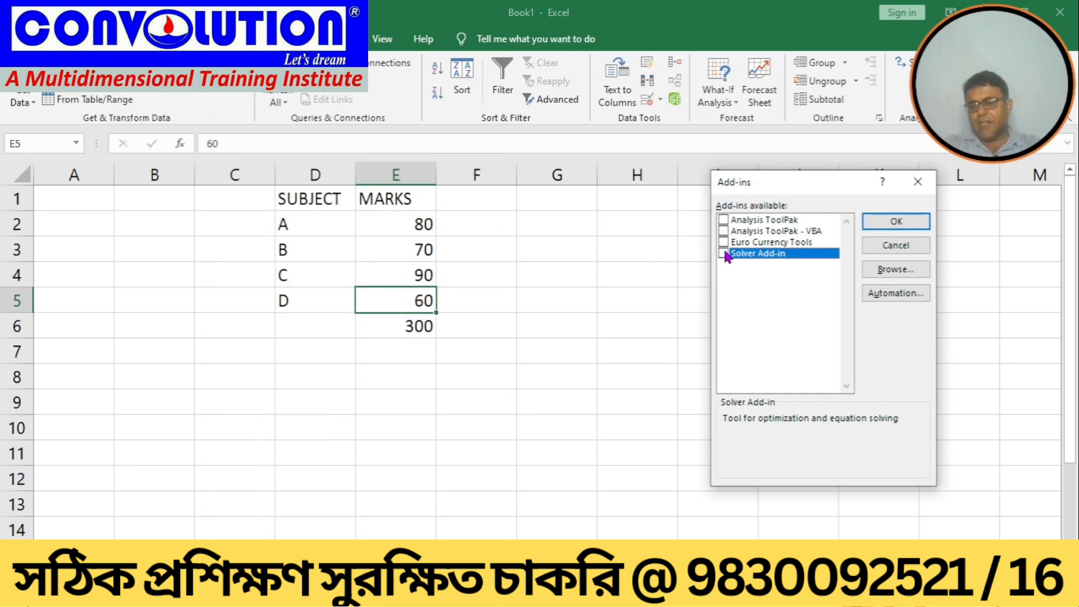
{"action": "left_click", "coordinate": [893, 222]}
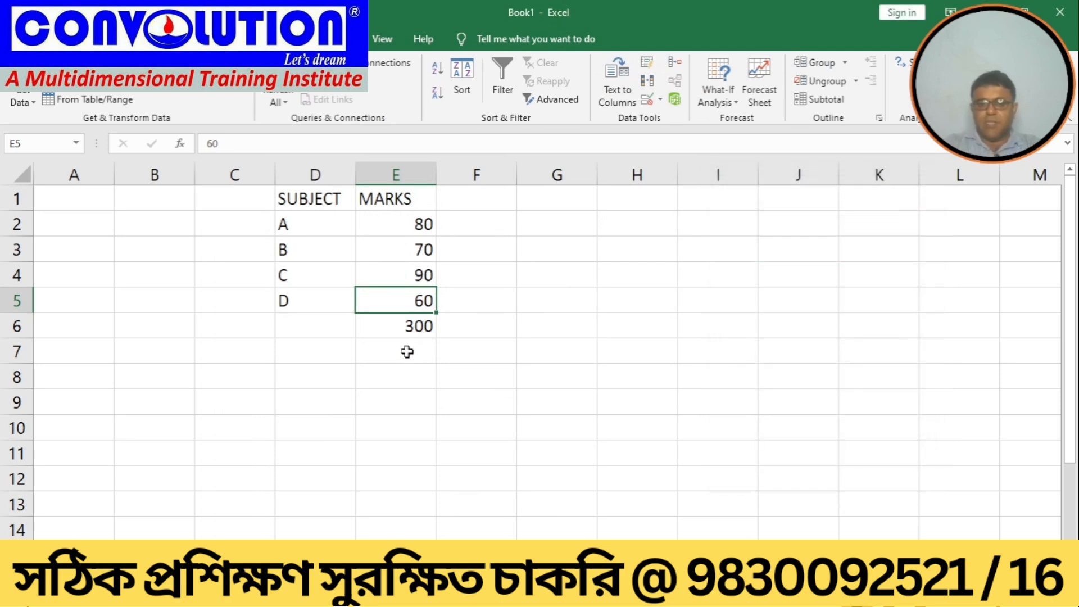
Step: Open Solver and set the objective cell E6 to a value of 350
{"action": "left_click", "coordinate": [398, 326]}
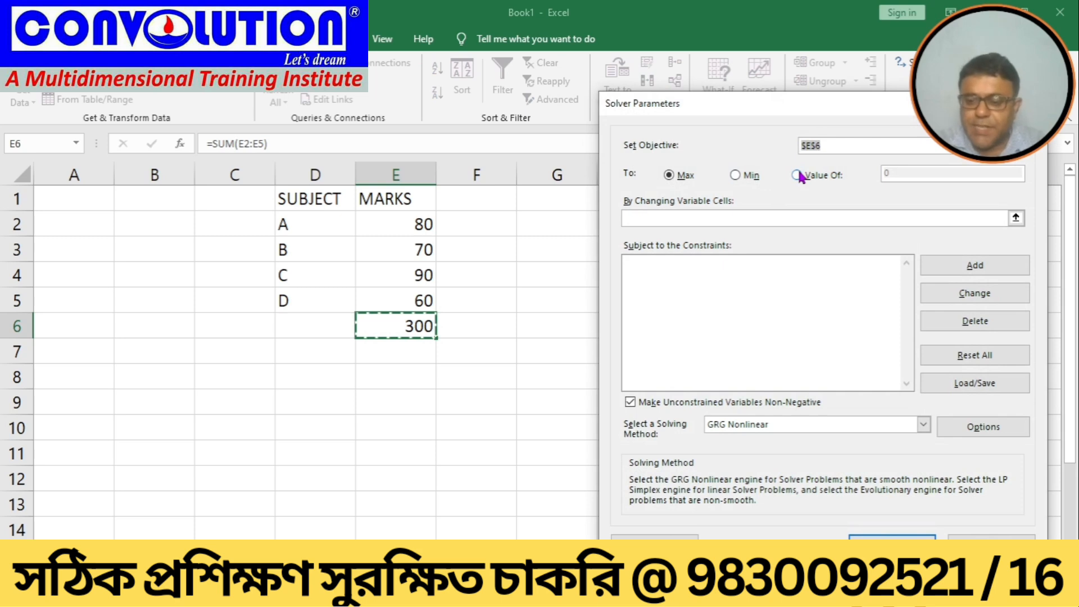
{"action": "key", "text": "BackSpace"}
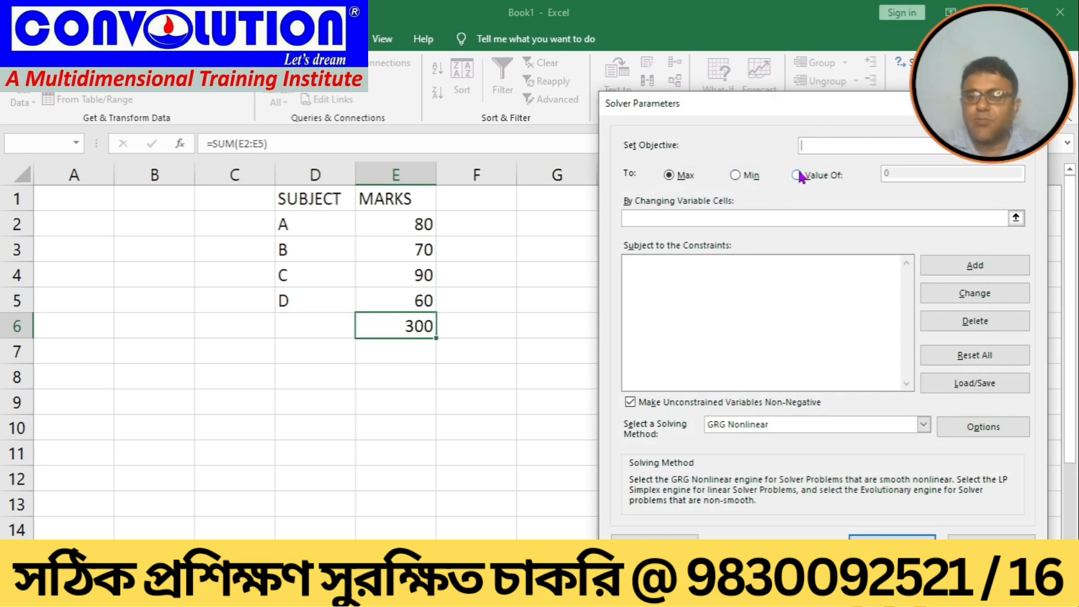
{"action": "left_click", "coordinate": [393, 325]}
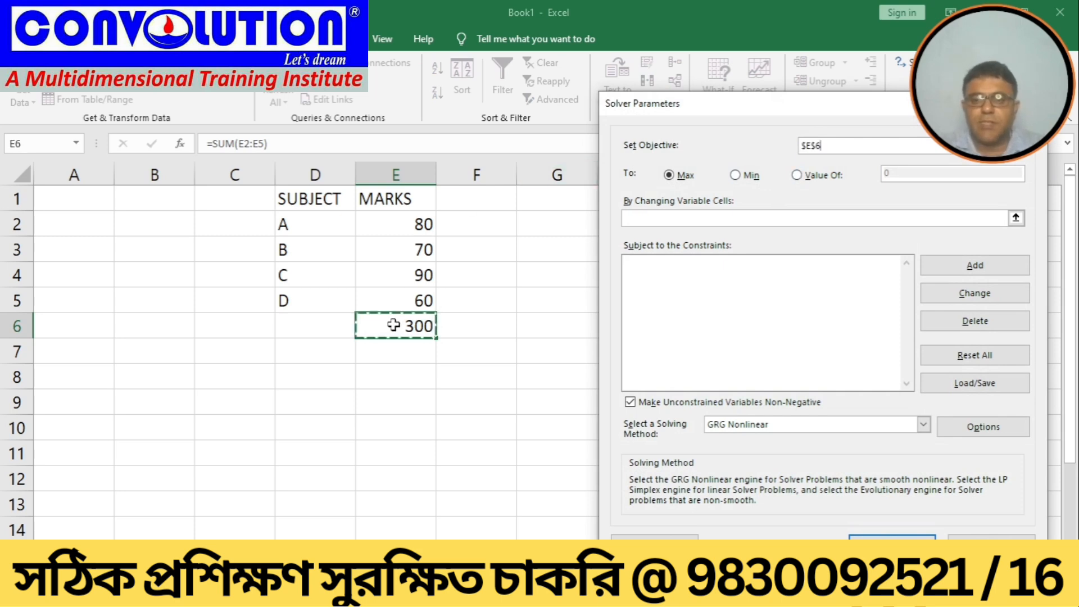
{"action": "left_click", "coordinate": [797, 175]}
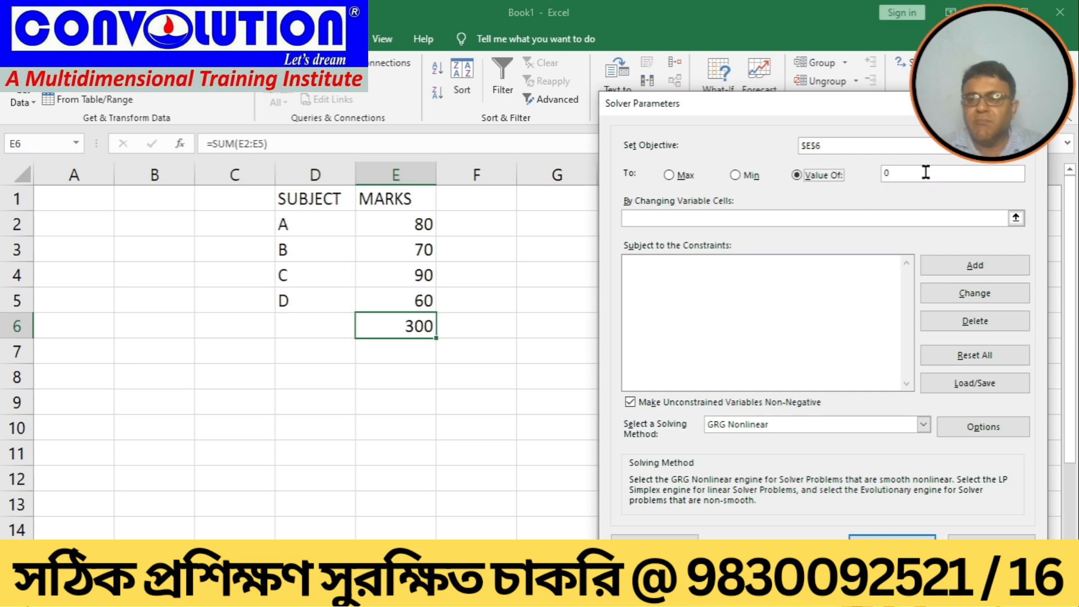
{"action": "left_click", "coordinate": [926, 172]}
{"action": "key", "text": "BackSpace"}
{"action": "type", "text": "35"}
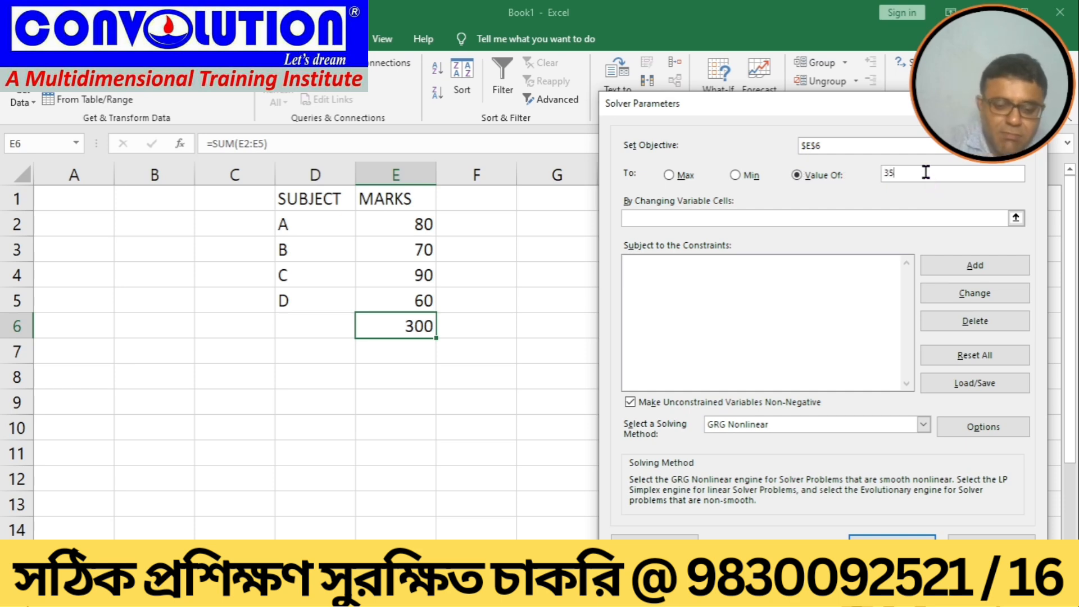
{"action": "type", "text": "0"}
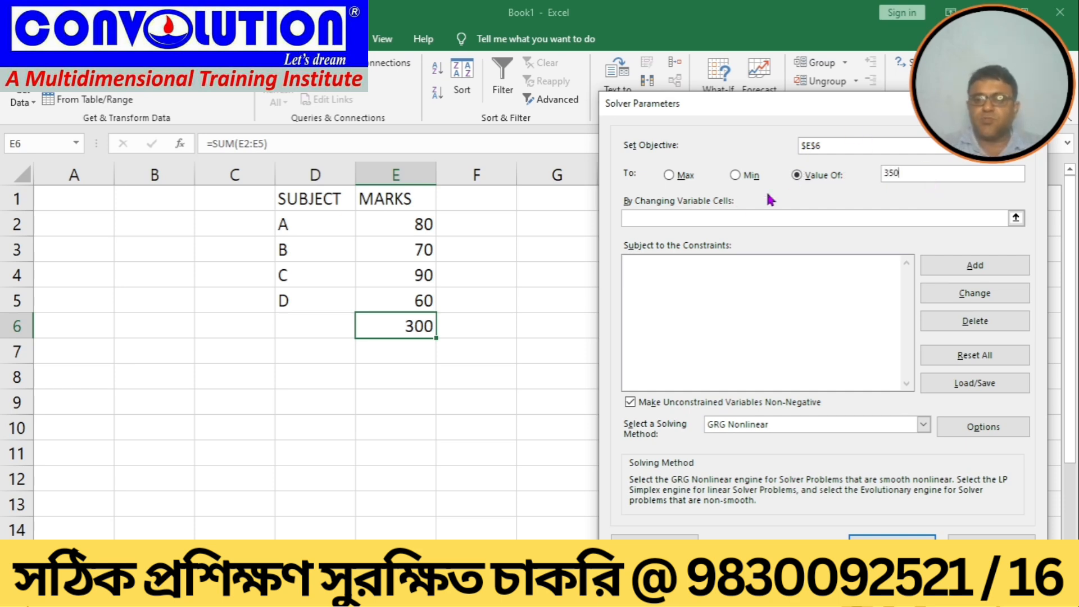
Step: Add Solver constraints limiting E2 to <= 100 and E3 to <= 80
{"action": "left_click", "coordinate": [713, 219]}
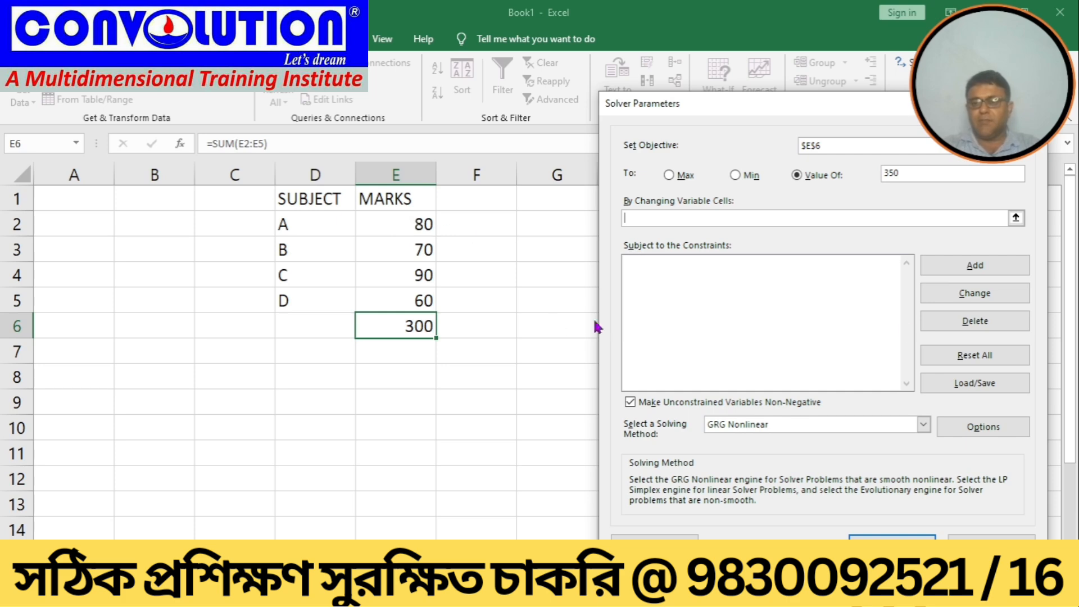
{"action": "left_click", "coordinate": [957, 270]}
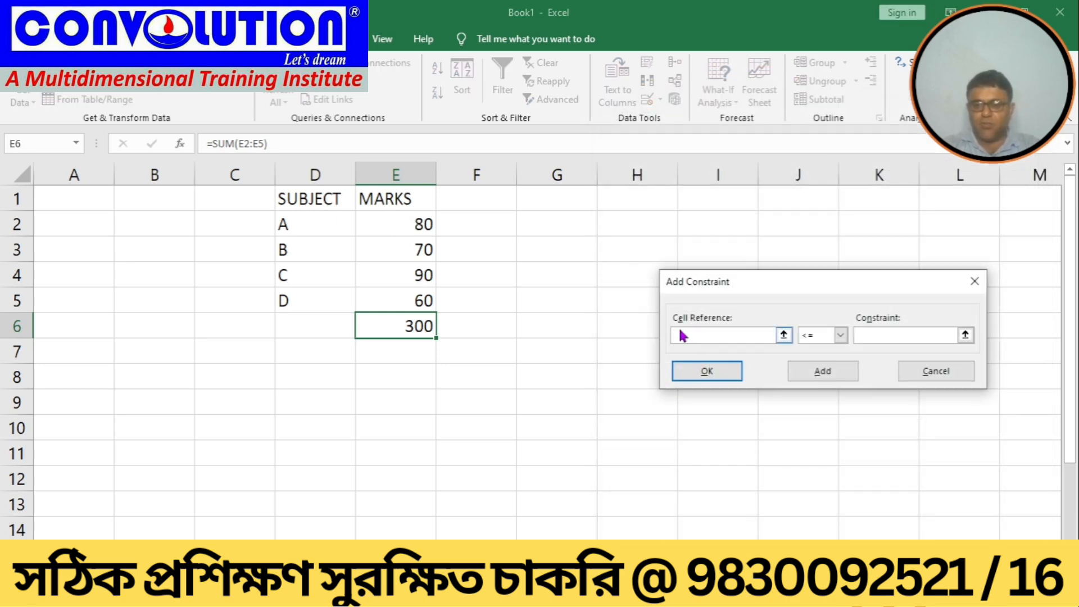
{"action": "left_click", "coordinate": [387, 220]}
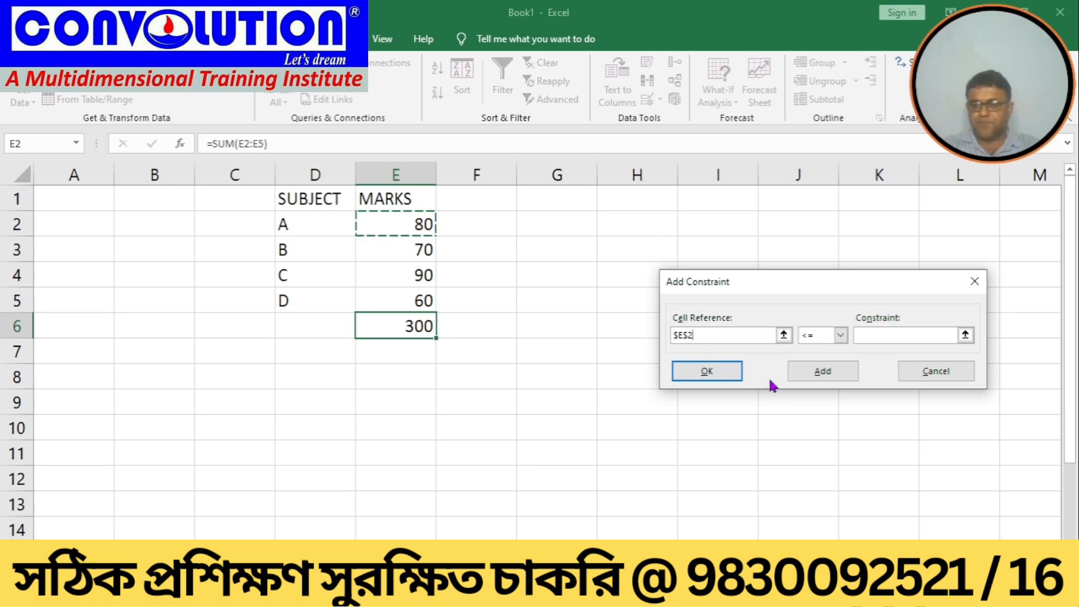
{"action": "left_click", "coordinate": [857, 335]}
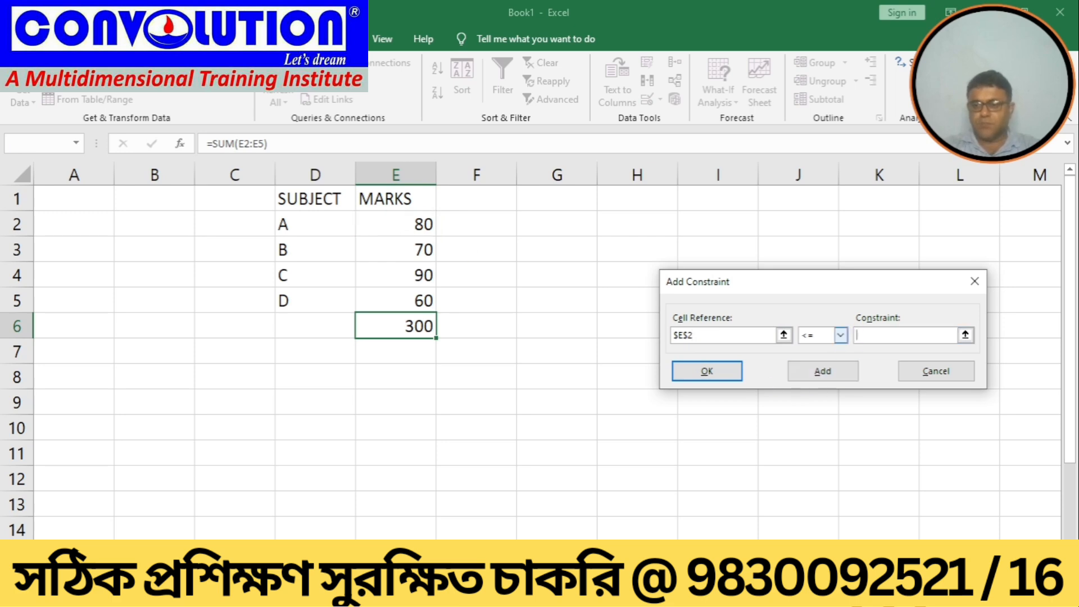
{"action": "type", "text": "100"}
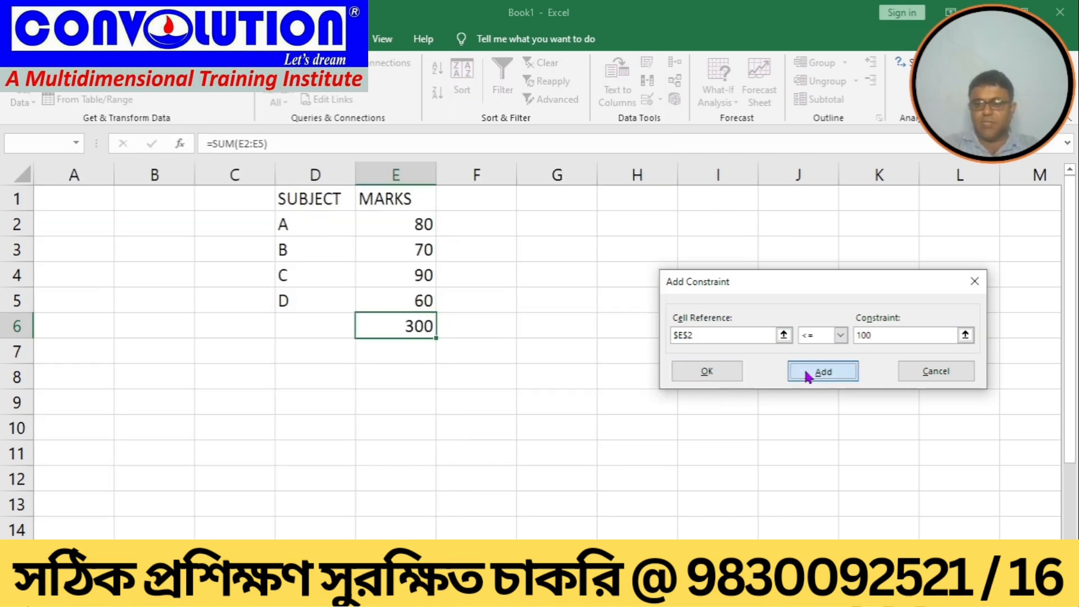
{"action": "left_click", "coordinate": [801, 372]}
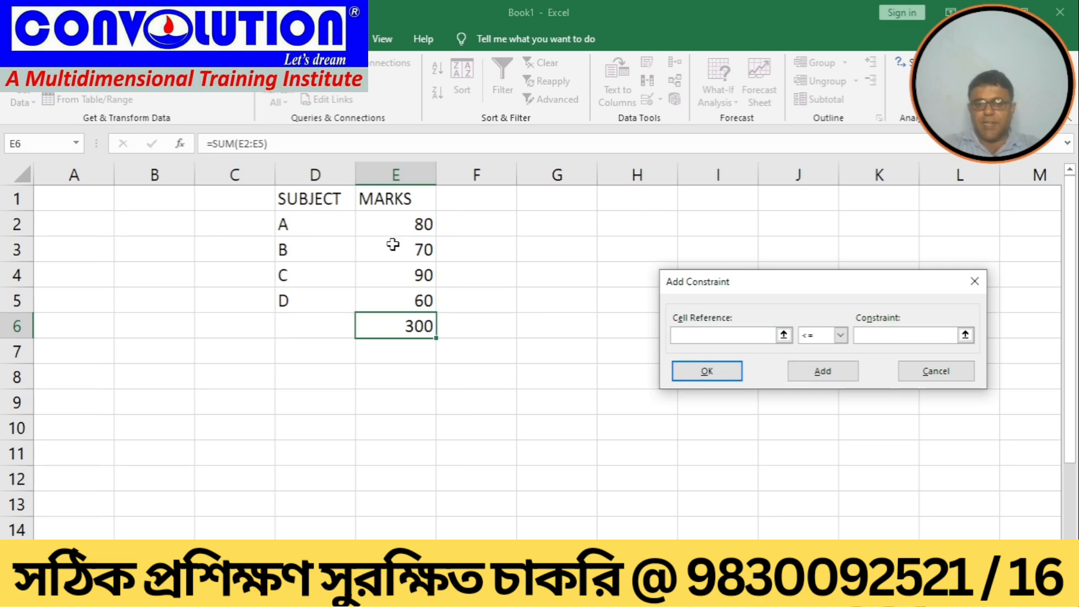
{"action": "left_click", "coordinate": [397, 242]}
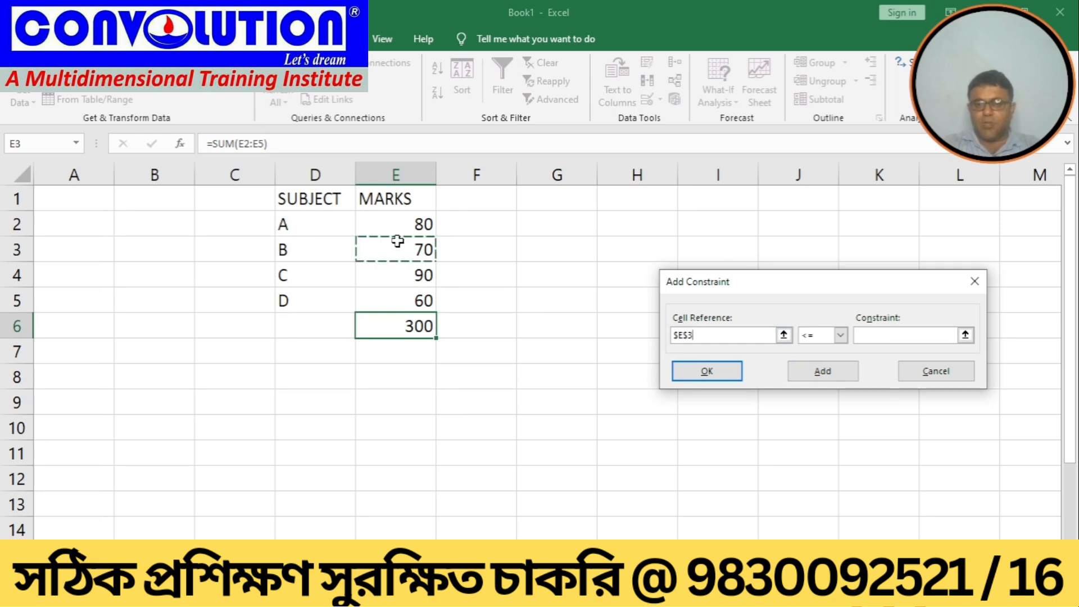
{"action": "left_click", "coordinate": [893, 336]}
{"action": "type", "text": "80"}
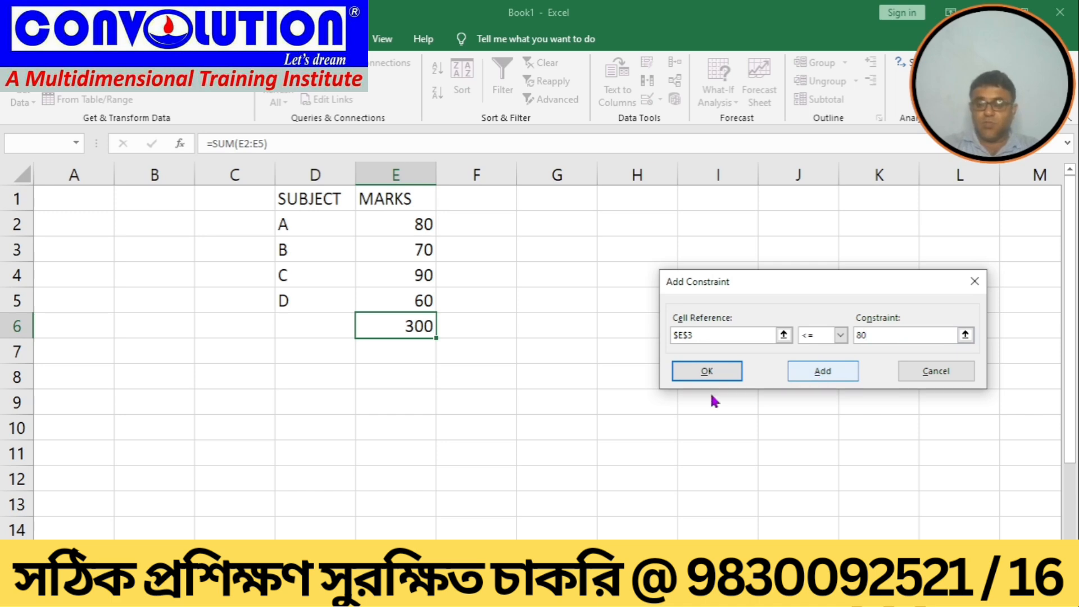
{"action": "left_click", "coordinate": [706, 372]}
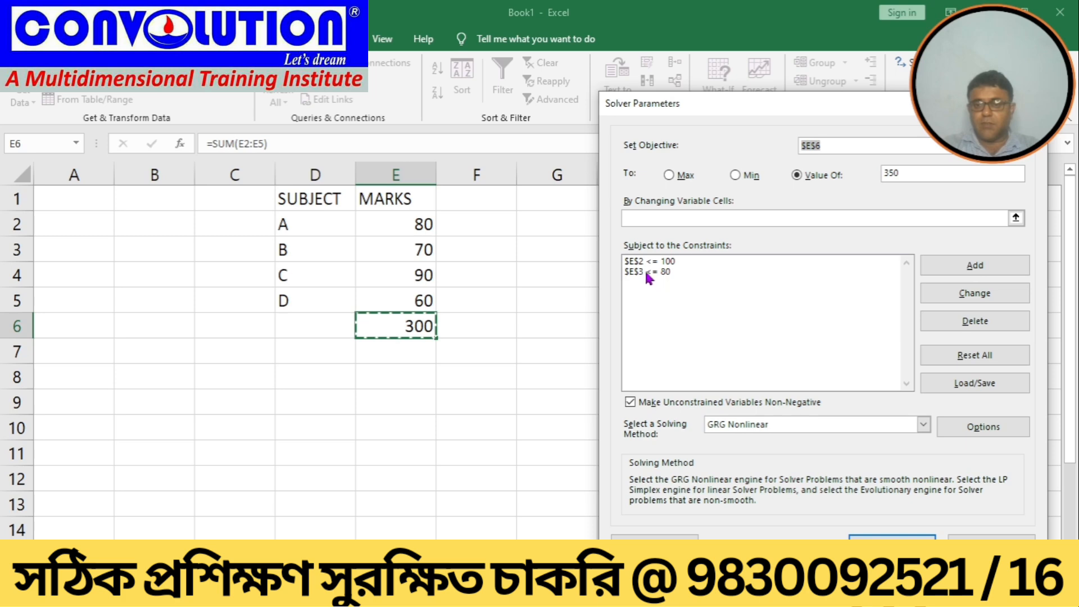
Step: Add Solver constraints limiting E4 to <= 100 and E5 to <= 70
{"action": "left_click", "coordinate": [969, 266]}
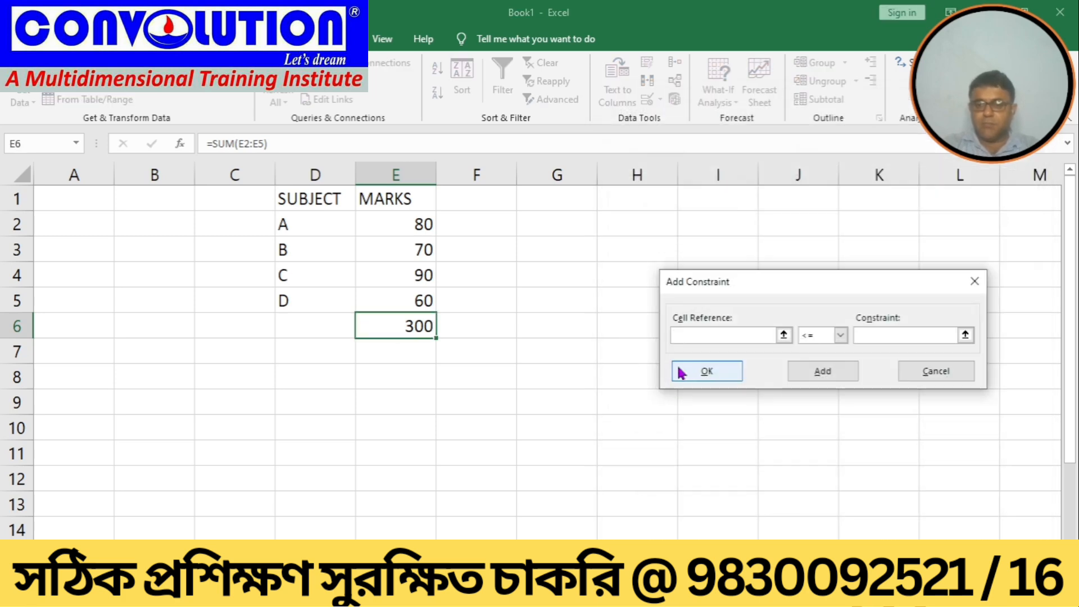
{"action": "left_click", "coordinate": [398, 279]}
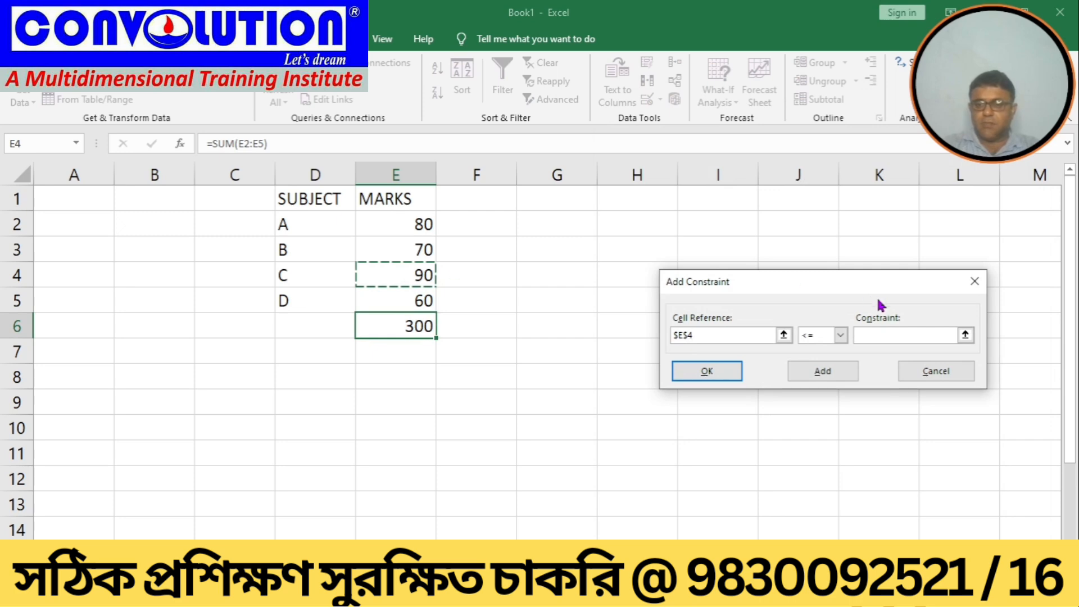
{"action": "left_click", "coordinate": [867, 335]}
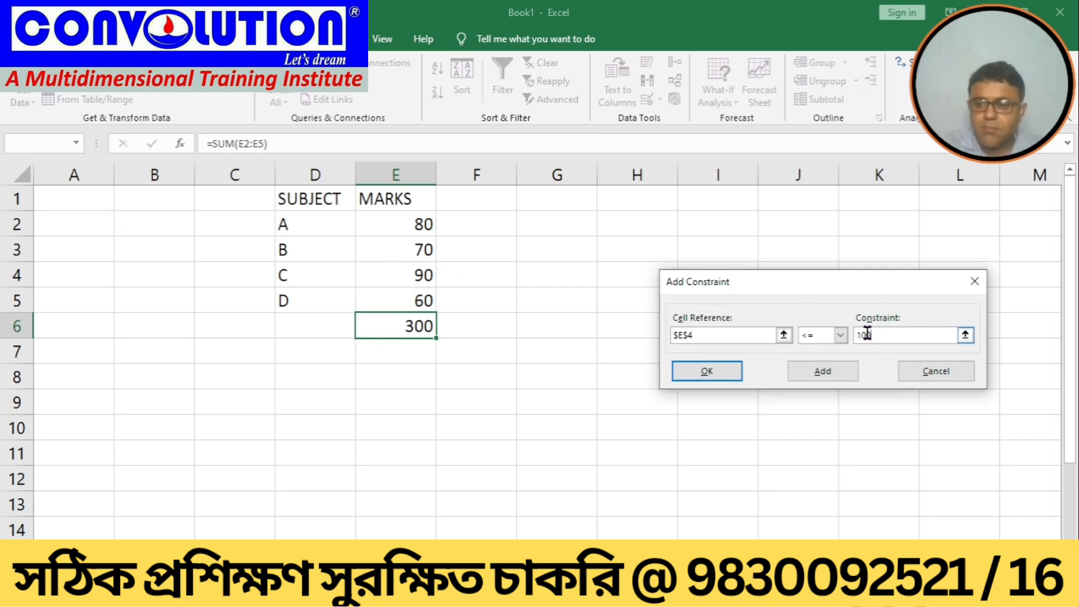
{"action": "left_click", "coordinate": [702, 370]}
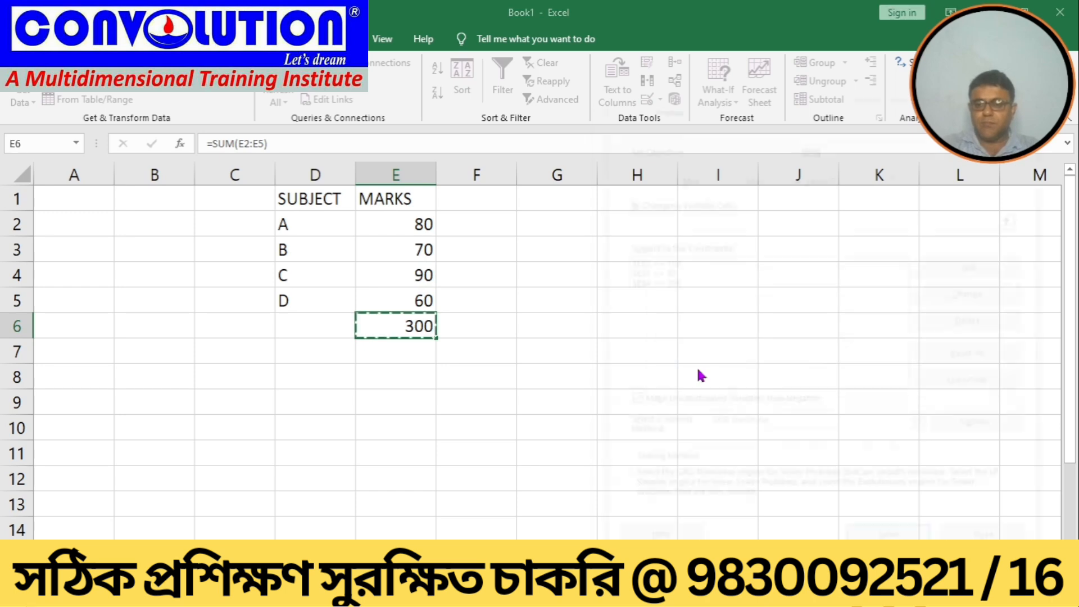
{"action": "left_click", "coordinate": [1020, 276]}
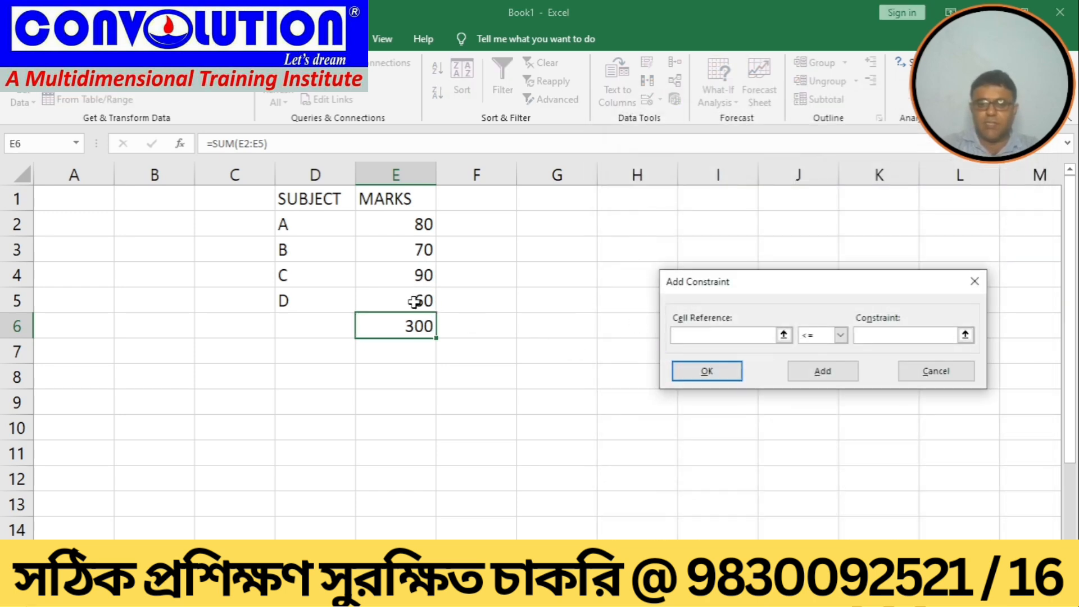
{"action": "left_click", "coordinate": [376, 298]}
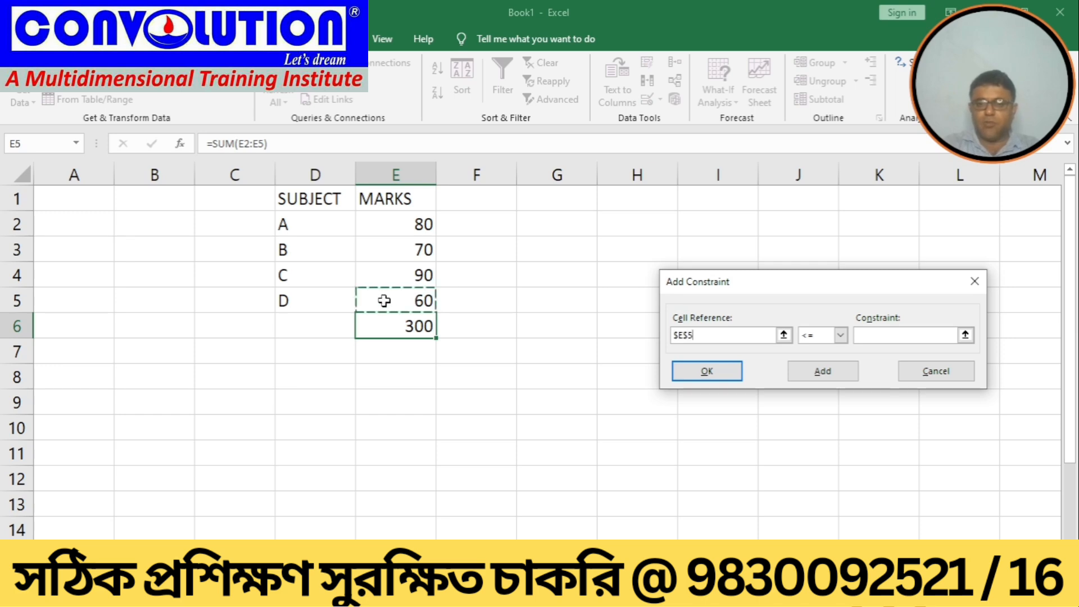
{"action": "left_click", "coordinate": [884, 335]}
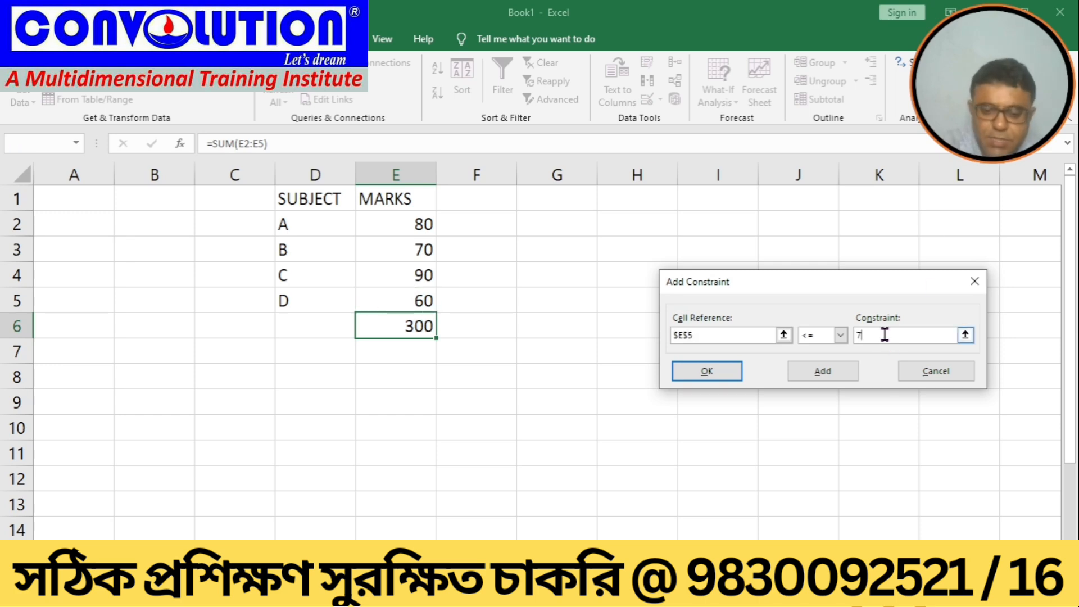
{"action": "left_click", "coordinate": [715, 371]}
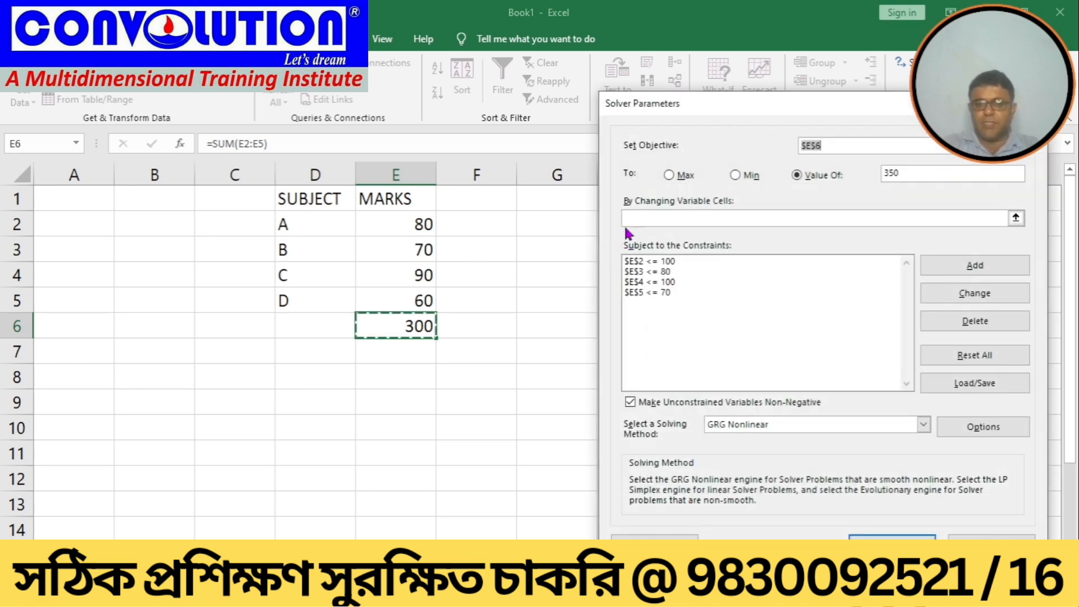
Step: Set the variable cells to E2:E5, solve, and keep the Solver solution
{"action": "left_click", "coordinate": [633, 216]}
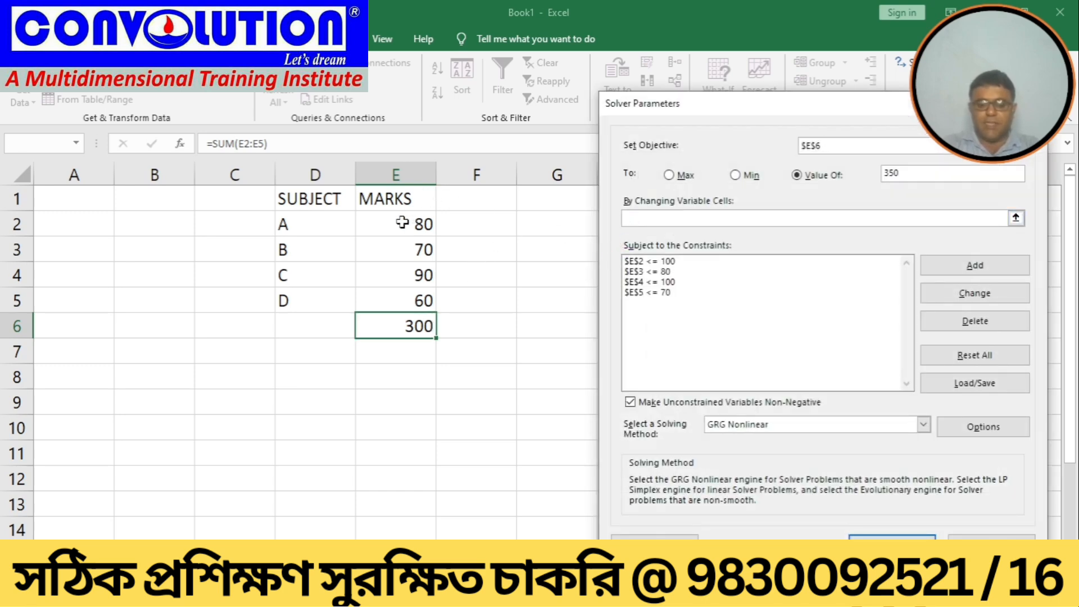
{"action": "left_click", "coordinate": [402, 223]}
{"action": "left_click_drag", "start_coordinate": [402, 222], "coordinate": [397, 293]}
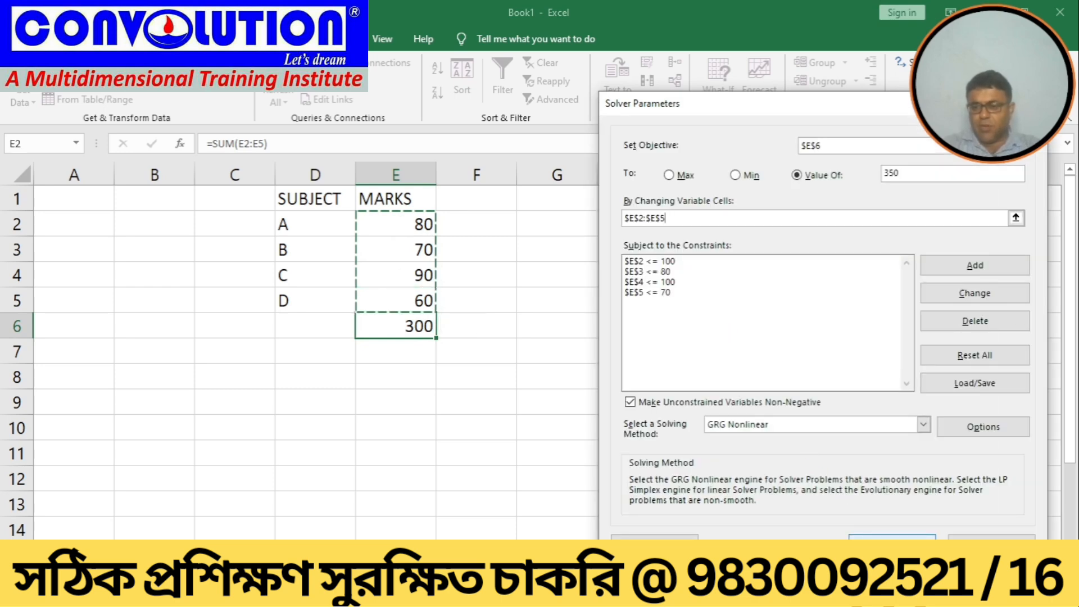
{"action": "left_click", "coordinate": [882, 537]}
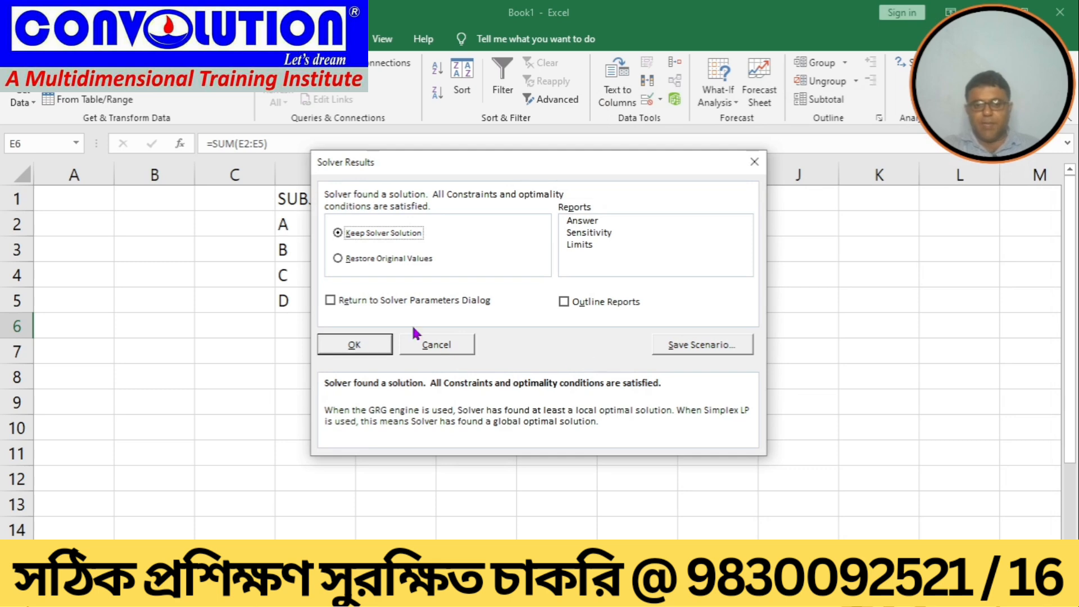
{"action": "left_click", "coordinate": [355, 345]}
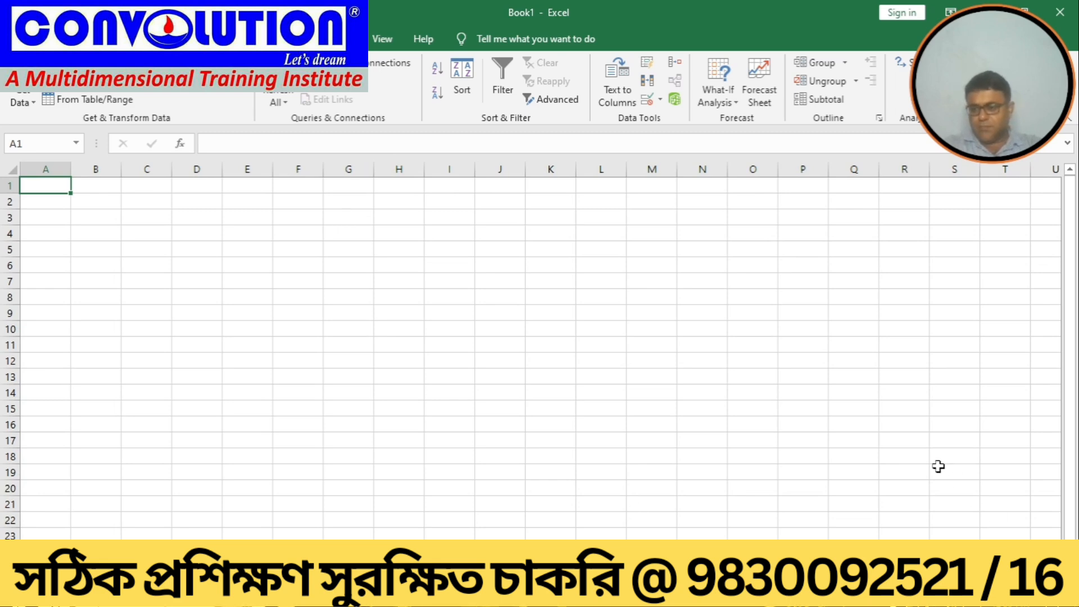
Step: On a blank sheet, enter the header AMOUNT in cell D1 and widen column D to fit
{"action": "scroll", "coordinate": [320, 388], "scroll_direction": "up", "scroll_amount": 4, "text": "ctrl"}
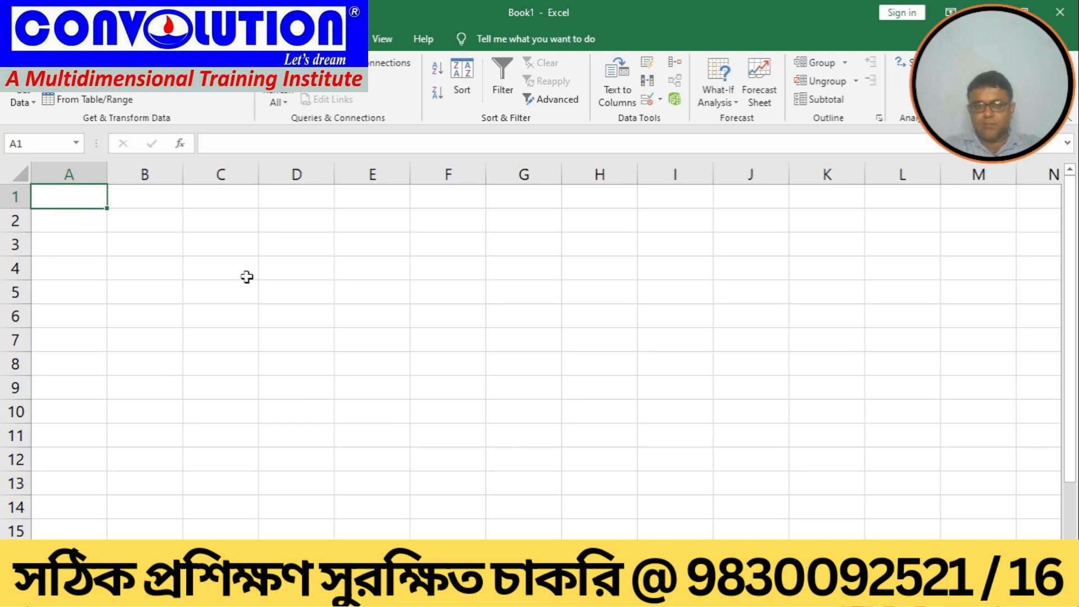
{"action": "left_click", "coordinate": [319, 197]}
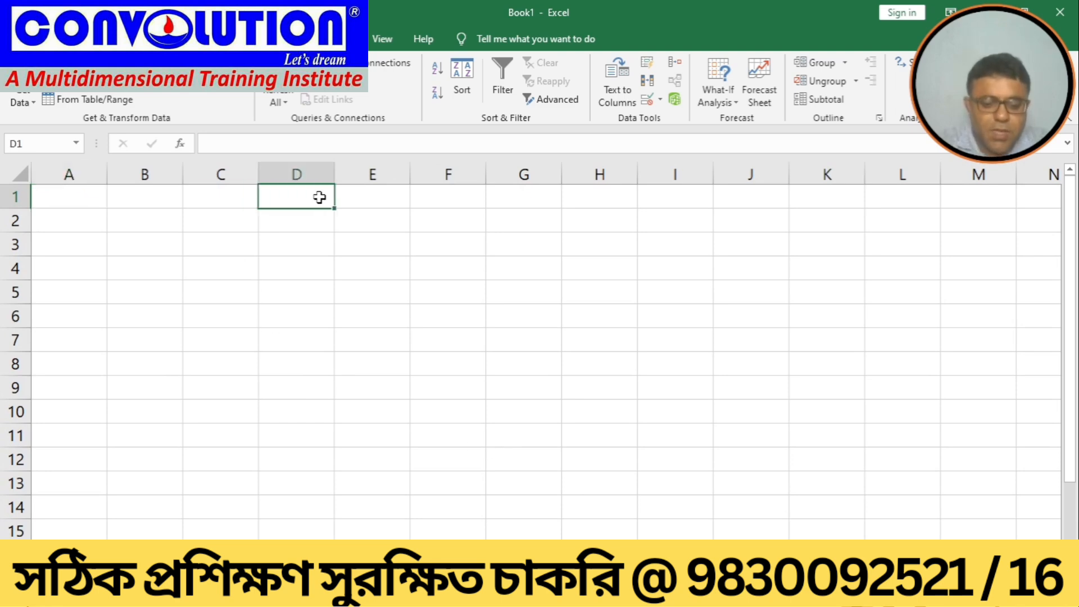
{"action": "type", "text": "AMPOUNT"}
{"action": "key", "text": "Tab"}
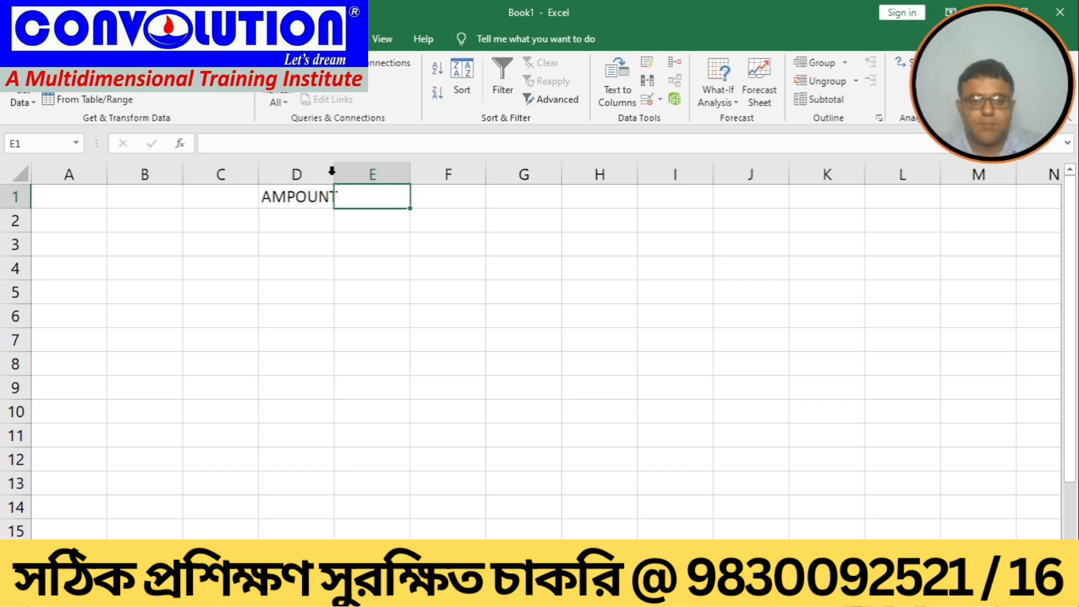
{"action": "double_click", "coordinate": [332, 171]}
{"action": "left_click", "coordinate": [318, 196]}
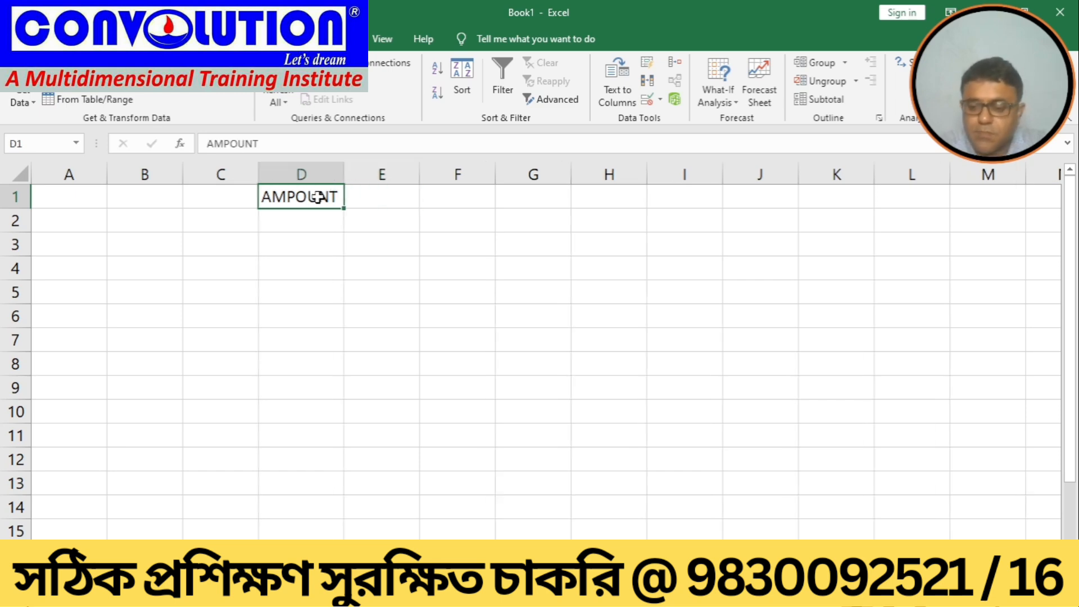
{"action": "key", "text": "Delete"}
{"action": "type", "text": "A"}
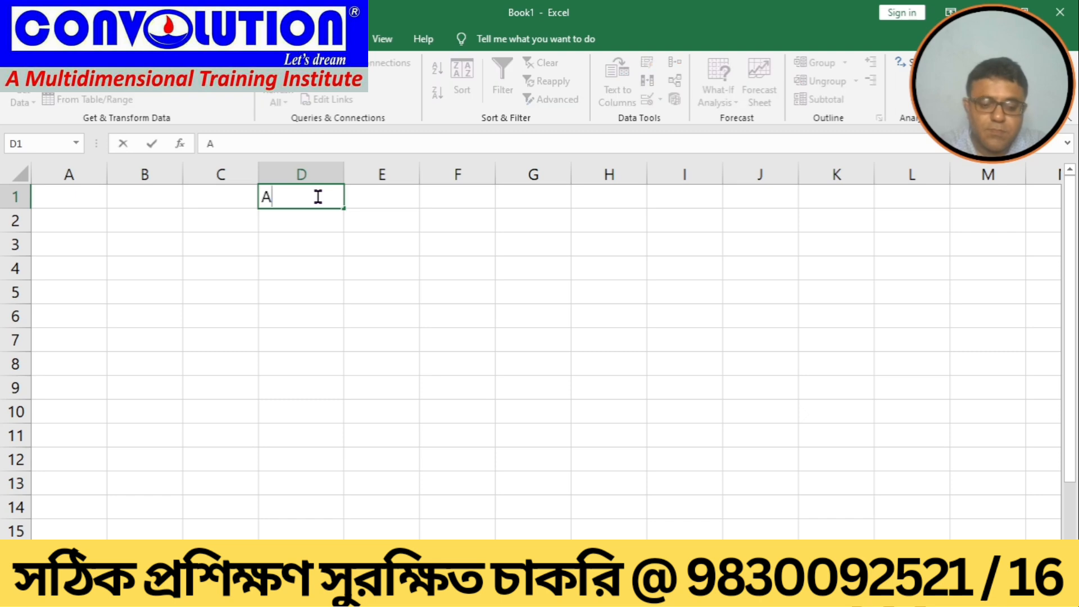
{"action": "type", "text": "MOUNT"}
{"action": "key", "text": "Tab"}
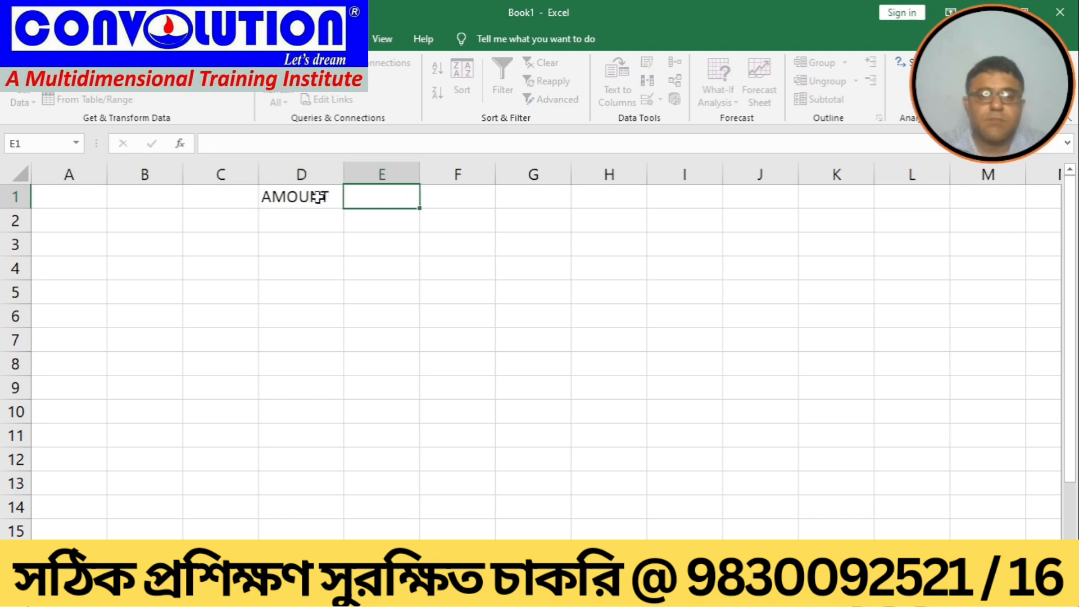
Step: Add the headers RATE in E1 and PAYABLE in F1
{"action": "type", "text": "E"}
{"action": "key", "text": "BackSpace"}
{"action": "type", "text": "RATE"}
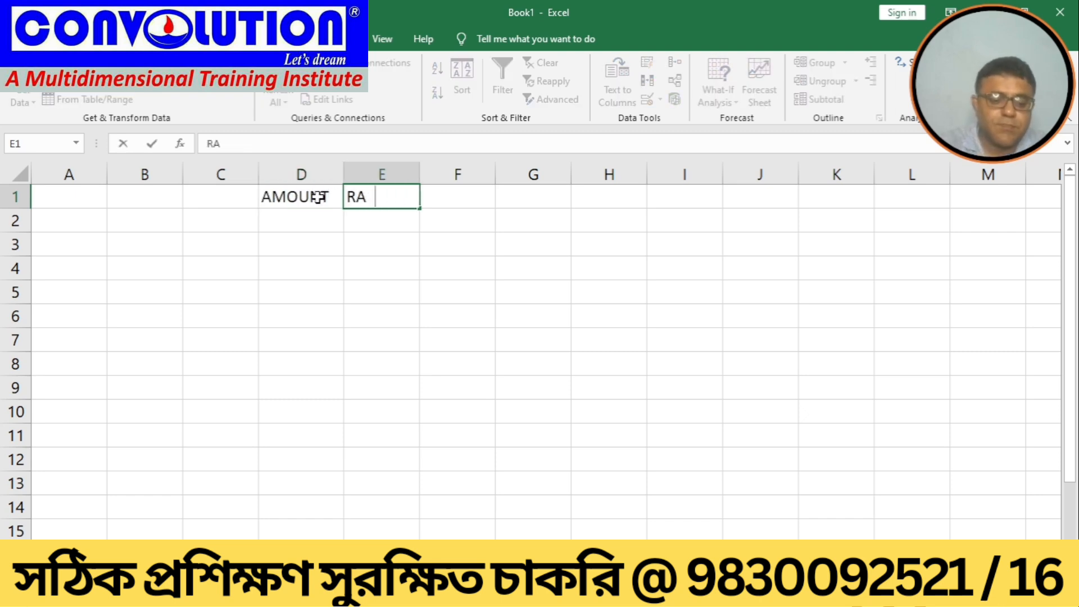
{"action": "key", "text": "Tab"}
{"action": "type", "text": "PAYABLE"}
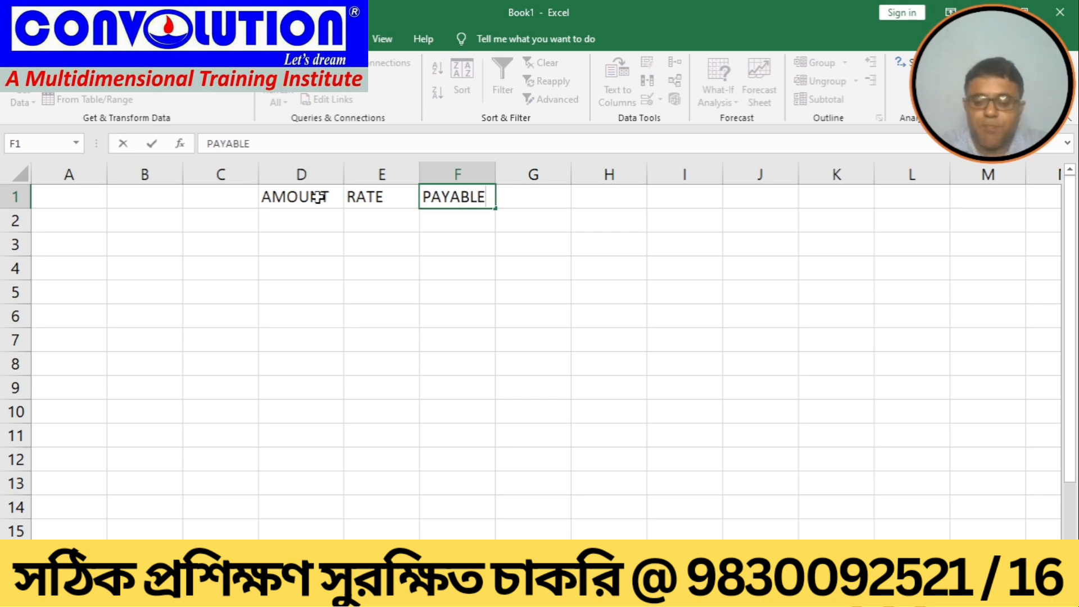
{"action": "key", "text": "Return"}
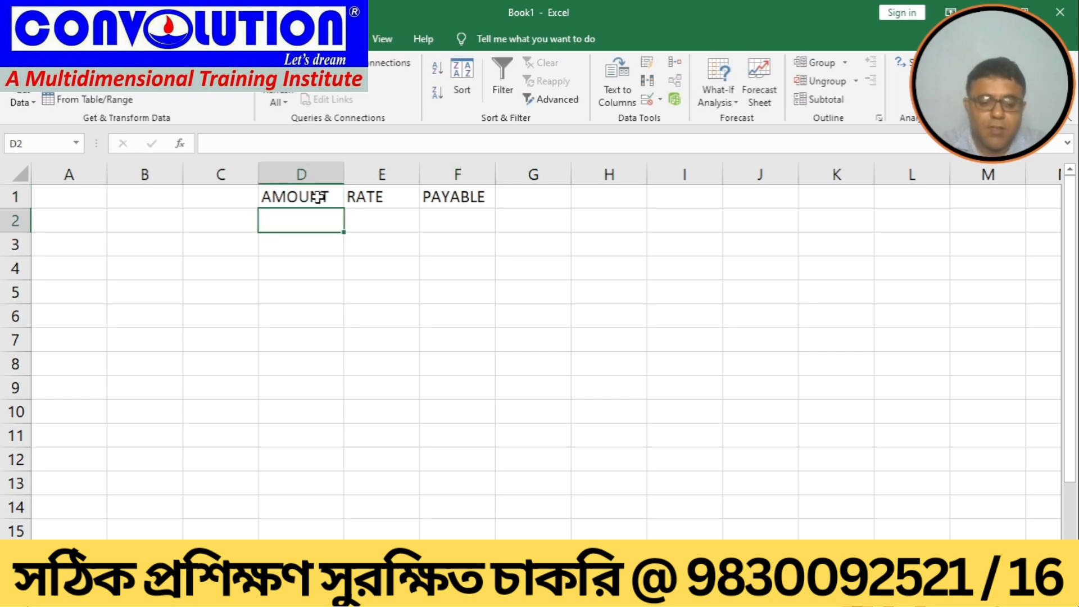
Step: Enter 50000 as the amount in D2 and 5% as the rate in E2
{"action": "type", "text": "50000"}
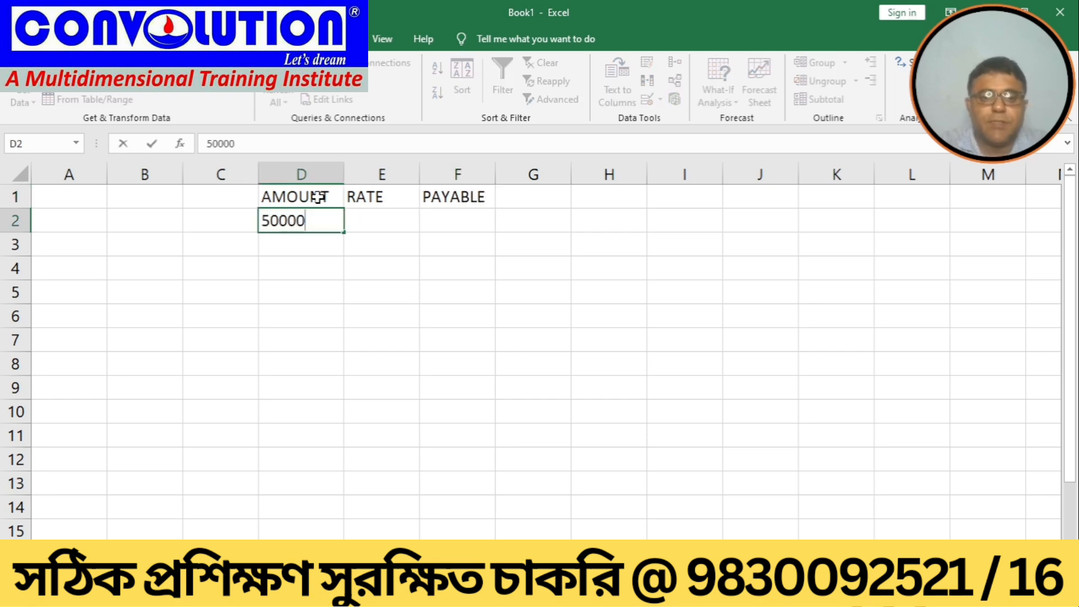
{"action": "key", "text": "Tab"}
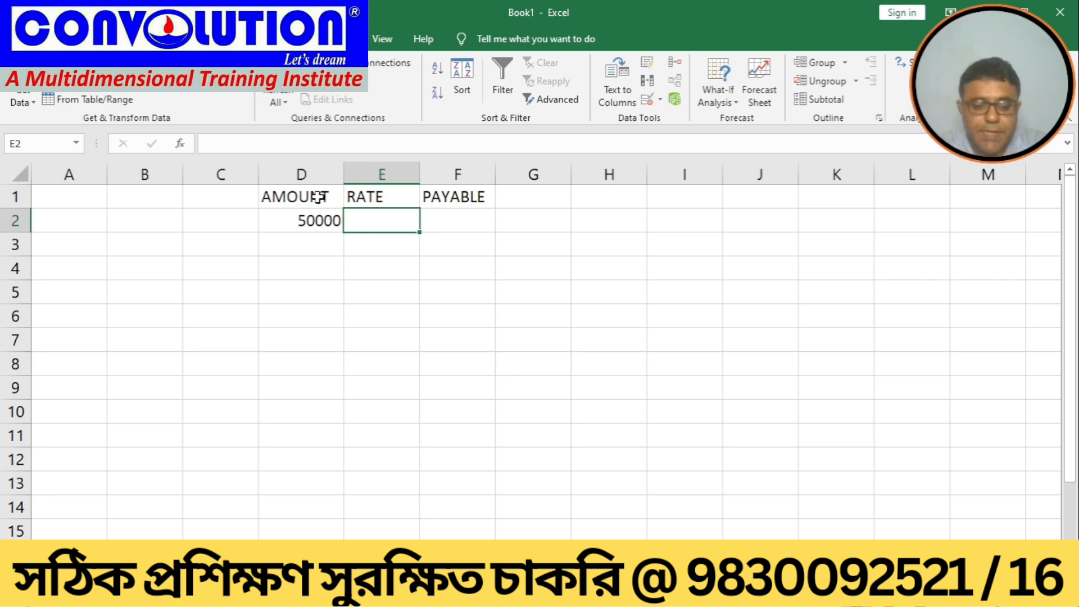
{"action": "type", "text": "5%"}
{"action": "key", "text": "Tab"}
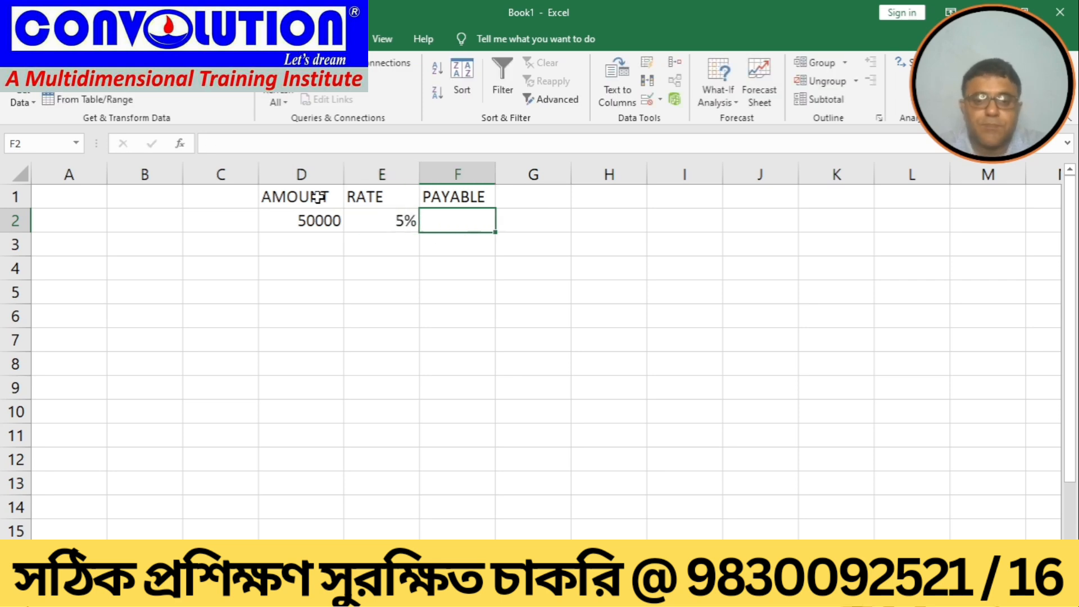
Step: Calculate the payable amount in F2 with the formula =D2*E2
{"action": "type", "text": "="}
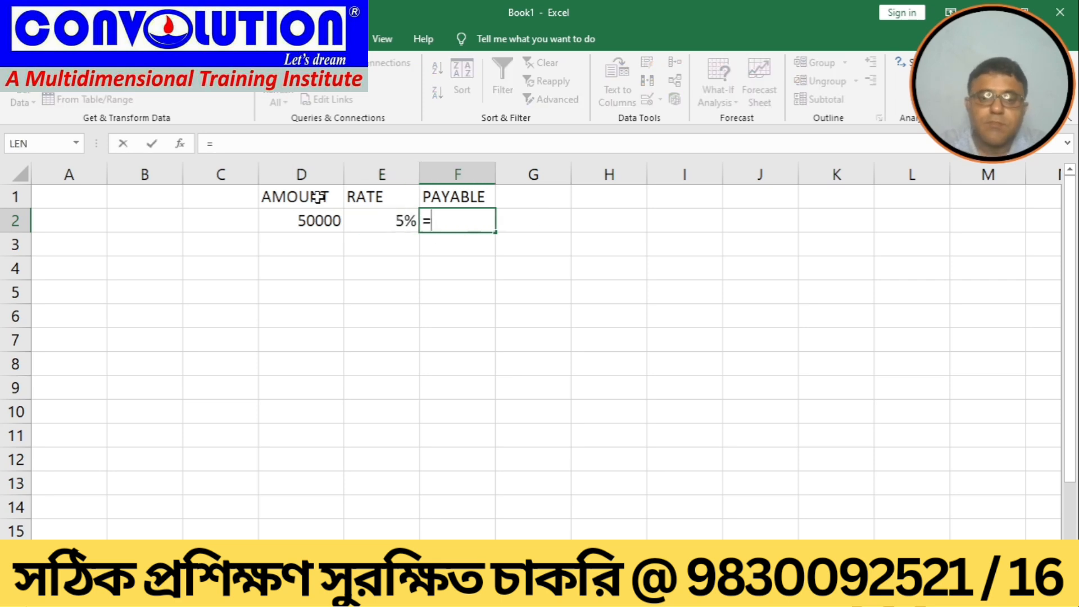
{"action": "left_click", "coordinate": [270, 218]}
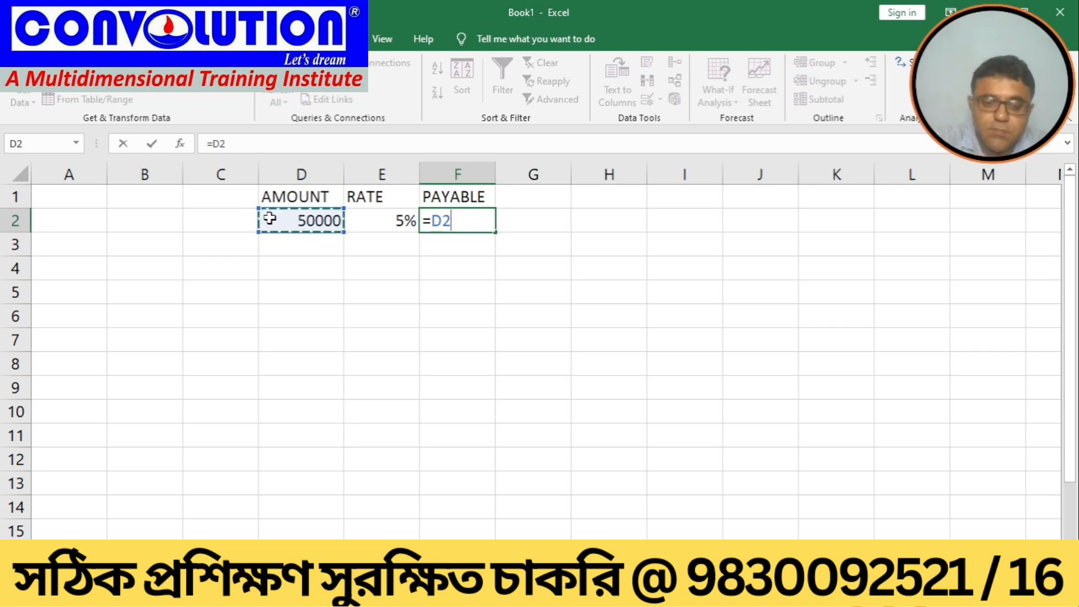
{"action": "type", "text": "*"}
{"action": "left_click", "coordinate": [393, 225]}
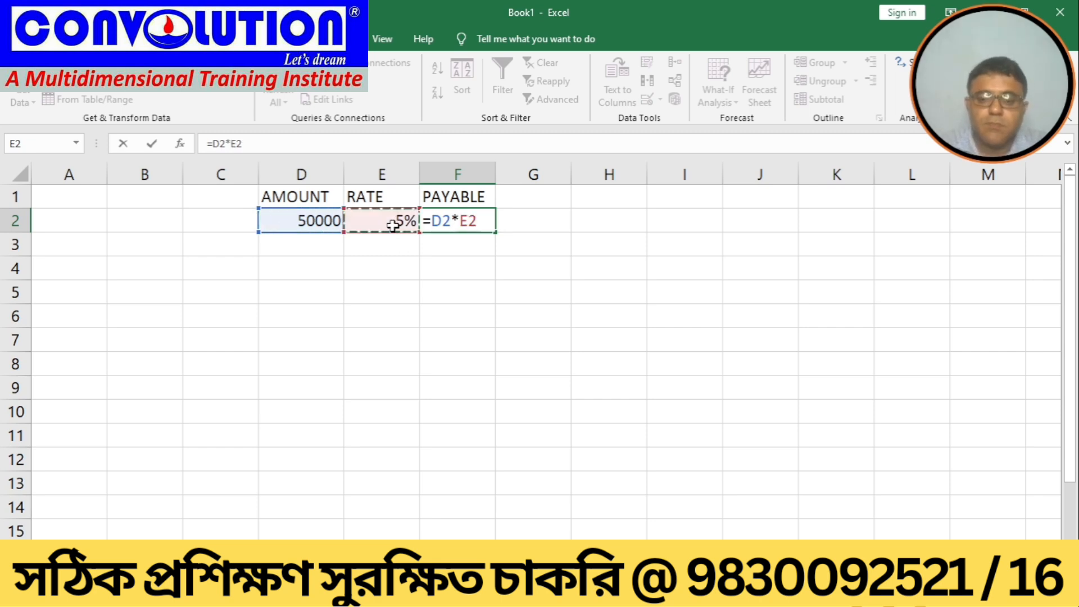
{"action": "key", "text": "Return"}
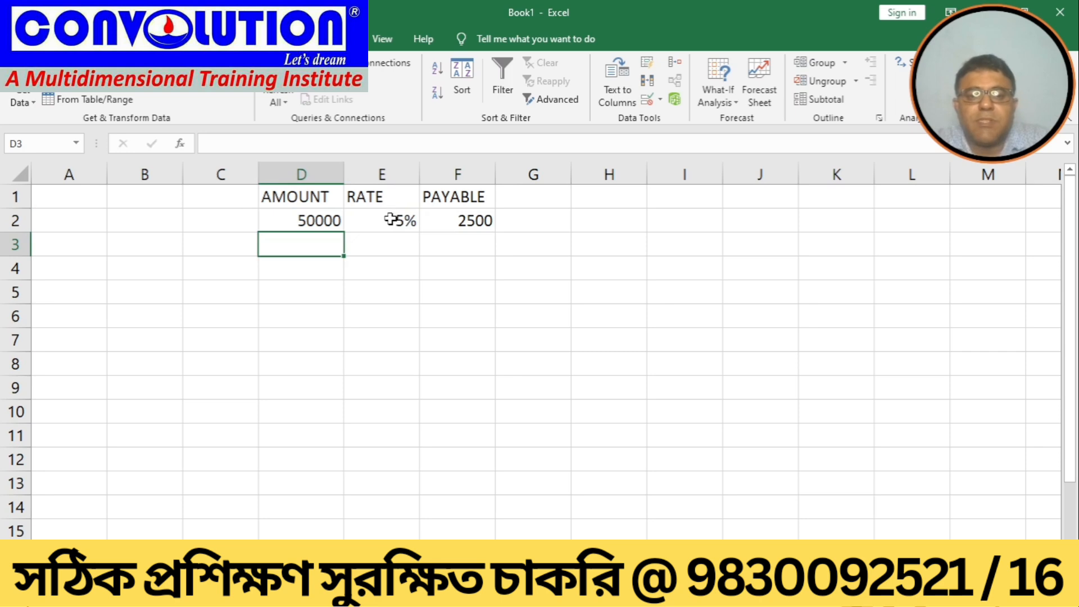
Step: Add a Scenario Manager scenario named A with changing cell E2 and a rate value of 0.06
{"action": "left_click", "coordinate": [391, 220]}
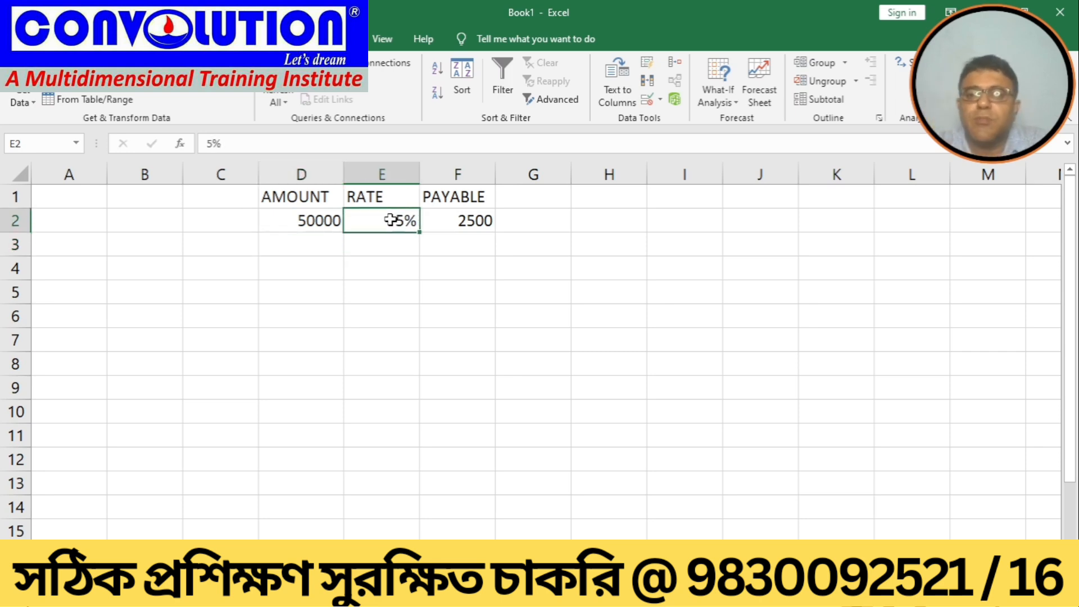
{"action": "left_click", "coordinate": [733, 107]}
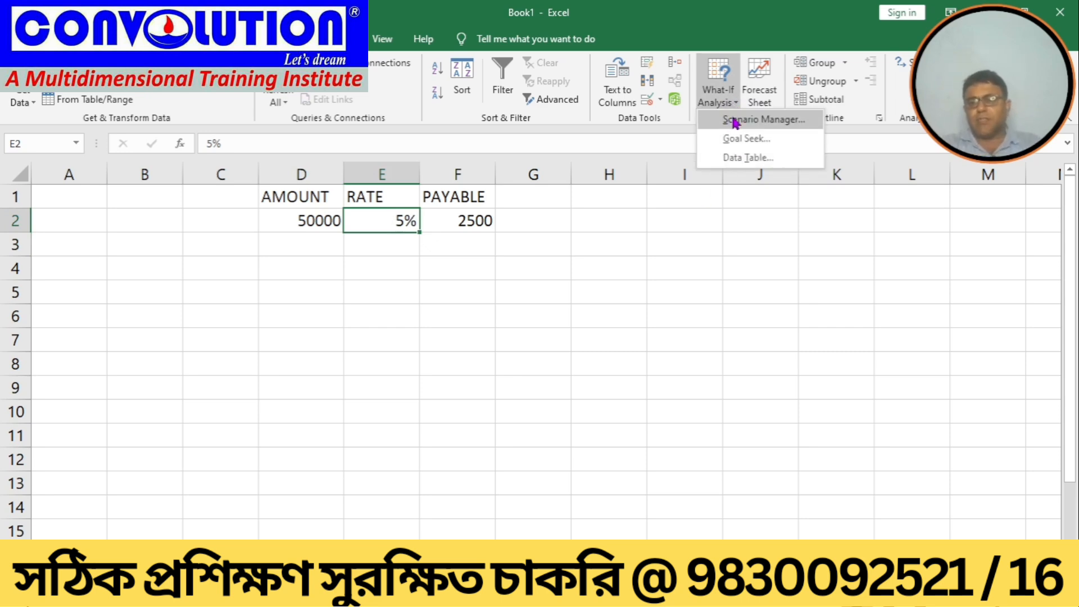
{"action": "left_click", "coordinate": [734, 122]}
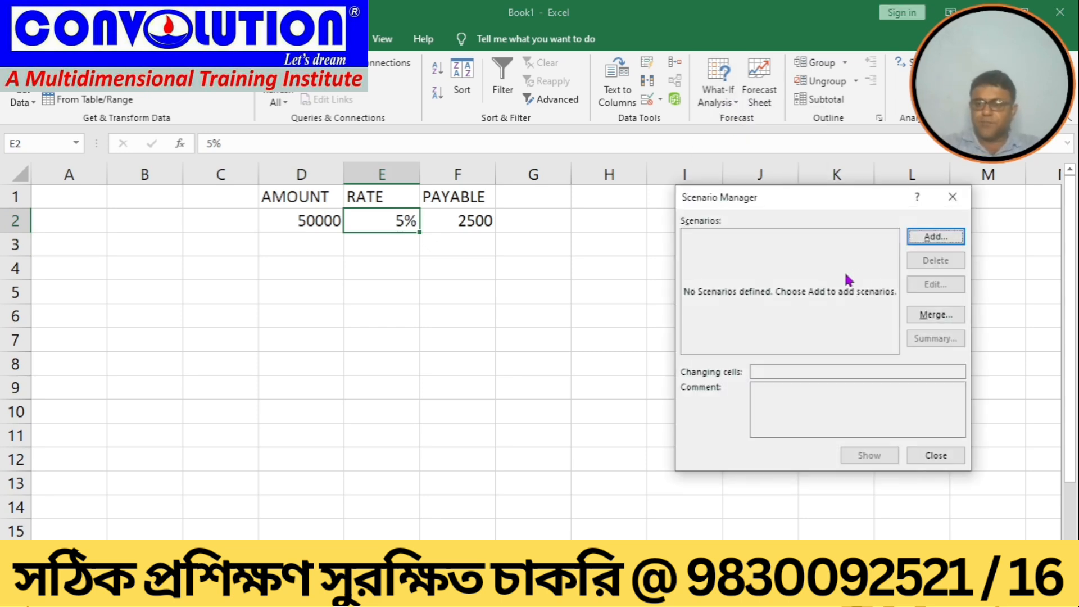
{"action": "left_click", "coordinate": [926, 237]}
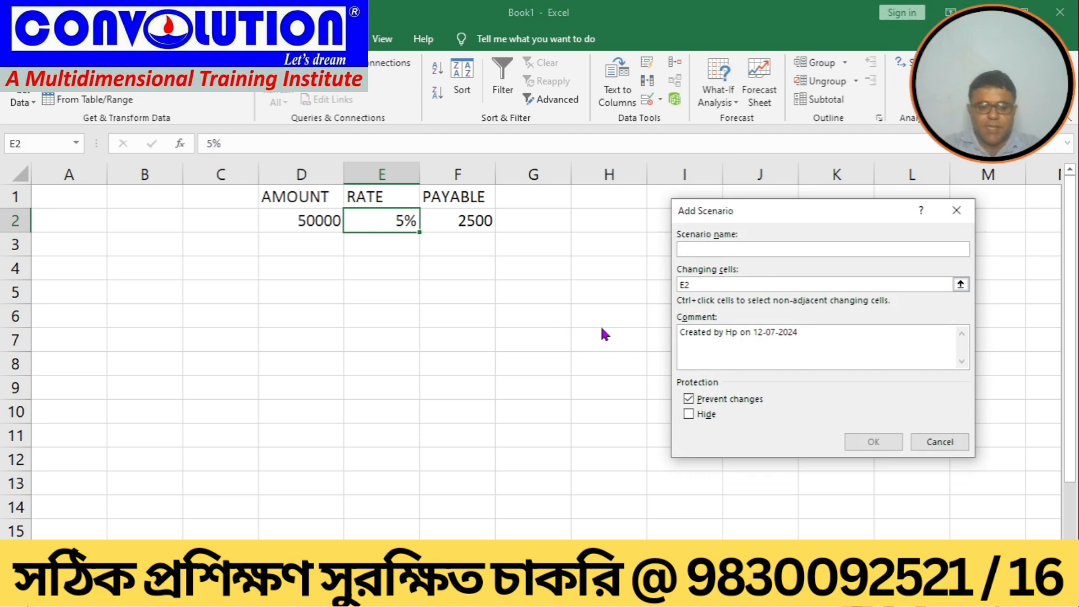
{"action": "type", "text": "A"}
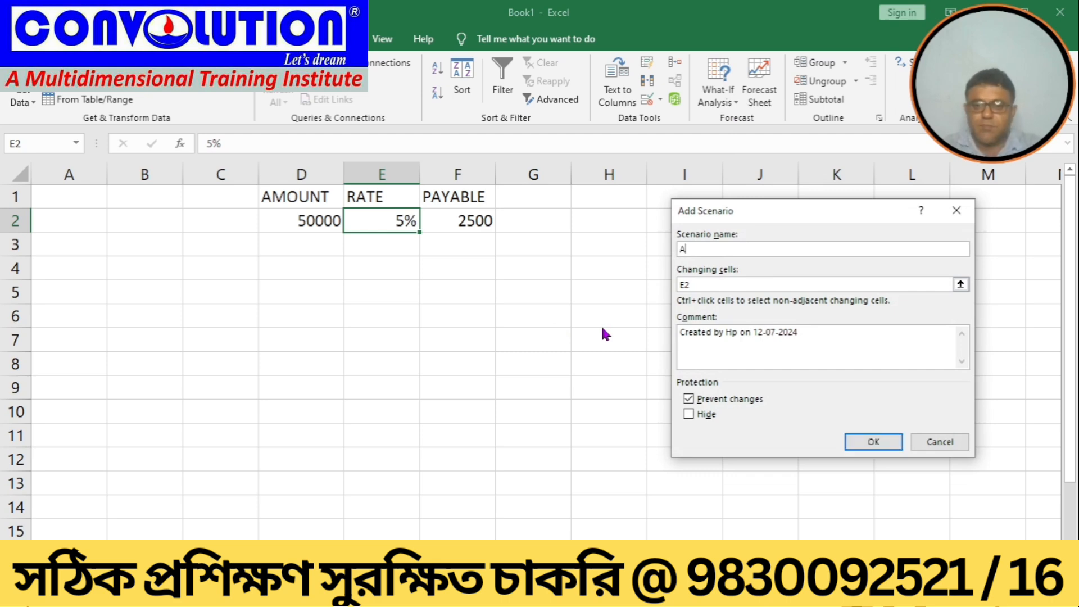
{"action": "left_click", "coordinate": [702, 284]}
{"action": "key", "text": "BackSpace"}
{"action": "key", "text": "BackSpace"}
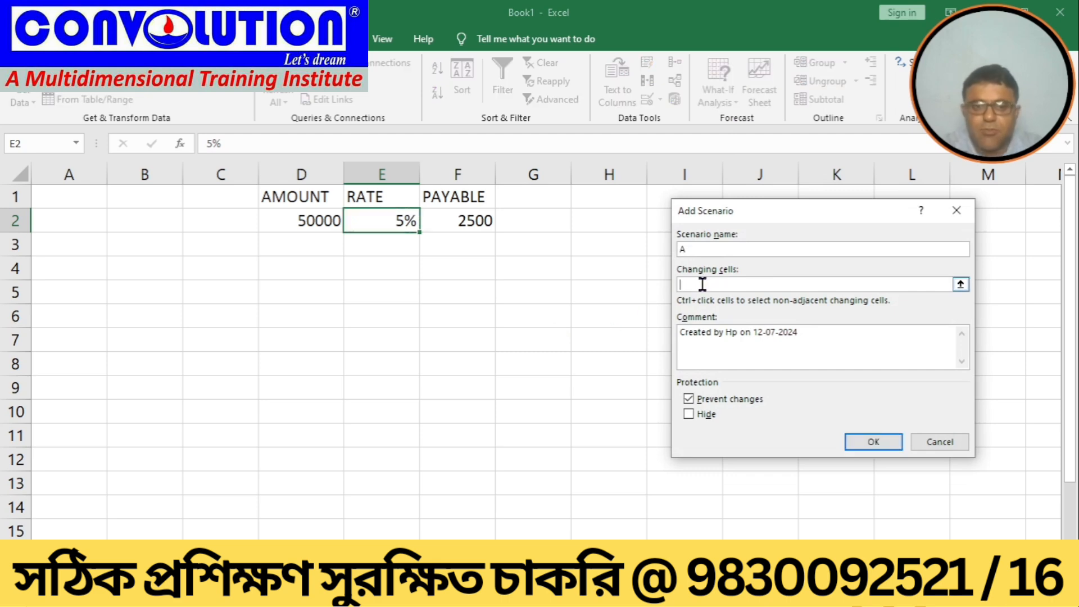
{"action": "left_click", "coordinate": [392, 216]}
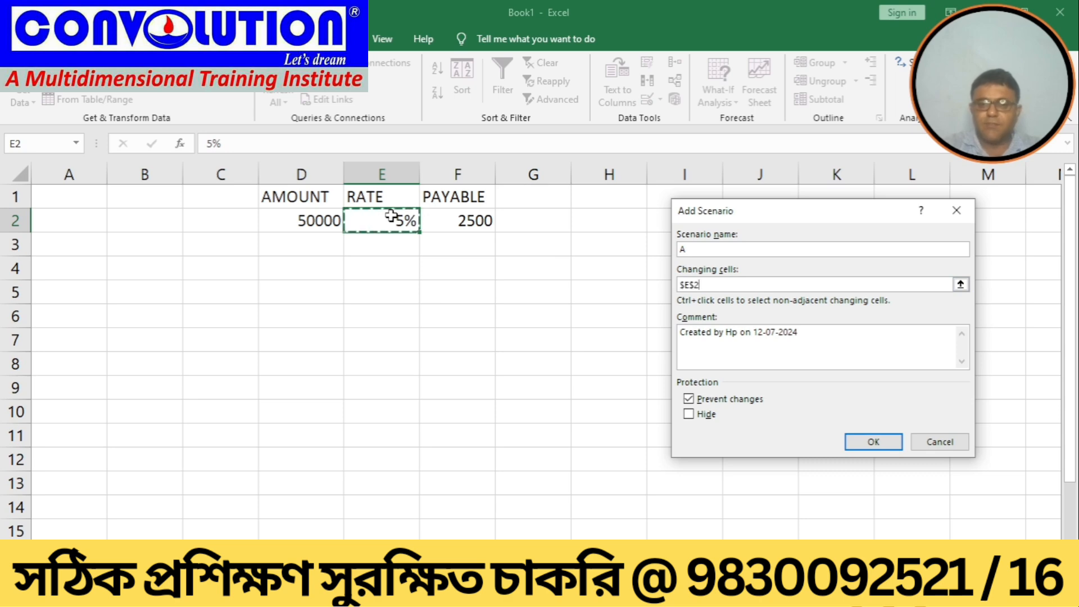
{"action": "left_click", "coordinate": [870, 441]}
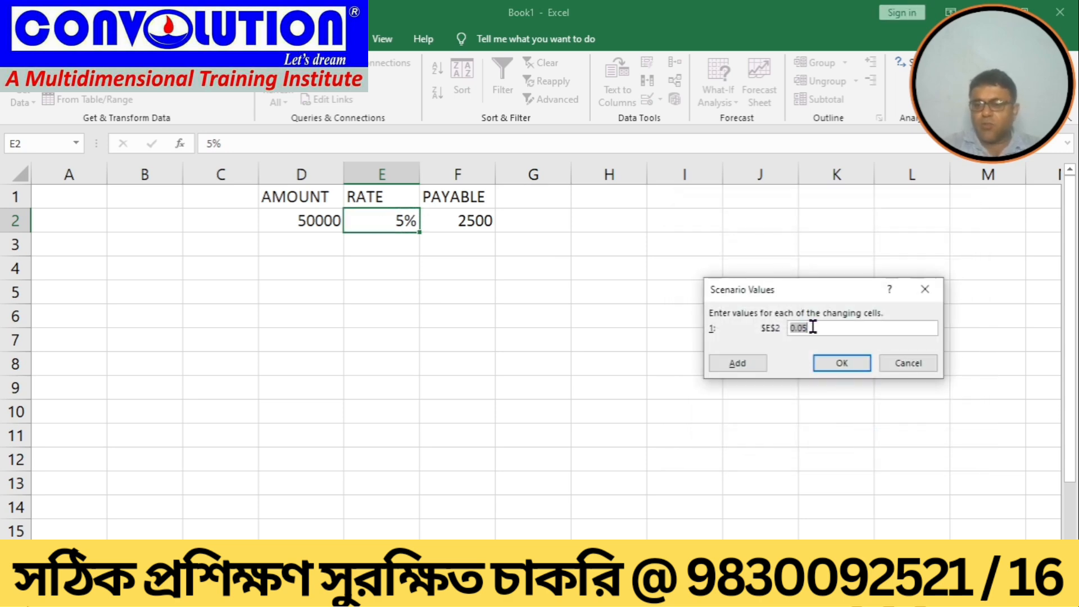
{"action": "left_click", "coordinate": [813, 328]}
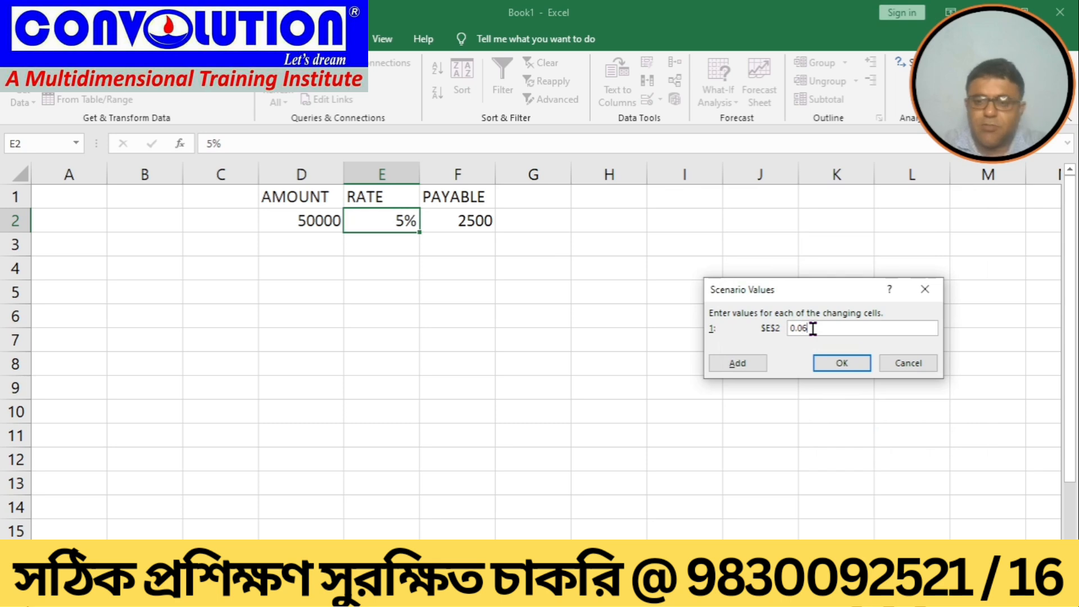
{"action": "left_click", "coordinate": [835, 365]}
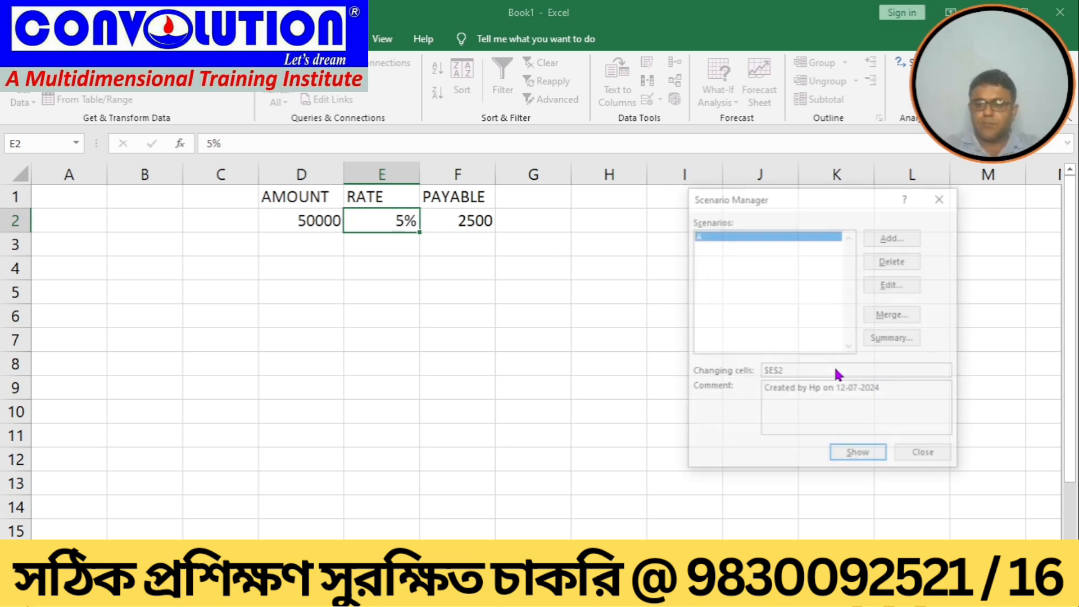
Step: Add a second scenario named B with changing cell E2 and a rate value of 0.07
{"action": "left_click", "coordinate": [884, 235]}
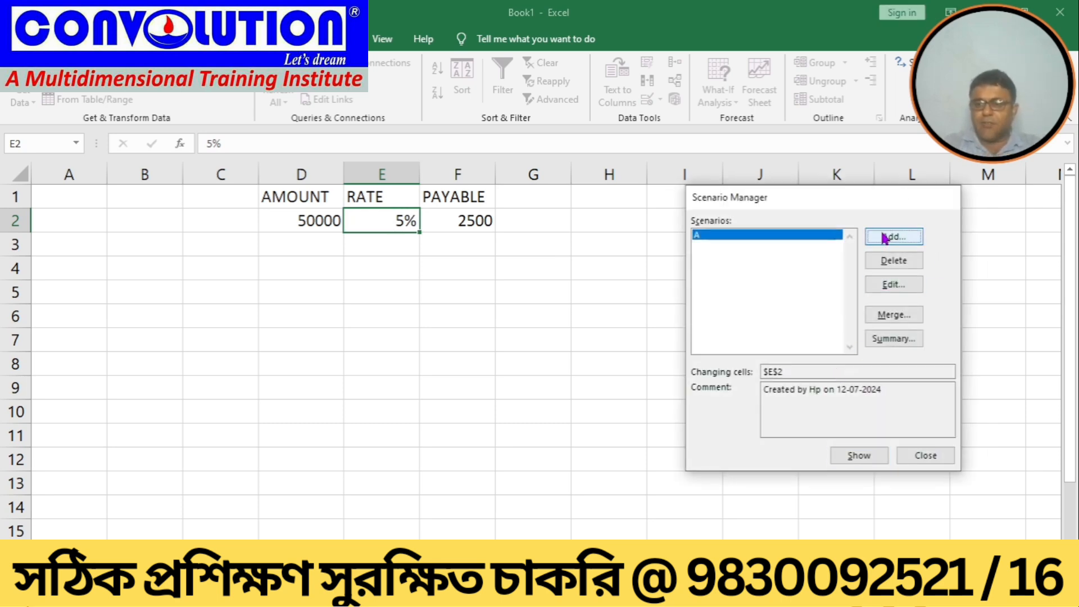
{"action": "type", "text": "B"}
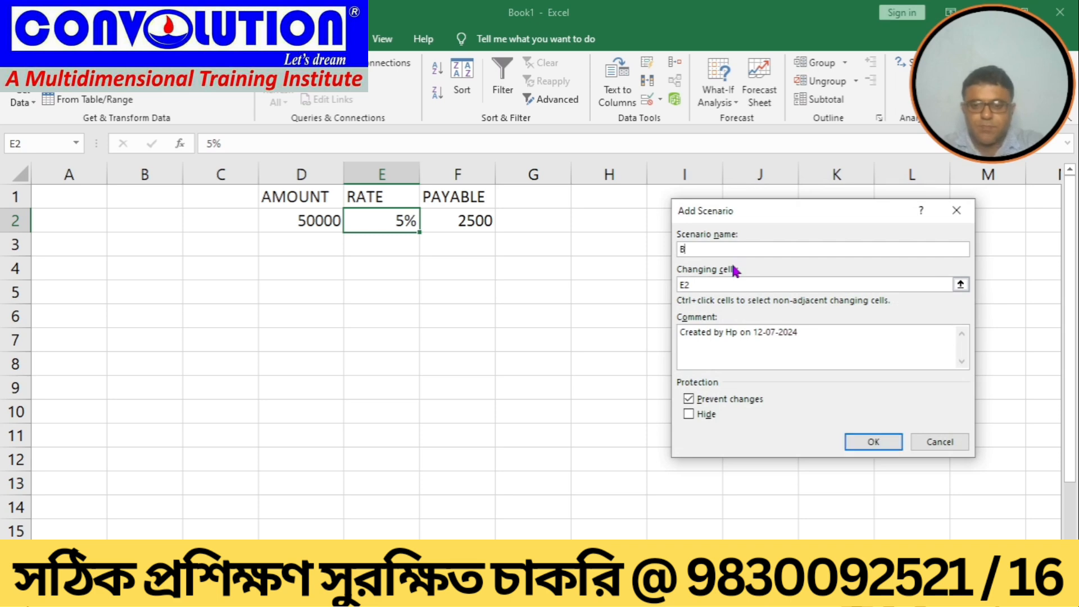
{"action": "left_click", "coordinate": [717, 283]}
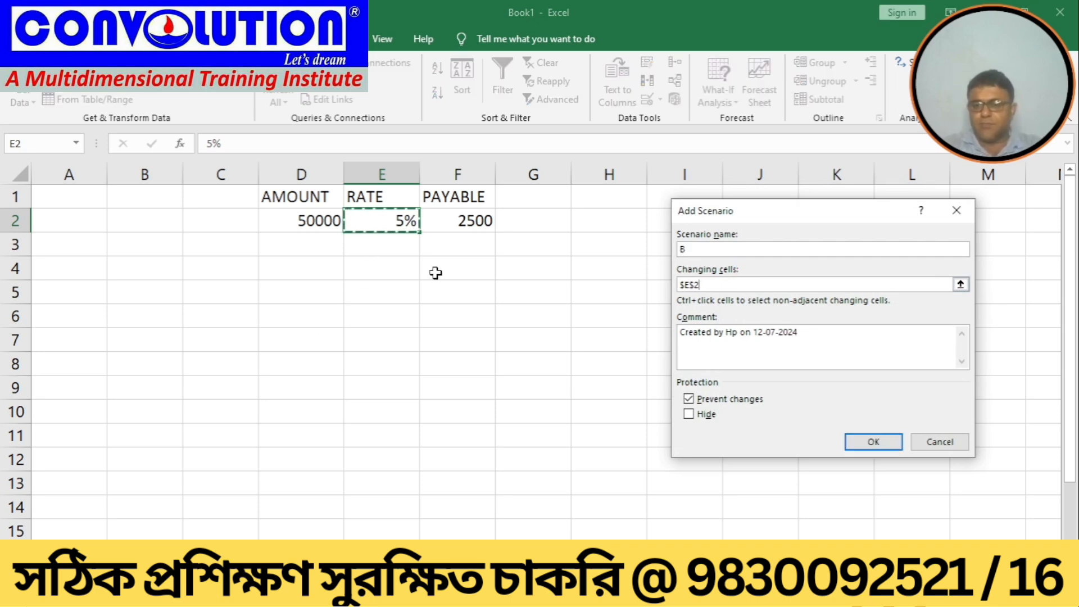
{"action": "left_click", "coordinate": [866, 442]}
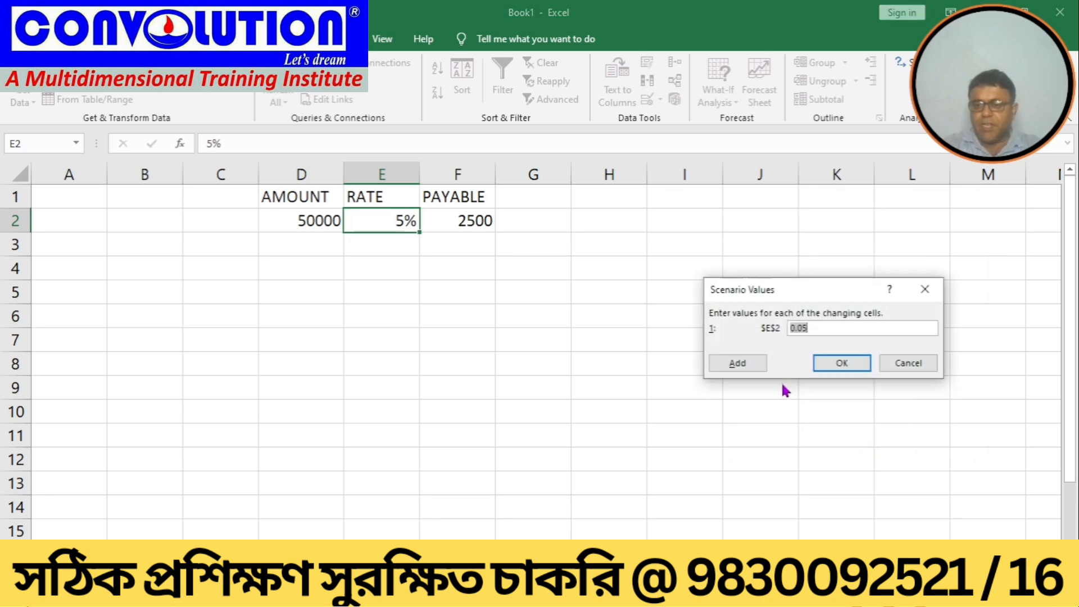
{"action": "left_click", "coordinate": [819, 332]}
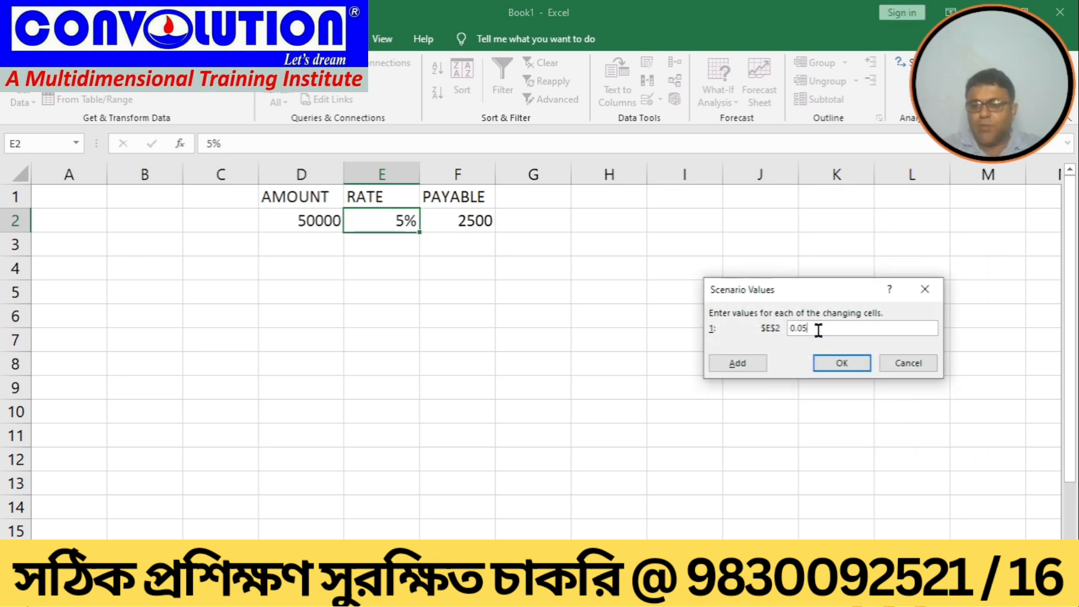
{"action": "type", "text": "7"}
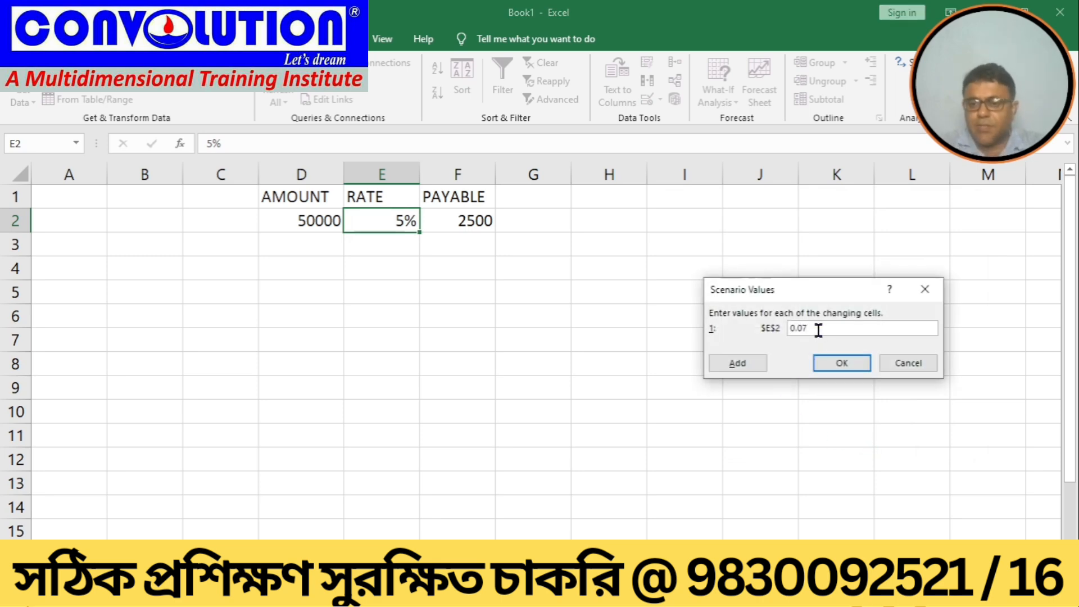
{"action": "left_click", "coordinate": [825, 363]}
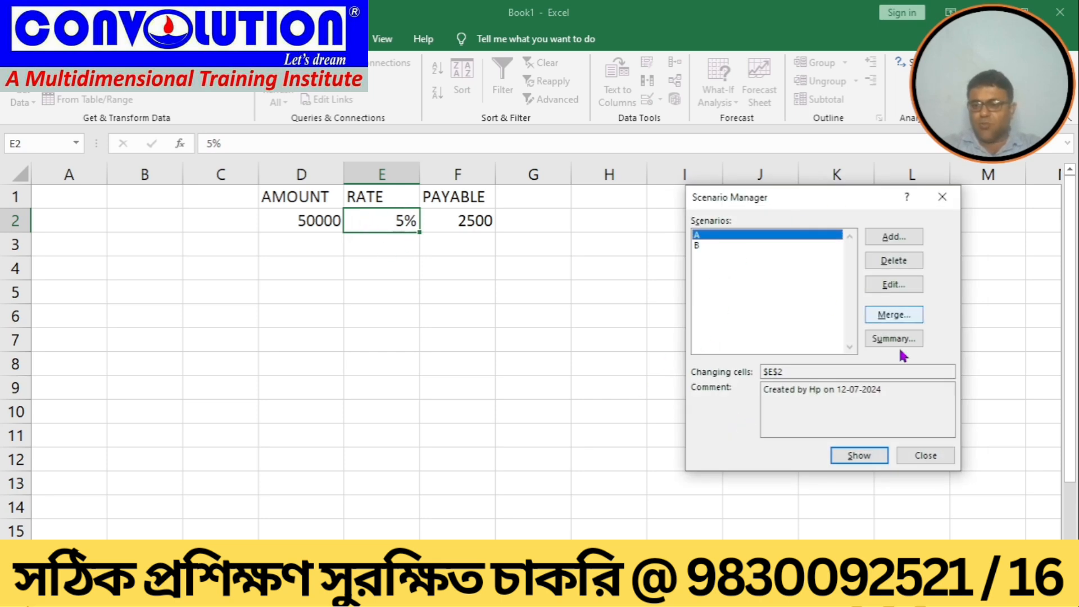
Step: Show scenario A and then scenario B to apply their rates to the table
{"action": "left_click", "coordinate": [840, 460]}
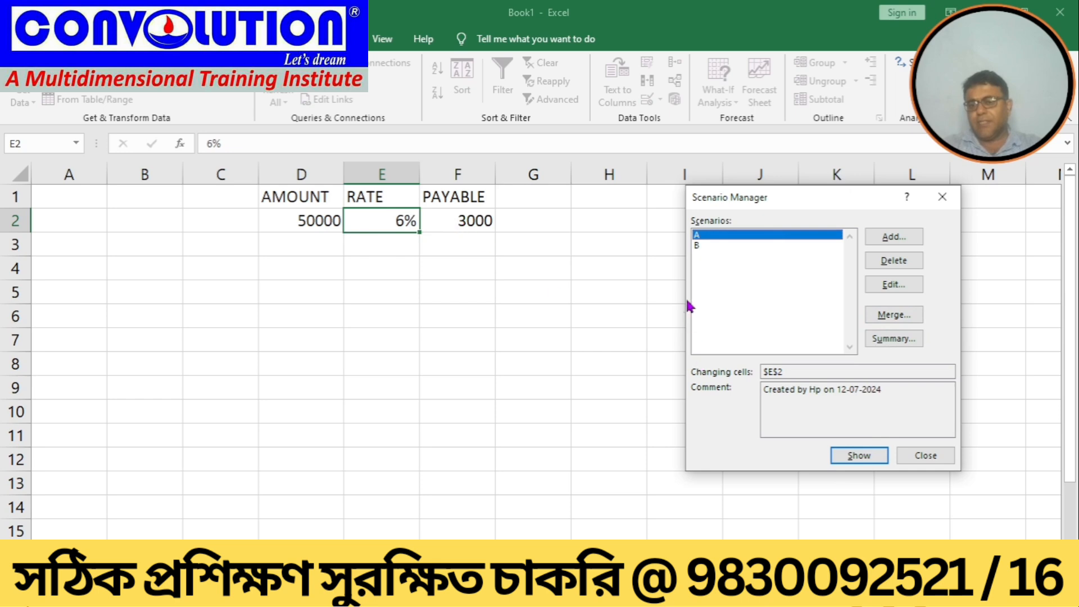
{"action": "left_click", "coordinate": [698, 246]}
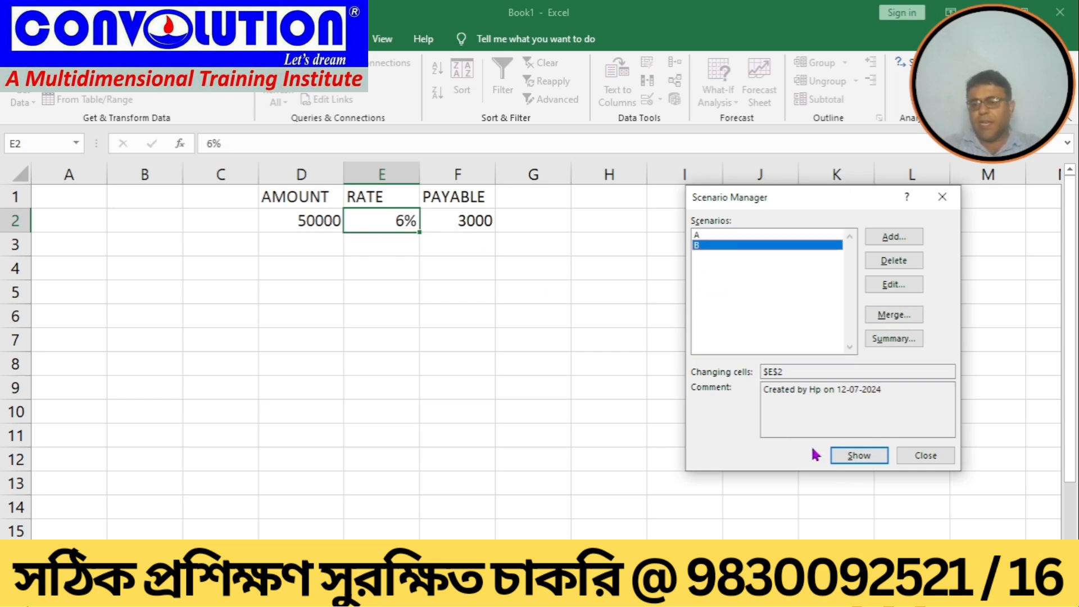
{"action": "left_click", "coordinate": [848, 457]}
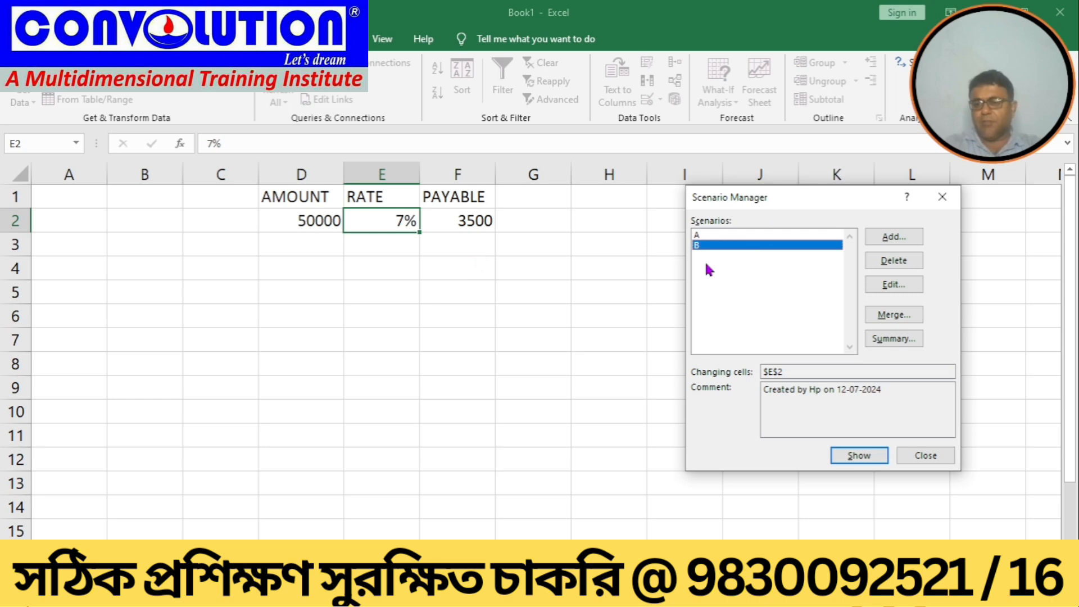
Step: Delete scenarios A and B and close the Scenario Manager
{"action": "left_click", "coordinate": [710, 236]}
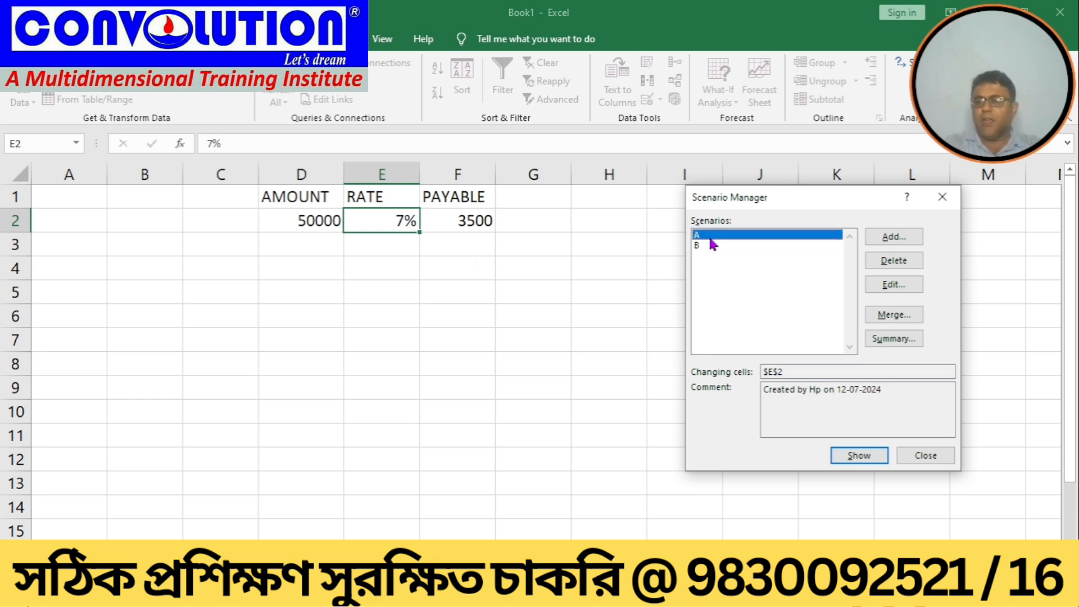
{"action": "left_click", "coordinate": [902, 263]}
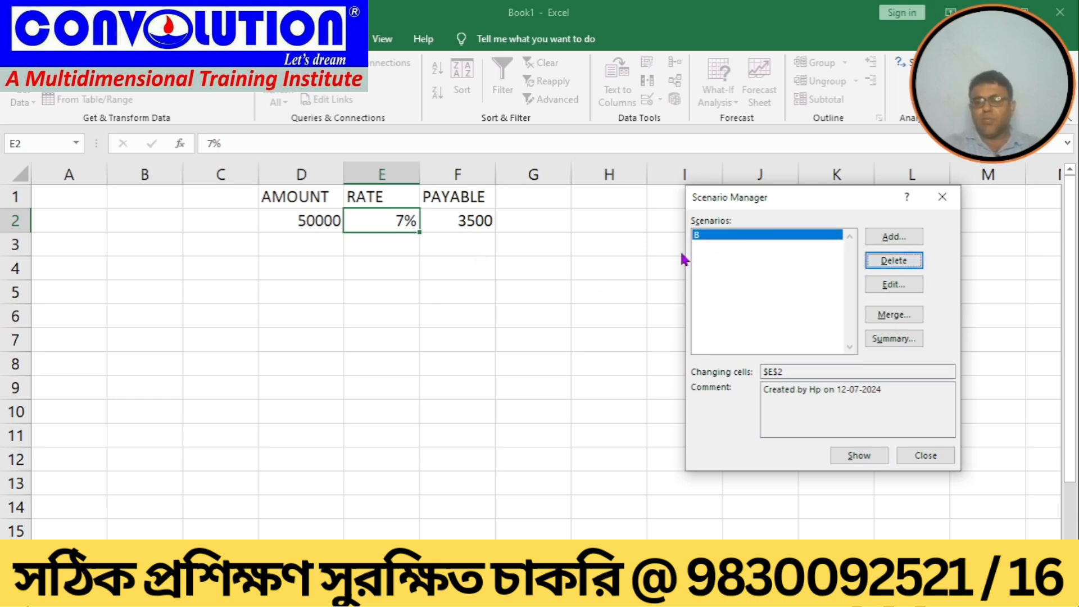
{"action": "left_click", "coordinate": [705, 239]}
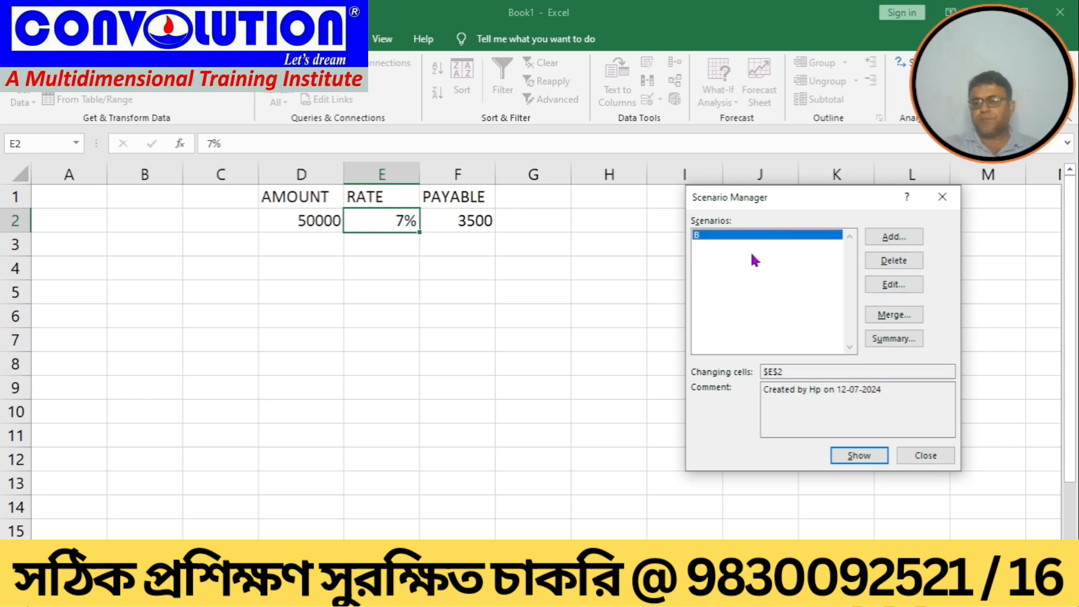
{"action": "left_click", "coordinate": [902, 264]}
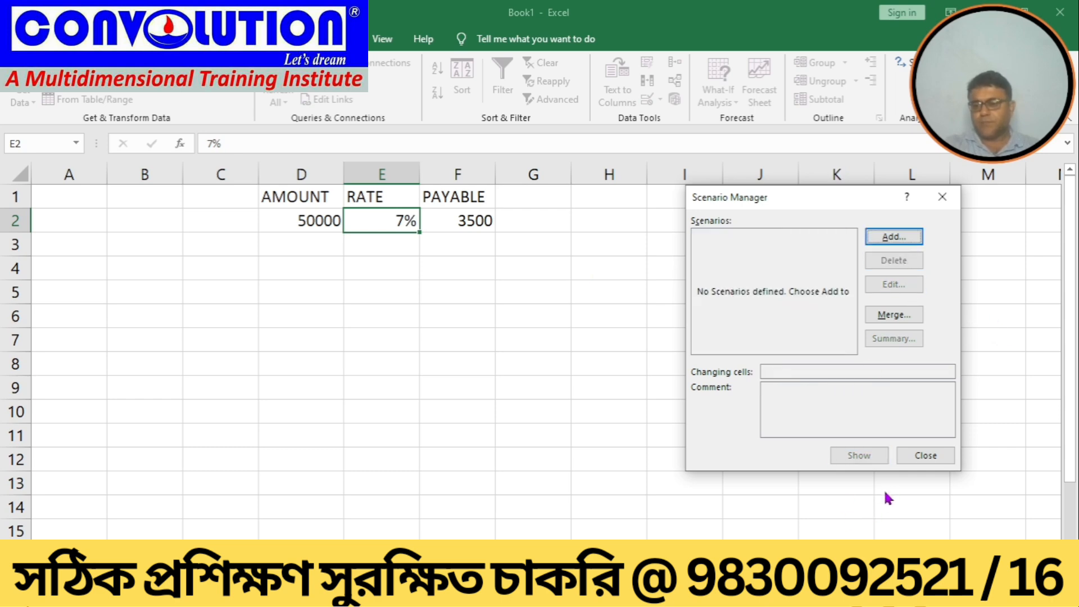
{"action": "left_click", "coordinate": [913, 458]}
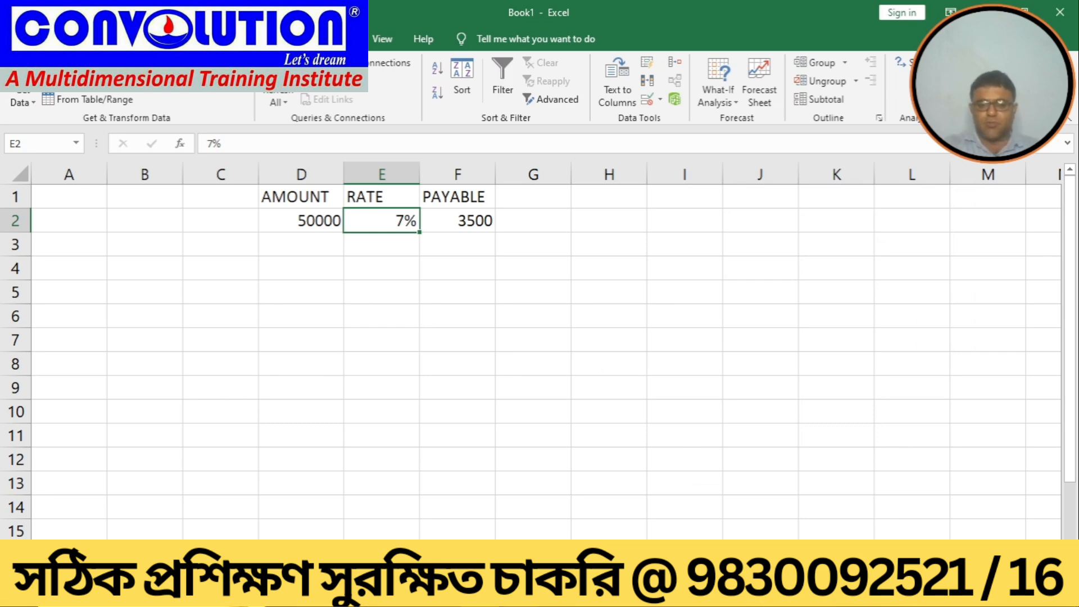
Step: Check the class syllabus in the Word document and return to the workbook
{"action": "mouse_move", "coordinate": [556, 595]}
{"action": "left_click", "coordinate": [542, 553]}
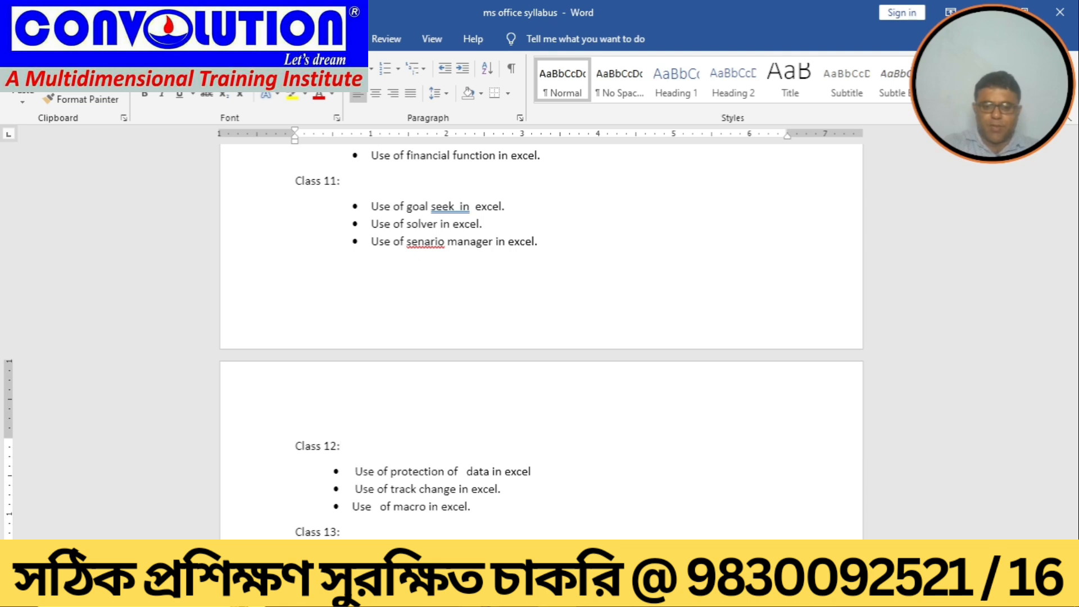
{"action": "left_click", "coordinate": [523, 594]}
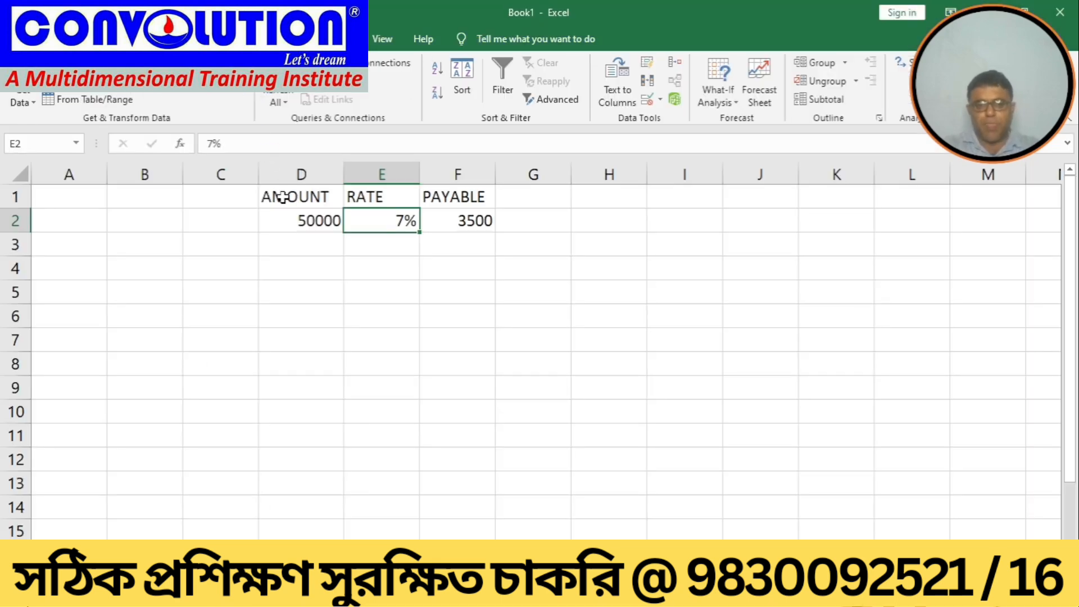
Step: Clear the loan table contents in cells D1:G2
{"action": "left_click_drag", "start_coordinate": [282, 197], "coordinate": [502, 227]}
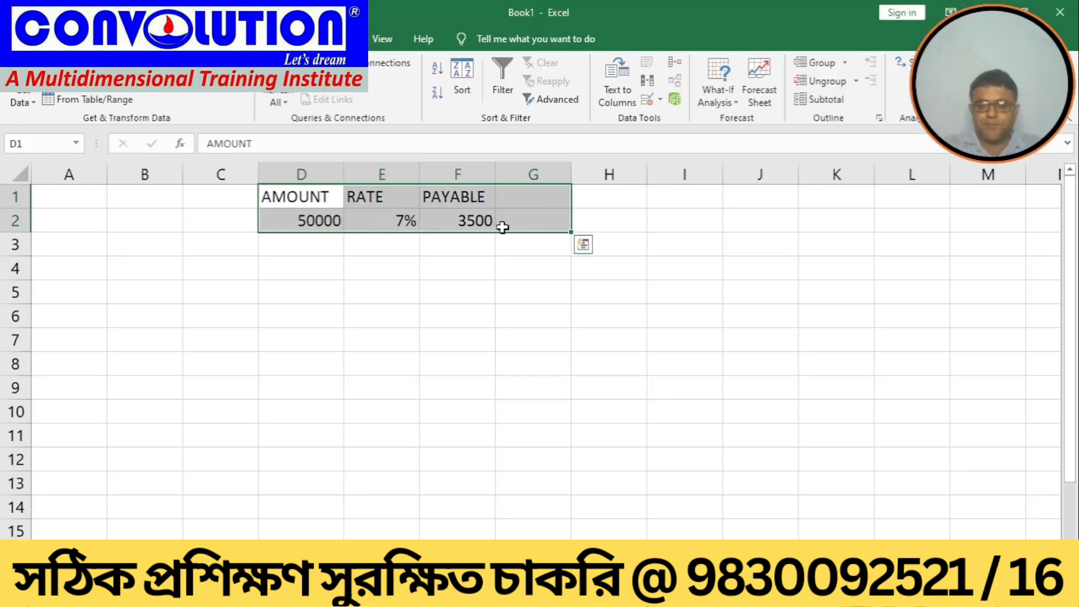
{"action": "key", "text": "Delete"}
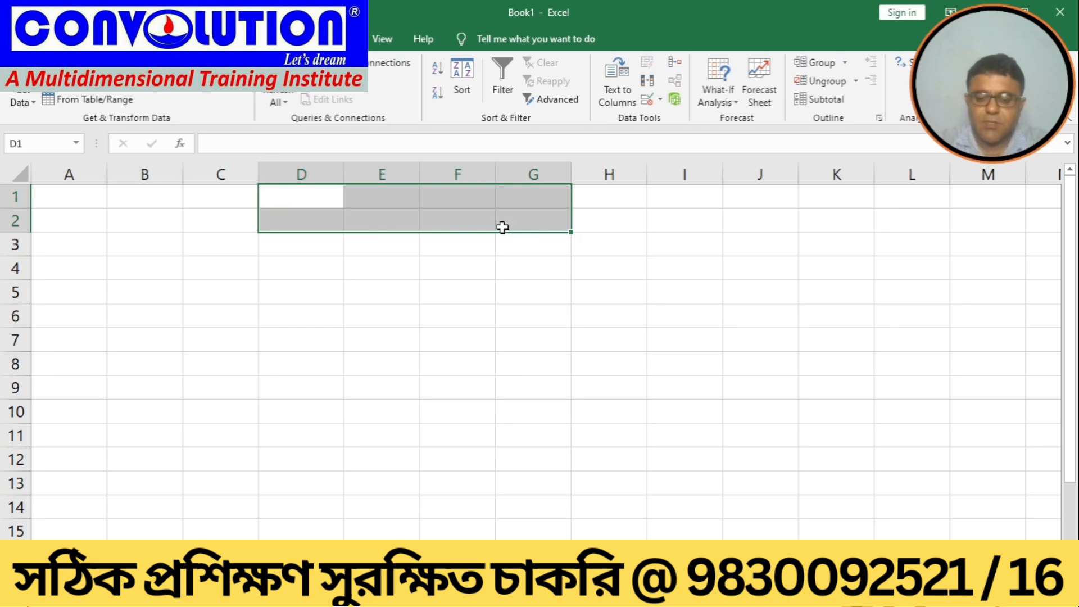
{"action": "key", "text": "Left"}
{"action": "key", "text": "Right"}
{"action": "type", "text": "ROL"}
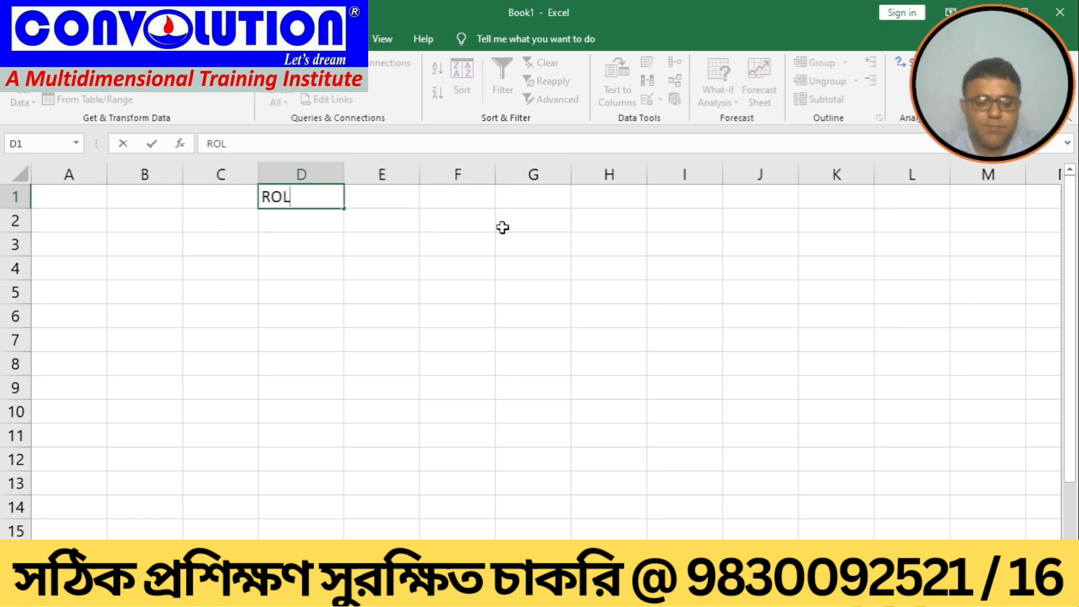
{"action": "type", "text": "L NO"}
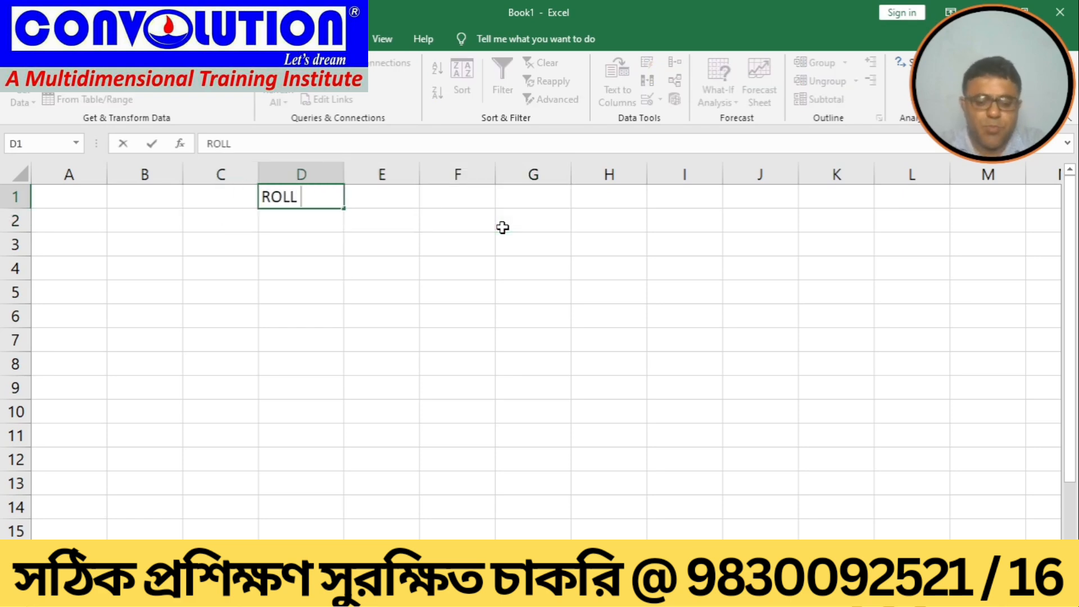
{"action": "key", "text": "BackSpace"}
{"action": "key", "text": "BackSpace"}
{"action": "key", "text": "BackSpace"}
{"action": "key", "text": "BackSpace"}
{"action": "key", "text": "BackSpace"}
{"action": "key", "text": "BackSpace"}
{"action": "key", "text": "BackSpace"}
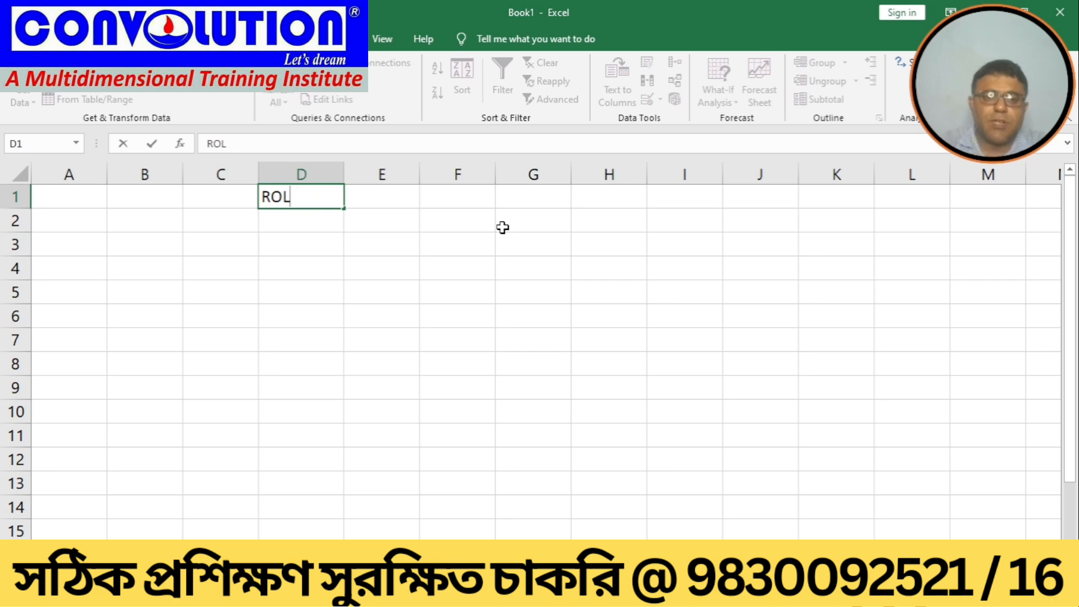
{"action": "left_click", "coordinate": [488, 264]}
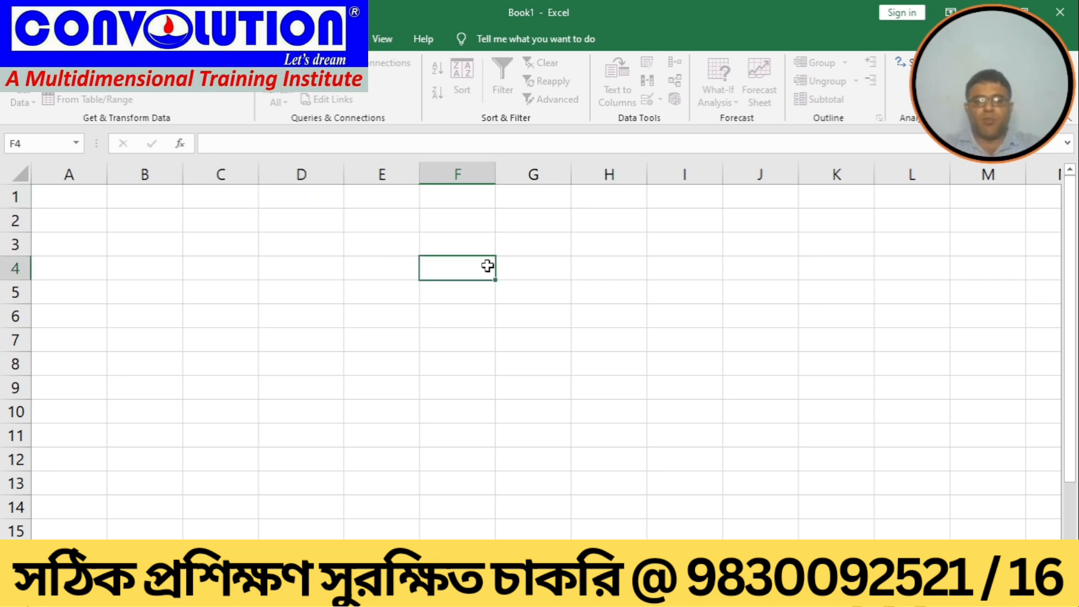
Step: Merge and center cells E1:I2 for a report title
{"action": "left_click_drag", "start_coordinate": [371, 199], "coordinate": [648, 225]}
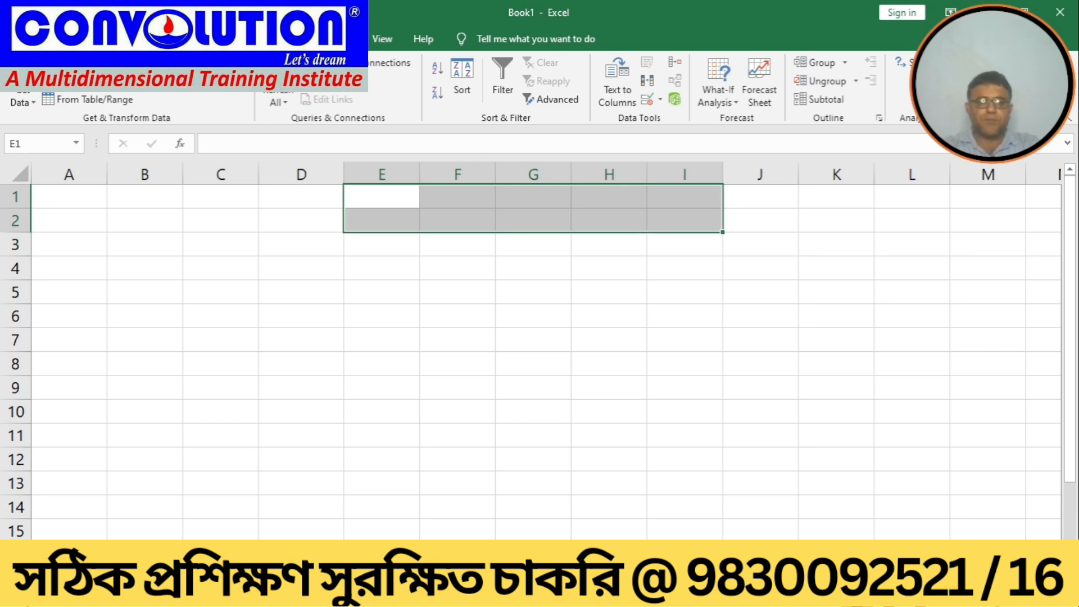
{"action": "left_click", "coordinate": [55, 39]}
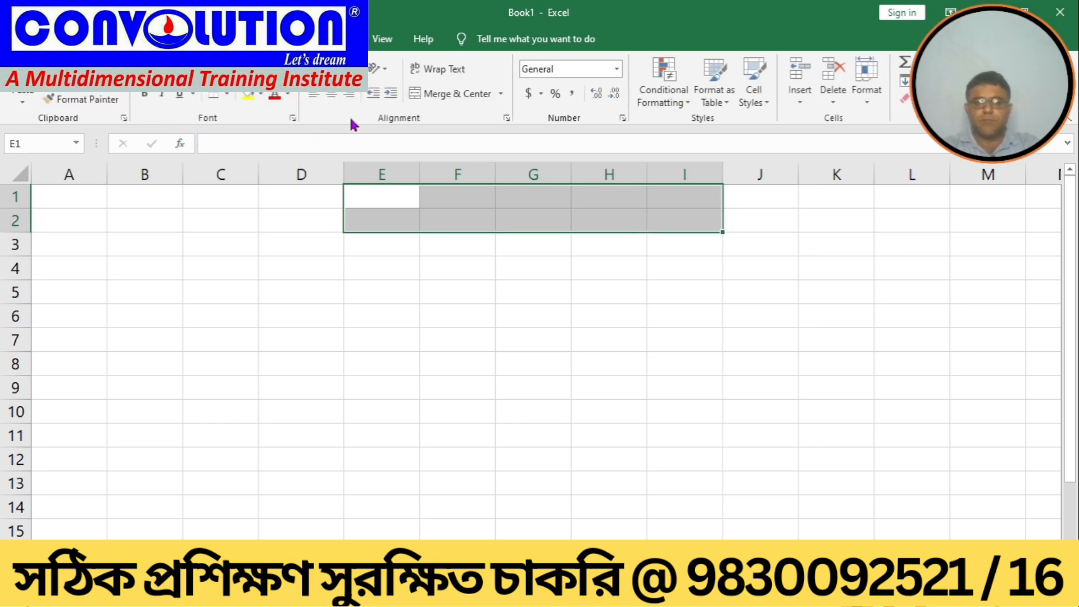
{"action": "left_click", "coordinate": [433, 94]}
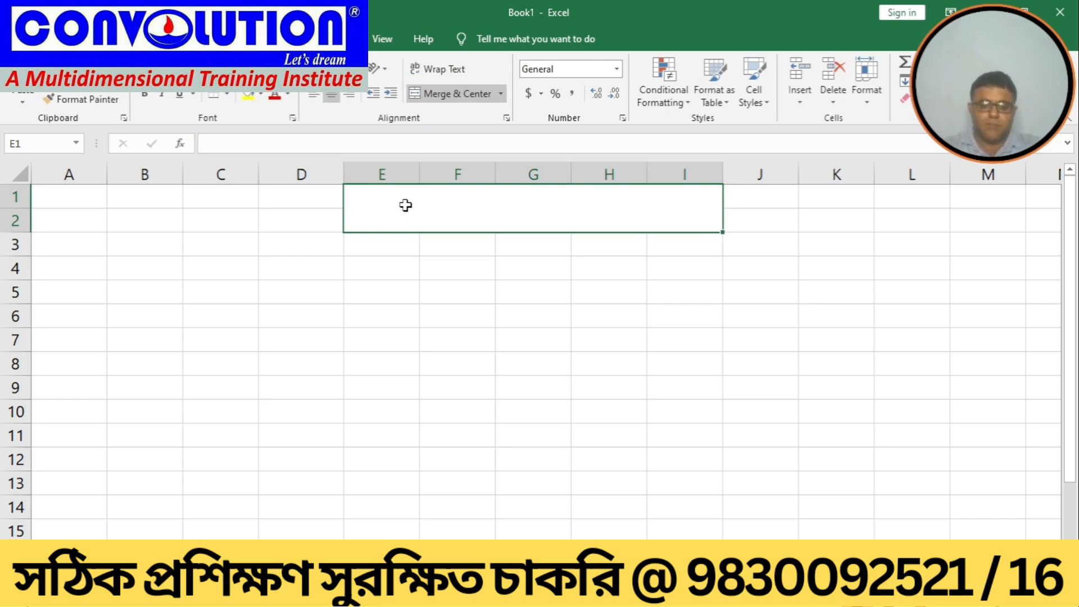
Step: Enter the title STUDENT PERFORMANCE REPORT in the merged cell
{"action": "type", "text": "STIU"}
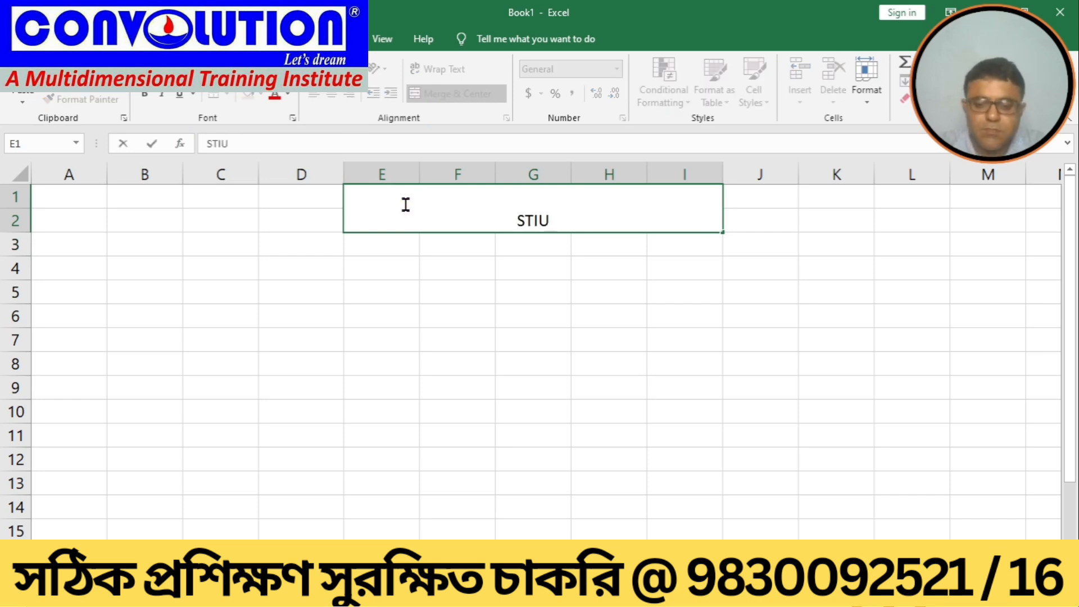
{"action": "key", "text": "BackSpace"}
{"action": "key", "text": "BackSpace"}
{"action": "type", "text": "UDEMN"}
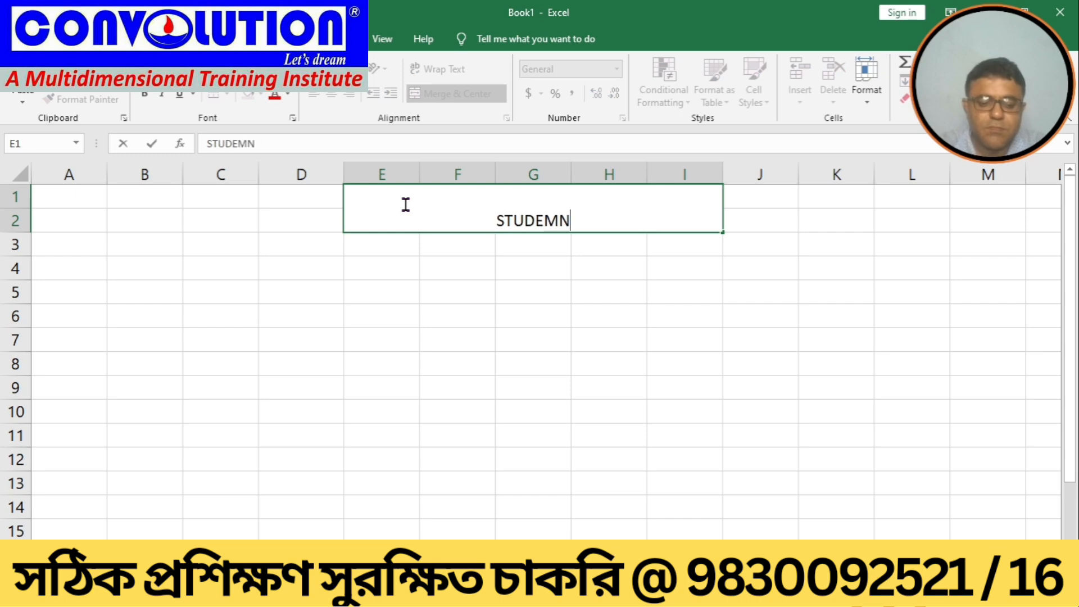
{"action": "type", "text": "T PER"}
{"action": "key", "text": "BackSpace"}
{"action": "key", "text": "BackSpace"}
{"action": "key", "text": "BackSpace"}
{"action": "key", "text": "BackSpace"}
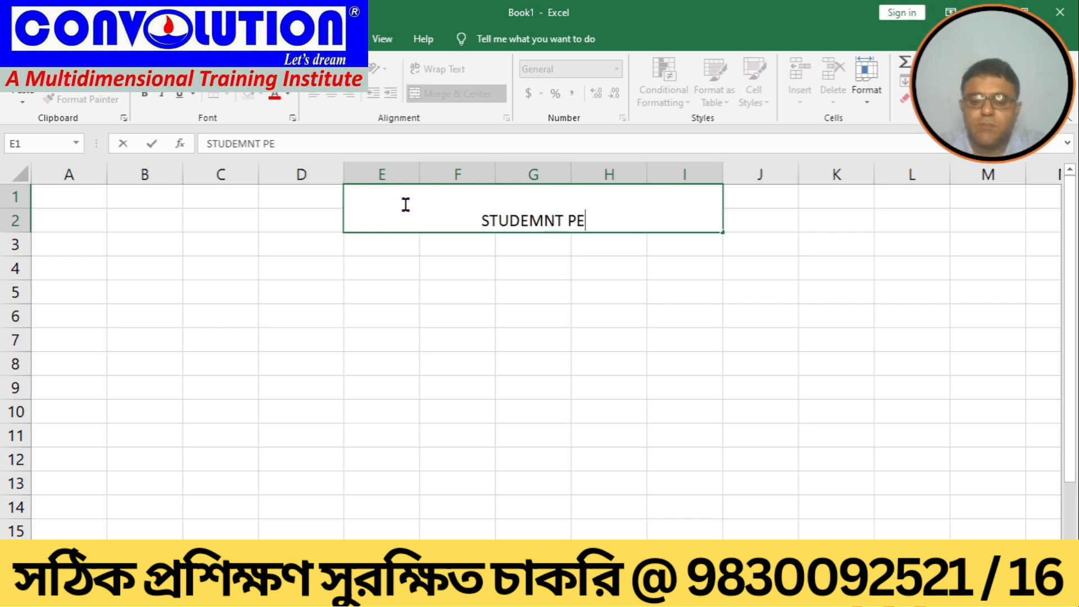
{"action": "key", "text": "BackSpace"}
{"action": "key", "text": "BackSpace"}
{"action": "key", "text": "BackSpace"}
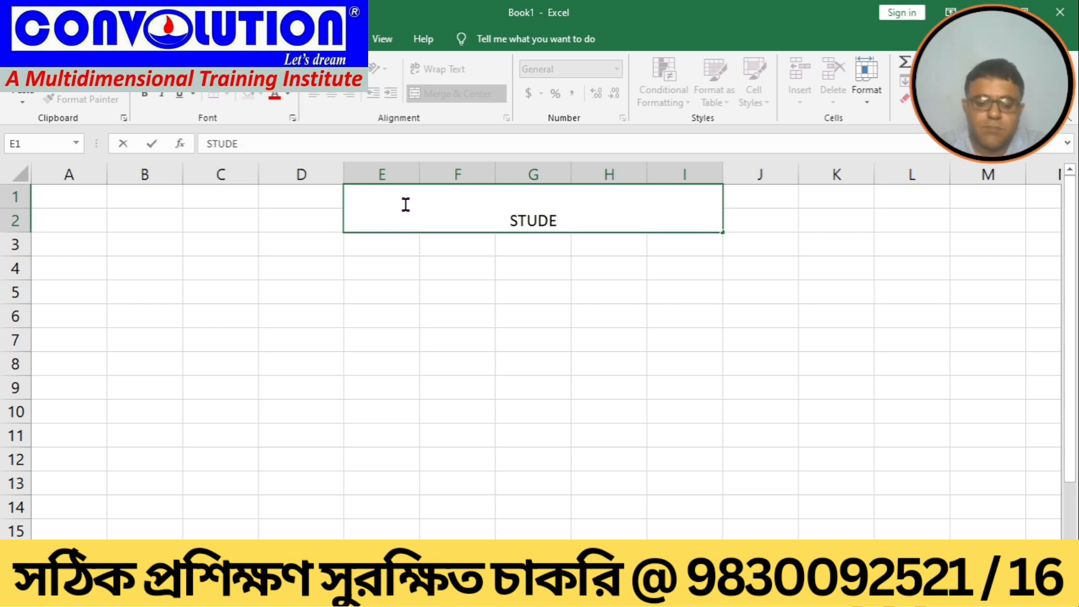
{"action": "type", "text": "NT PERF"}
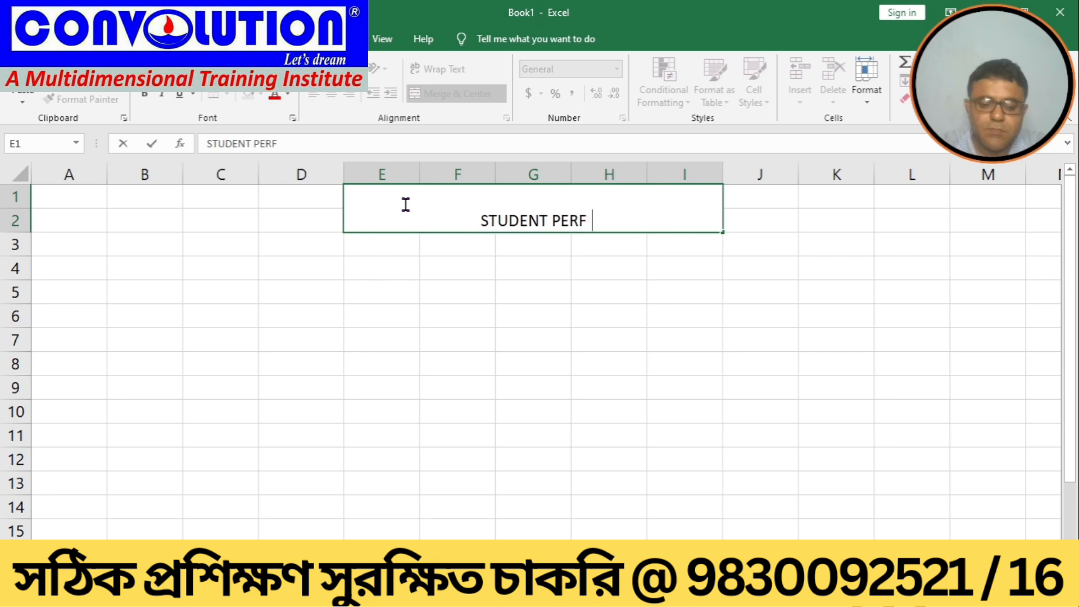
{"action": "key", "text": "BackSpace"}
{"action": "type", "text": "ORMANCE RE"}
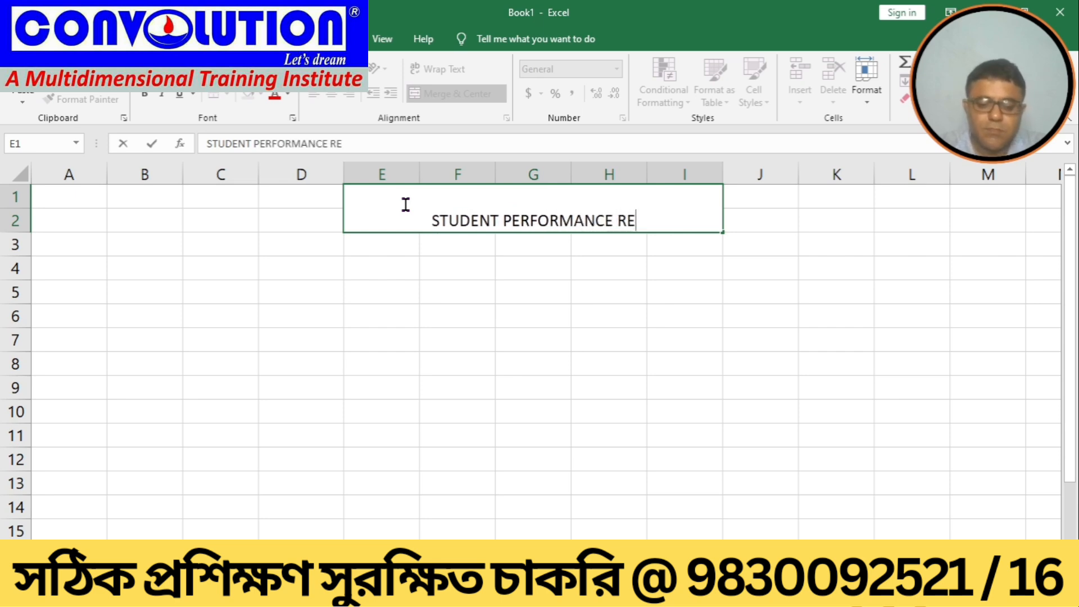
{"action": "type", "text": "PORT"}
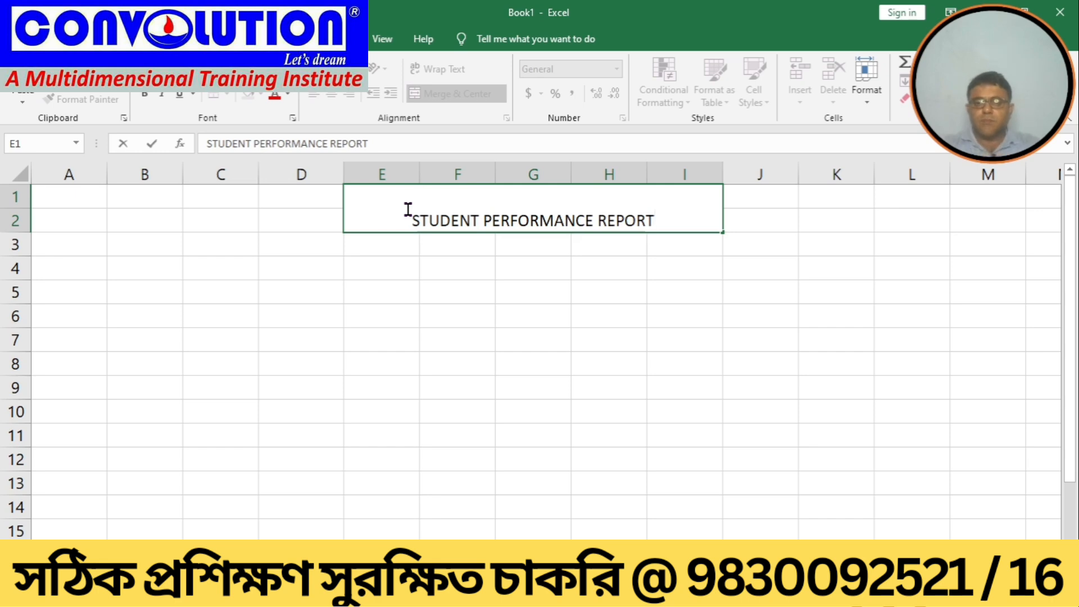
Step: Center the title vertically within the merged cell
{"action": "left_click", "coordinate": [531, 294]}
{"action": "left_click", "coordinate": [430, 218]}
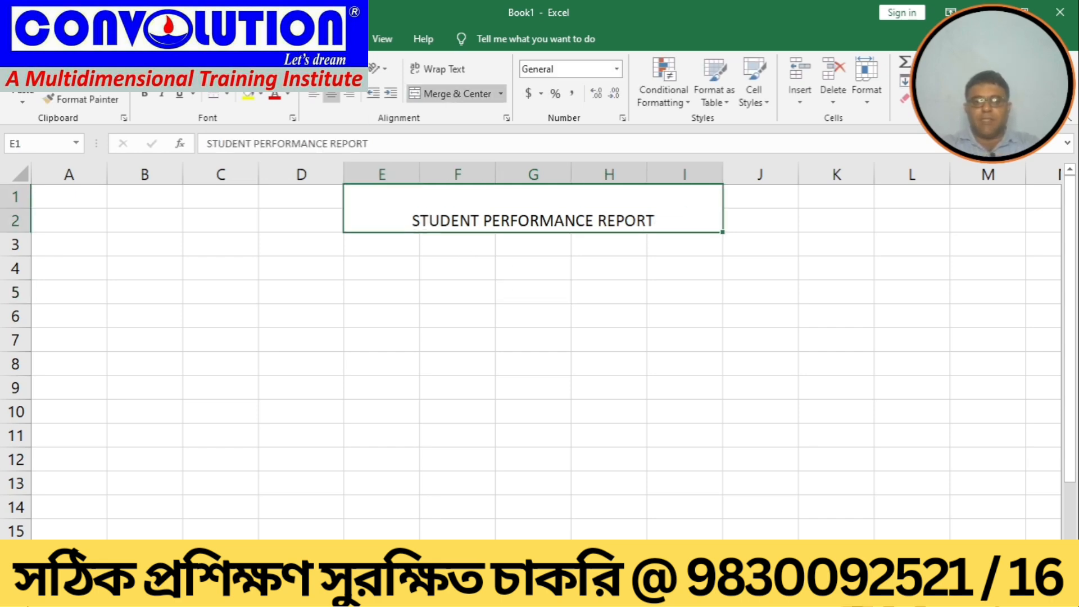
{"action": "left_click", "coordinate": [331, 68]}
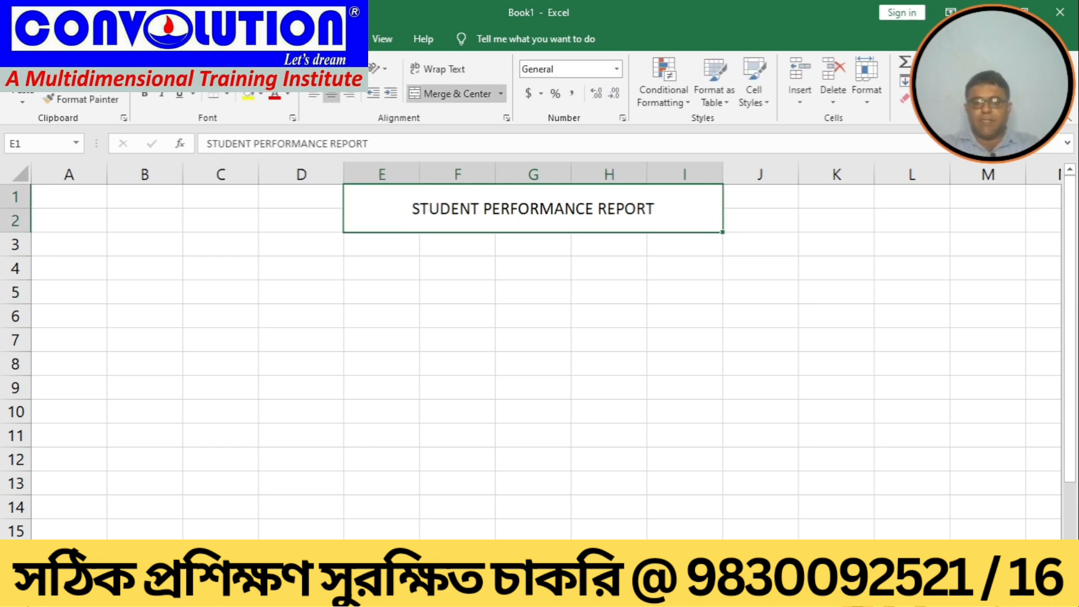
Step: Enter column headers ROLL NO in E3 and NAME in F3
{"action": "left_click", "coordinate": [371, 250]}
{"action": "type", "text": "FO"}
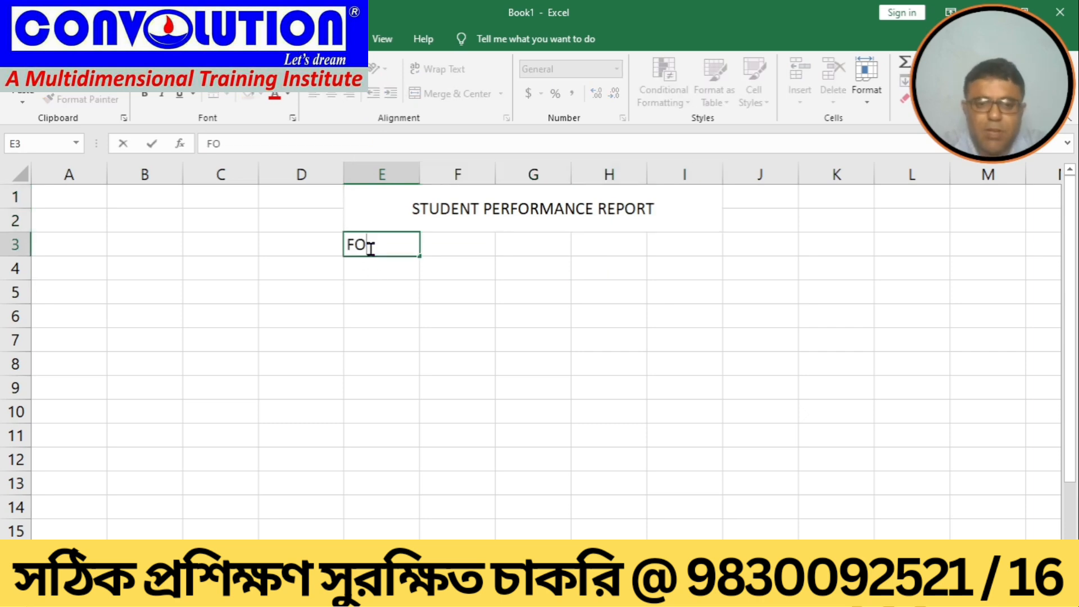
{"action": "key", "text": "BackSpace"}
{"action": "key", "text": "BackSpace"}
{"action": "type", "text": "ROLL NPO"}
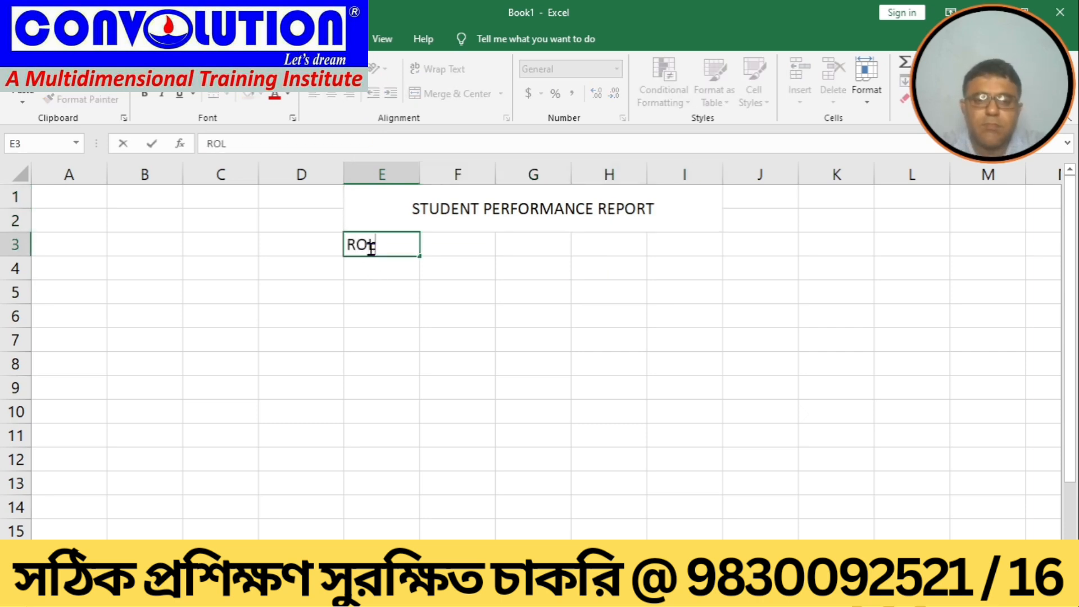
{"action": "key", "text": "BackSpace"}
{"action": "key", "text": "BackSpace"}
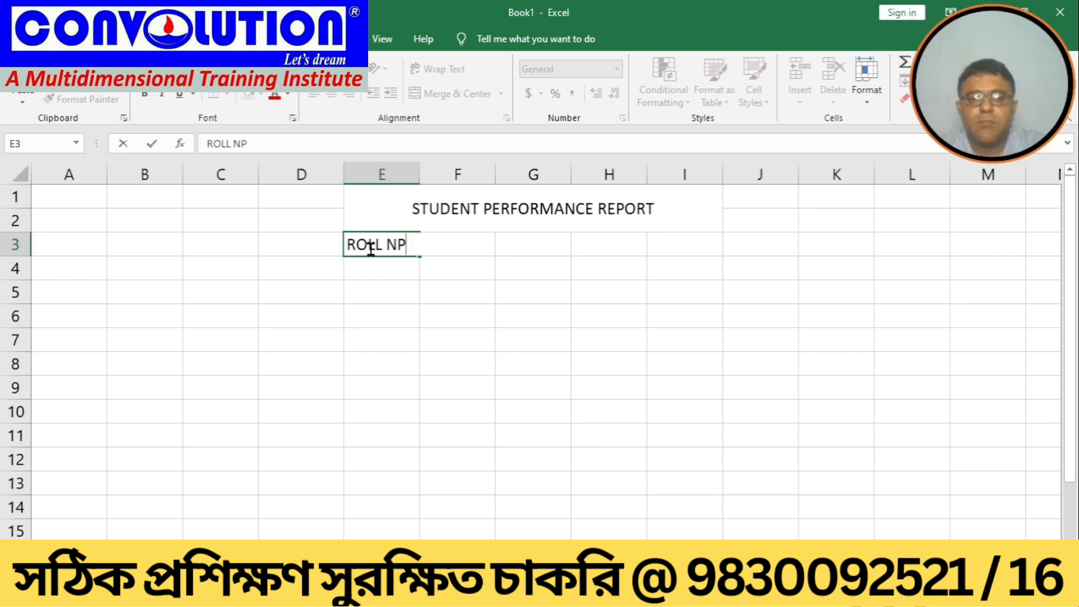
{"action": "type", "text": "O"}
{"action": "key", "text": "Tab"}
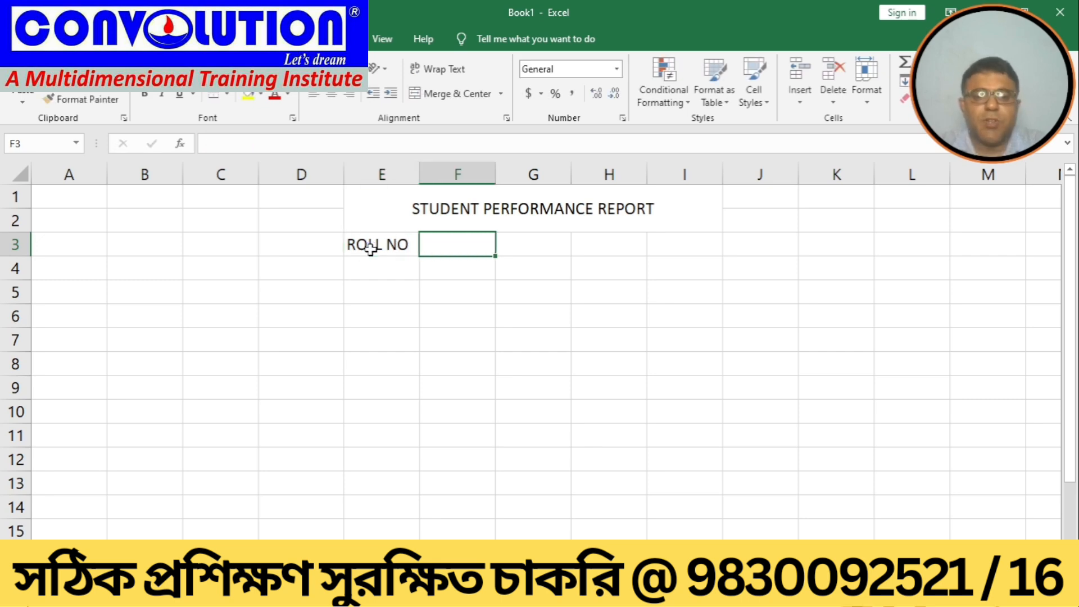
{"action": "type", "text": "NAME"}
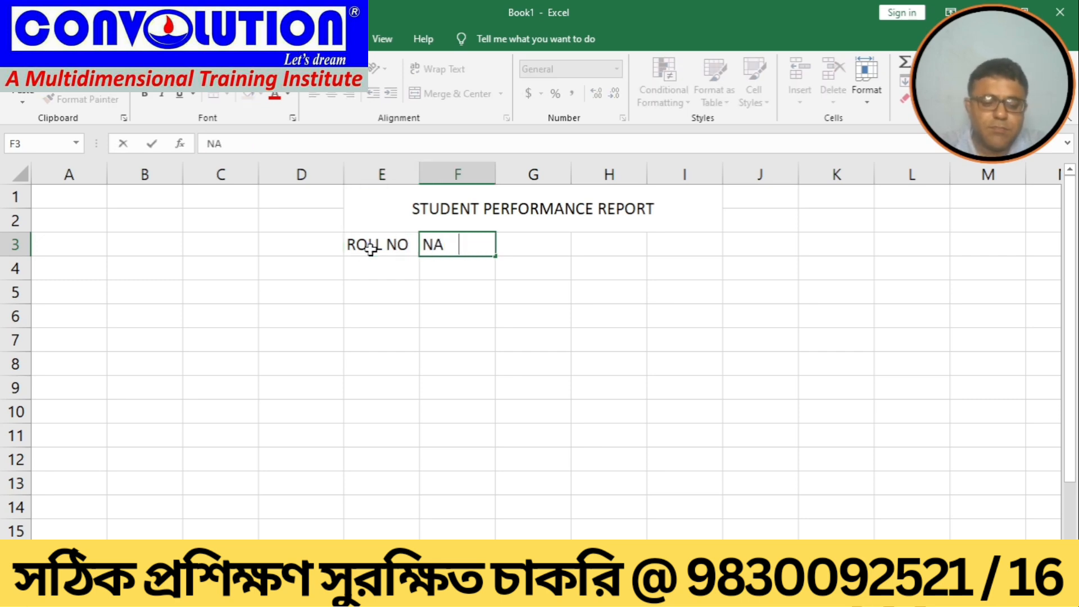
{"action": "key", "text": "Tab"}
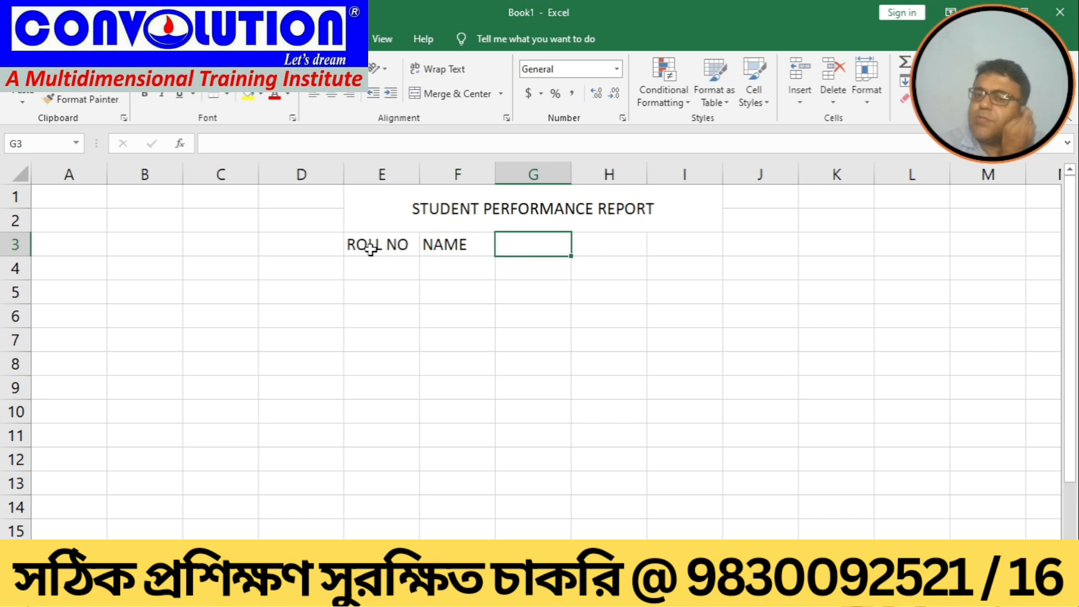
Step: Enter headers SEM1, SEM2 and SEM3 in cells G3 to I3
{"action": "type", "text": "TERE"}
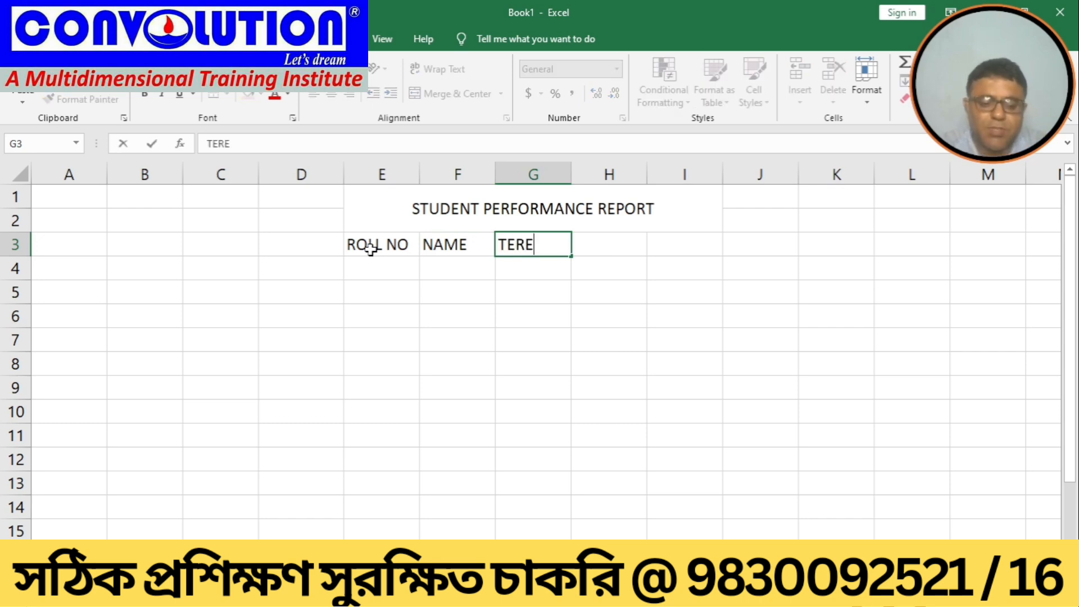
{"action": "key", "text": "BackSpace"}
{"action": "key", "text": "BackSpace"}
{"action": "key", "text": "BackSpace"}
{"action": "key", "text": "BackSpace"}
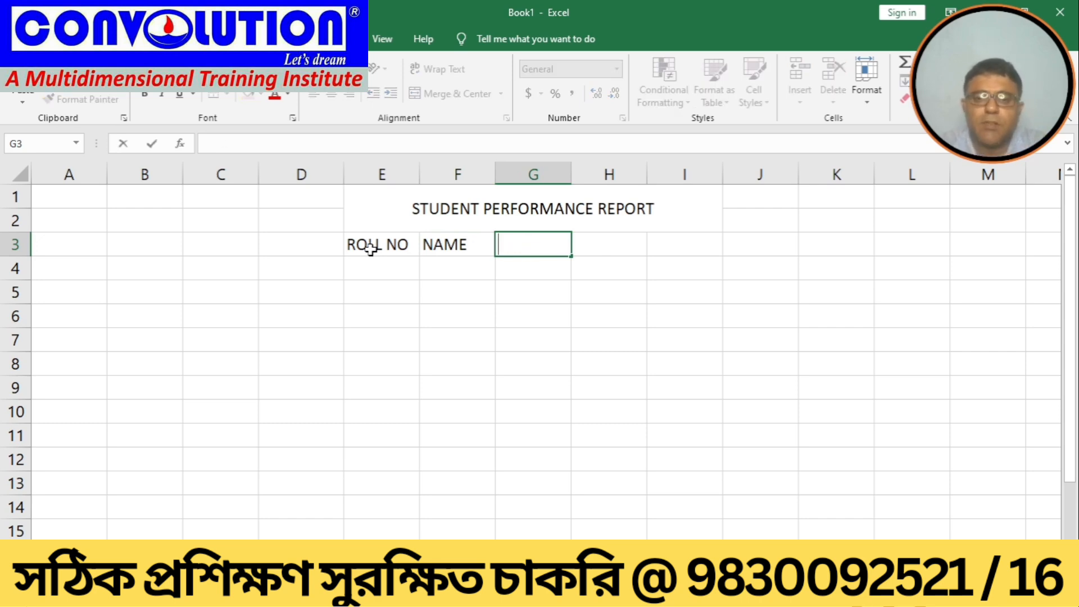
{"action": "type", "text": "SEM1"}
{"action": "key", "text": "Tab"}
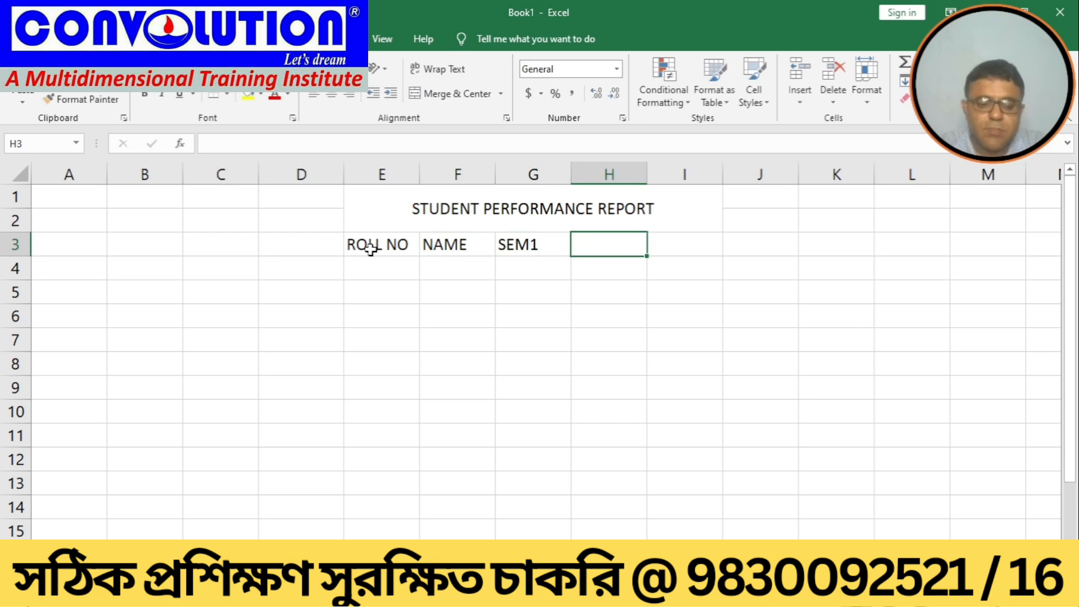
{"action": "type", "text": "SEM2"}
{"action": "key", "text": "Tab"}
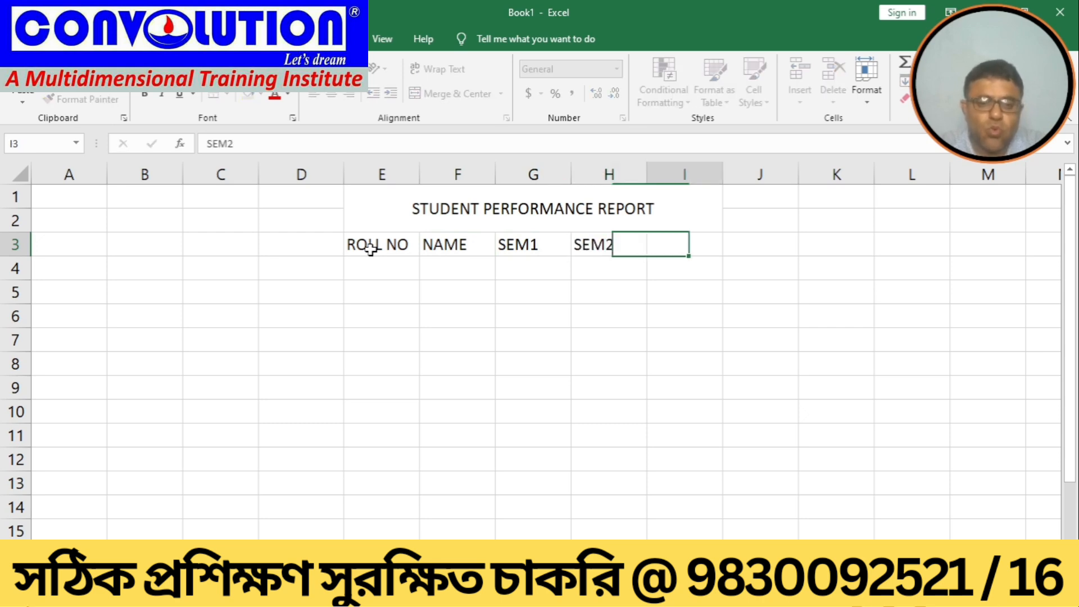
{"action": "type", "text": "SEM3"}
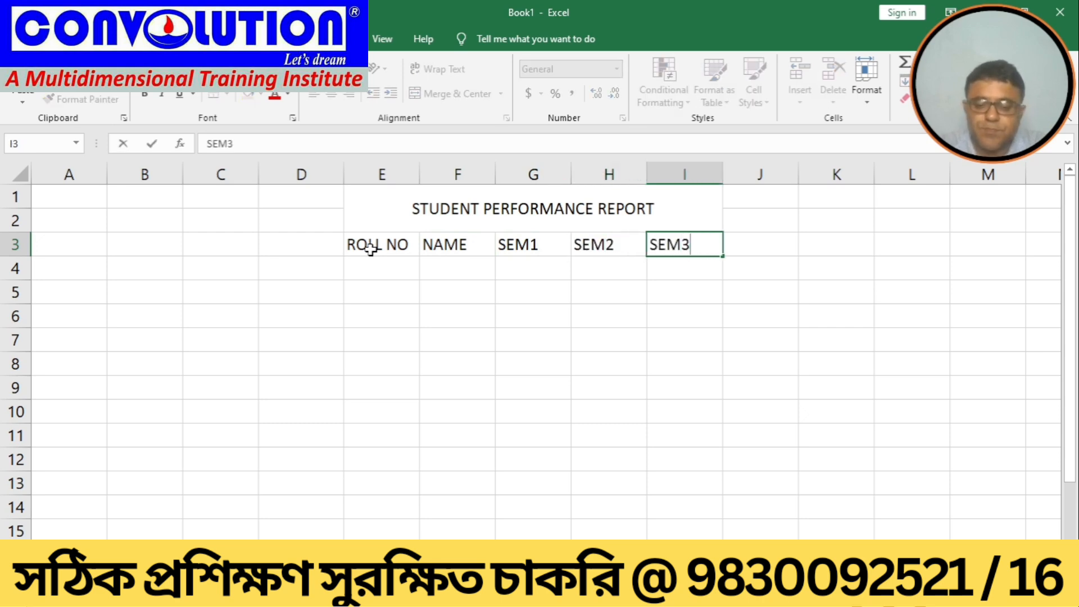
{"action": "key", "text": "Return"}
Step: Add headers TOTAL in J3 and GRADE in K3
{"action": "key", "text": "Right"}
{"action": "key", "text": "Right"}
{"action": "key", "text": "Right"}
{"action": "key", "text": "Right"}
{"action": "key", "text": "Right"}
{"action": "key", "text": "Right"}
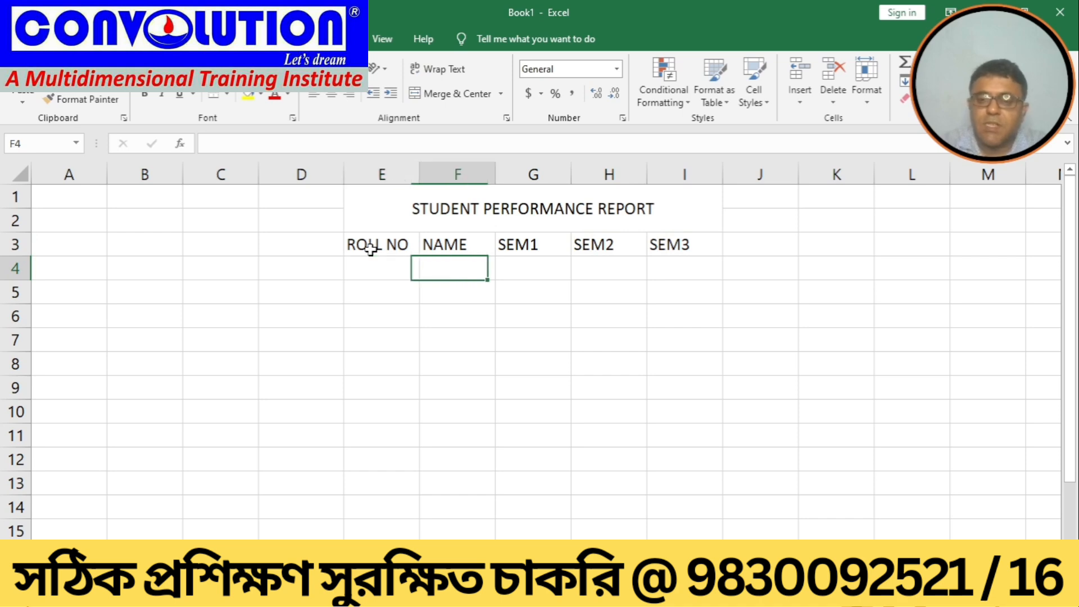
{"action": "key", "text": "Up"}
{"action": "key", "text": "Left"}
{"action": "key", "text": "Left"}
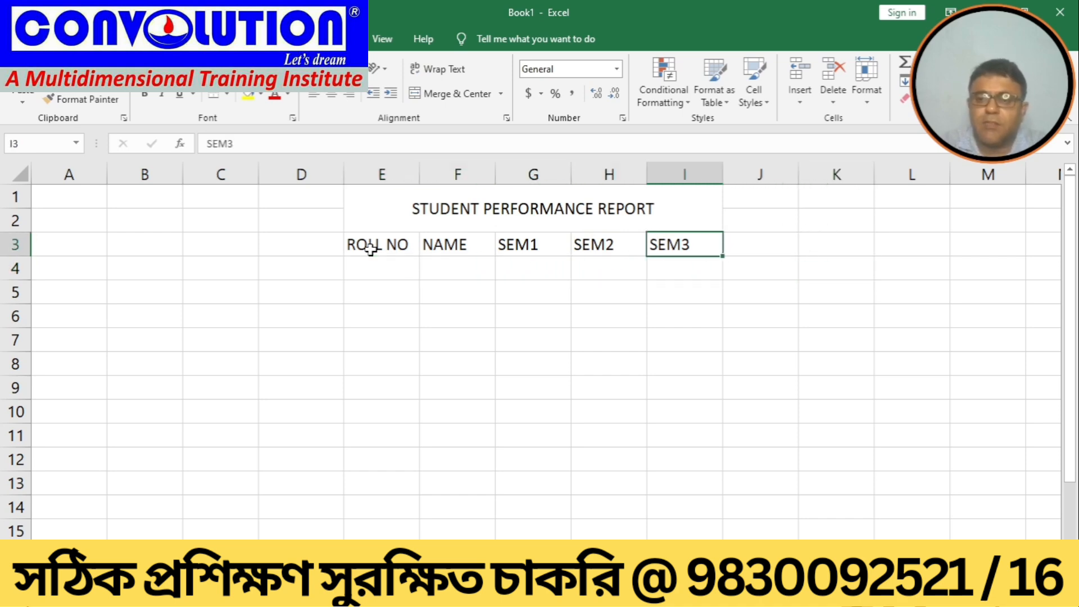
{"action": "key", "text": "Right"}
{"action": "type", "text": "TP"}
{"action": "key", "text": "BackSpace"}
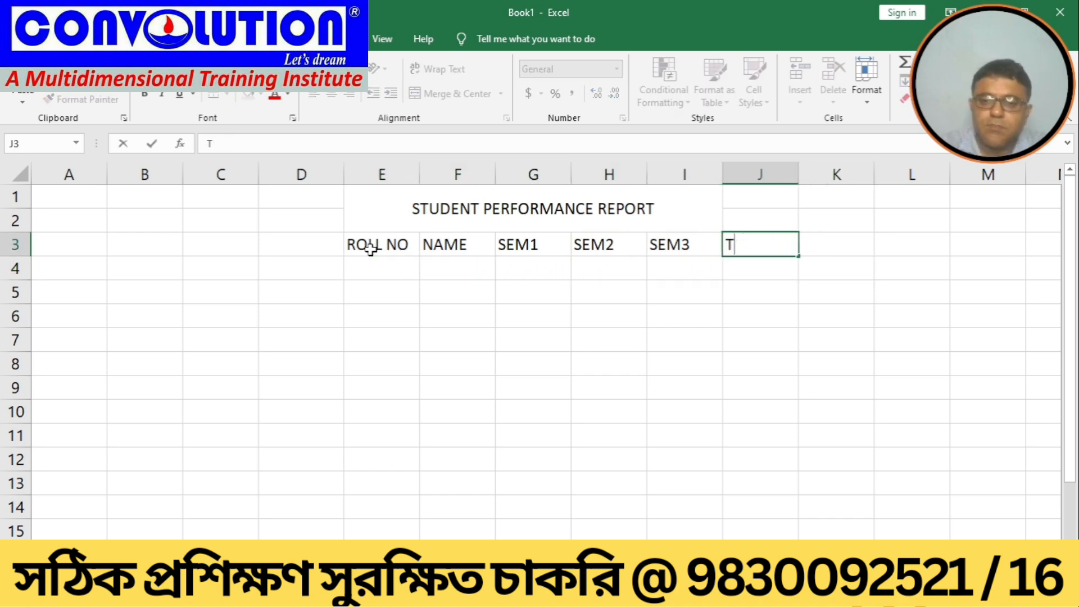
{"action": "type", "text": "OTAL"}
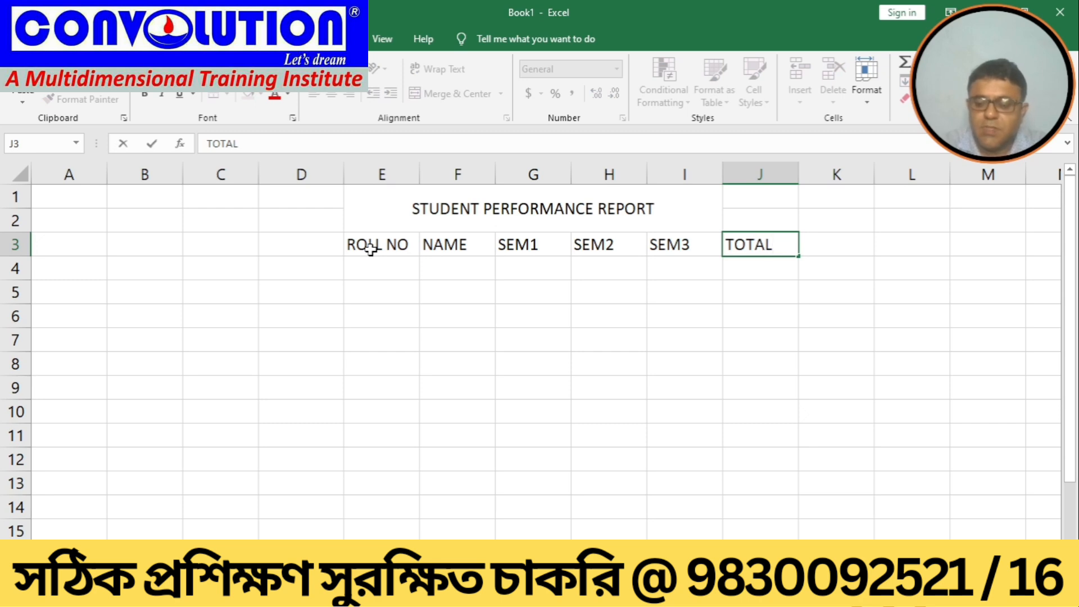
{"action": "key", "text": "Tab"}
{"action": "type", "text": "GRADE"}
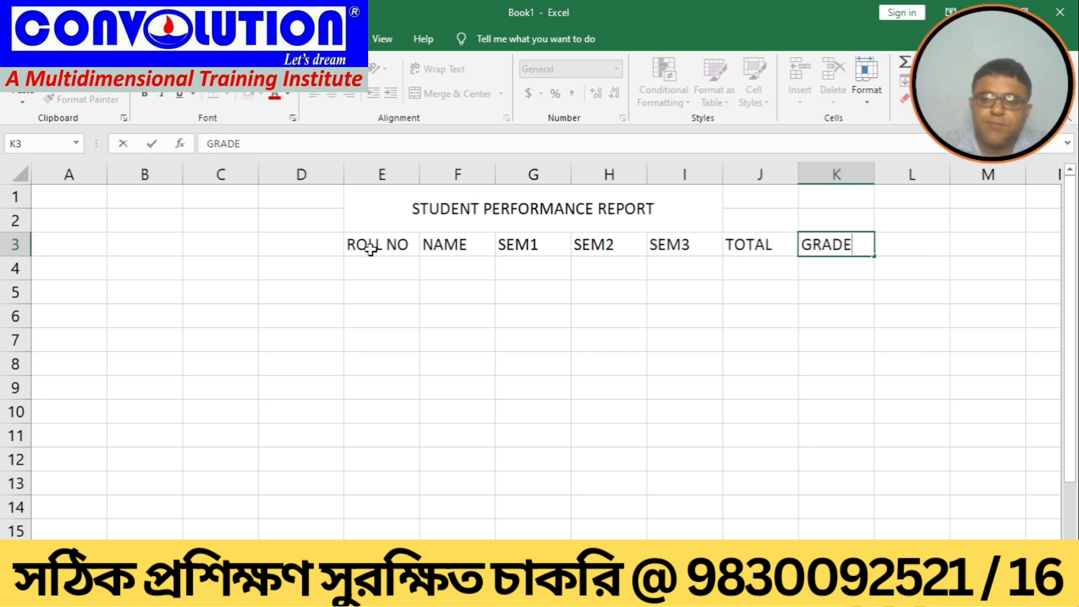
{"action": "key", "text": "Return"}
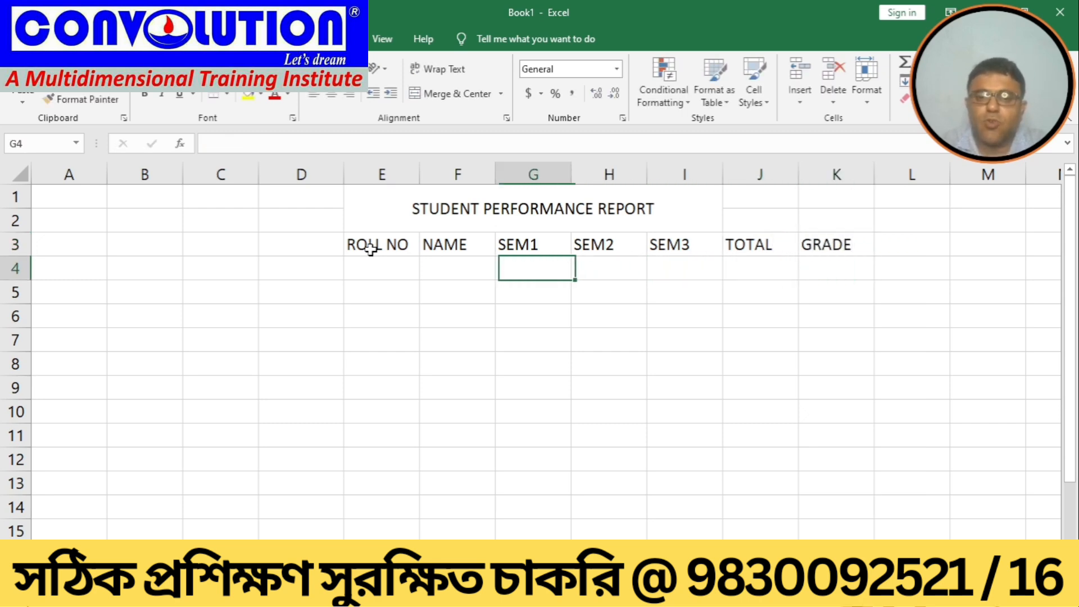
Step: Enter roll numbers 1 and 2 in E4:E5 and fill the series down to 5 in E8
{"action": "type", "text": "1"}
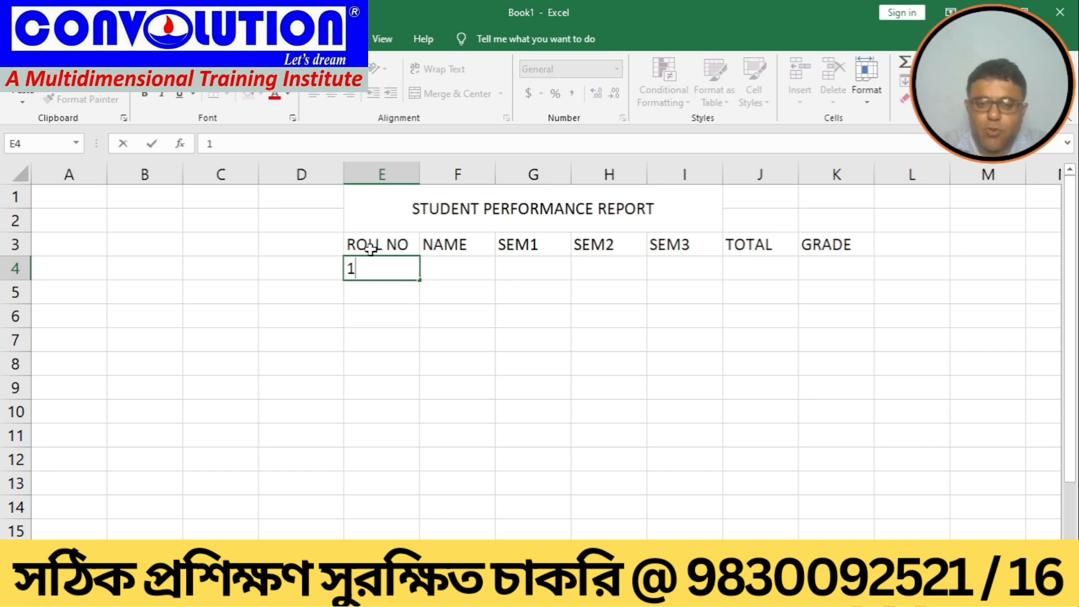
{"action": "key", "text": "Return"}
{"action": "type", "text": "2"}
{"action": "key", "text": "Return"}
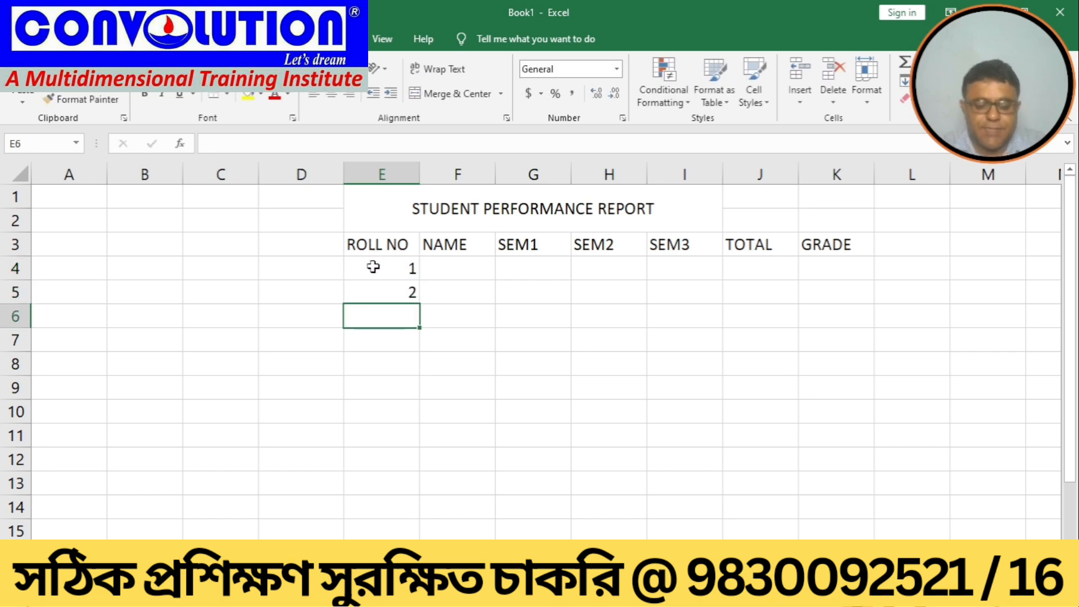
{"action": "left_click_drag", "start_coordinate": [373, 264], "coordinate": [374, 287]}
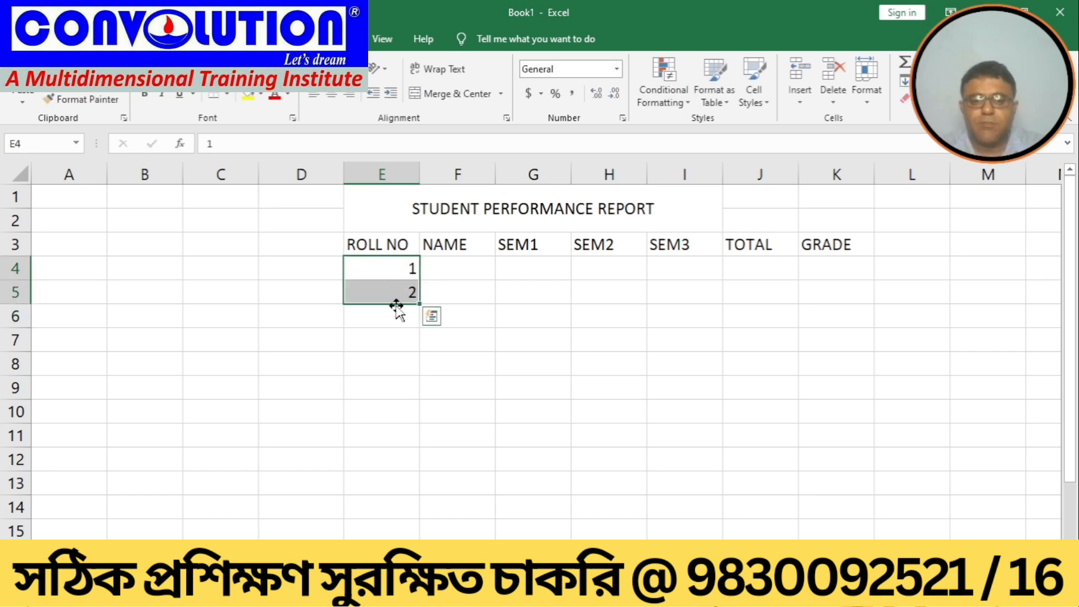
{"action": "left_click_drag", "start_coordinate": [420, 304], "coordinate": [415, 379]}
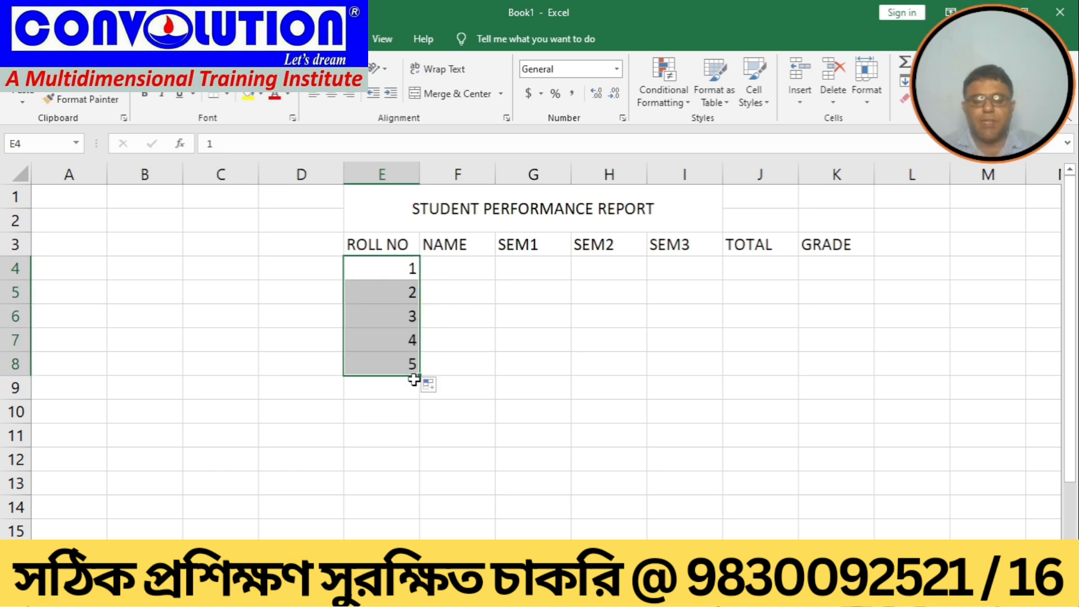
Step: Enter student names A, B, C, D and E in cells F4 to F8
{"action": "left_click", "coordinate": [448, 273]}
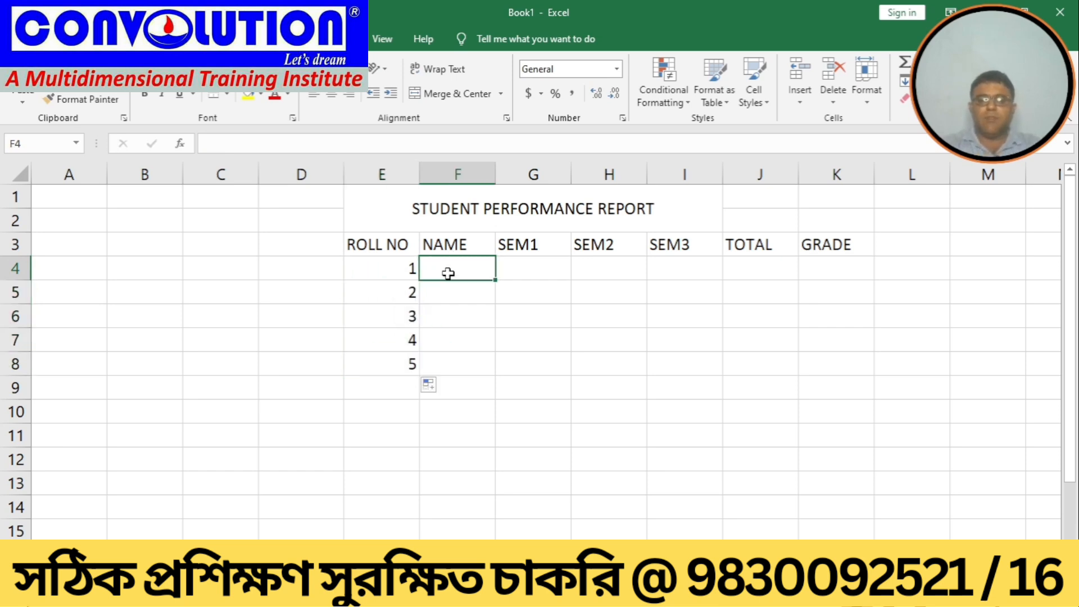
{"action": "type", "text": "A"}
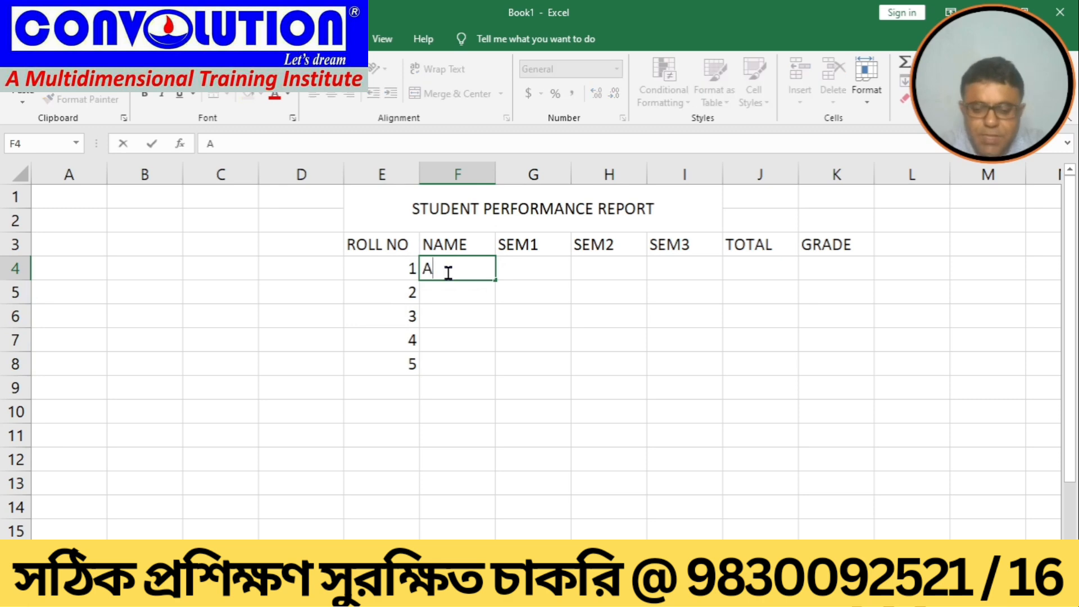
{"action": "key", "text": "Return"}
{"action": "type", "text": "B"}
{"action": "key", "text": "Return"}
{"action": "type", "text": "C"}
{"action": "key", "text": "Return"}
{"action": "type", "text": "D"}
{"action": "key", "text": "Return"}
{"action": "type", "text": "E"}
{"action": "key", "text": "Return"}
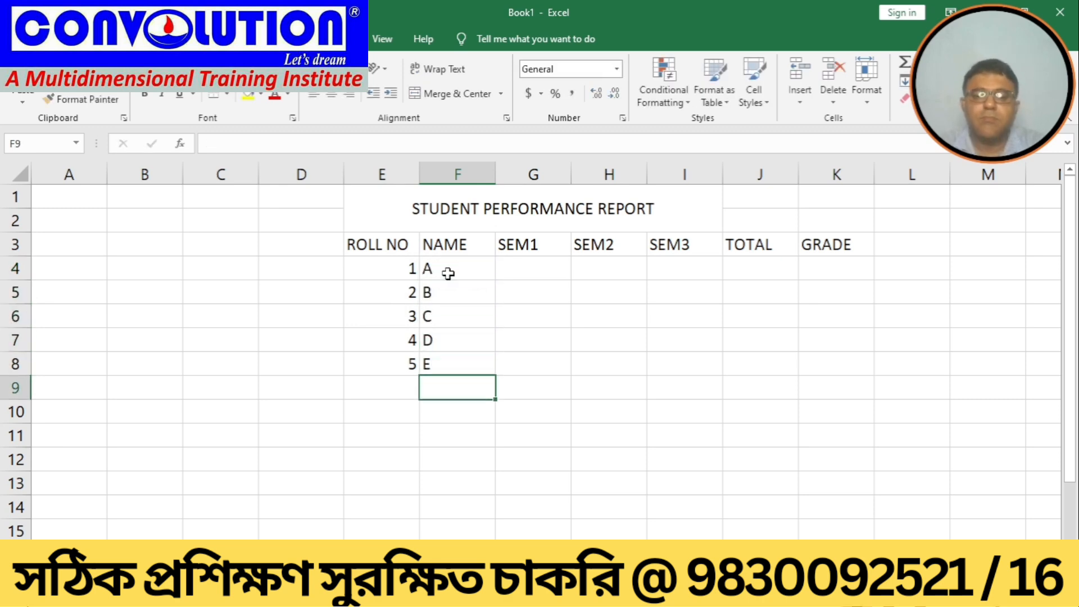
Step: Select the marks cells G4:I8 and browse the ribbon tabs in search of the Data Validation command
{"action": "left_click", "coordinate": [516, 265]}
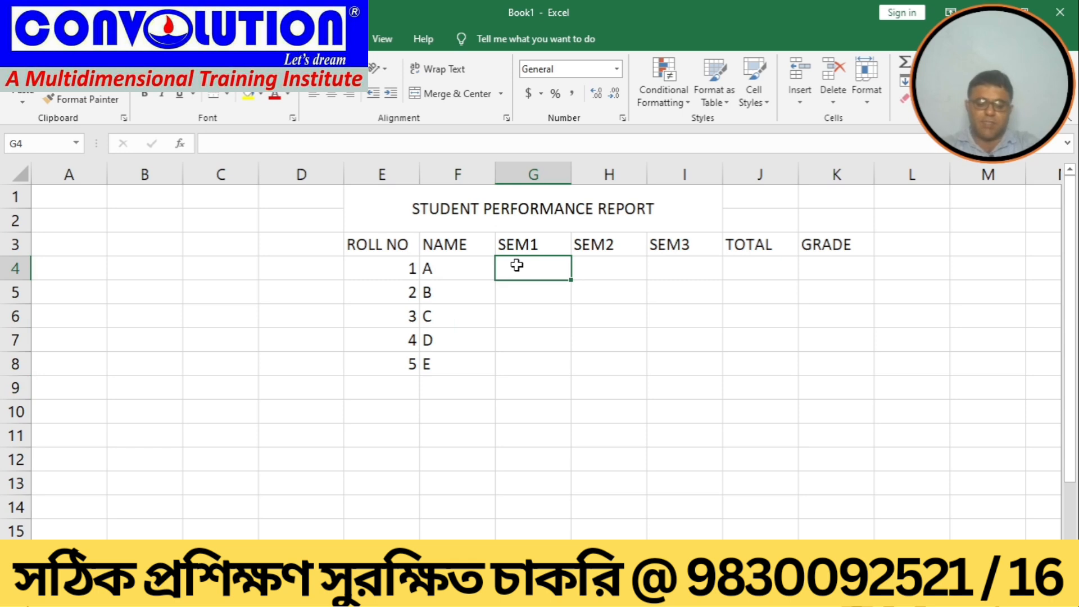
{"action": "mouse_move", "coordinate": [517, 266]}
{"action": "left_mouse_down"}
{"action": "mouse_move", "coordinate": [532, 357]}
{"action": "mouse_move", "coordinate": [630, 381]}
{"action": "mouse_move", "coordinate": [629, 369]}
{"action": "mouse_move", "coordinate": [664, 369]}
{"action": "left_mouse_up"}
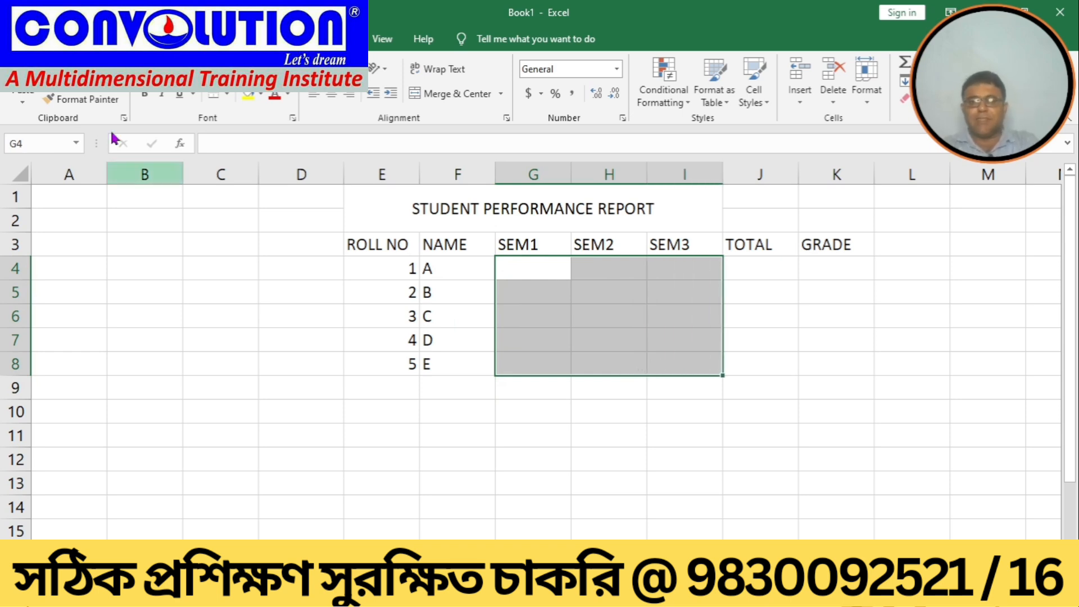
{"action": "left_click", "coordinate": [290, 39]}
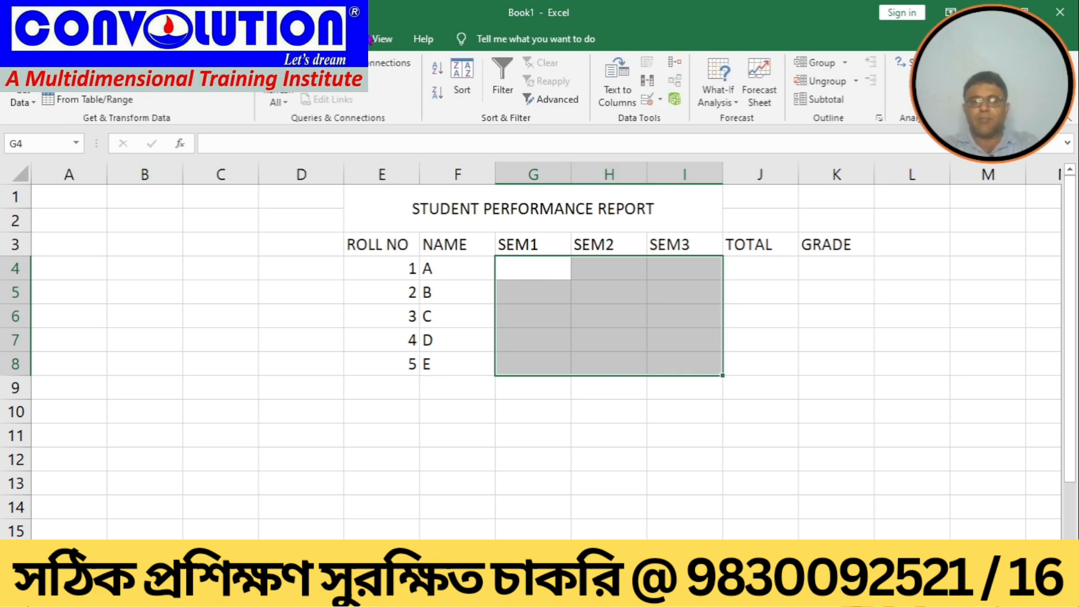
{"action": "left_click", "coordinate": [337, 39]}
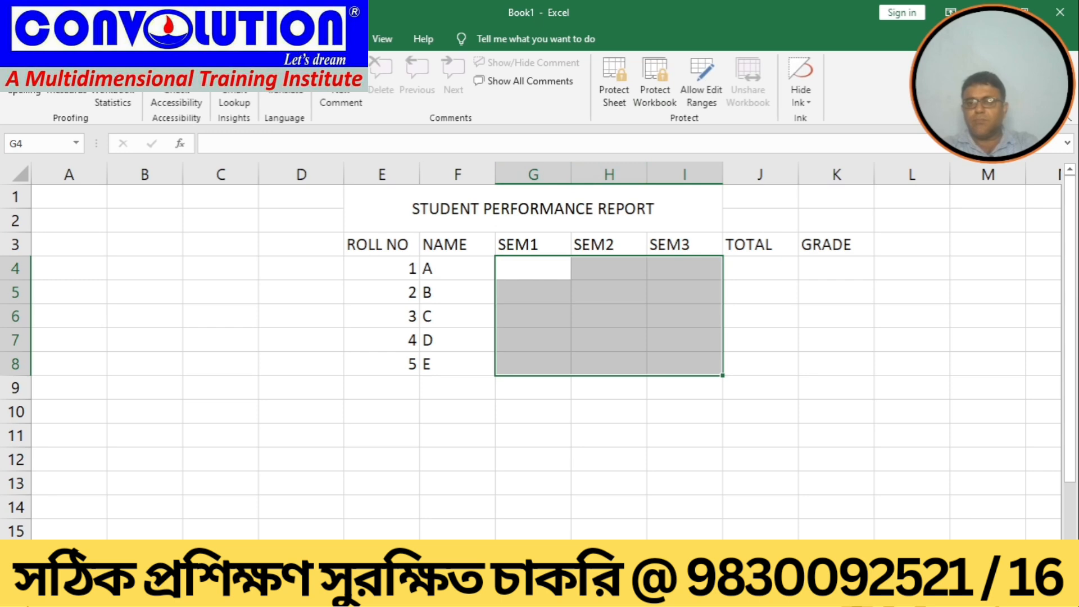
{"action": "left_click", "coordinate": [290, 39]}
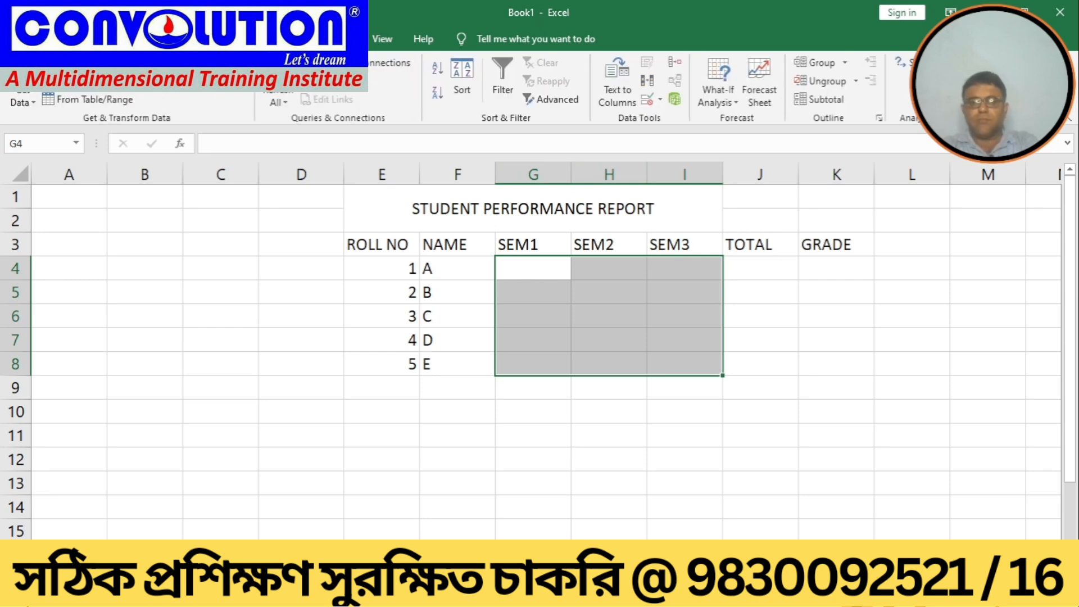
{"action": "left_click", "coordinate": [61, 39]}
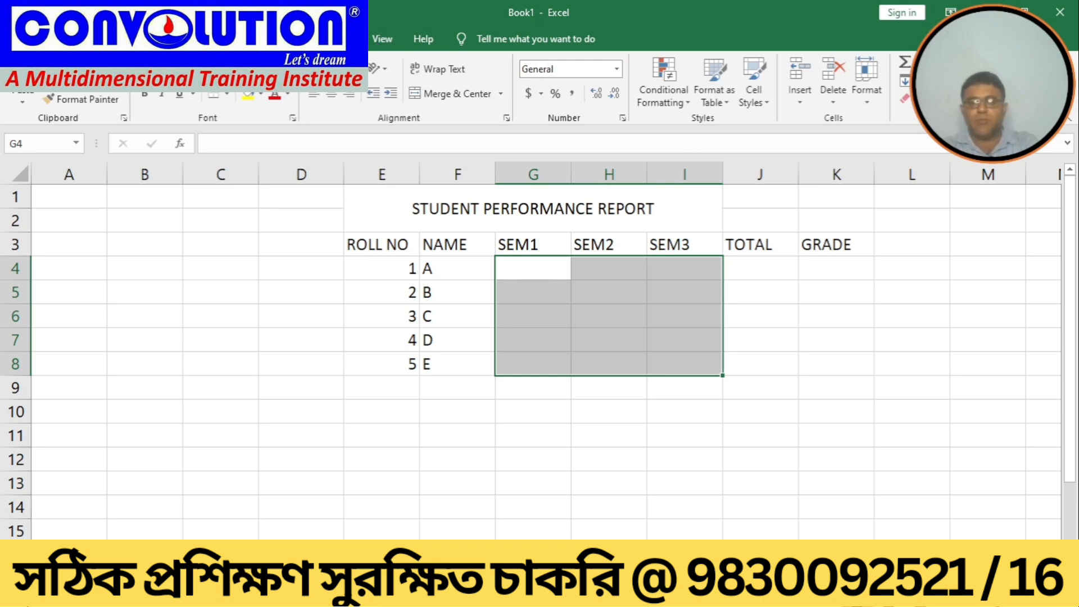
{"action": "left_click", "coordinate": [292, 39]}
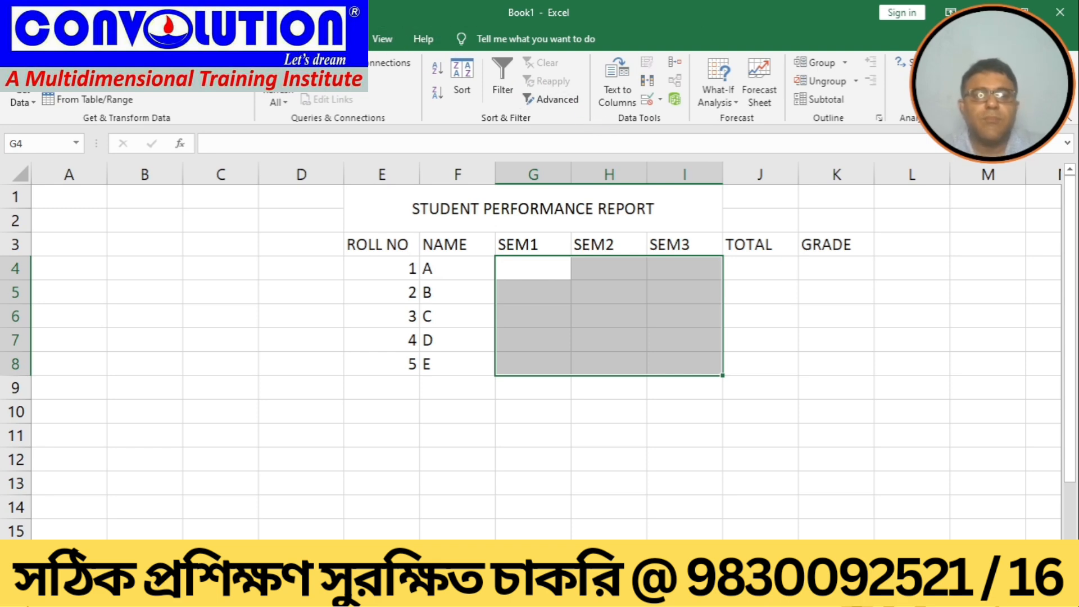
{"action": "left_click", "coordinate": [341, 39]}
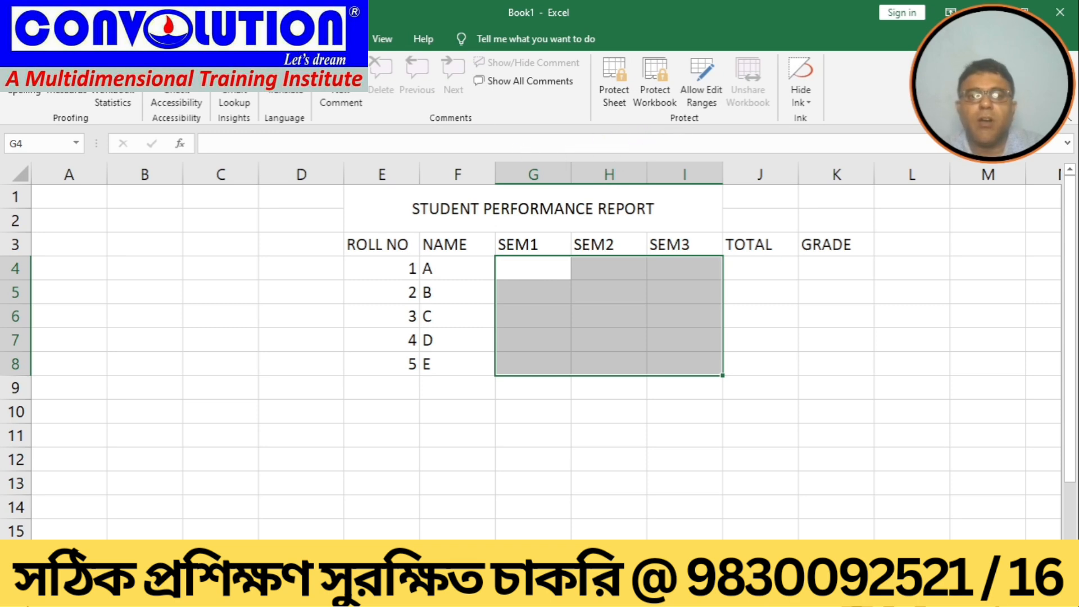
{"action": "left_click", "coordinate": [378, 40]}
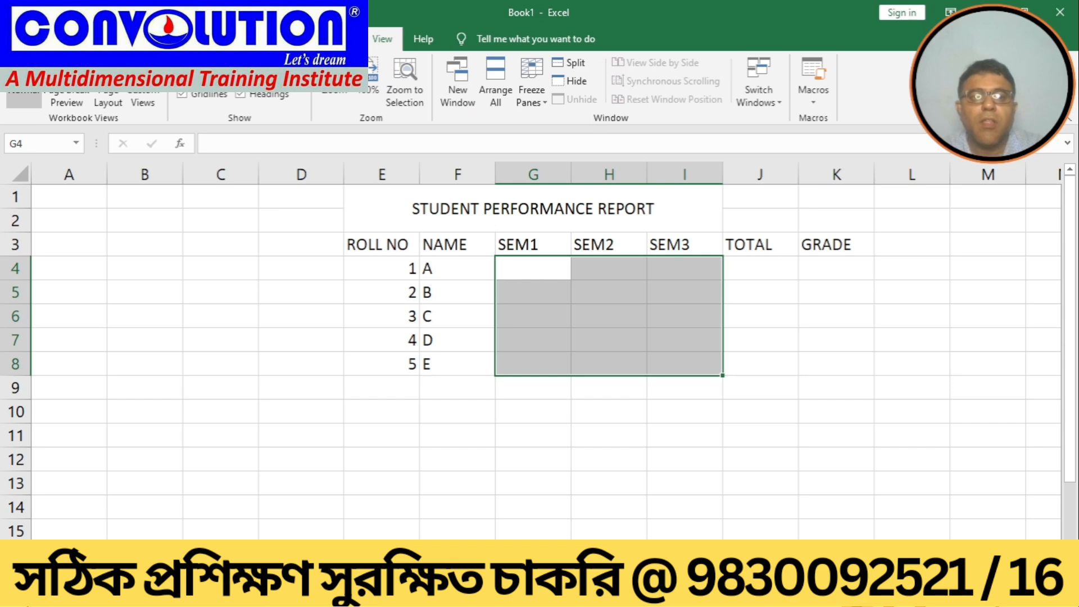
{"action": "scroll", "coordinate": [540, 87], "scroll_direction": "up", "scroll_amount": 4}
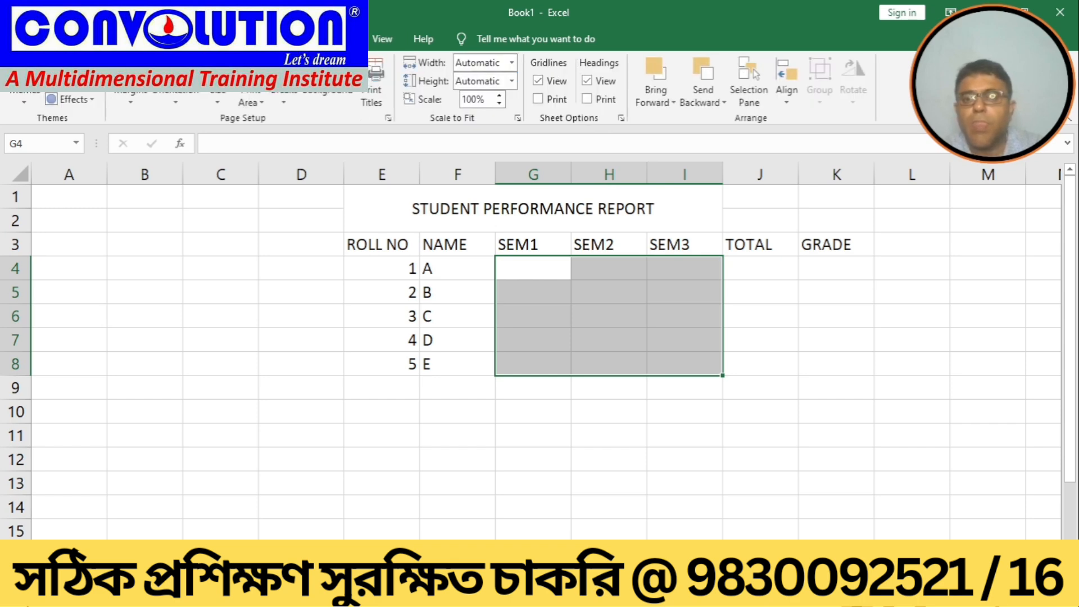
{"action": "left_click", "coordinate": [100, 39]}
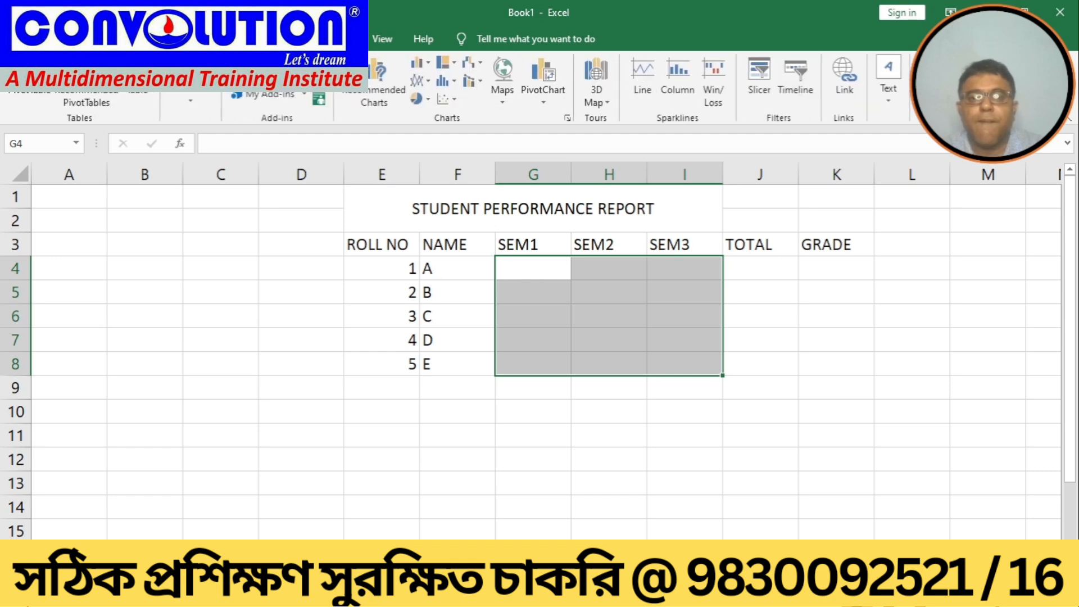
{"action": "left_click", "coordinate": [59, 38]}
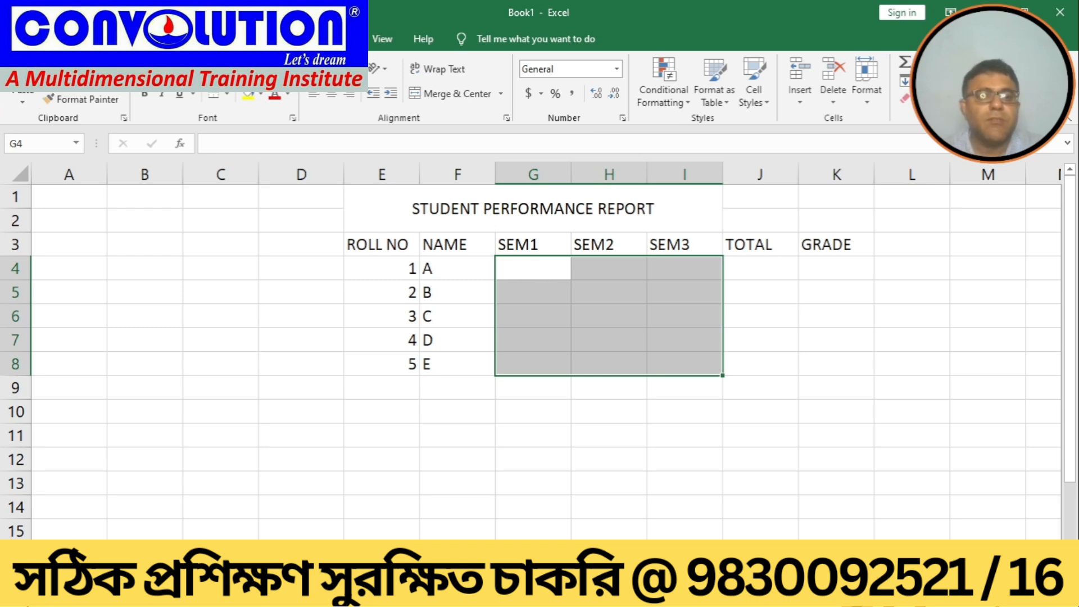
{"action": "left_click", "coordinate": [113, 39]}
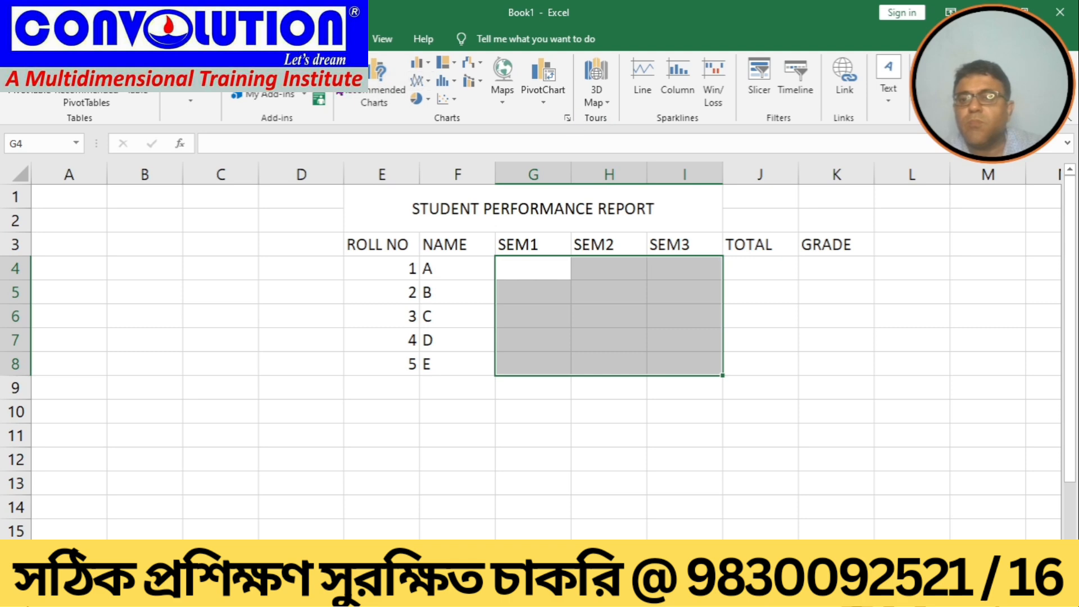
{"action": "left_click", "coordinate": [178, 39]}
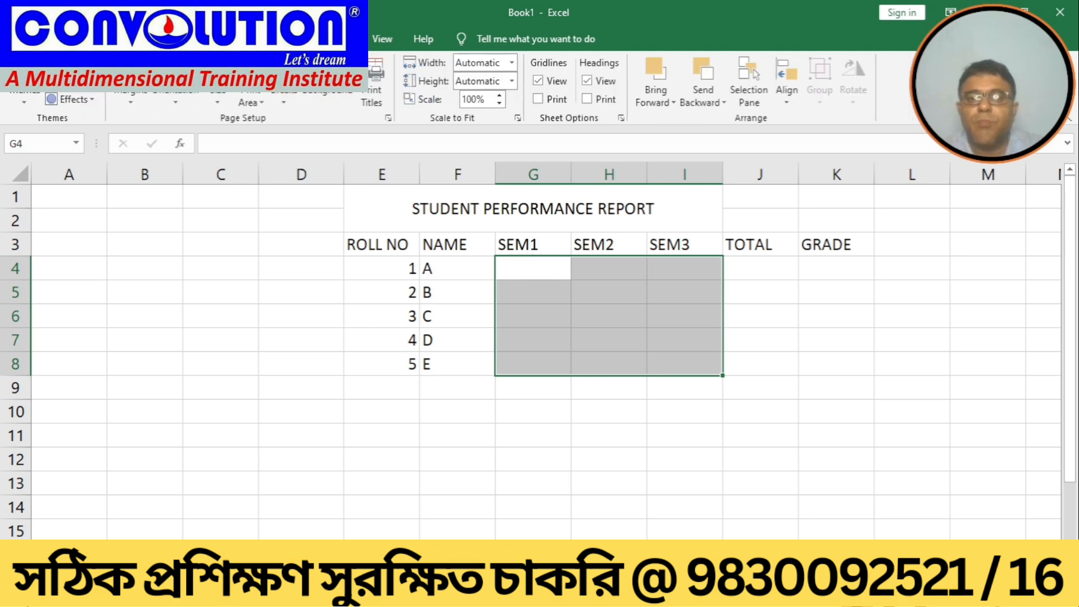
{"action": "left_click", "coordinate": [243, 39]}
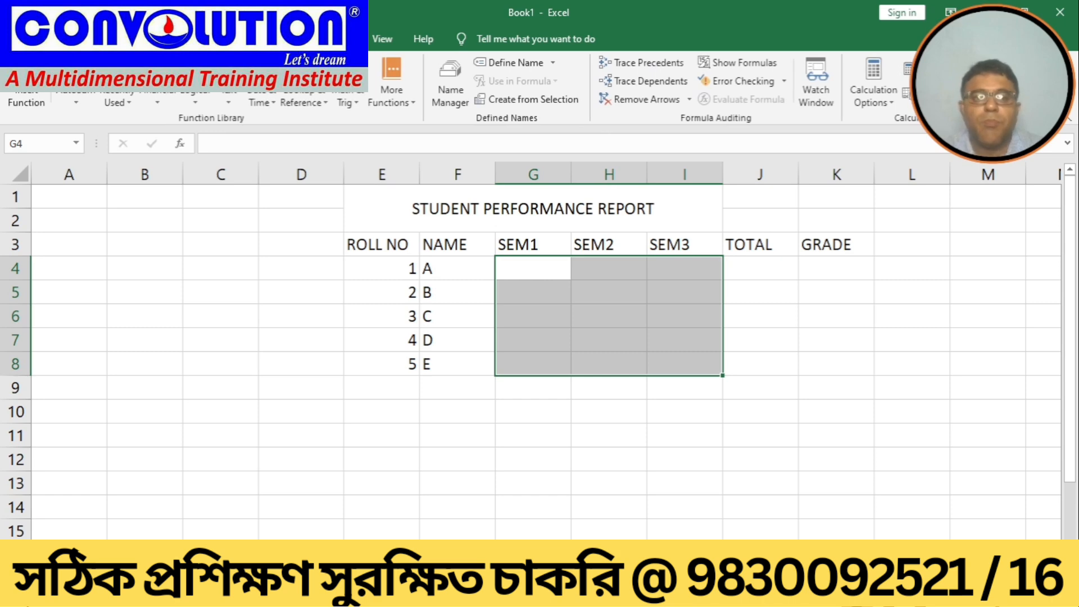
{"action": "left_click", "coordinate": [290, 39]}
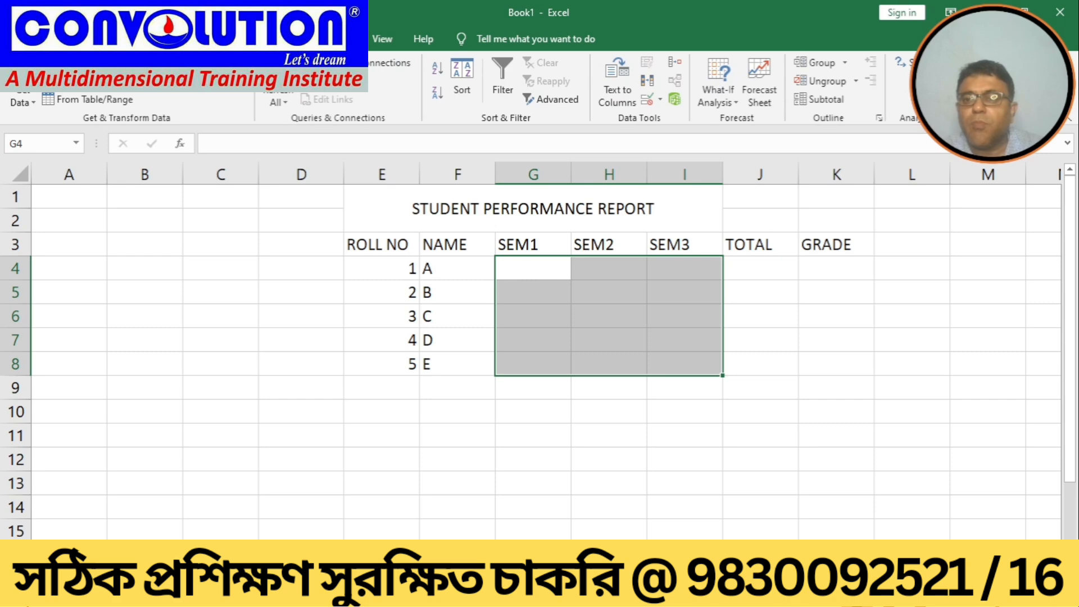
{"action": "left_click", "coordinate": [336, 38]}
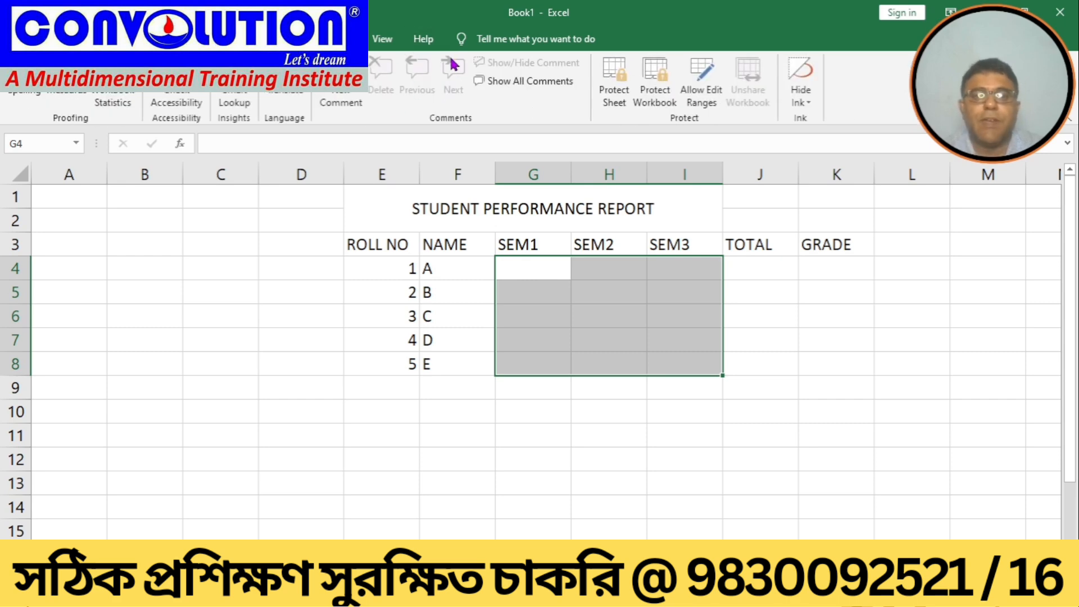
{"action": "left_click", "coordinate": [382, 39]}
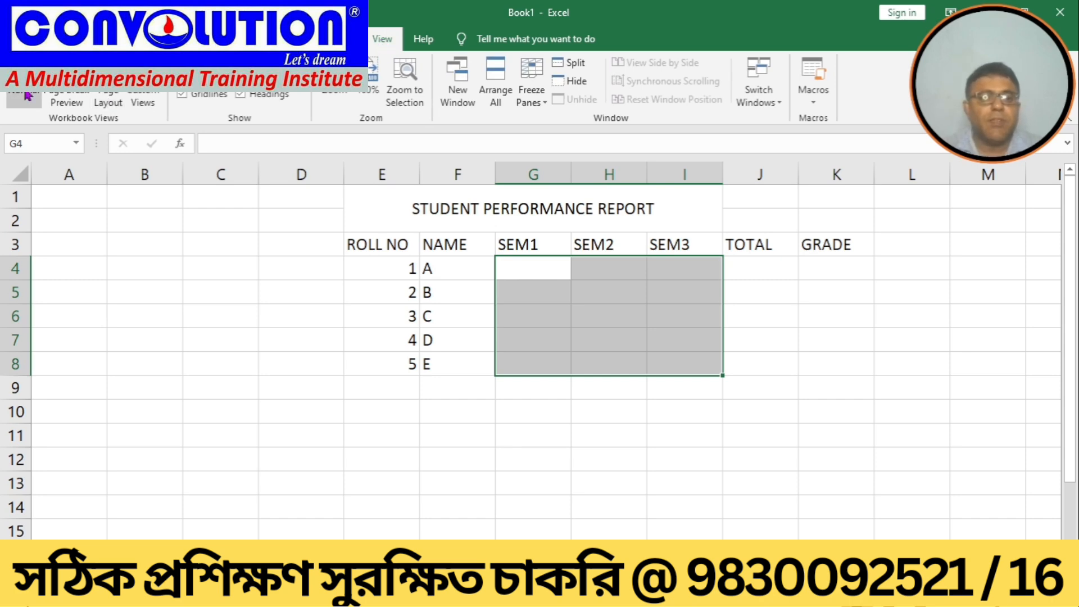
Step: Open the ribbon customization options, list All Commands and try adding Data Validation directly to the View tab
{"action": "left_click", "coordinate": [20, 40]}
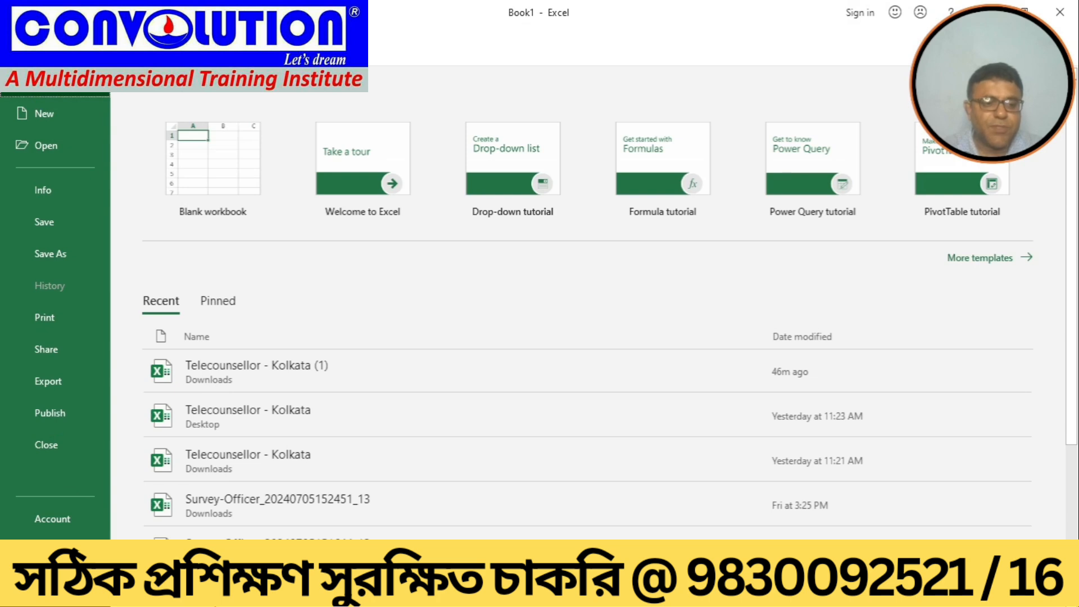
{"action": "left_click", "coordinate": [51, 583]}
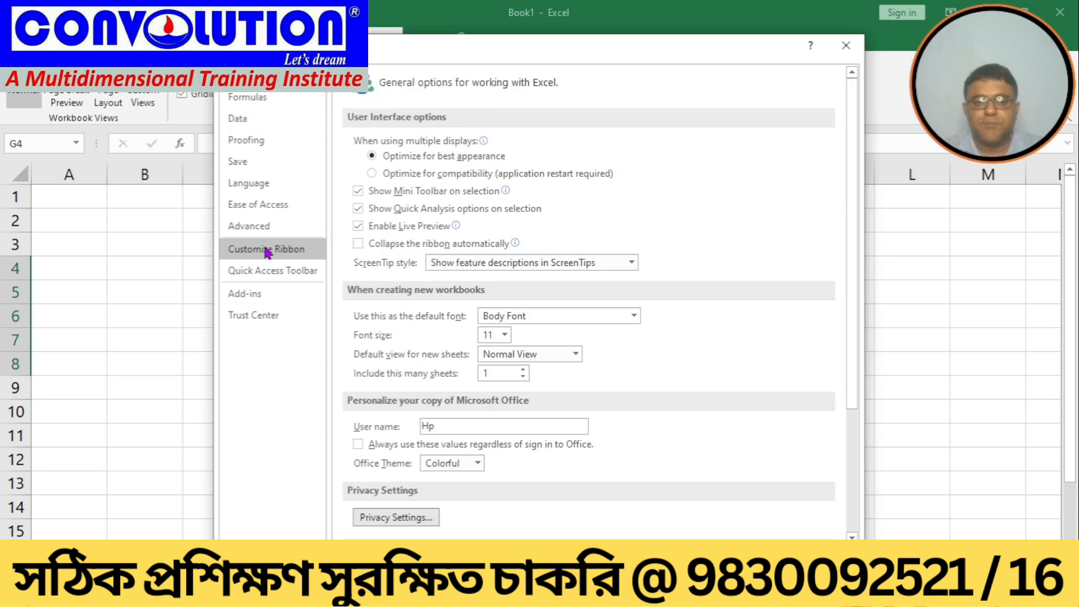
{"action": "left_click", "coordinate": [268, 251]}
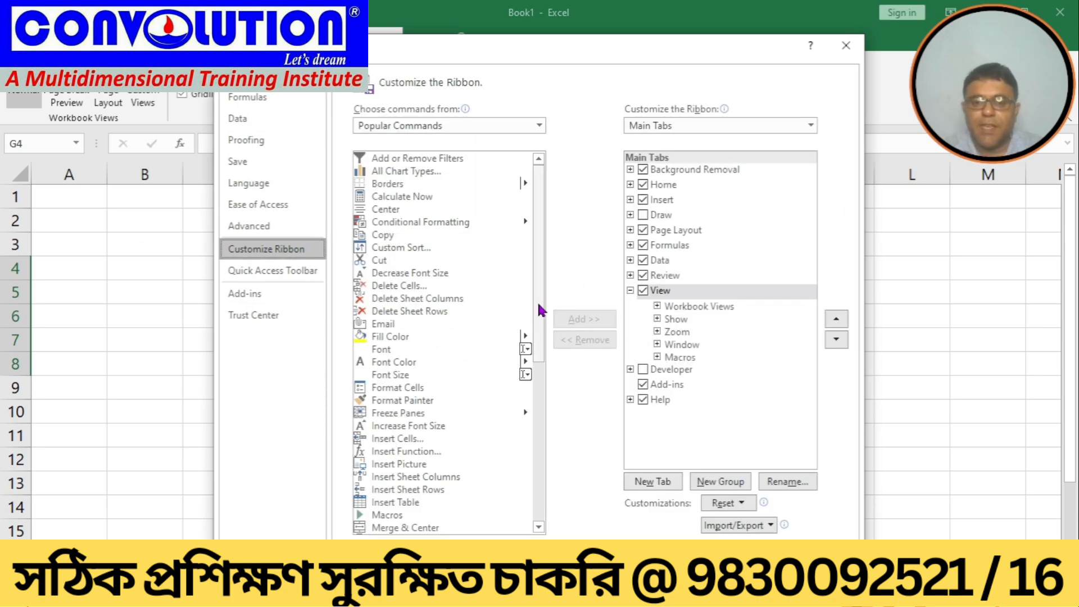
{"action": "left_click", "coordinate": [540, 126]}
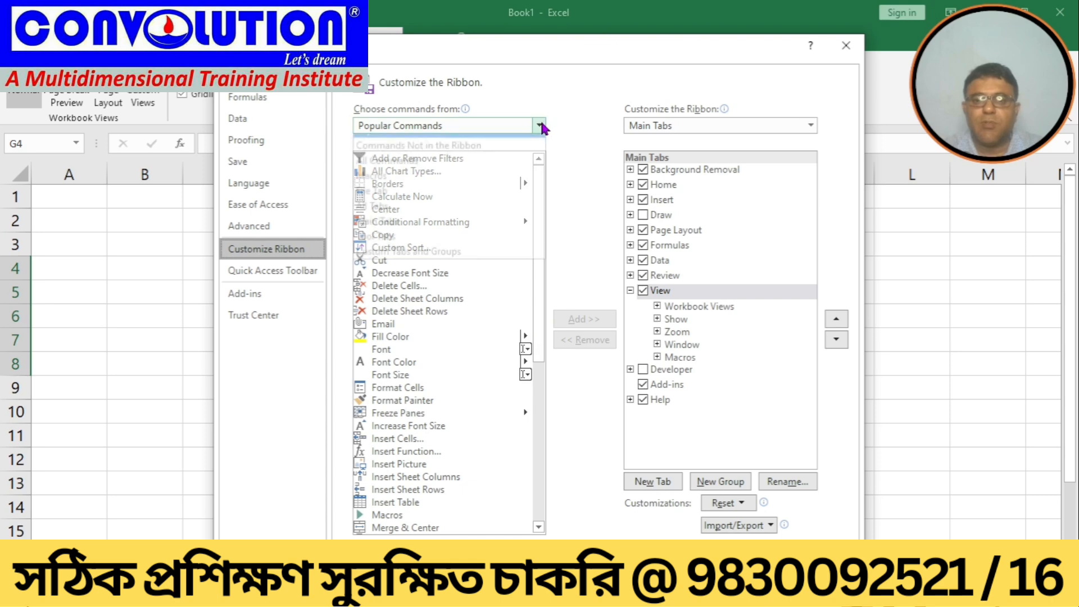
{"action": "left_click", "coordinate": [380, 171]}
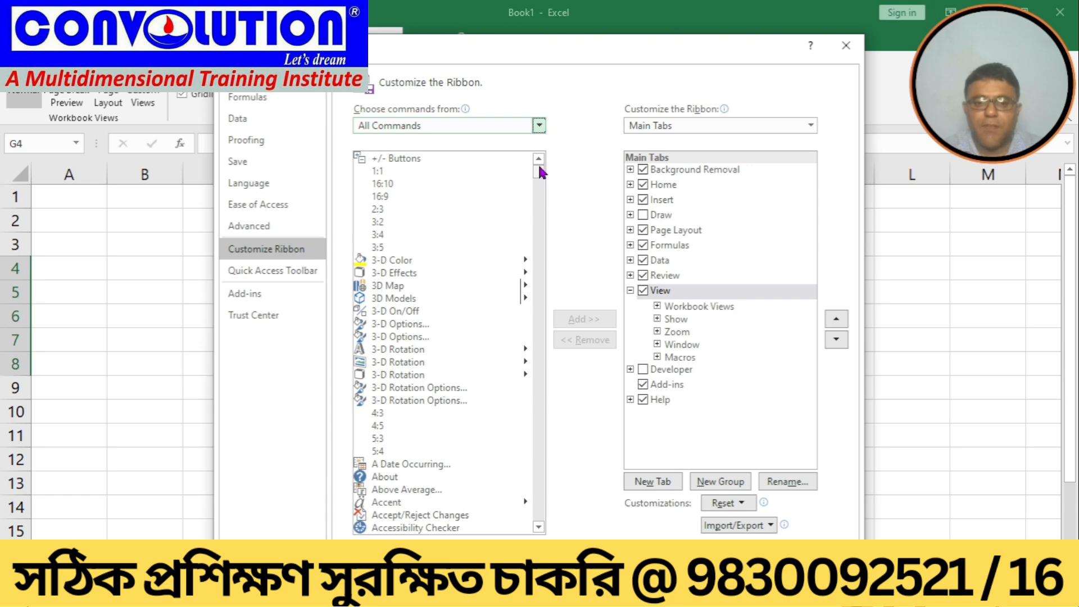
{"action": "left_click_drag", "start_coordinate": [540, 172], "coordinate": [546, 242]}
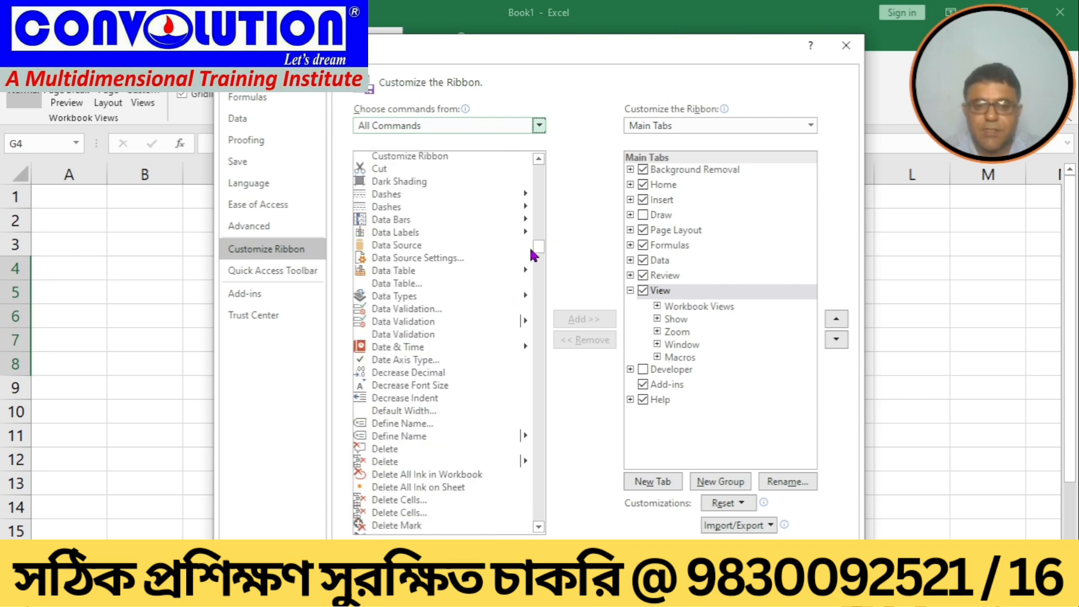
{"action": "left_click", "coordinate": [399, 309]}
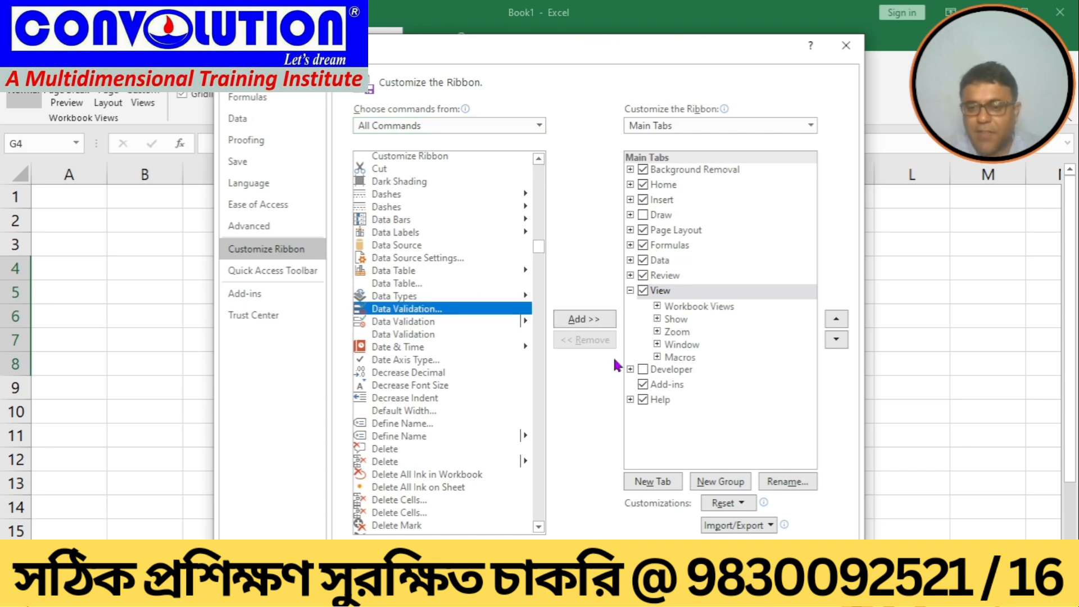
{"action": "left_click", "coordinate": [583, 320]}
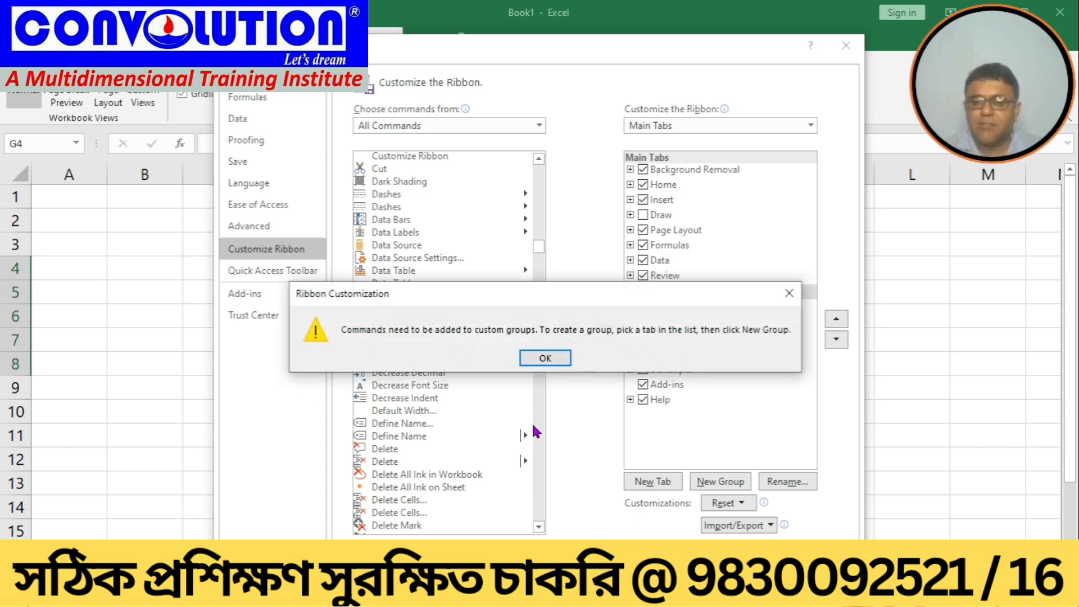
{"action": "left_click", "coordinate": [543, 359]}
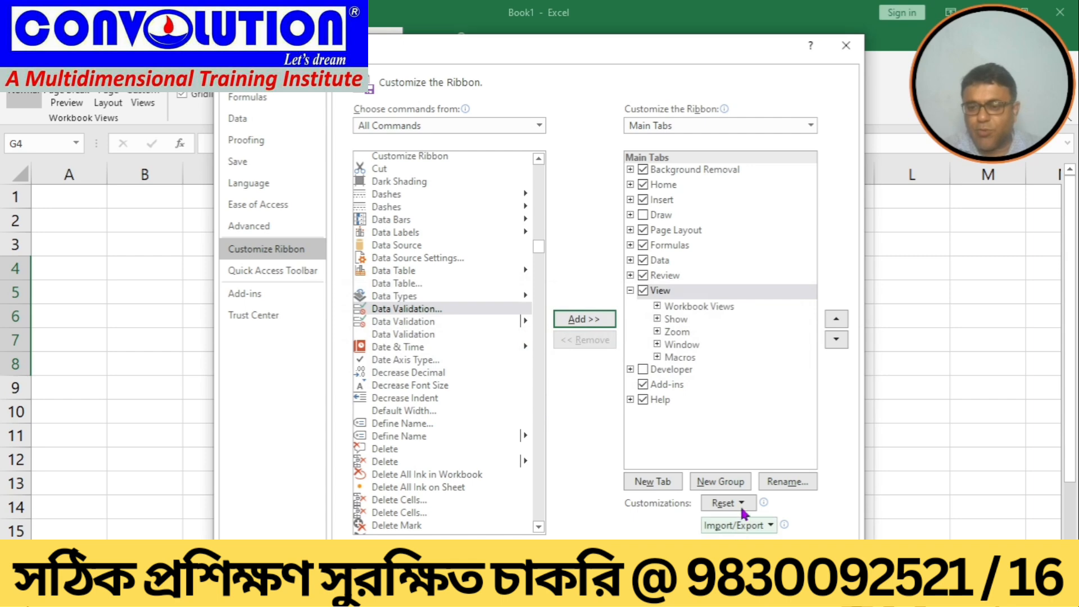
Step: Create a new custom group on the View tab, add the Data Validation command to it and apply
{"action": "left_click", "coordinate": [722, 482]}
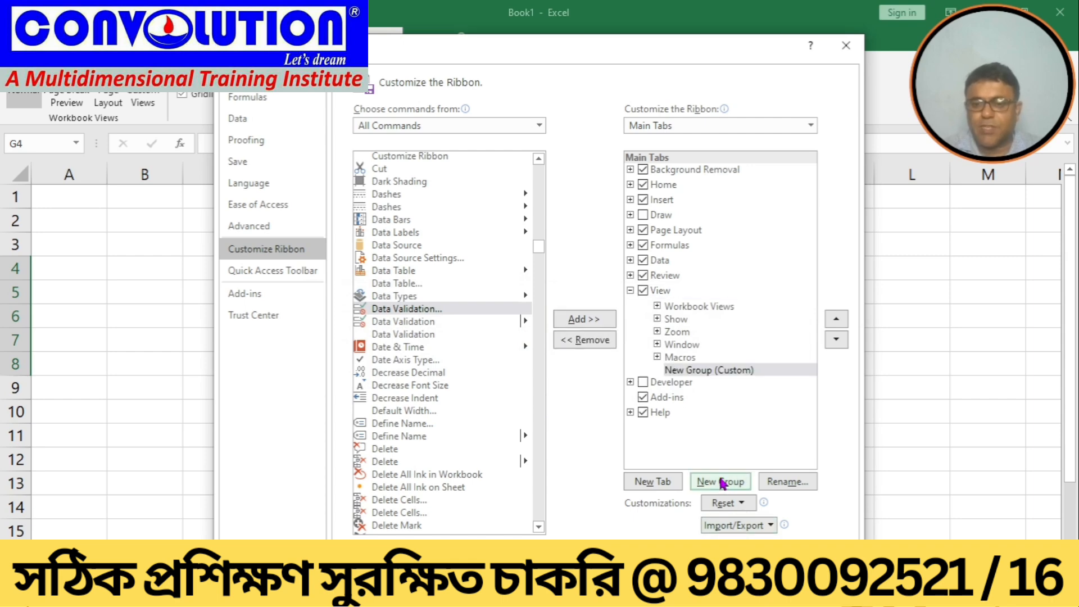
{"action": "left_click", "coordinate": [589, 318]}
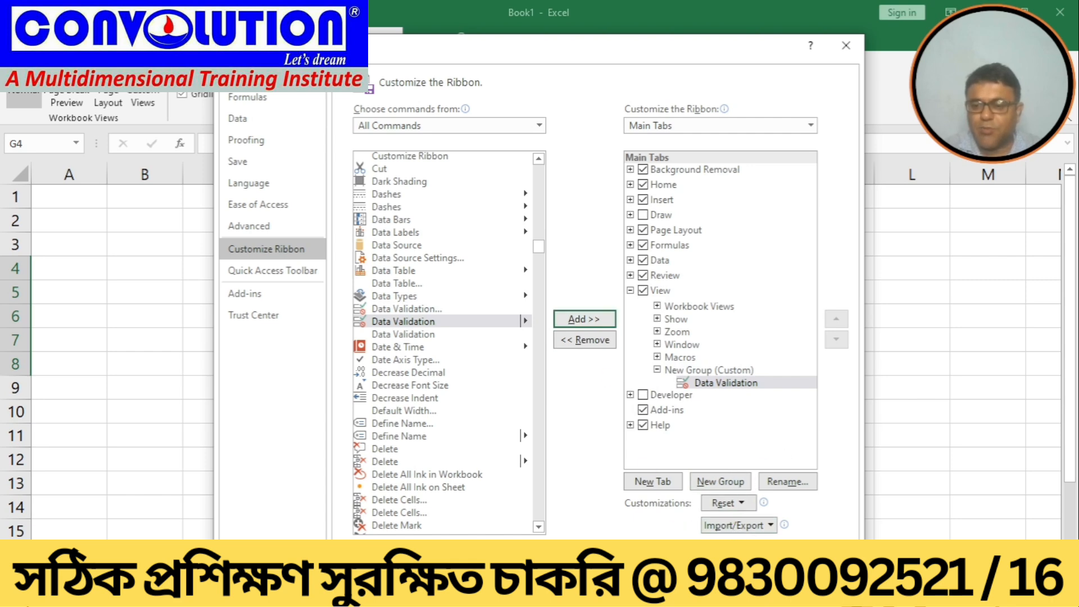
{"action": "left_click", "coordinate": [766, 564]}
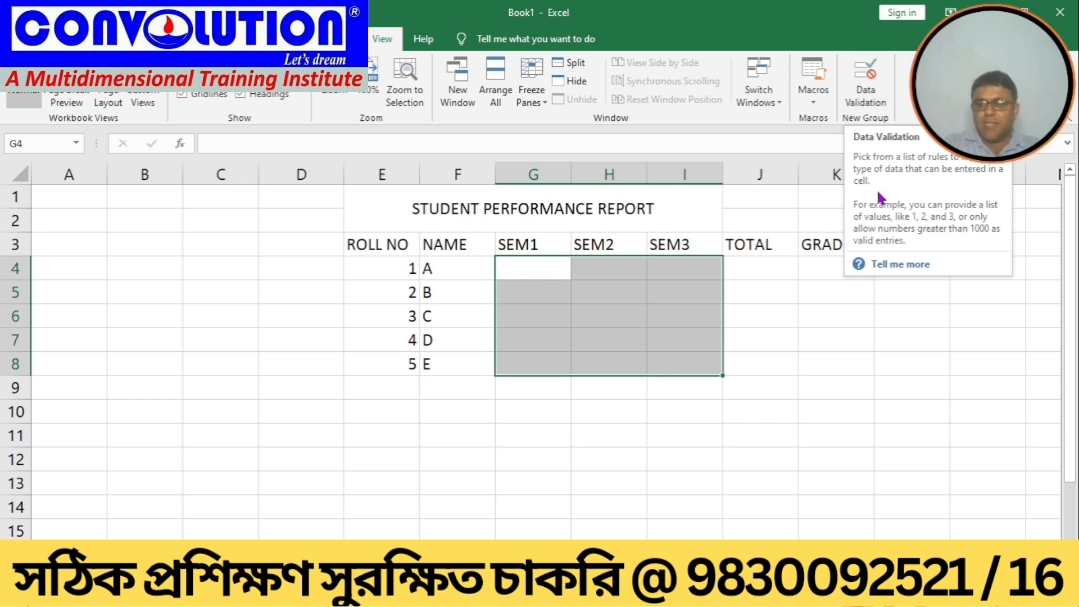
Step: Open Data Validation for the selected marks cells and allow only whole numbers between 0 and 100
{"action": "left_click", "coordinate": [860, 96]}
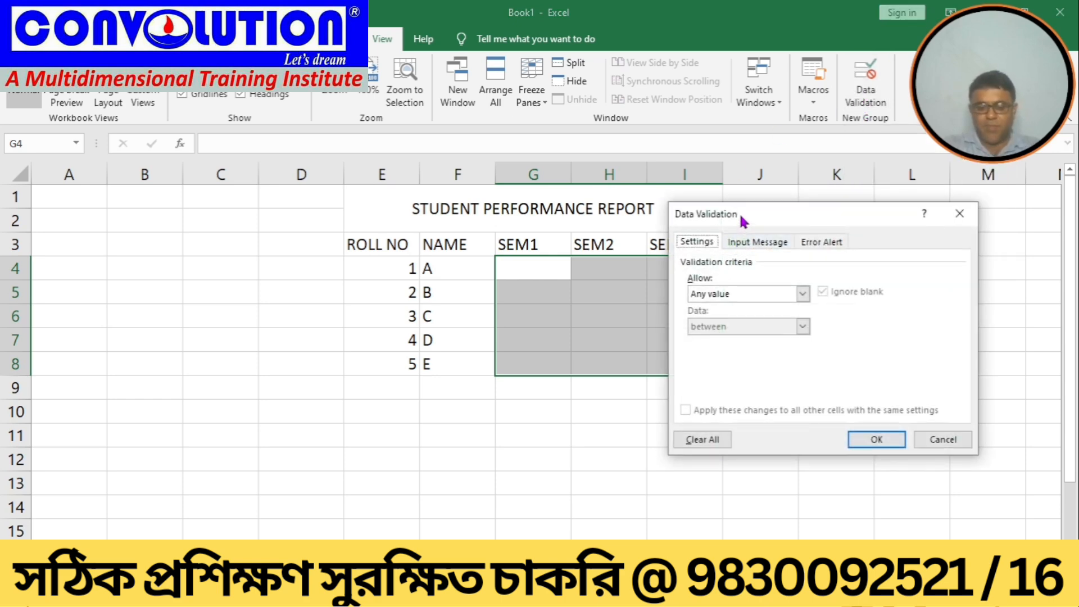
{"action": "left_click_drag", "start_coordinate": [740, 213], "coordinate": [885, 198]}
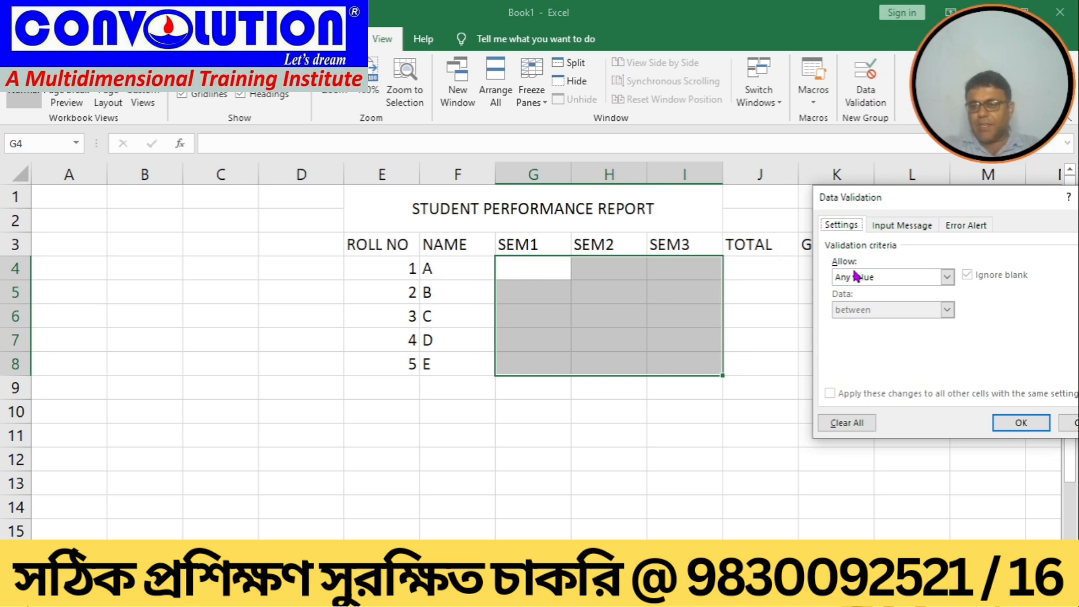
{"action": "left_click", "coordinate": [948, 277]}
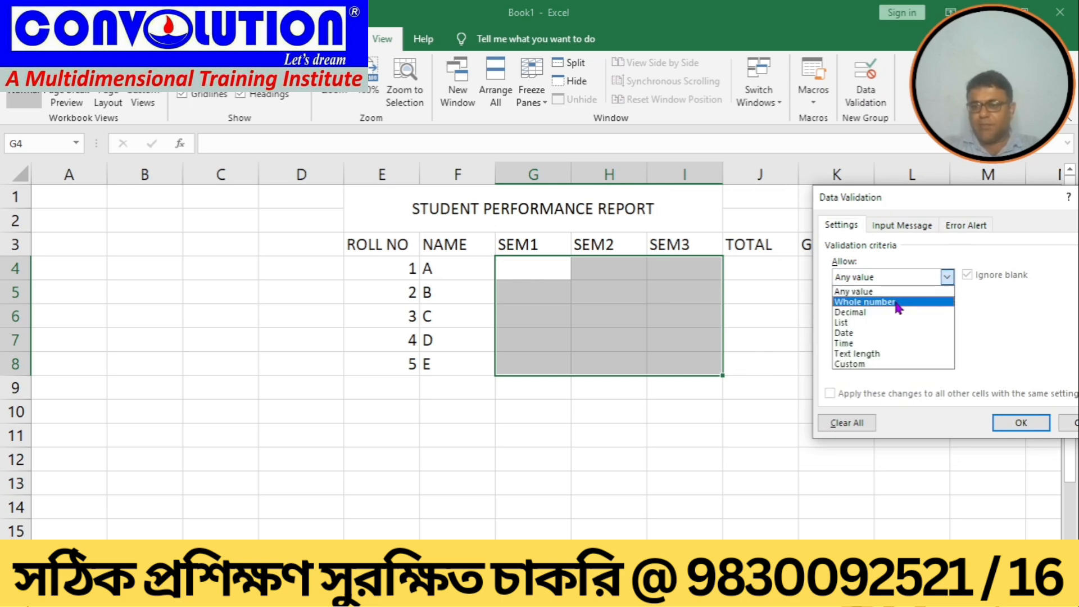
{"action": "left_click", "coordinate": [864, 301]}
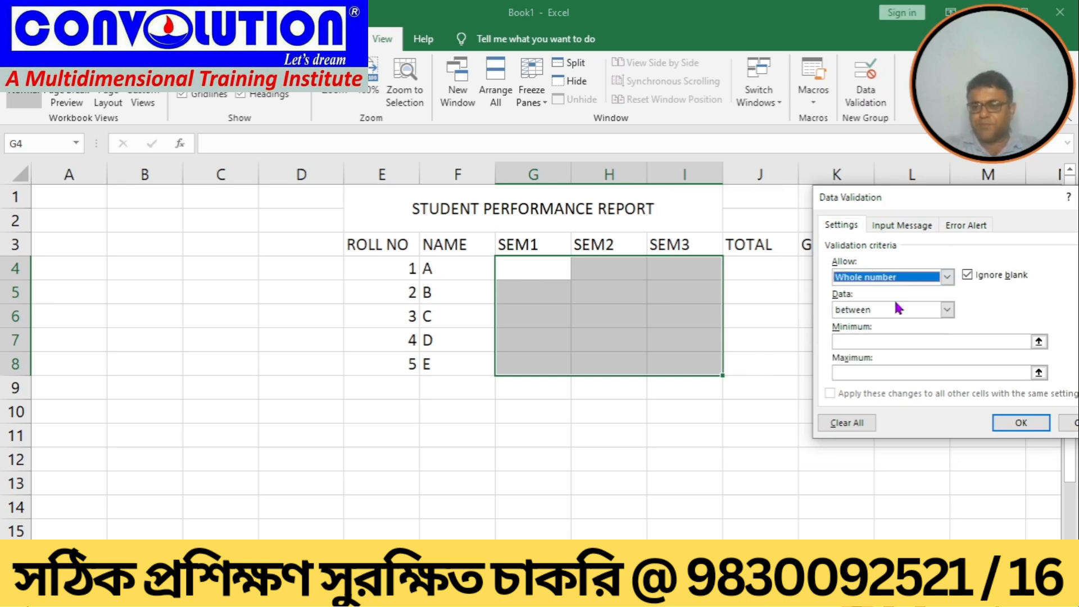
{"action": "left_click", "coordinate": [838, 342]}
{"action": "type", "text": "0"}
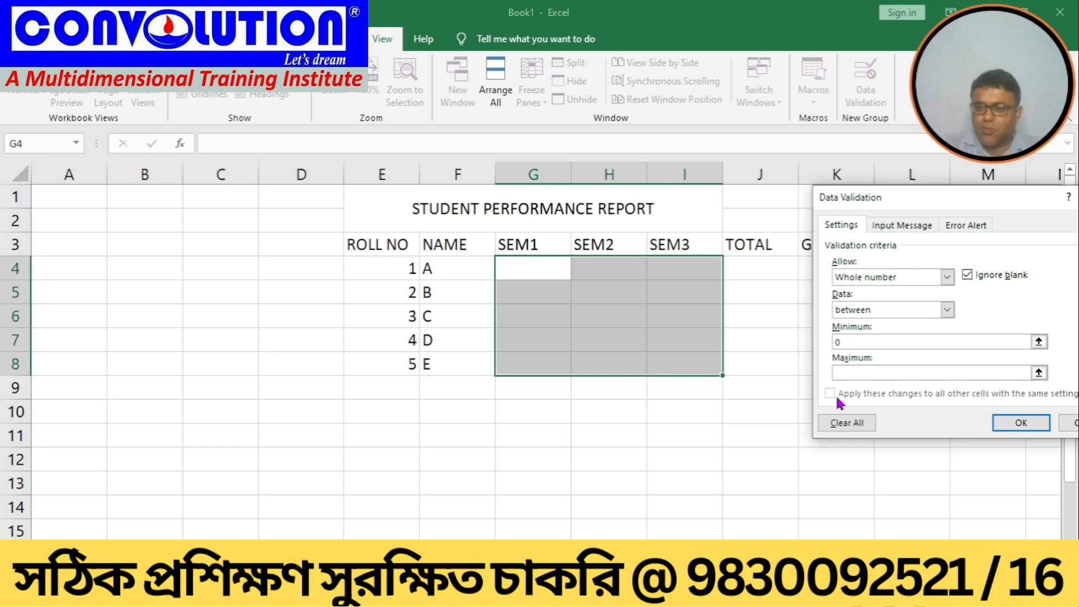
{"action": "left_click", "coordinate": [839, 371]}
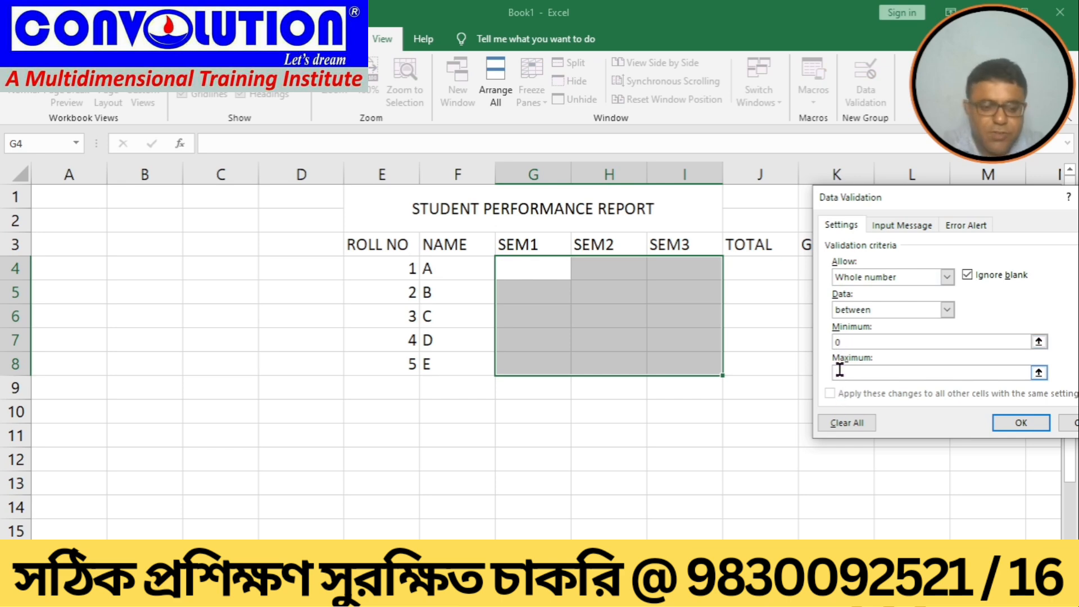
{"action": "type", "text": "100"}
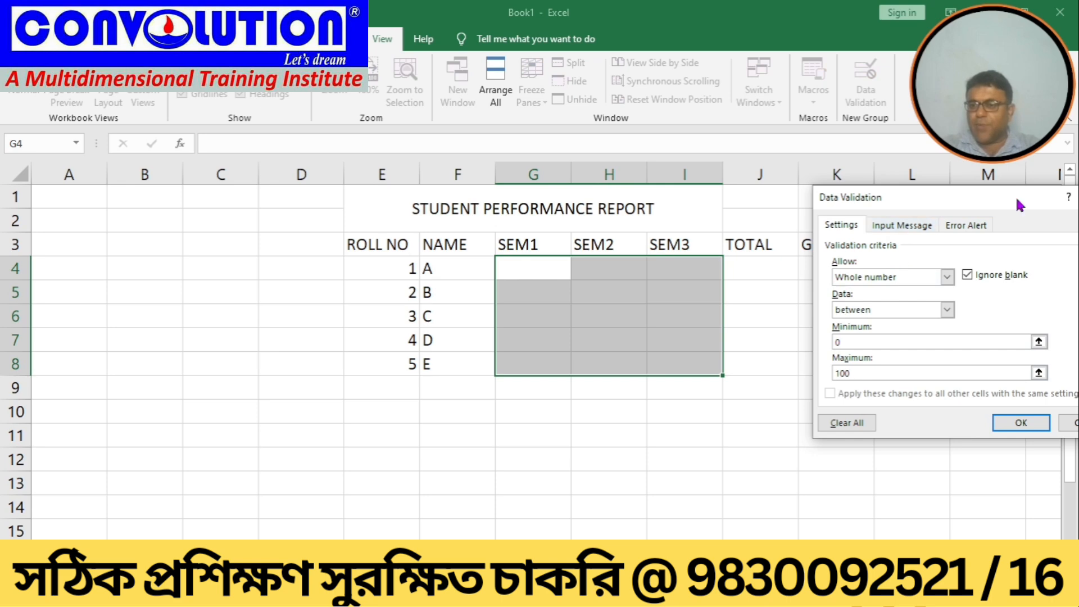
Step: Set the validation error alert message to INVALID NUMBER and apply the validation
{"action": "left_click", "coordinate": [964, 225]}
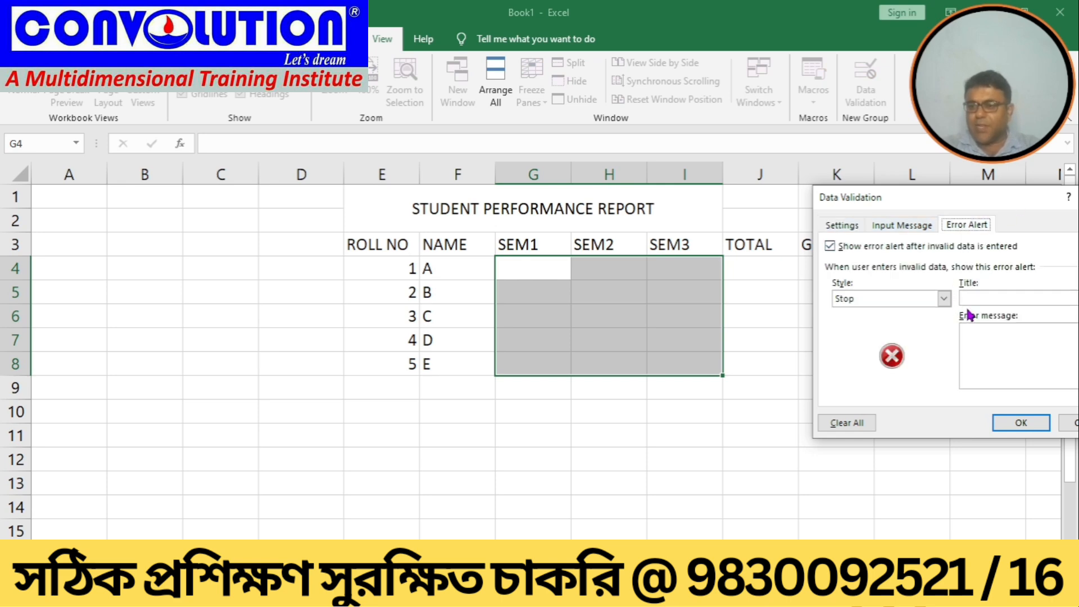
{"action": "left_click", "coordinate": [982, 346]}
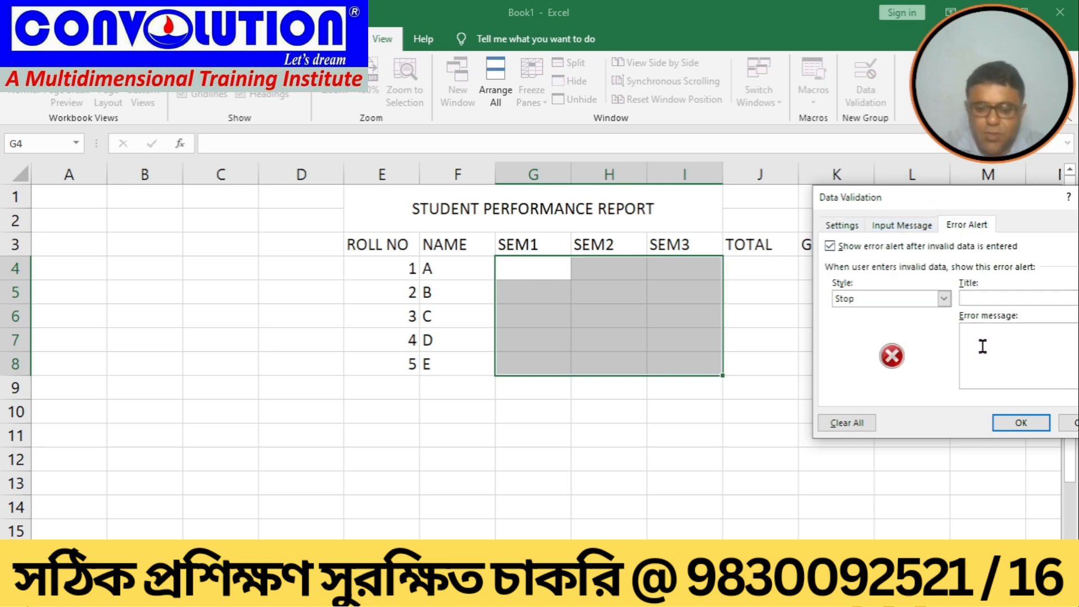
{"action": "type", "text": "INVALIDE"}
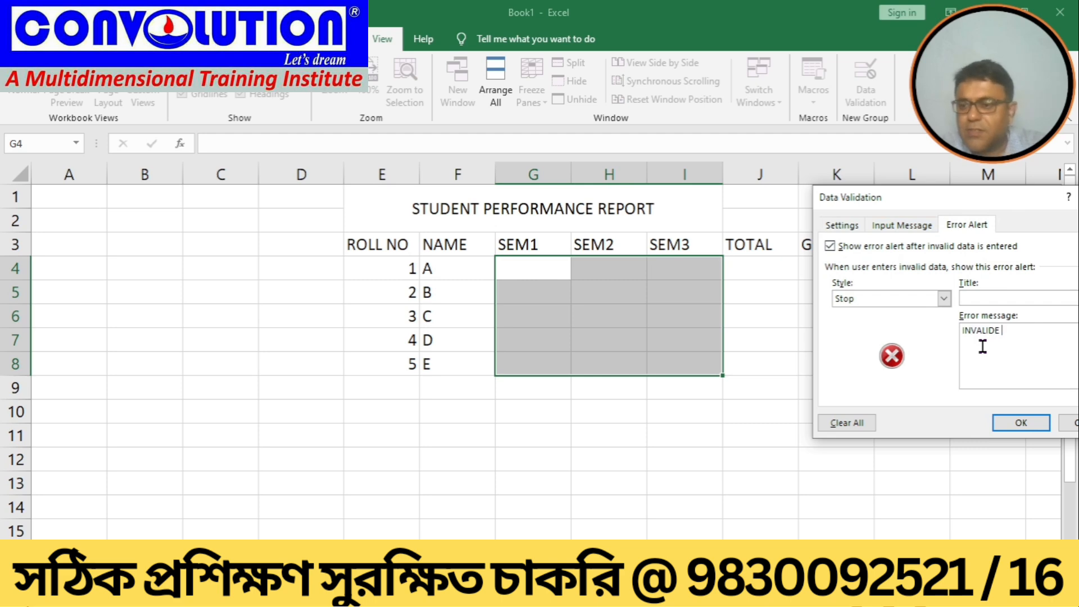
{"action": "key", "text": "BackSpace"}
{"action": "key", "text": "BackSpace"}
{"action": "key", "text": "BackSpace"}
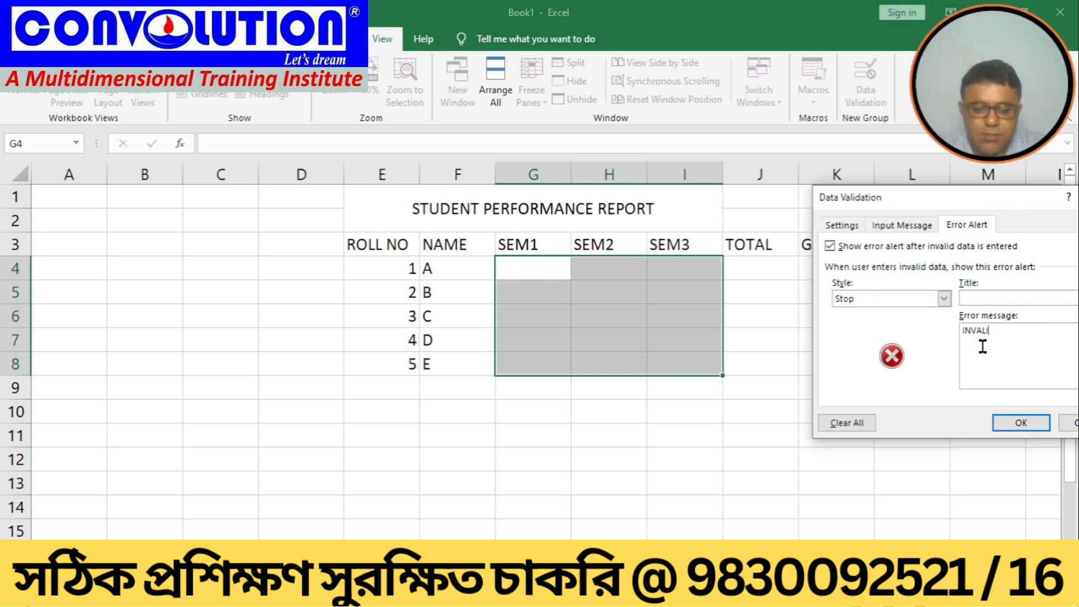
{"action": "type", "text": "D NUMNBER"}
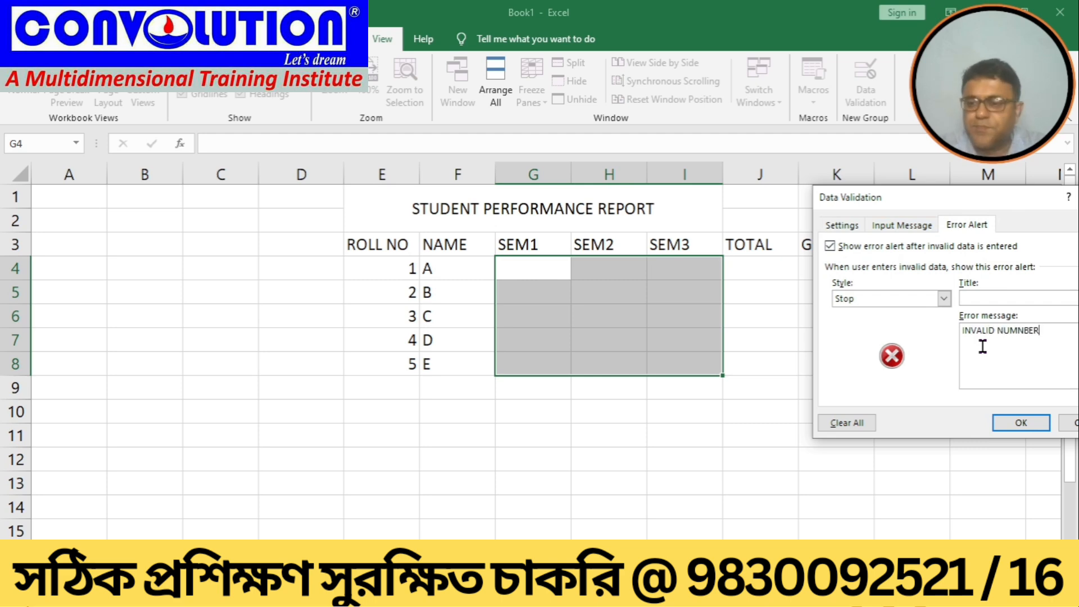
{"action": "key", "text": "BackSpace"}
{"action": "key", "text": "BackSpace"}
{"action": "key", "text": "BackSpace"}
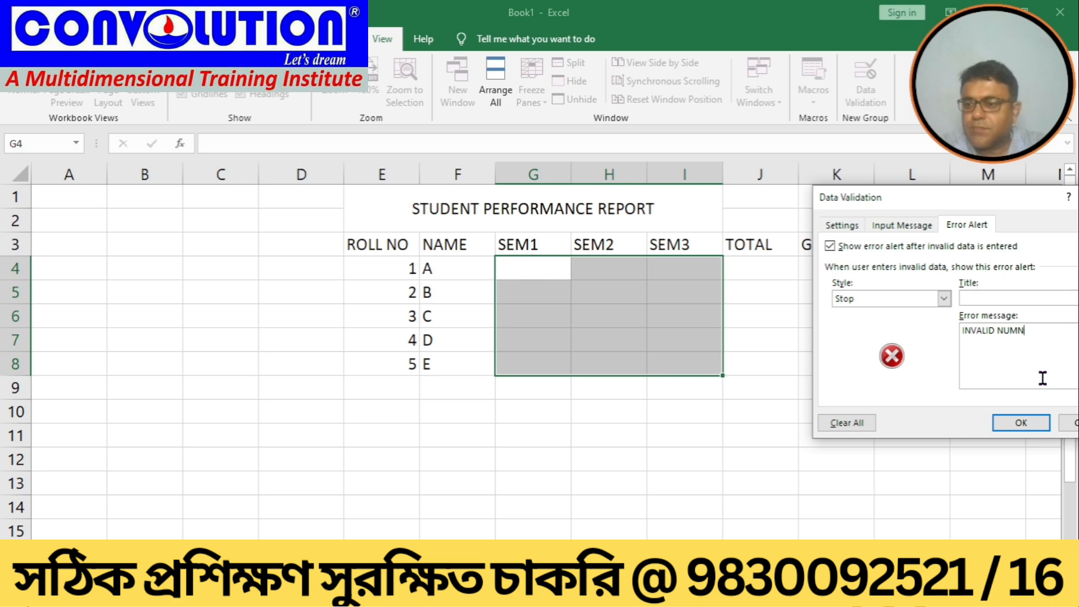
{"action": "key", "text": "BackSpace"}
{"action": "type", "text": "BER"}
{"action": "left_click", "coordinate": [1023, 423]}
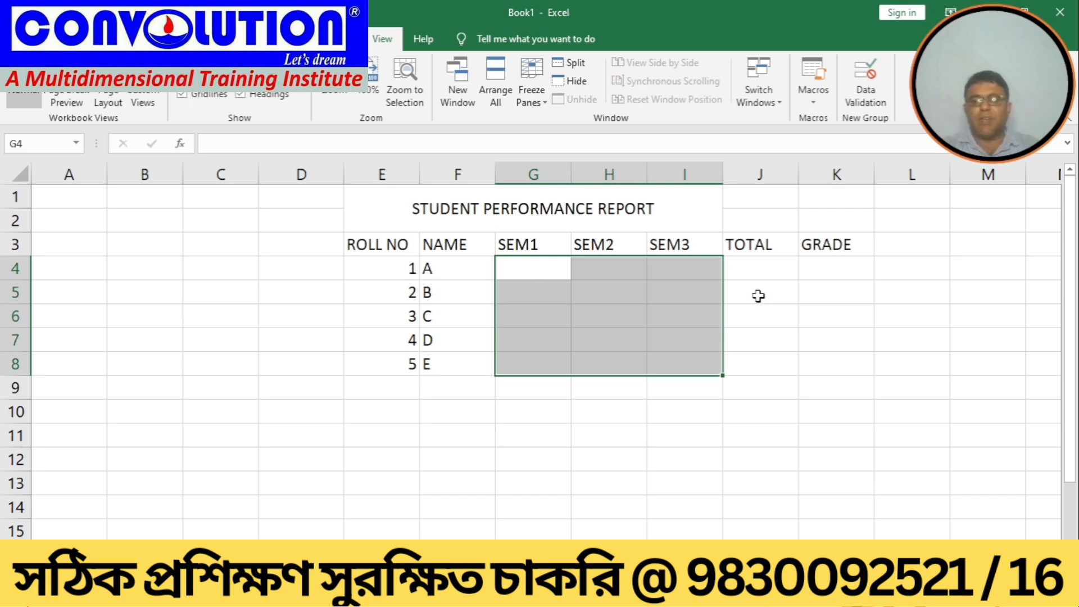
Step: Try entering 102 as student A's SEM1 mark and cancel the rejected entry
{"action": "left_click", "coordinate": [767, 277]}
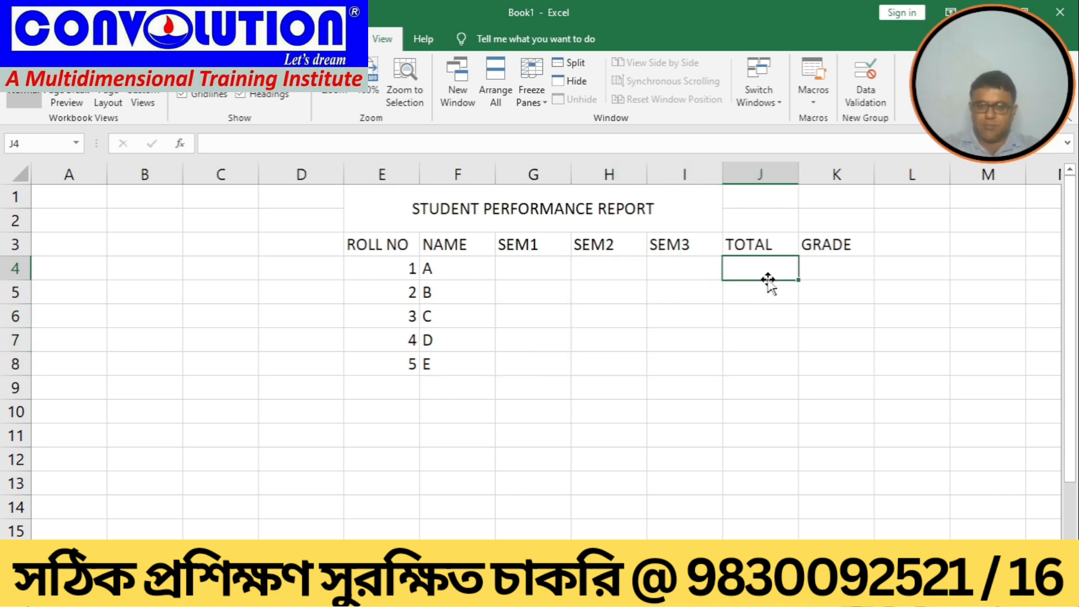
{"action": "left_click", "coordinate": [522, 268]}
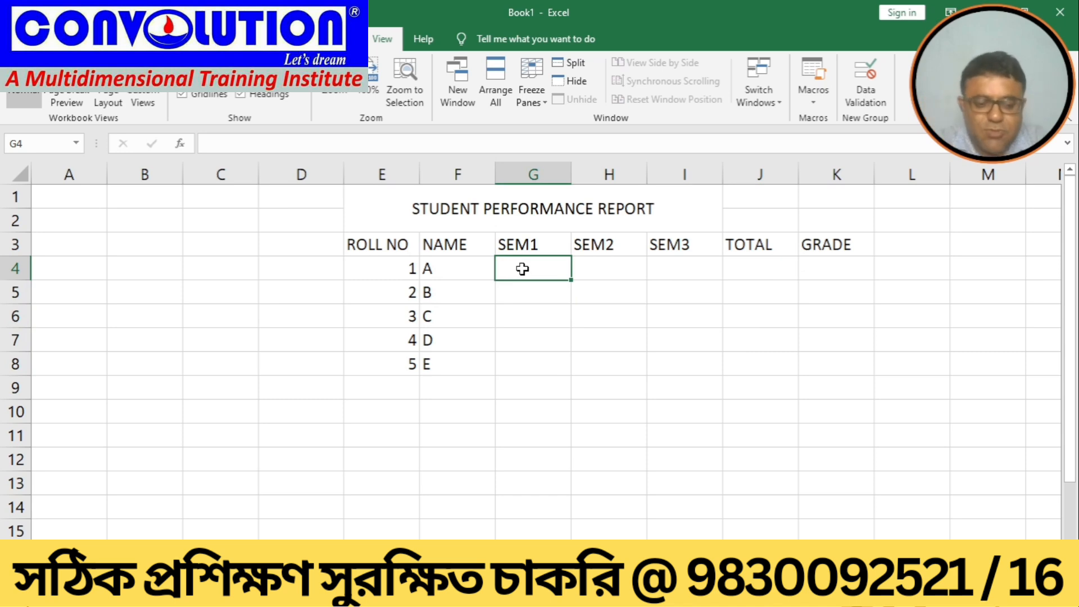
{"action": "type", "text": "102"}
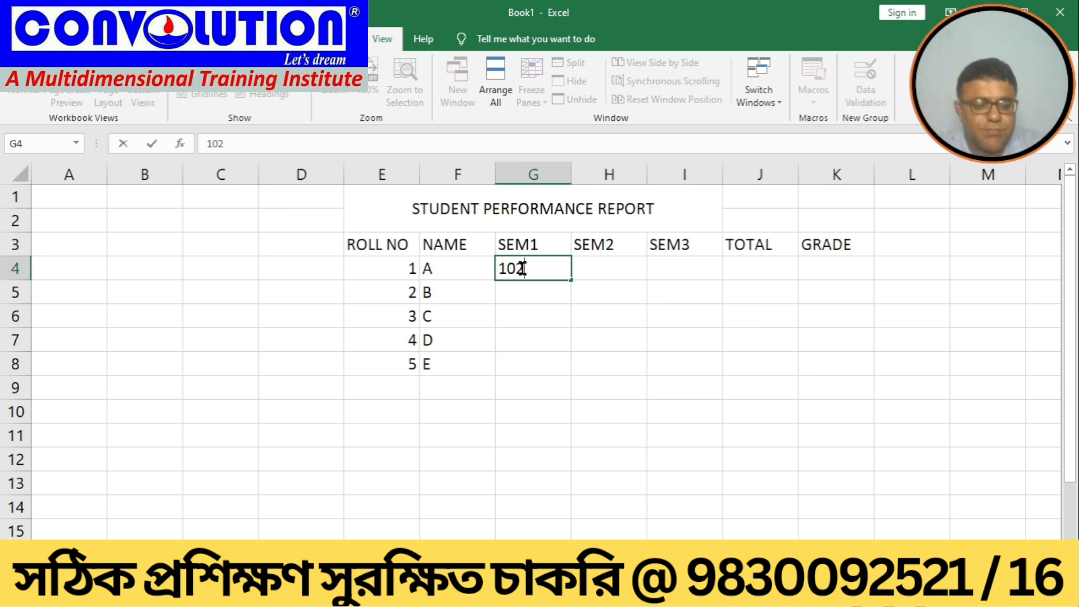
{"action": "key", "text": "Return"}
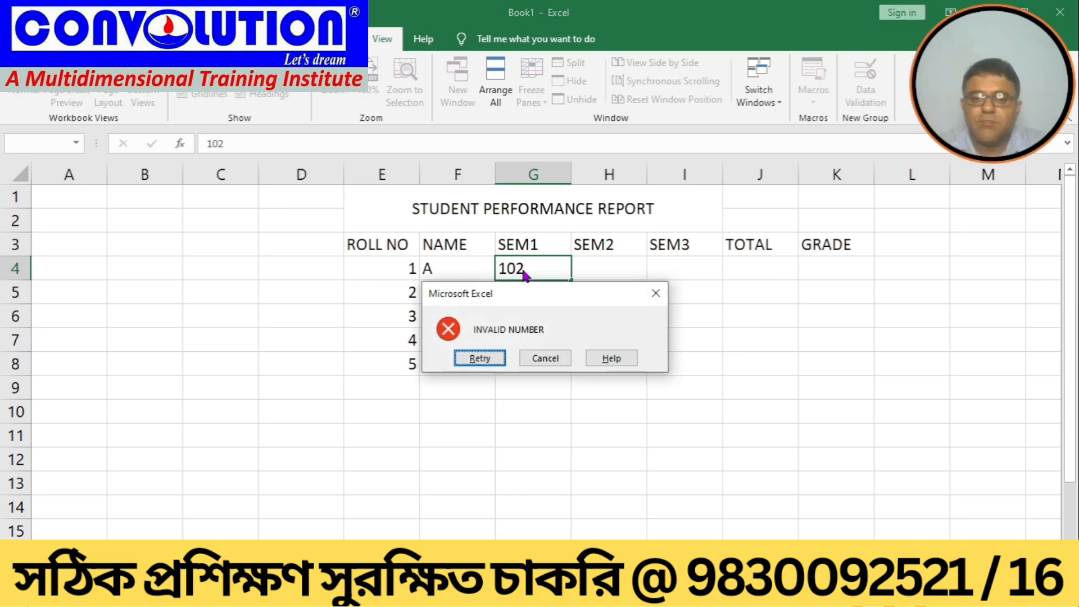
{"action": "left_click", "coordinate": [528, 360]}
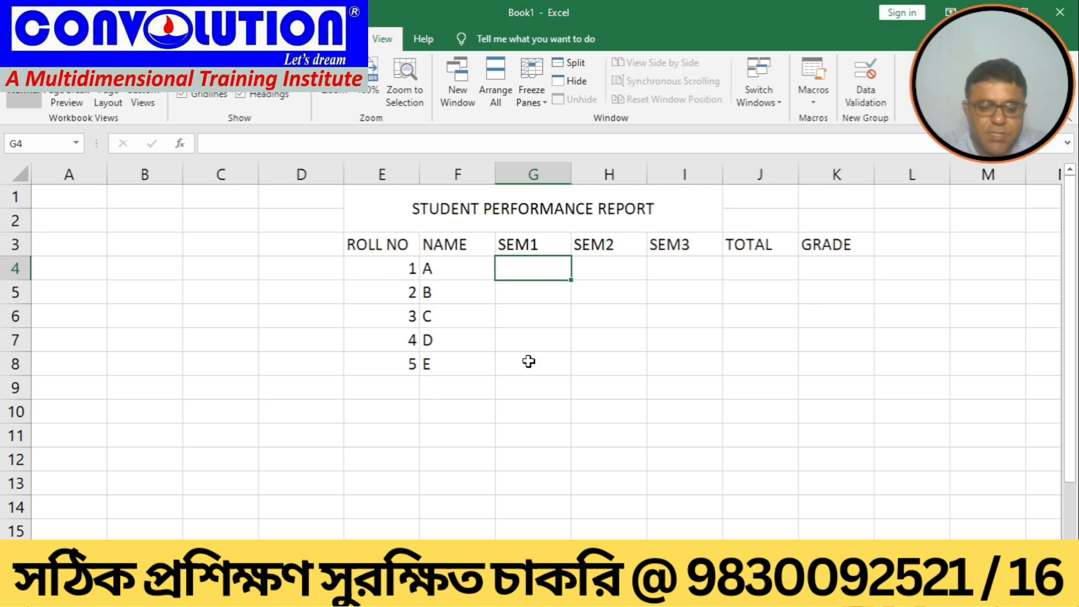
Step: Enter student A's marks as 90, 80 and 78 for SEM1 to SEM3
{"action": "type", "text": "90"}
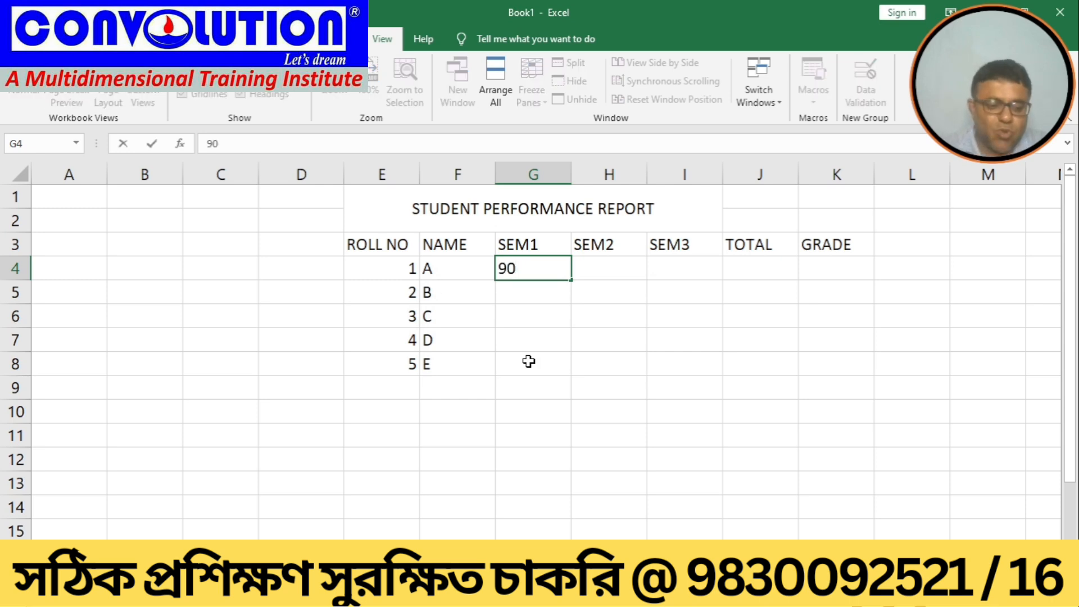
{"action": "key", "text": "Tab"}
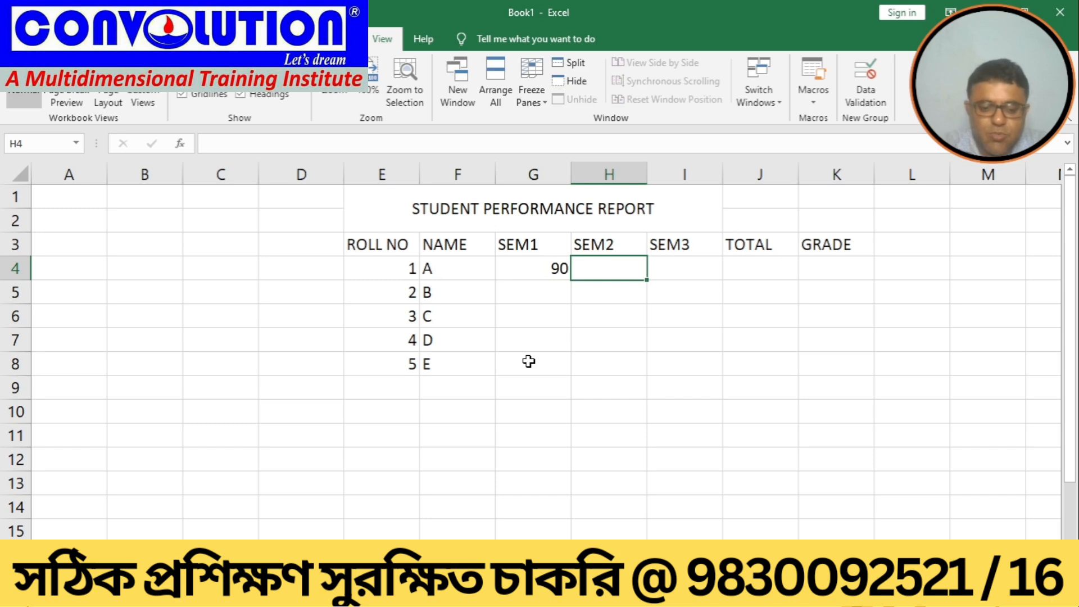
{"action": "type", "text": "80"}
{"action": "key", "text": "Tab"}
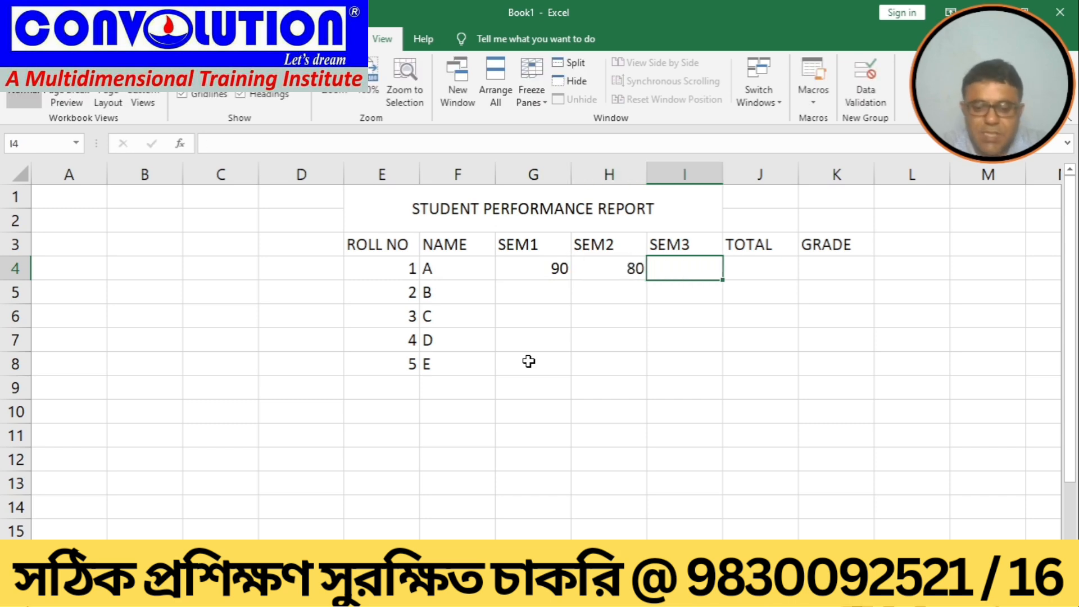
{"action": "type", "text": "78"}
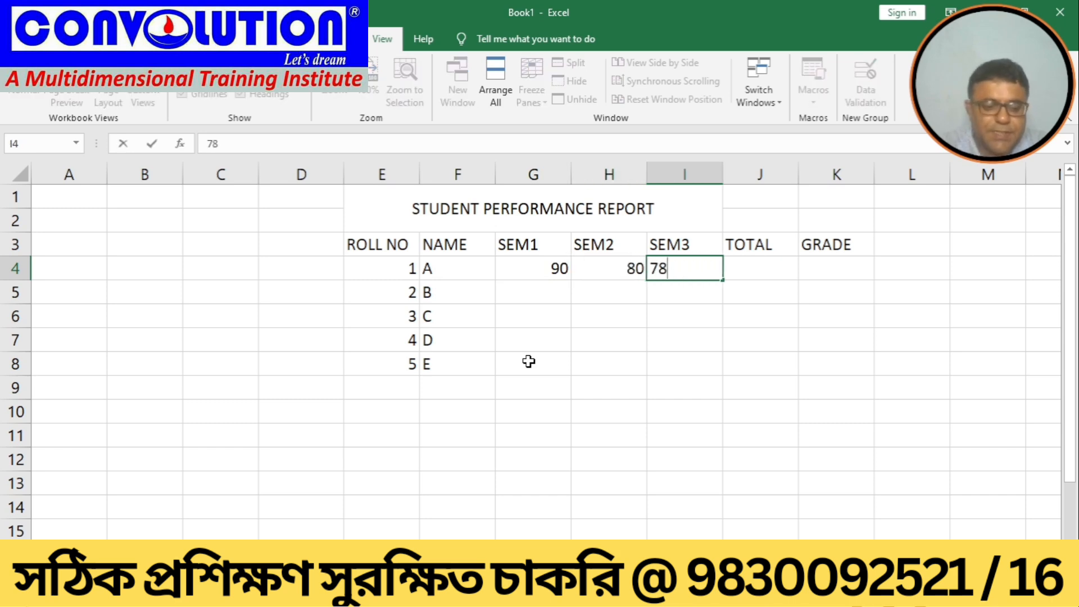
{"action": "key", "text": "Tab"}
Step: Enter student B's marks as 60, 78 and 70 for SEM1 to SEM3
{"action": "key", "text": "Down"}
{"action": "key", "text": "Down"}
{"action": "key", "text": "Left"}
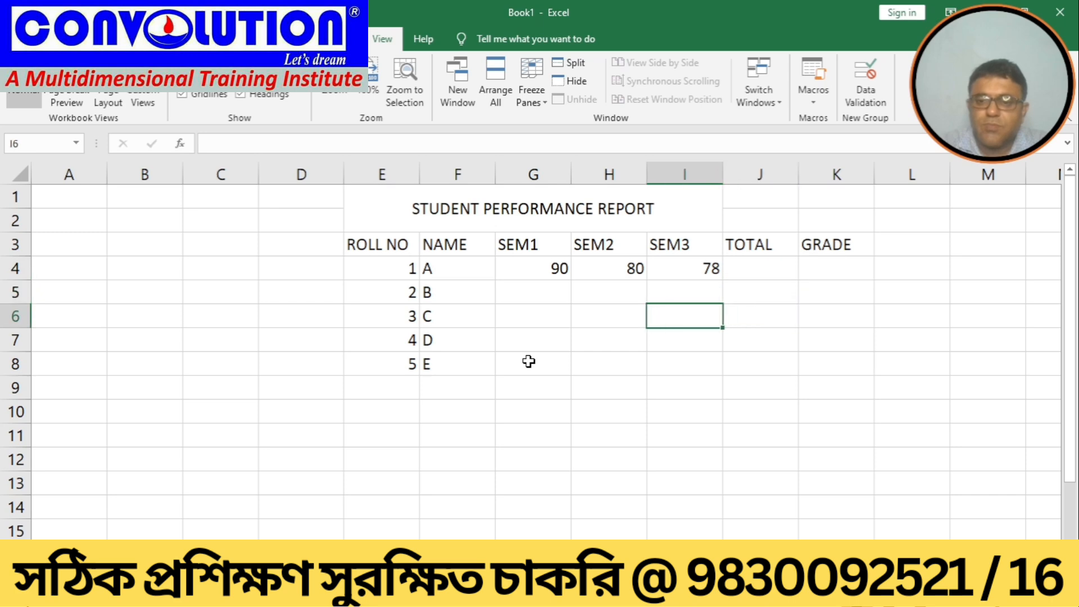
{"action": "key", "text": "Left"}
{"action": "key", "text": "Up"}
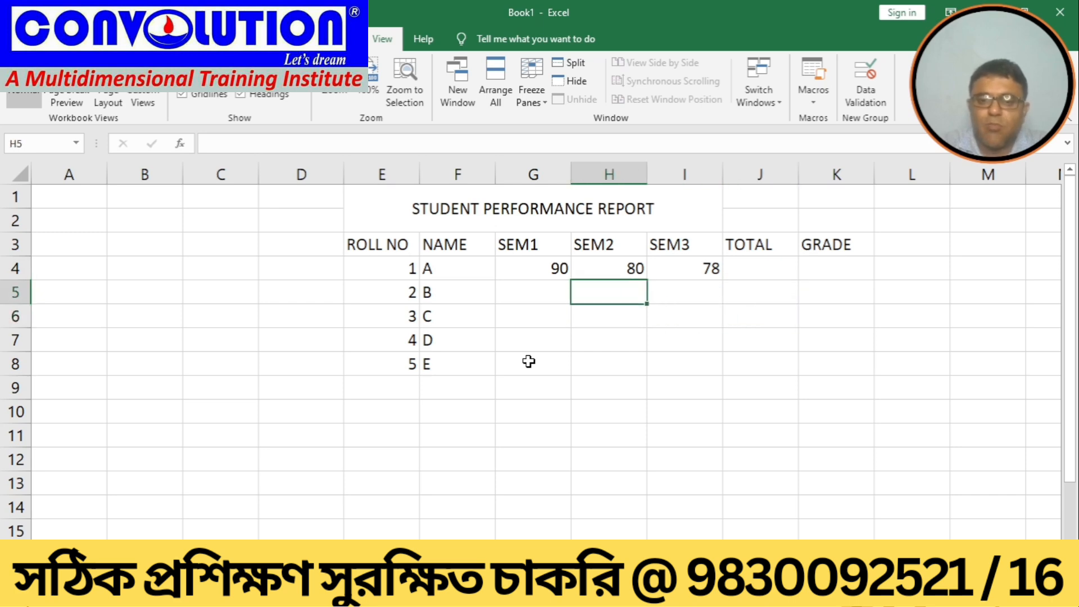
{"action": "key", "text": "Left"}
{"action": "type", "text": "60"}
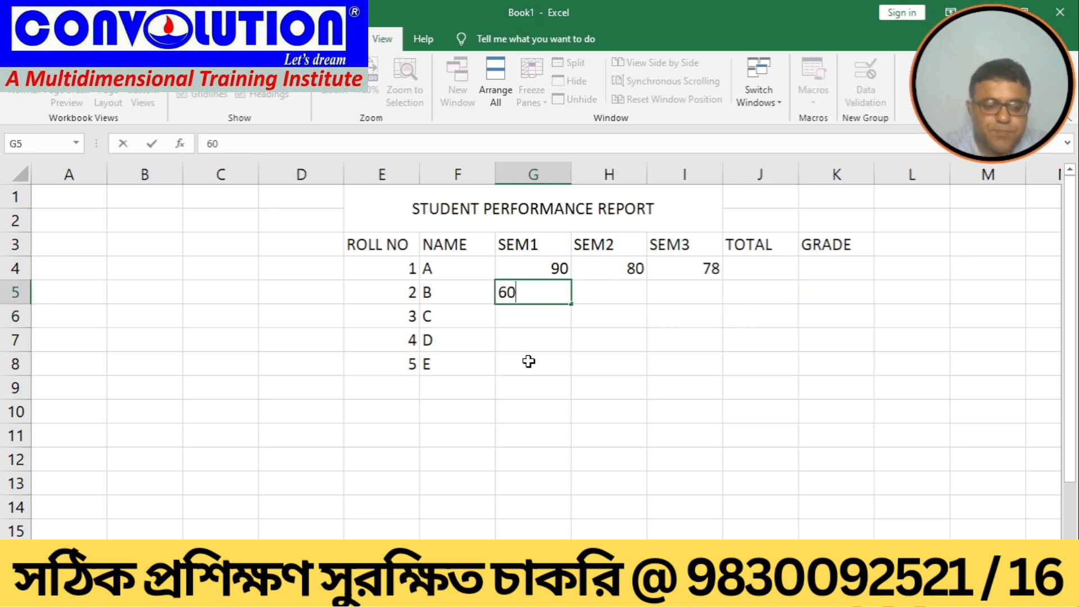
{"action": "key", "text": "Tab"}
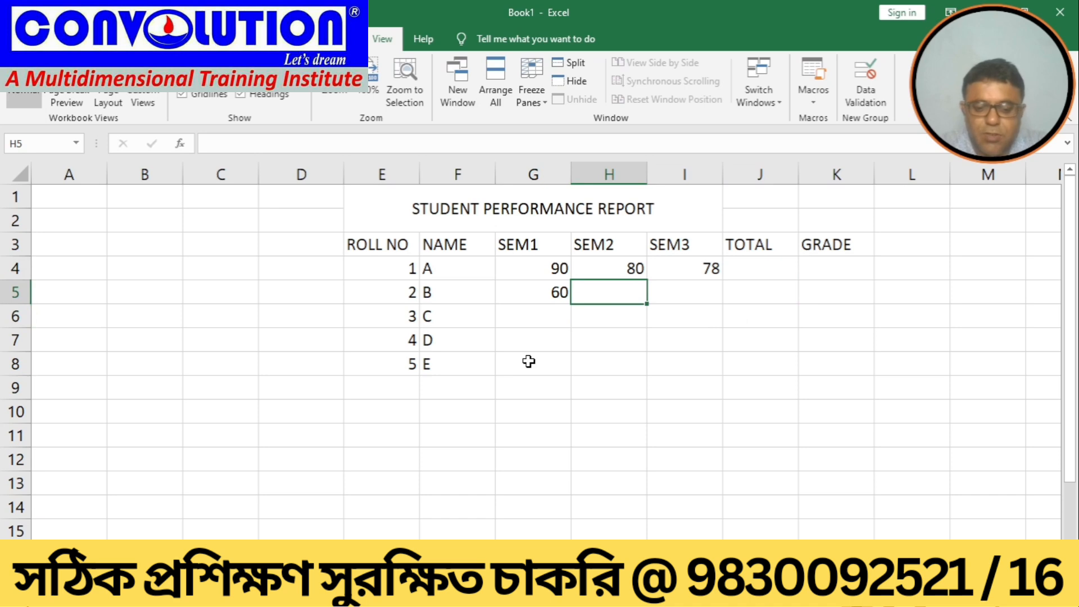
{"action": "type", "text": "78"}
{"action": "key", "text": "Tab"}
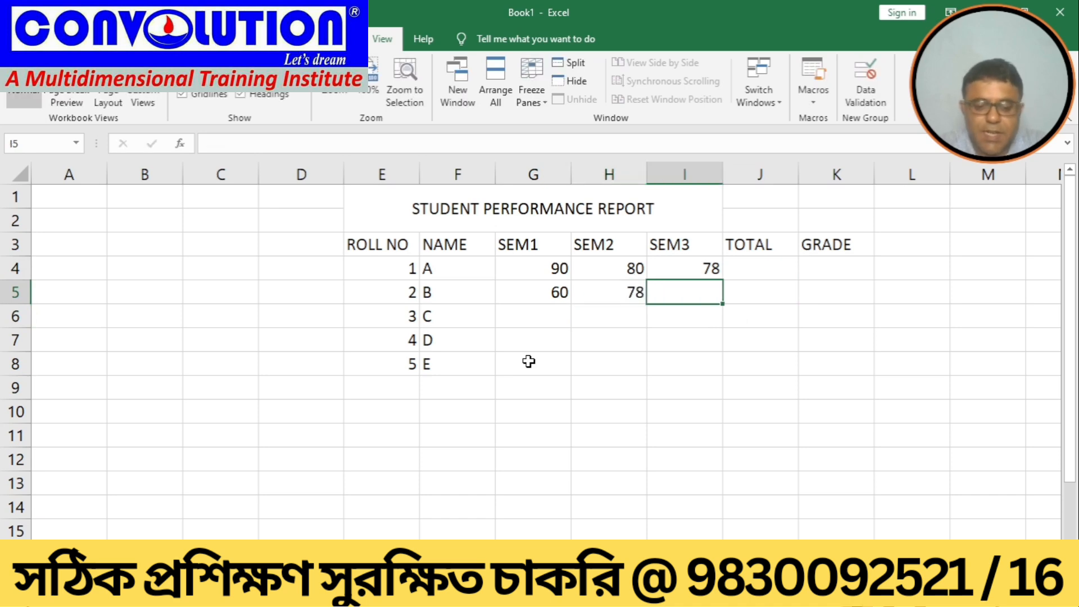
{"action": "type", "text": "70"}
{"action": "key", "text": "Tab"}
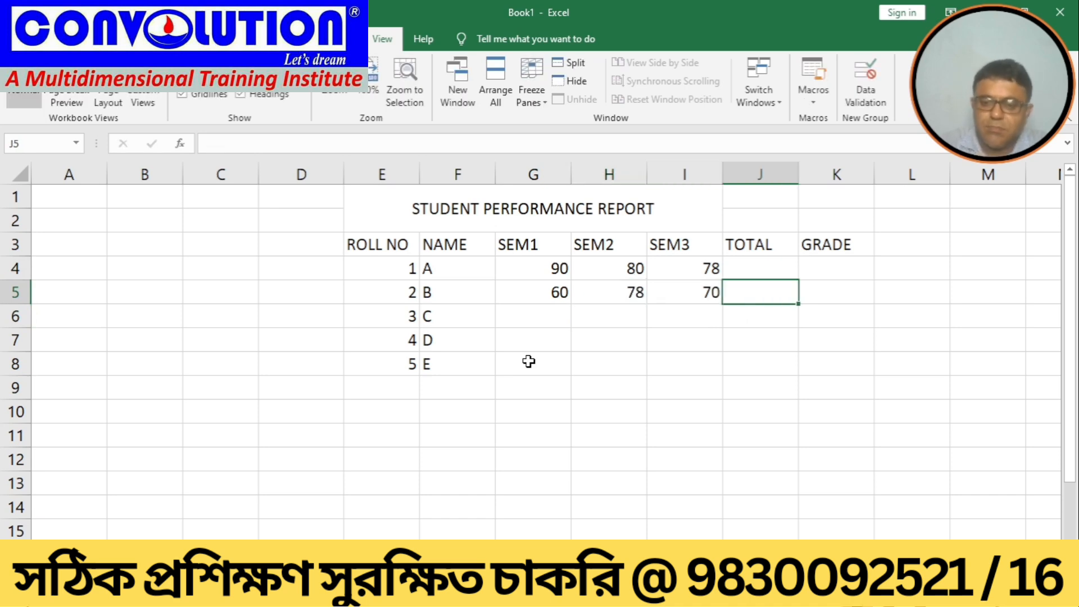
Step: Enter student C's marks as 65, 89 and 90 for SEM1 to SEM3
{"action": "key", "text": "Down"}
{"action": "key", "text": "Left"}
{"action": "key", "text": "Left"}
{"action": "key", "text": "Left"}
{"action": "key", "text": "Left"}
{"action": "key", "text": "Right"}
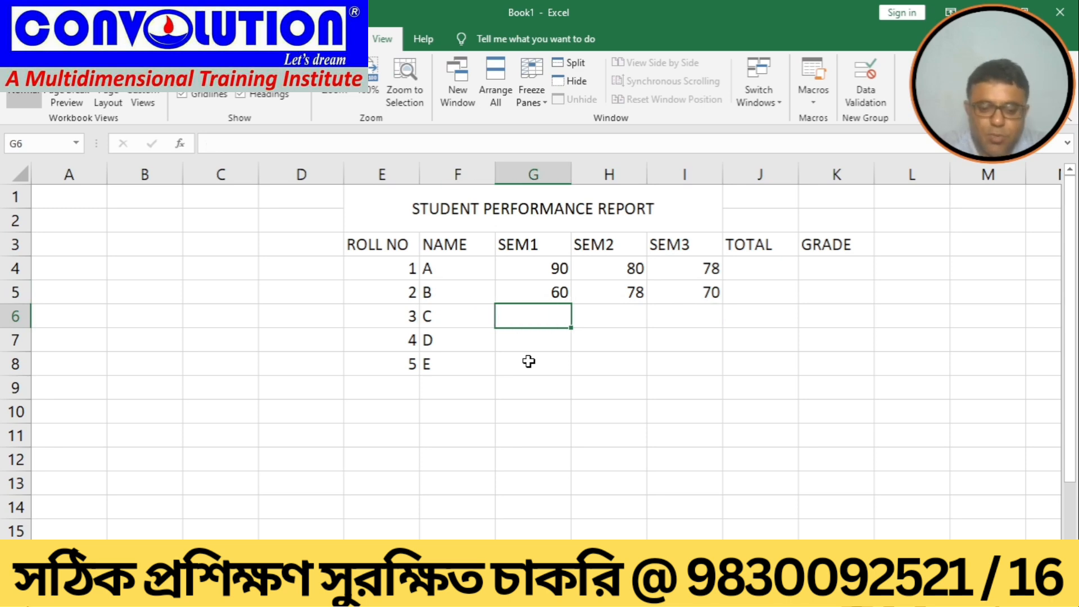
{"action": "type", "text": "65"}
{"action": "key", "text": "Tab"}
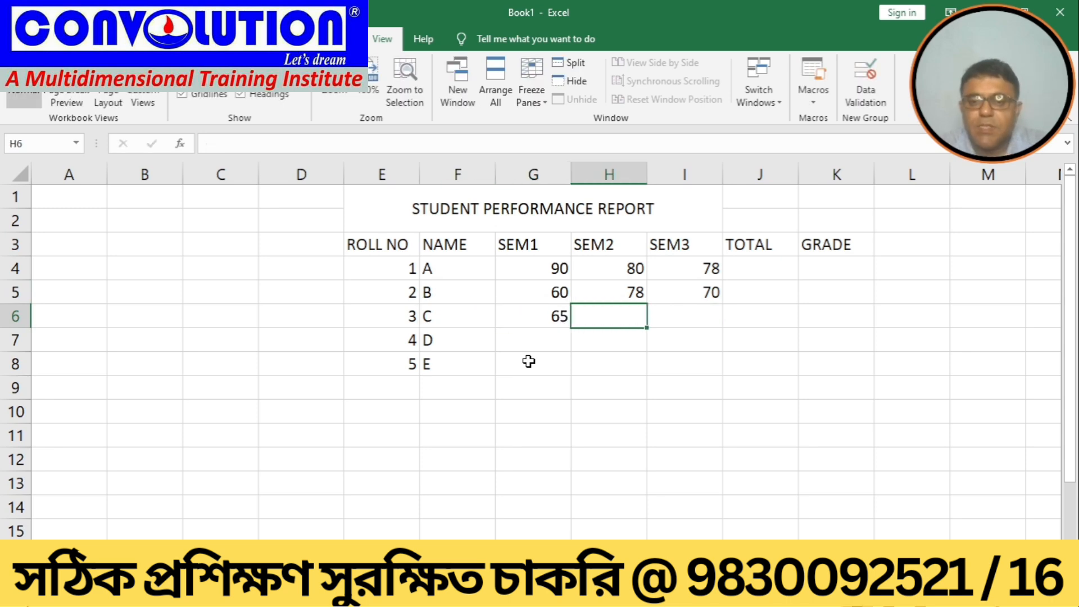
{"action": "type", "text": "89"}
{"action": "key", "text": "Tab"}
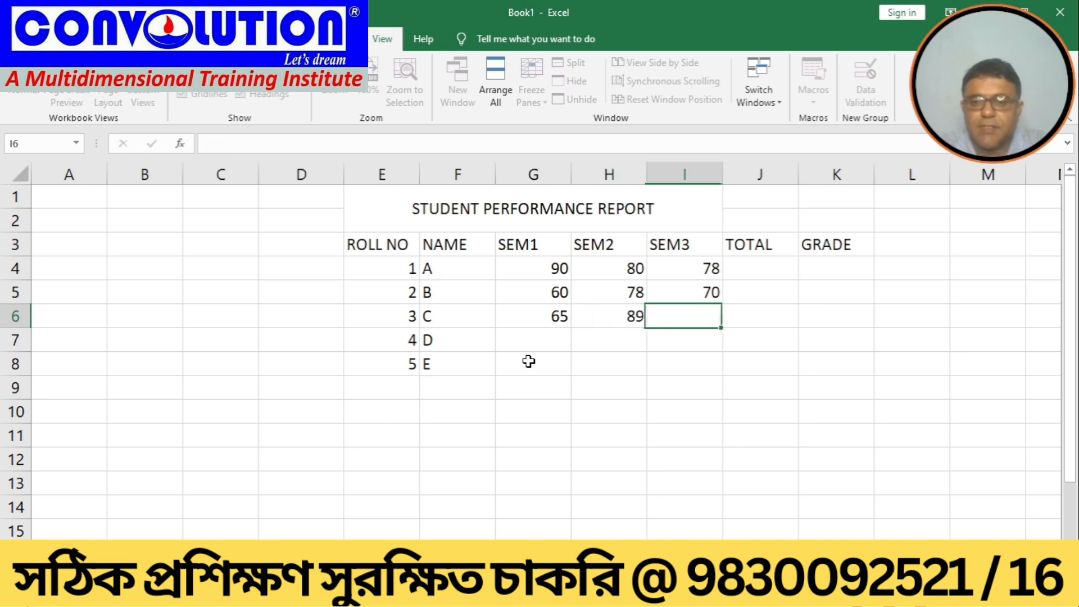
{"action": "type", "text": "90"}
{"action": "key", "text": "Tab"}
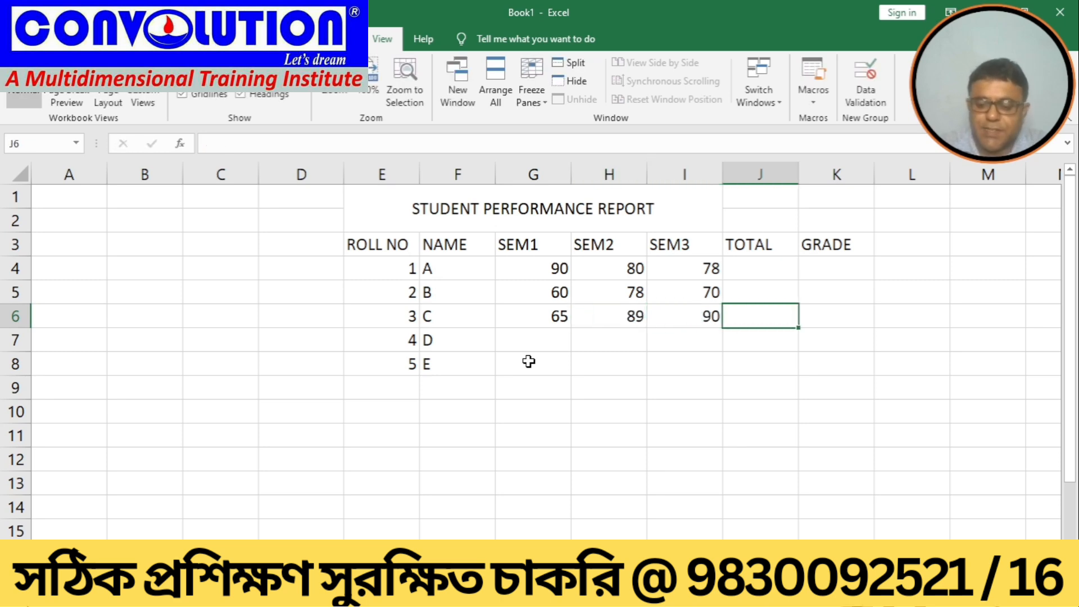
Step: Enter student D's marks as 50, 60 and 75 for SEM1 to SEM3
{"action": "key", "text": "Down"}
{"action": "key", "text": "Left"}
{"action": "key", "text": "Left"}
{"action": "key", "text": "Left"}
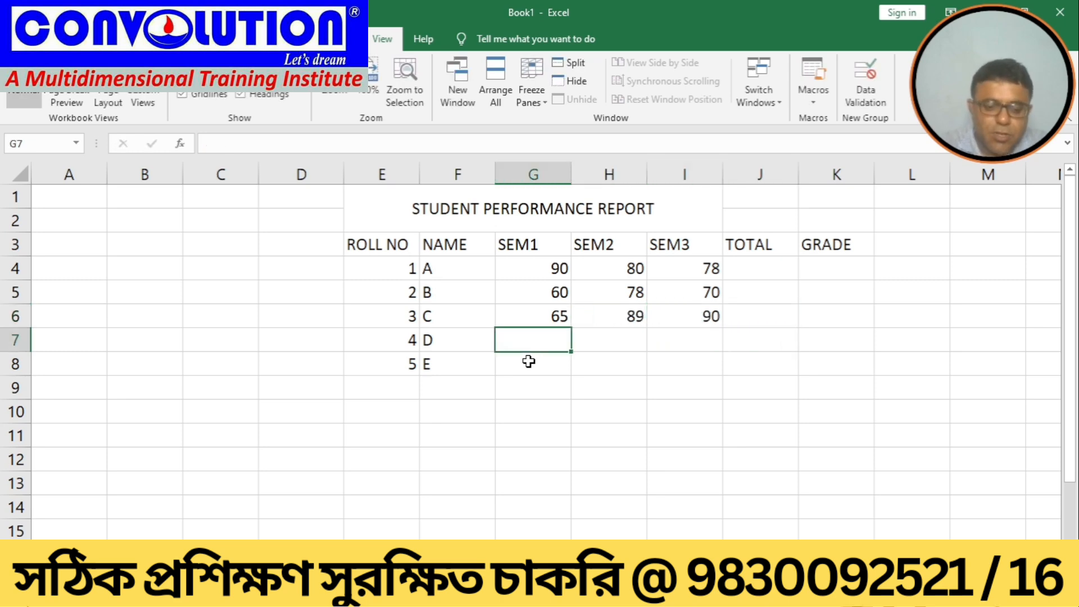
{"action": "type", "text": "50"}
{"action": "key", "text": "Tab"}
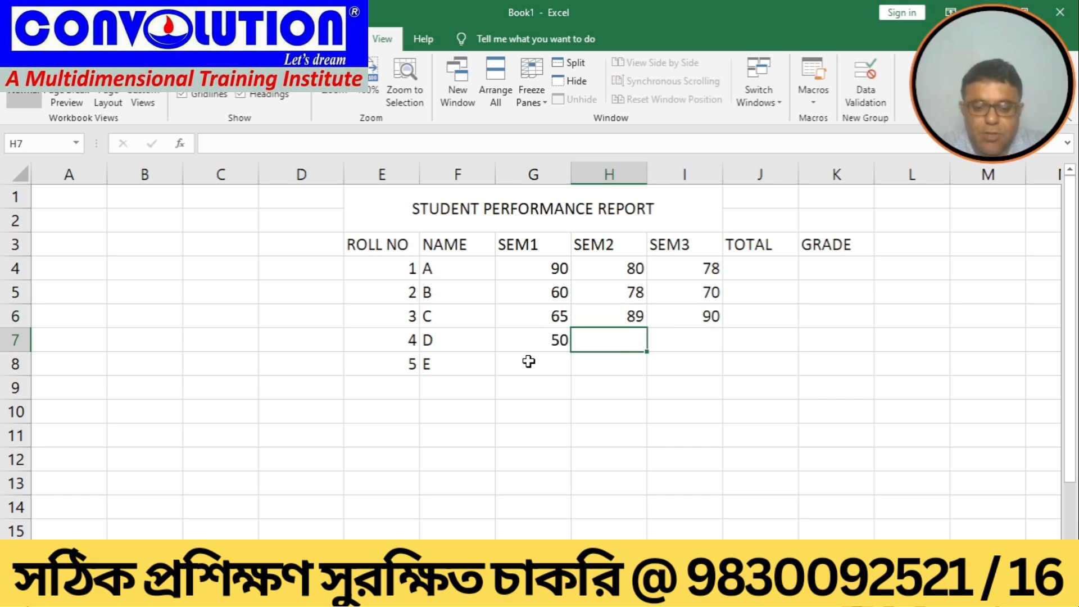
{"action": "type", "text": "60"}
{"action": "key", "text": "Tab"}
{"action": "type", "text": "5"}
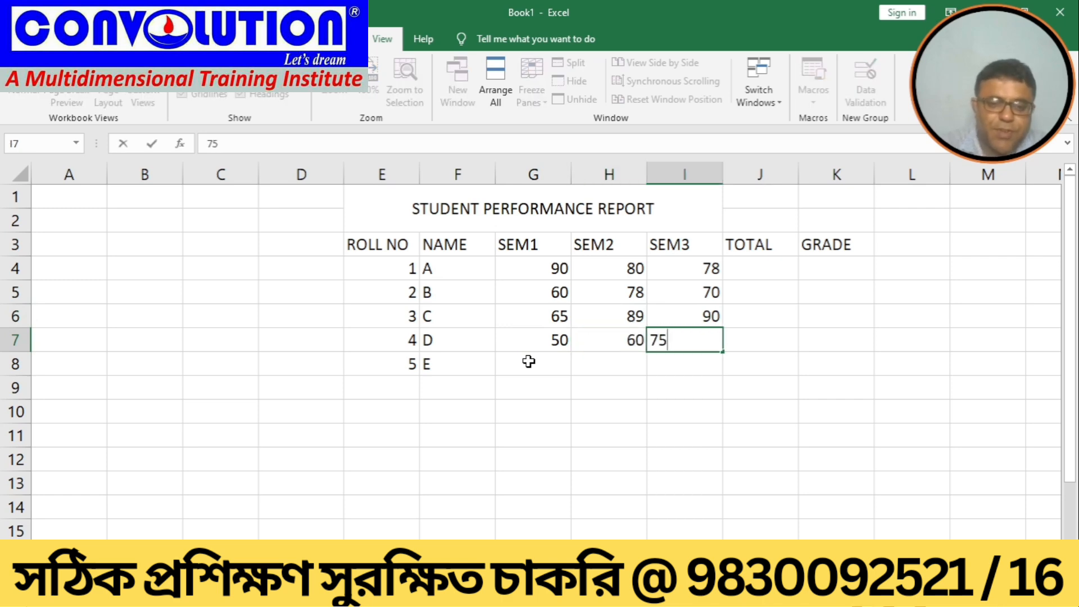
{"action": "key", "text": "Tab"}
Step: Enter student E's marks as 55, 80 and 78 for SEM1 to SEM3
{"action": "key", "text": "Return"}
{"action": "key", "text": "Left"}
{"action": "key", "text": "Left"}
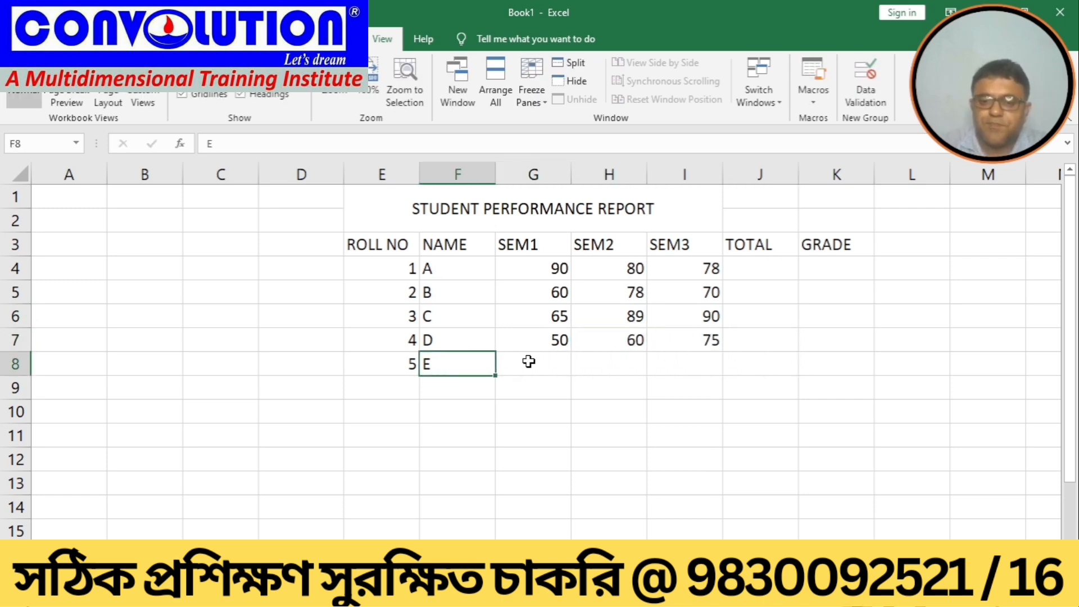
{"action": "key", "text": "Right"}
{"action": "type", "text": "40"}
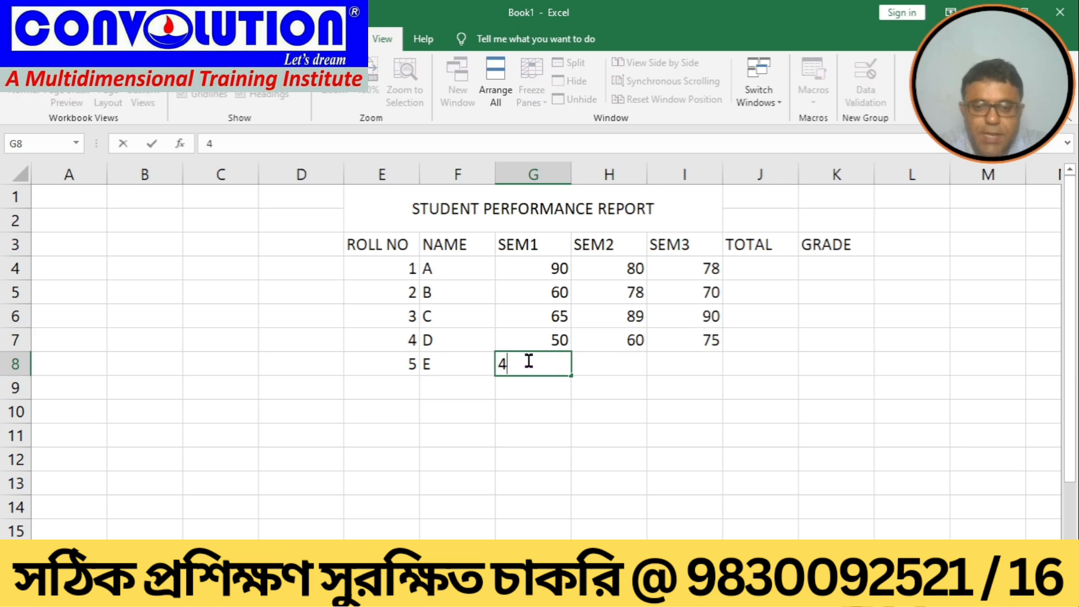
{"action": "key", "text": "BackSpace"}
{"action": "key", "text": "BackSpace"}
{"action": "type", "text": "55"}
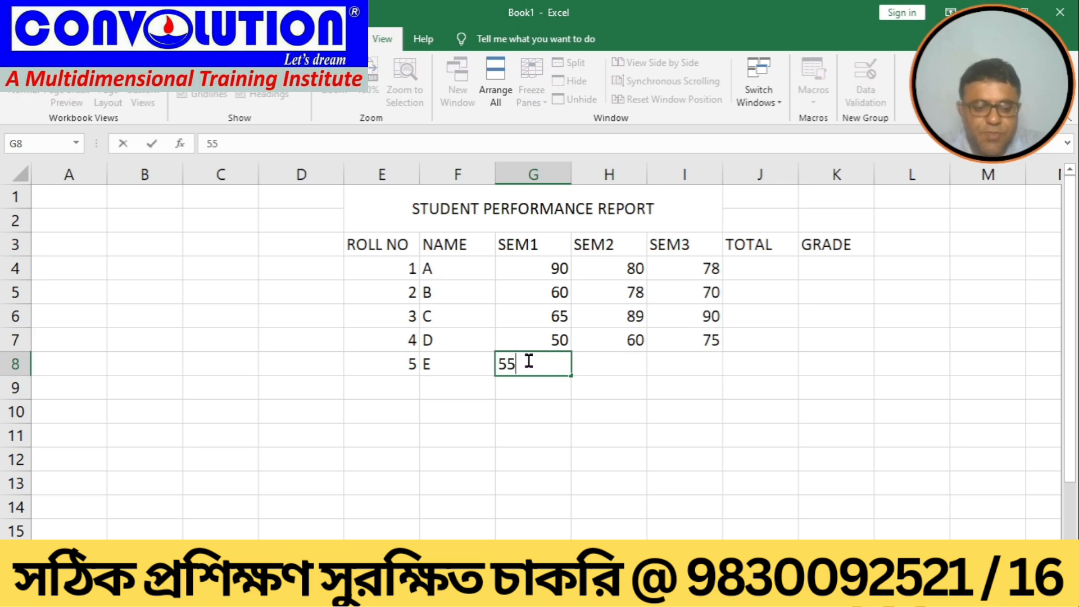
{"action": "key", "text": "Tab"}
{"action": "type", "text": "80"}
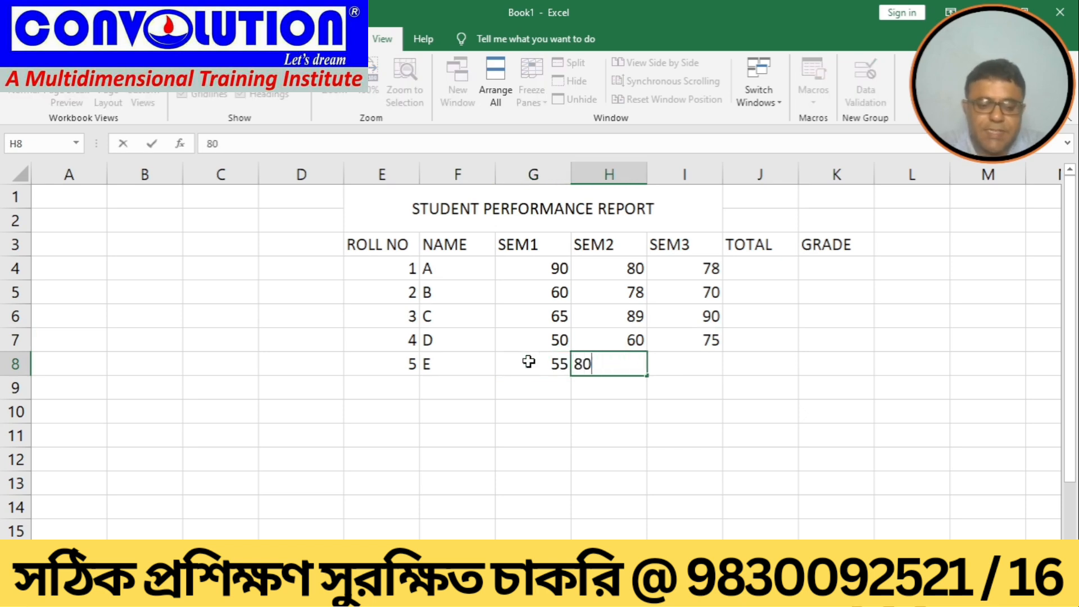
{"action": "key", "text": "Tab"}
{"action": "type", "text": "78"}
{"action": "key", "text": "Tab"}
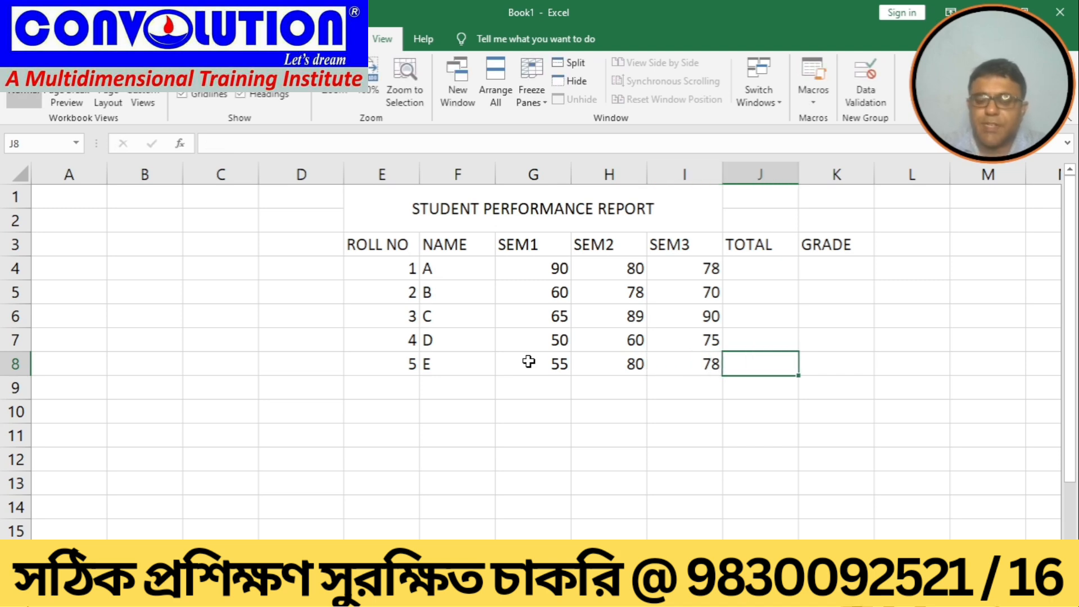
Step: Sum student A's SEM1 to SEM3 marks in the TOTAL column and fill the formula down for all five students
{"action": "left_click", "coordinate": [763, 268]}
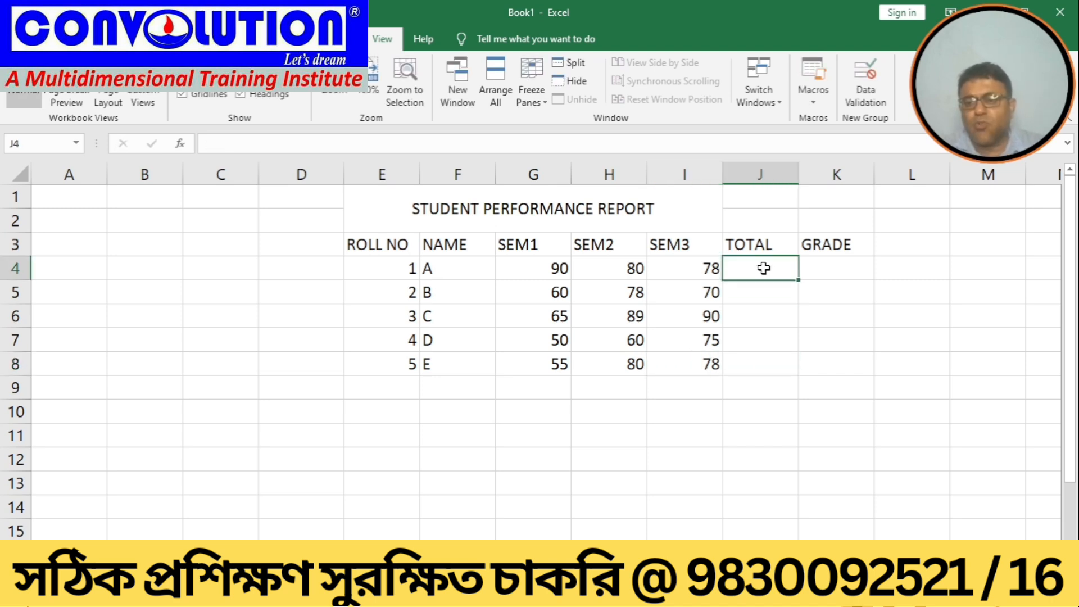
{"action": "type", "text": "=S"}
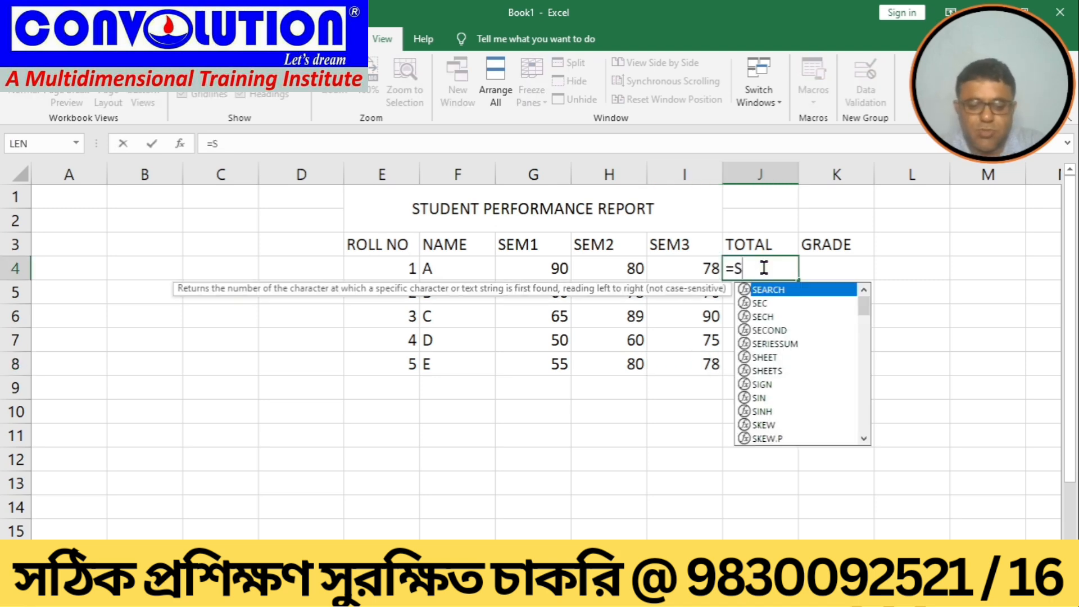
{"action": "type", "text": "UM("}
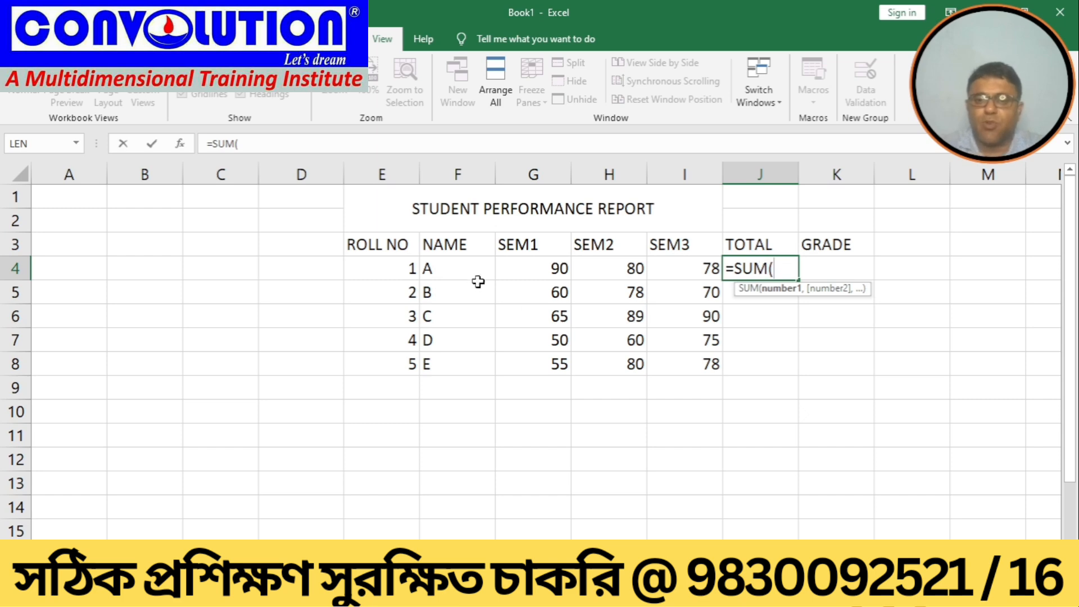
{"action": "left_click_drag", "start_coordinate": [522, 270], "coordinate": [662, 272]}
{"action": "type", "text": ")"}
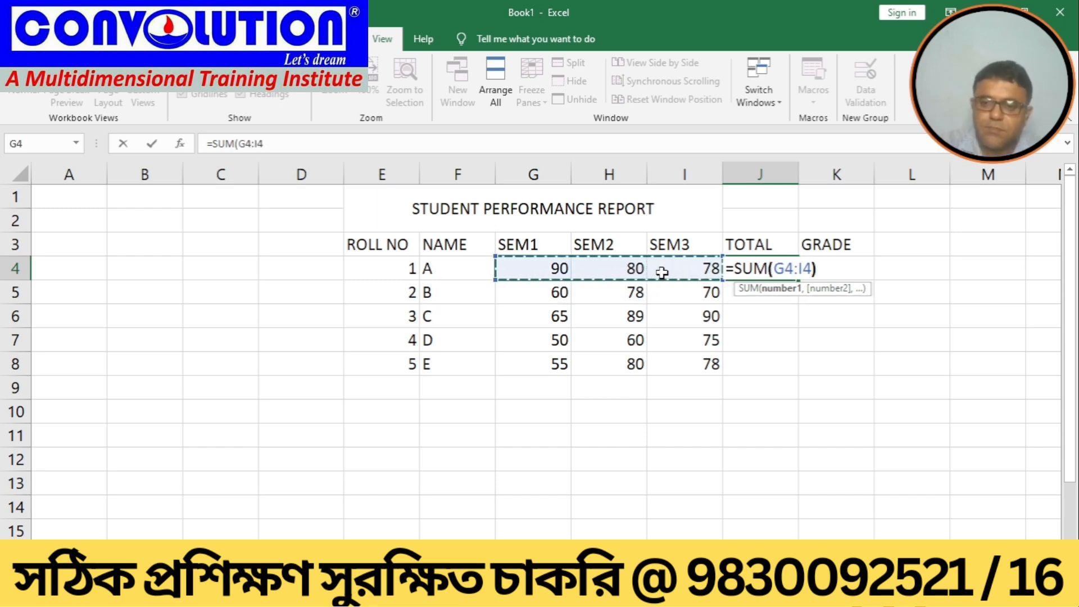
{"action": "key", "text": "Return"}
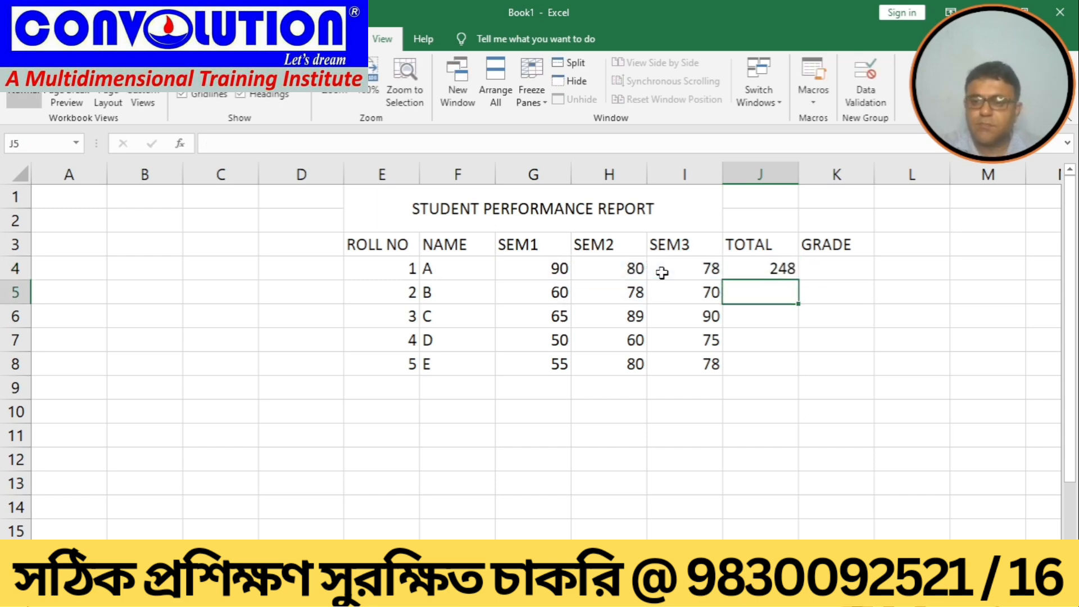
{"action": "left_click", "coordinate": [756, 268]}
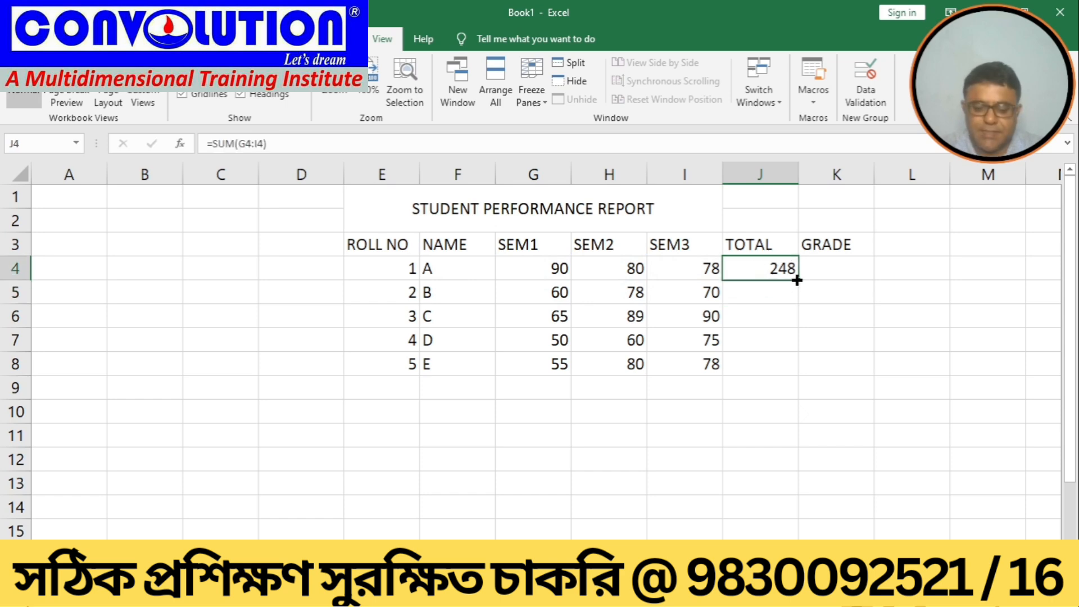
{"action": "left_click_drag", "start_coordinate": [797, 283], "coordinate": [784, 386]}
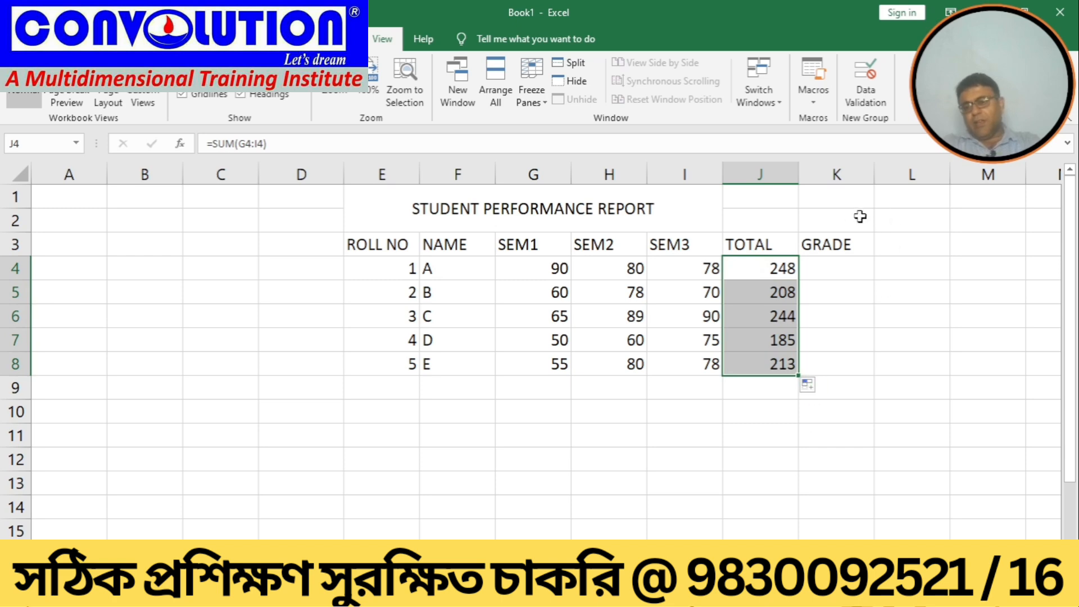
Step: Enter =IF(J4>=220,"Pass candidate","fail candidate") as student A's GRADE formula
{"action": "left_click", "coordinate": [840, 272]}
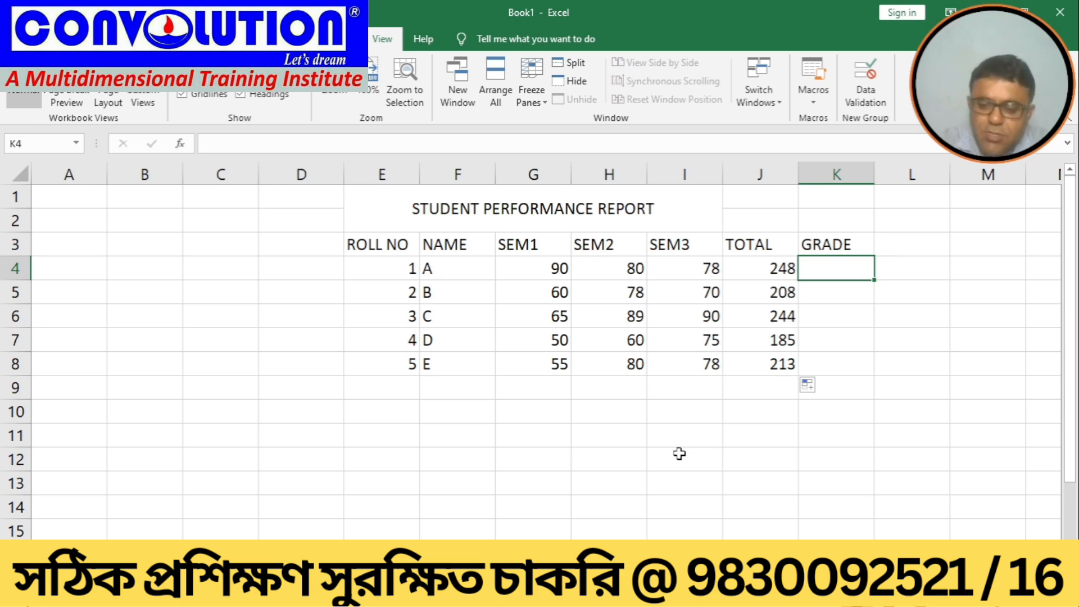
{"action": "type", "text": "=IF"}
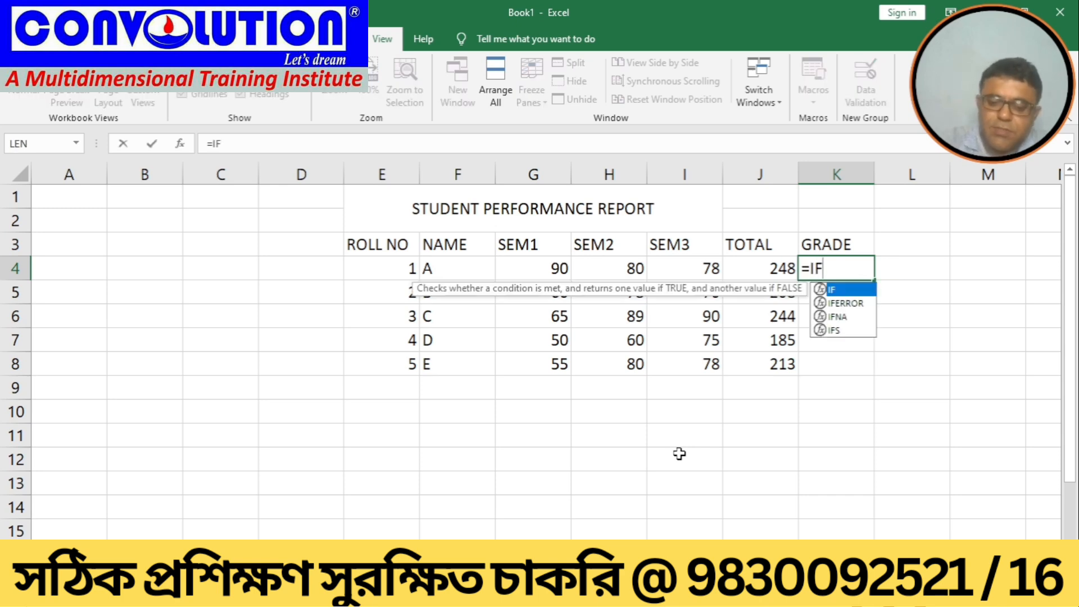
{"action": "type", "text": "("}
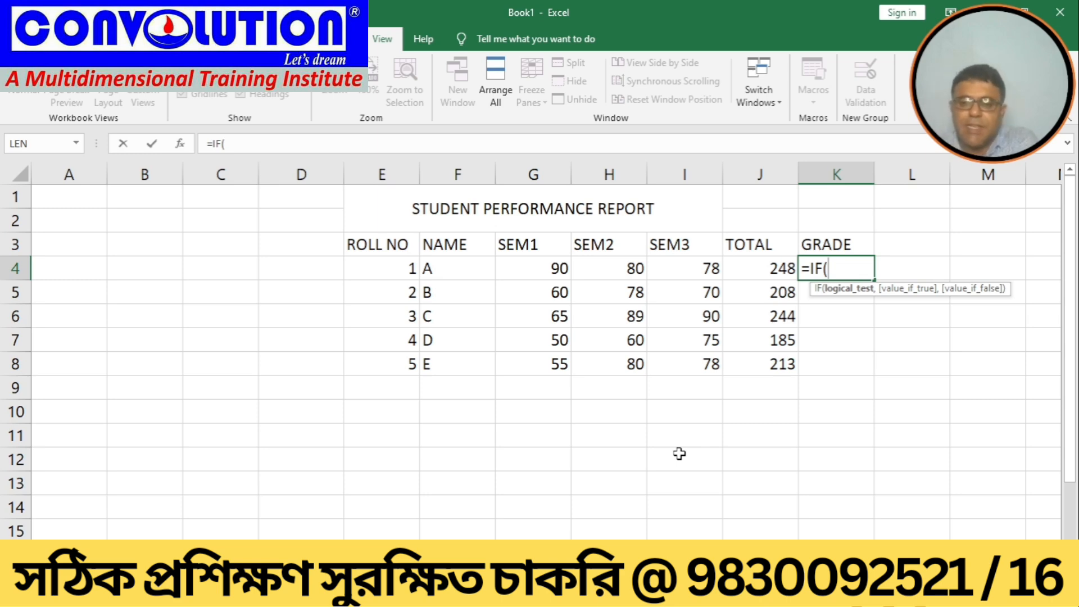
{"action": "left_click", "coordinate": [767, 269]}
{"action": "type", "text": ">="}
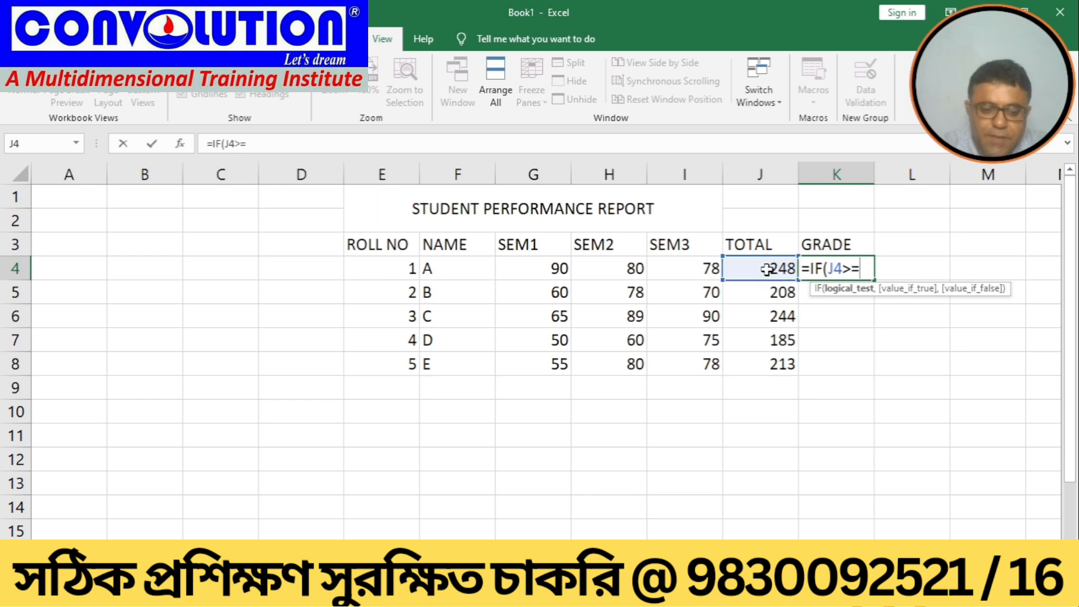
{"action": "type", "text": "220"}
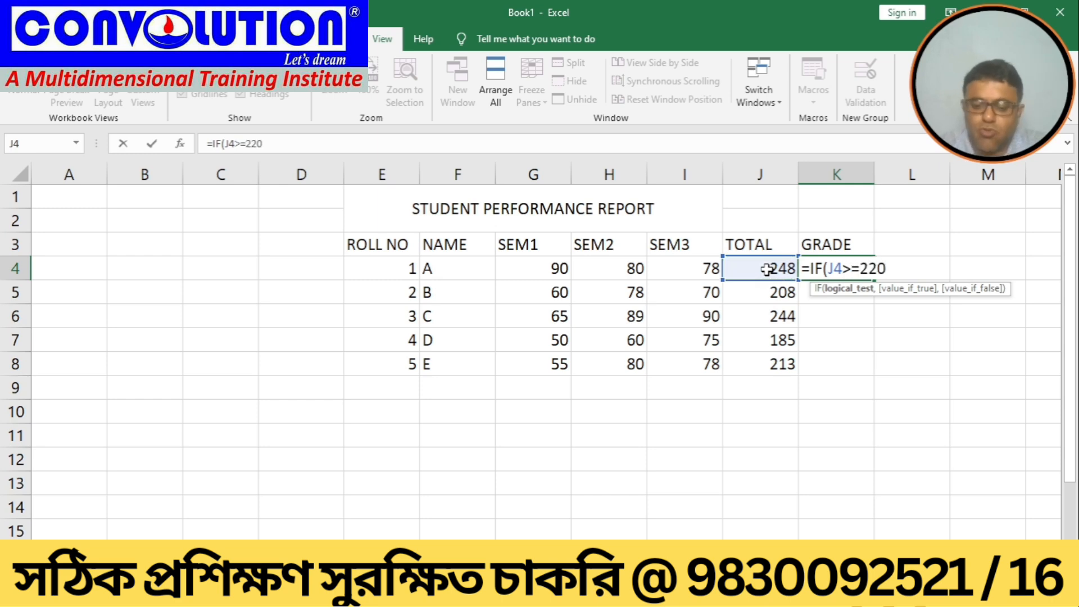
{"action": "type", "text": ",\"P"}
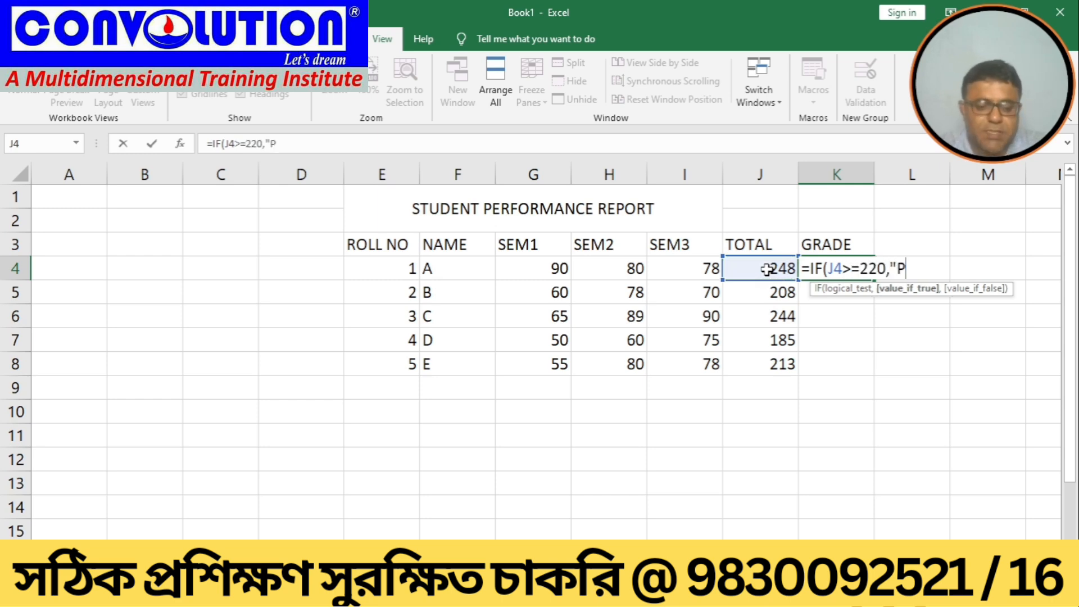
{"action": "type", "text": "ss"}
{"action": "key", "text": "BackSpace"}
{"action": "key", "text": "BackSpace"}
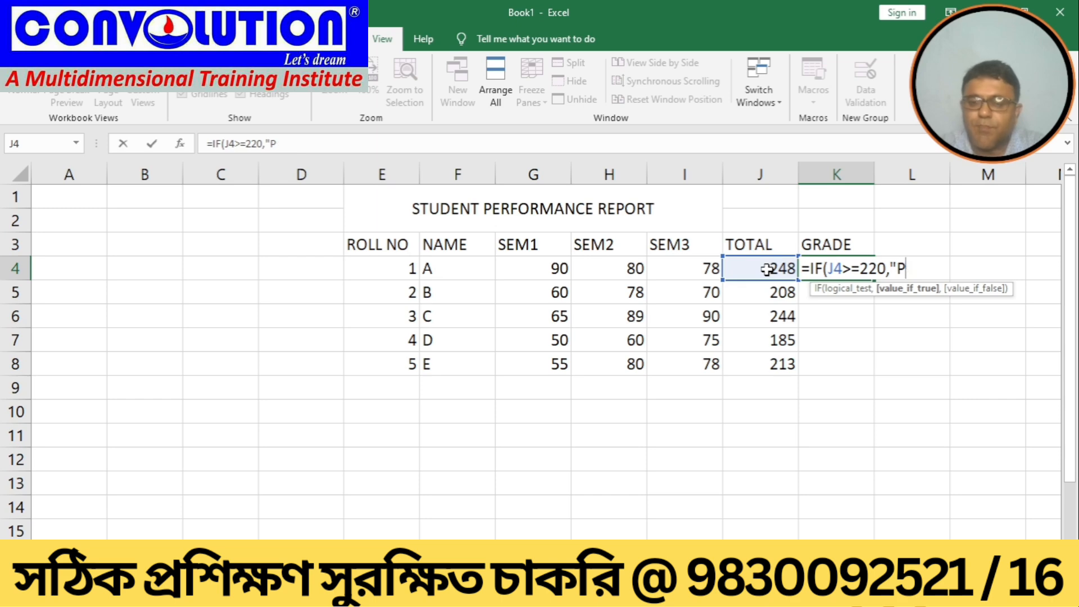
{"action": "type", "text": "ass cand"}
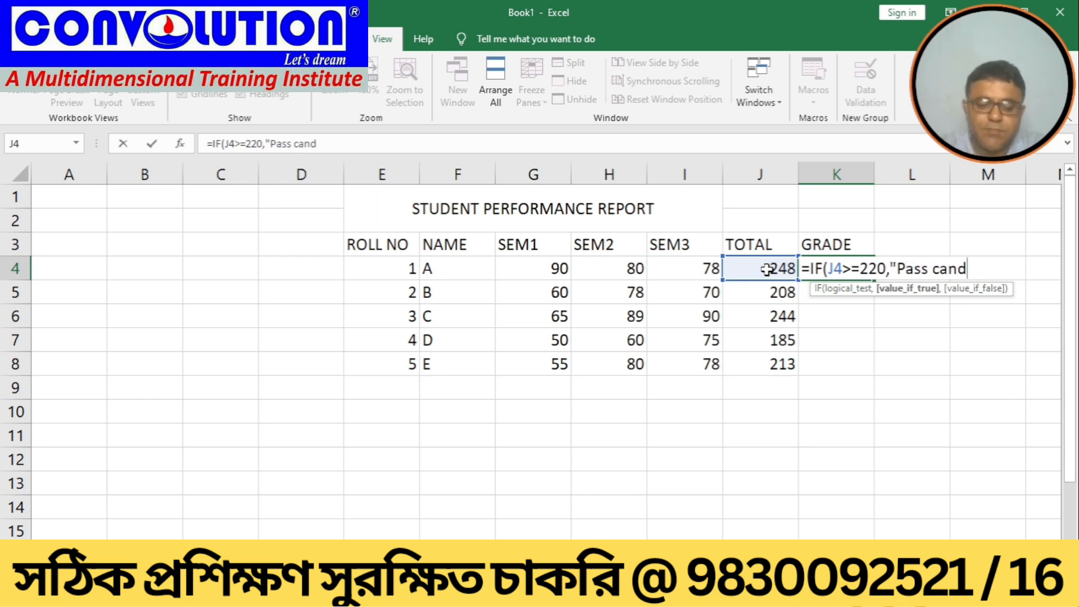
{"action": "type", "text": "idate"}
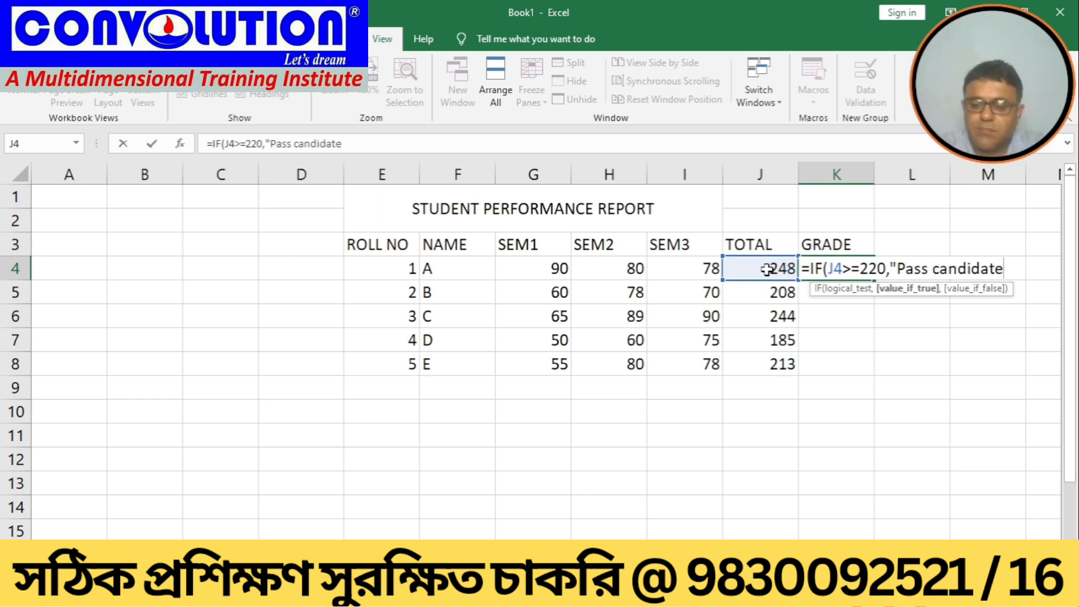
{"action": "type", "text": "\""}
{"action": "type", "text": ",\"fa"}
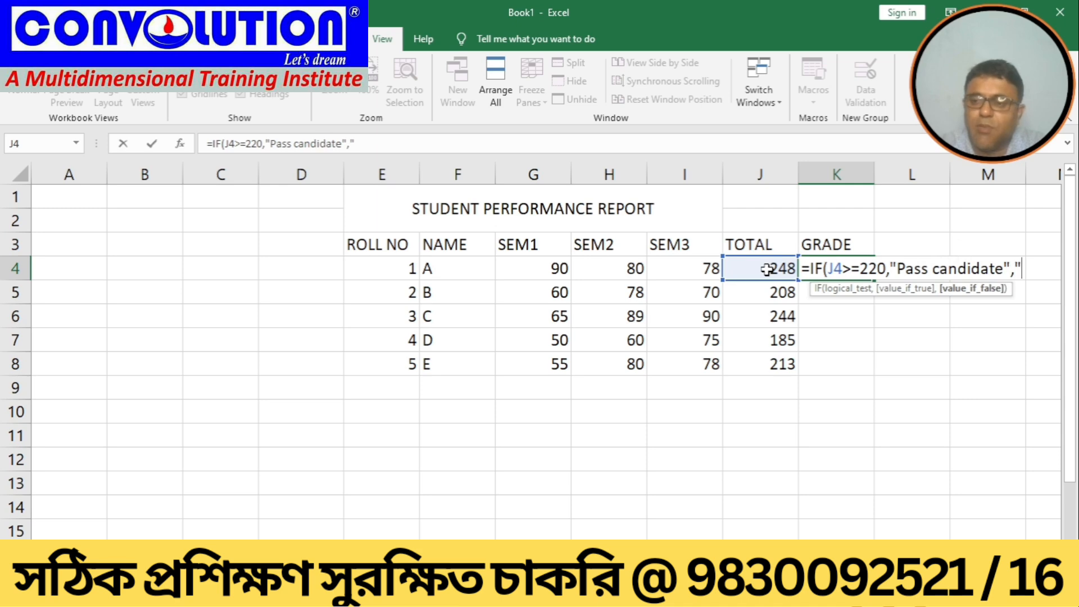
{"action": "type", "text": "il "}
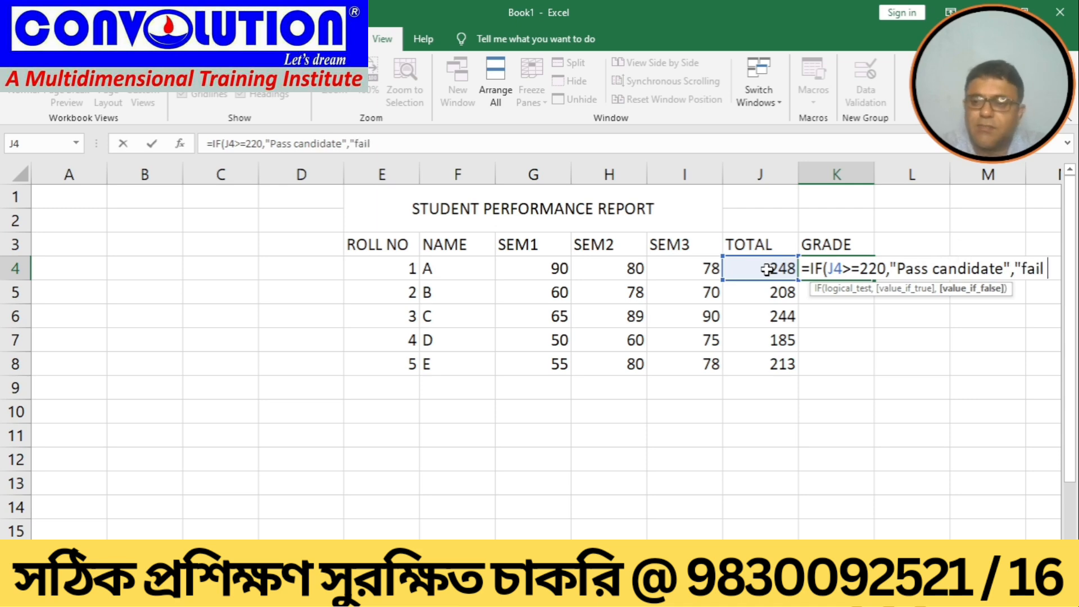
{"action": "type", "text": "candidate"}
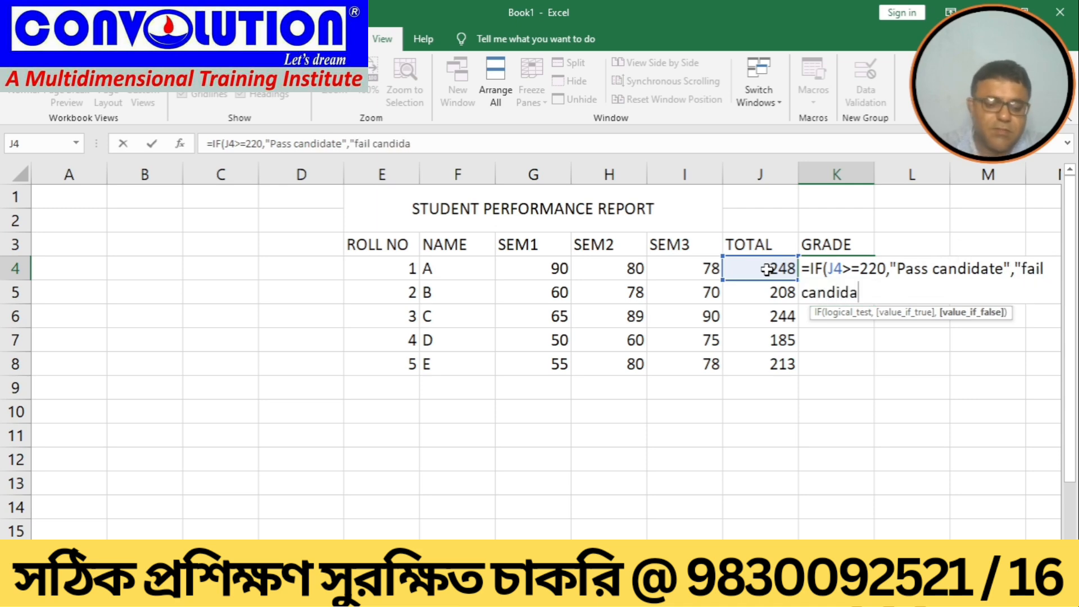
{"action": "type", "text": "\""}
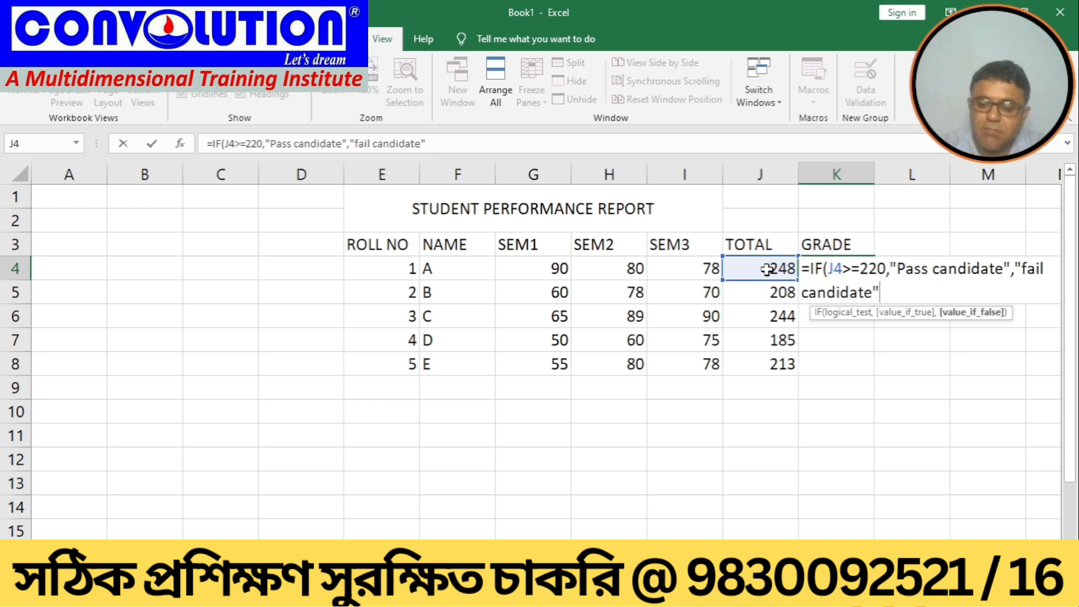
{"action": "type", "text": ")"}
{"action": "key", "text": "Return"}
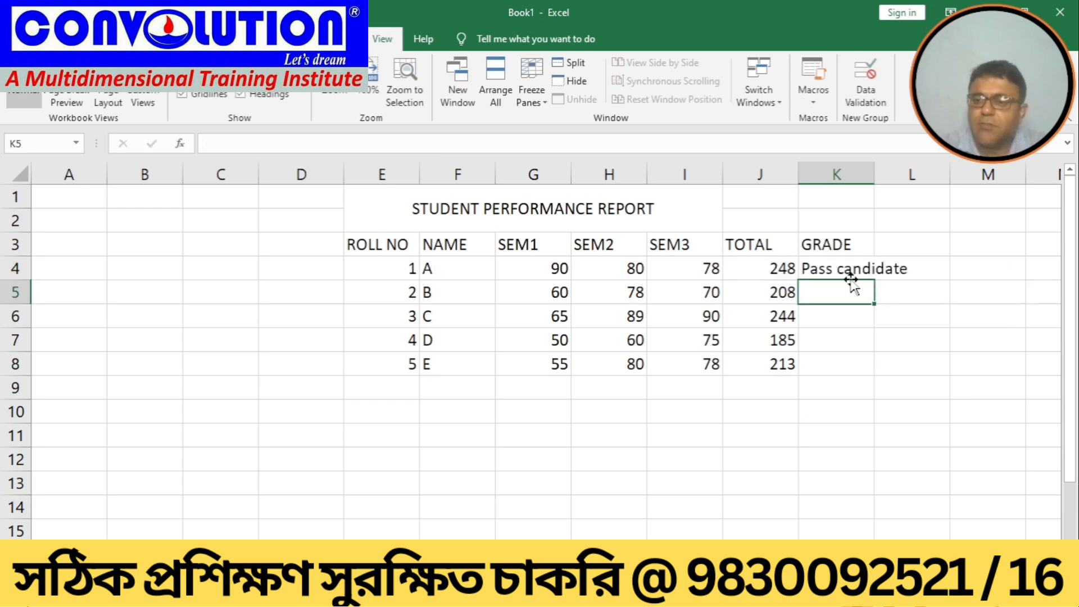
Step: Autofit the GRADE column width and fill the grade formula down to student E's row
{"action": "double_click", "coordinate": [876, 169]}
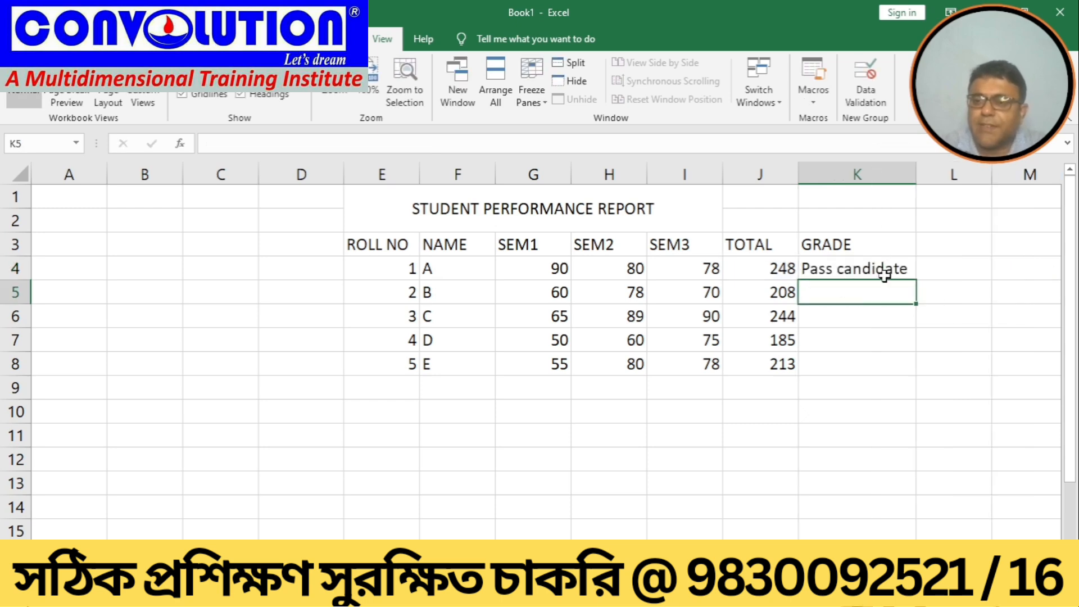
{"action": "left_click", "coordinate": [898, 270]}
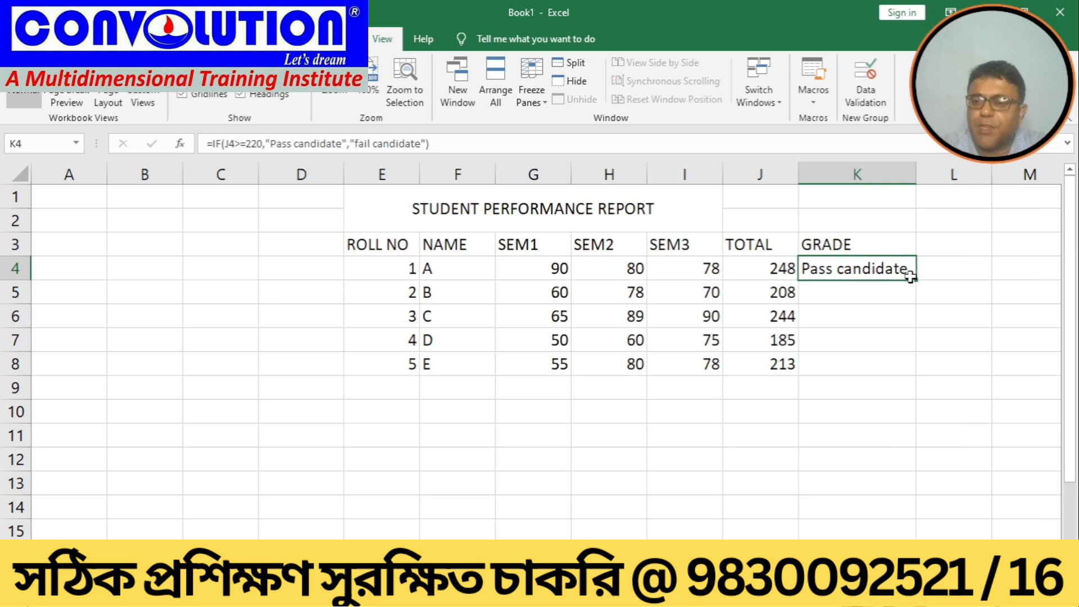
{"action": "left_click_drag", "start_coordinate": [913, 279], "coordinate": [913, 366]}
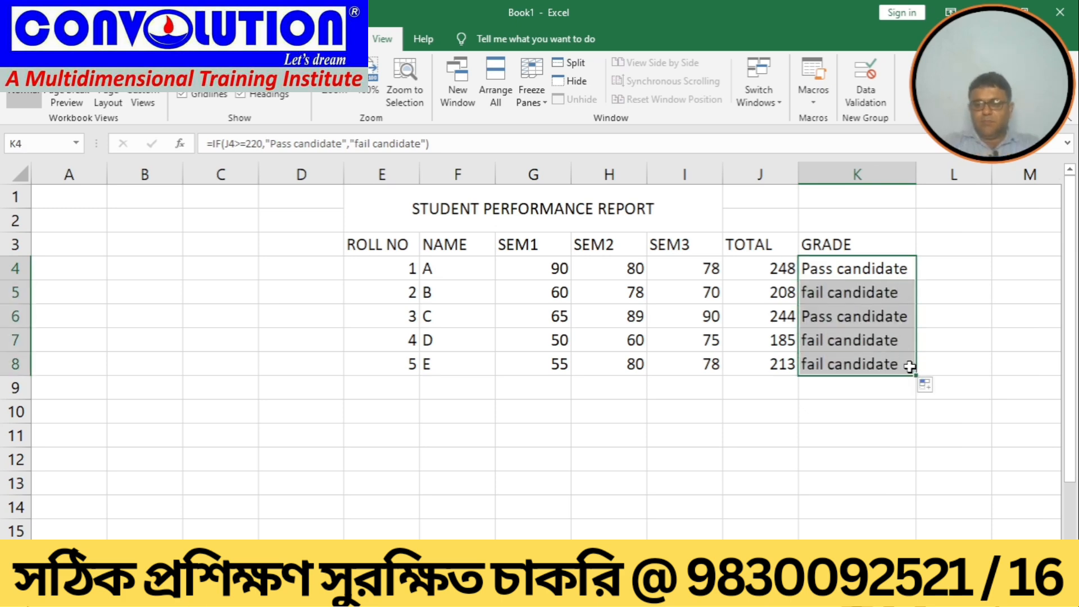
{"action": "left_click", "coordinate": [824, 444]}
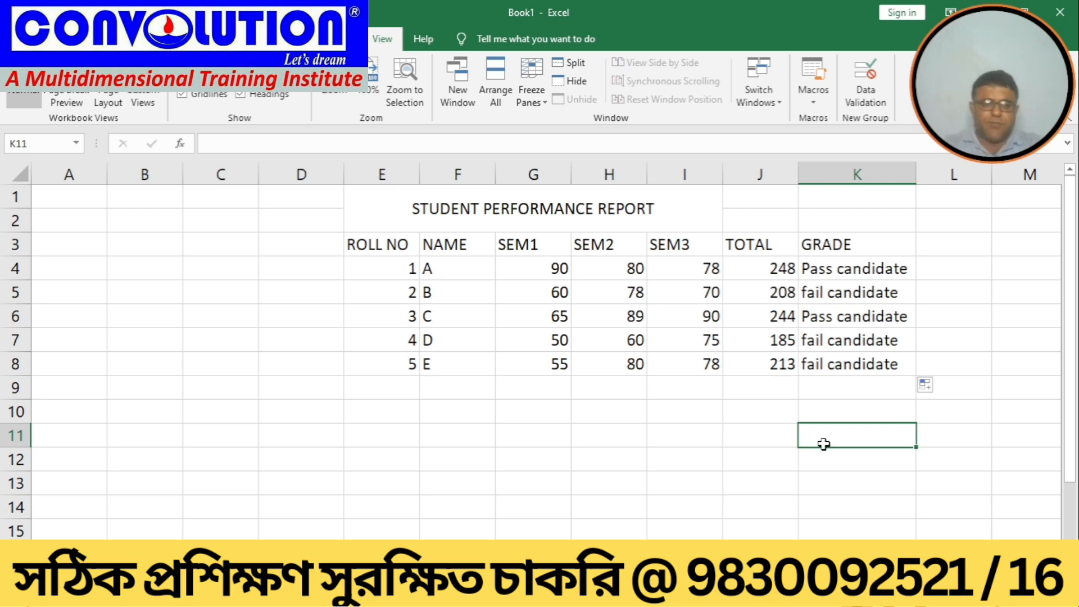
Step: Start saving the workbook with Save As in the Desktop folder
{"action": "left_click", "coordinate": [17, 39]}
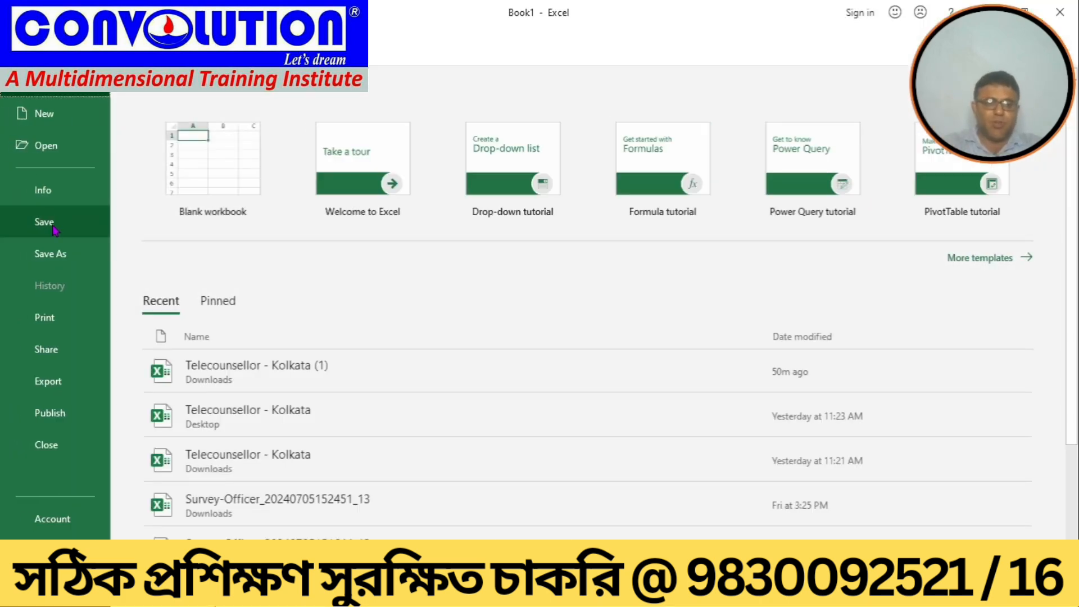
{"action": "left_click", "coordinate": [55, 254]}
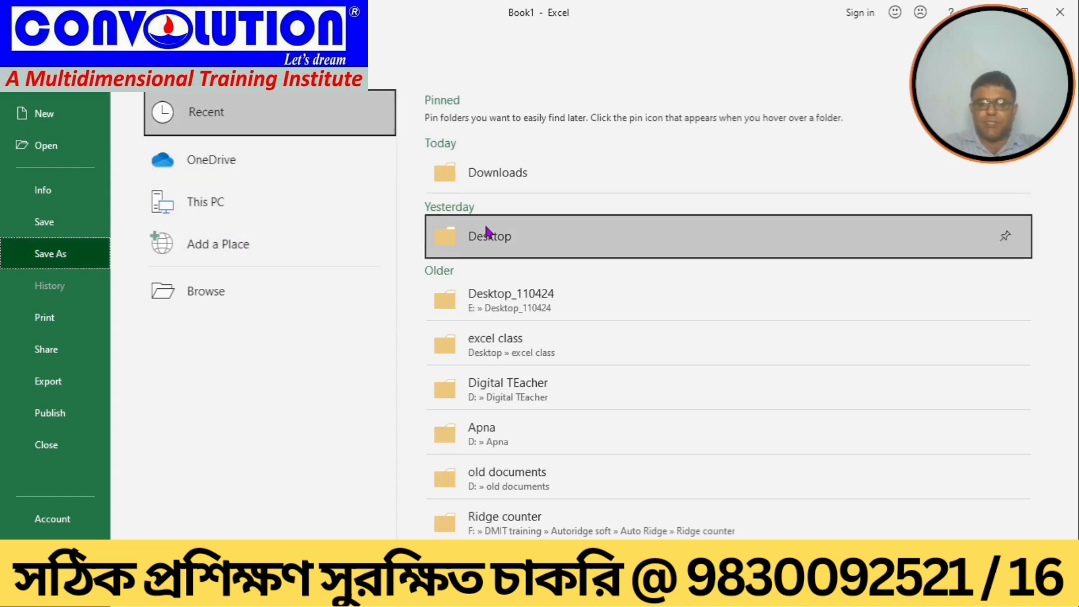
{"action": "left_click", "coordinate": [466, 248]}
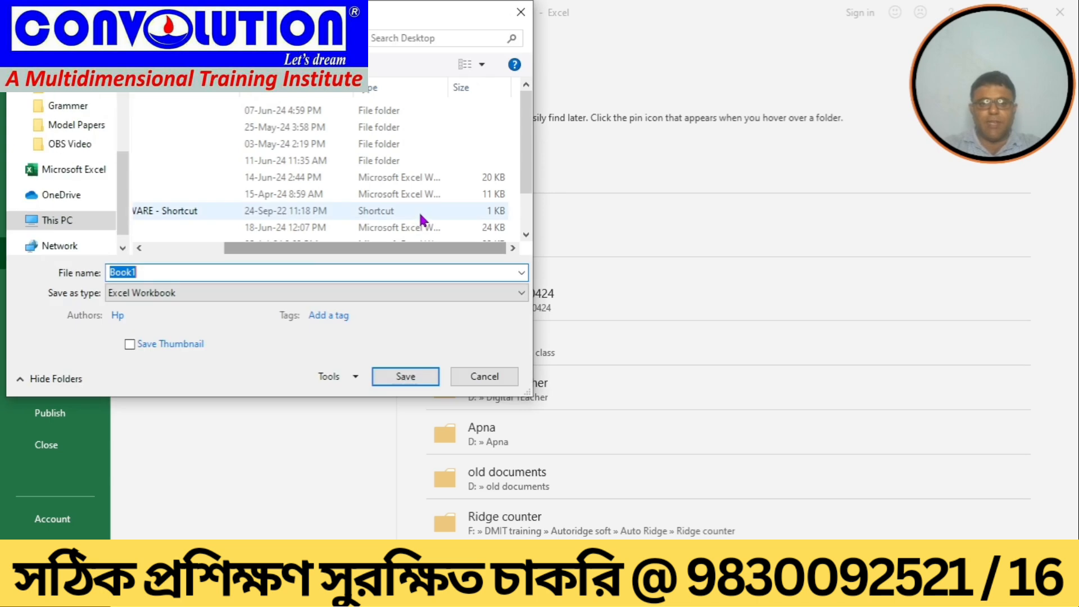
{"action": "key", "text": "Right"}
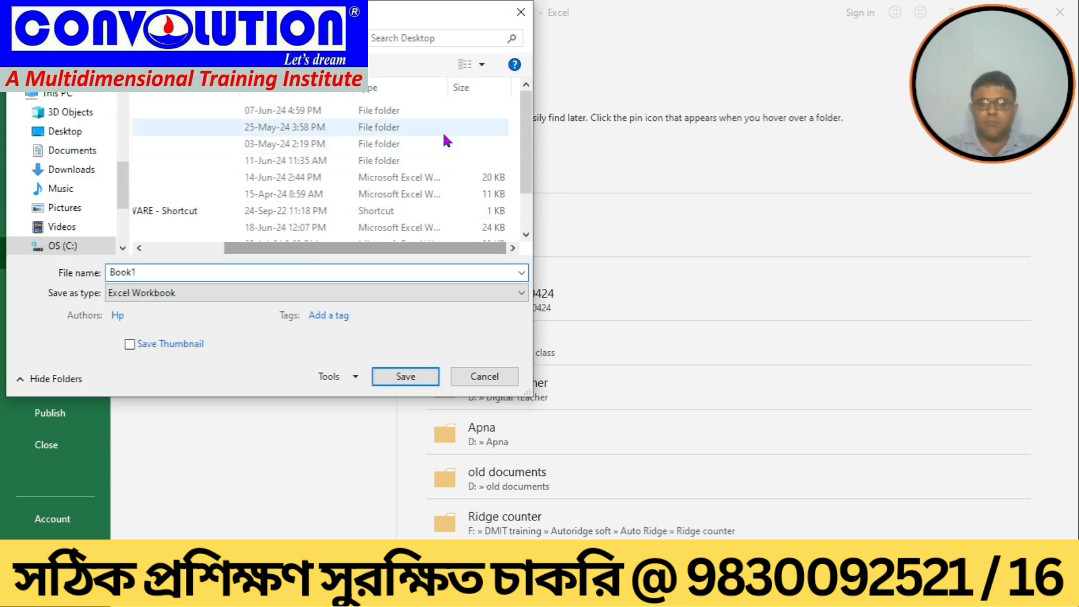
Step: Create a new folder in the Desktop location of the save dialog
{"action": "right_click", "coordinate": [443, 135]}
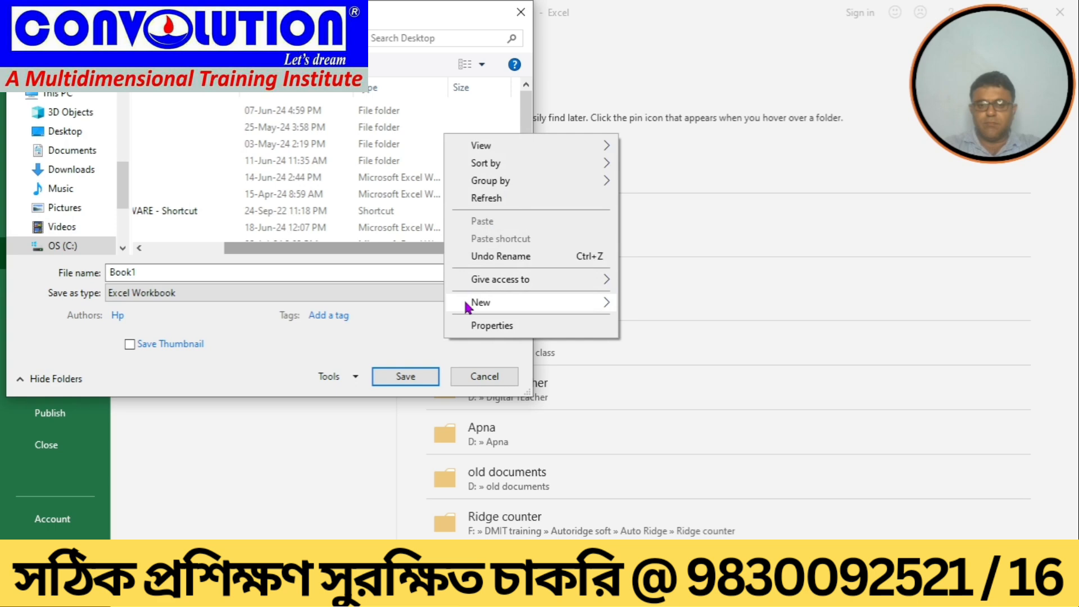
{"action": "mouse_move", "coordinate": [466, 303]}
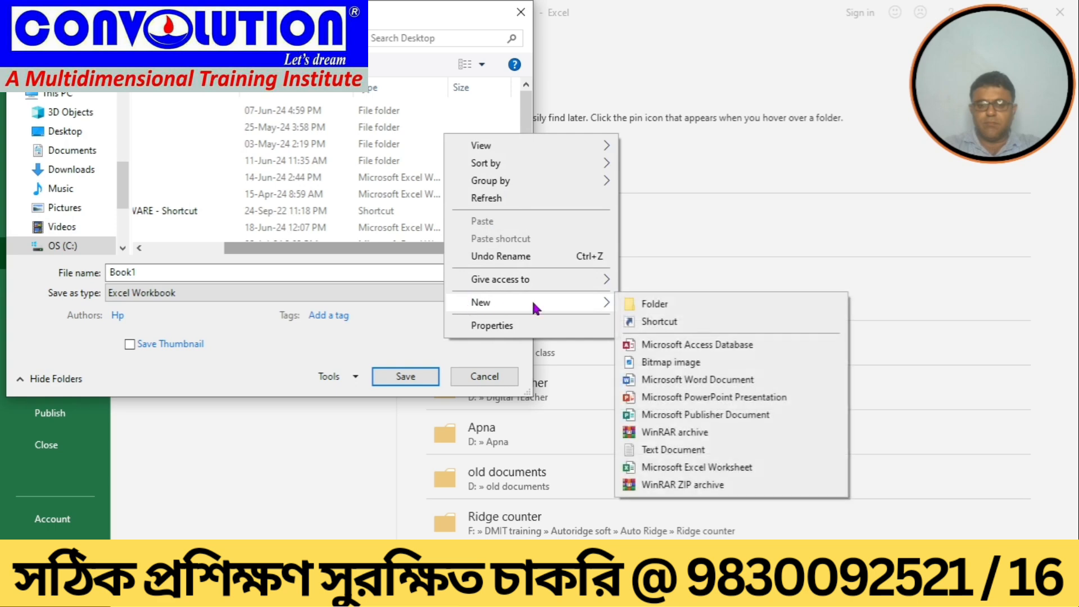
{"action": "left_click", "coordinate": [642, 302]}
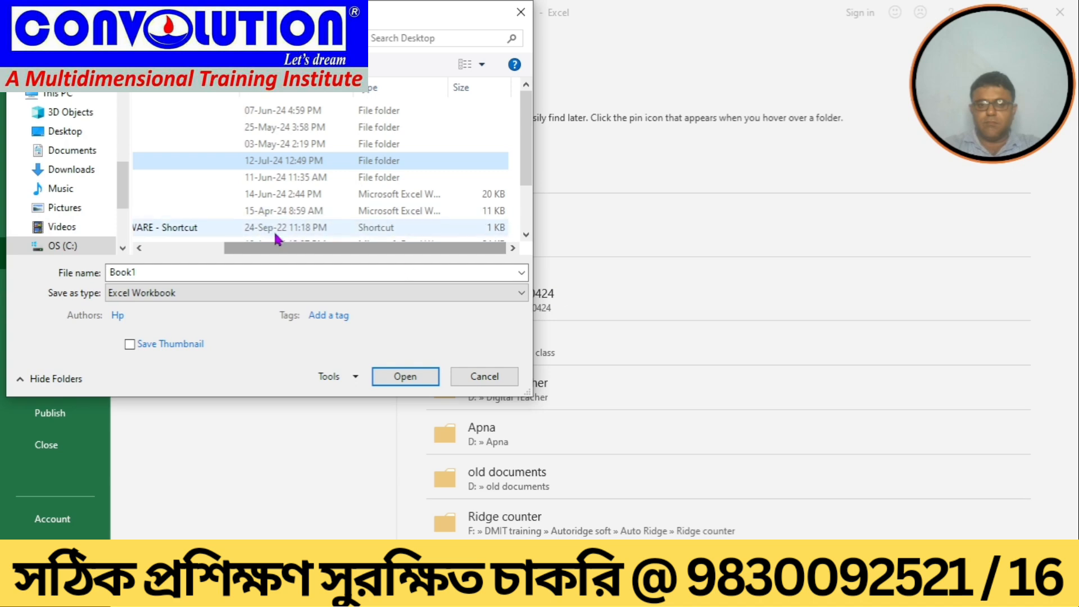
Step: Rename the new folder to "Excel file" and open it as the save location
{"action": "left_click_drag", "start_coordinate": [283, 251], "coordinate": [132, 247]}
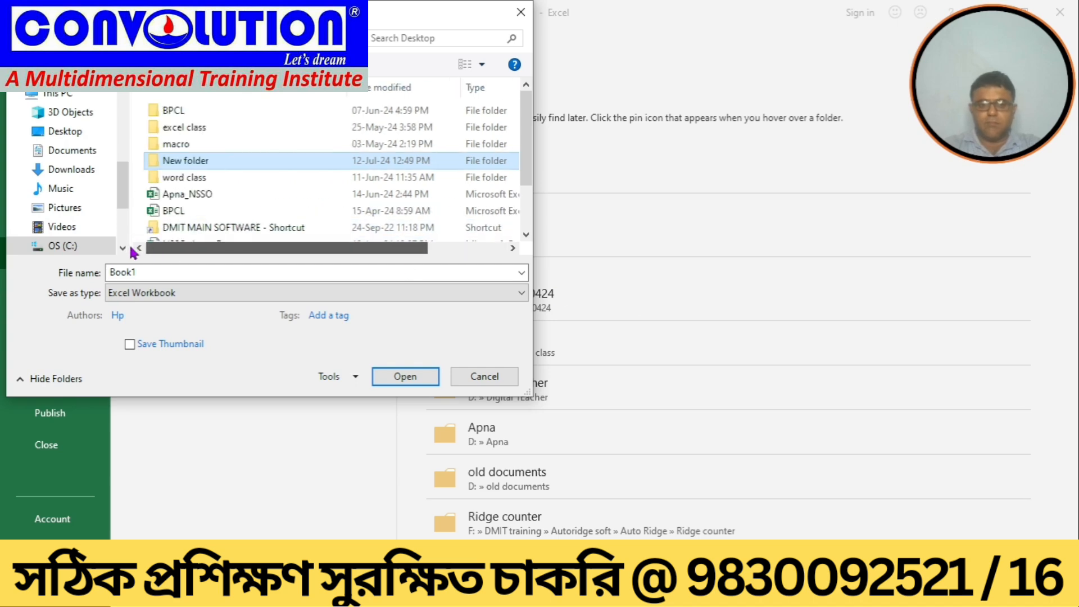
{"action": "right_click", "coordinate": [176, 164]}
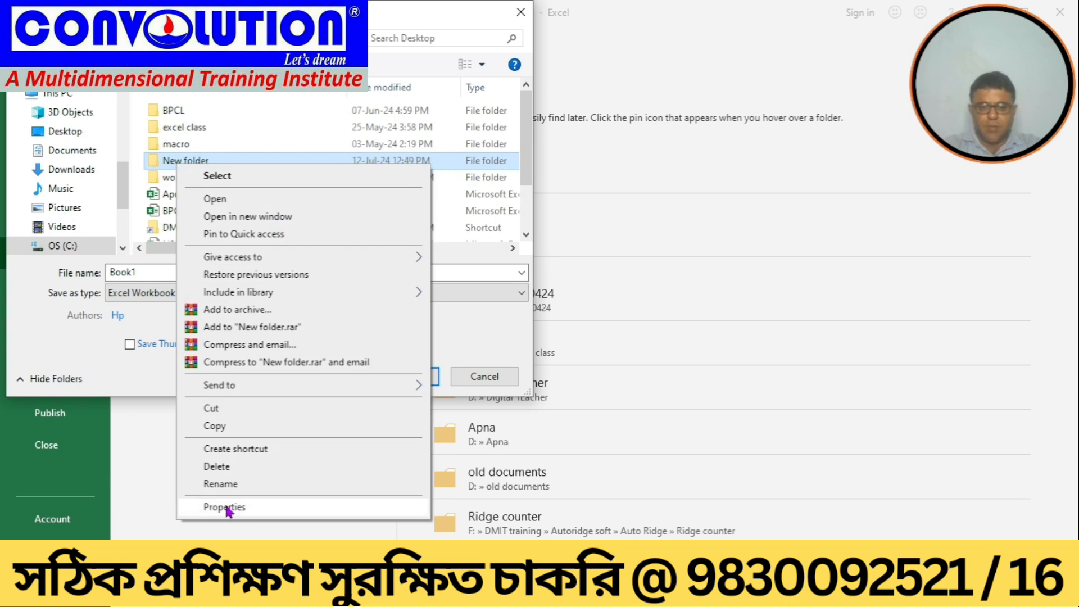
{"action": "left_click", "coordinate": [231, 485]}
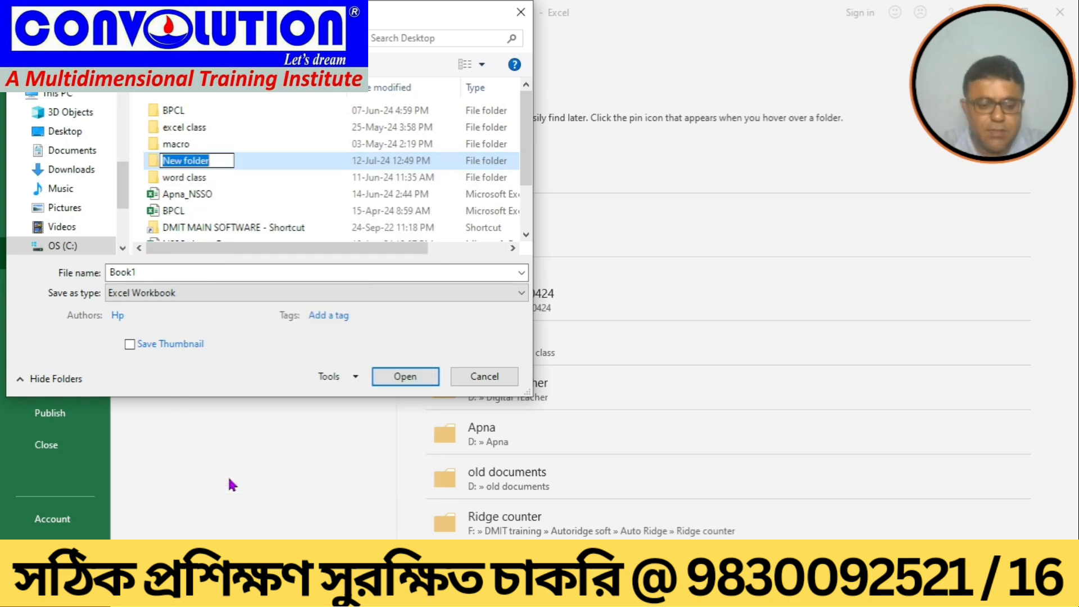
{"action": "type", "text": "excel"}
{"action": "key", "text": "BackSpace"}
{"action": "key", "text": "BackSpace"}
{"action": "key", "text": "BackSpace"}
{"action": "key", "text": "BackSpace"}
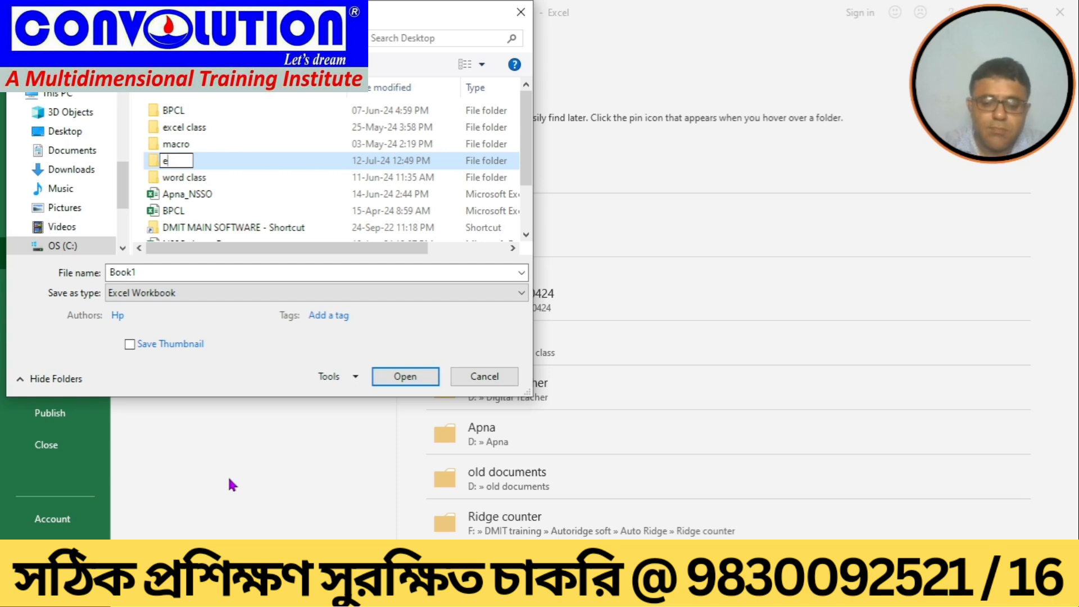
{"action": "key", "text": "BackSpace"}
{"action": "type", "text": "Exc"}
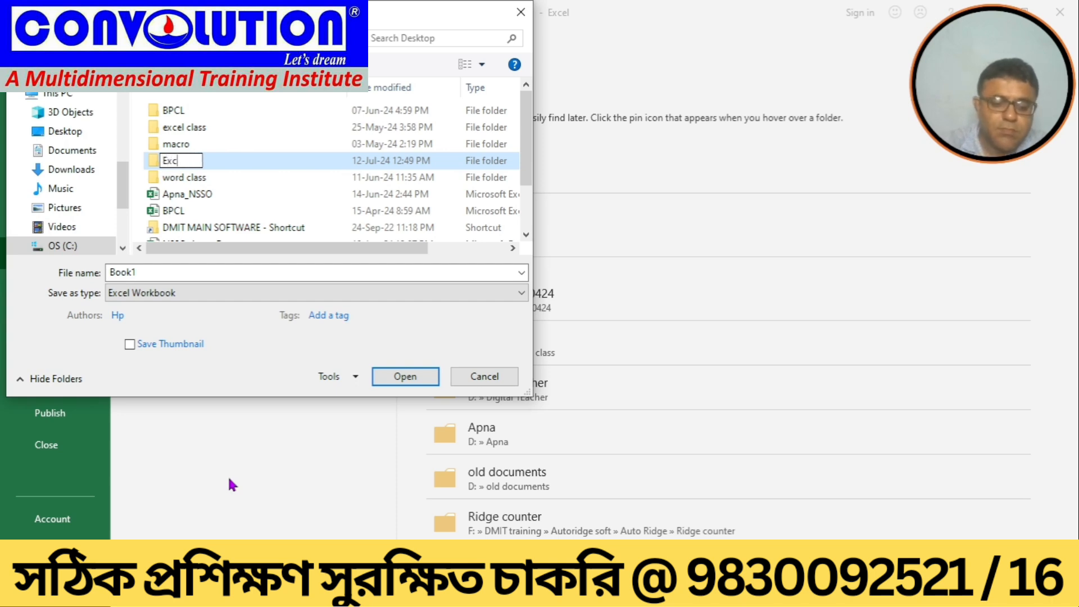
{"action": "type", "text": "el file"}
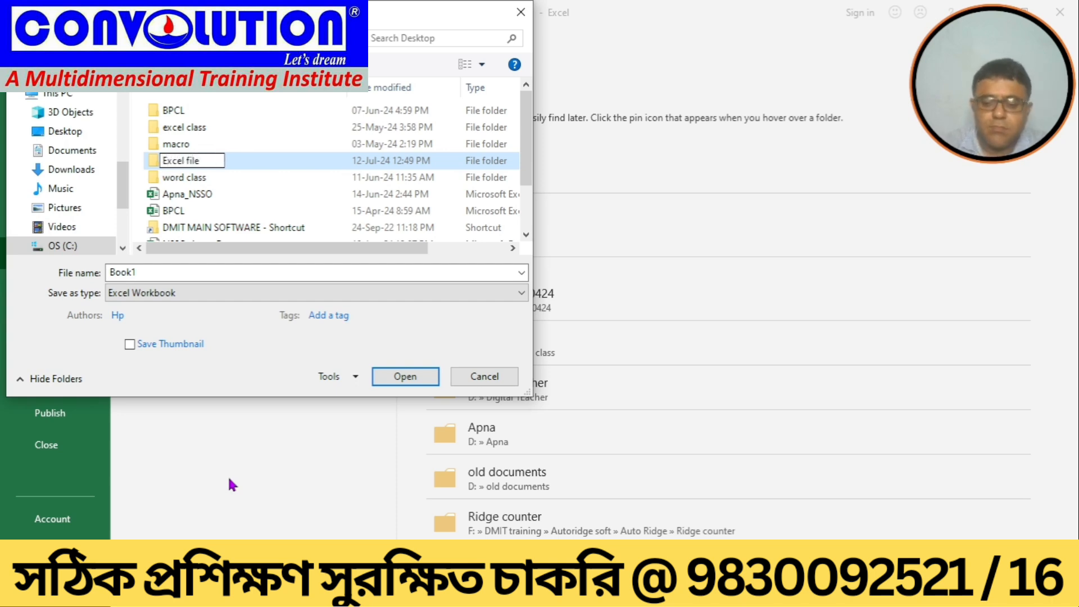
{"action": "key", "text": "Return"}
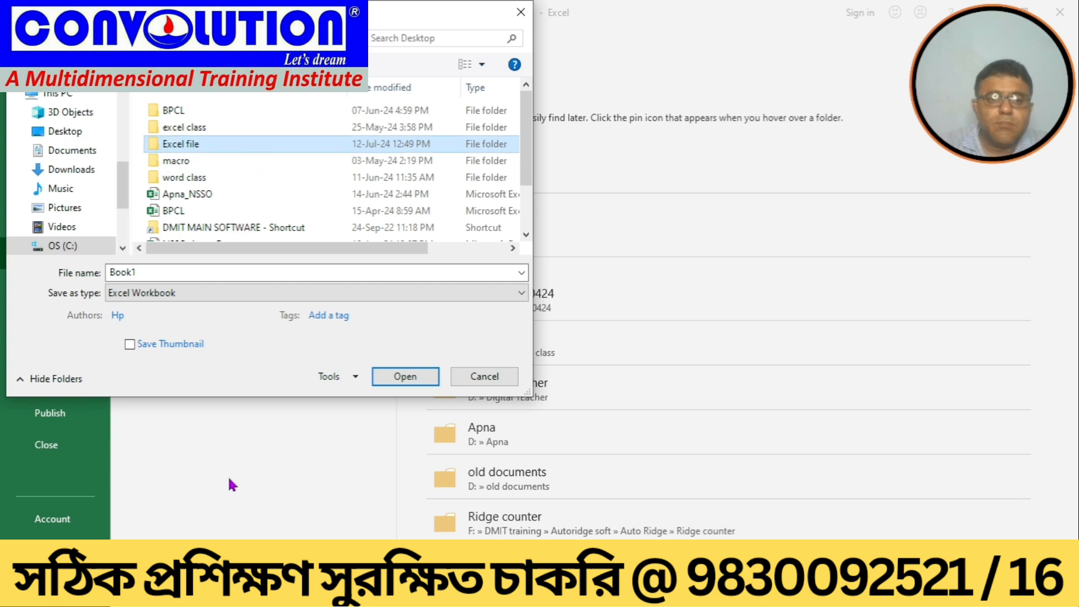
{"action": "key", "text": "Return"}
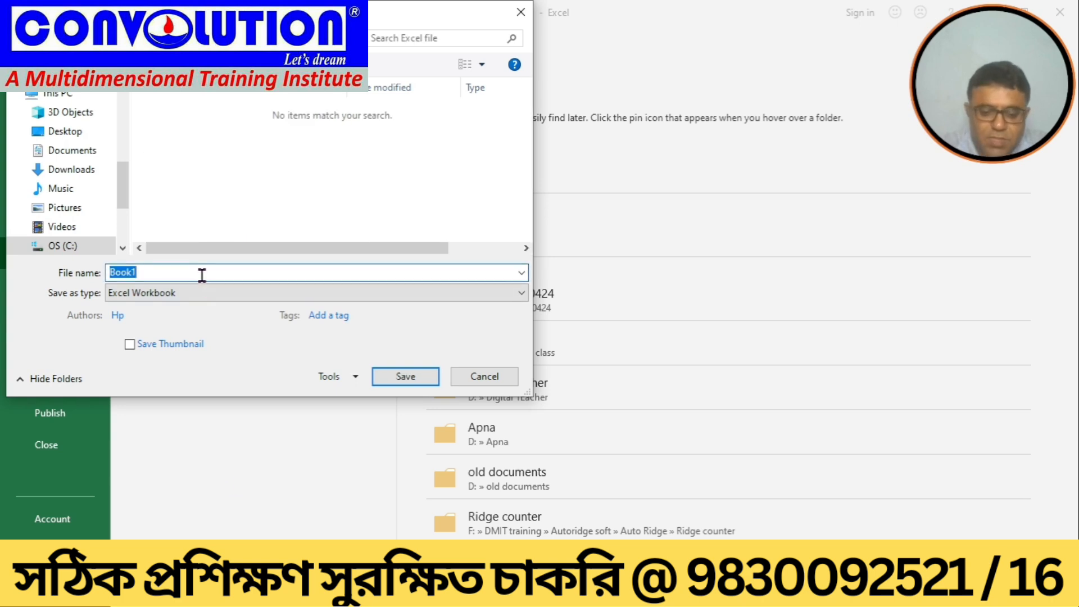
Step: Set the file name to protect
{"action": "type", "text": "pr"}
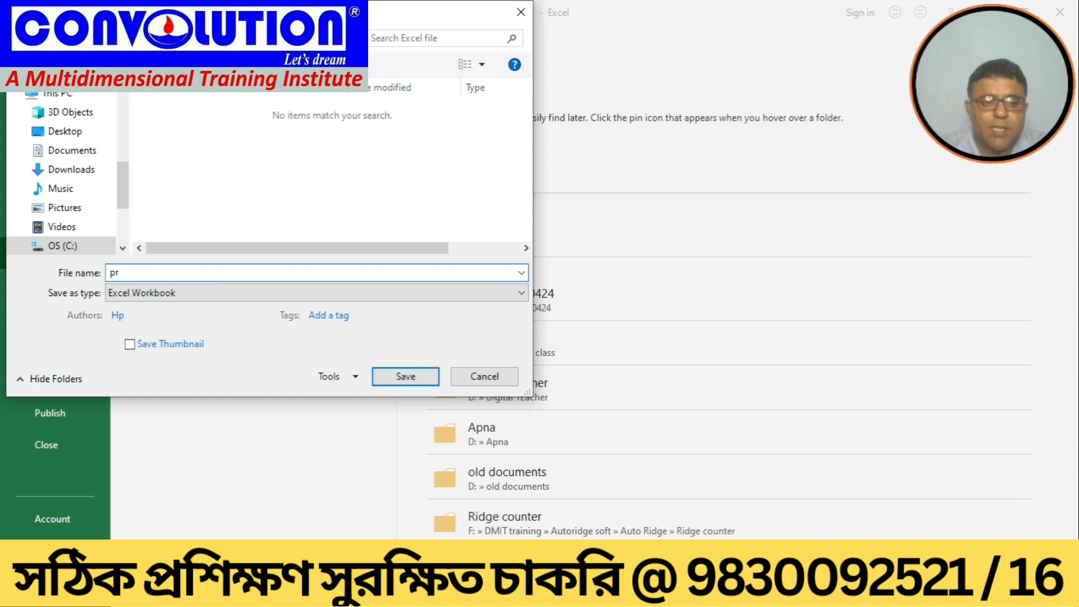
{"action": "key", "text": "BackSpace"}
{"action": "key", "text": "BackSpace"}
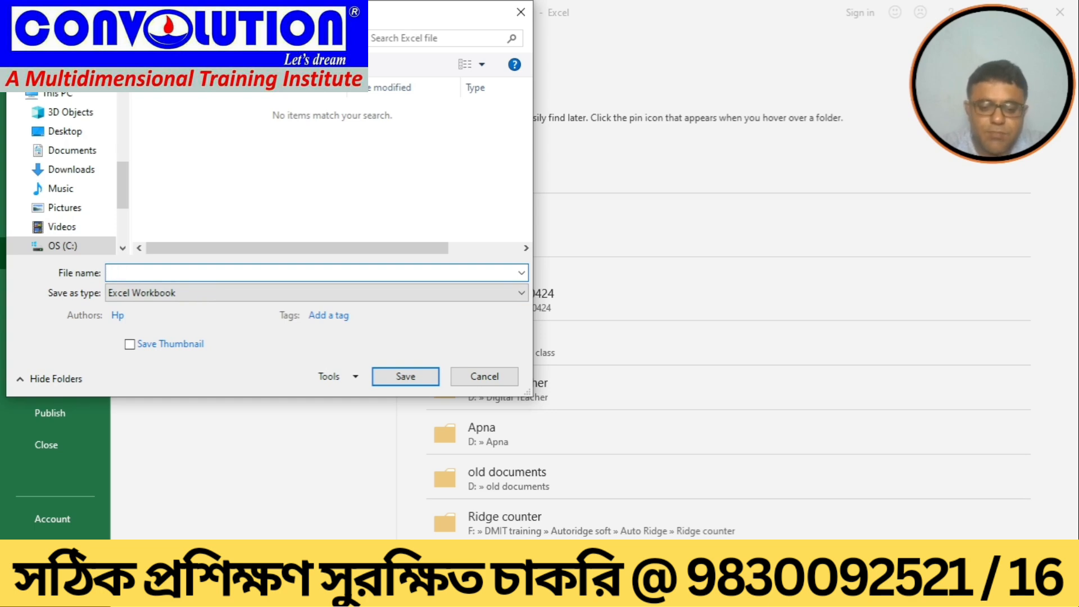
{"action": "type", "text": "progtec"}
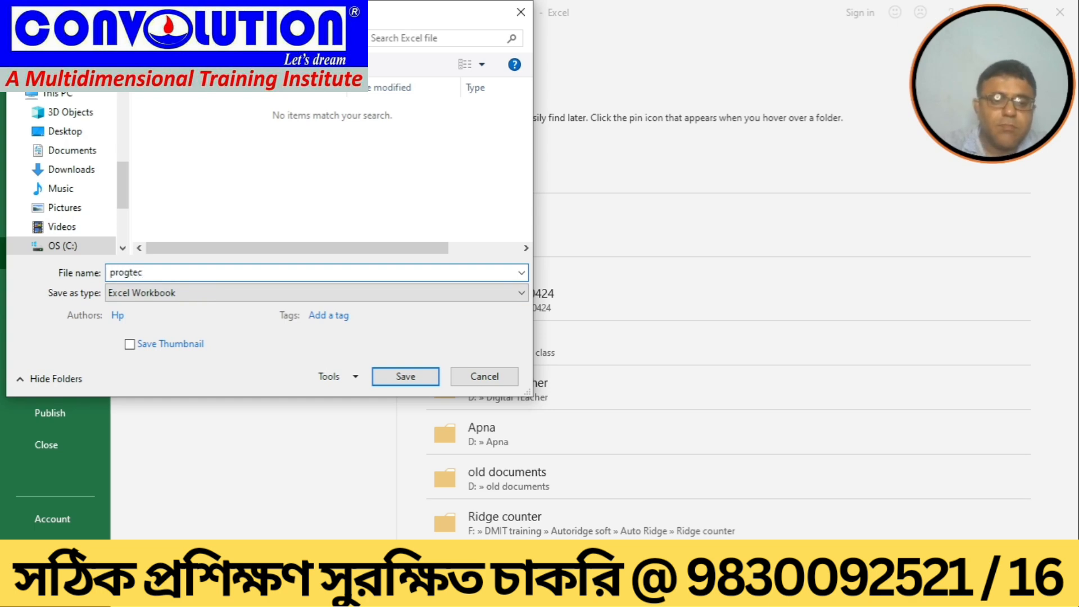
{"action": "type", "text": "t"}
{"action": "key", "text": "BackSpace"}
{"action": "key", "text": "BackSpace"}
{"action": "key", "text": "BackSpace"}
{"action": "key", "text": "BackSpace"}
{"action": "key", "text": "BackSpace"}
{"action": "key", "text": "BackSpace"}
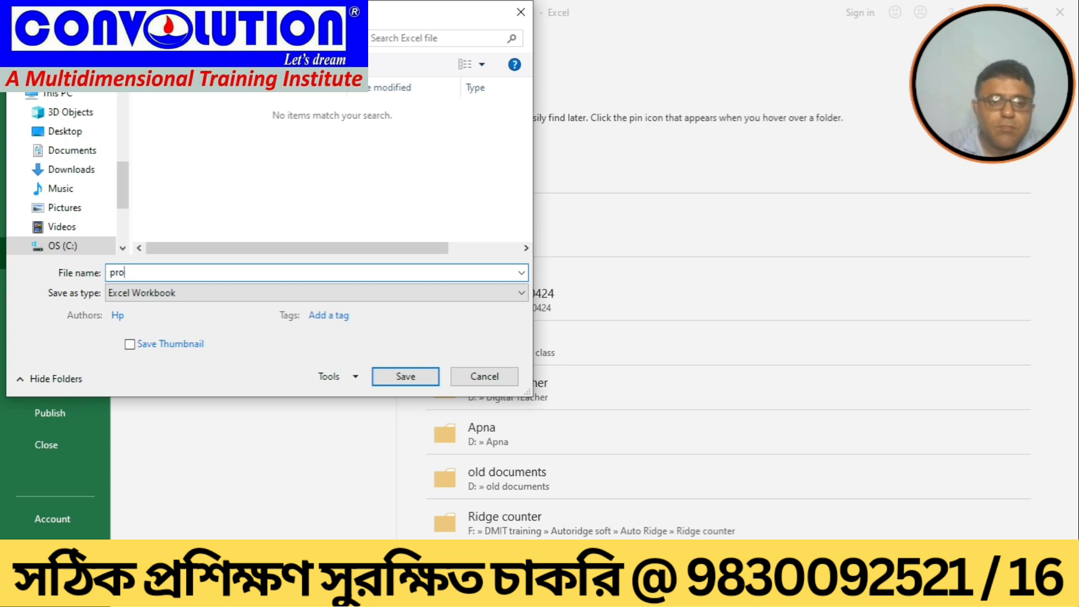
{"action": "type", "text": "otect"}
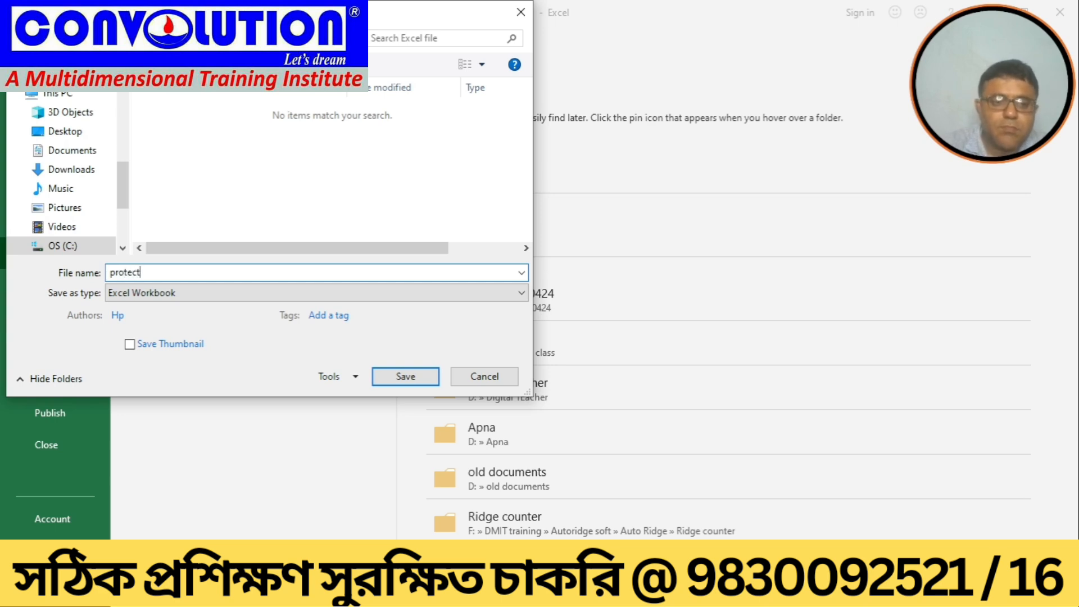
Step: Set a password to open in the general save options, confirm the password, and save the workbook
{"action": "left_click", "coordinate": [354, 376]}
{"action": "left_click", "coordinate": [352, 431]}
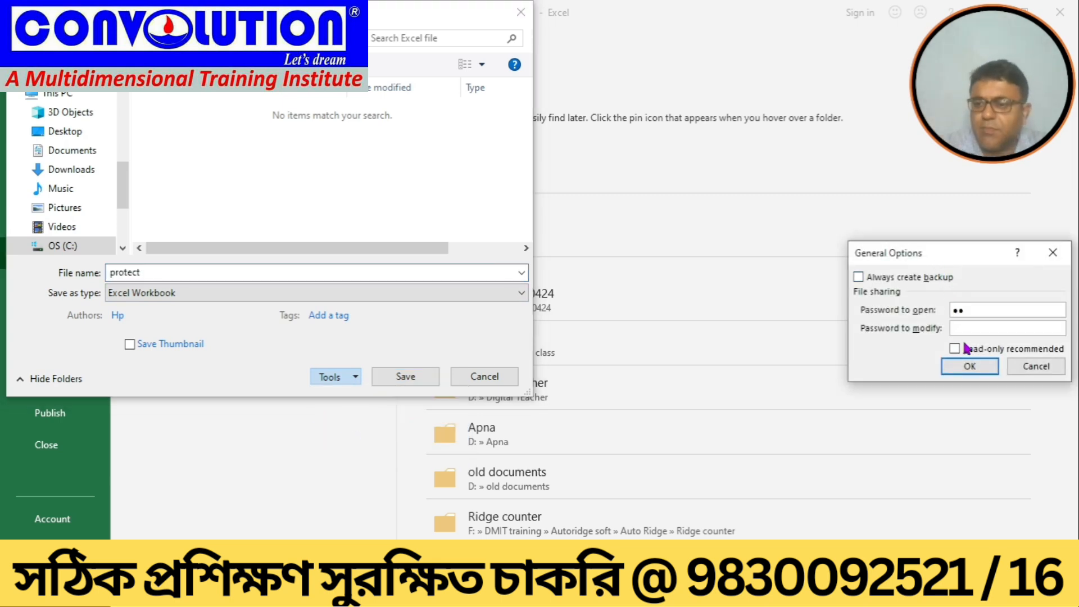
{"action": "left_click", "coordinate": [966, 365]}
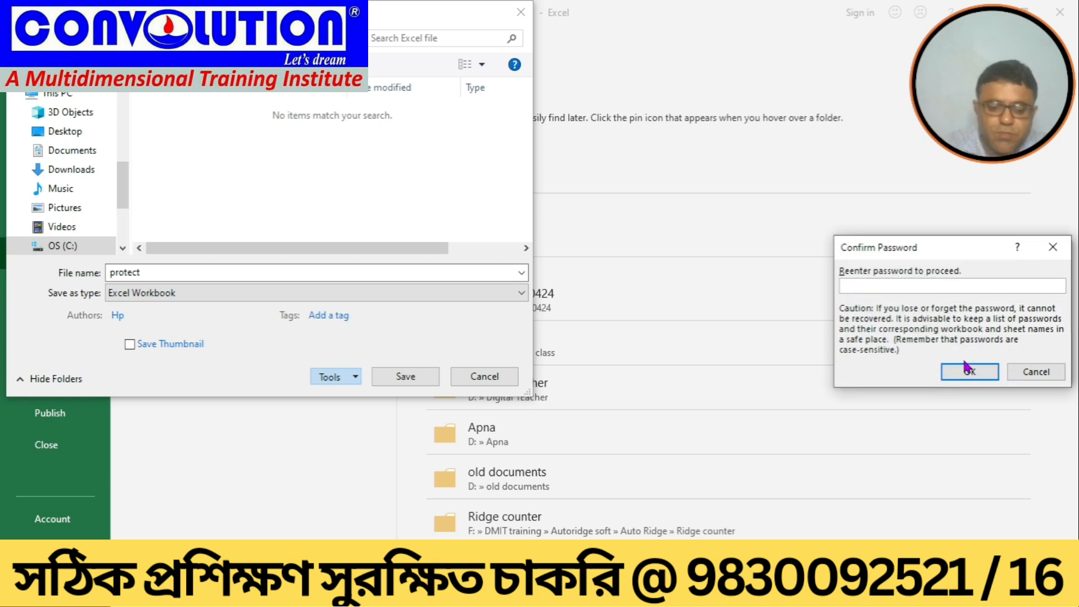
{"action": "type", "text": "12"}
{"action": "left_click", "coordinate": [966, 373]}
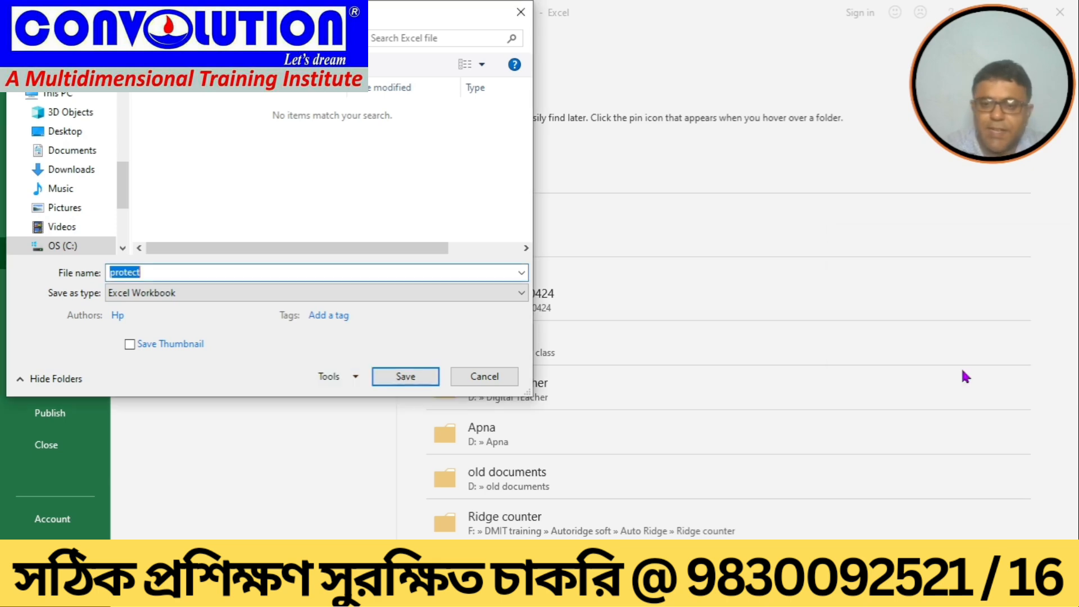
{"action": "left_click", "coordinate": [403, 375]}
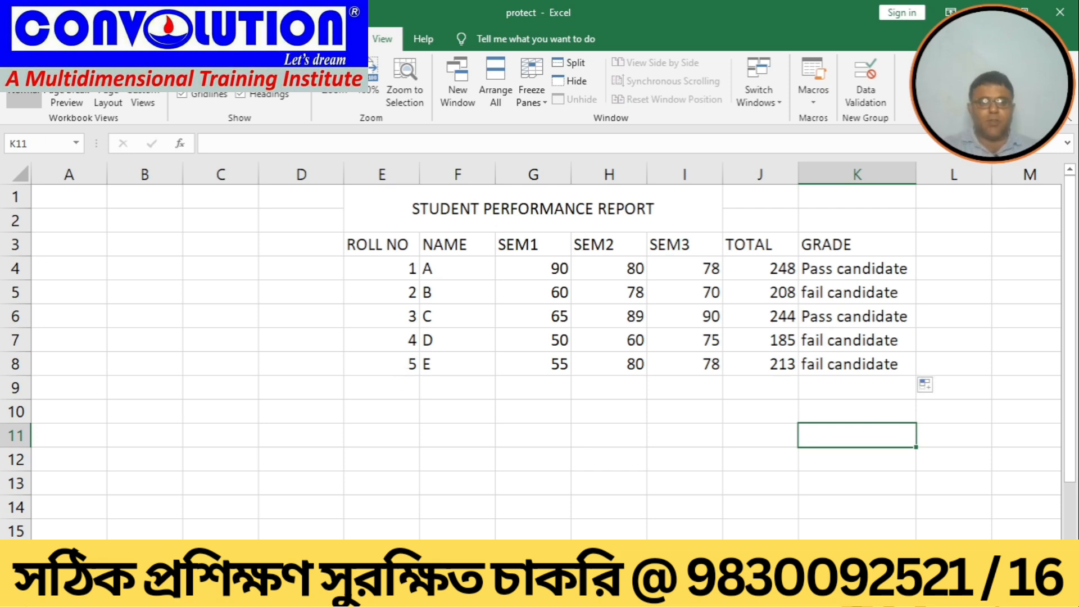
Step: Close the workbook, reopen protect from the recent files, and enter its opening password
{"action": "left_click", "coordinate": [20, 39]}
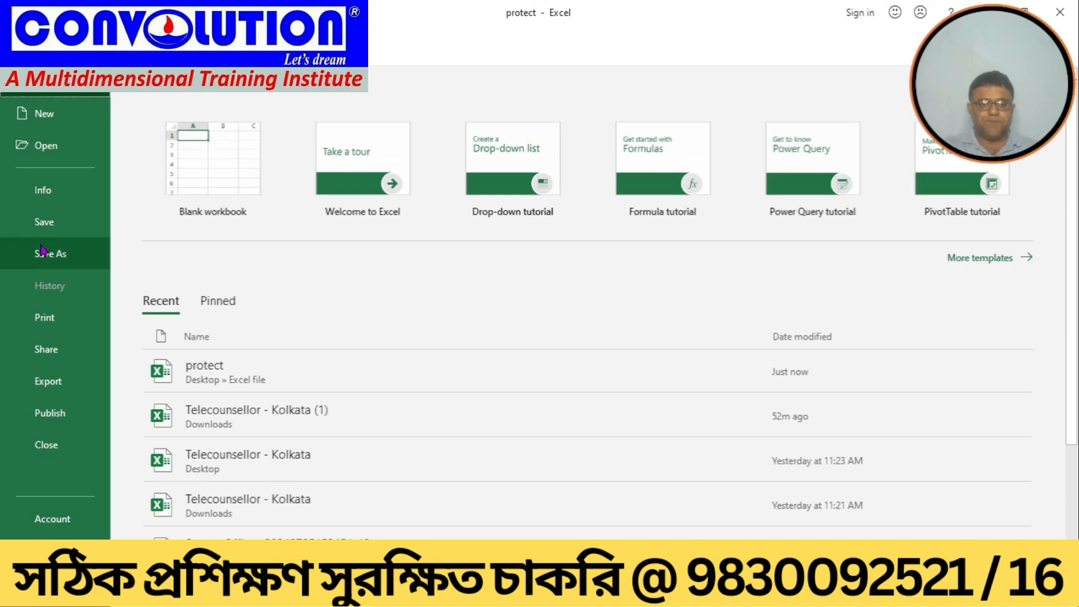
{"action": "left_click", "coordinate": [43, 442]}
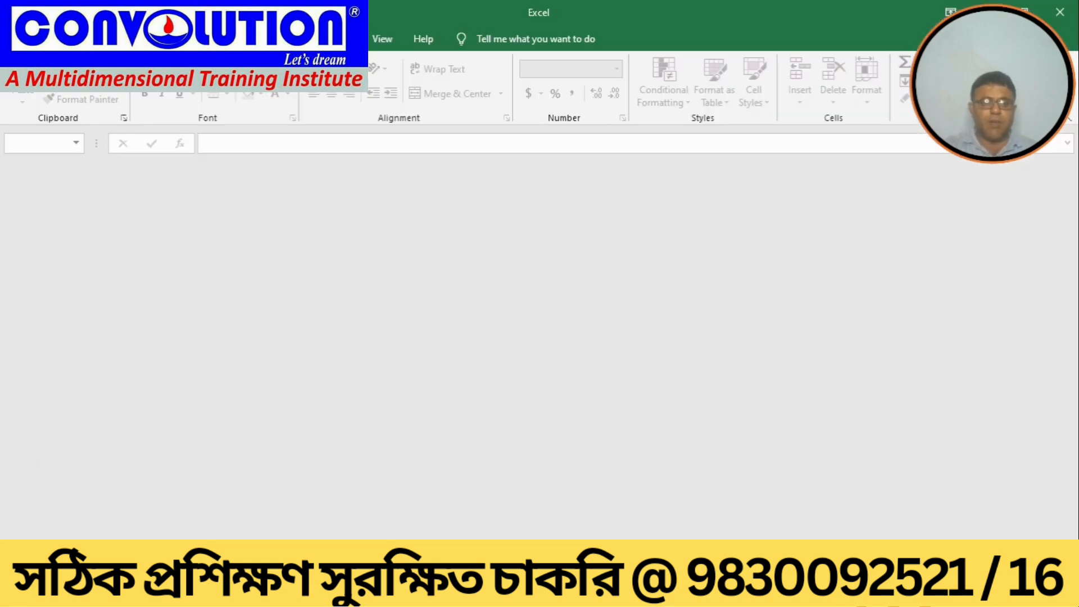
{"action": "left_click", "coordinate": [21, 39]}
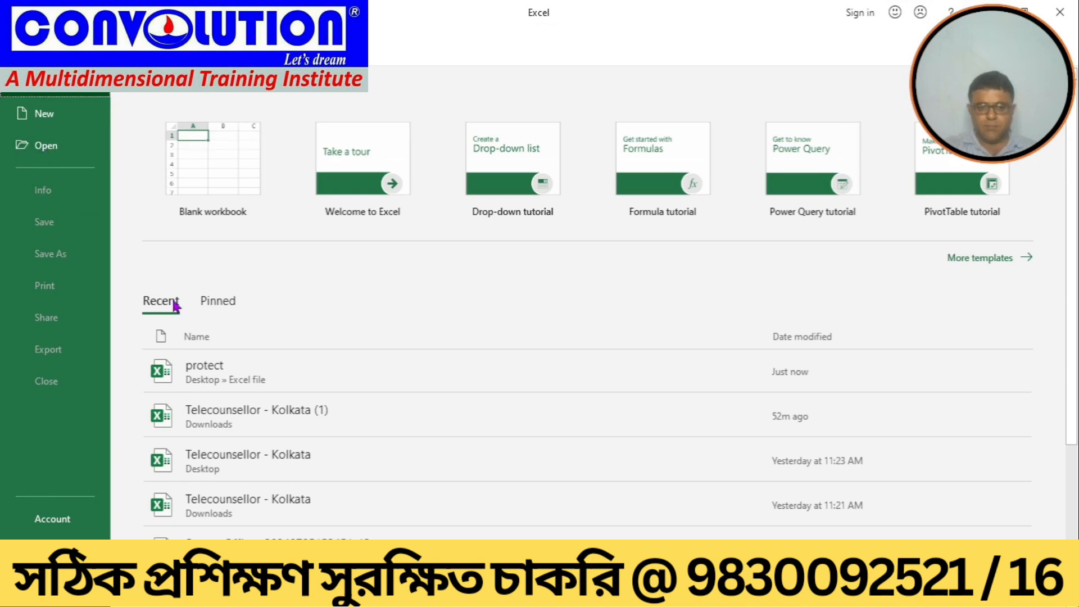
{"action": "left_click", "coordinate": [206, 365]}
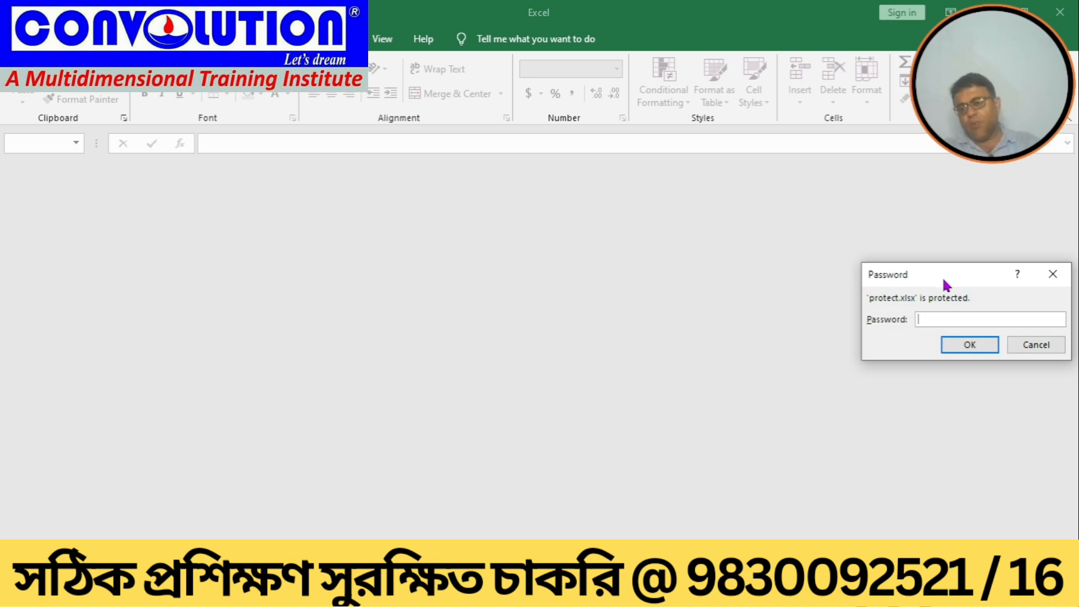
{"action": "left_click_drag", "start_coordinate": [942, 268], "coordinate": [525, 230]}
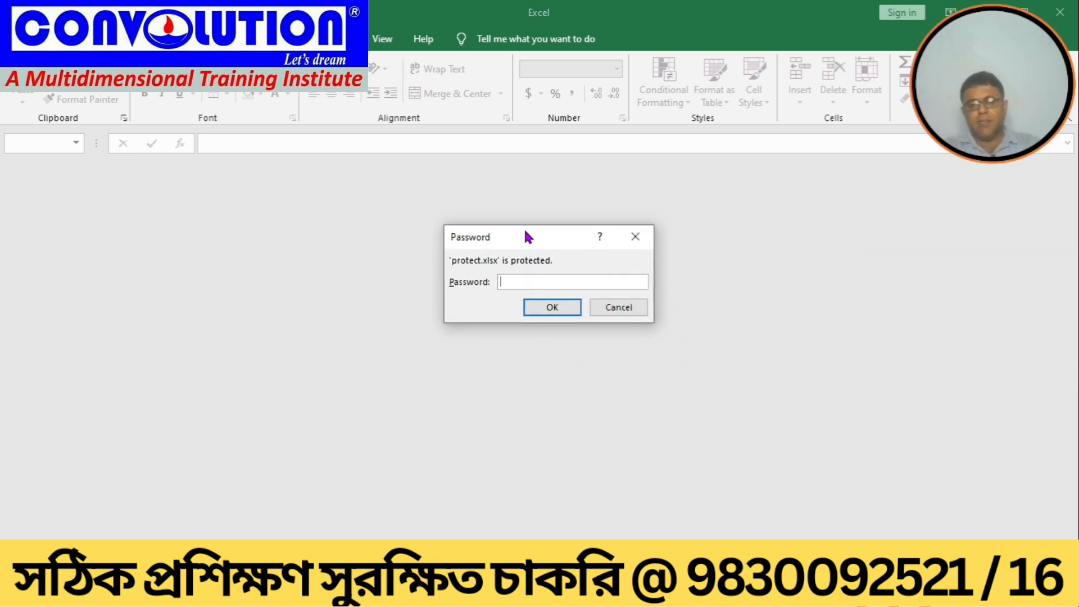
{"action": "type", "text": "1234"}
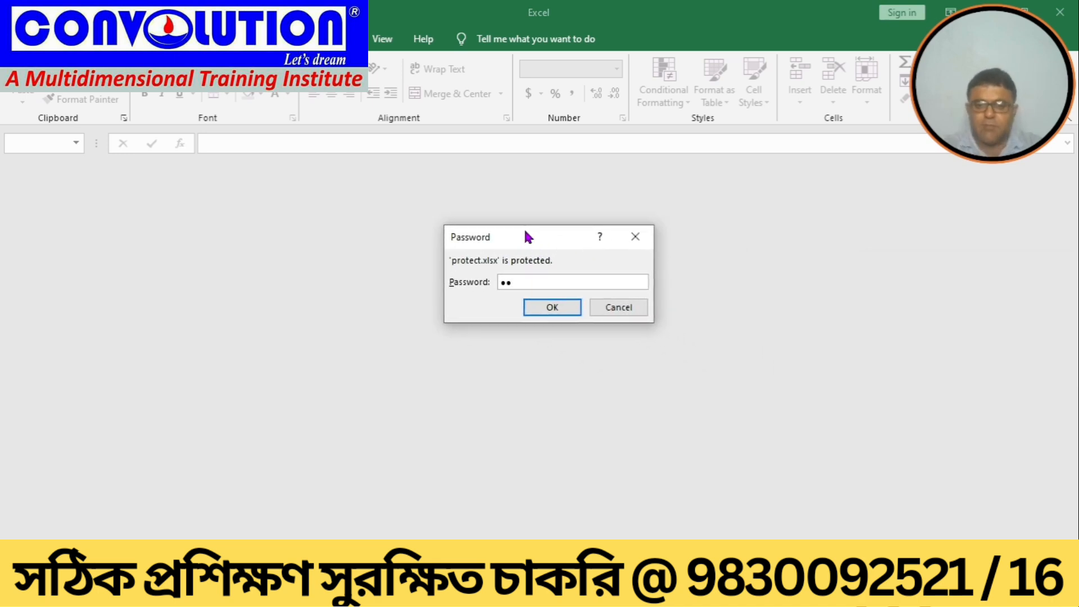
{"action": "key", "text": "Return"}
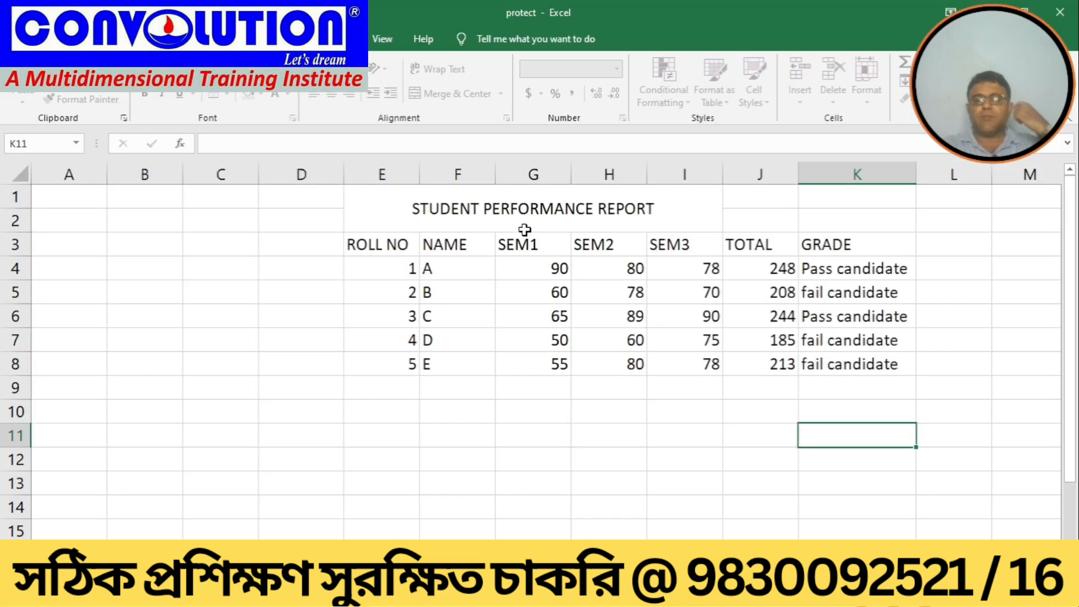
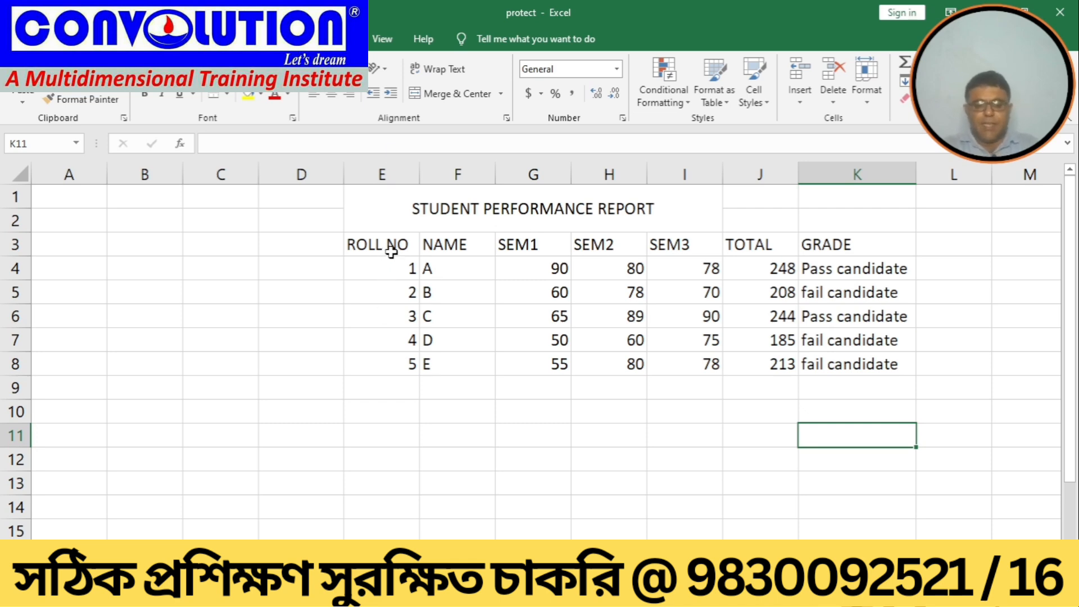
Step: Open Save As and browse into the Excel file folder on the Desktop
{"action": "left_click", "coordinate": [27, 172]}
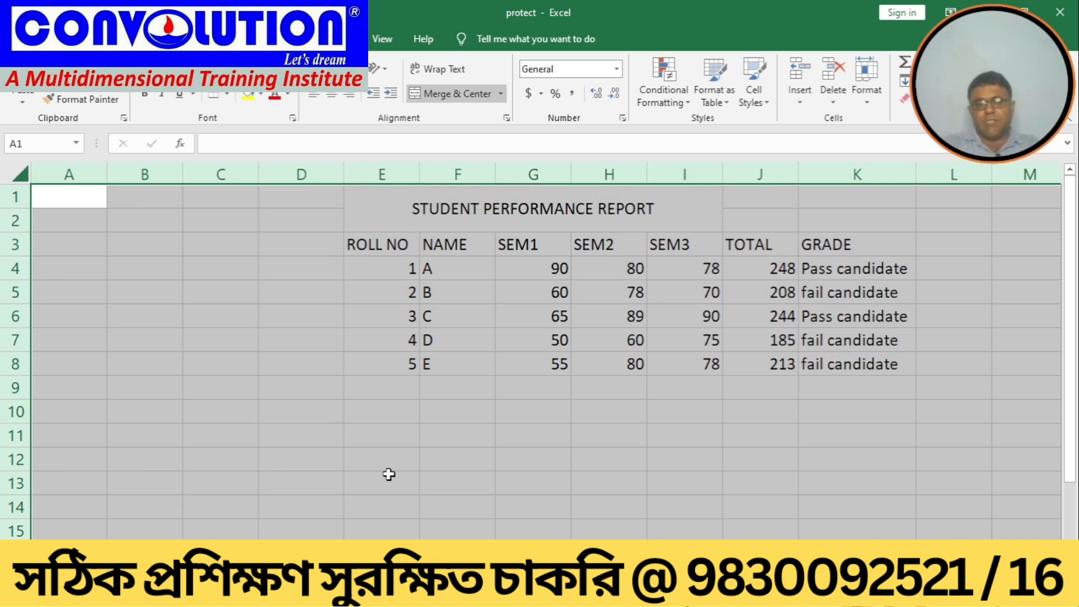
{"action": "left_click", "coordinate": [345, 388]}
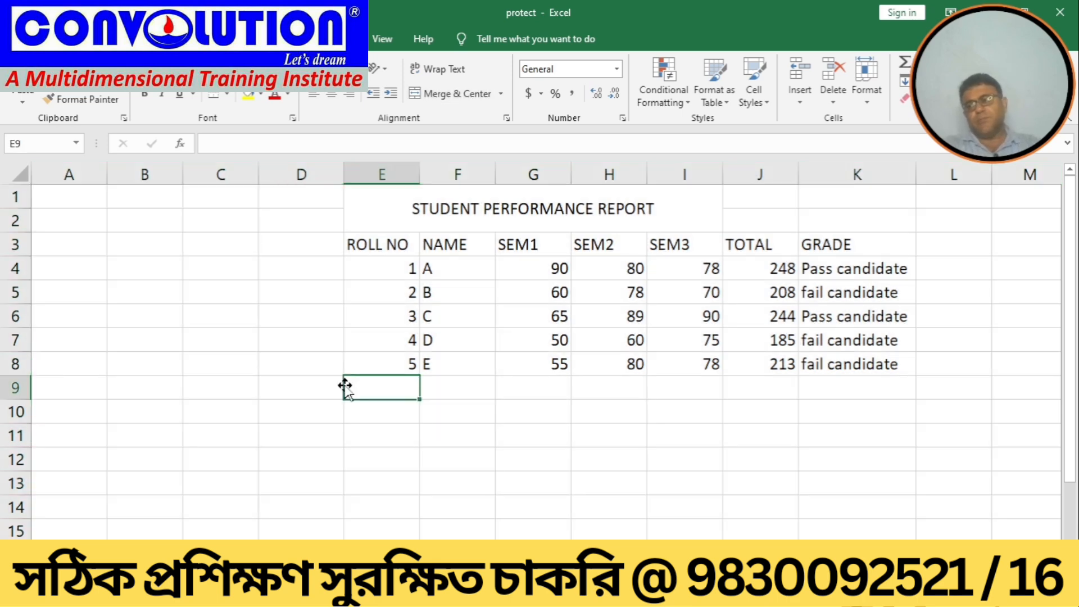
{"action": "left_click", "coordinate": [15, 38]}
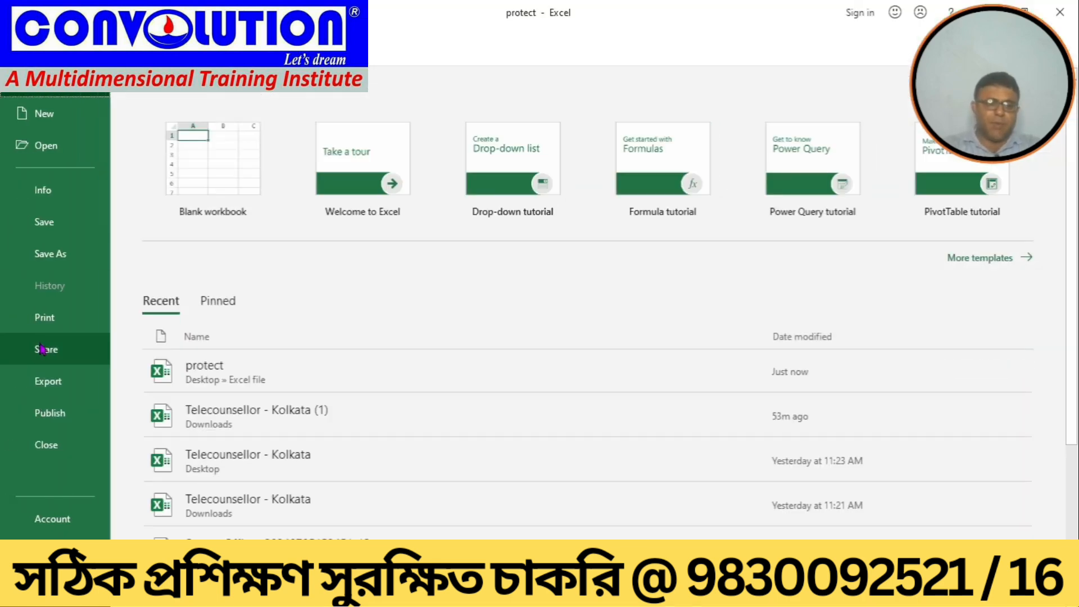
{"action": "left_click", "coordinate": [48, 261]}
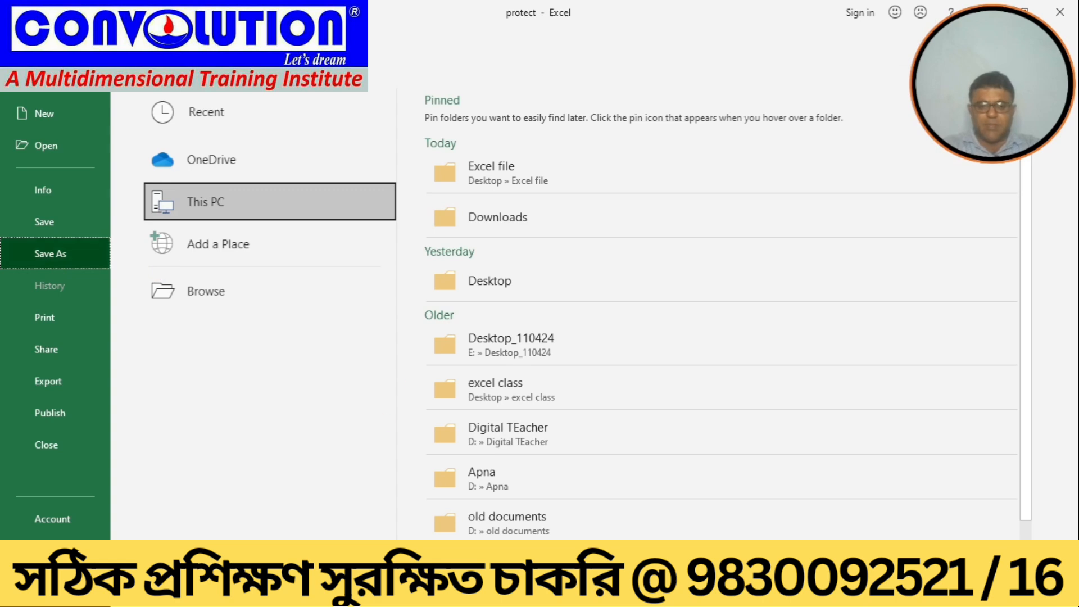
{"action": "left_click", "coordinate": [490, 281]}
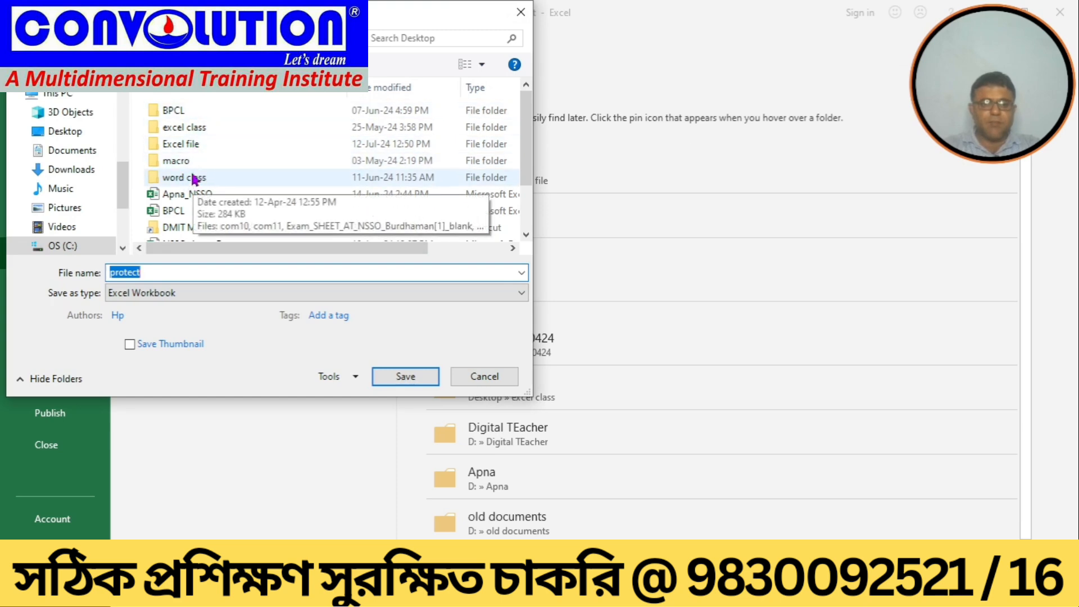
{"action": "double_click", "coordinate": [181, 145]}
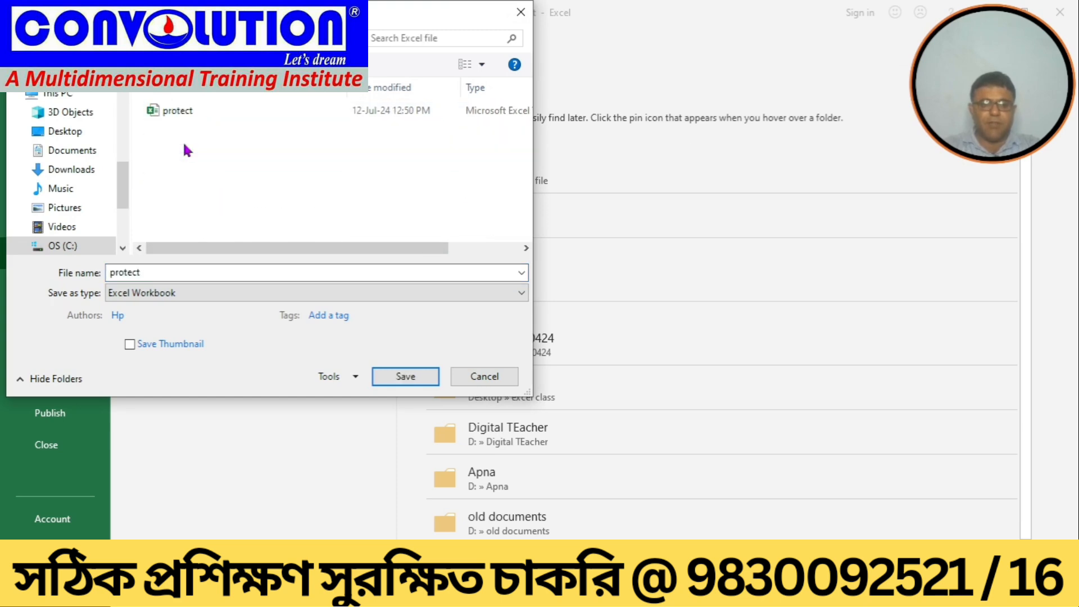
Step: Clear the password to open in the general save options and save over the existing protect workbook
{"action": "left_click", "coordinate": [354, 377]}
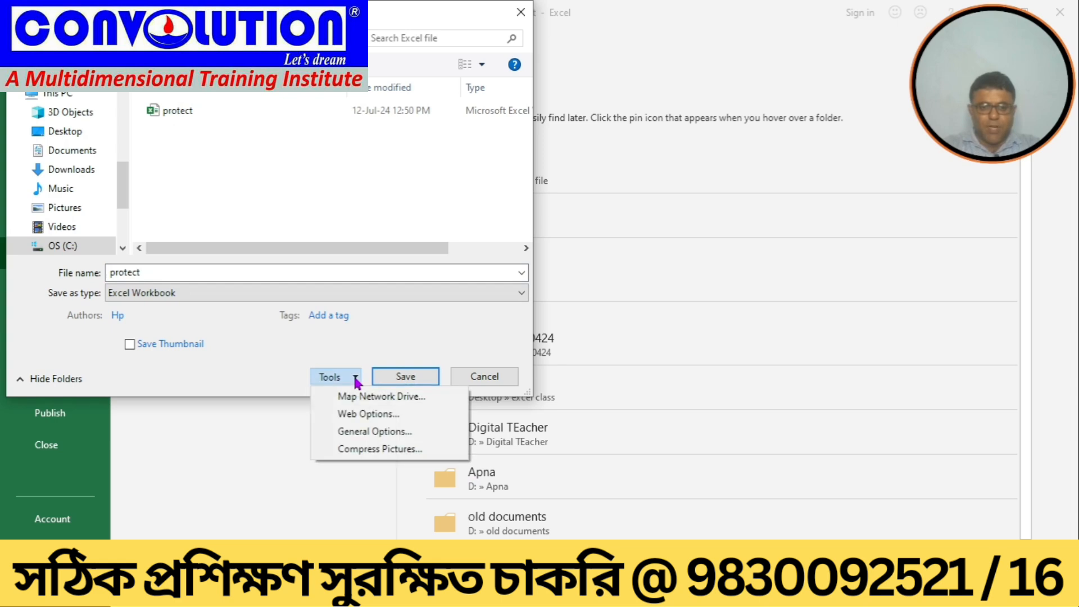
{"action": "left_click", "coordinate": [355, 439]}
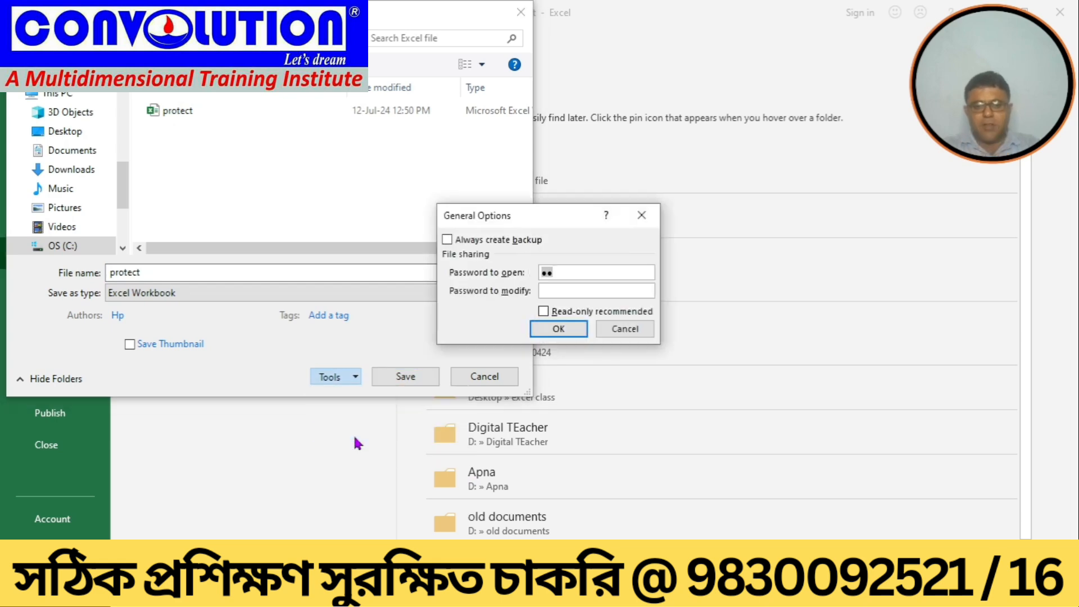
{"action": "type", "text": "12"}
{"action": "key", "text": "BackSpace"}
{"action": "key", "text": "BackSpace"}
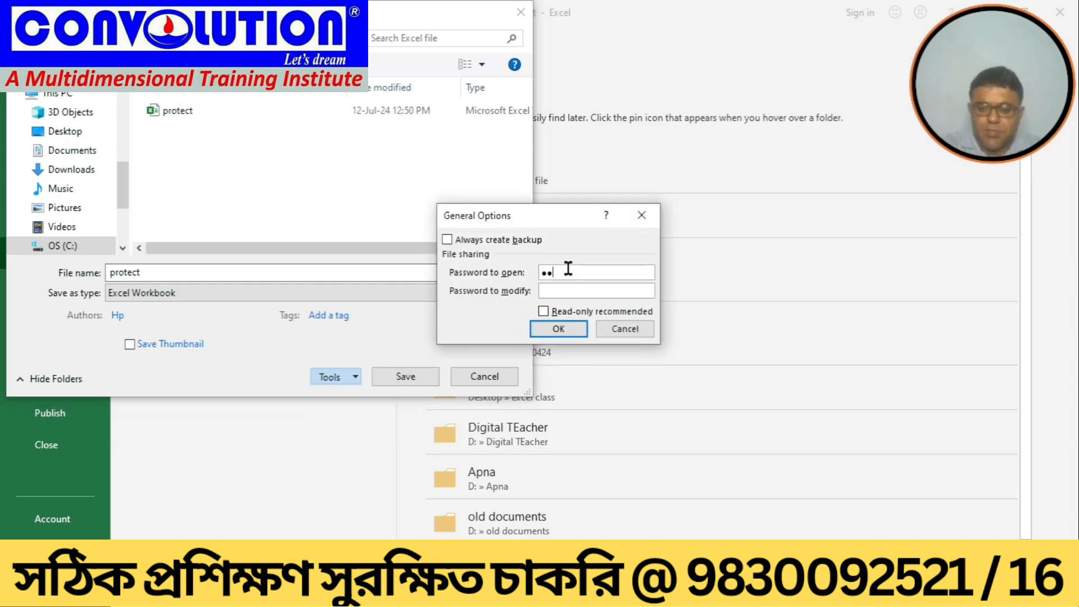
{"action": "left_click", "coordinate": [558, 332]}
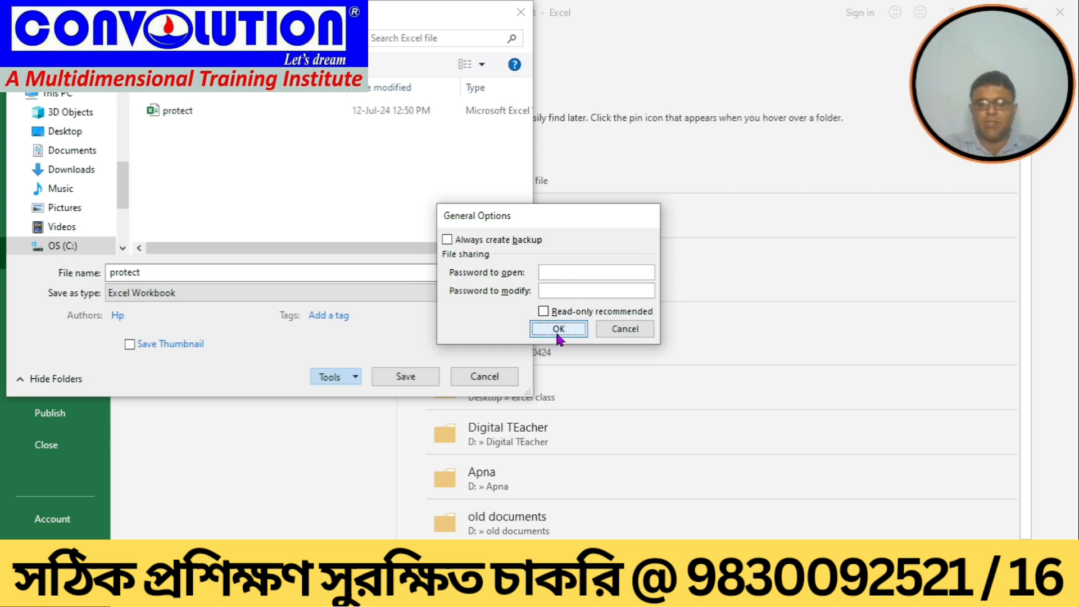
{"action": "left_click", "coordinate": [388, 376]}
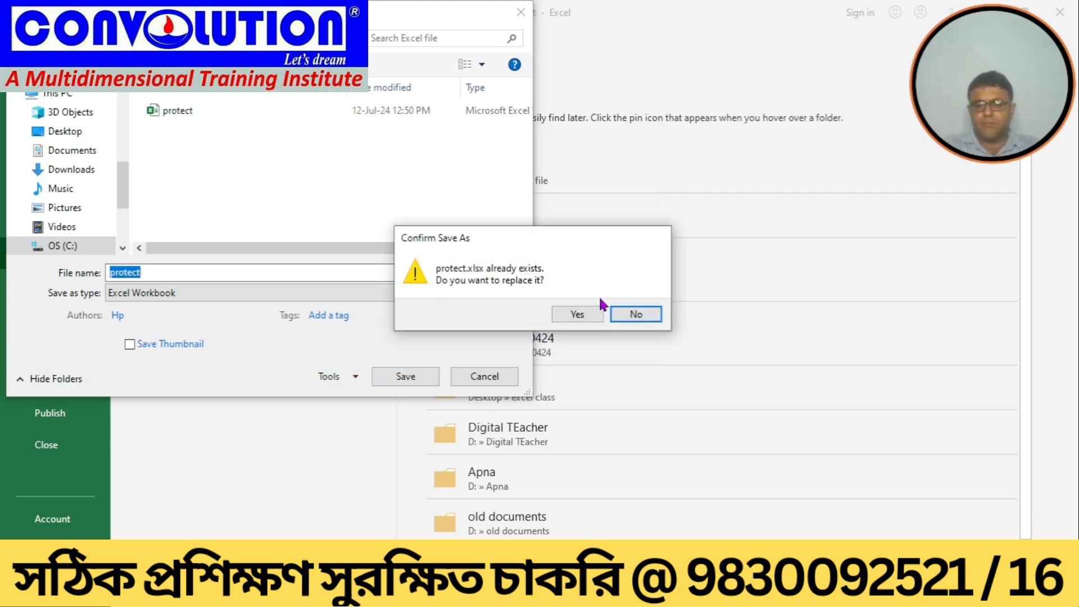
{"action": "left_click", "coordinate": [568, 315]}
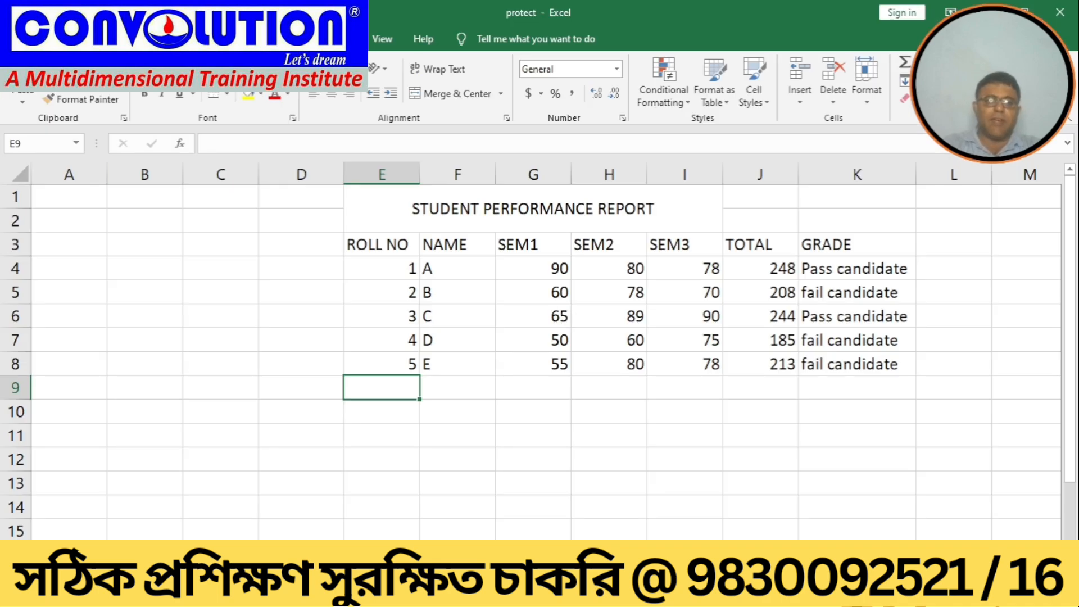
Step: Close the workbook and reopen protect from the recent workbooks
{"action": "left_click", "coordinate": [20, 39]}
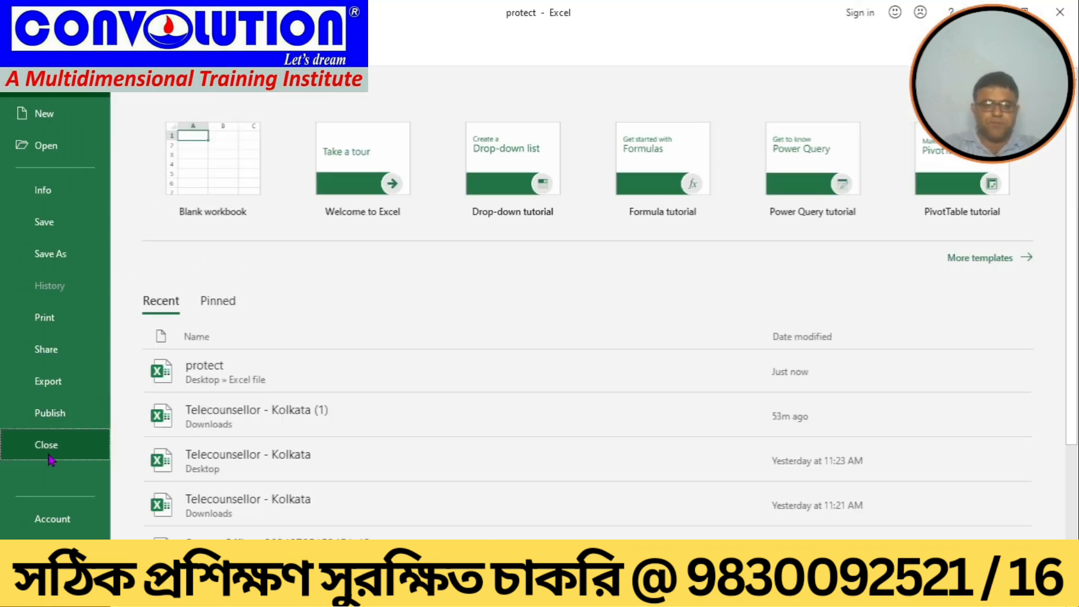
{"action": "left_click", "coordinate": [48, 449]}
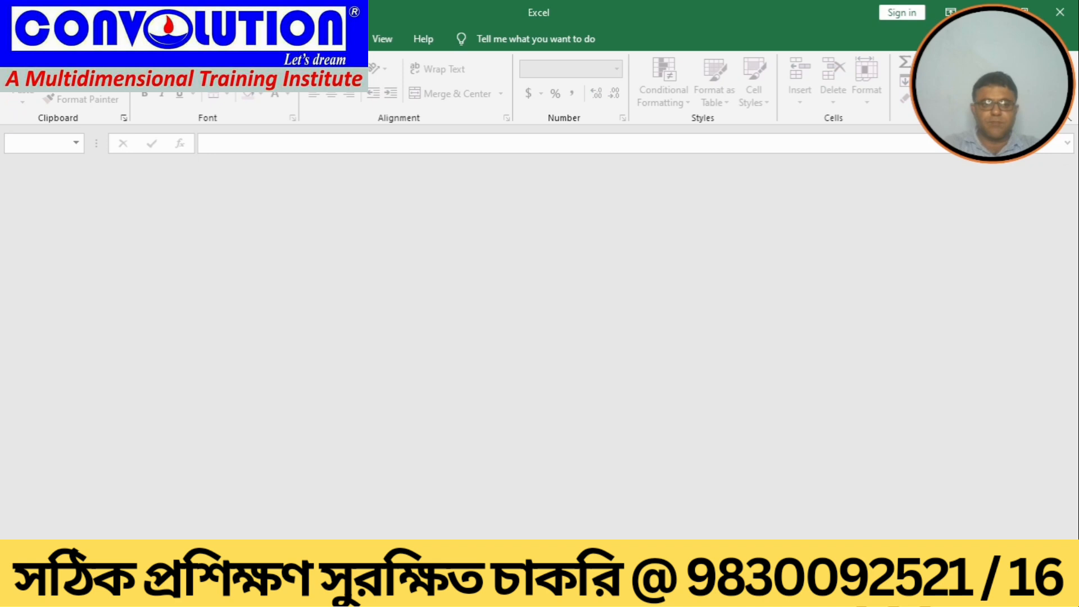
{"action": "left_click", "coordinate": [19, 38]}
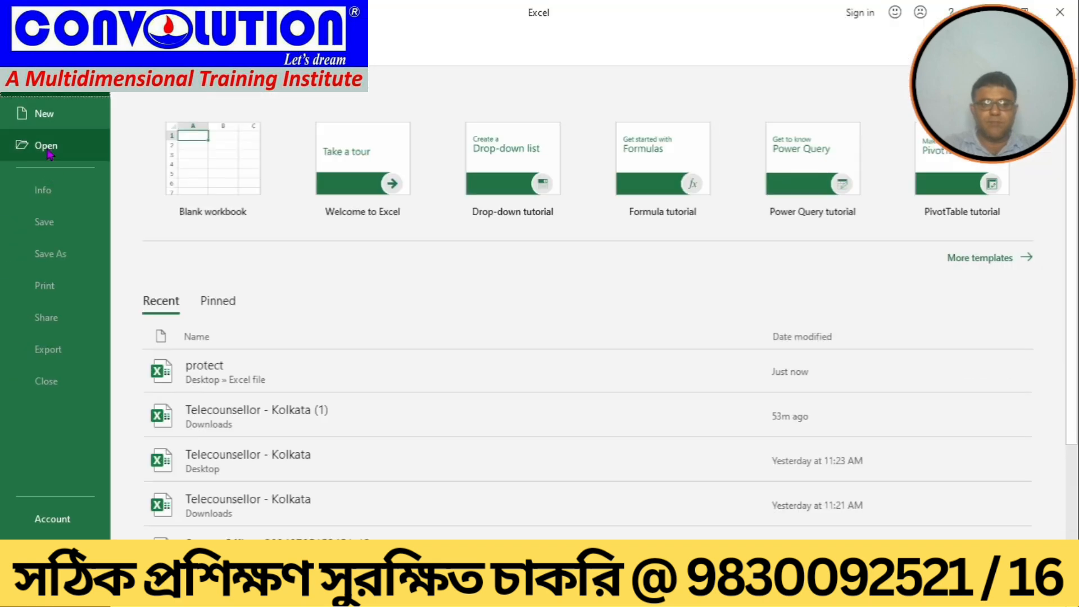
{"action": "left_click", "coordinate": [47, 148]}
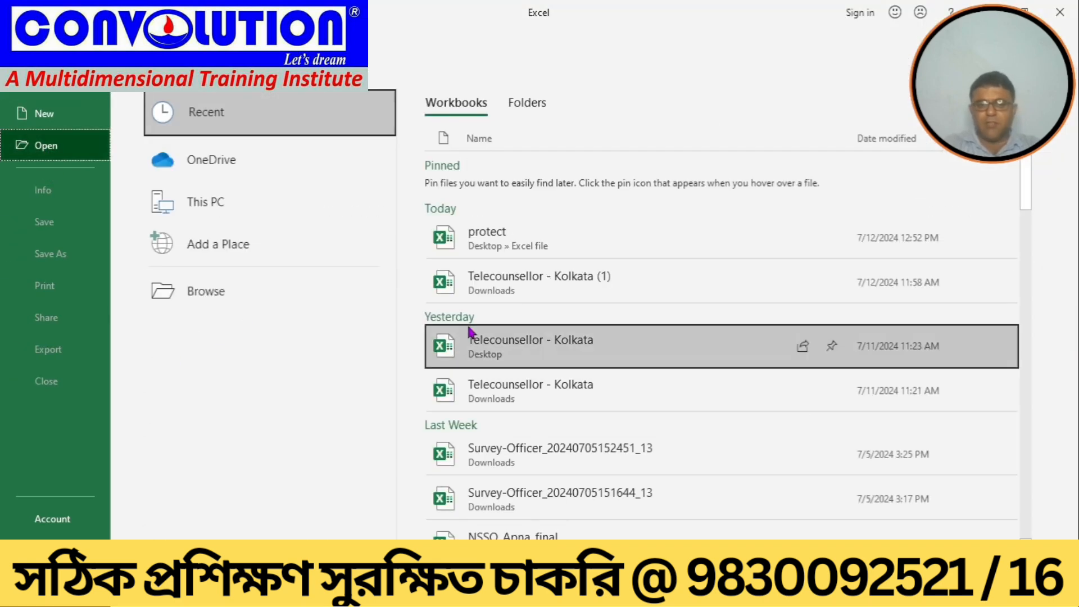
{"action": "left_click", "coordinate": [491, 248]}
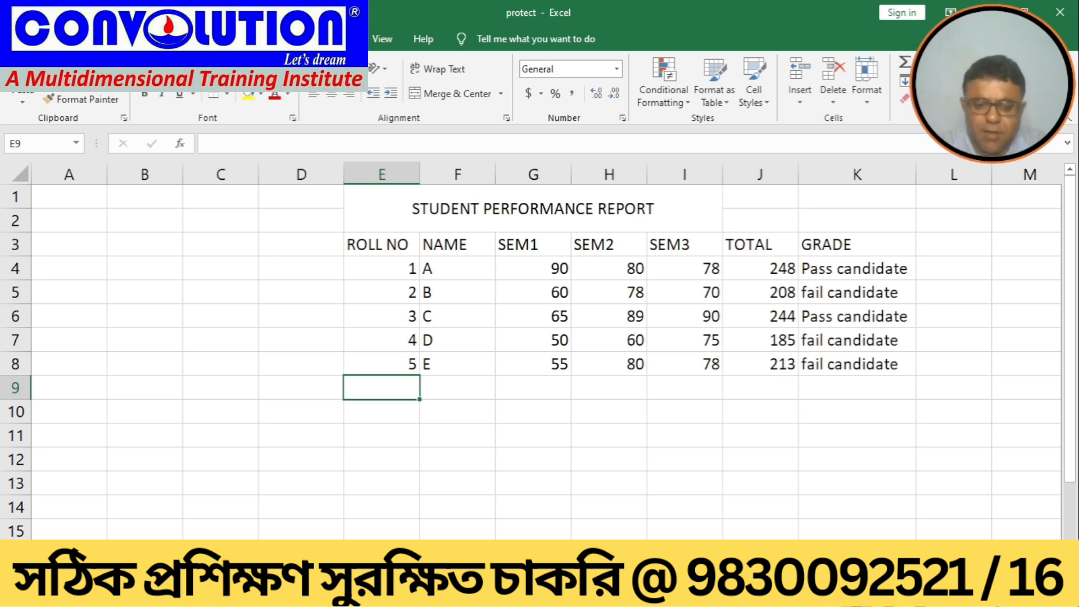
{"action": "right_click", "coordinate": [155, 581]}
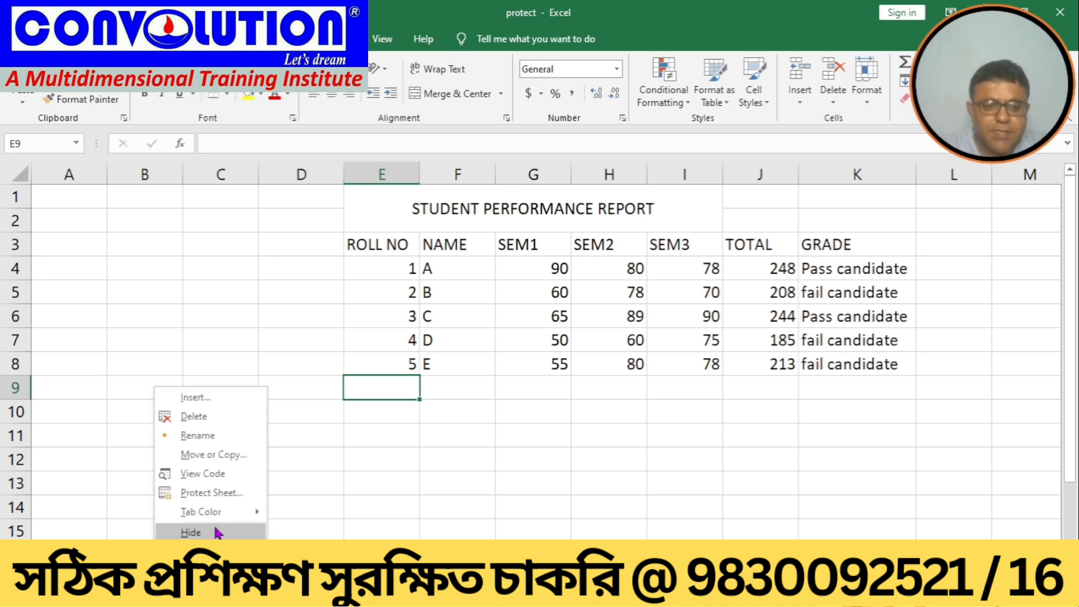
{"action": "left_click", "coordinate": [214, 436]}
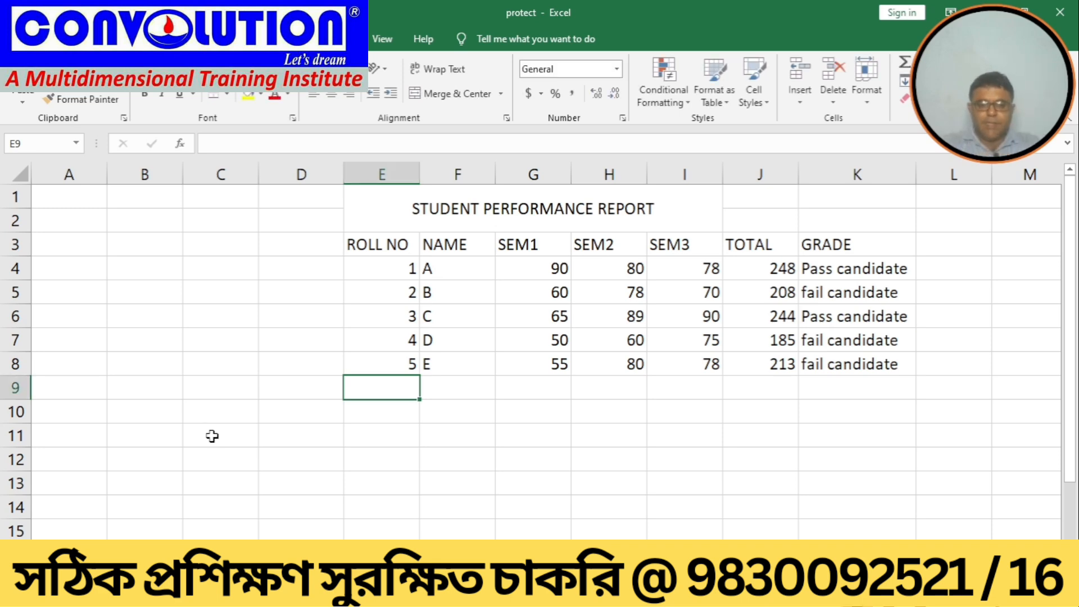
{"action": "left_click", "coordinate": [356, 505]}
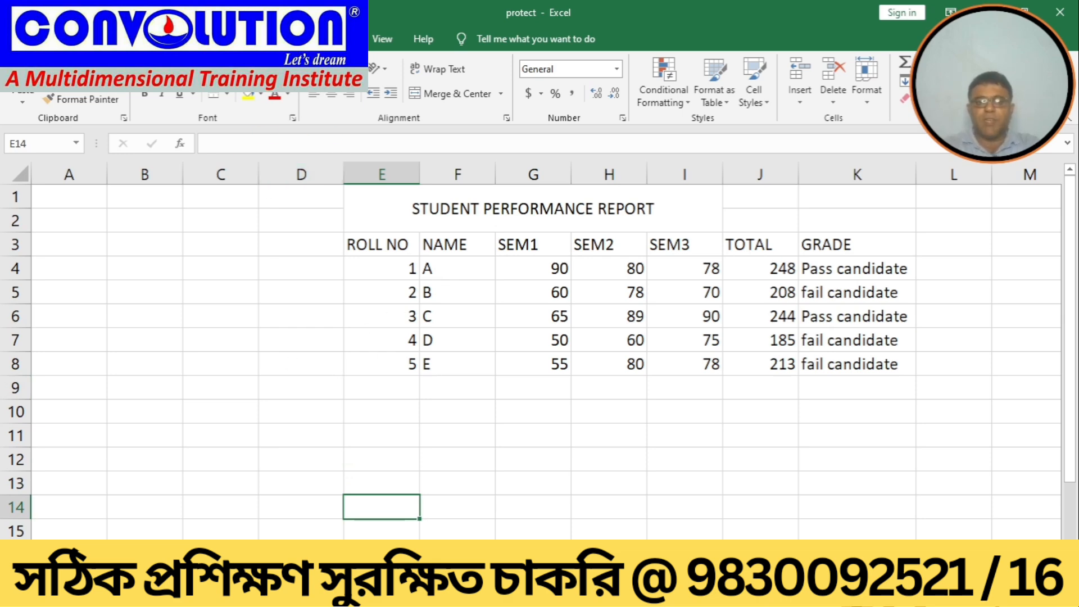
Step: Protect the sheet with a password to unprotect it, keeping the default permissions, and confirm the password
{"action": "left_click", "coordinate": [336, 39]}
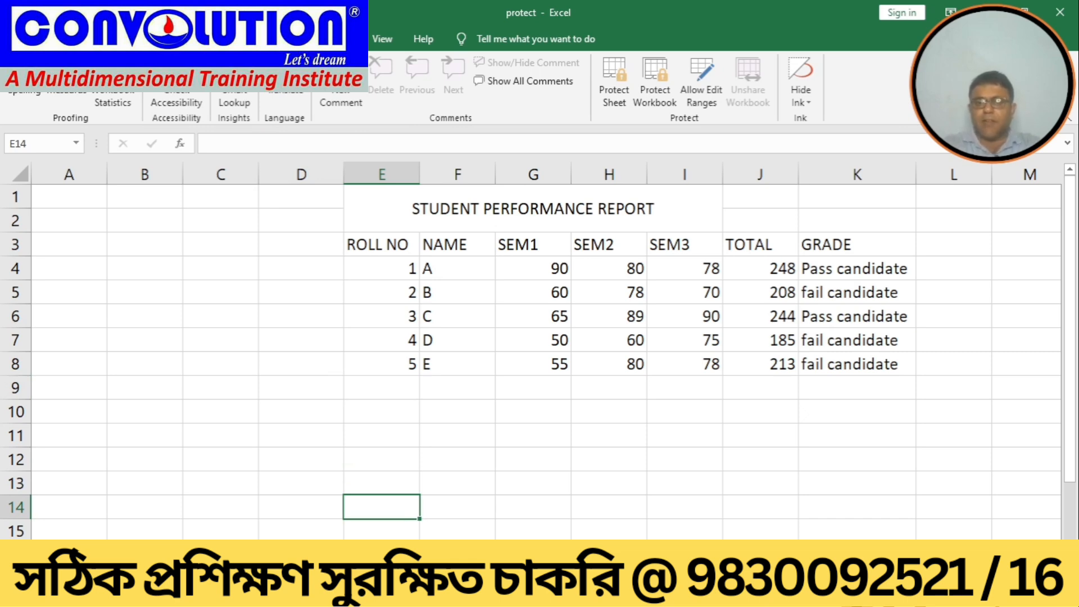
{"action": "left_click", "coordinate": [612, 105]}
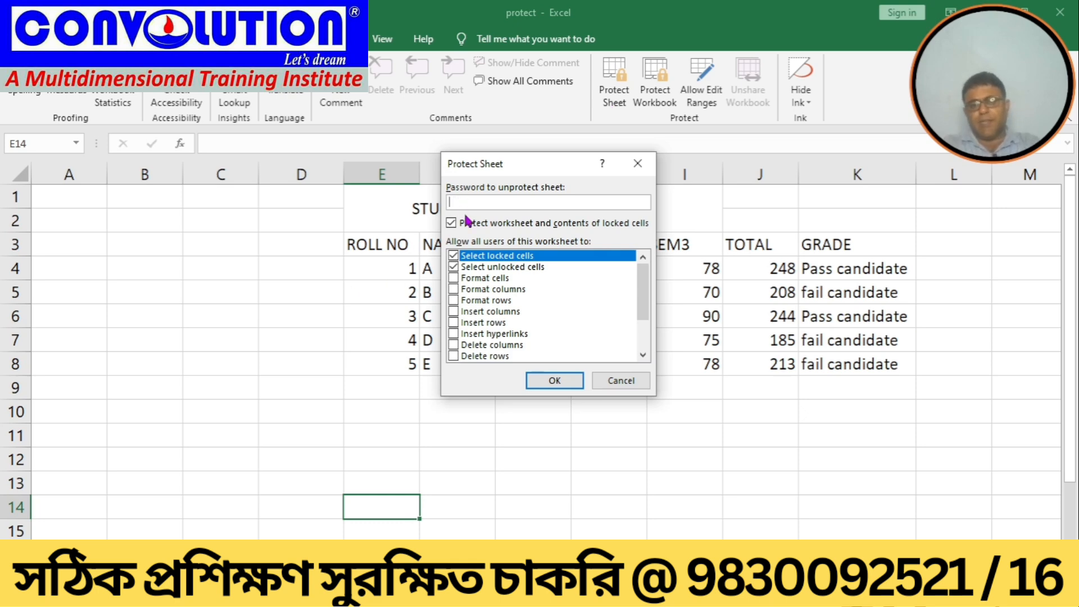
{"action": "type", "text": "12"}
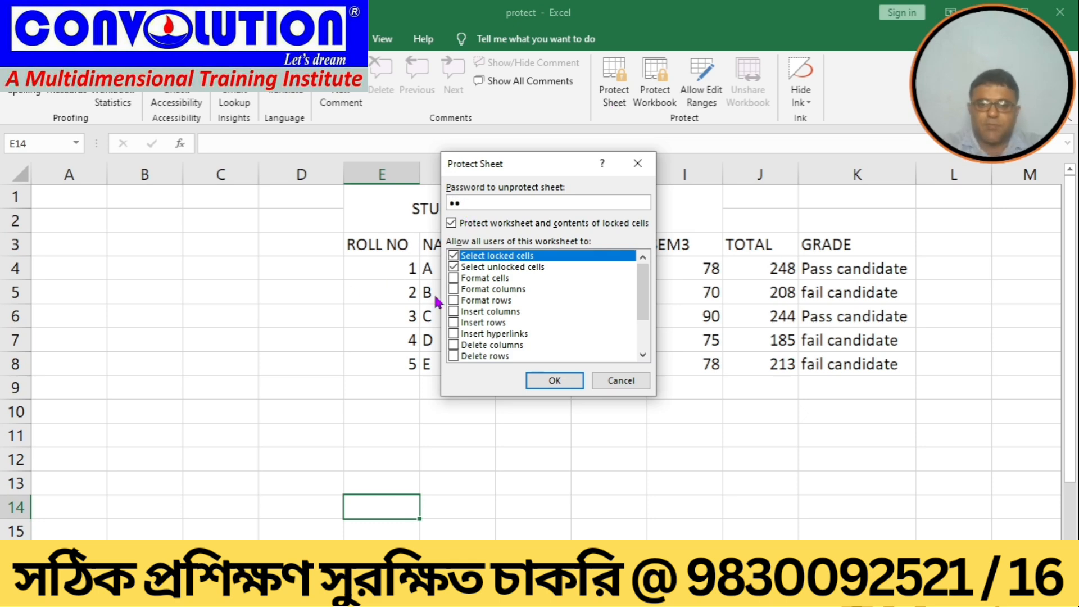
{"action": "key", "text": "BackSpace"}
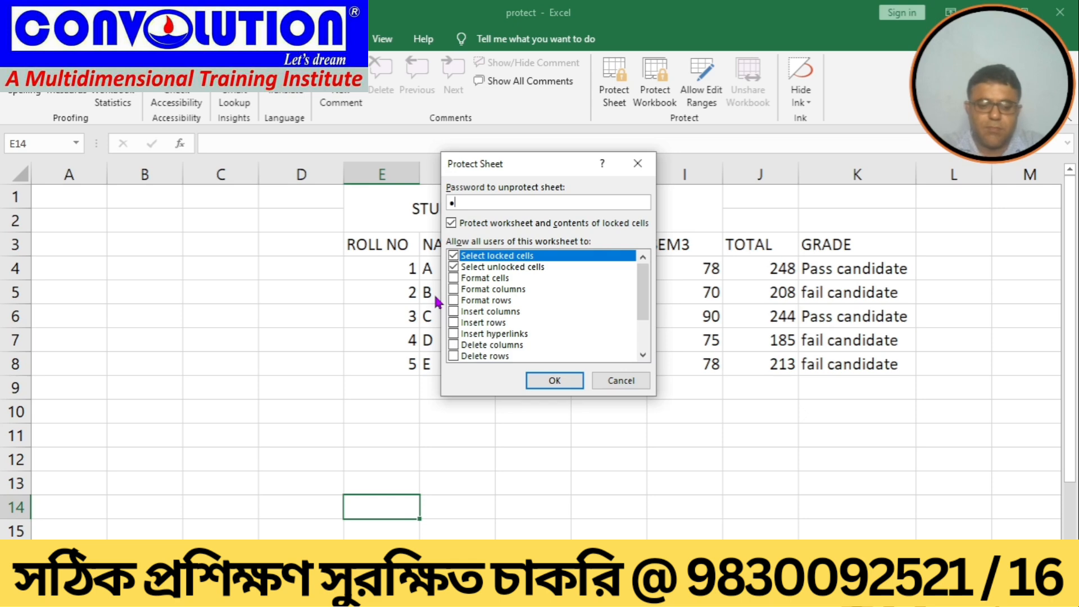
{"action": "type", "text": "2"}
{"action": "left_click", "coordinate": [554, 382]}
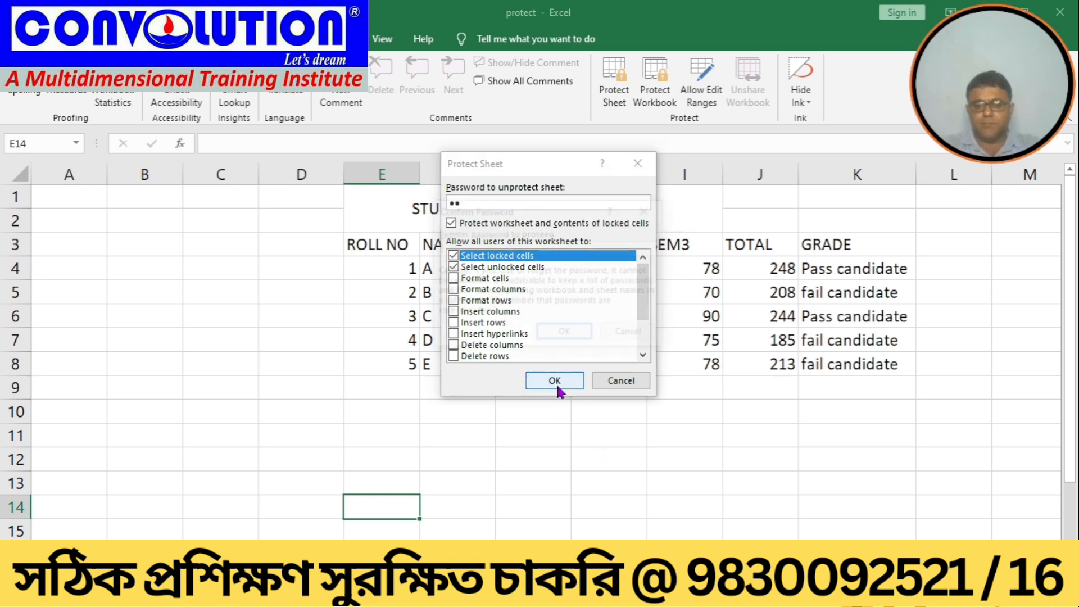
{"action": "type", "text": "12"}
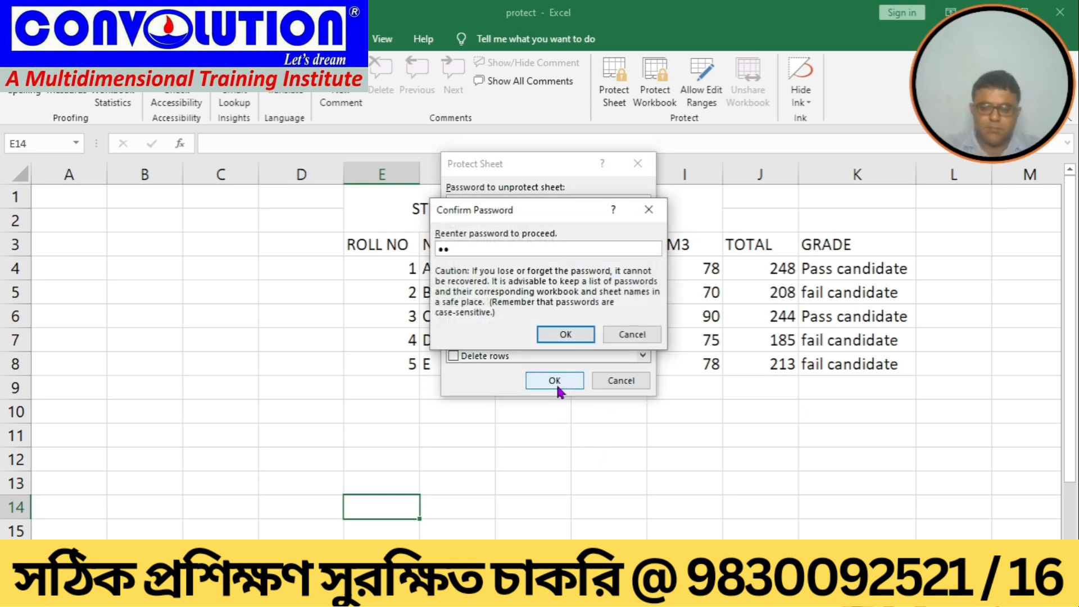
{"action": "left_click", "coordinate": [558, 333]}
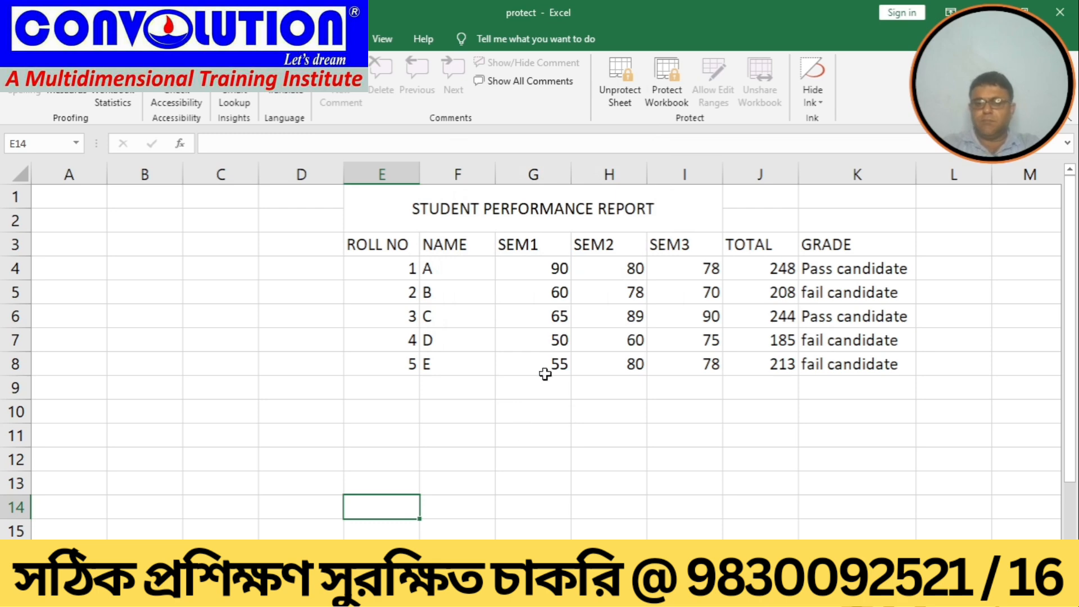
Step: Try to edit the ROLL NO header and delete student A's SEM1 mark on the protected sheet
{"action": "left_click", "coordinate": [488, 496]}
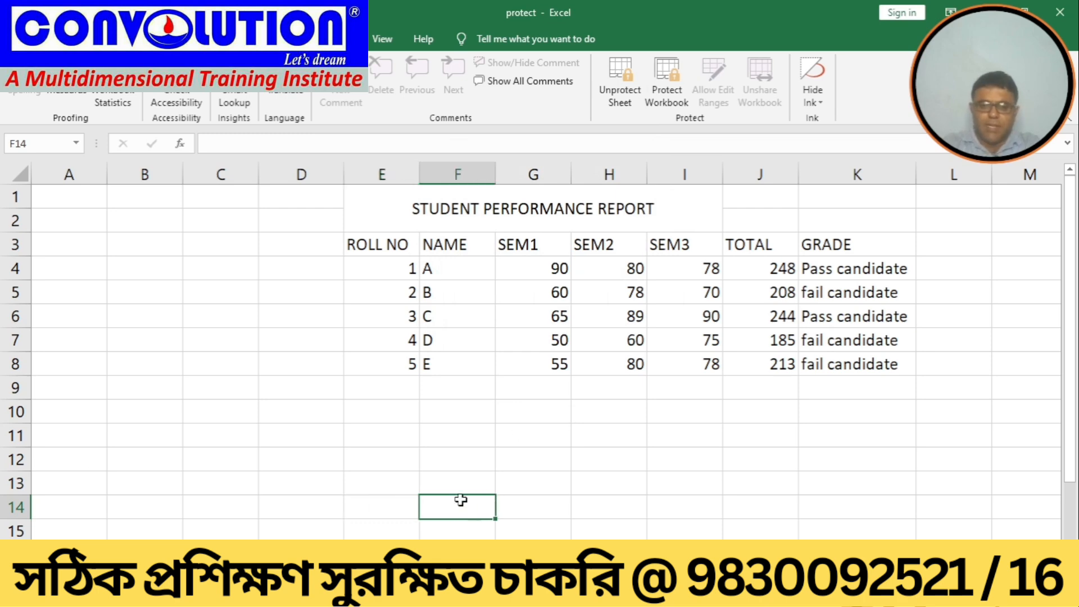
{"action": "left_click", "coordinate": [385, 247]}
{"action": "double_click", "coordinate": [384, 248]}
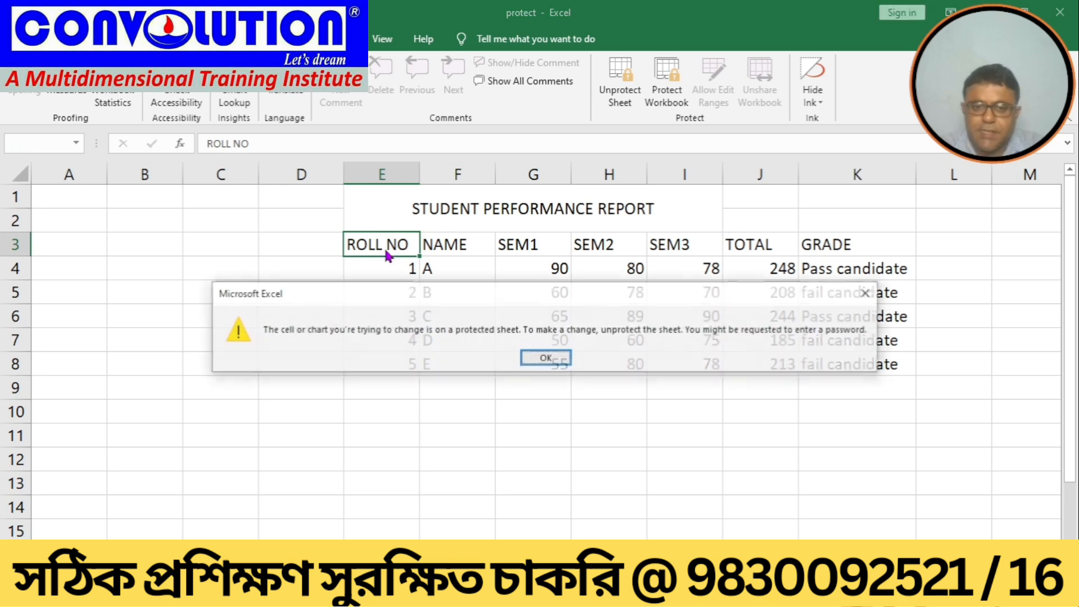
{"action": "key", "text": "Return"}
{"action": "key", "text": "Right"}
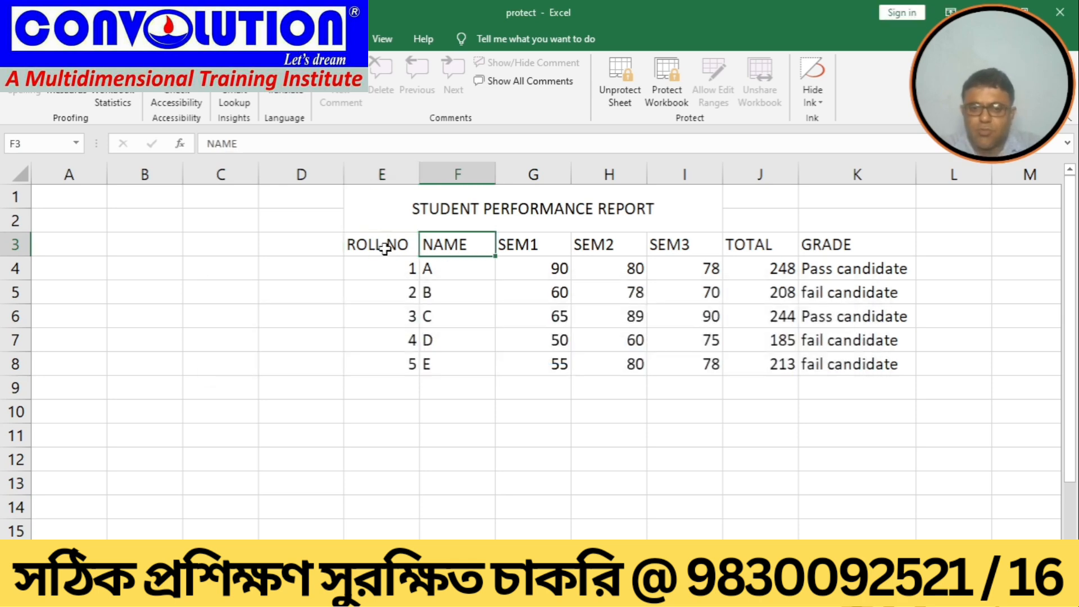
{"action": "key", "text": "Right"}
{"action": "key", "text": "Down"}
{"action": "key", "text": "Delete"}
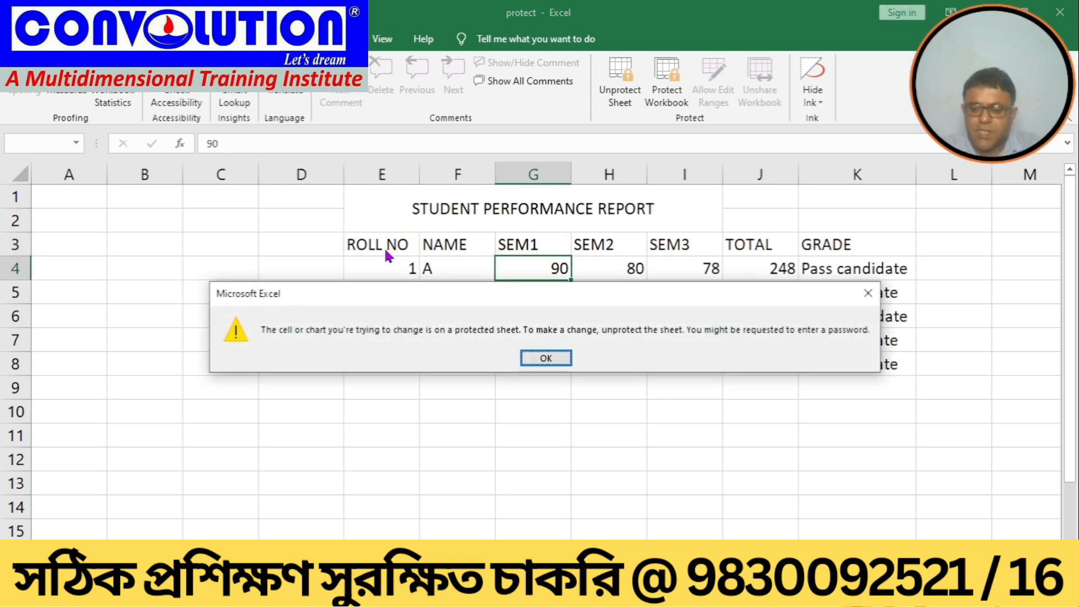
{"action": "key", "text": "Return"}
Step: Try to delete student A's SEM2 mark and student B's total on the protected sheet
{"action": "key", "text": "Right"}
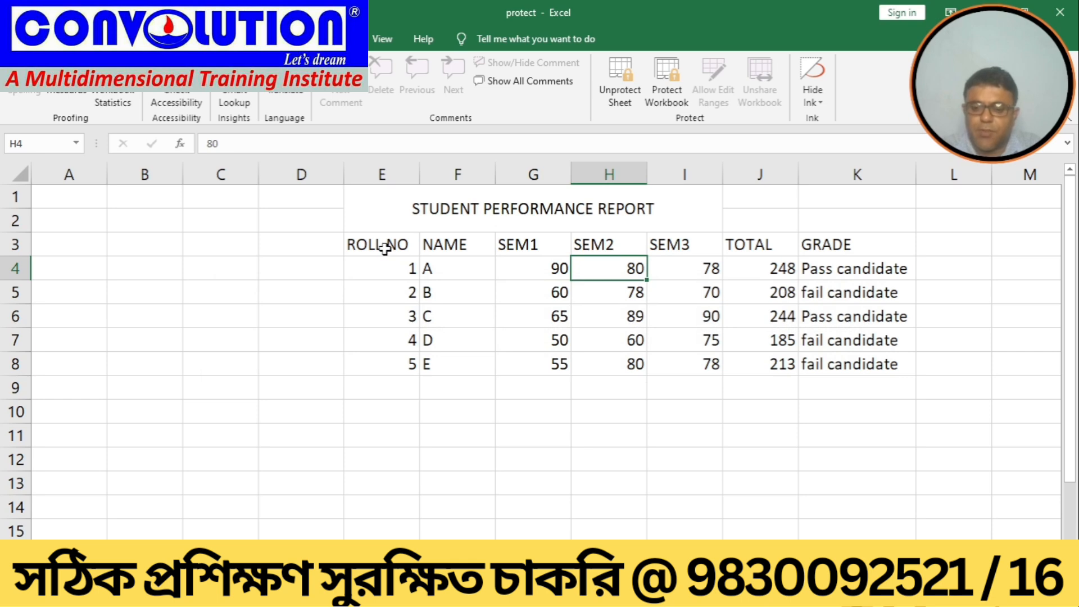
{"action": "key", "text": "Delete"}
{"action": "key", "text": "Return"}
{"action": "key", "text": "Right"}
{"action": "key", "text": "Right"}
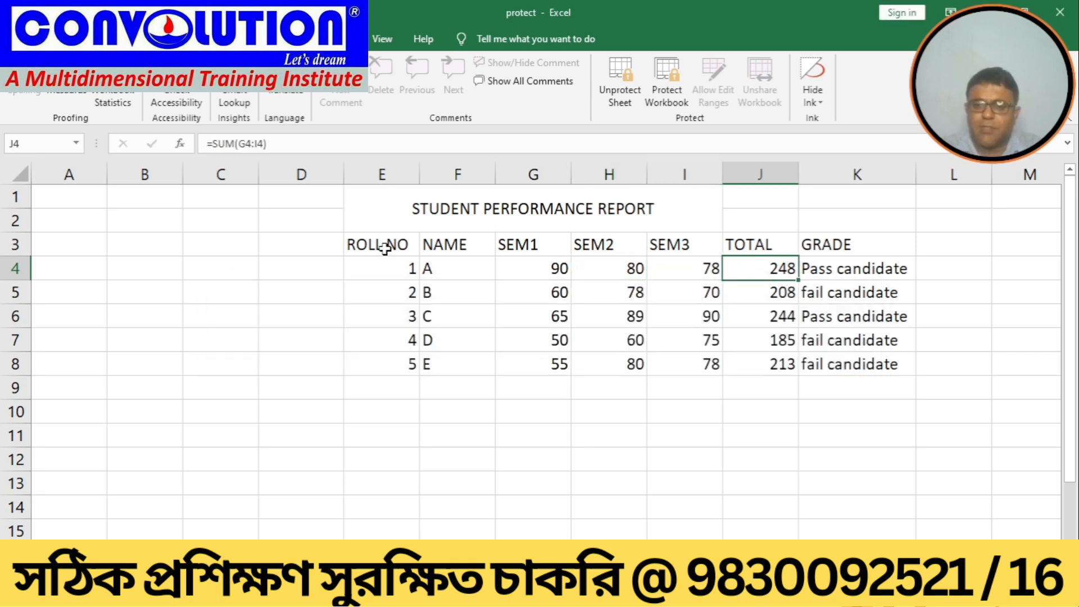
{"action": "key", "text": "Down"}
{"action": "key", "text": "Delete"}
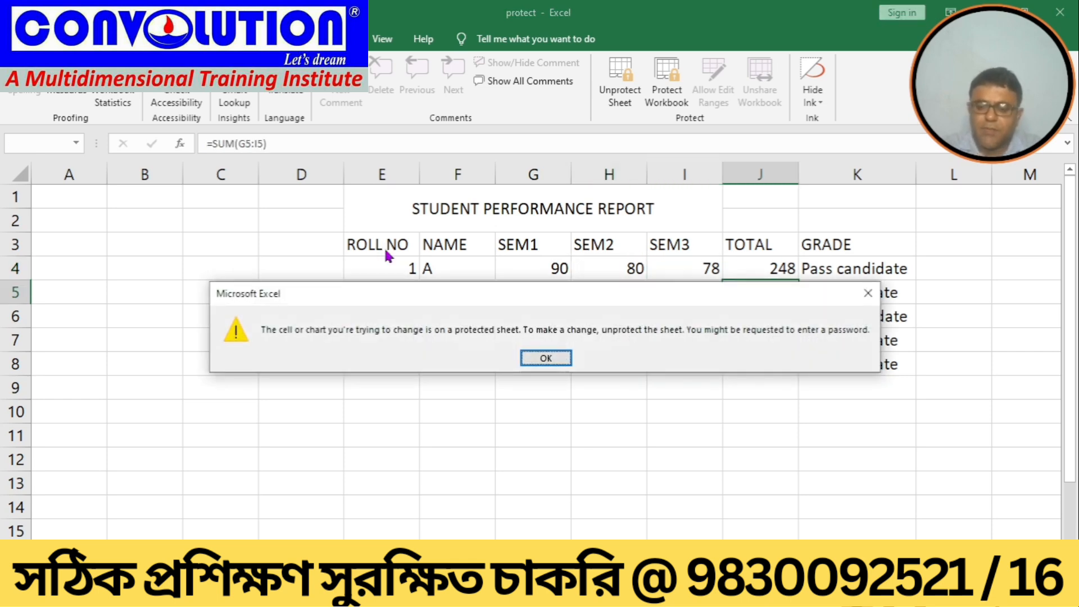
{"action": "key", "text": "Return"}
{"action": "key", "text": "Right"}
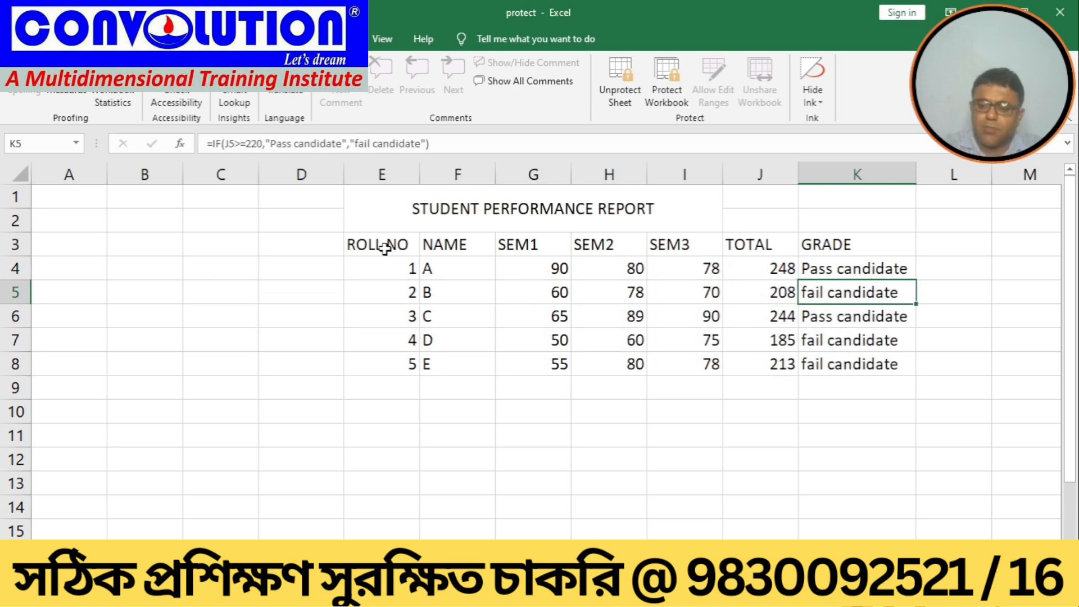
Step: Try to delete student B's grade on the protected sheet and dismiss the warning
{"action": "key", "text": "Delete"}
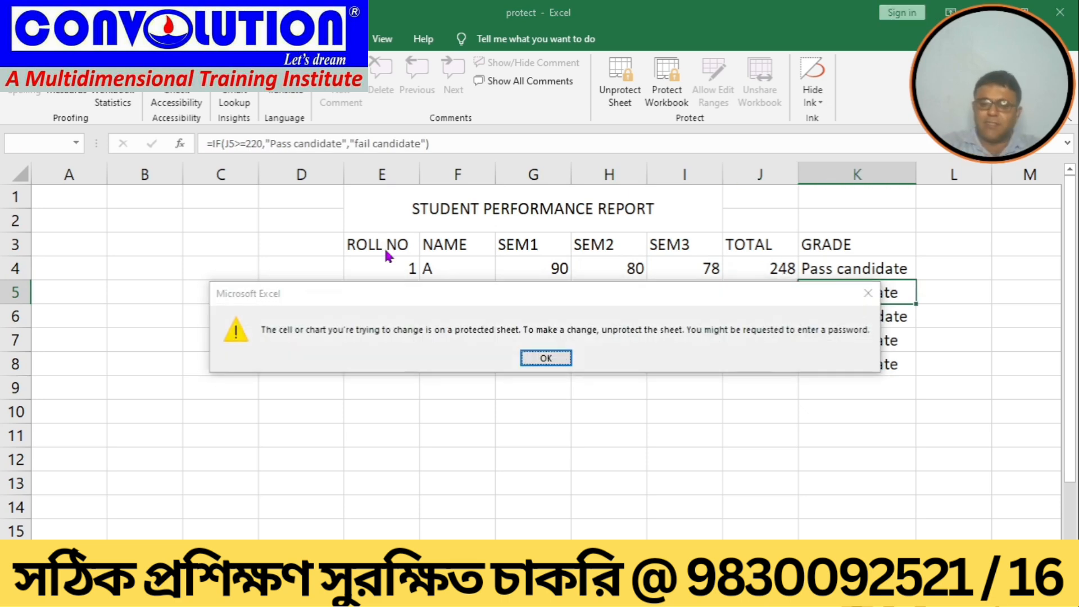
{"action": "key", "text": "Return"}
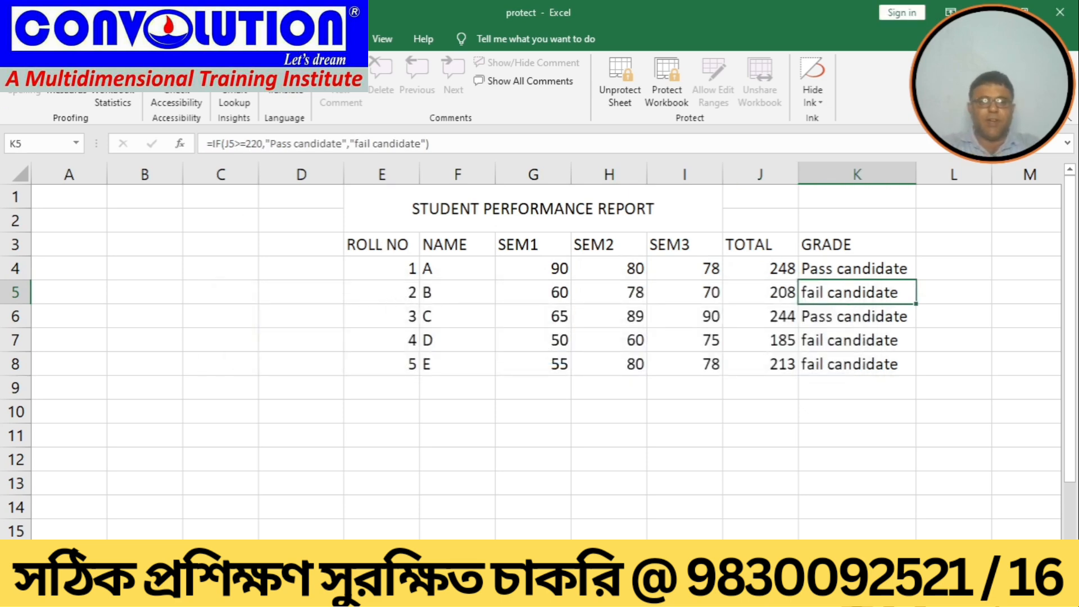
Step: Close the workbook and reopen protect from the recent workbooks
{"action": "key", "text": "alt+f"}
{"action": "left_click", "coordinate": [34, 219]}
{"action": "key", "text": "alt+f"}
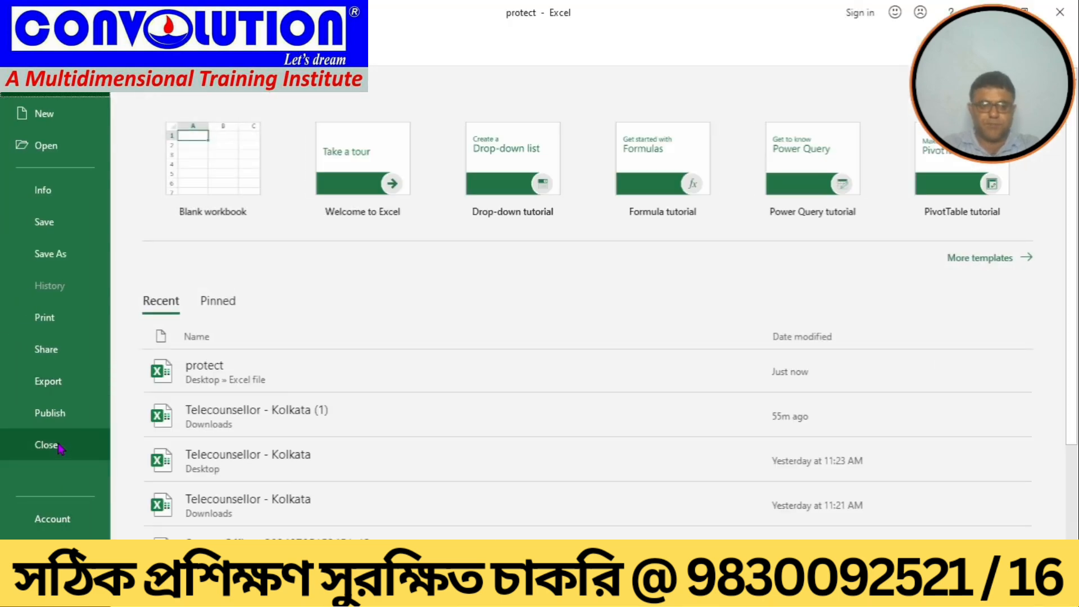
{"action": "left_click", "coordinate": [56, 444]}
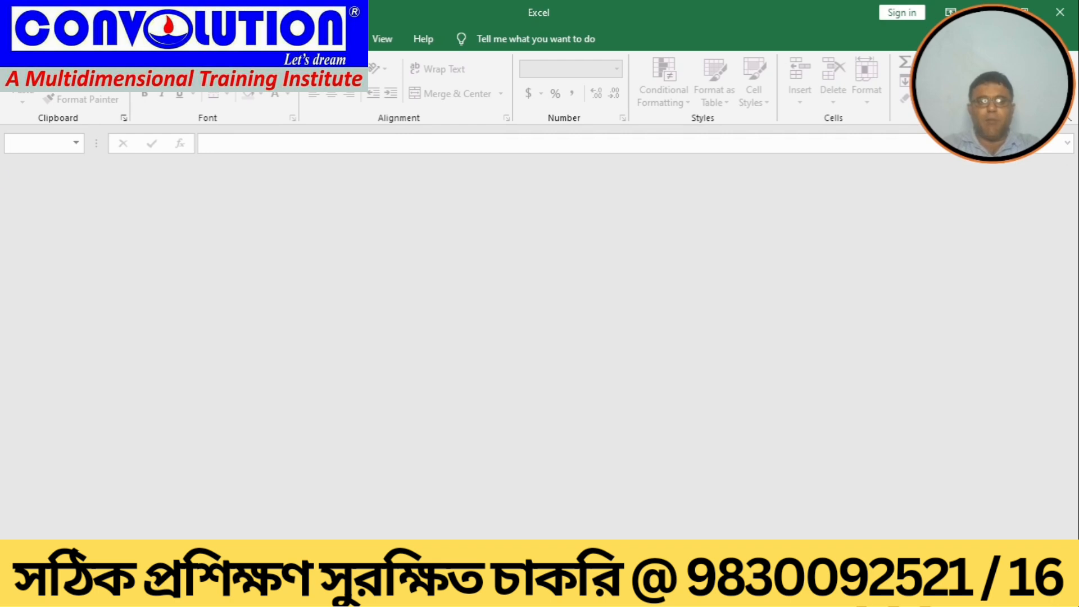
{"action": "key", "text": "alt+f"}
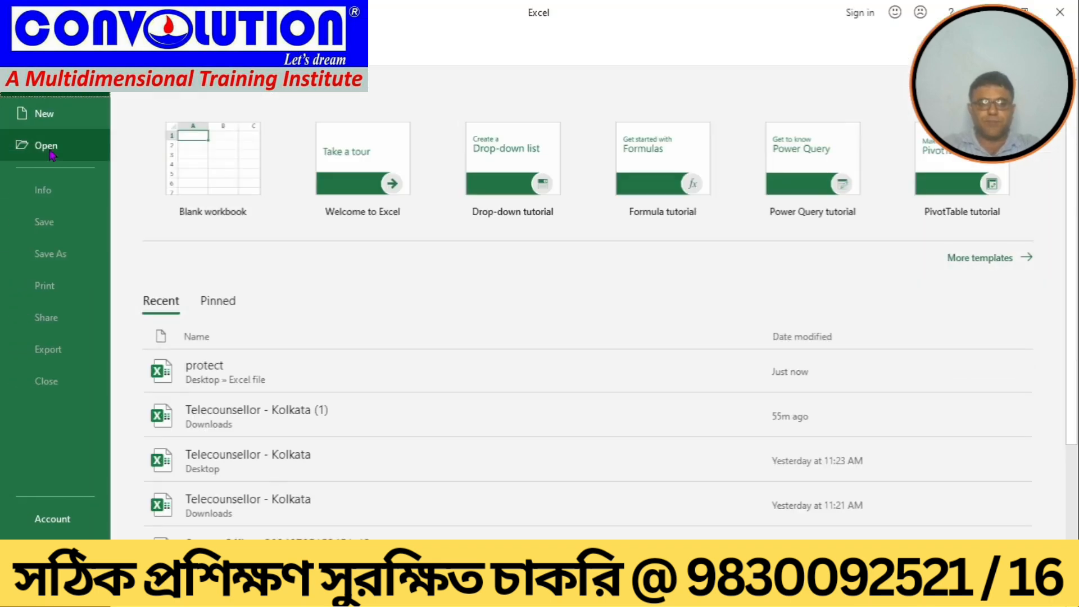
{"action": "left_click", "coordinate": [53, 153]}
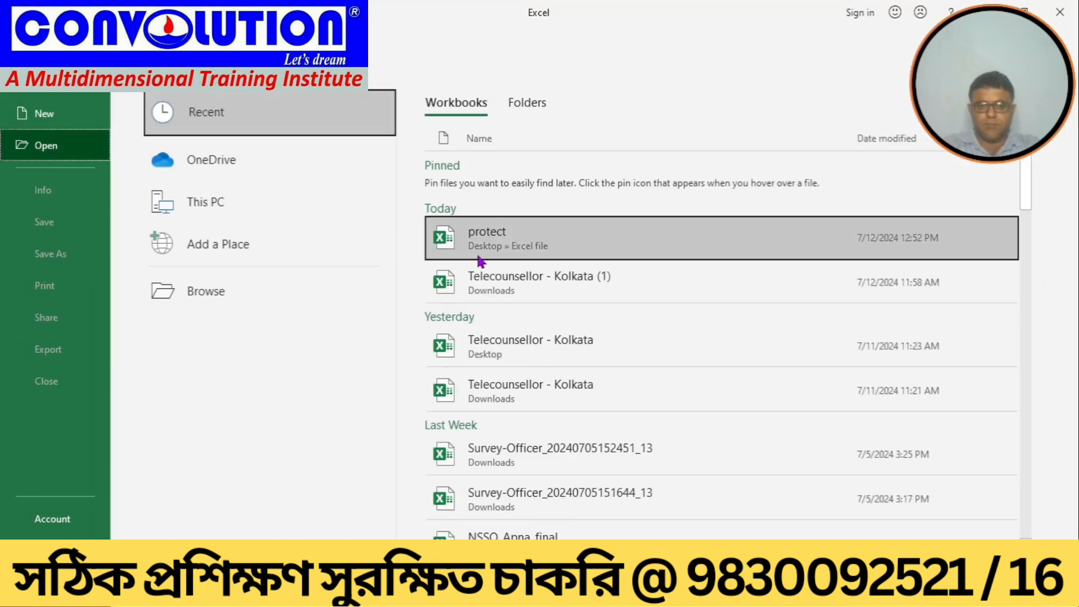
{"action": "left_click", "coordinate": [529, 242]}
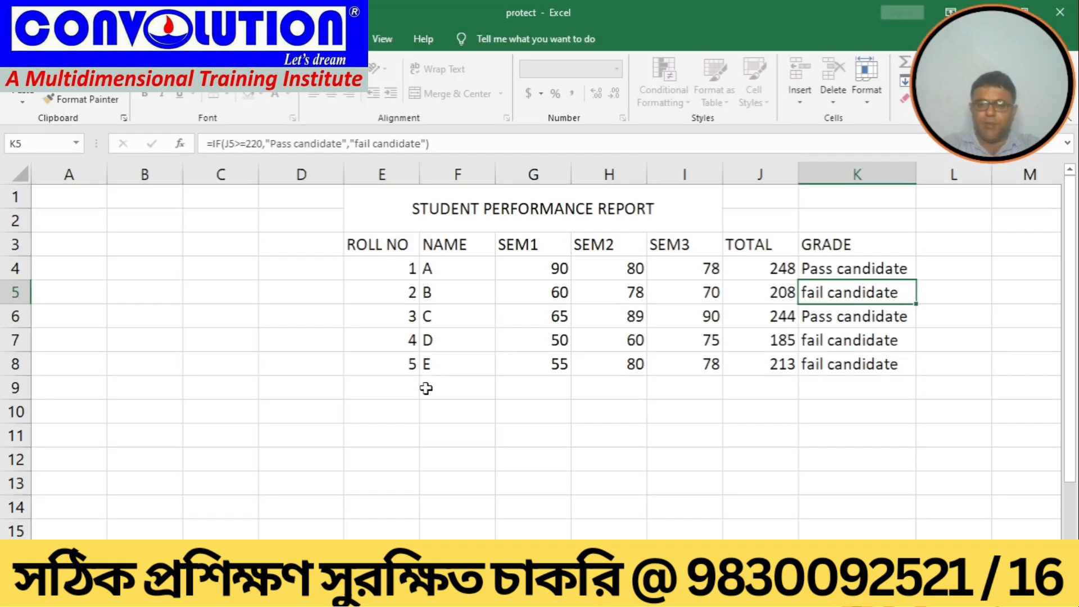
Step: Try to edit student C's roll number on the protected sheet and dismiss the warning
{"action": "left_click", "coordinate": [405, 318]}
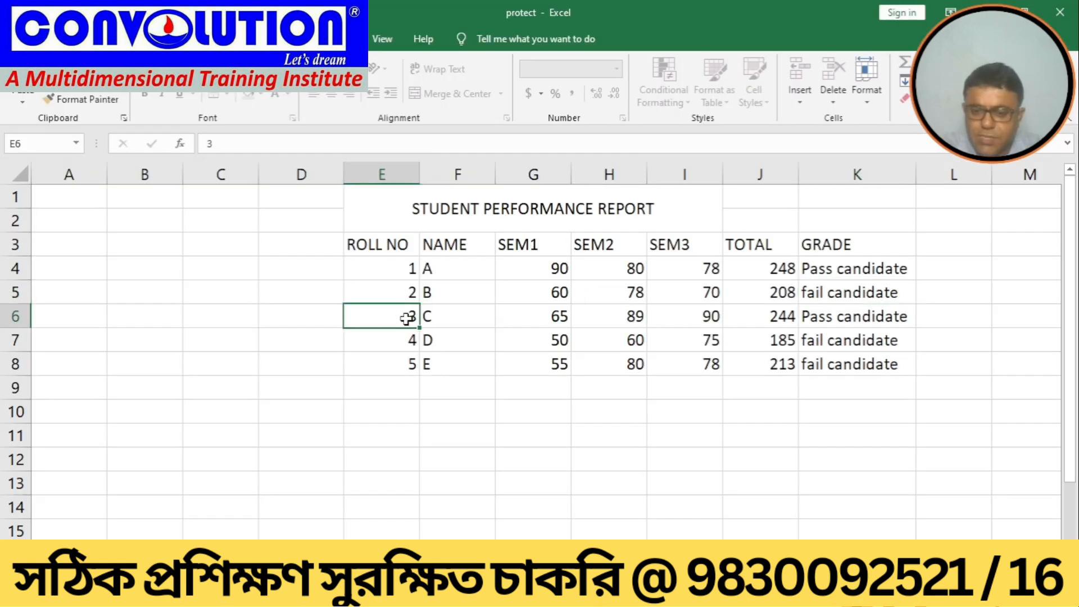
{"action": "double_click", "coordinate": [406, 319]}
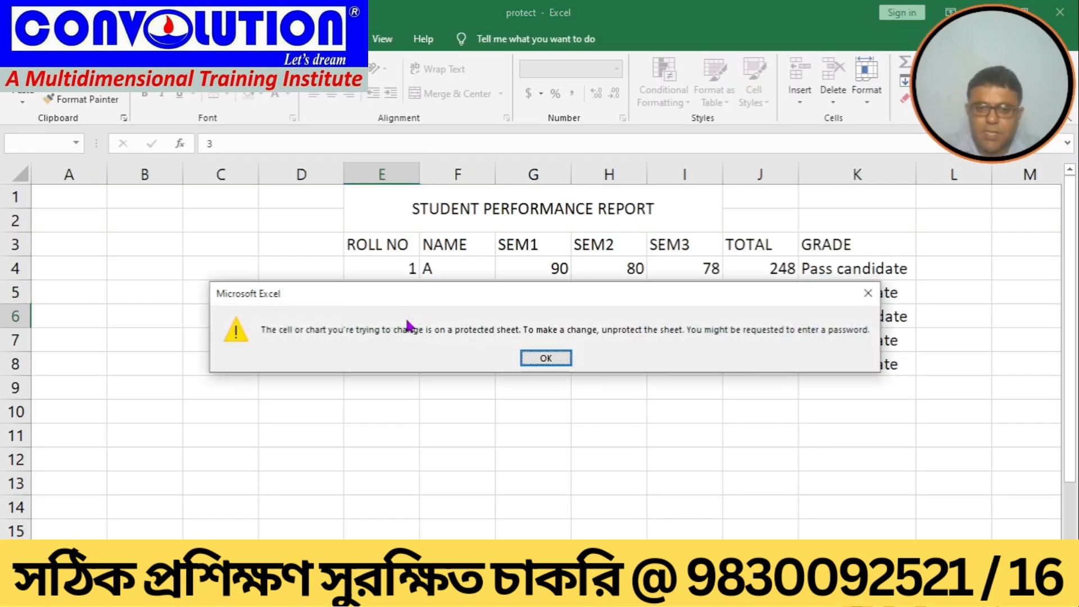
{"action": "left_click", "coordinate": [531, 360]}
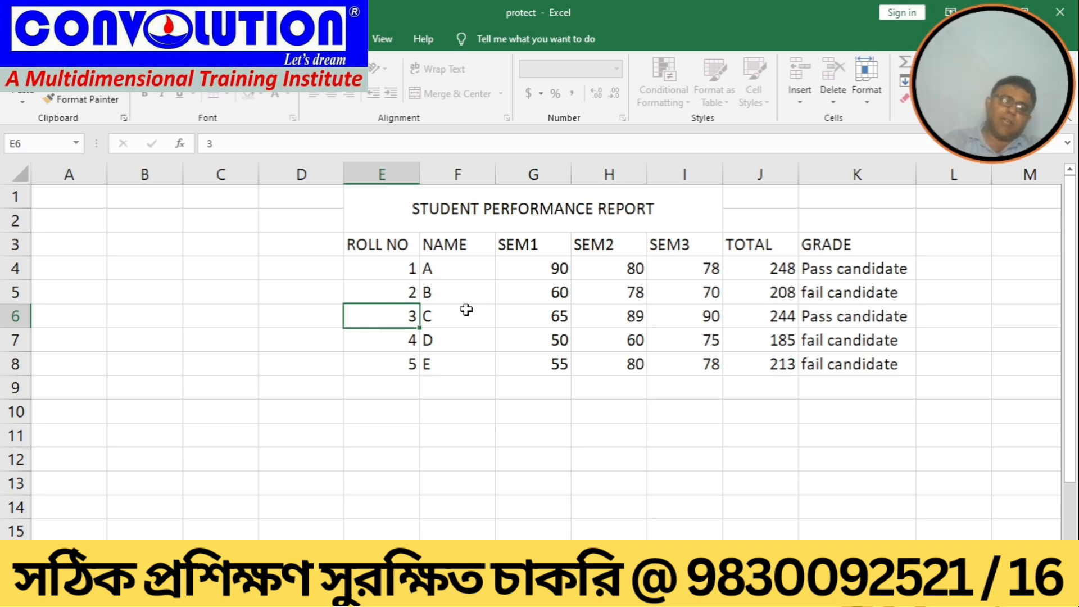
{"action": "left_click", "coordinate": [446, 373]}
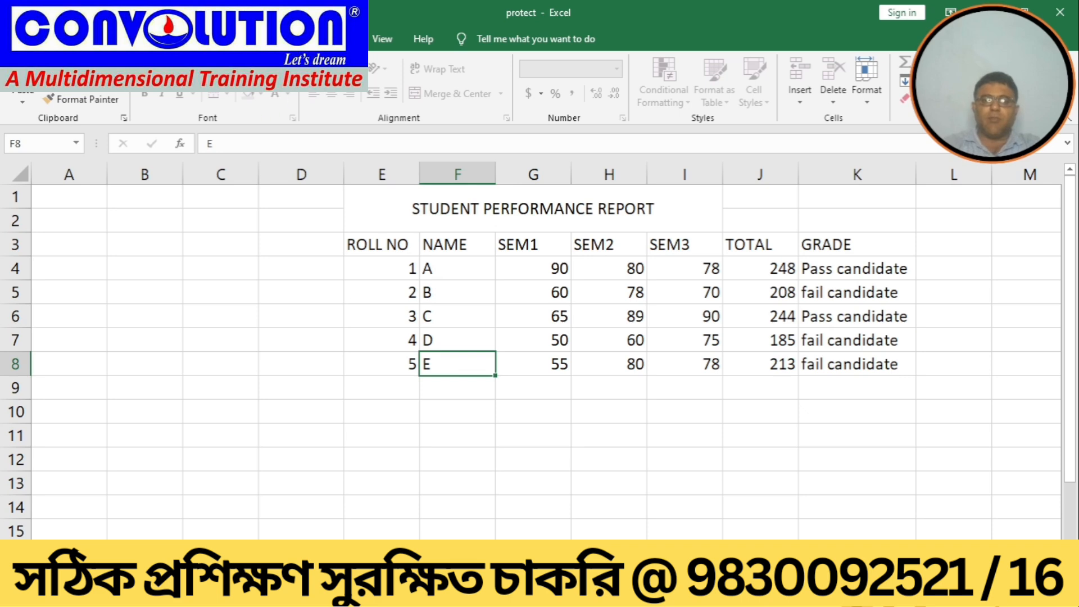
Step: Unprotect the sheet by entering its password
{"action": "key", "text": "alt+r"}
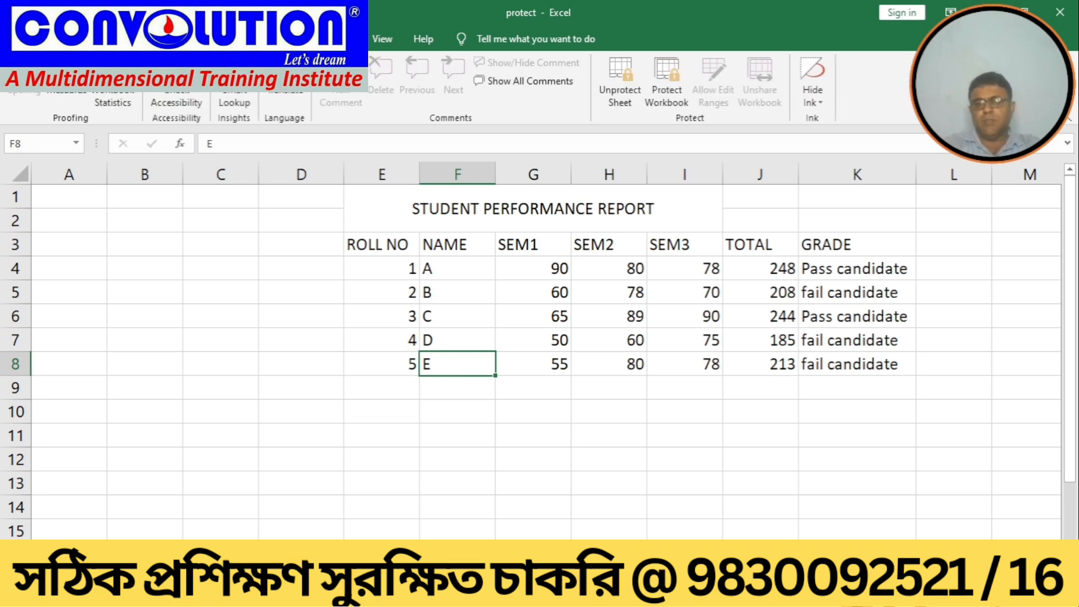
{"action": "left_click", "coordinate": [622, 94]}
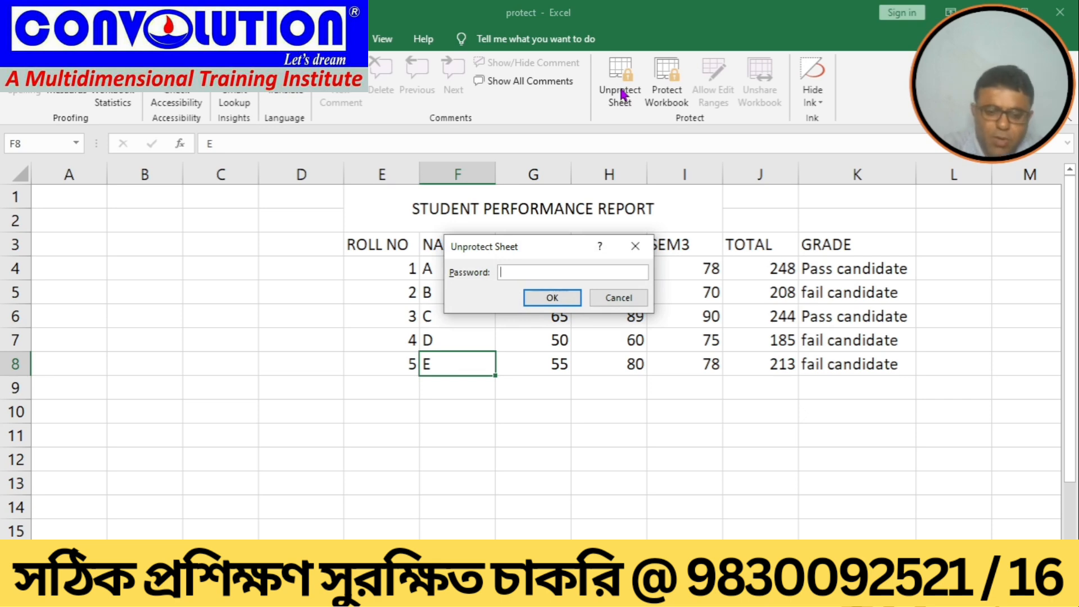
{"action": "type", "text": "12"}
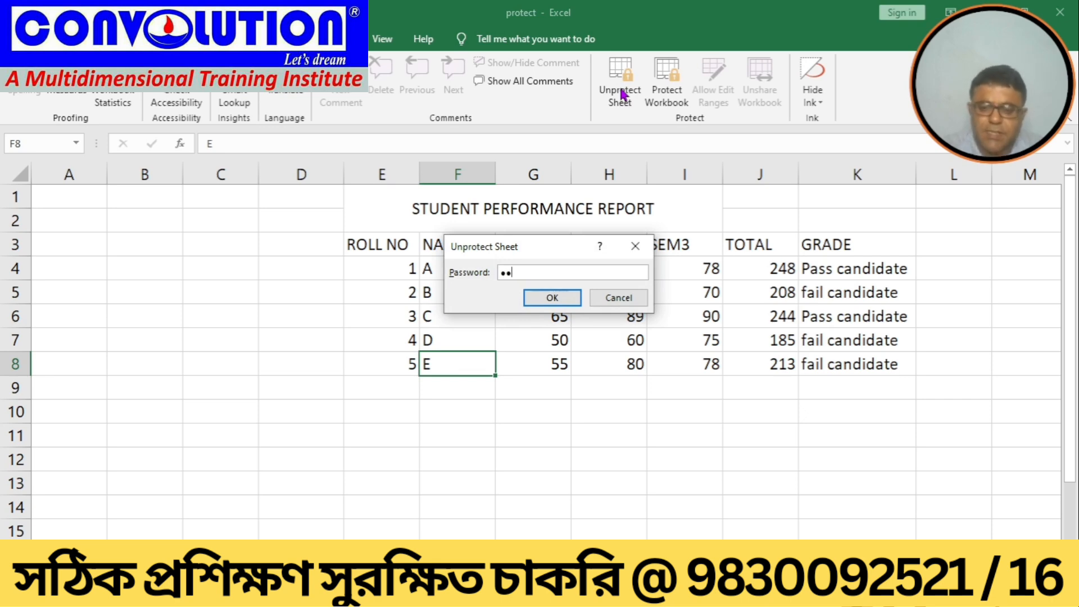
{"action": "key", "text": "Return"}
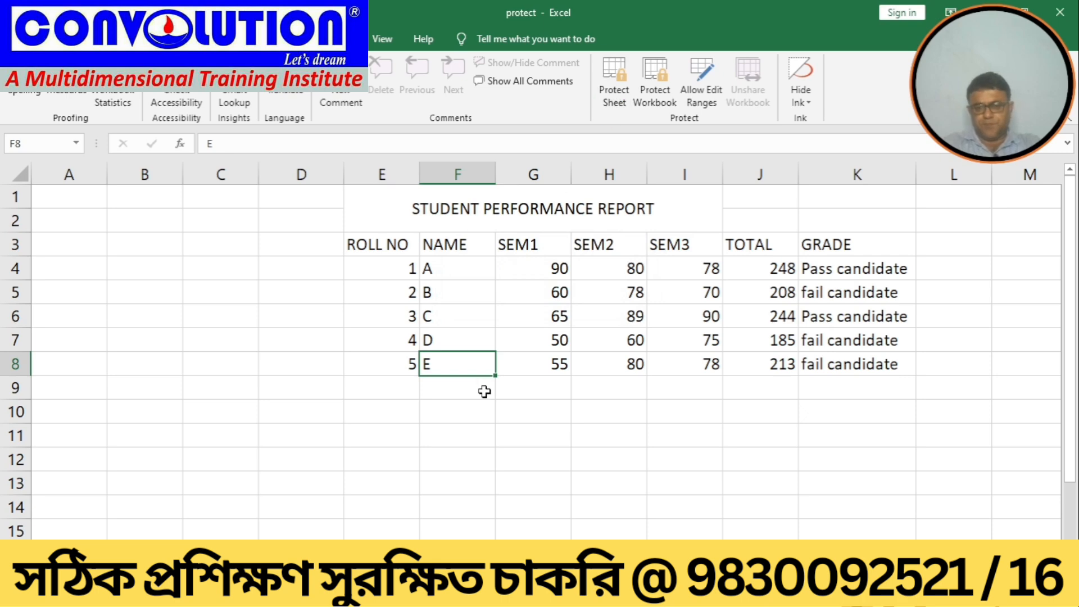
Step: Protect the sheet again without a password, keeping the default permissions, and save the workbook
{"action": "left_click", "coordinate": [486, 398]}
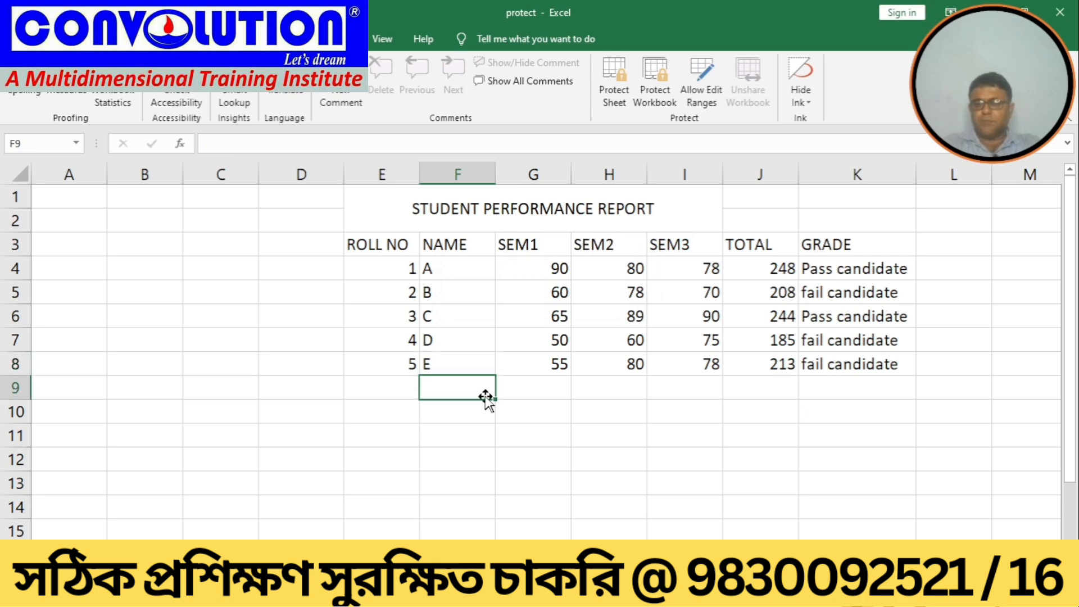
{"action": "left_click", "coordinate": [607, 109]}
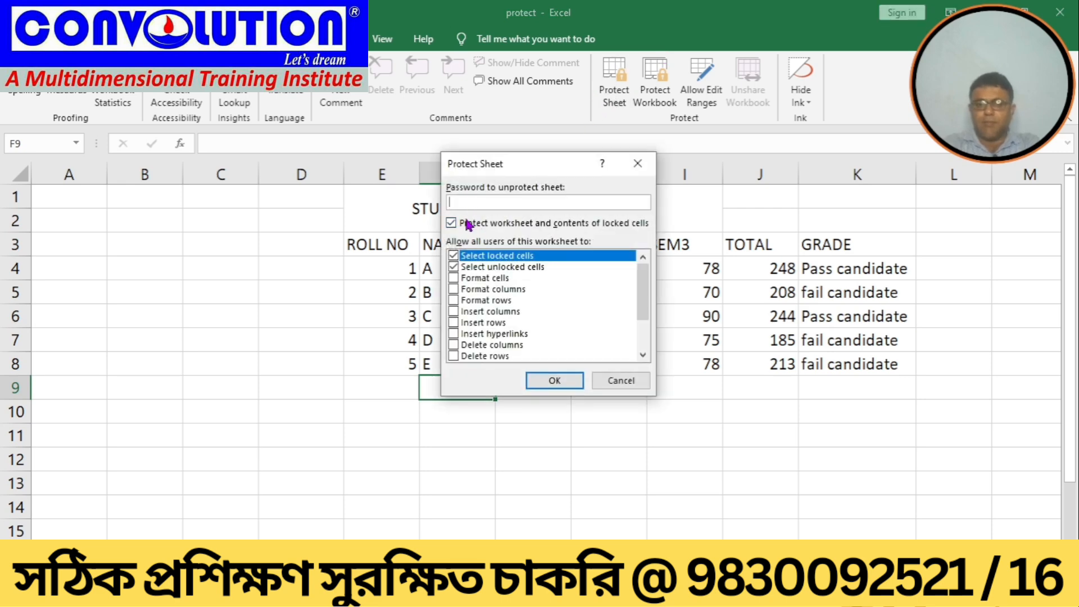
{"action": "left_click", "coordinate": [542, 384]}
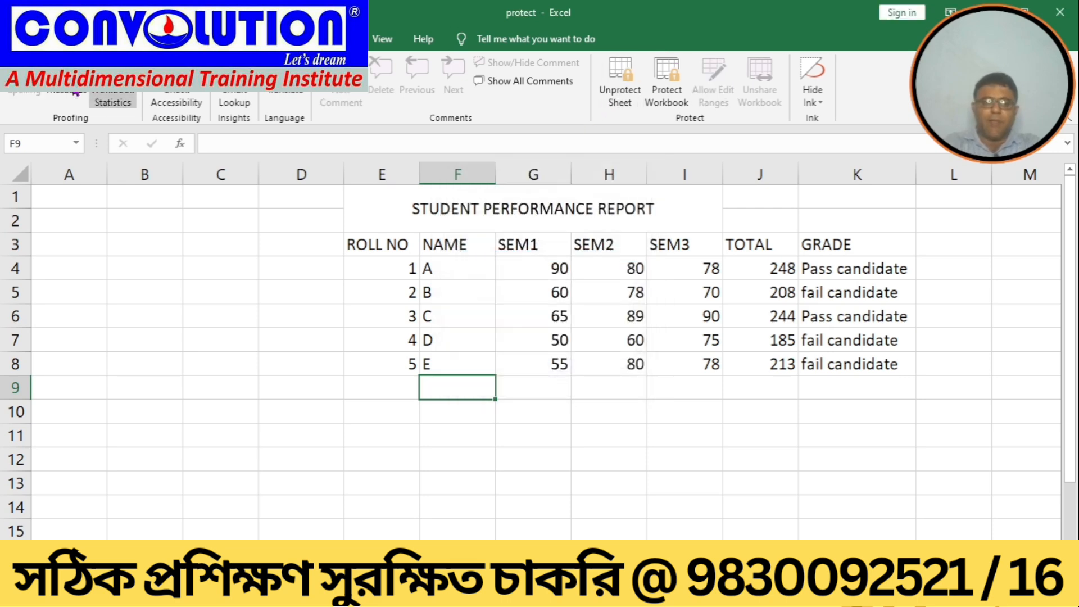
{"action": "left_click", "coordinate": [21, 39]}
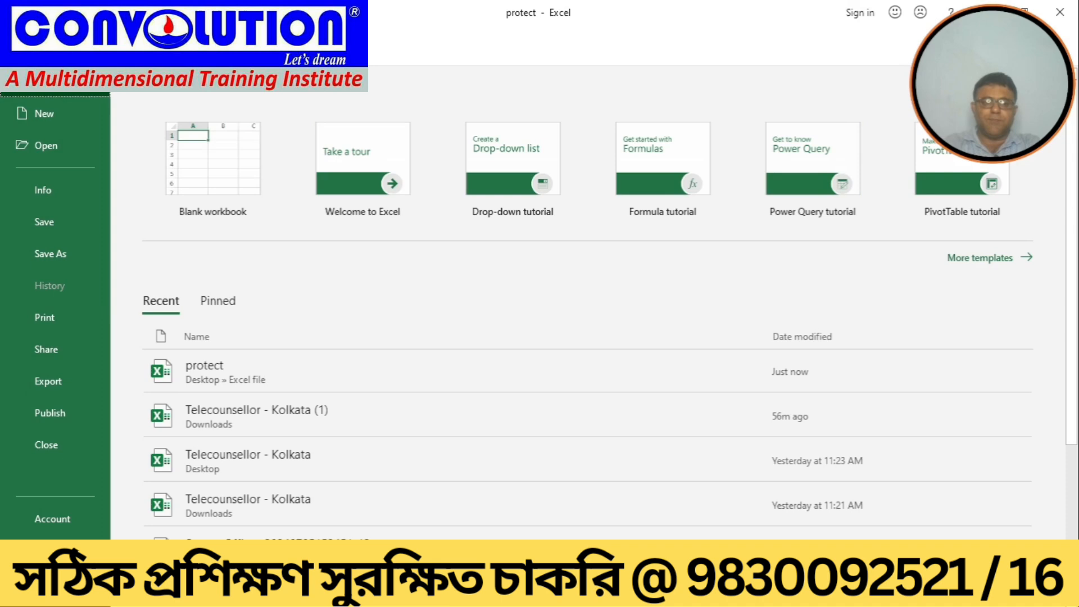
{"action": "left_click", "coordinate": [46, 228]}
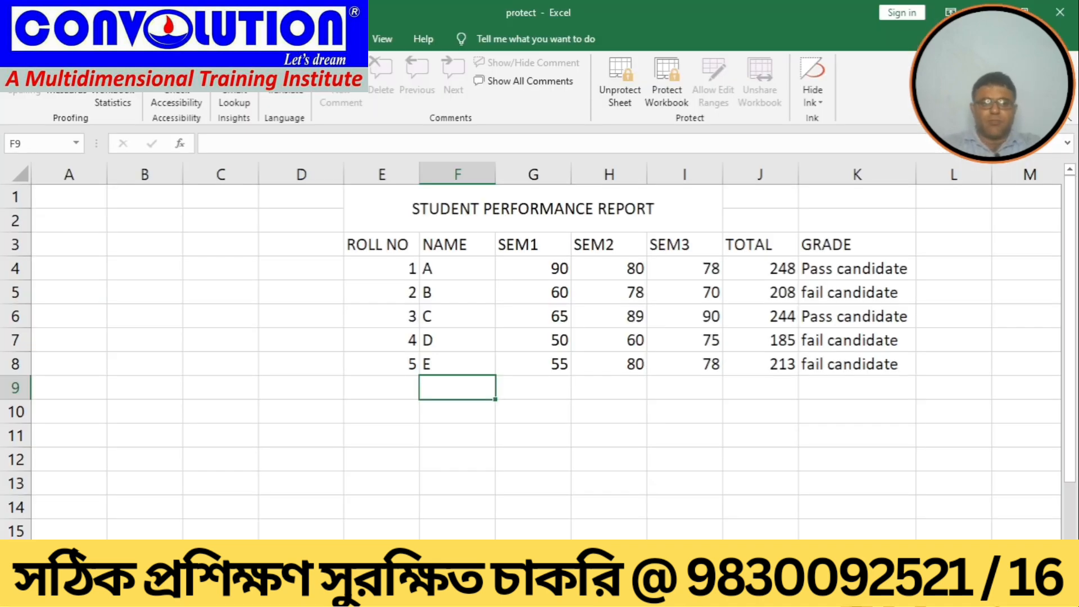
Step: Close the workbook and reopen protect from the recent workbooks
{"action": "left_click", "coordinate": [21, 39]}
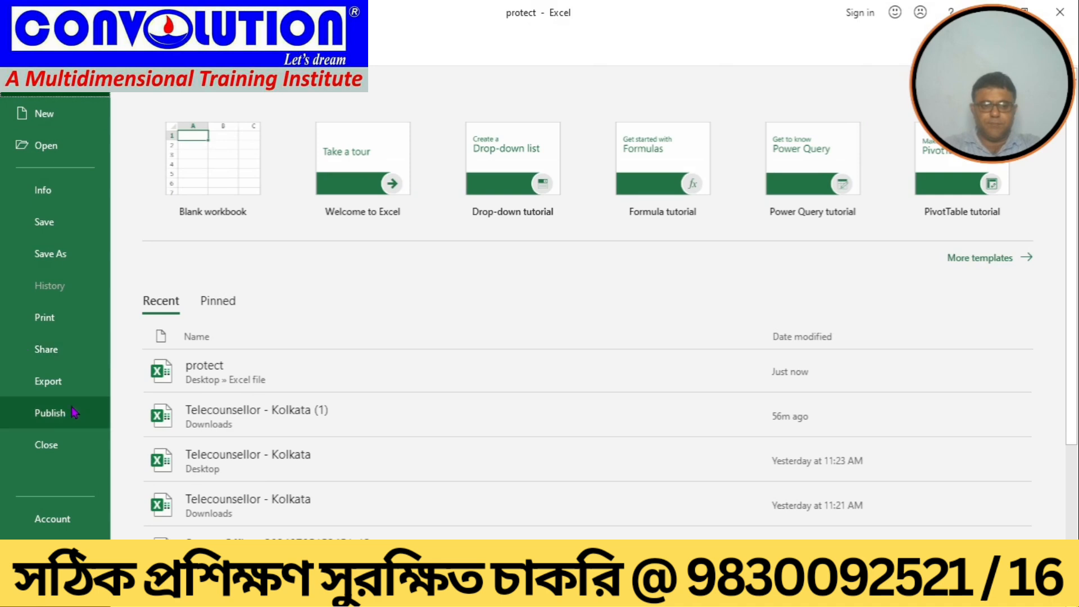
{"action": "left_click", "coordinate": [48, 442]}
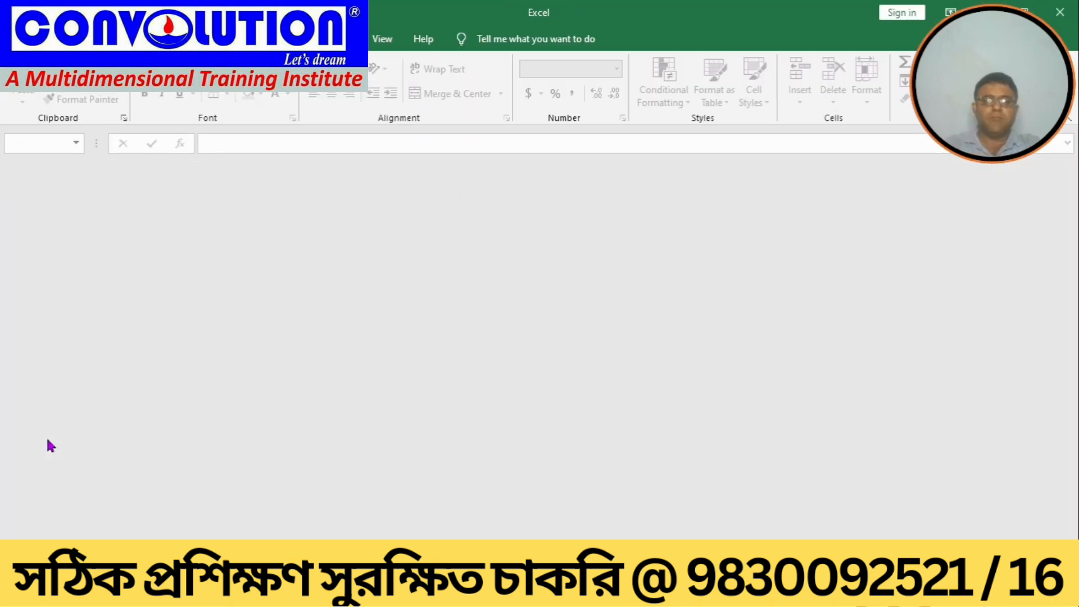
{"action": "left_click", "coordinate": [21, 38]}
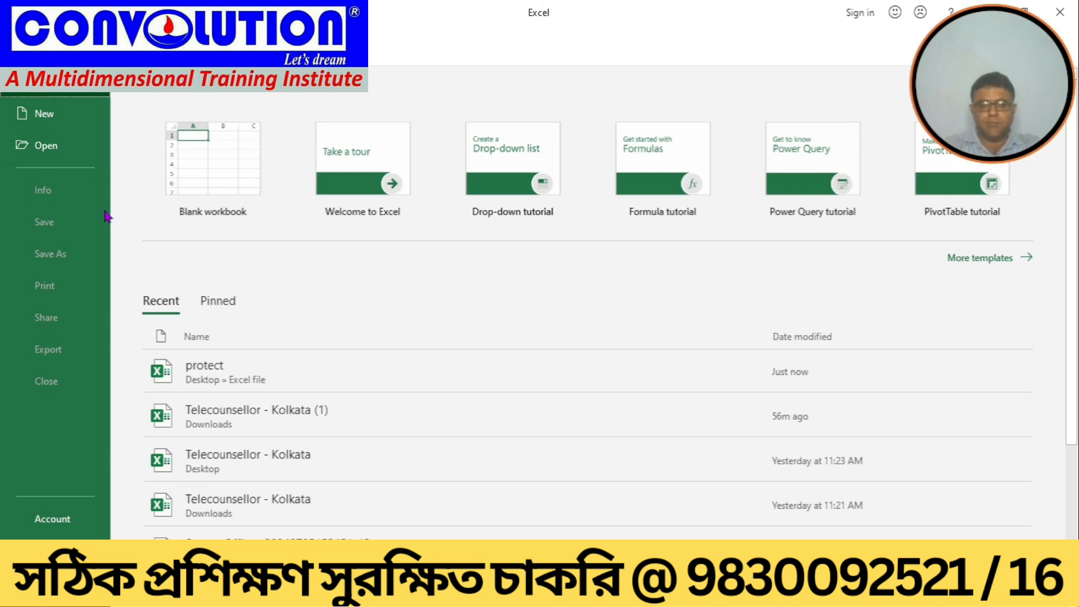
{"action": "left_click", "coordinate": [201, 364]}
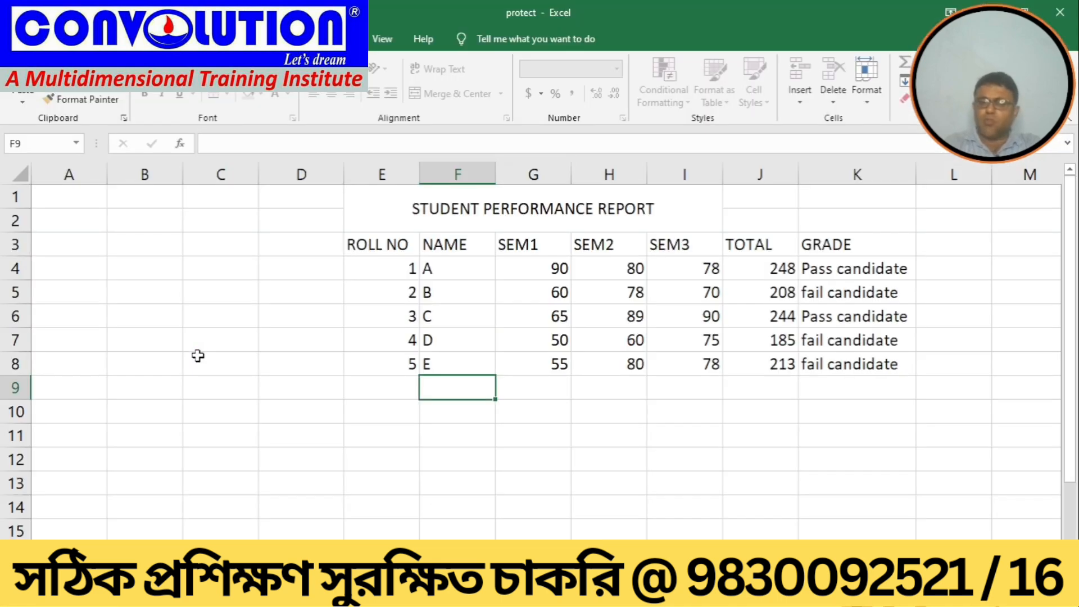
Step: Try to edit student B's name on the protected sheet and dismiss the warning
{"action": "left_click", "coordinate": [446, 292]}
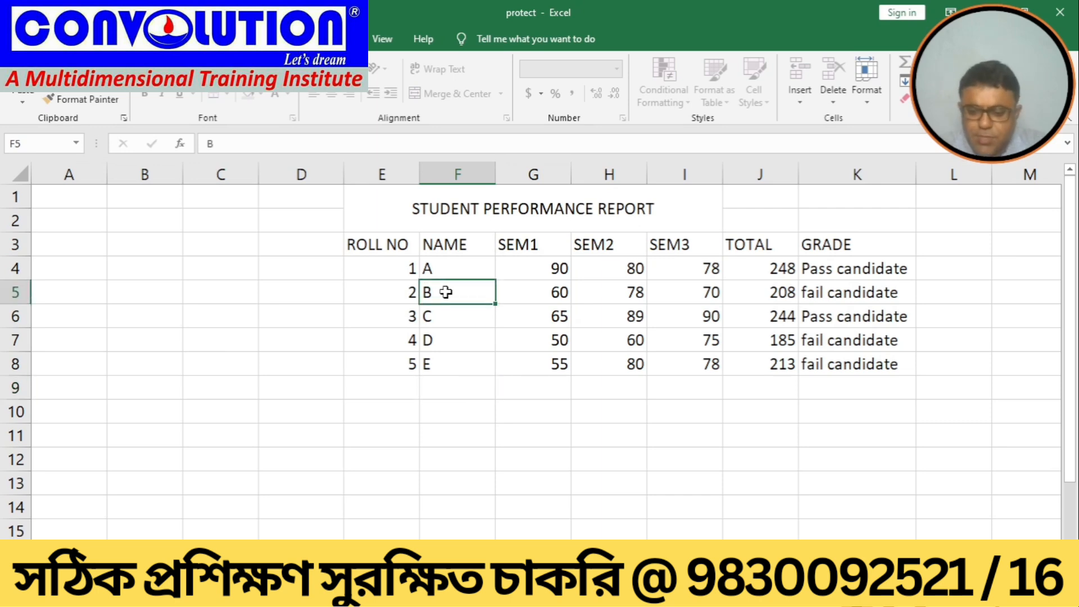
{"action": "double_click", "coordinate": [445, 292]}
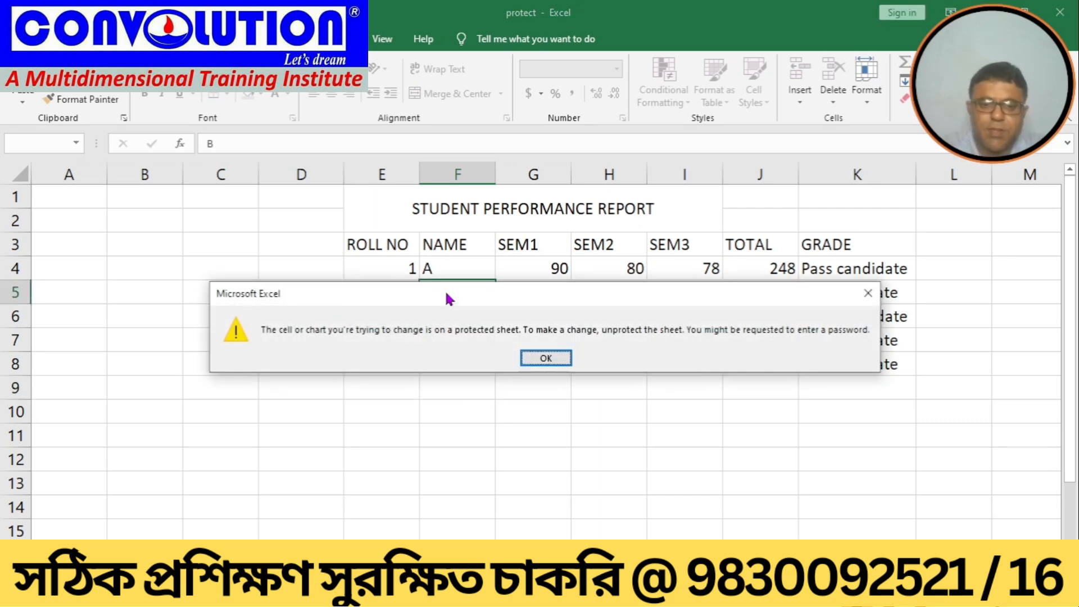
{"action": "left_click", "coordinate": [534, 358]}
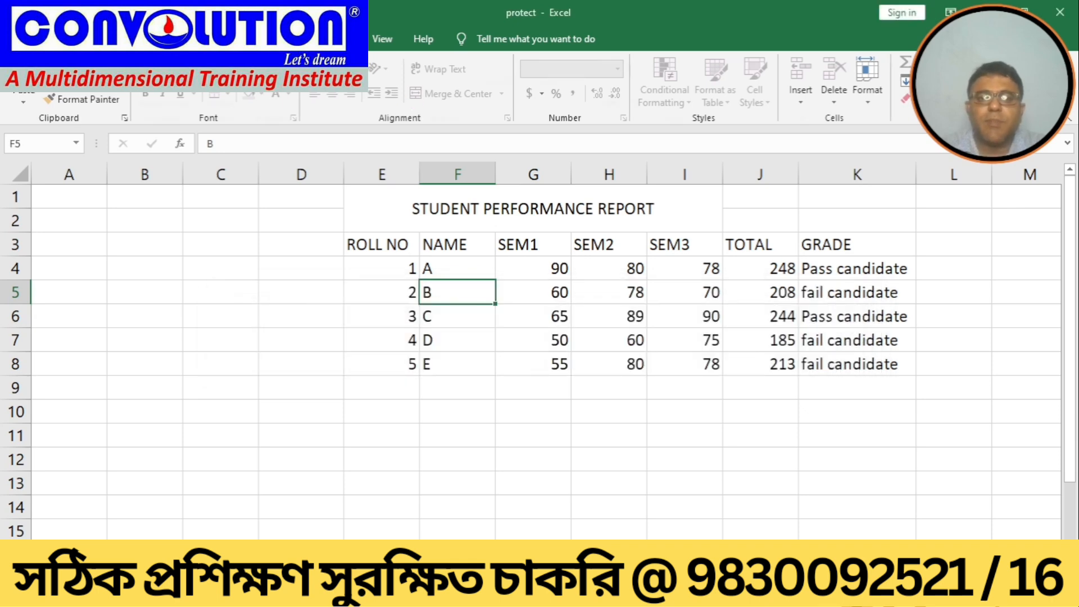
Step: Unprotect the sheet without a password and rename student C as TY
{"action": "left_click", "coordinate": [346, 39]}
{"action": "left_click", "coordinate": [606, 84]}
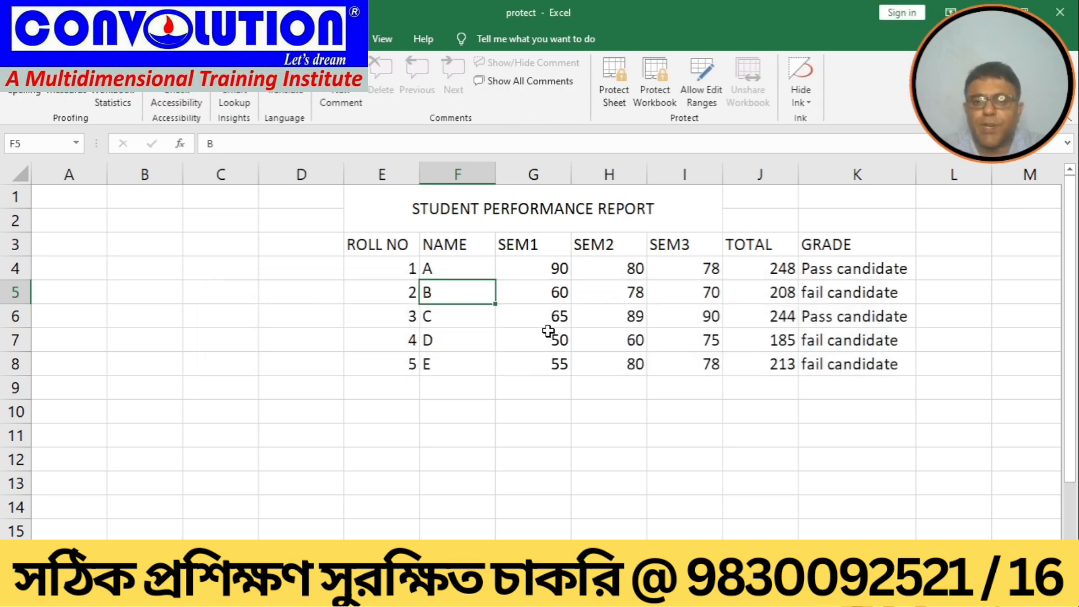
{"action": "left_click", "coordinate": [424, 324]}
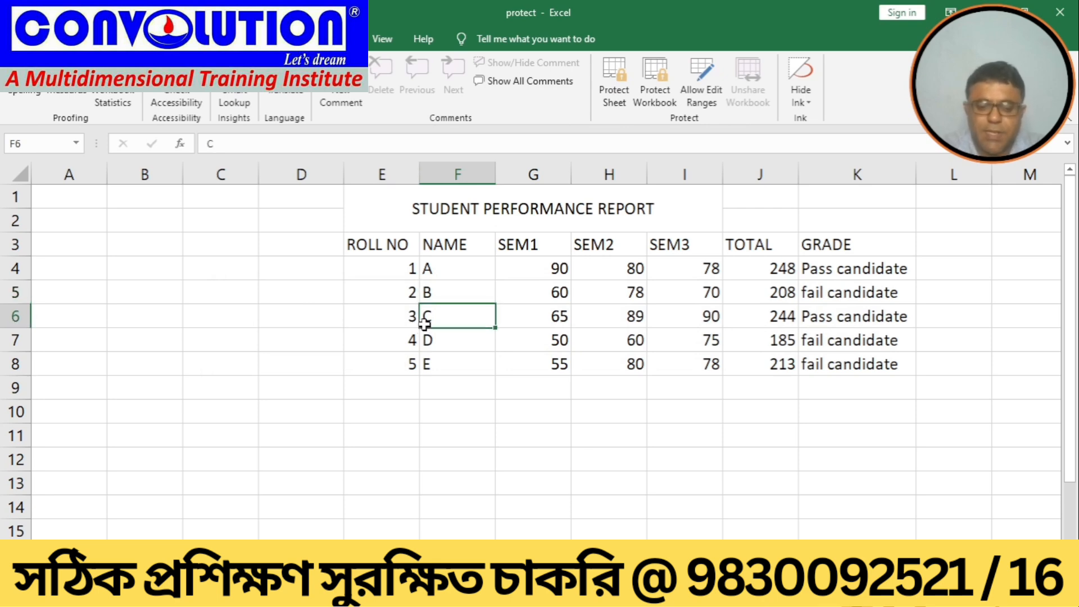
{"action": "type", "text": "TY"}
{"action": "key", "text": "Return"}
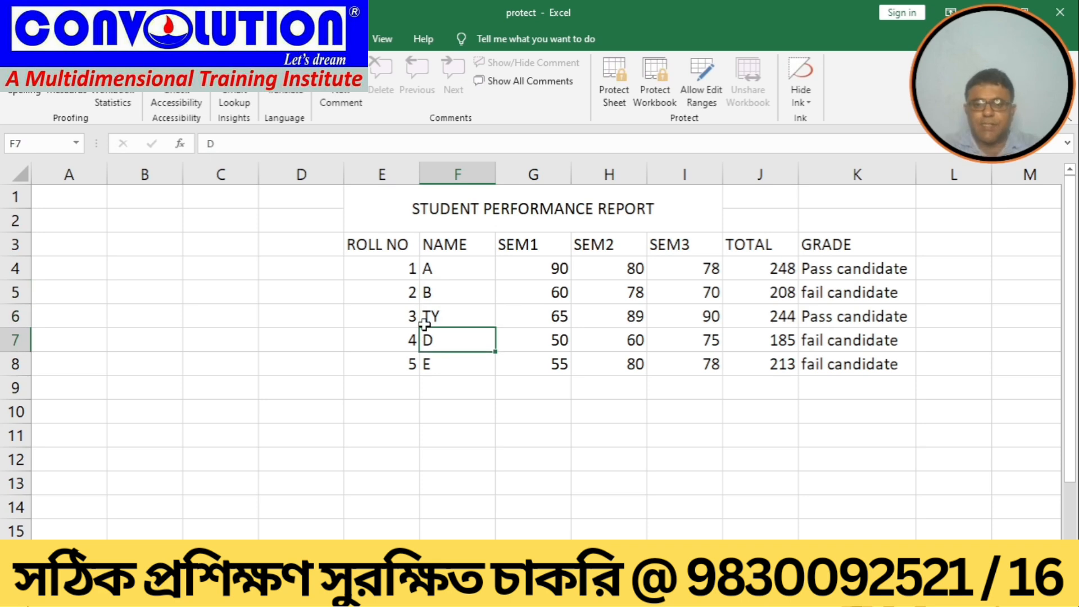
{"action": "left_click", "coordinate": [436, 307]}
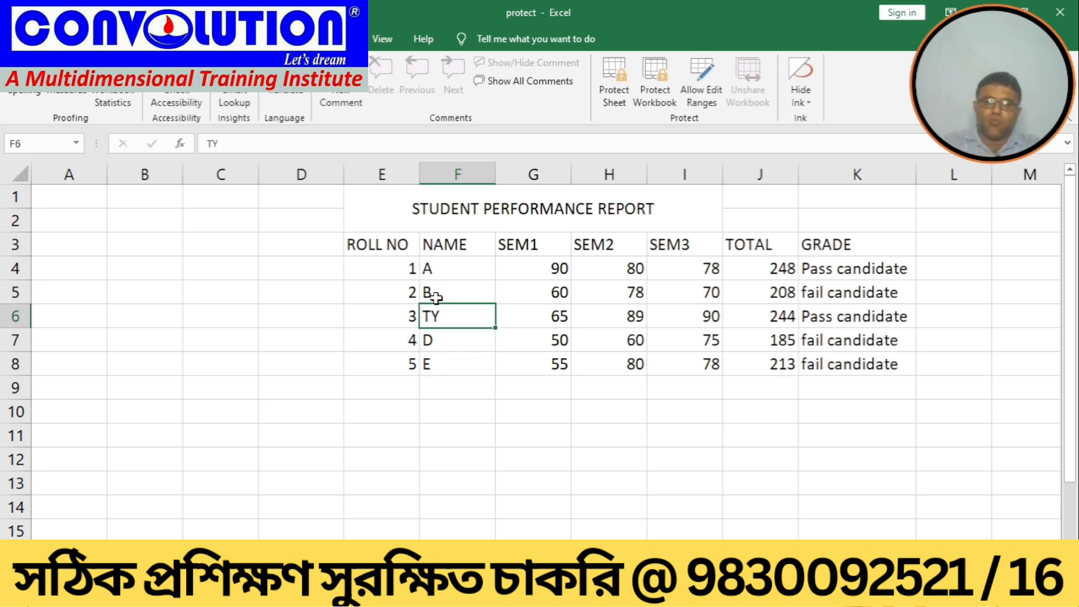
{"action": "left_click", "coordinate": [611, 101]}
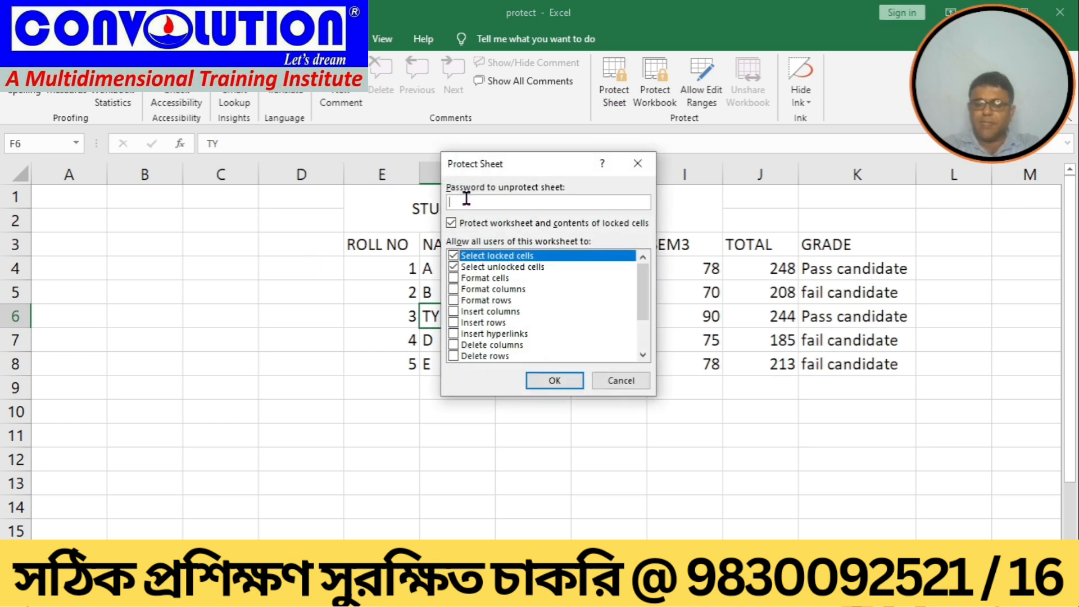
{"action": "left_click", "coordinate": [622, 381]}
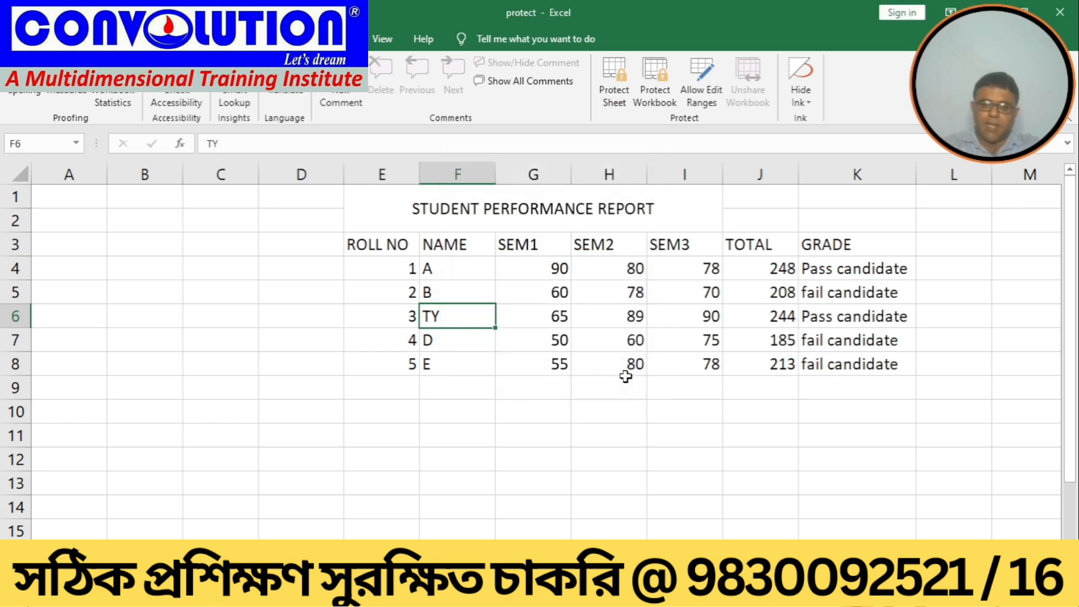
Step: Examine the report table by selecting its data range and the name column
{"action": "left_click", "coordinate": [447, 433]}
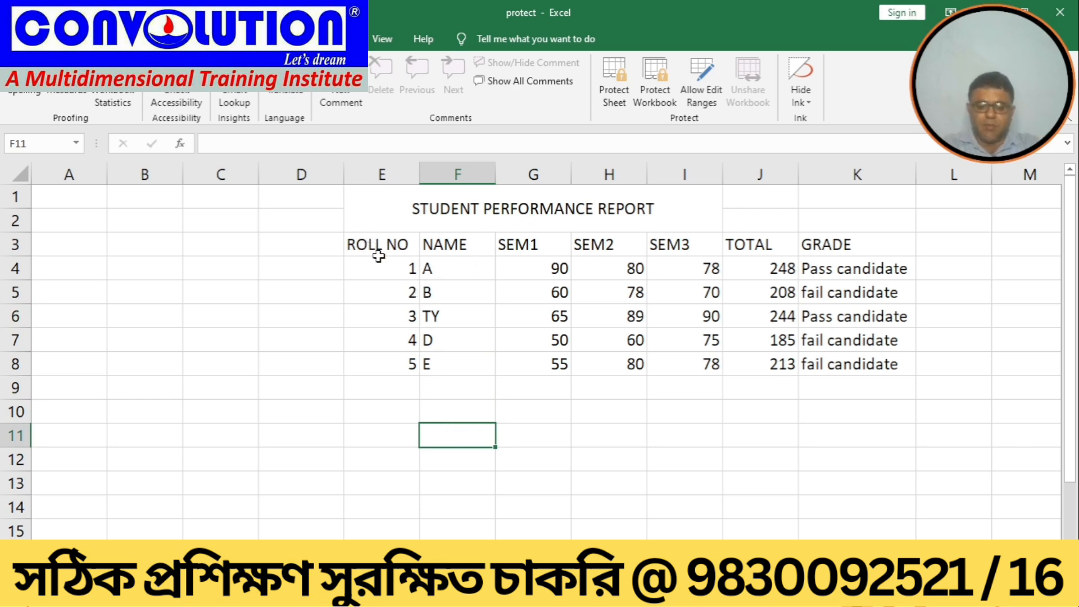
{"action": "left_click_drag", "start_coordinate": [378, 256], "coordinate": [833, 357]}
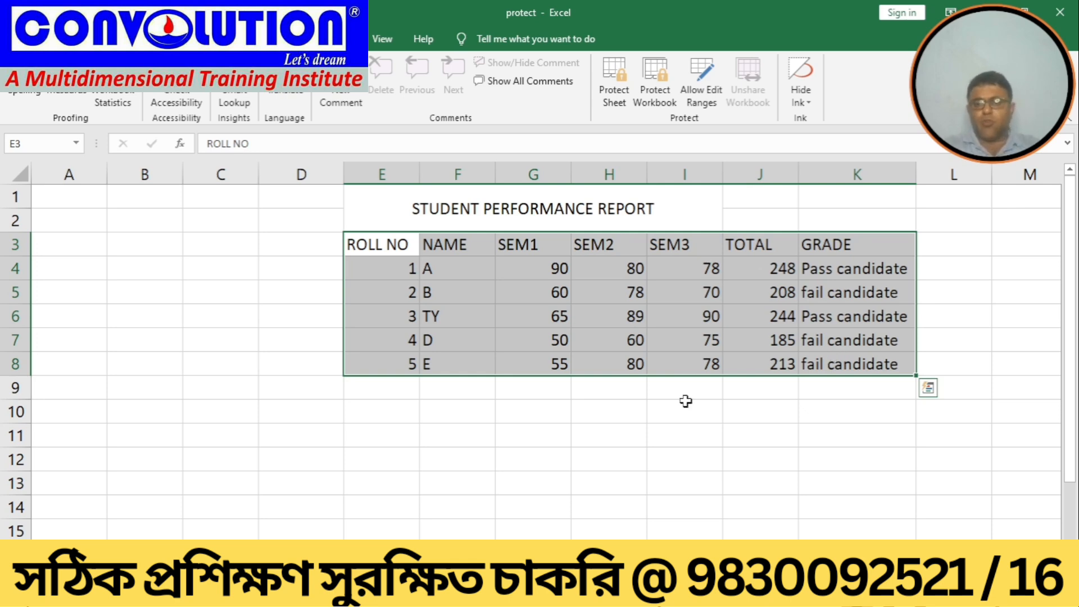
{"action": "left_click", "coordinate": [617, 452]}
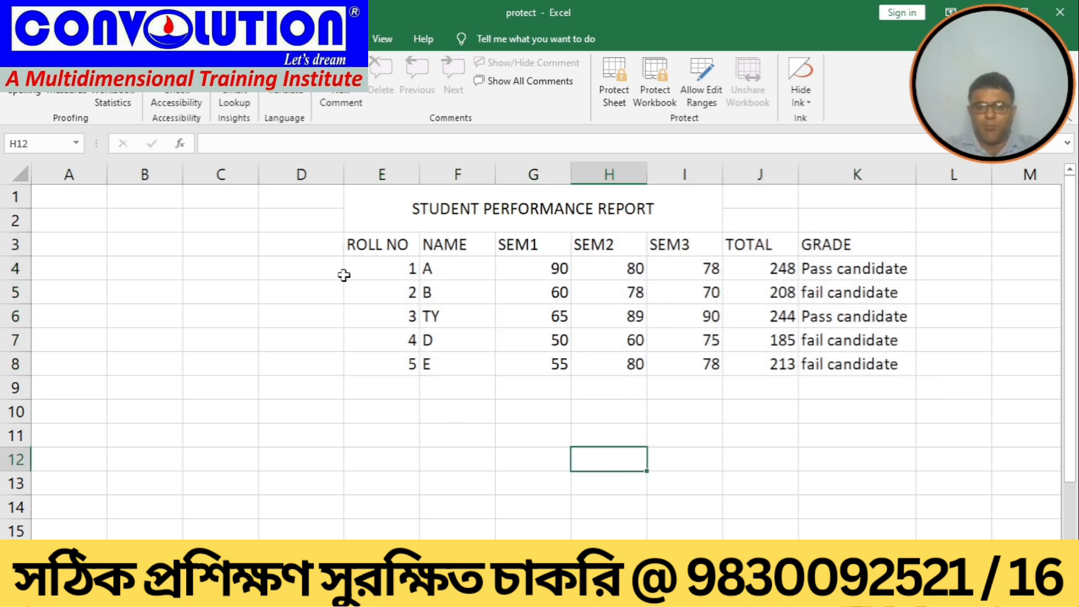
{"action": "left_click_drag", "start_coordinate": [360, 244], "coordinate": [824, 370]}
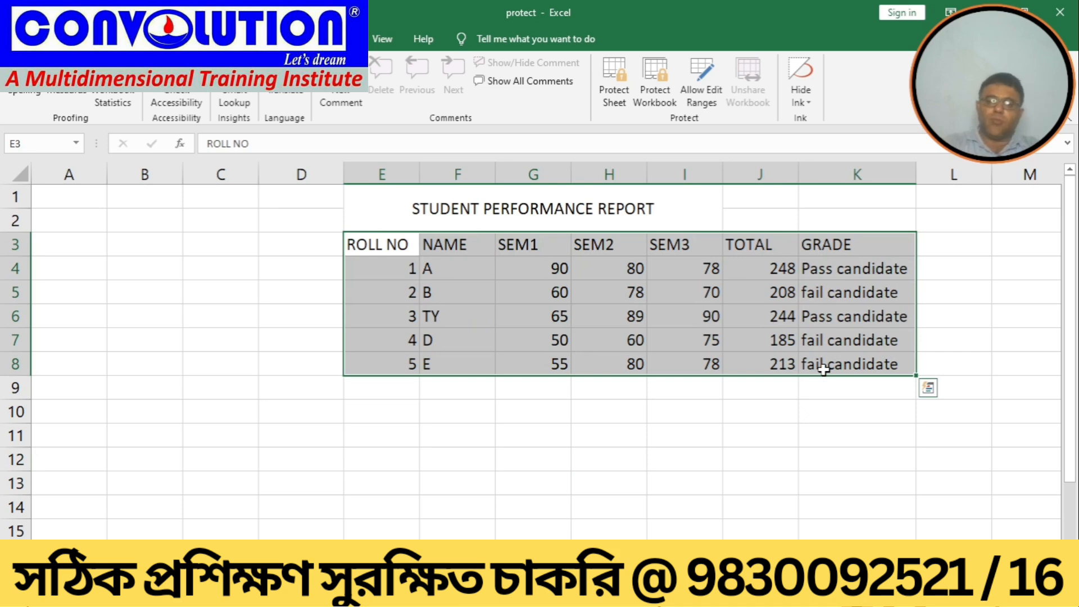
{"action": "left_click", "coordinate": [515, 366]}
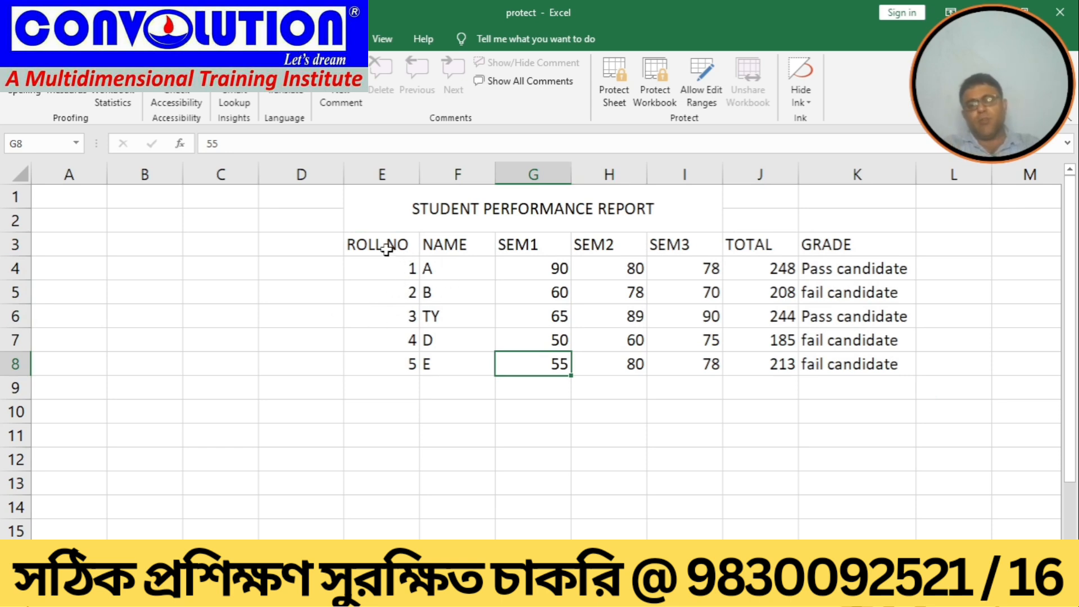
{"action": "left_click_drag", "start_coordinate": [387, 249], "coordinate": [857, 357]}
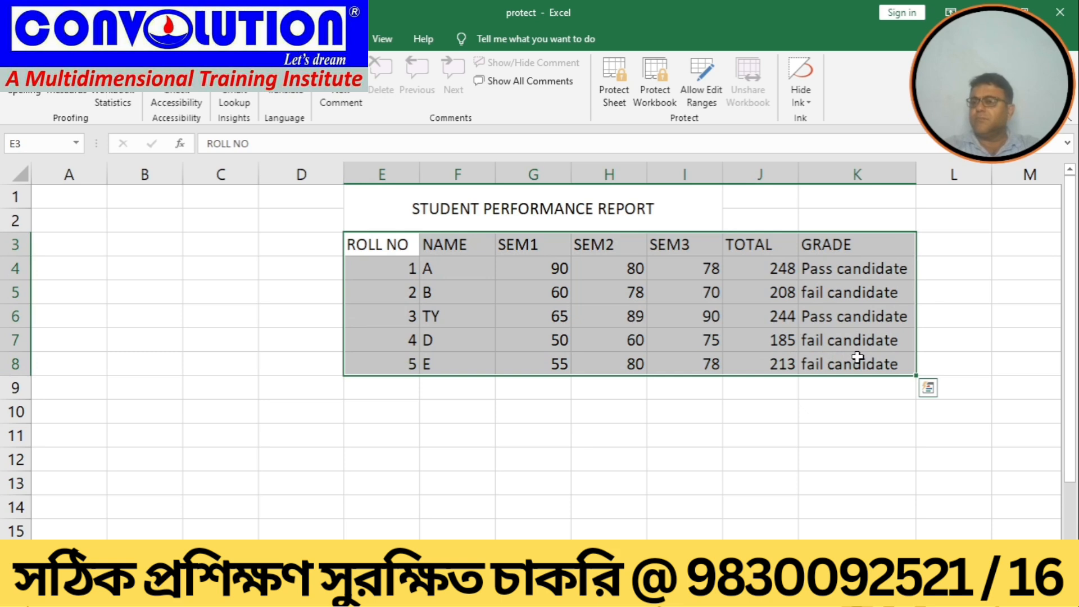
{"action": "left_click", "coordinate": [479, 388]}
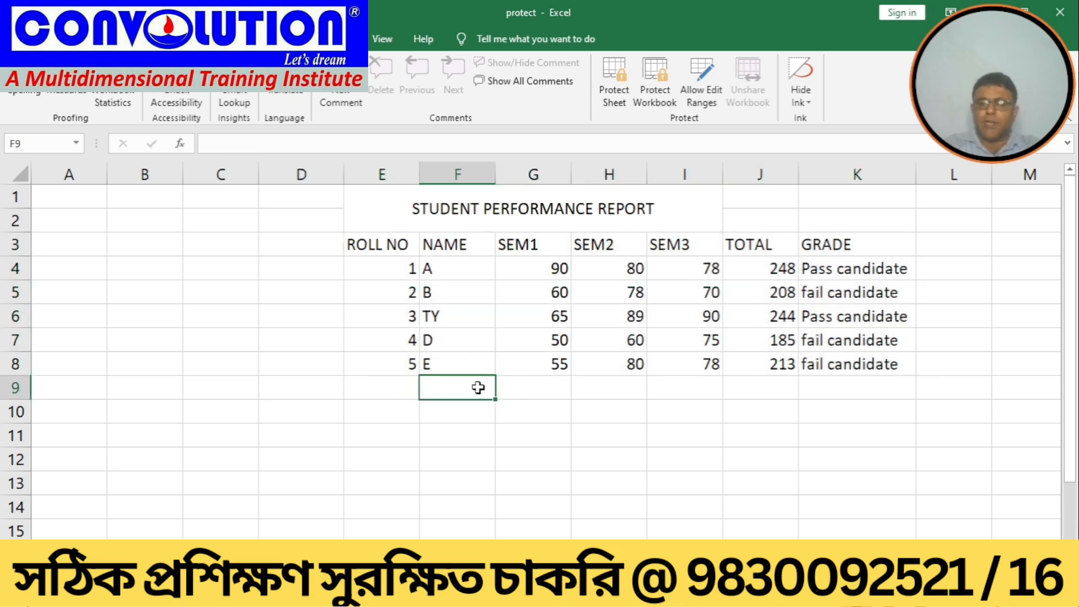
{"action": "left_click_drag", "start_coordinate": [457, 264], "coordinate": [448, 353]}
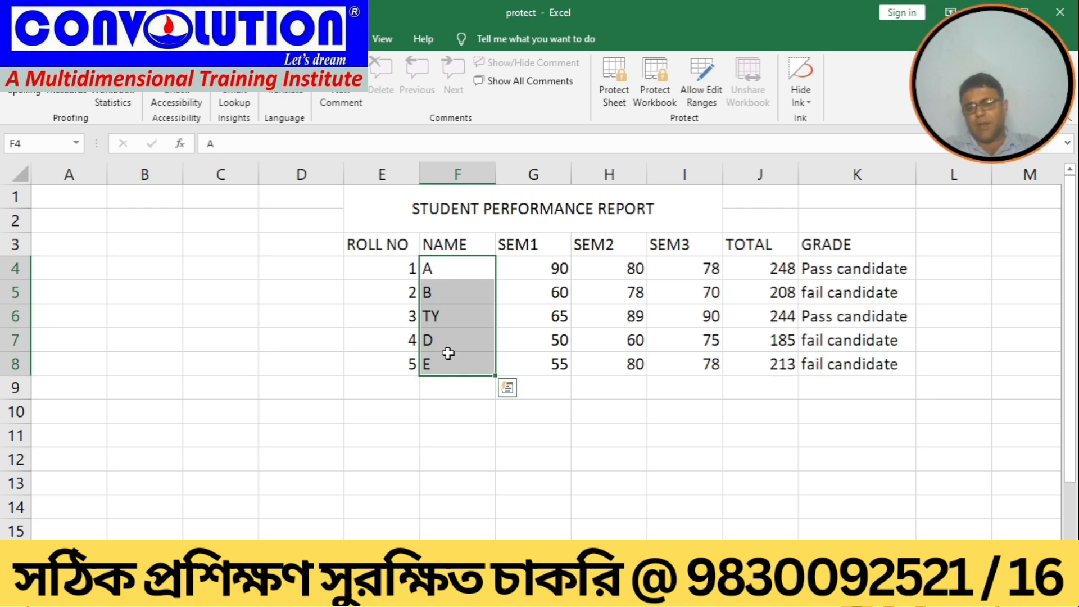
{"action": "left_click", "coordinate": [460, 309]}
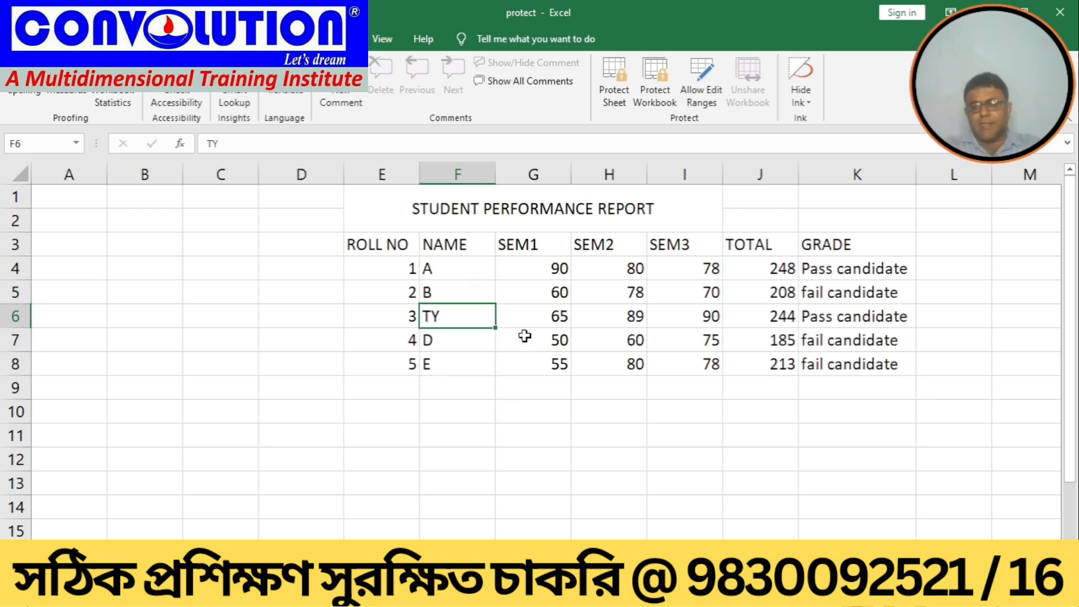
Step: Set student TY's SEM1 mark to 90
{"action": "left_click", "coordinate": [530, 314]}
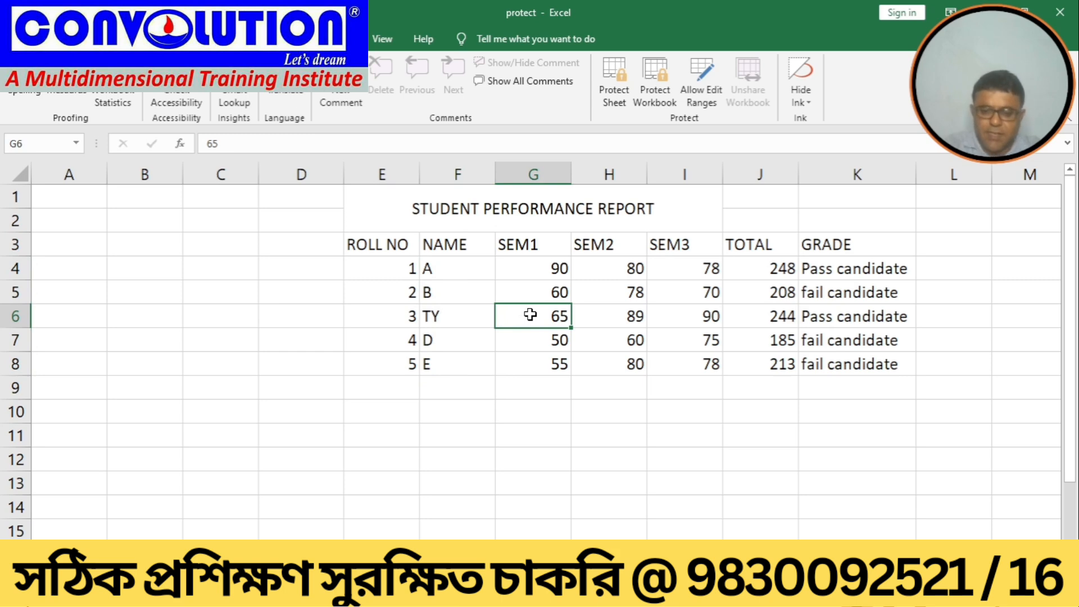
{"action": "type", "text": "90"}
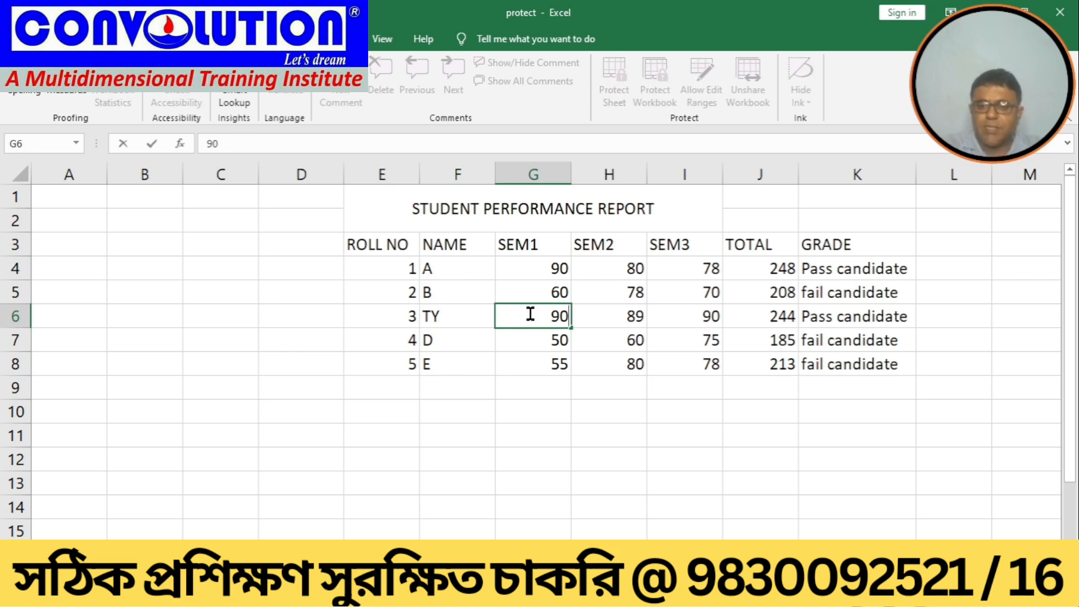
{"action": "key", "text": "Return"}
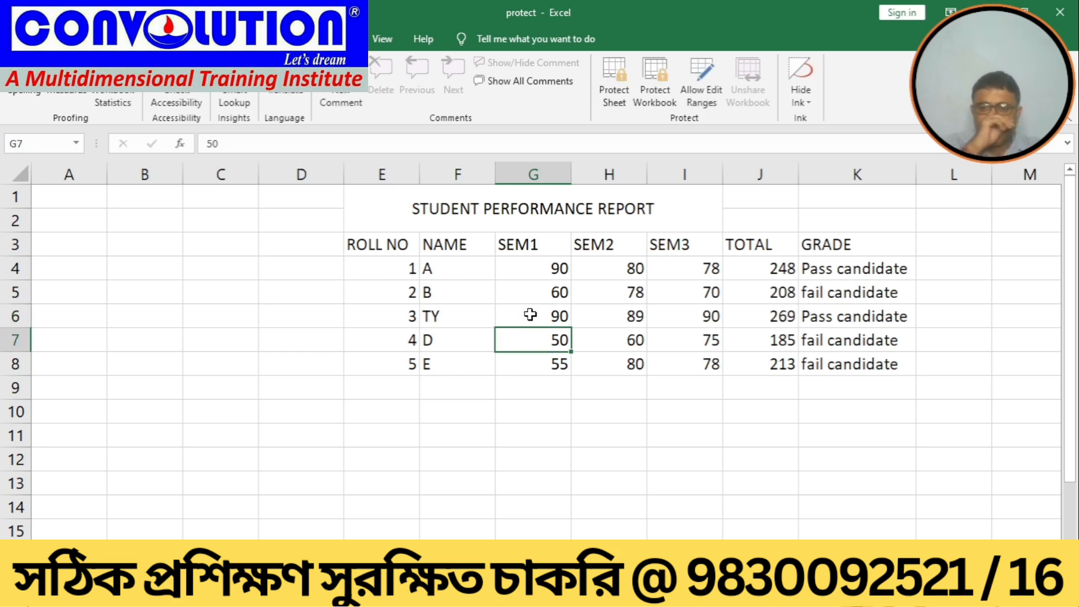
Step: Rename student TY as TY1
{"action": "double_click", "coordinate": [442, 313]}
{"action": "type", "text": "1"}
{"action": "key", "text": "Return"}
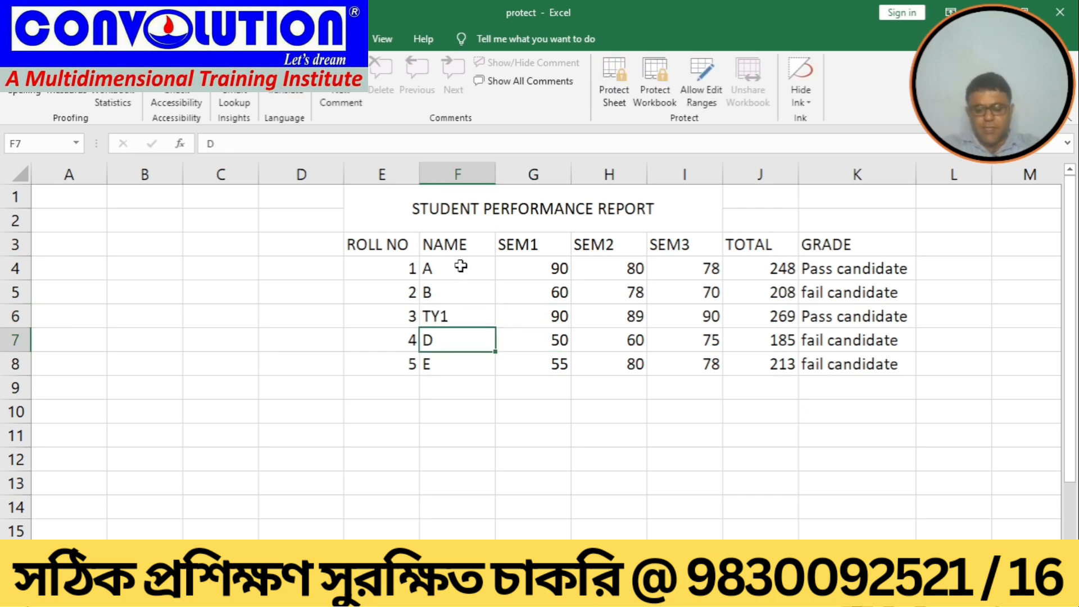
{"action": "left_click_drag", "start_coordinate": [460, 266], "coordinate": [453, 364]}
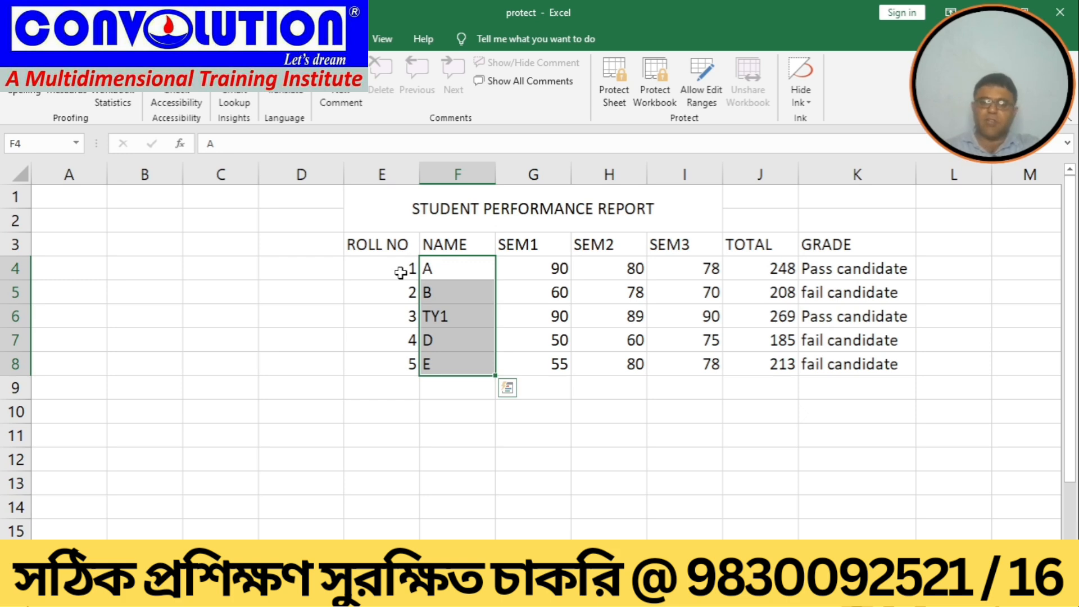
{"action": "left_click", "coordinate": [393, 455]}
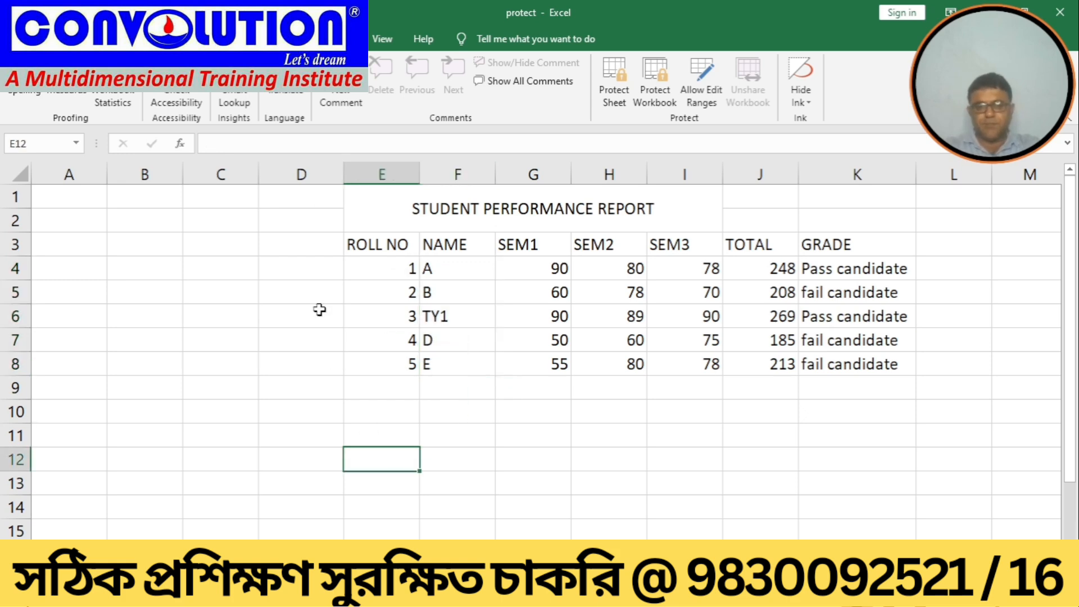
{"action": "left_click_drag", "start_coordinate": [371, 242], "coordinate": [372, 355]}
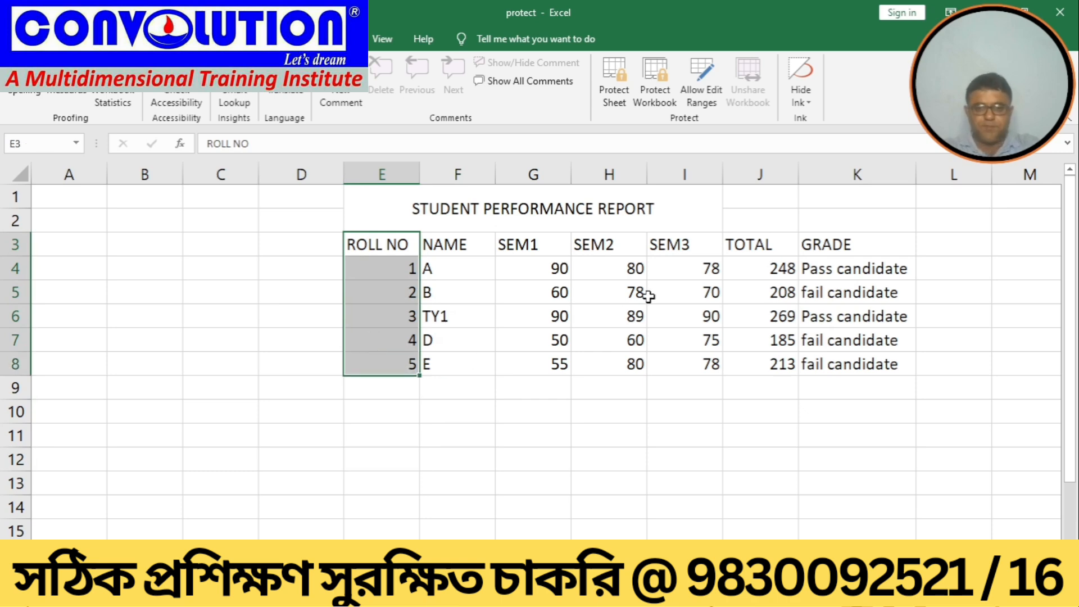
{"action": "left_click_drag", "start_coordinate": [549, 249], "coordinate": [882, 310]}
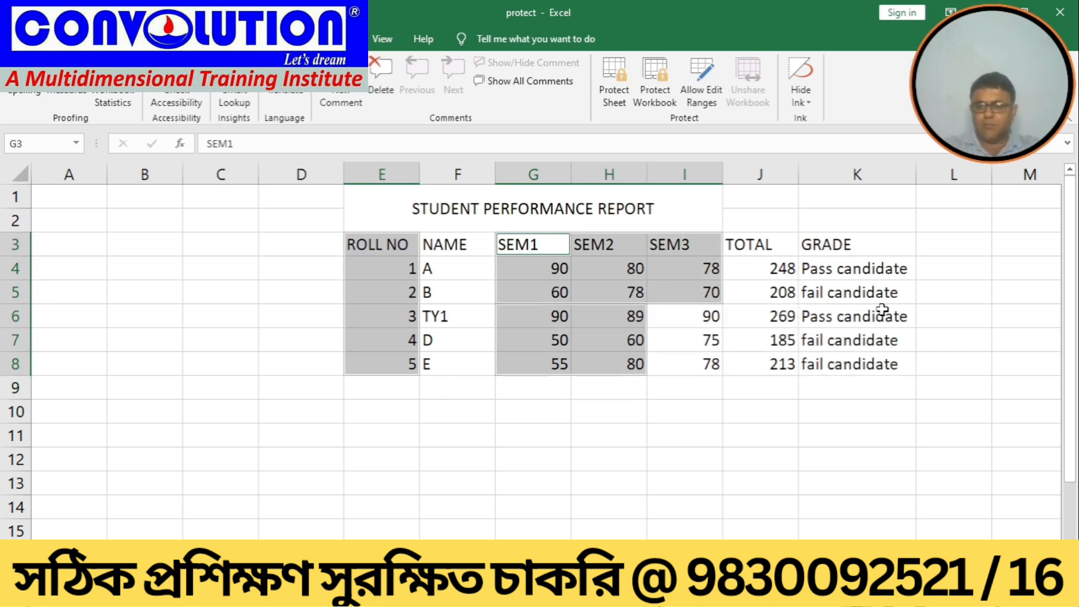
{"action": "left_click", "coordinate": [643, 436]}
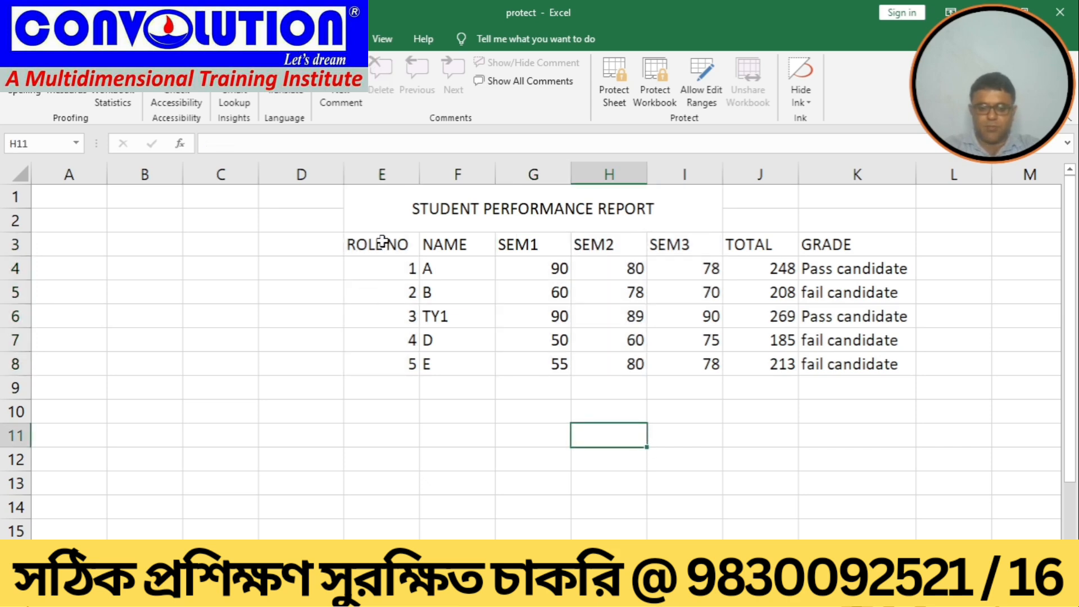
Step: Open the protection settings of the ROLL NO cells E3:E8 and close them with OK
{"action": "left_click_drag", "start_coordinate": [386, 238], "coordinate": [379, 358]}
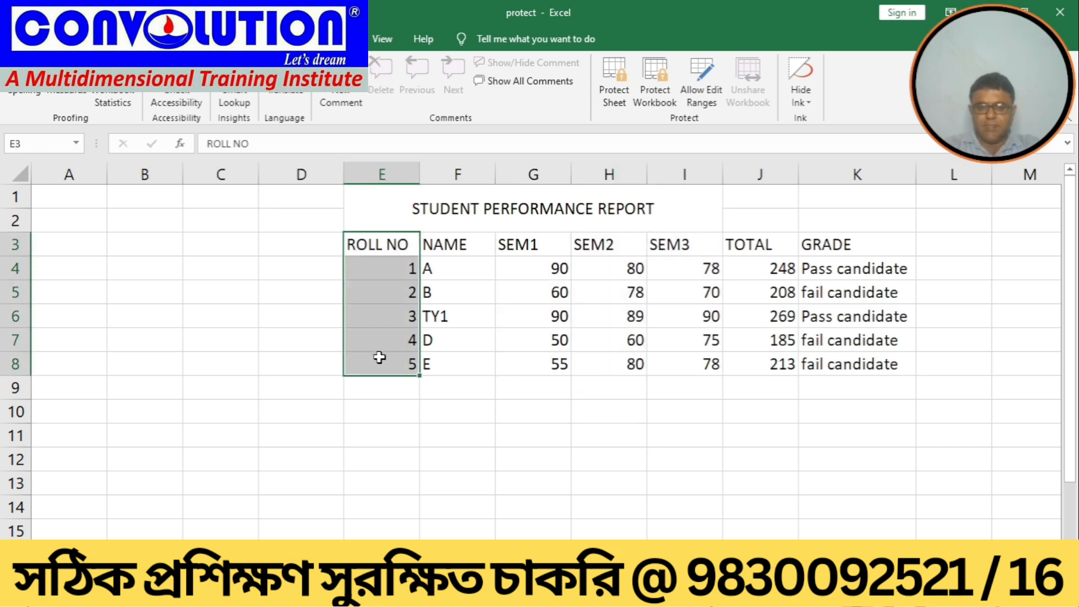
{"action": "right_click", "coordinate": [379, 357]}
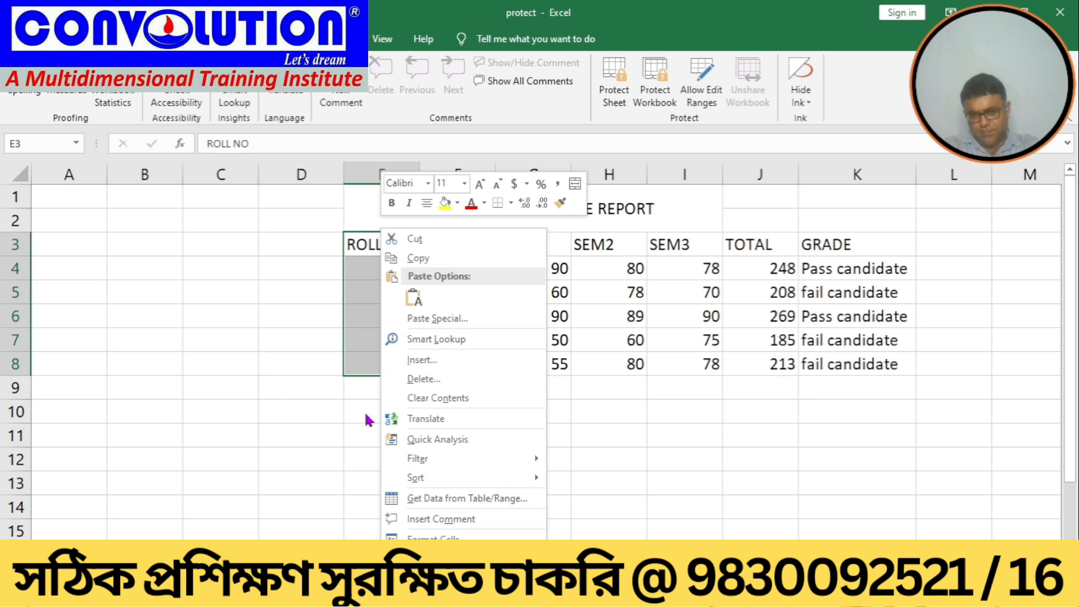
{"action": "left_click", "coordinate": [428, 537]}
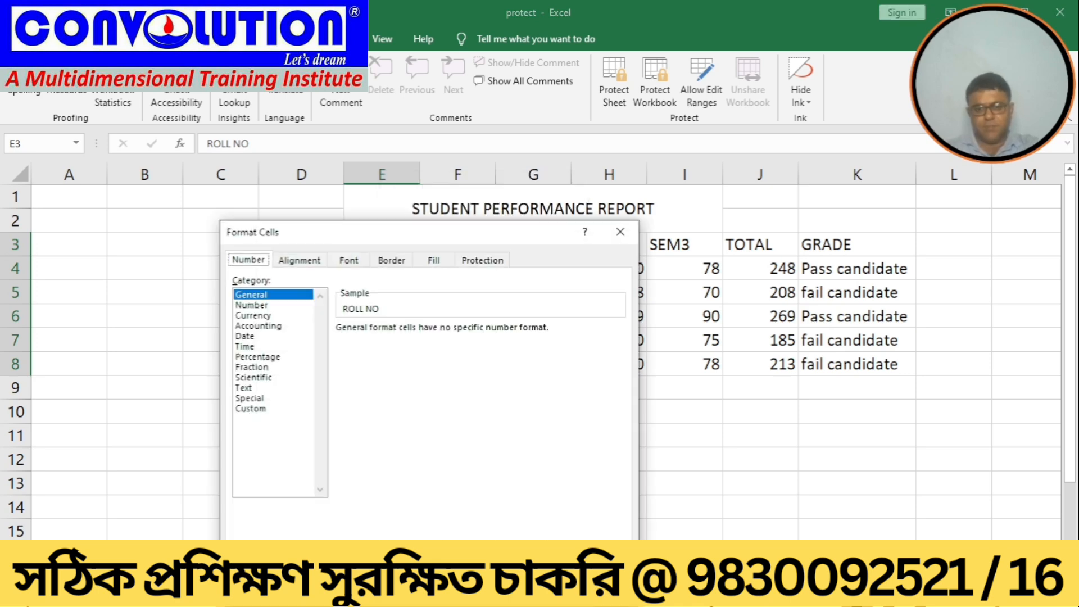
{"action": "left_click", "coordinate": [475, 260]}
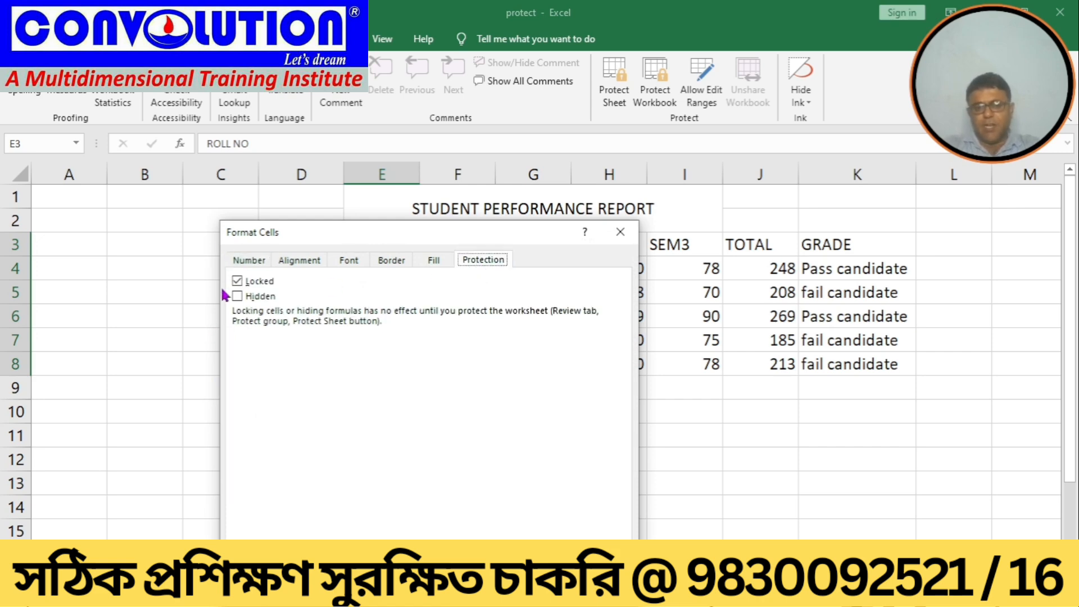
{"action": "left_click_drag", "start_coordinate": [325, 233], "coordinate": [661, 140]}
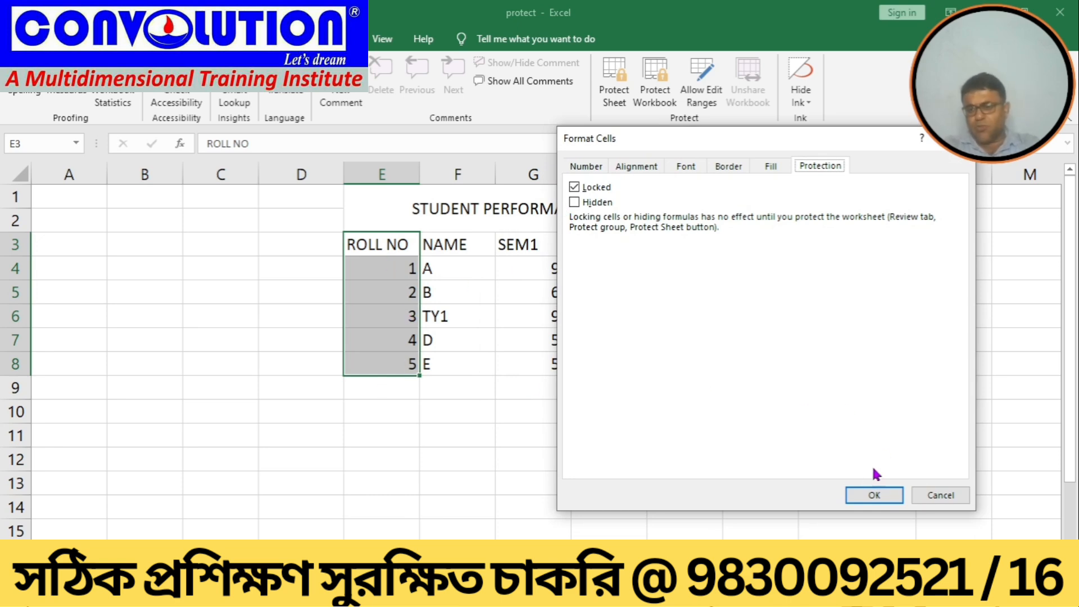
{"action": "left_click", "coordinate": [866, 503]}
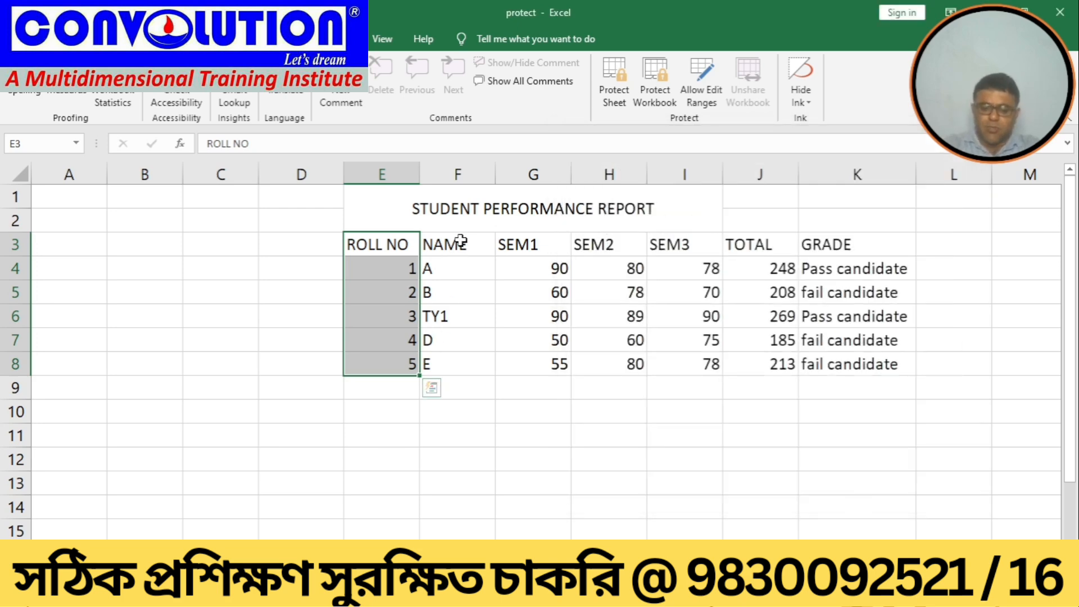
Step: Unlock the NAME cells F3:F8 in their cell protection settings
{"action": "left_click_drag", "start_coordinate": [460, 247], "coordinate": [451, 359]}
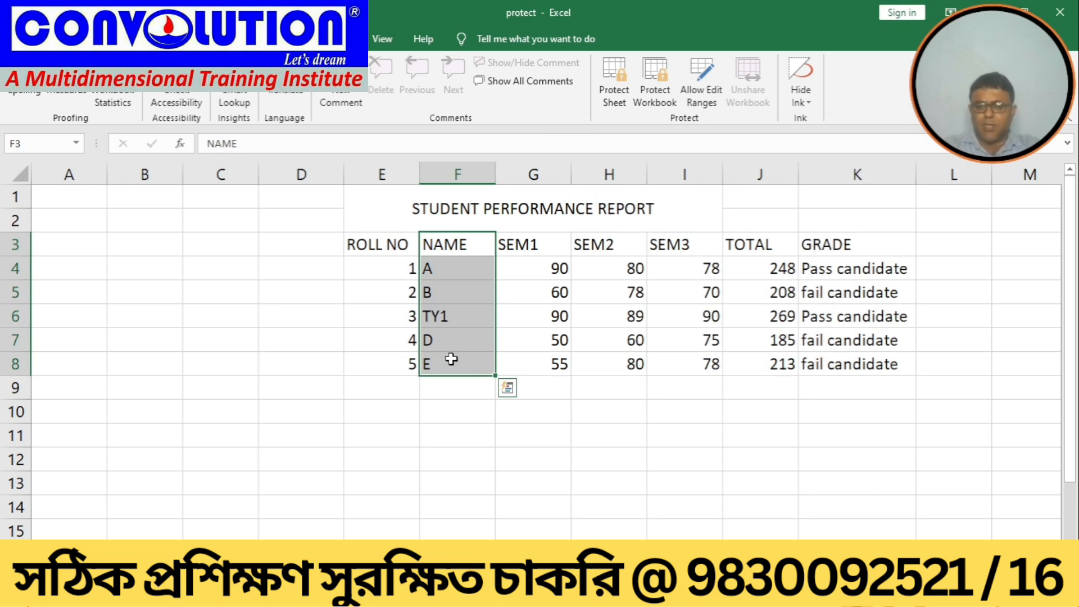
{"action": "right_click", "coordinate": [452, 360]}
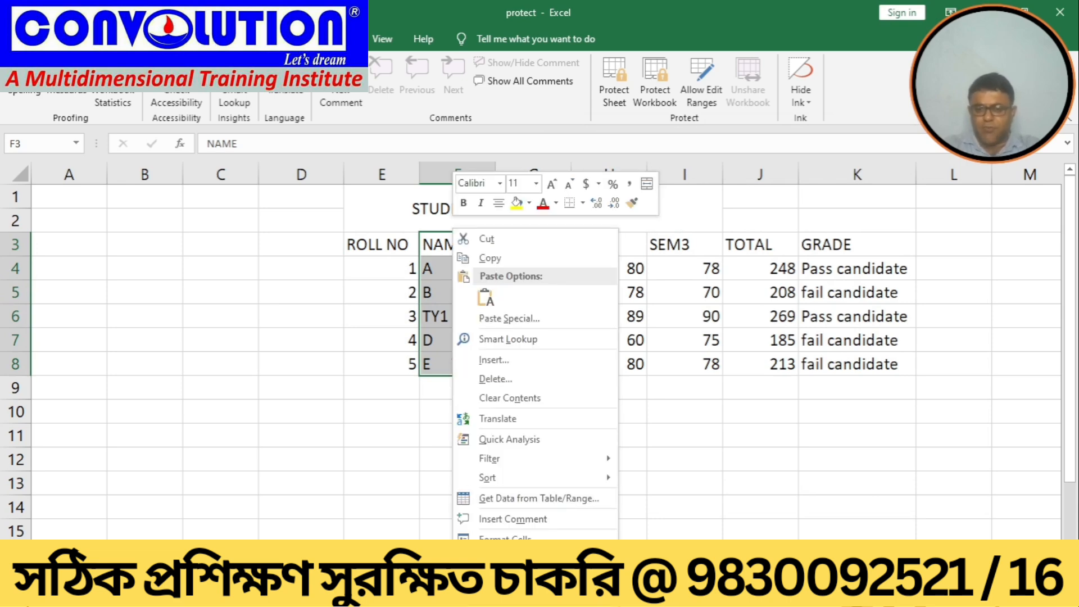
{"action": "left_click", "coordinate": [494, 538]}
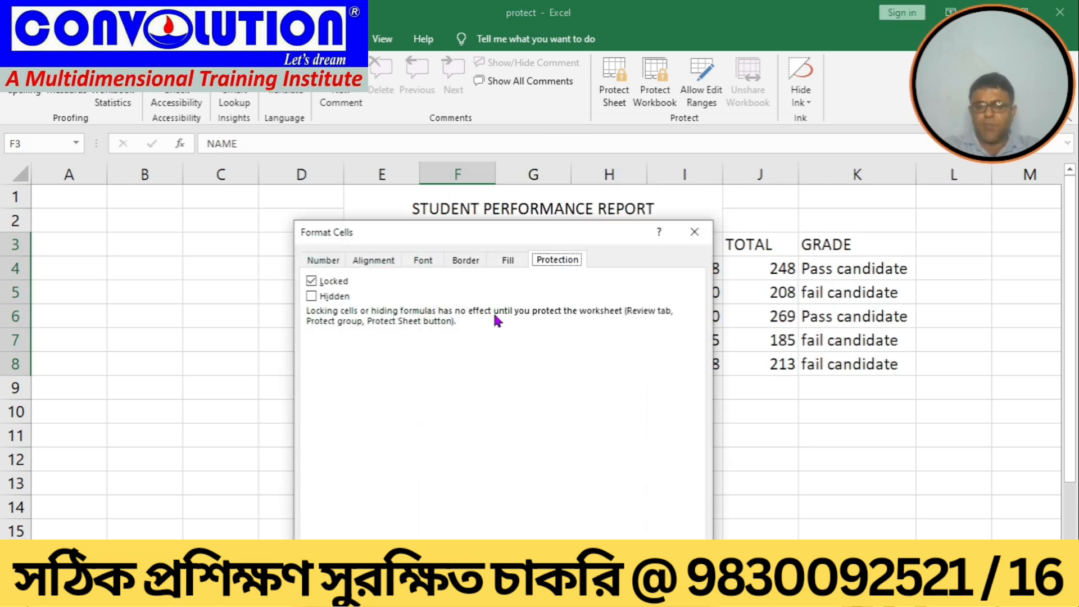
{"action": "left_click_drag", "start_coordinate": [499, 234], "coordinate": [775, 206]}
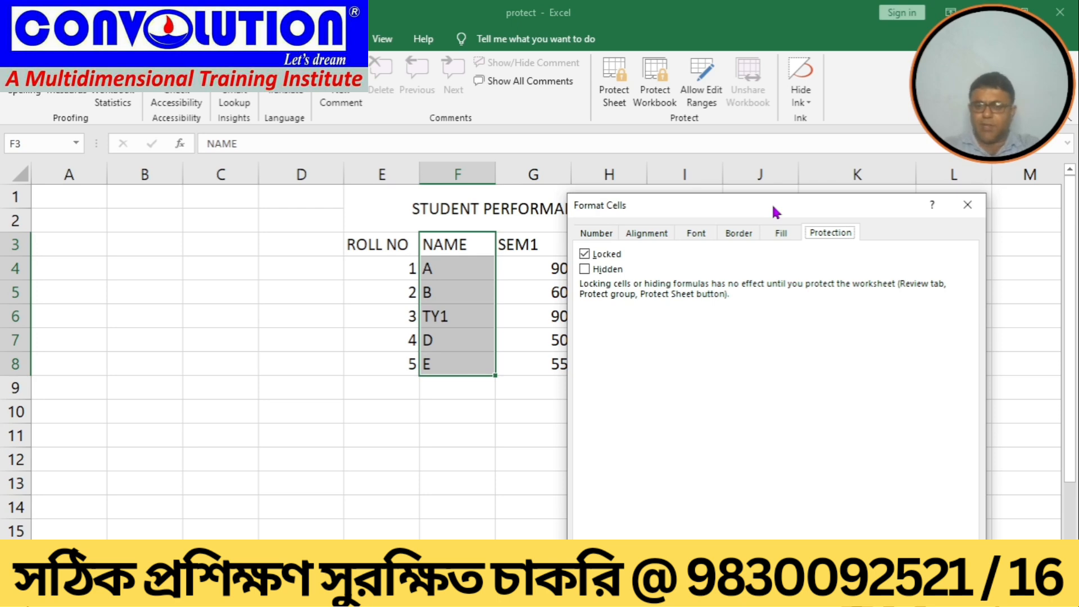
{"action": "left_click", "coordinate": [585, 254]}
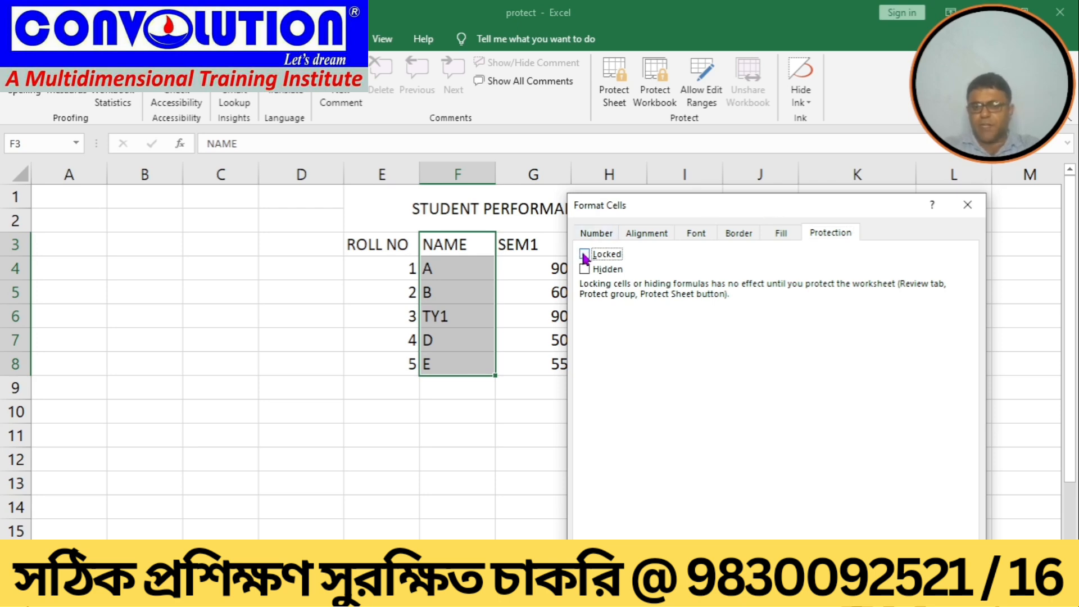
{"action": "key", "text": "Return"}
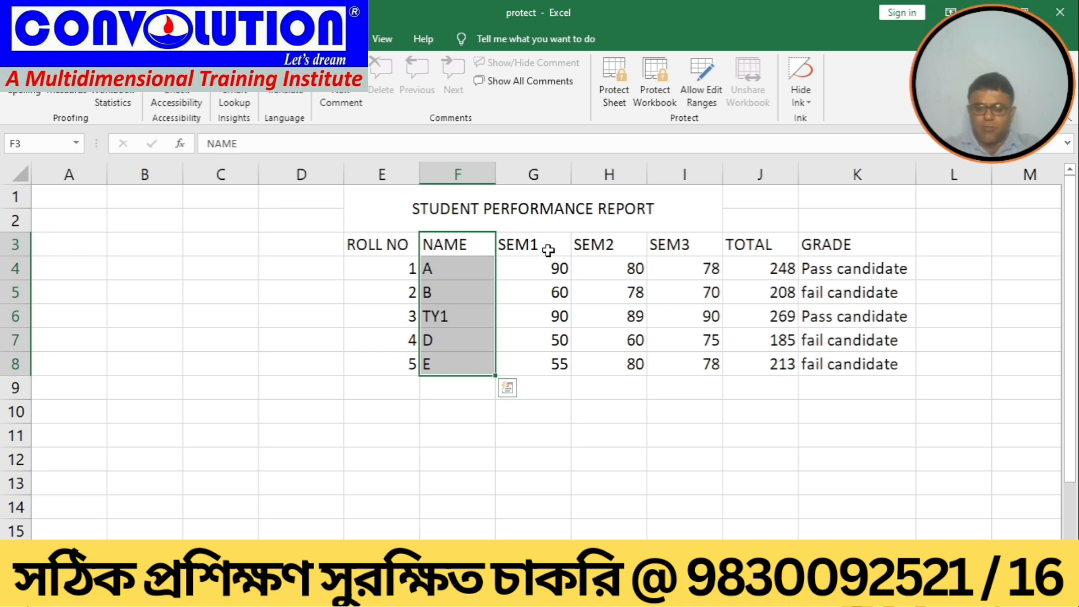
Step: Open the protection settings of the SEM1 to GRADE cells G3:K8 and cancel
{"action": "left_click", "coordinate": [549, 250]}
{"action": "left_click_drag", "start_coordinate": [549, 250], "coordinate": [860, 365]}
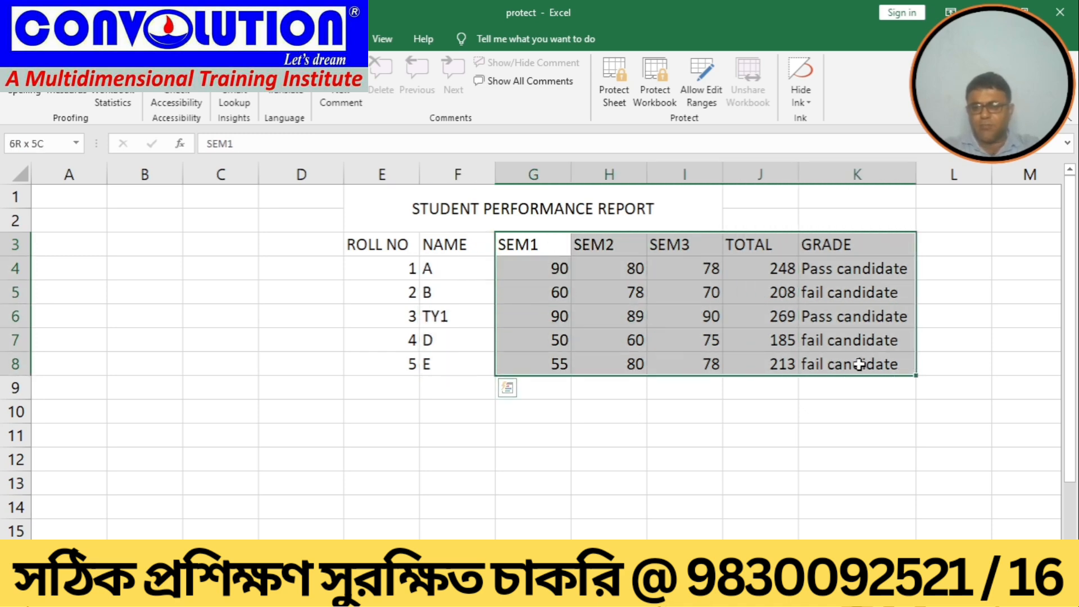
{"action": "right_click", "coordinate": [630, 317]}
{"action": "left_click", "coordinate": [669, 534]}
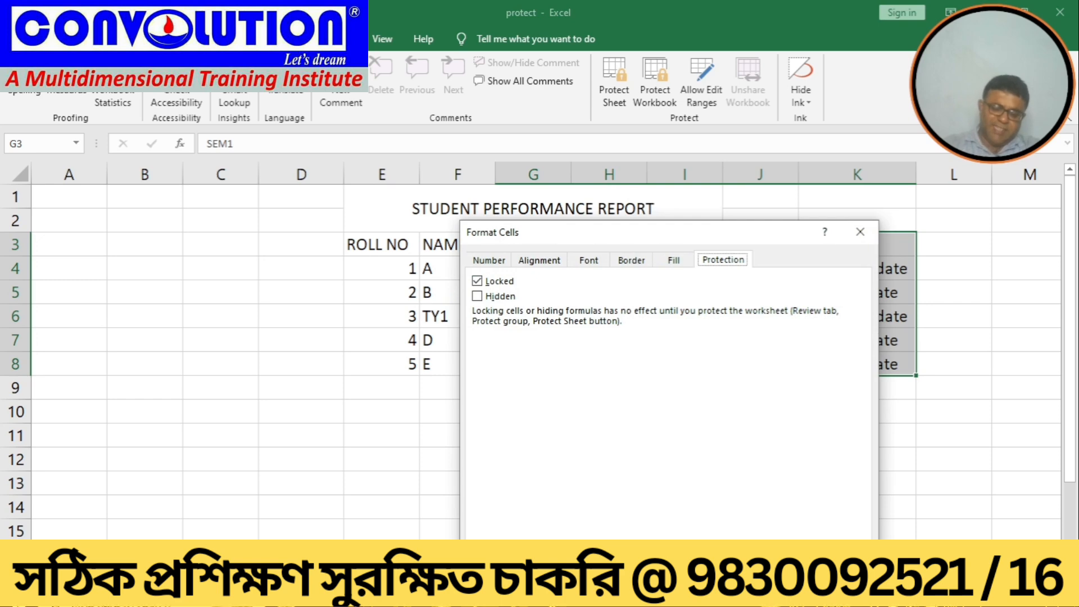
{"action": "key", "text": "Escape"}
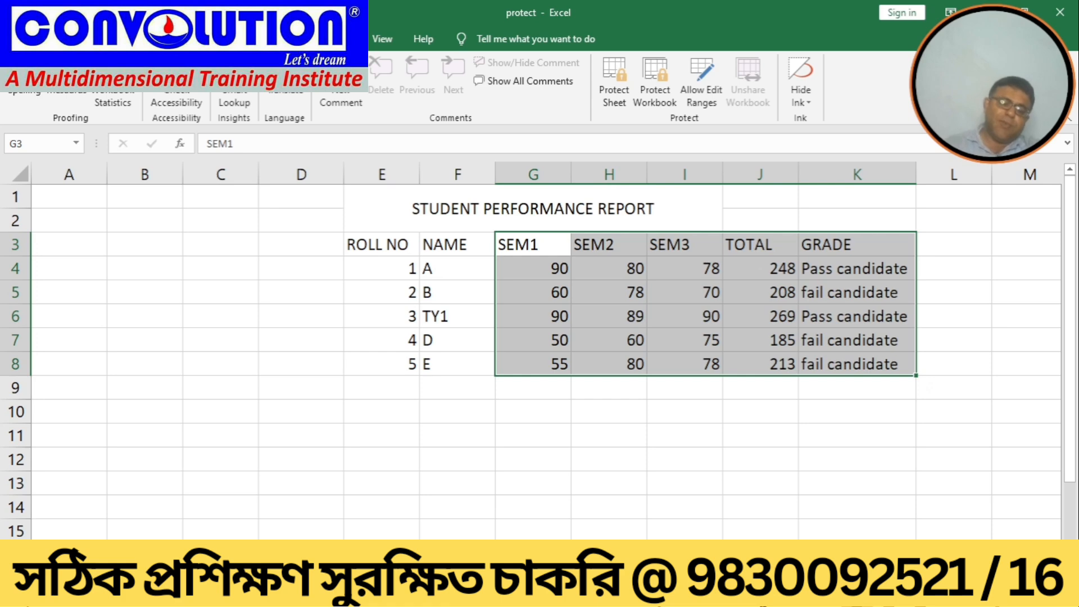
Step: Open the protection settings of the NAME cells F3:F8 and close them with OK
{"action": "left_click", "coordinate": [455, 244]}
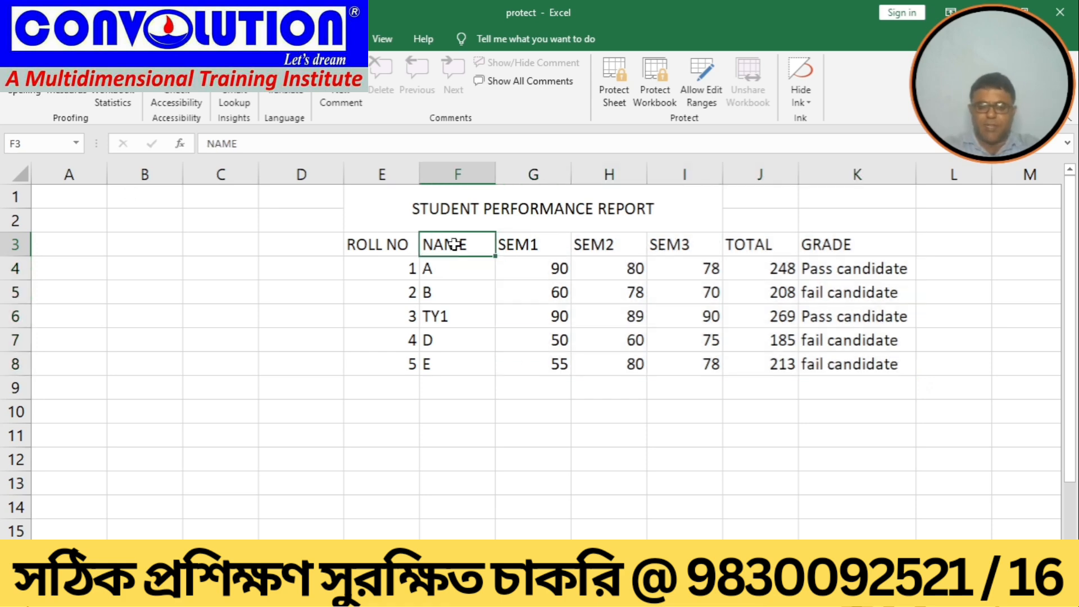
{"action": "left_click_drag", "start_coordinate": [455, 245], "coordinate": [448, 357]}
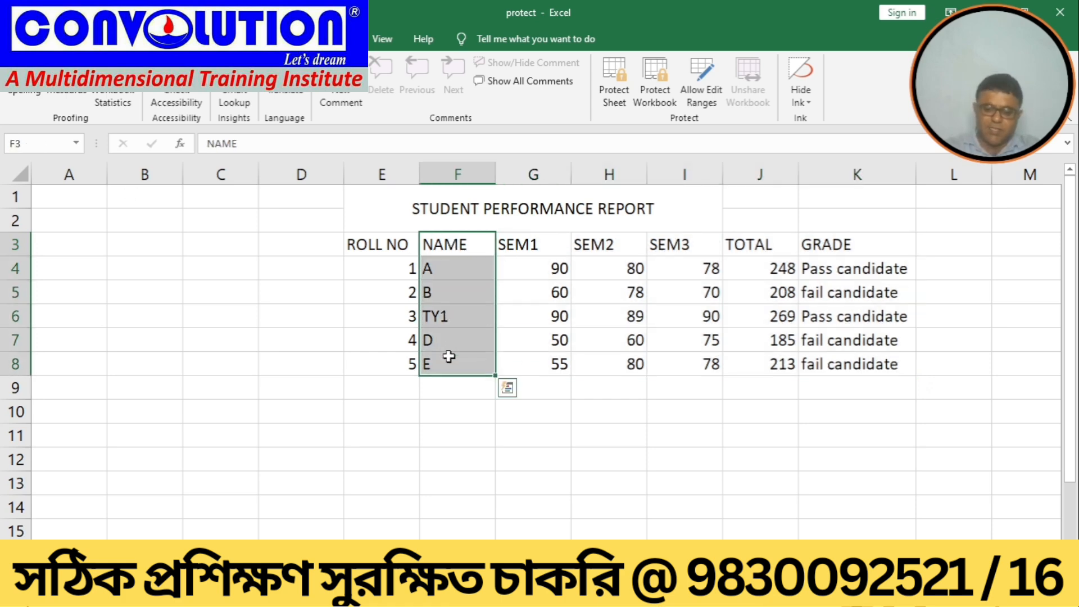
{"action": "right_click", "coordinate": [449, 356]}
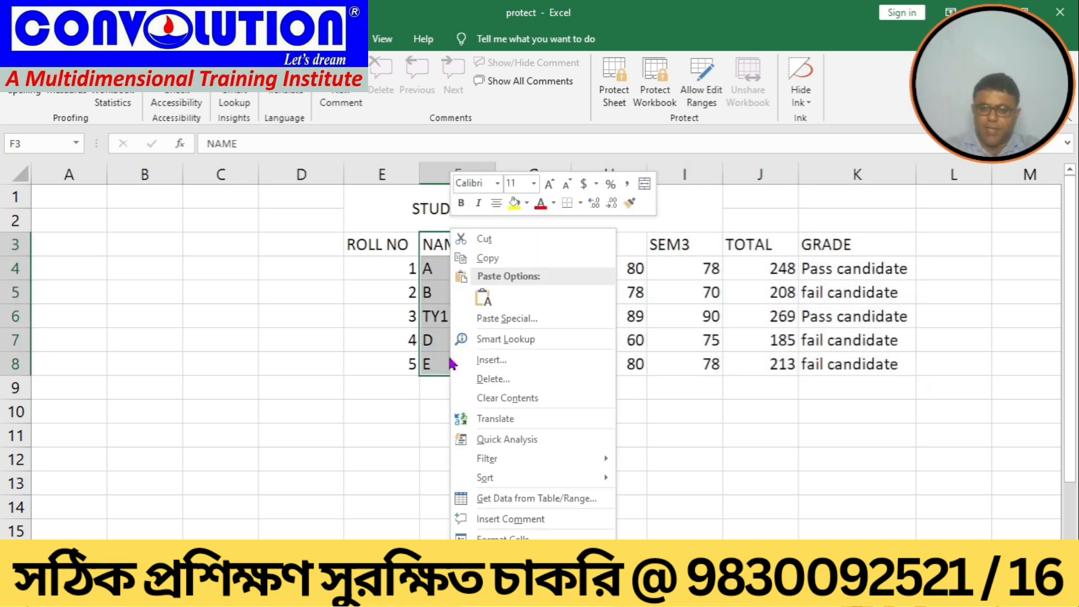
{"action": "left_click", "coordinate": [483, 535]}
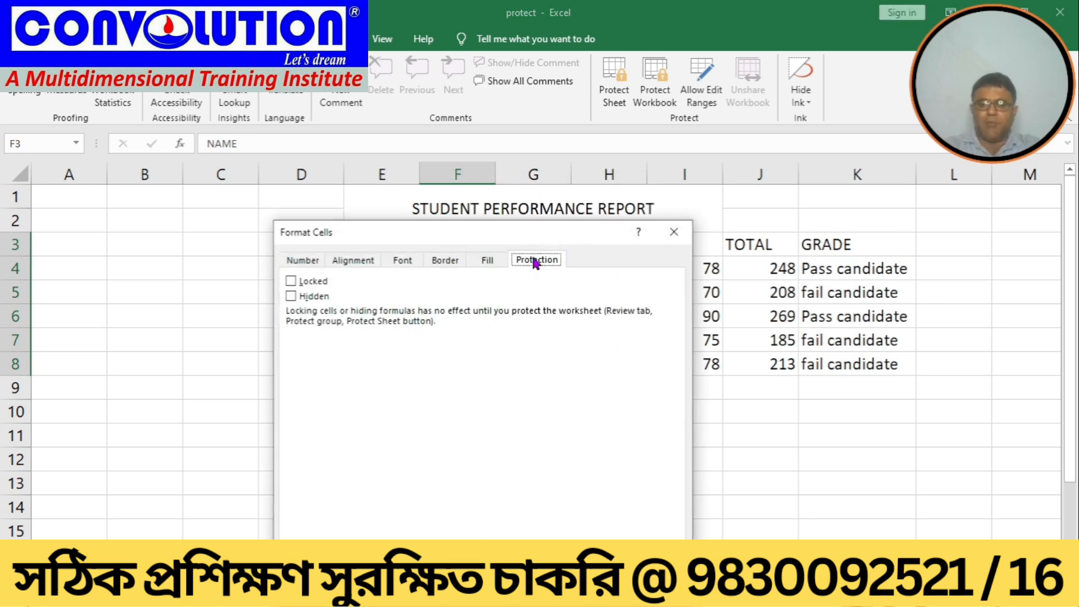
{"action": "left_click", "coordinate": [291, 281]}
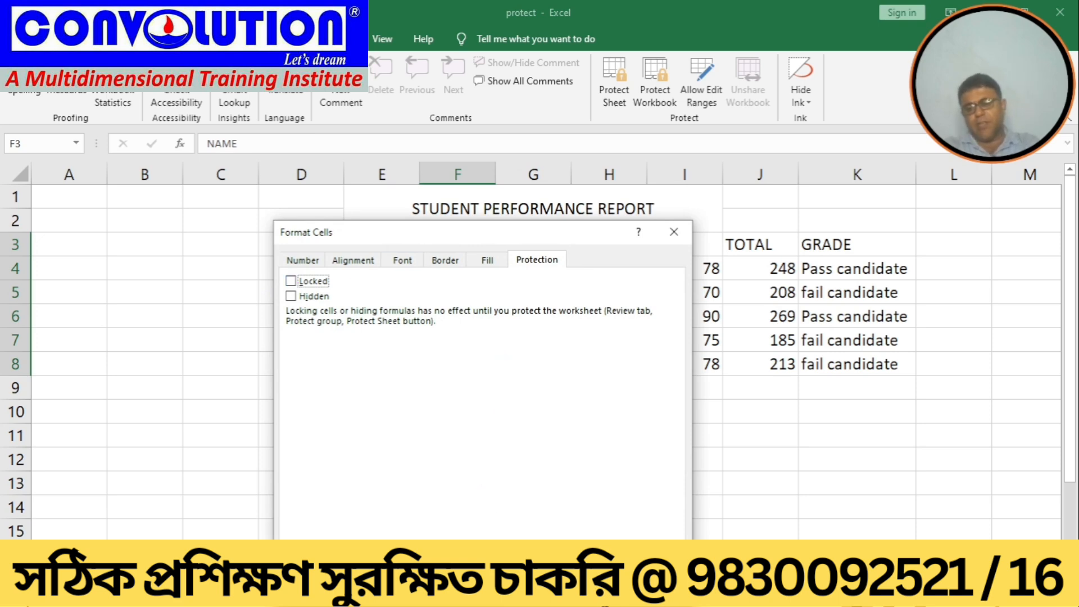
{"action": "left_click", "coordinate": [594, 587]}
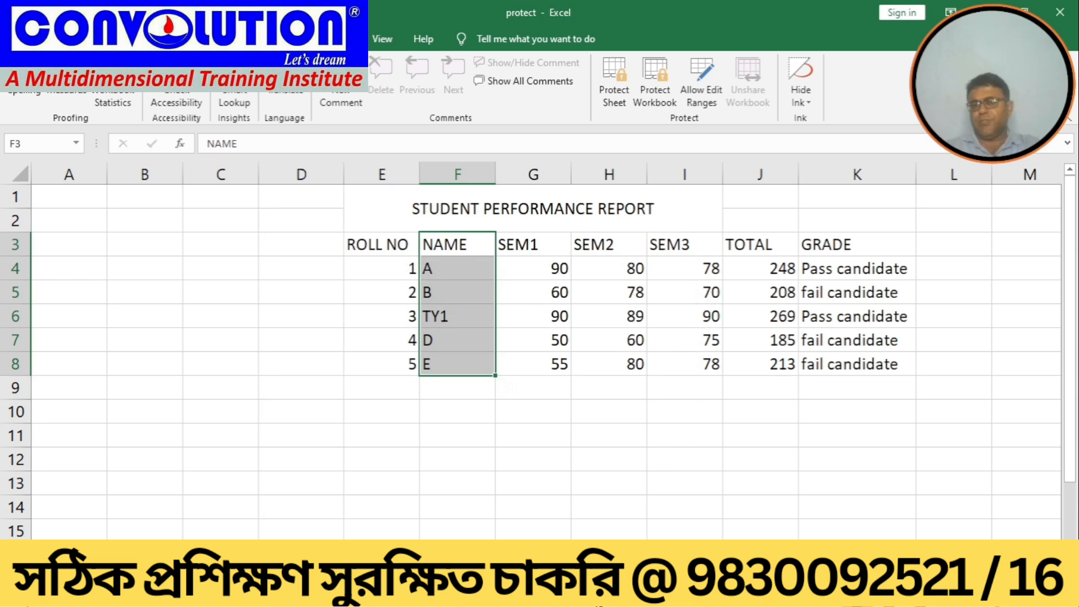
Step: Protect the sheet with a password, entering and confirming the sheet password
{"action": "left_click", "coordinate": [616, 100]}
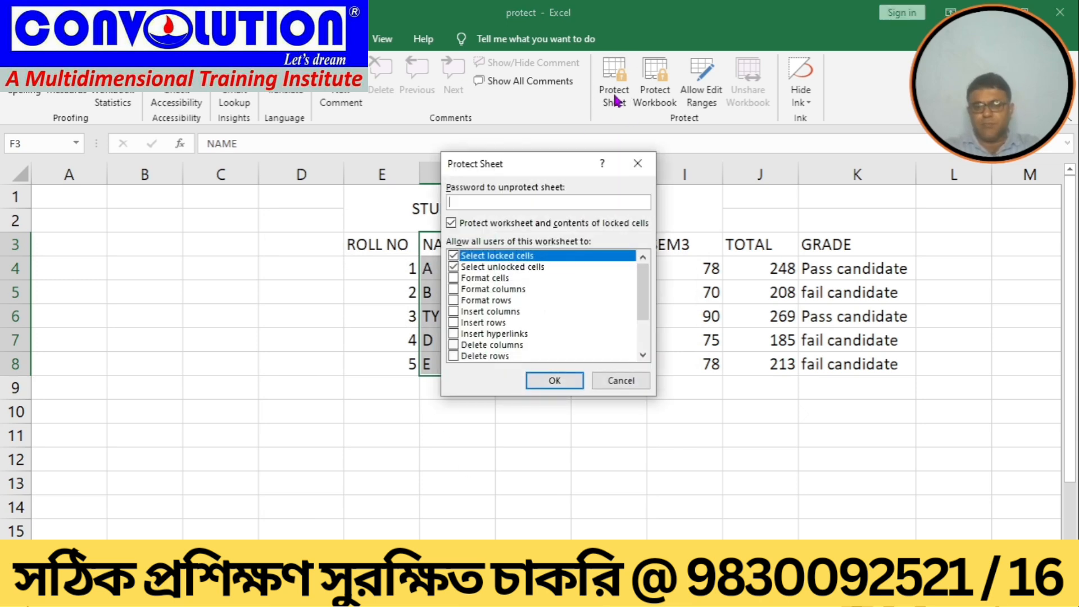
{"action": "type", "text": "12"}
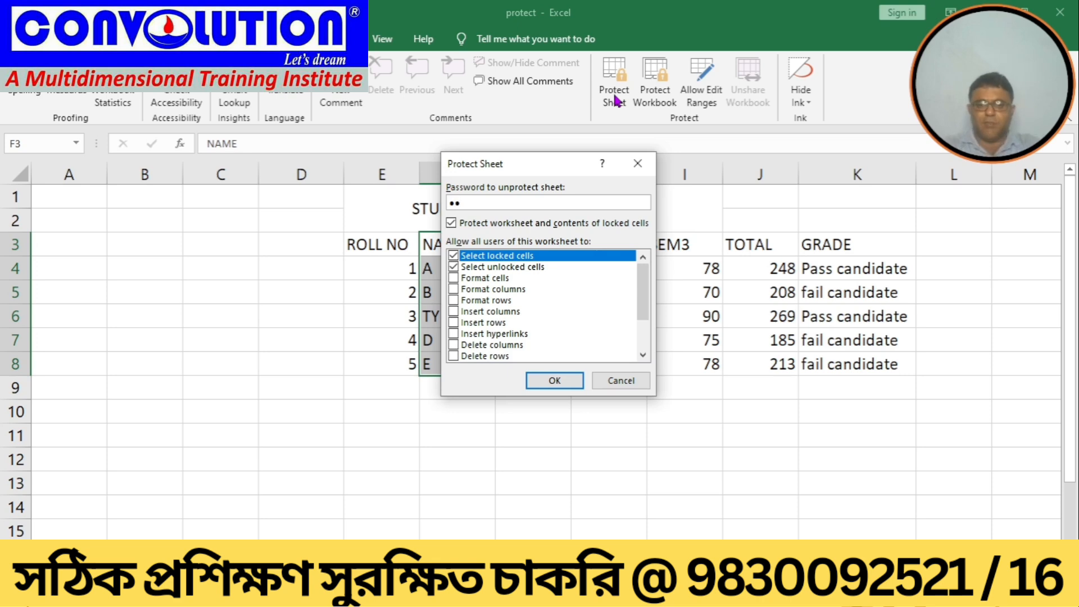
{"action": "left_click", "coordinate": [543, 387]}
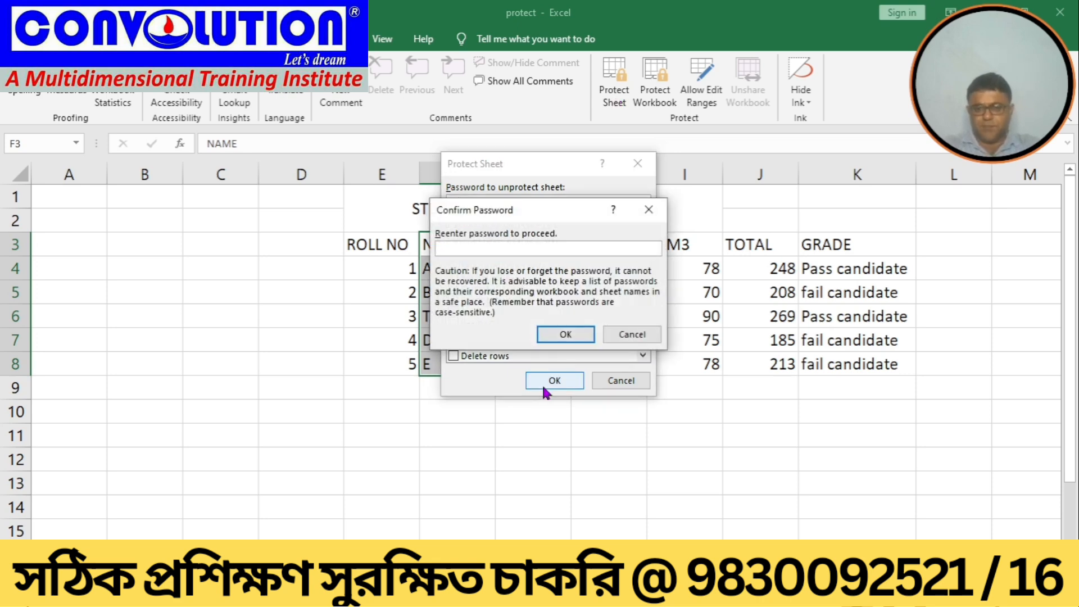
{"action": "type", "text": "12"}
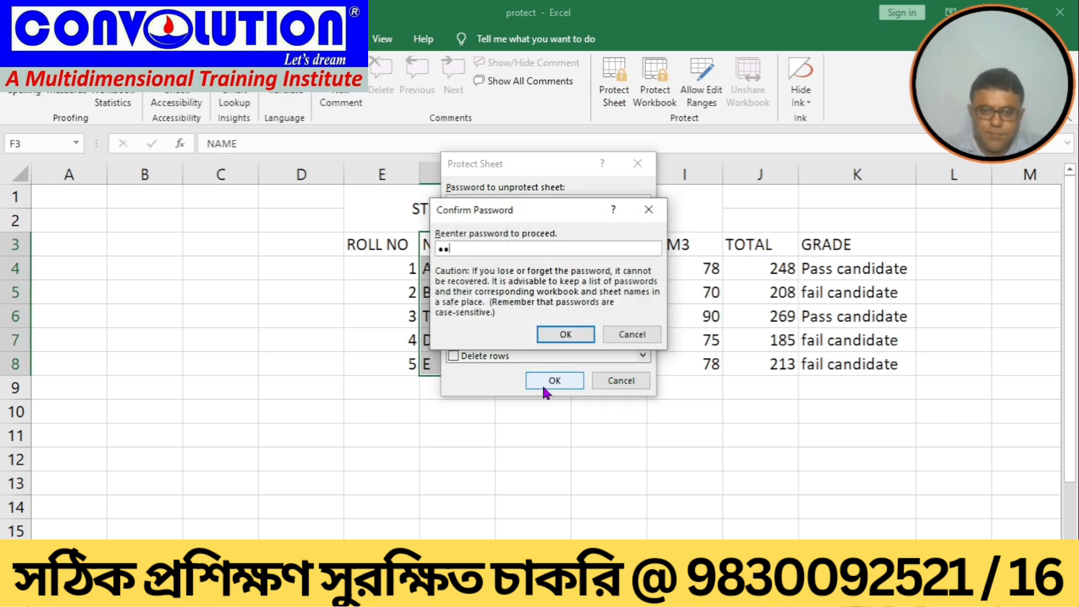
{"action": "left_click", "coordinate": [556, 335]}
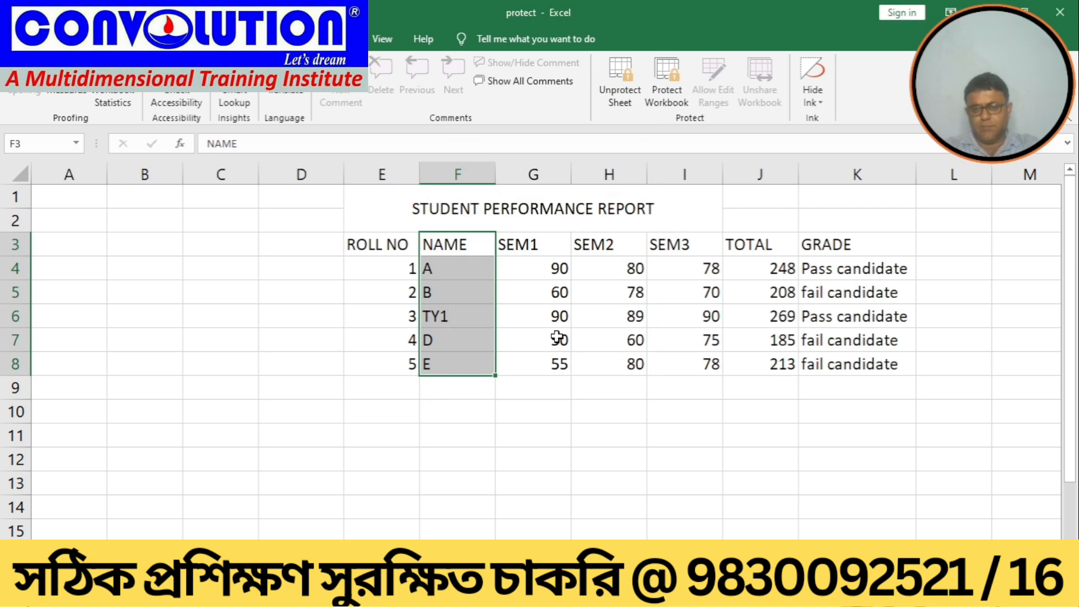
Step: Rename student B as B1 in the unlocked NAME column
{"action": "left_click", "coordinate": [524, 435]}
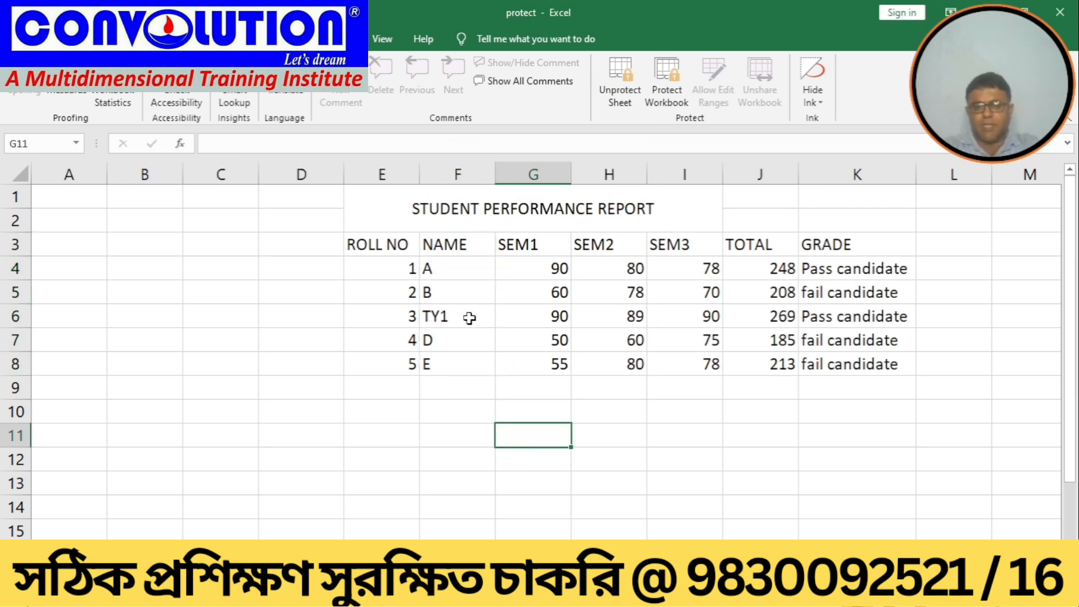
{"action": "left_click", "coordinate": [452, 293]}
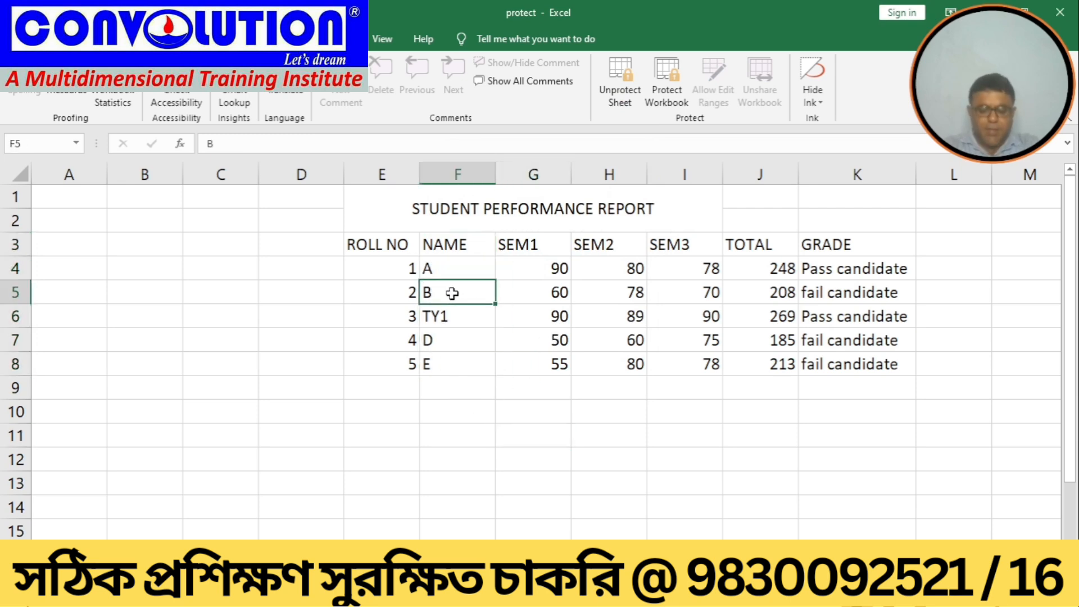
{"action": "double_click", "coordinate": [453, 293]}
{"action": "type", "text": "1"}
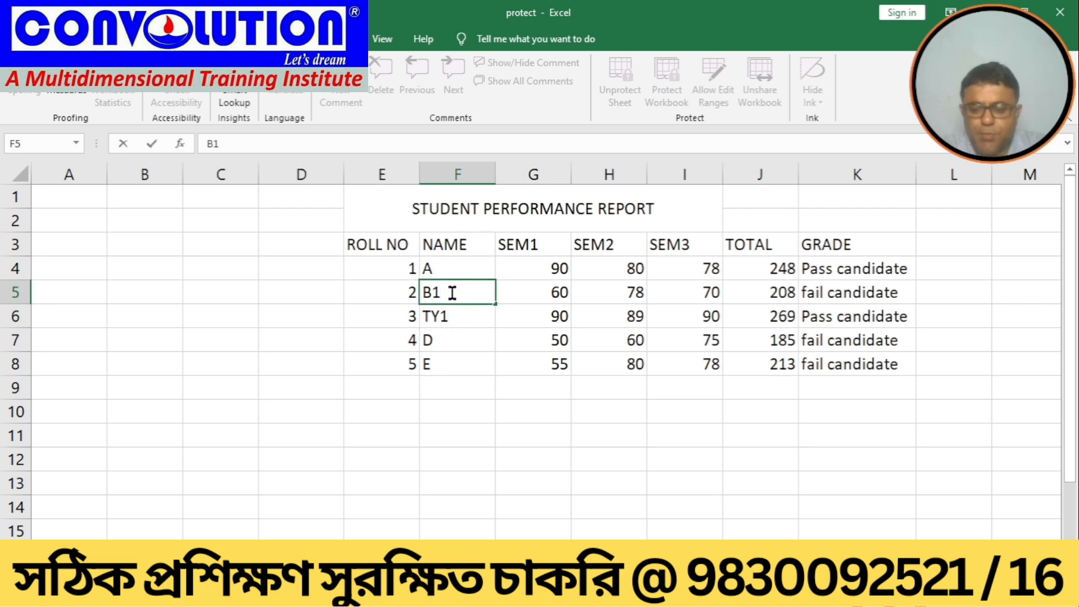
{"action": "key", "text": "Return"}
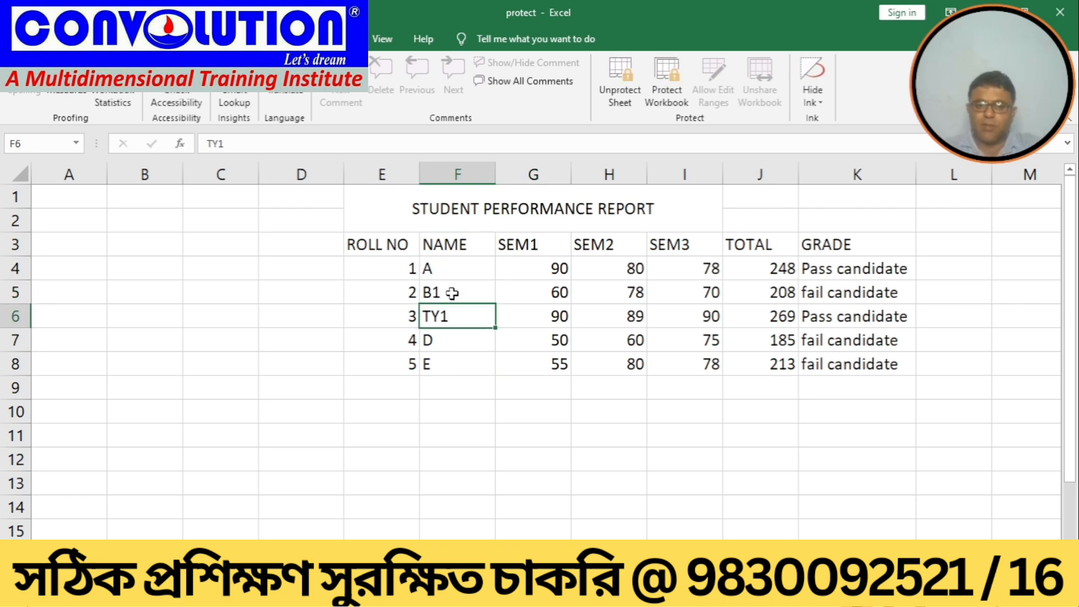
Step: Try to edit the locked roll number in E5 and dismiss the protection warning
{"action": "left_click", "coordinate": [393, 293]}
{"action": "double_click", "coordinate": [393, 293]}
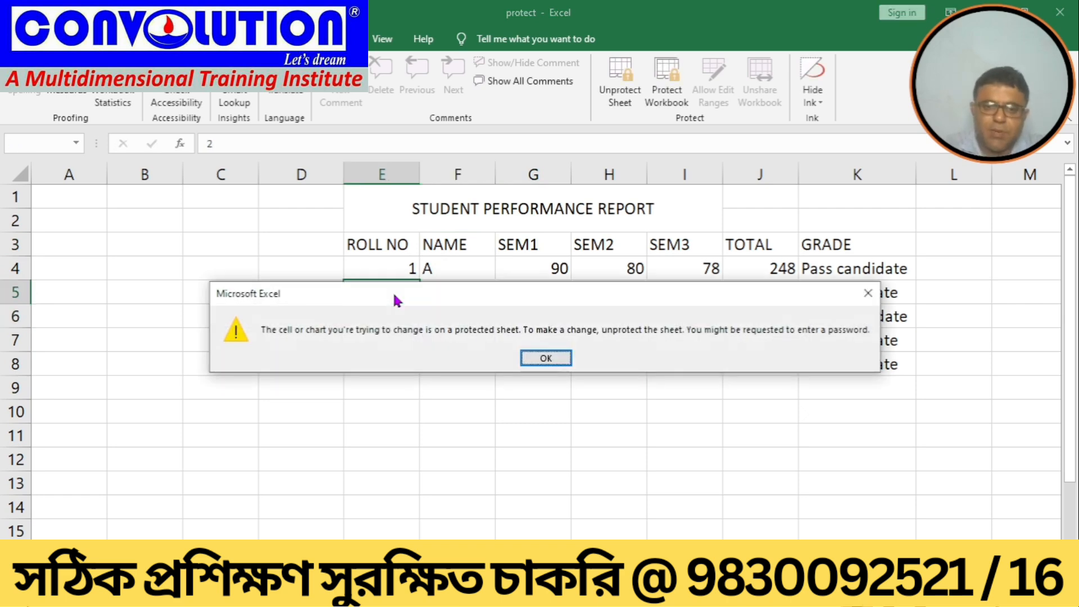
{"action": "left_click", "coordinate": [534, 358]}
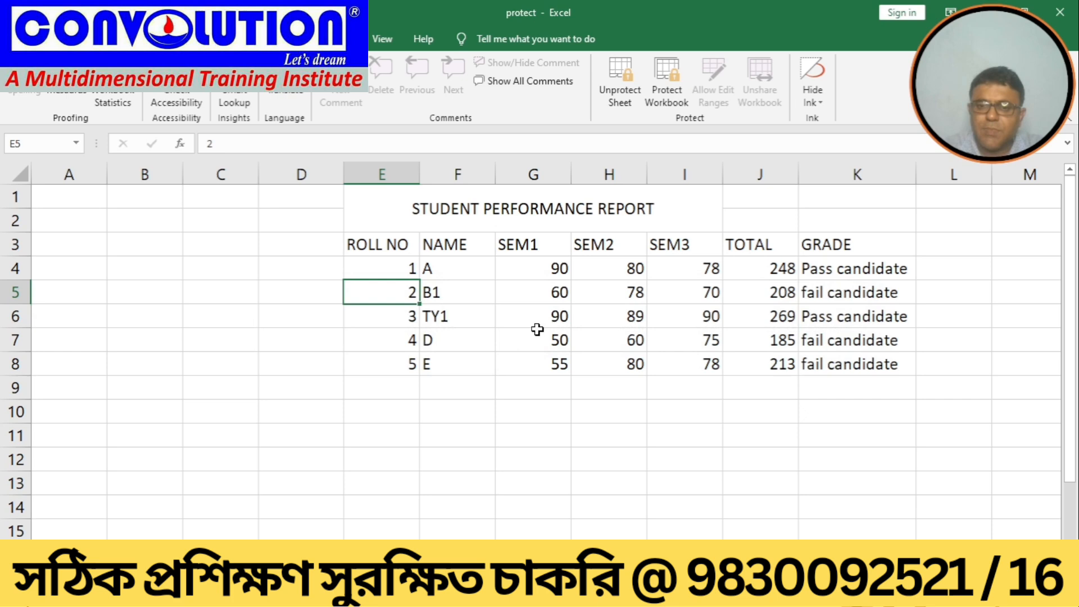
Step: Try to edit the locked scores in G4 and H6, dismissing each protection warning
{"action": "left_click", "coordinate": [544, 273]}
{"action": "double_click", "coordinate": [543, 273]}
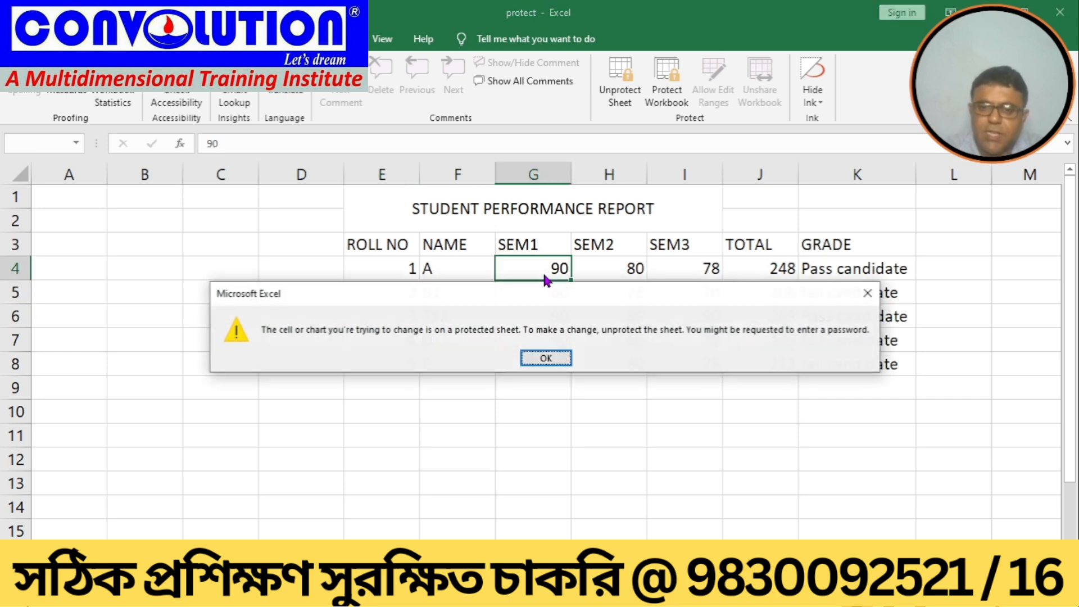
{"action": "left_click", "coordinate": [562, 356]}
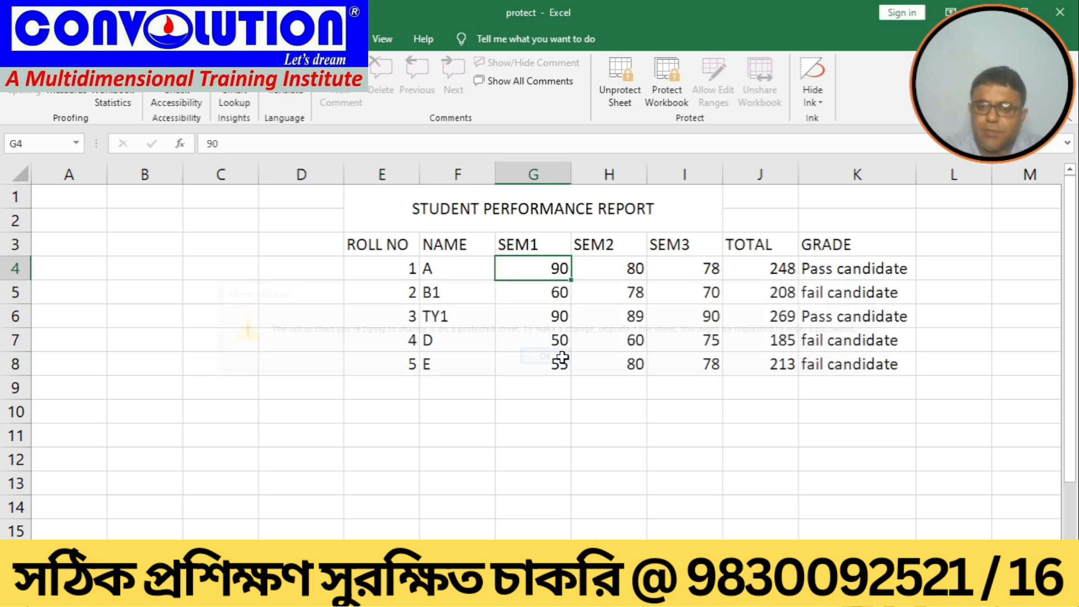
{"action": "left_click", "coordinate": [602, 322]}
{"action": "double_click", "coordinate": [600, 322]}
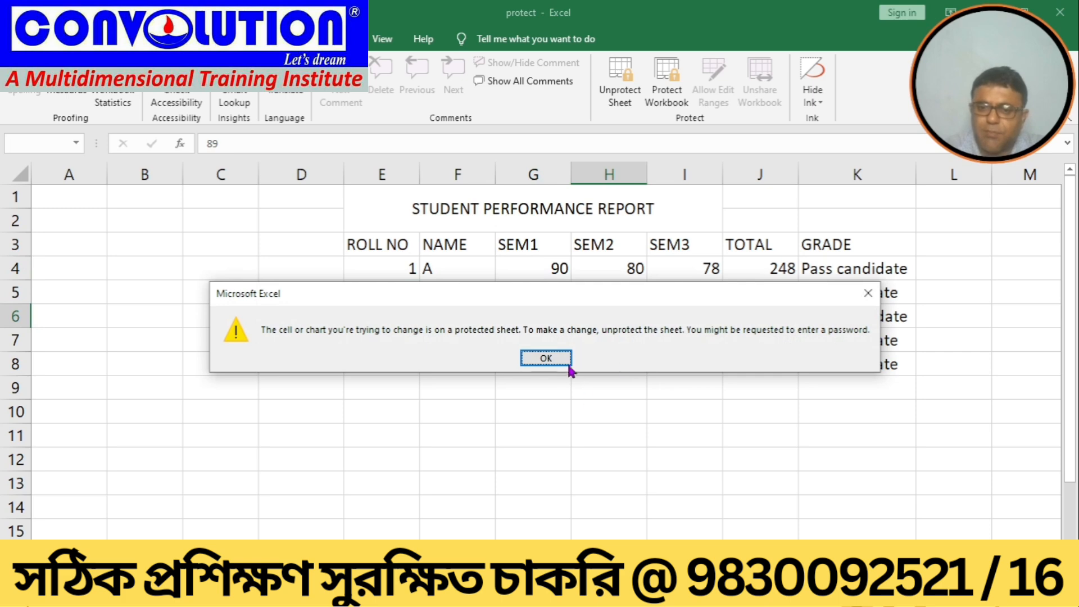
{"action": "left_click", "coordinate": [548, 359]}
Step: Try to delete the SEM3 score in I8 and move the grade in K4, dismissing the warnings
{"action": "left_click", "coordinate": [678, 345]}
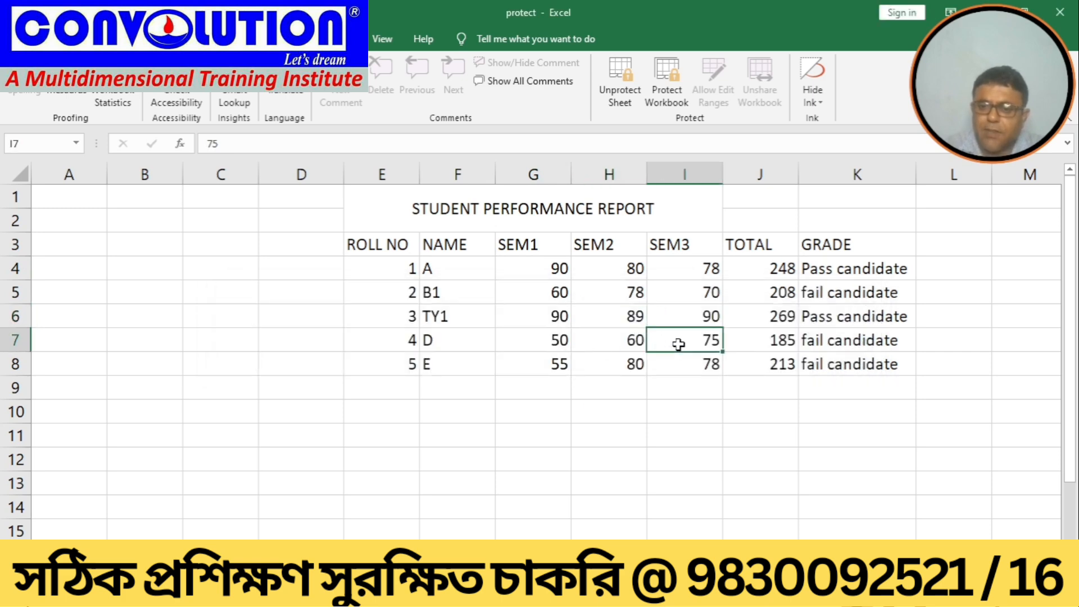
{"action": "key", "text": "Down"}
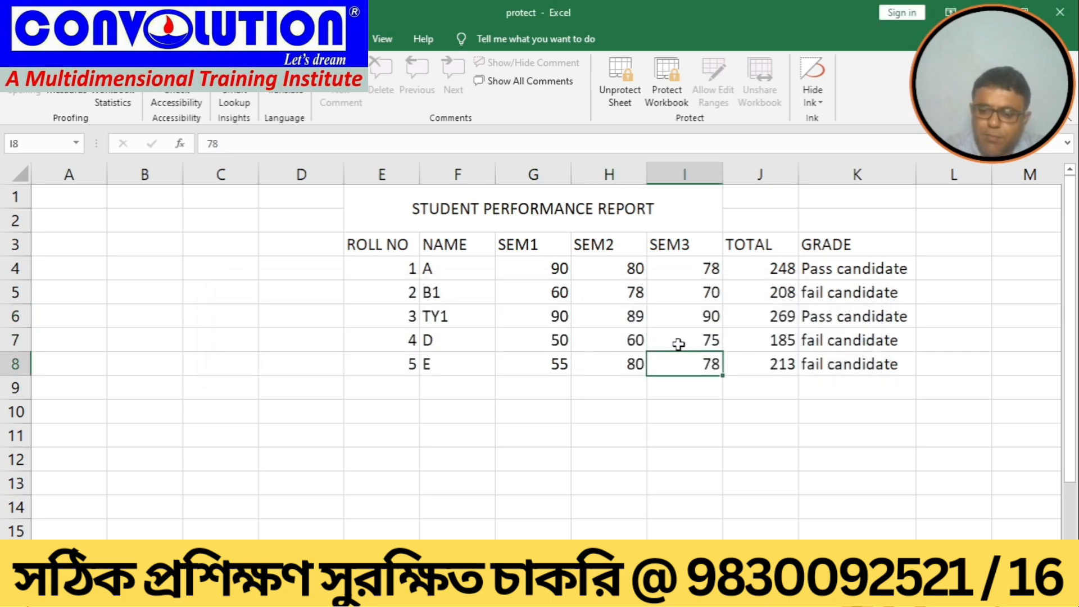
{"action": "key", "text": "Delete"}
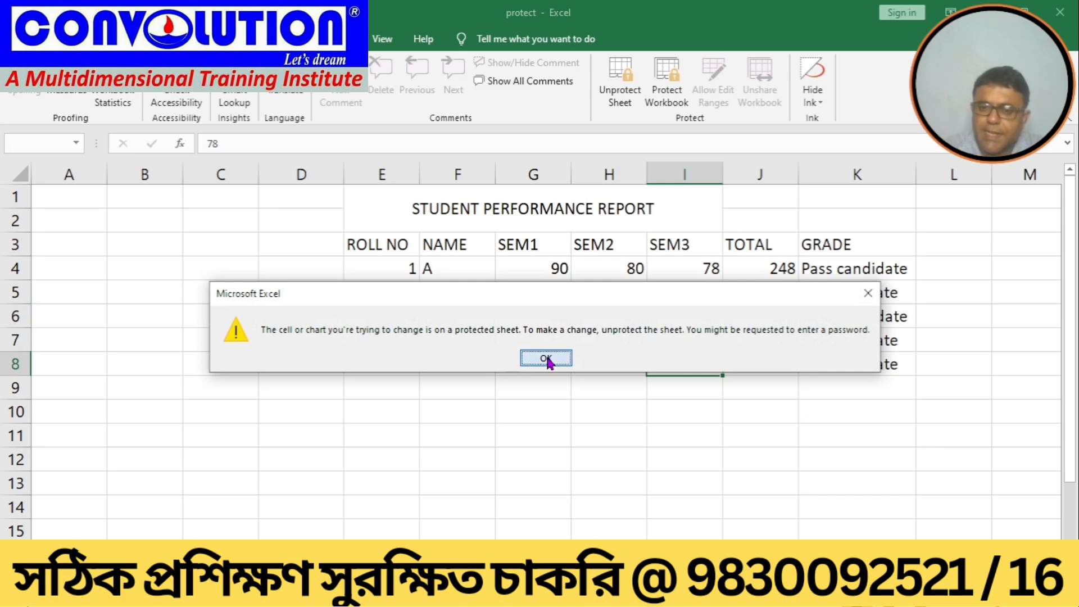
{"action": "left_click", "coordinate": [546, 359]}
{"action": "left_click", "coordinate": [893, 274]}
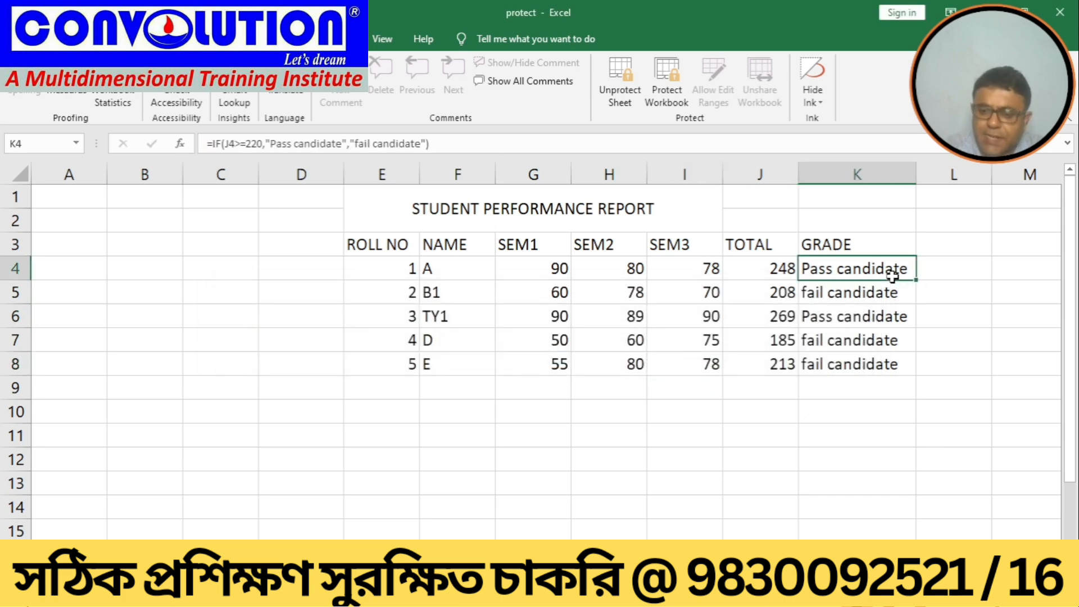
{"action": "left_click_drag", "start_coordinate": [894, 275], "coordinate": [896, 284]}
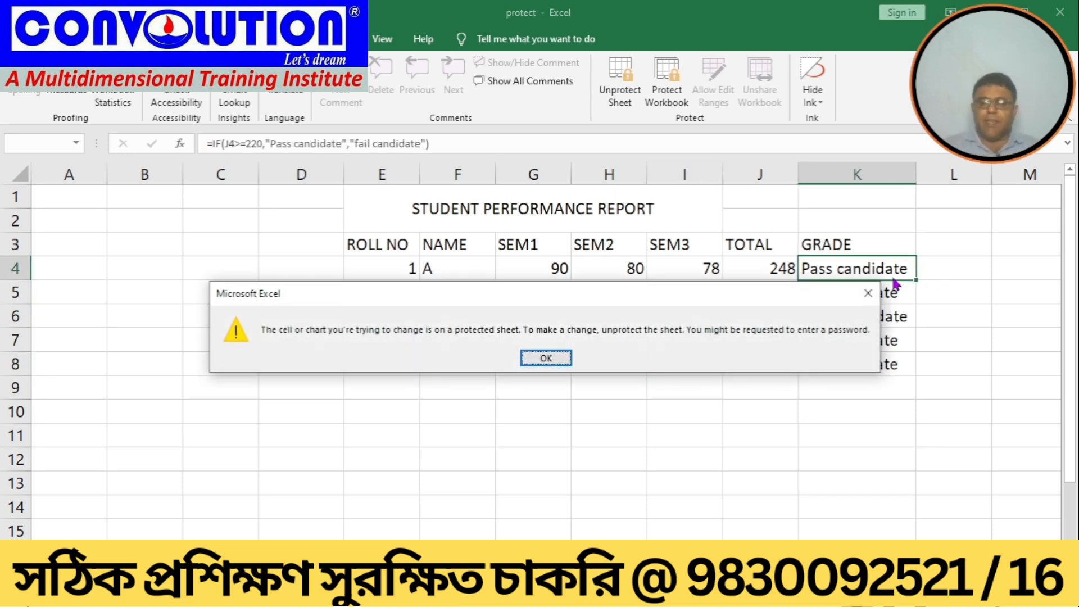
{"action": "left_click", "coordinate": [550, 358]}
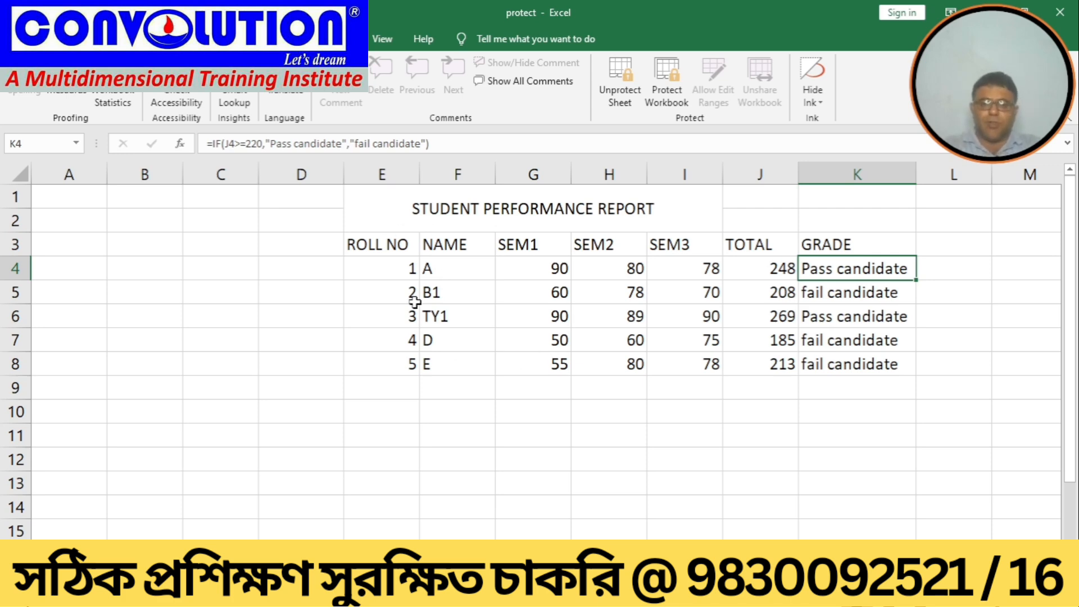
Step: Select the SEM1 scores G4:G8 and try to open their cell format settings
{"action": "left_click_drag", "start_coordinate": [517, 273], "coordinate": [517, 360]}
{"action": "right_click", "coordinate": [516, 363]}
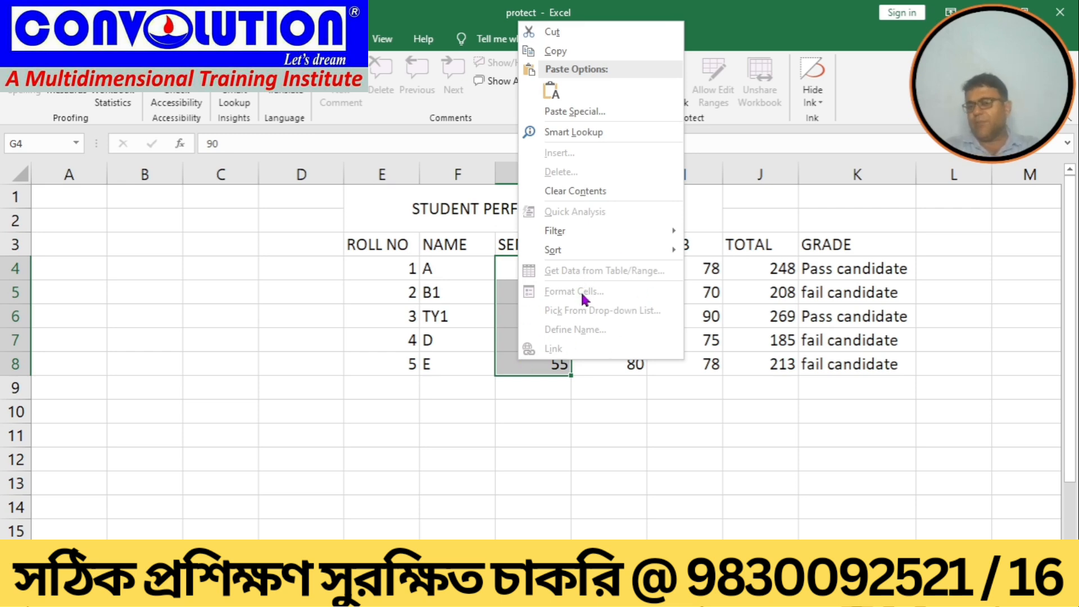
{"action": "left_click", "coordinate": [479, 425]}
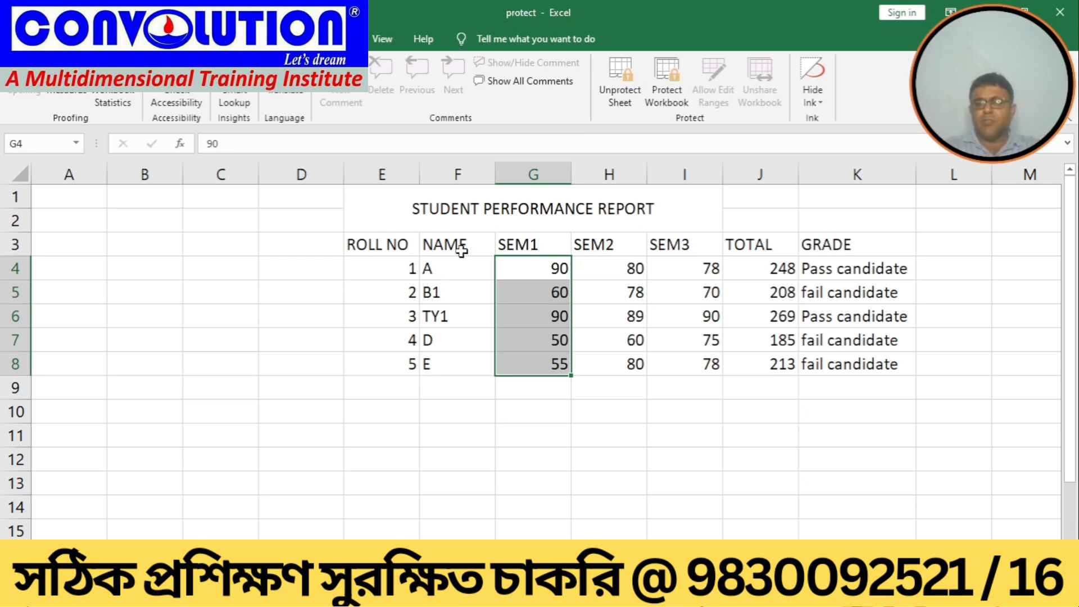
Step: Unprotect the sheet by entering the sheet password
{"action": "left_click", "coordinate": [614, 103]}
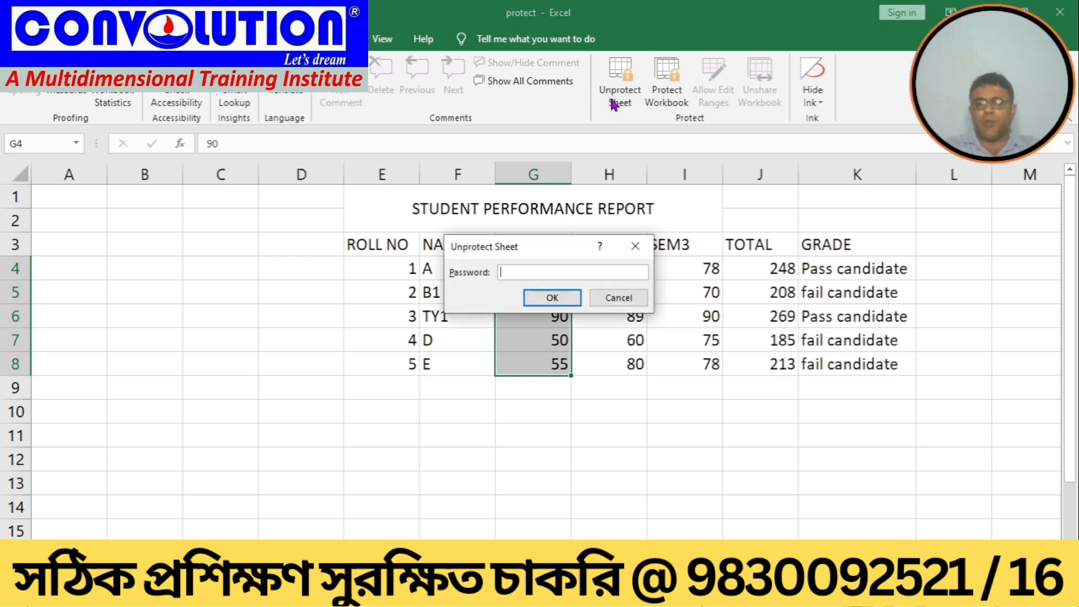
{"action": "type", "text": "••"}
{"action": "key", "text": "Return"}
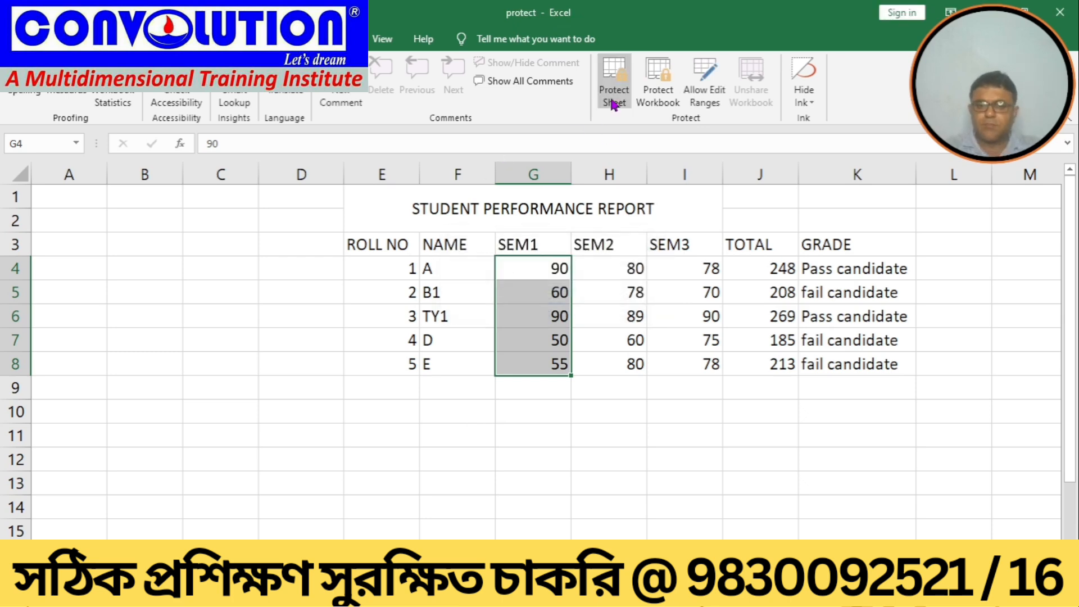
Step: Open the protection settings of the SEM1 cells G4:G8 and close them with OK
{"action": "right_click", "coordinate": [534, 269]}
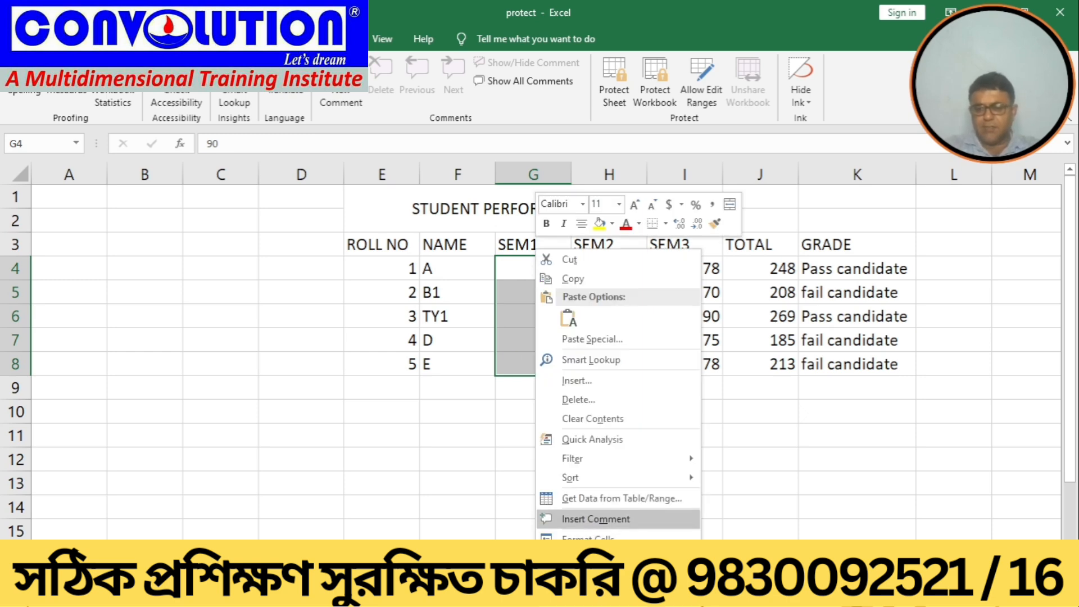
{"action": "left_click", "coordinate": [588, 537]}
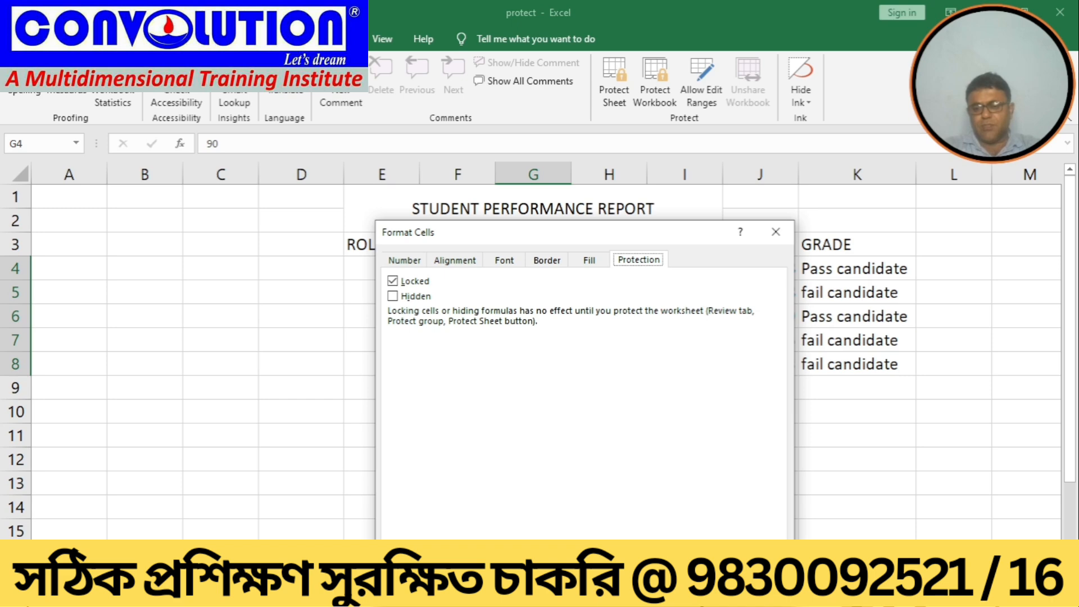
{"action": "left_click", "coordinate": [692, 588]}
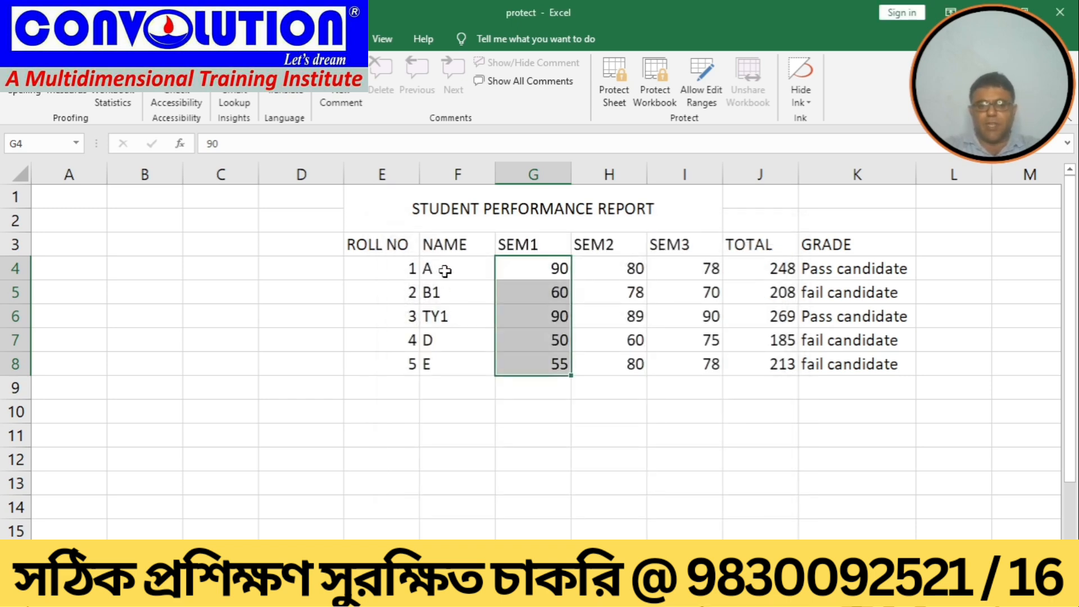
Step: Lock the name cells F4:F8 in their cell protection settings
{"action": "left_click_drag", "start_coordinate": [445, 271], "coordinate": [437, 367]}
{"action": "right_click", "coordinate": [436, 367]}
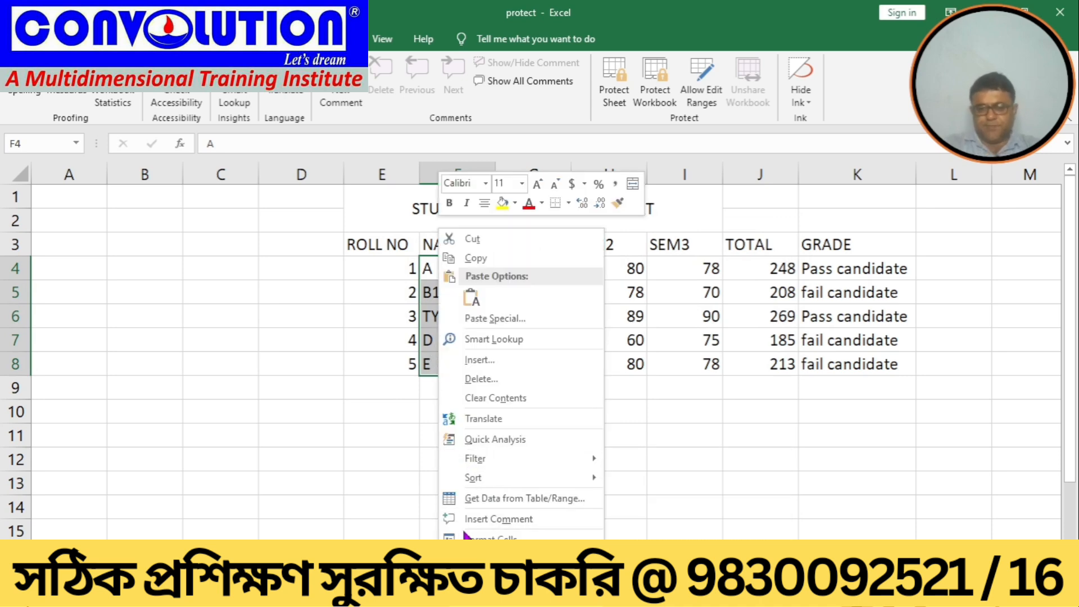
{"action": "left_click", "coordinate": [471, 537]}
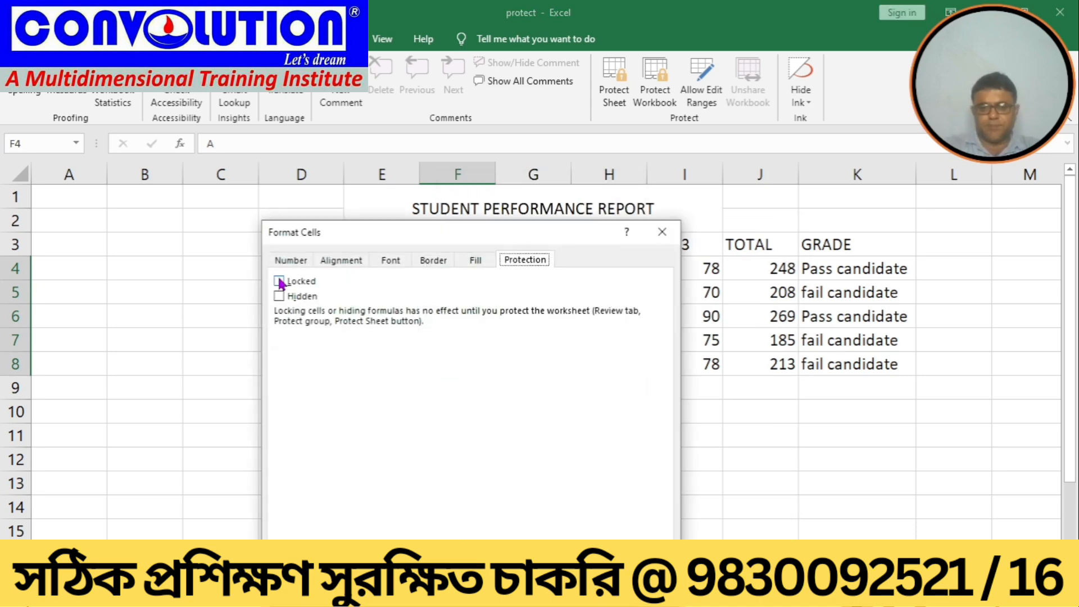
{"action": "left_click", "coordinate": [279, 281]}
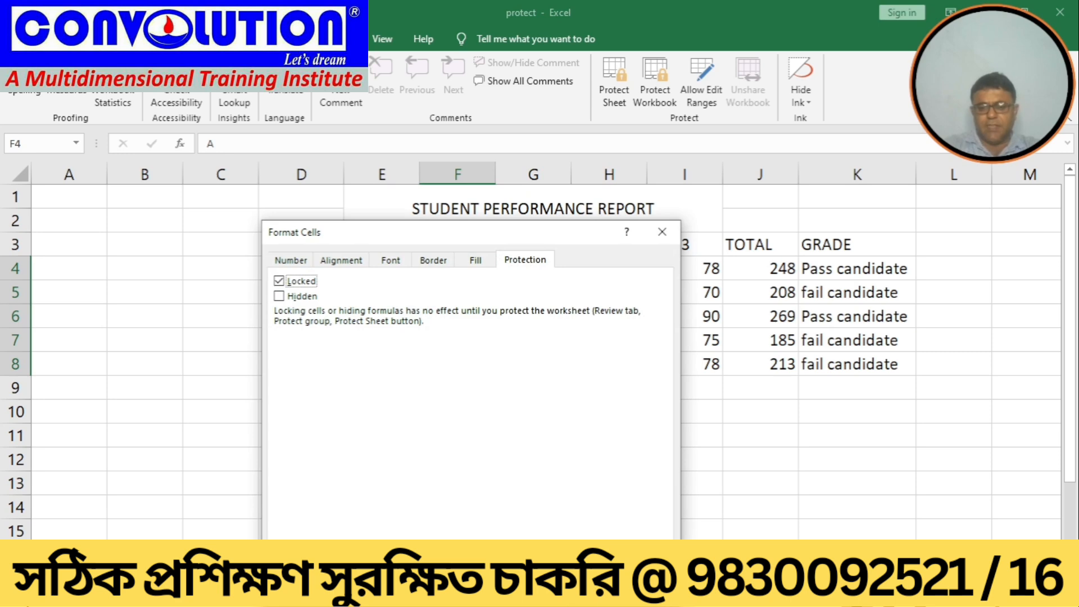
{"action": "key", "text": "Return"}
{"action": "left_click", "coordinate": [498, 477]}
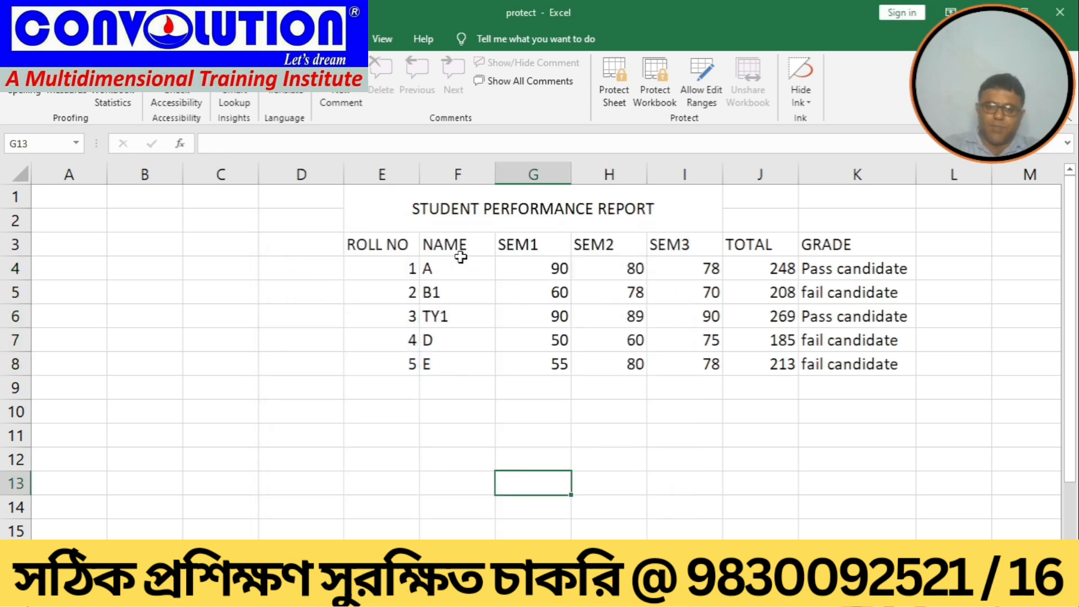
Step: Unlock the name cells F4:F8 in their cell protection settings
{"action": "left_click_drag", "start_coordinate": [444, 269], "coordinate": [442, 363]}
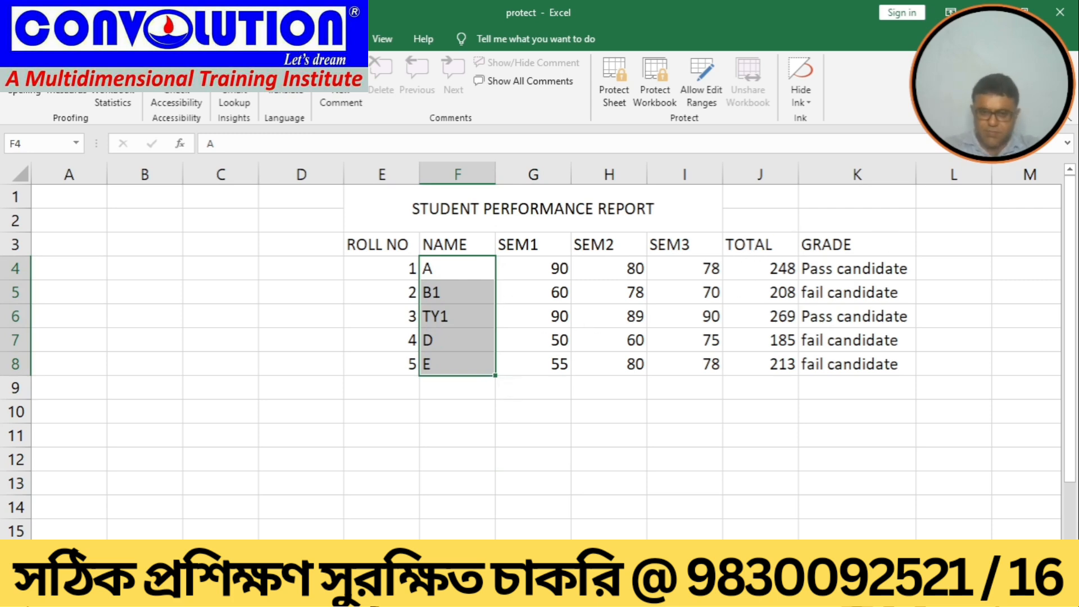
{"action": "left_click", "coordinate": [401, 411]}
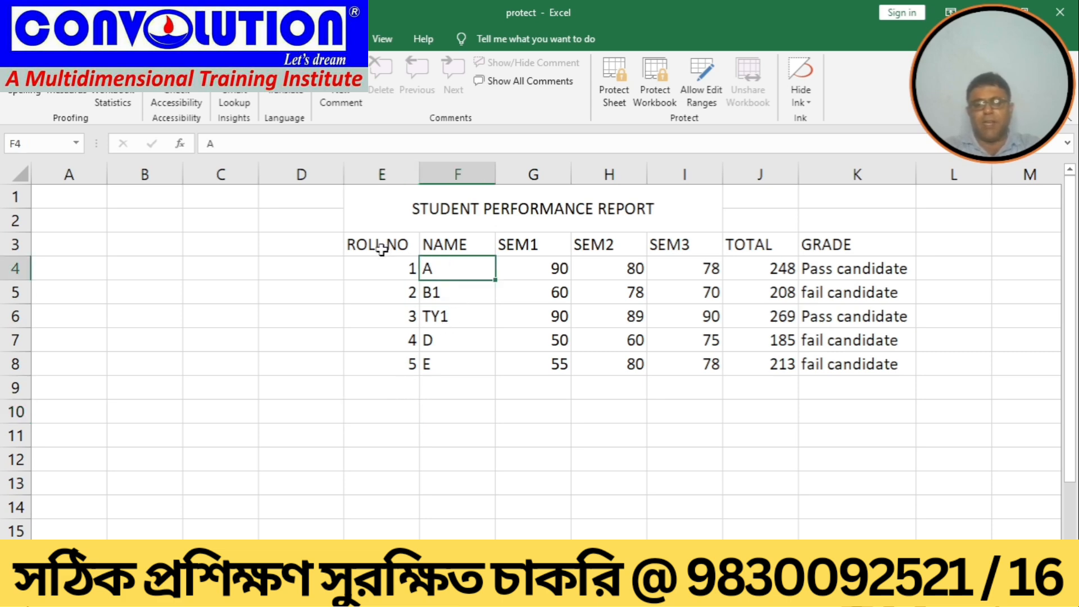
{"action": "left_click_drag", "start_coordinate": [386, 243], "coordinate": [851, 368]}
{"action": "left_click", "coordinate": [497, 430]}
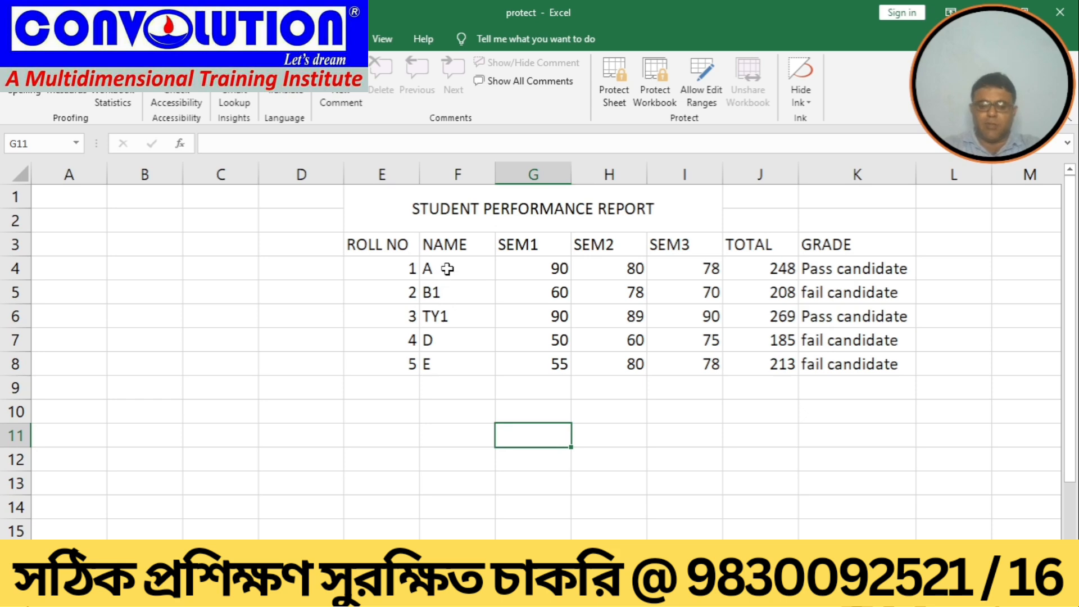
{"action": "left_click_drag", "start_coordinate": [447, 269], "coordinate": [447, 357]}
{"action": "right_click", "coordinate": [447, 357]}
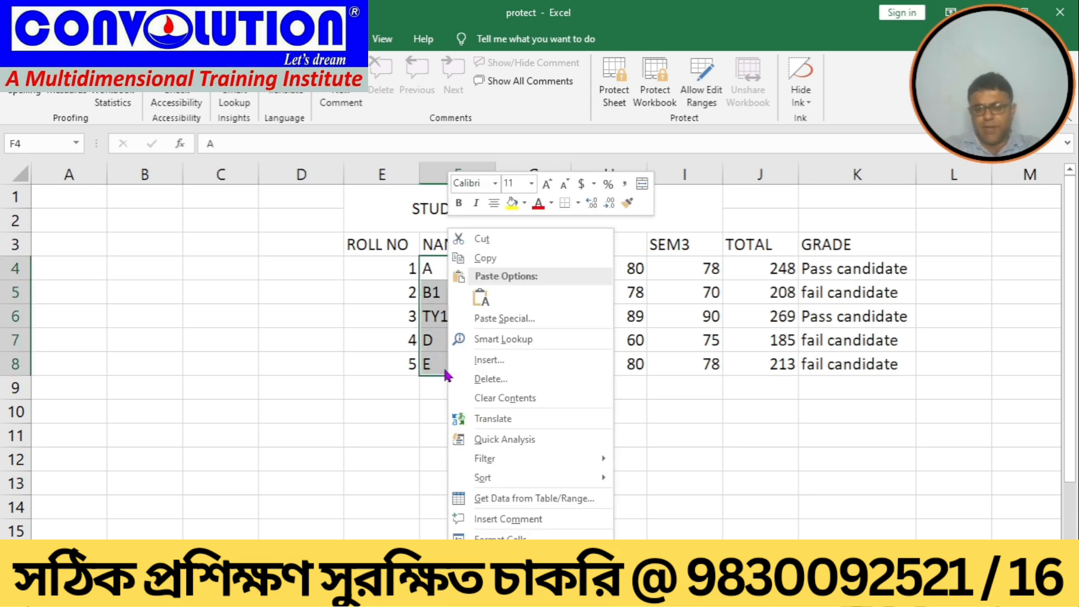
{"action": "left_click", "coordinate": [478, 537]}
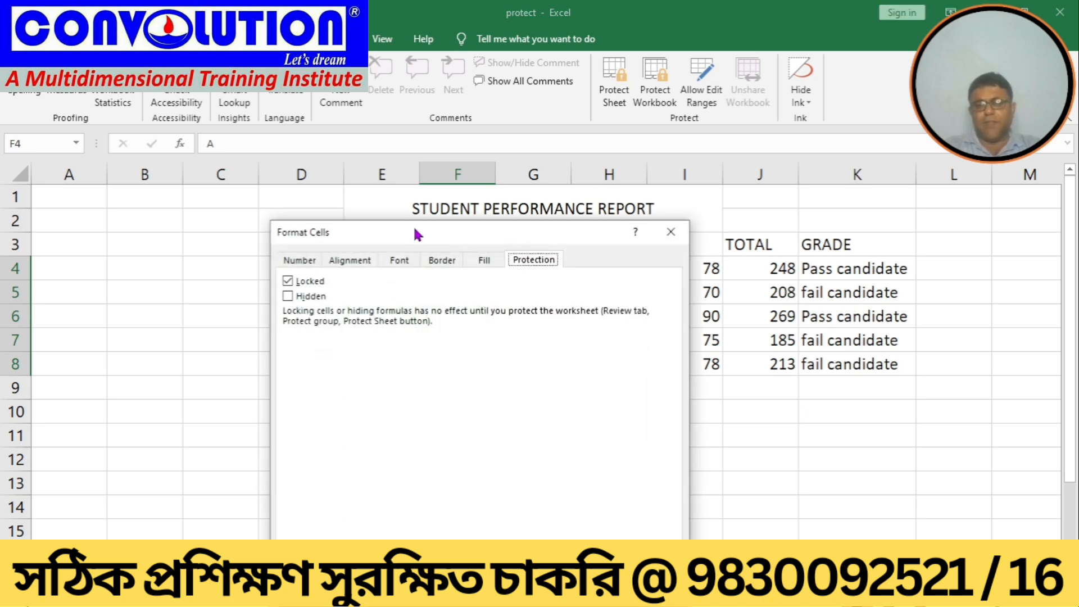
{"action": "left_click_drag", "start_coordinate": [416, 234], "coordinate": [561, 189]}
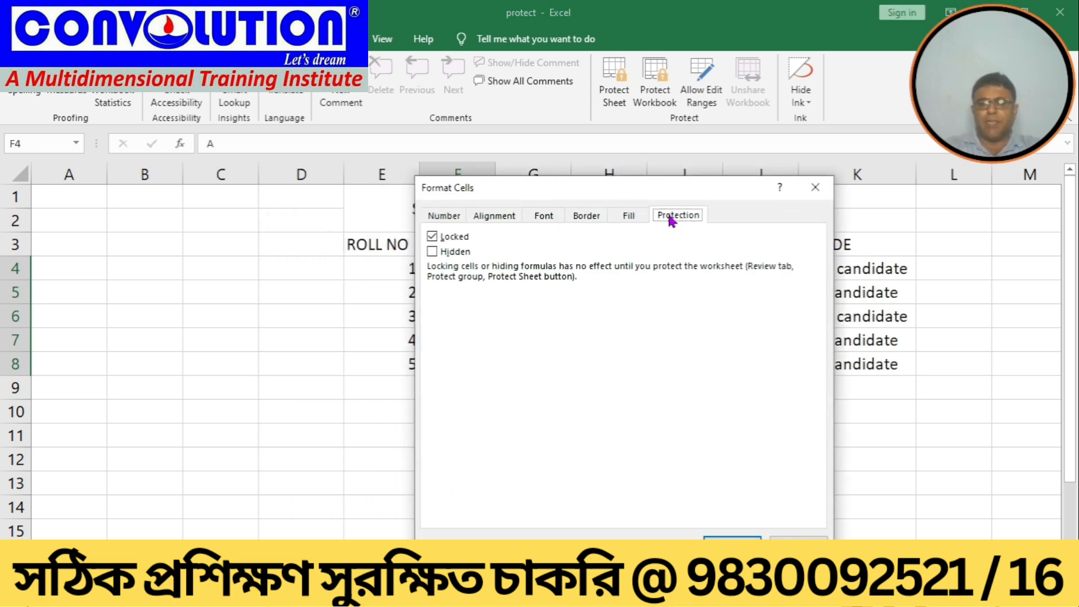
{"action": "left_click", "coordinate": [433, 237]}
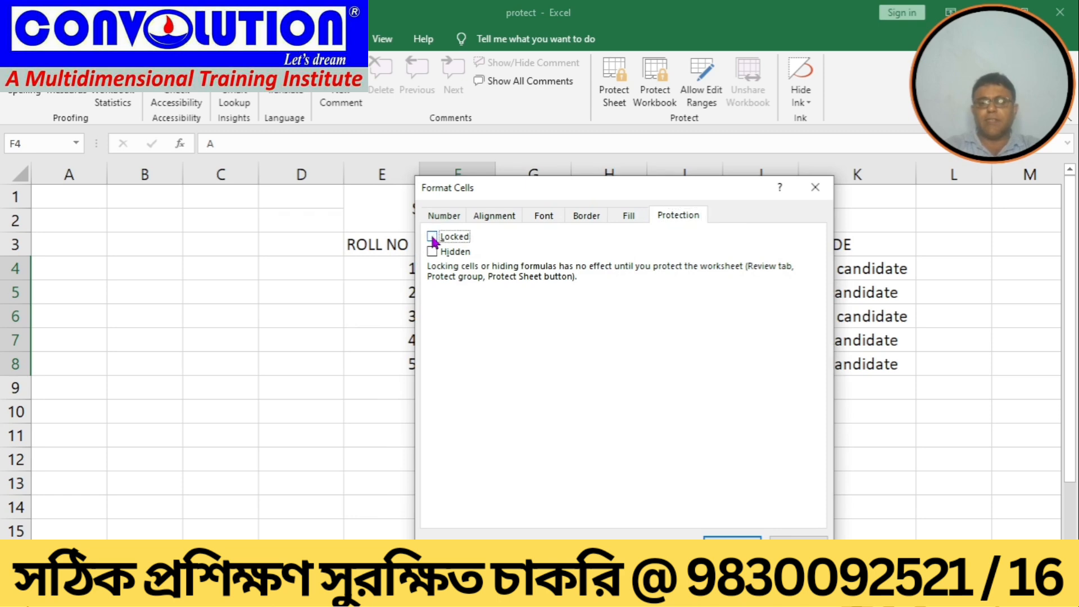
{"action": "left_click", "coordinate": [714, 538]}
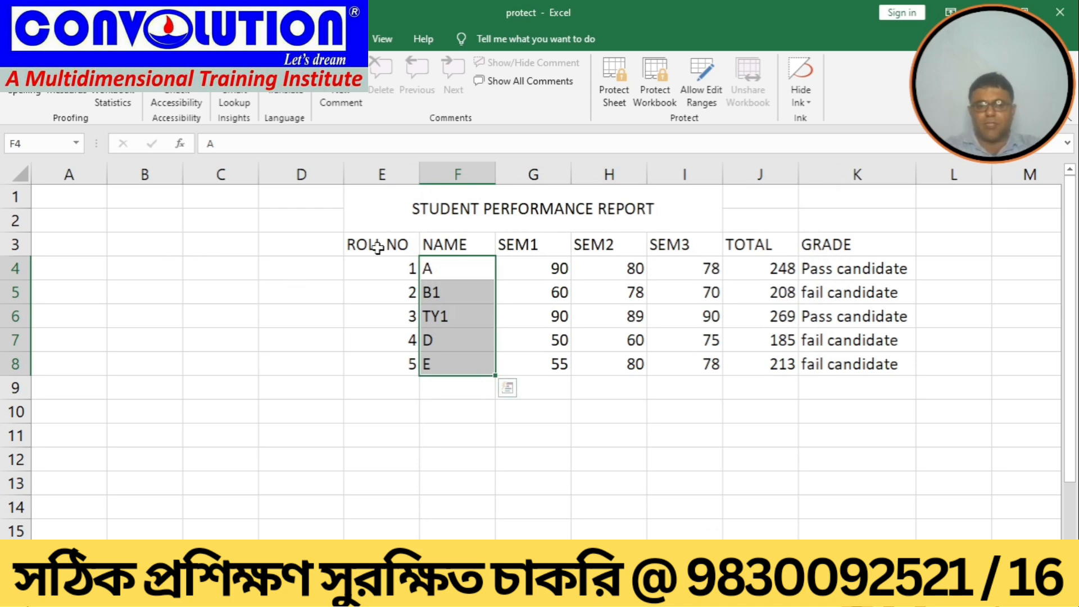
Step: Open the protection settings of the ranges E3:E8 and G3:K8 together and close them with OK
{"action": "left_click_drag", "start_coordinate": [378, 247], "coordinate": [364, 353]}
{"action": "left_click_drag", "start_coordinate": [365, 359], "coordinate": [364, 358]}
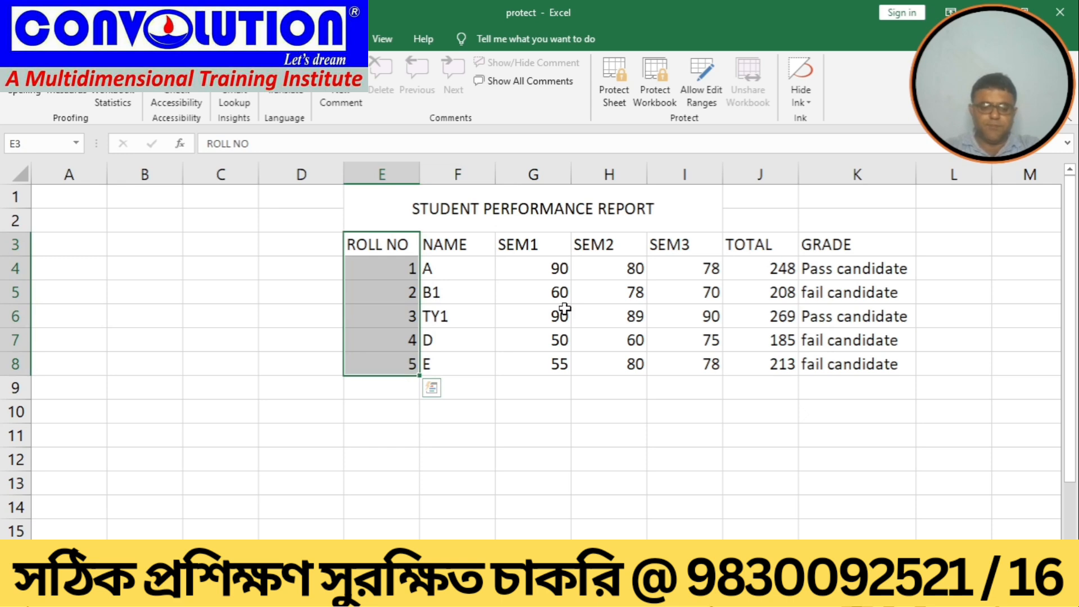
{"action": "left_click", "coordinate": [537, 246], "text": "ctrl"}
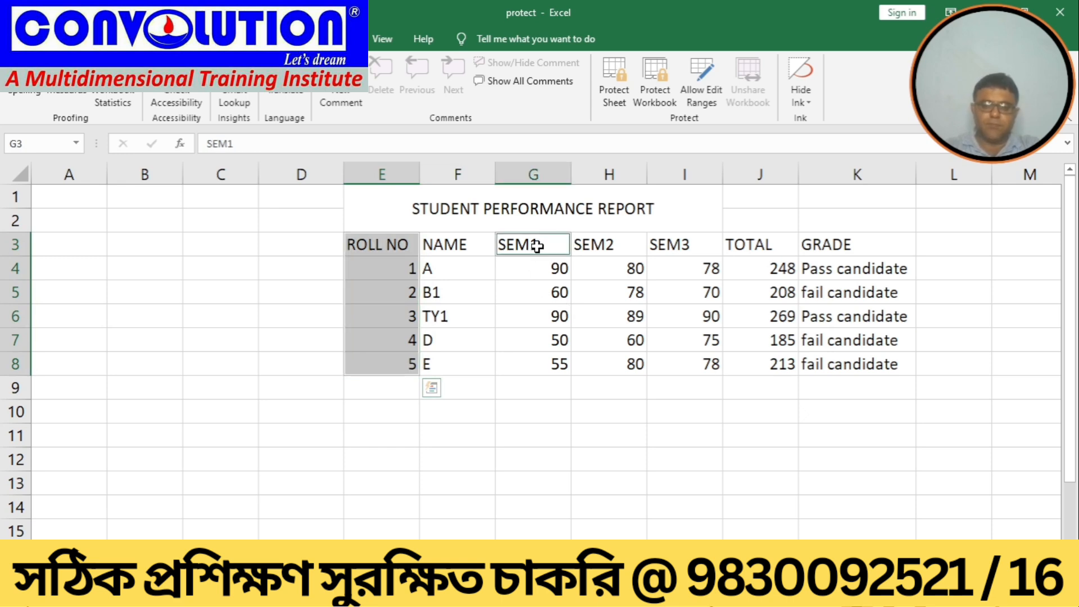
{"action": "left_click_drag", "start_coordinate": [537, 246], "coordinate": [805, 367]}
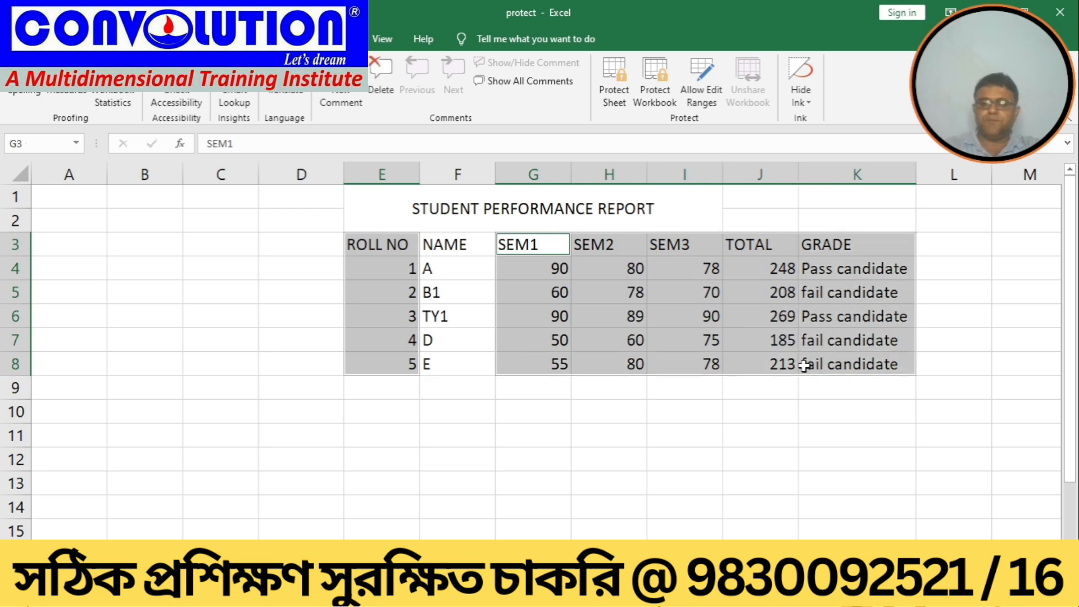
{"action": "right_click", "coordinate": [597, 291]}
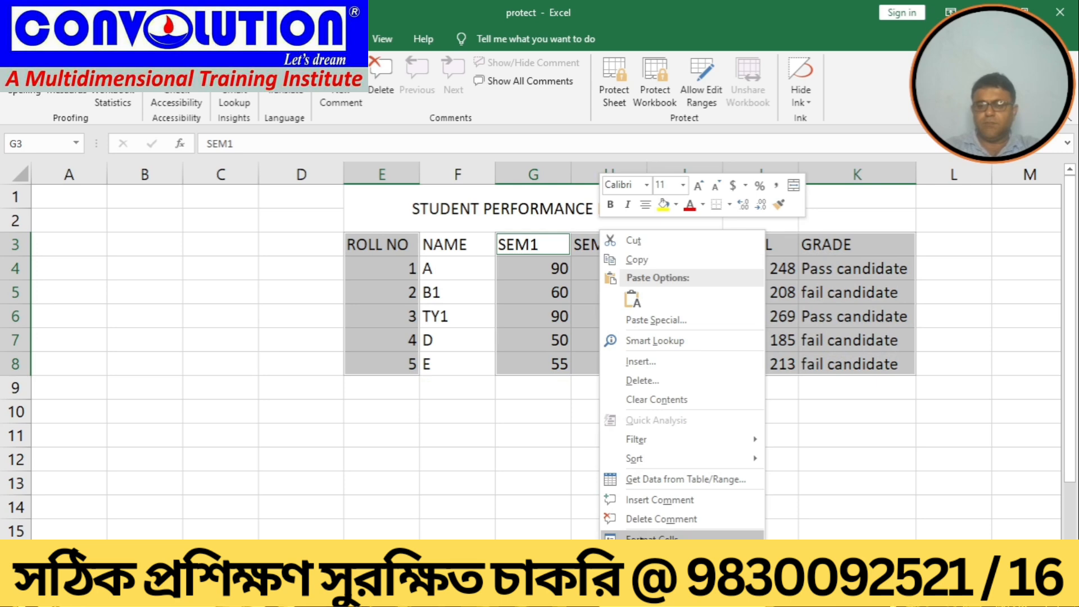
{"action": "left_click", "coordinate": [652, 537]}
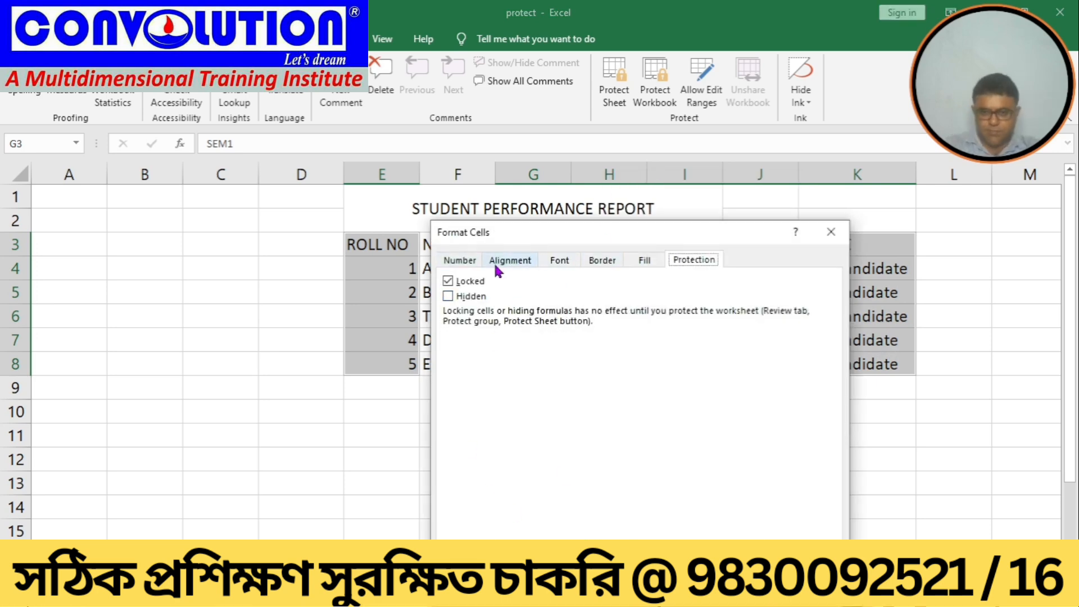
{"action": "key", "text": "Return"}
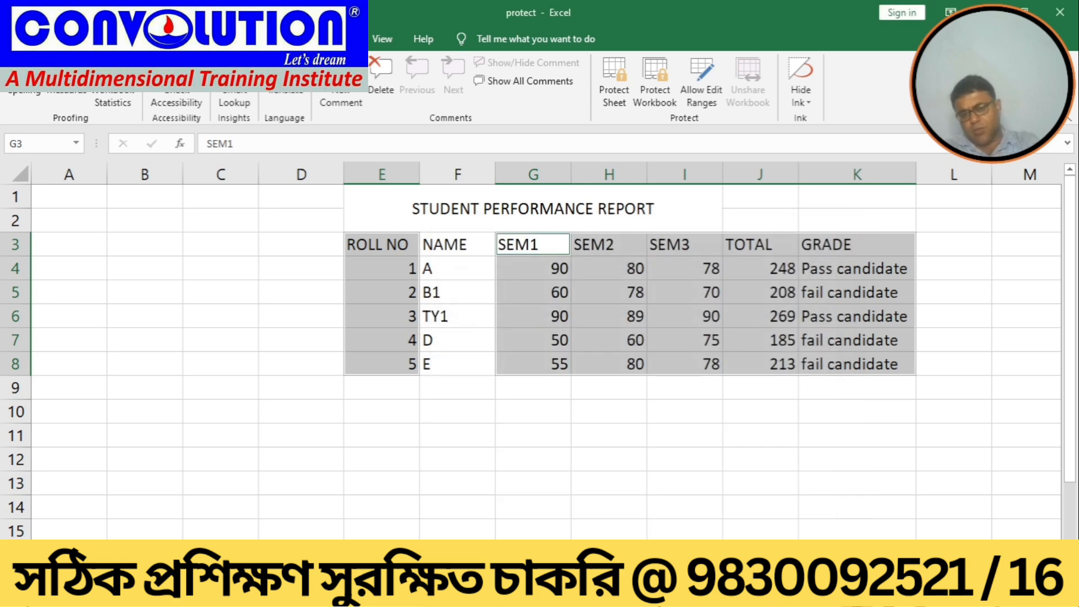
Step: Protect the sheet with a password, entering and confirming the sheet password
{"action": "left_click", "coordinate": [477, 459]}
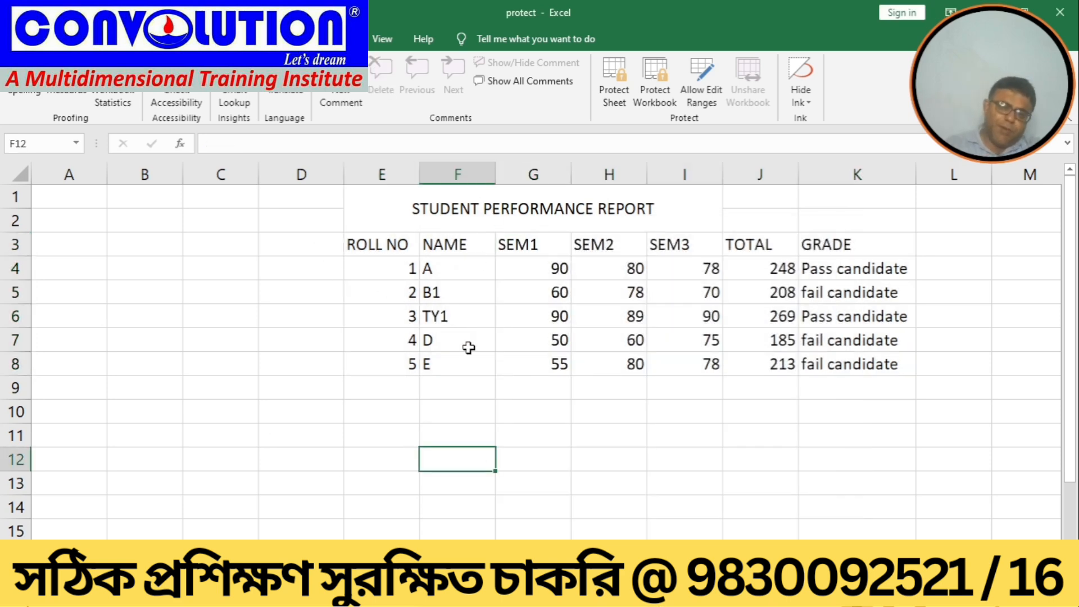
{"action": "left_click", "coordinate": [614, 93]}
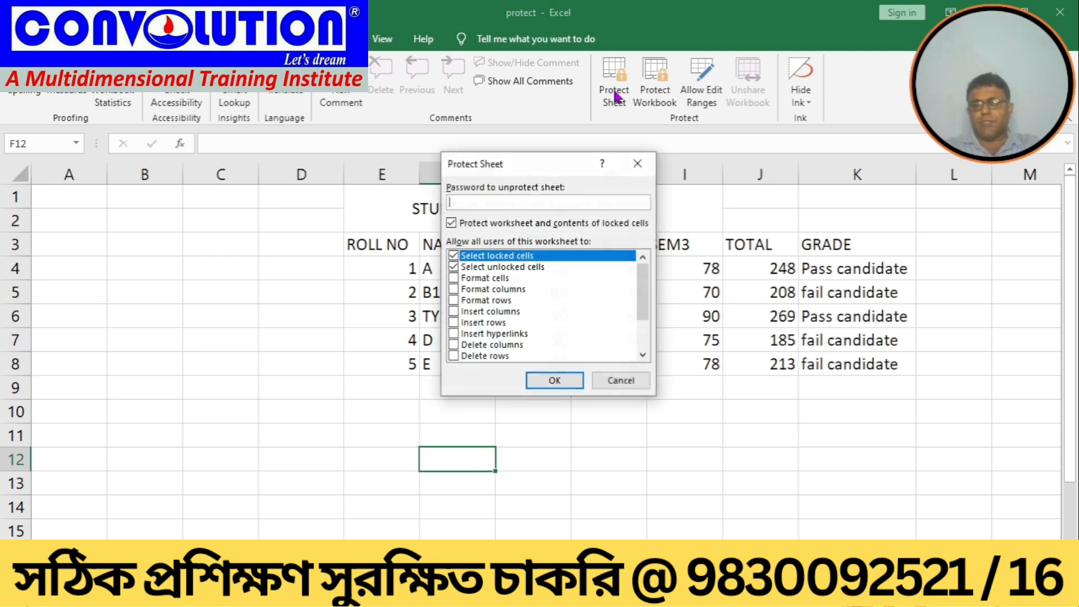
{"action": "type", "text": "12"}
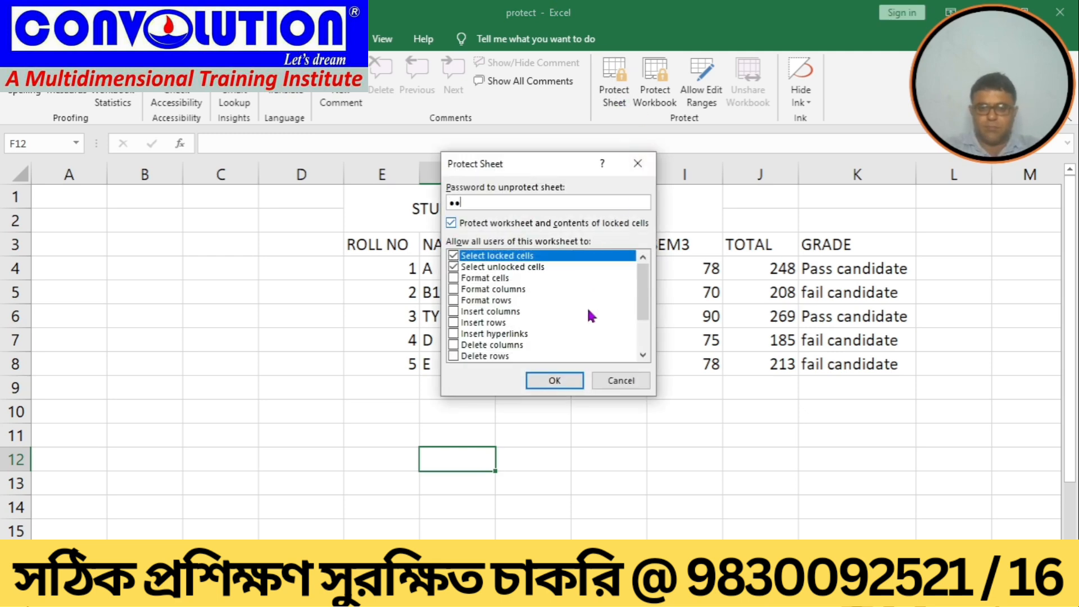
{"action": "left_click", "coordinate": [563, 384]}
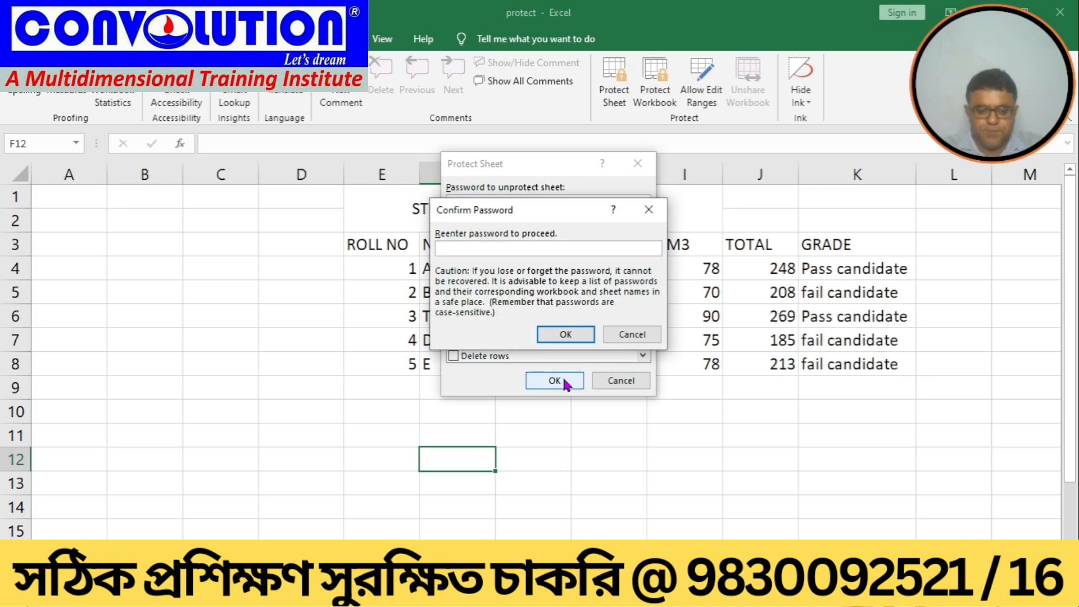
{"action": "type", "text": "12"}
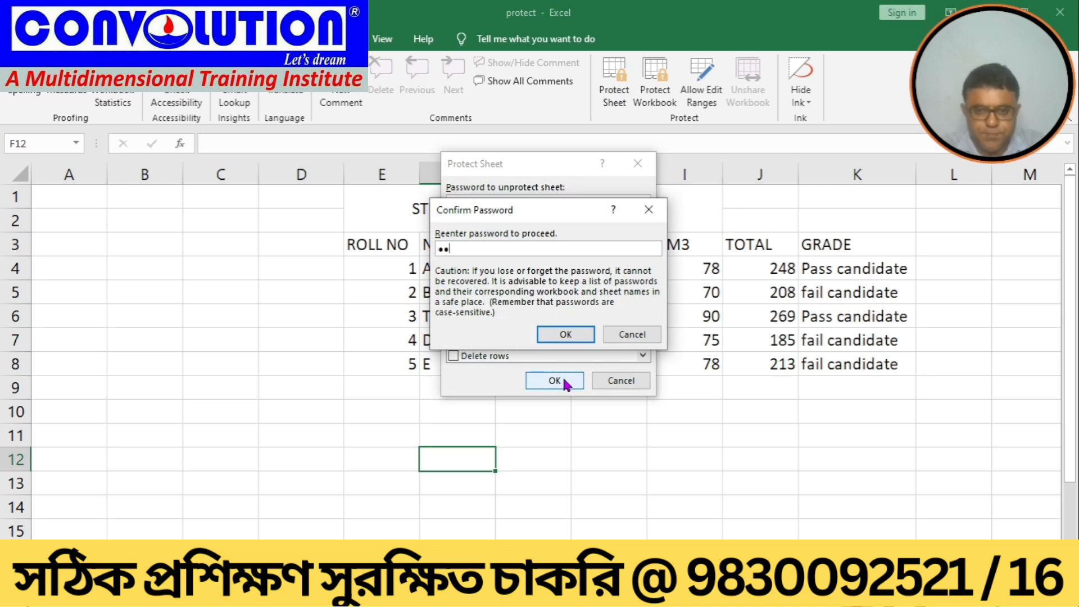
{"action": "left_click", "coordinate": [566, 335]}
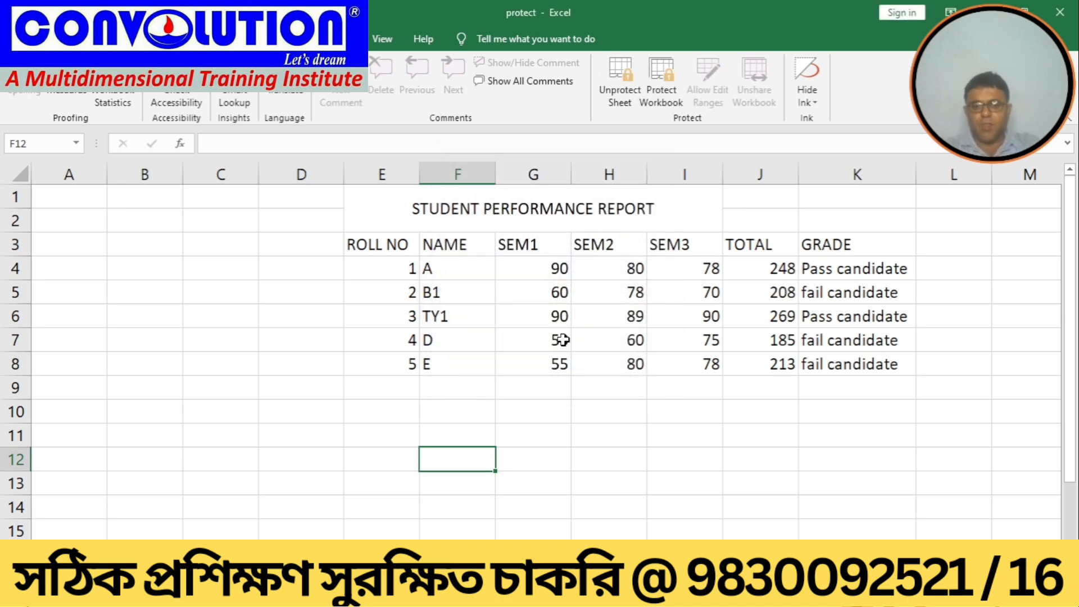
Step: Try to edit the roll number in E4 and dismiss the warning
{"action": "left_click", "coordinate": [573, 466]}
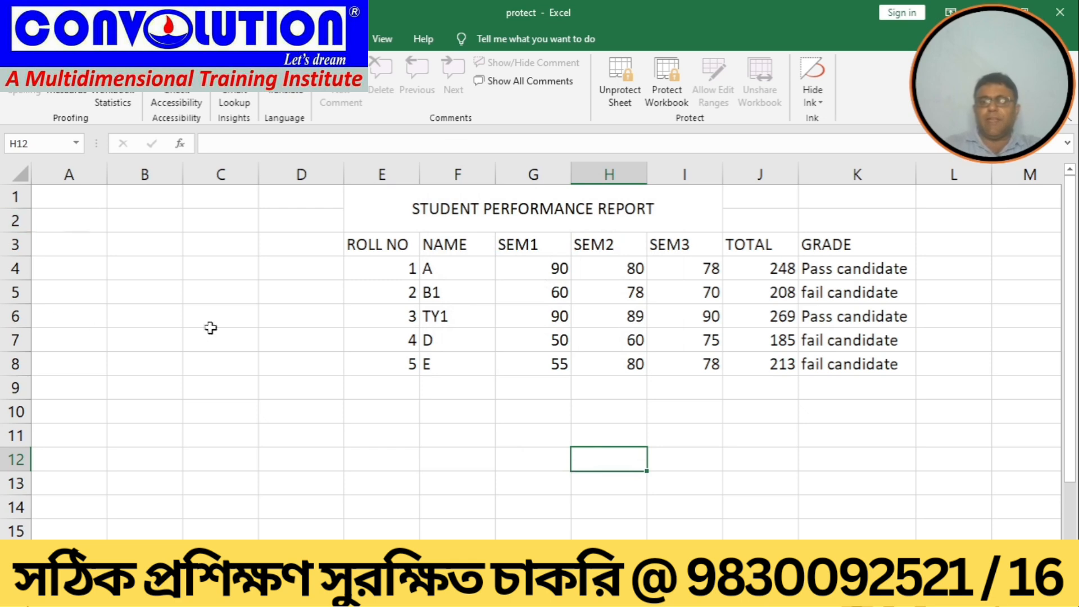
{"action": "left_click", "coordinate": [352, 267]}
{"action": "double_click", "coordinate": [352, 267]}
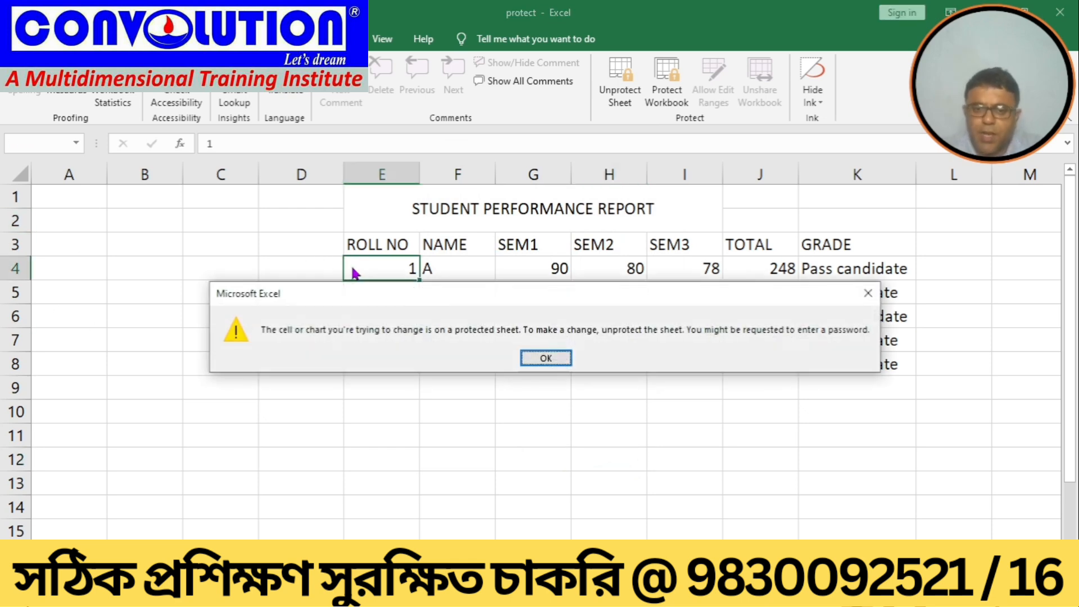
{"action": "left_click", "coordinate": [532, 354]}
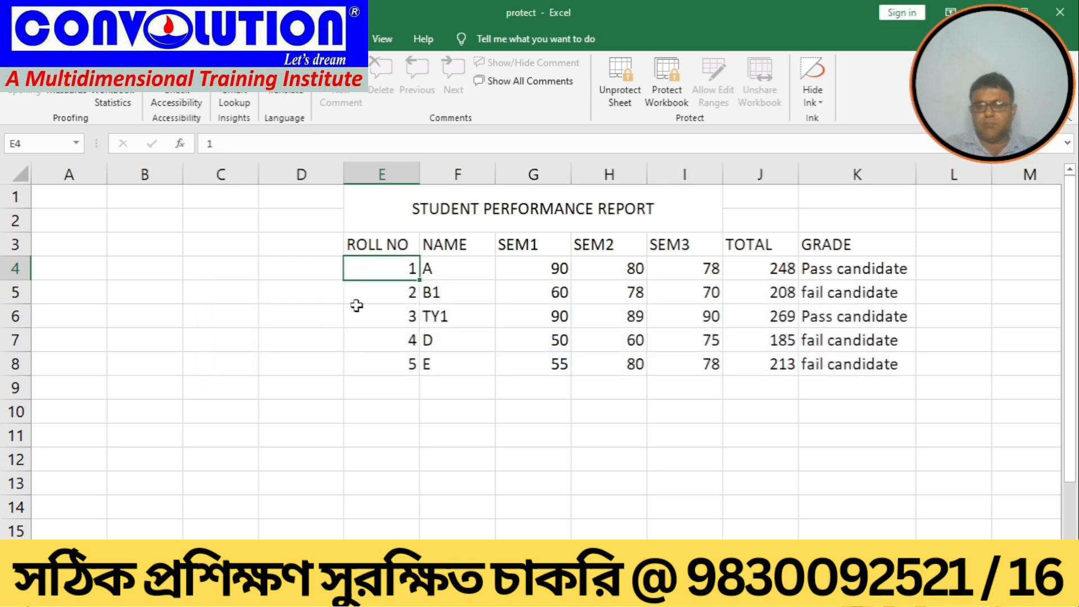
Step: Change the name in F7 to DF
{"action": "left_click", "coordinate": [459, 345]}
{"action": "double_click", "coordinate": [458, 345]}
{"action": "type", "text": "F"}
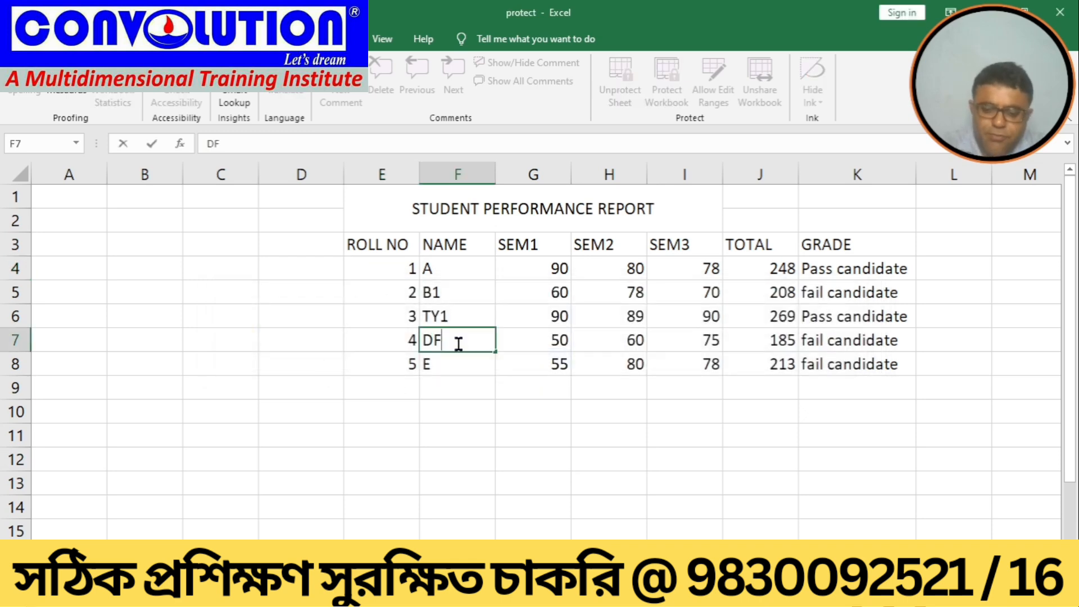
{"action": "key", "text": "Return"}
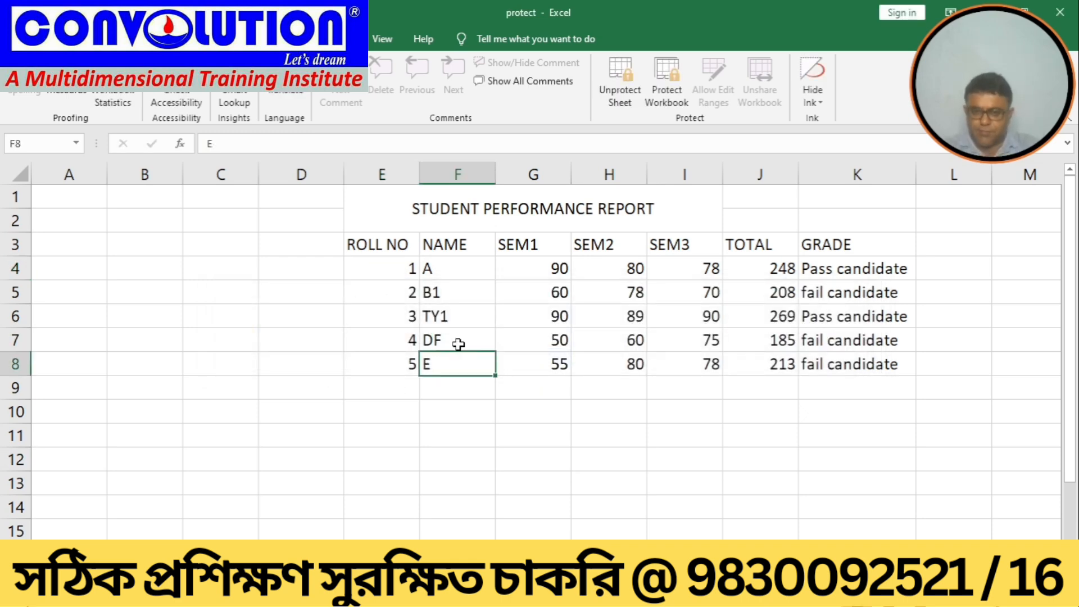
Step: Try to edit the SEM1 score in G6 and delete the SEM2 score in H8, dismissing the warnings
{"action": "left_click", "coordinate": [532, 324]}
{"action": "double_click", "coordinate": [532, 324]}
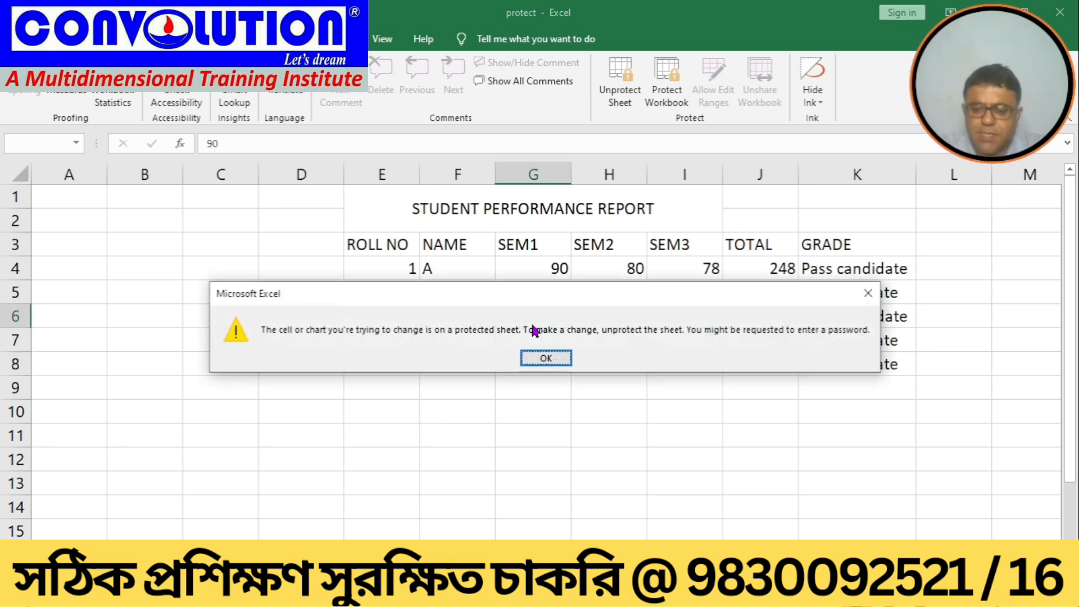
{"action": "key", "text": "Return"}
{"action": "left_click", "coordinate": [598, 325]}
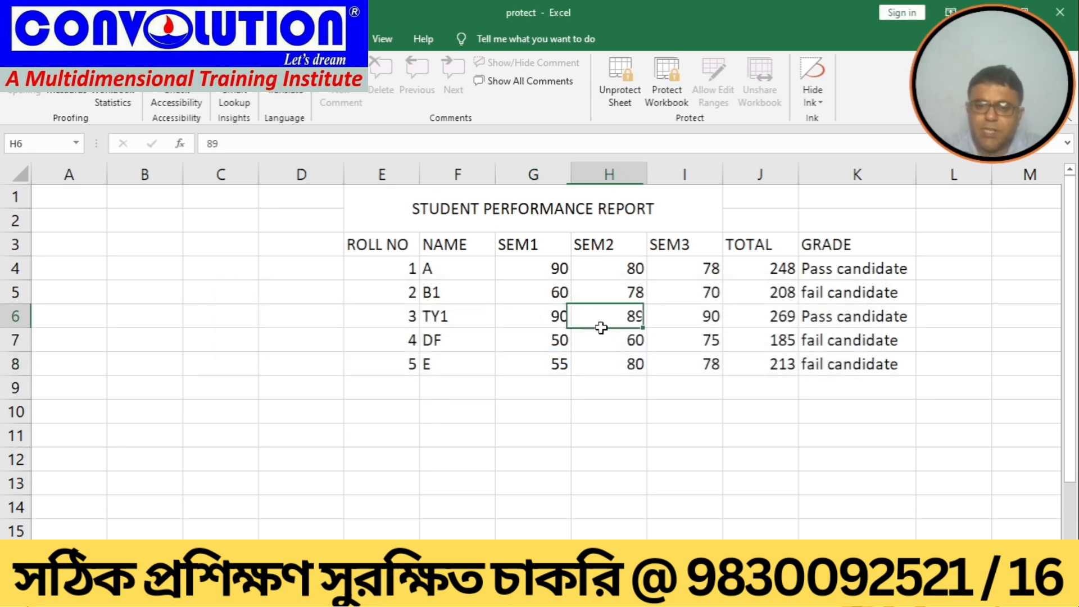
{"action": "key", "text": "Right"}
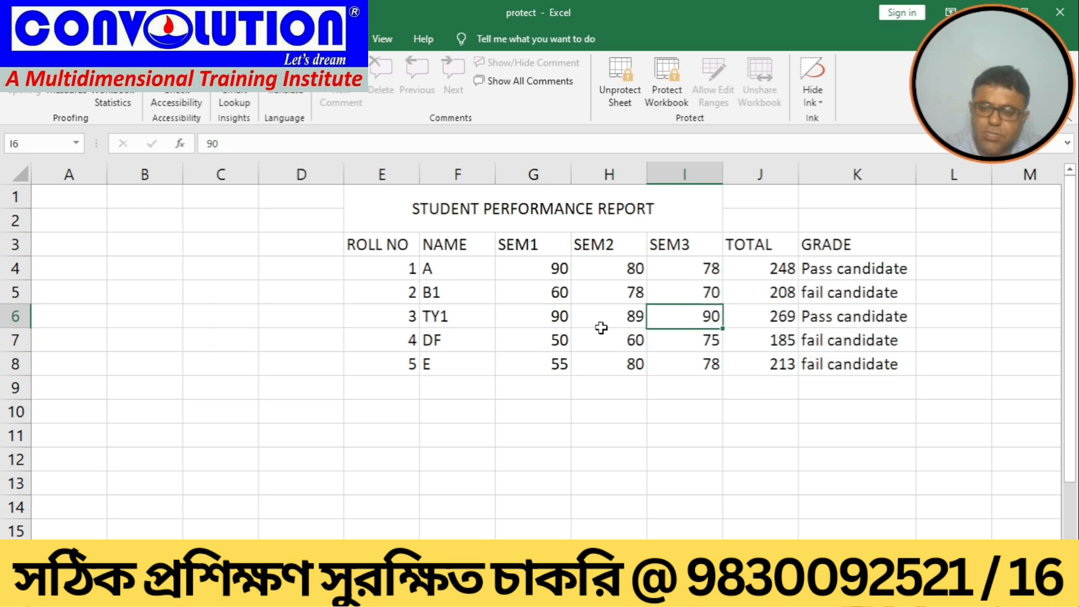
{"action": "key", "text": "Left"}
{"action": "key", "text": "Down"}
{"action": "key", "text": "Down"}
{"action": "key", "text": "Delete"}
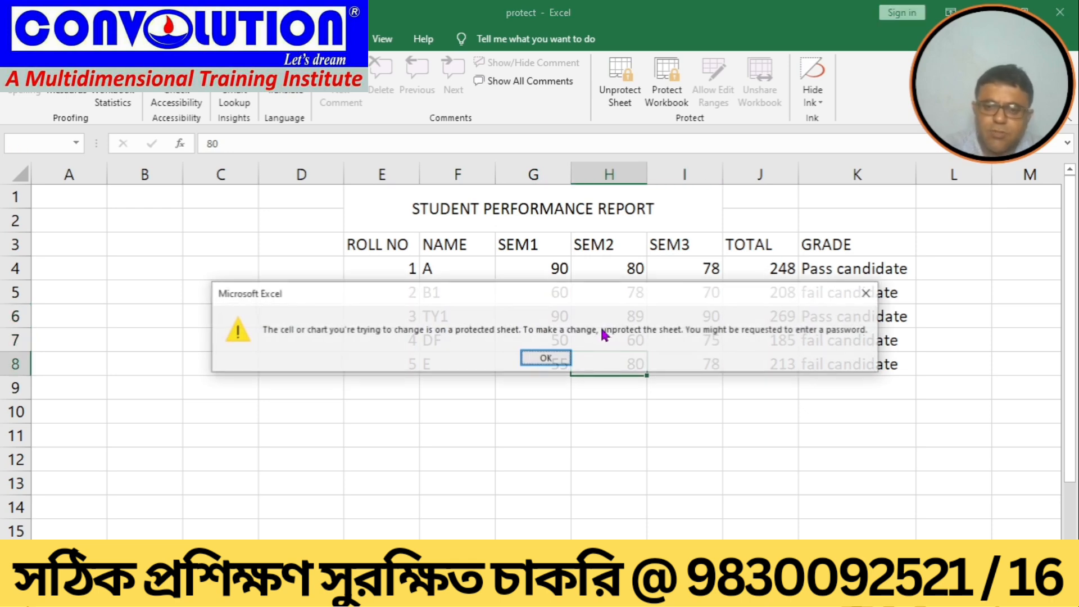
{"action": "left_click", "coordinate": [547, 359]}
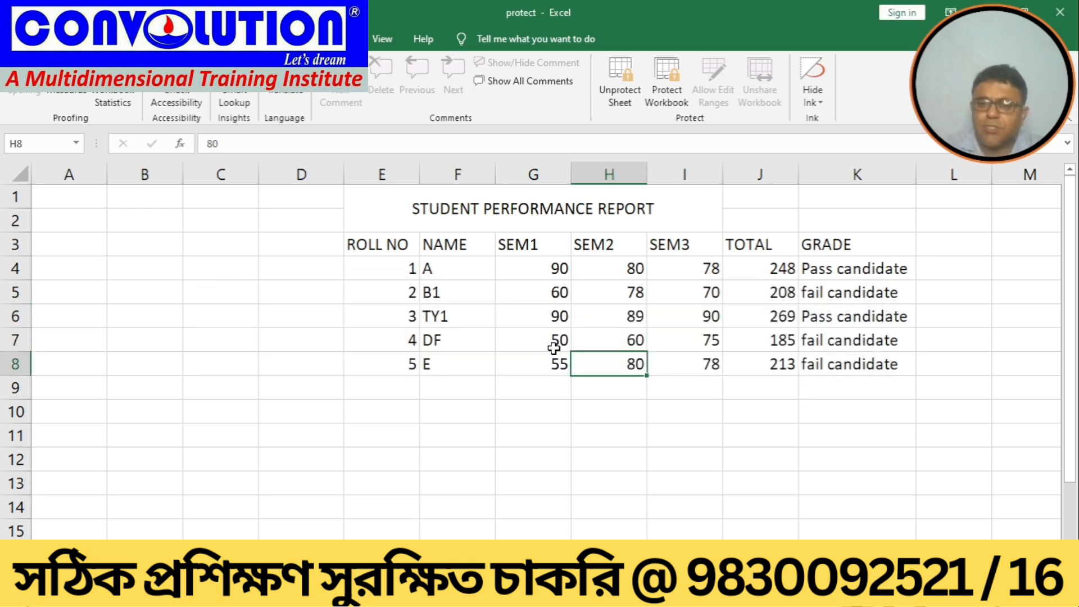
{"action": "left_click", "coordinate": [680, 275]}
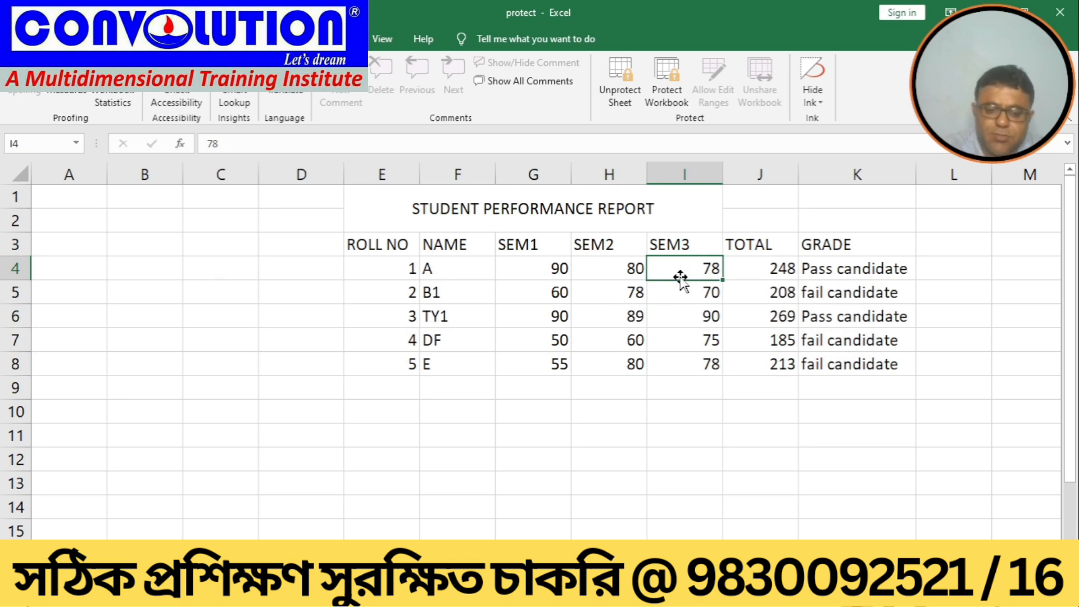
Step: Try to delete the SEM3 score in I4 and the total in J4, dismissing each protection warning
{"action": "key", "text": "Delete"}
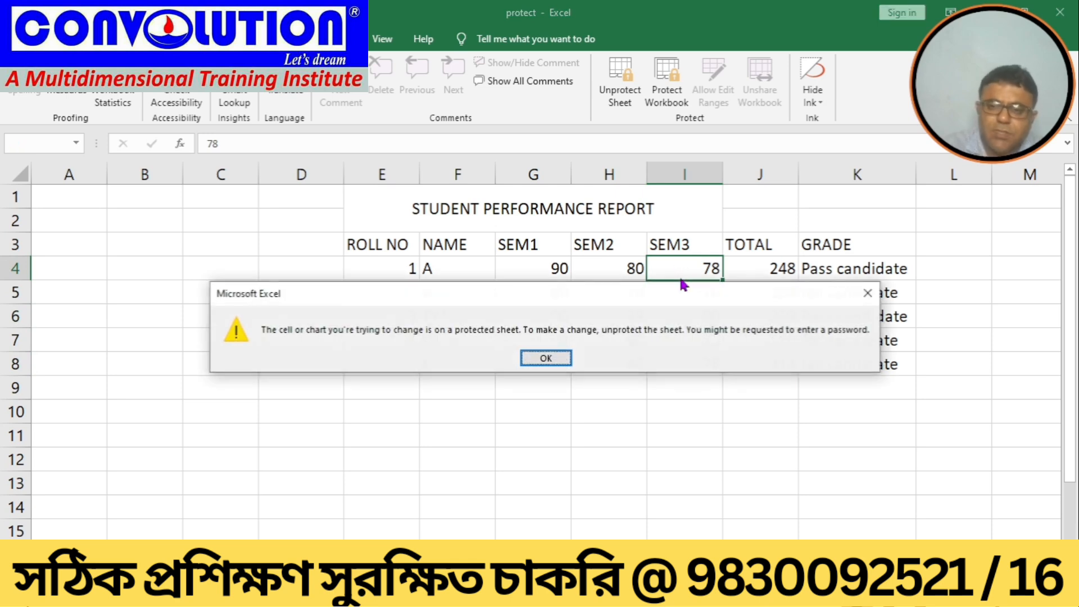
{"action": "left_click", "coordinate": [559, 354]}
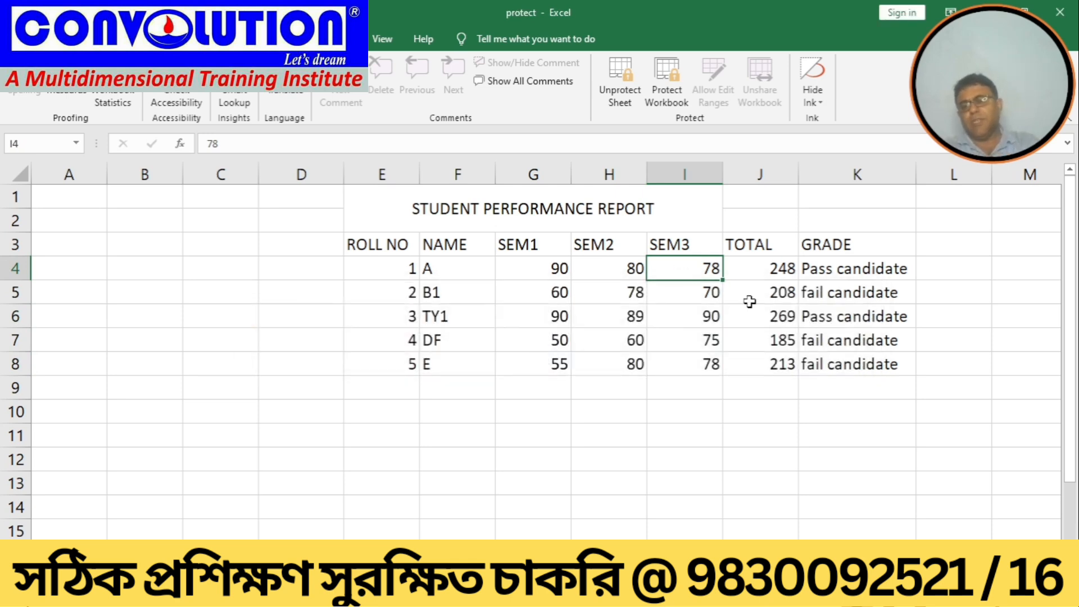
{"action": "left_click", "coordinate": [755, 273]}
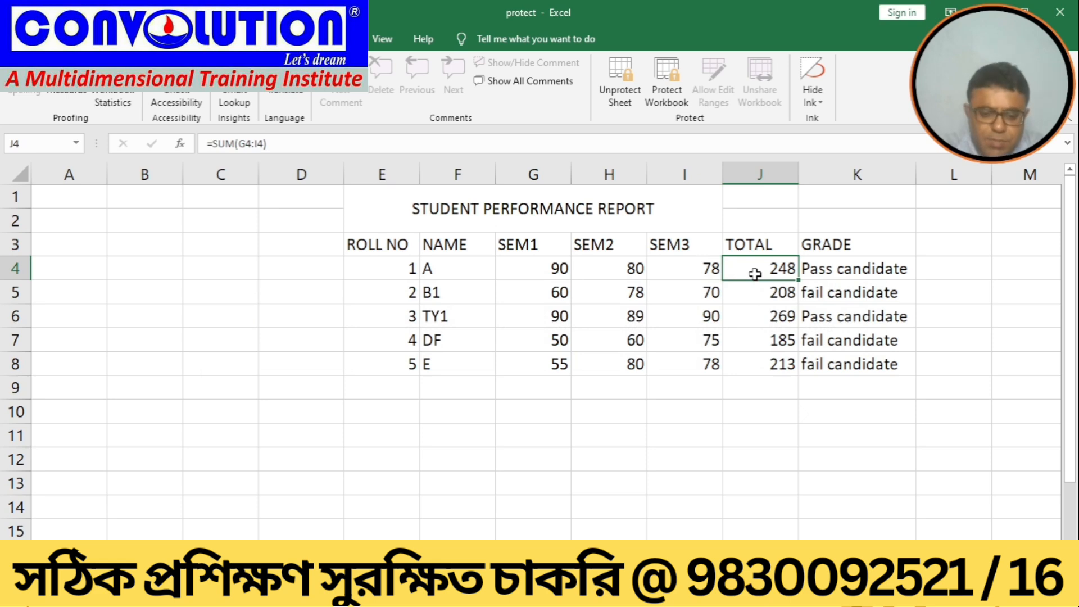
{"action": "key", "text": "Delete"}
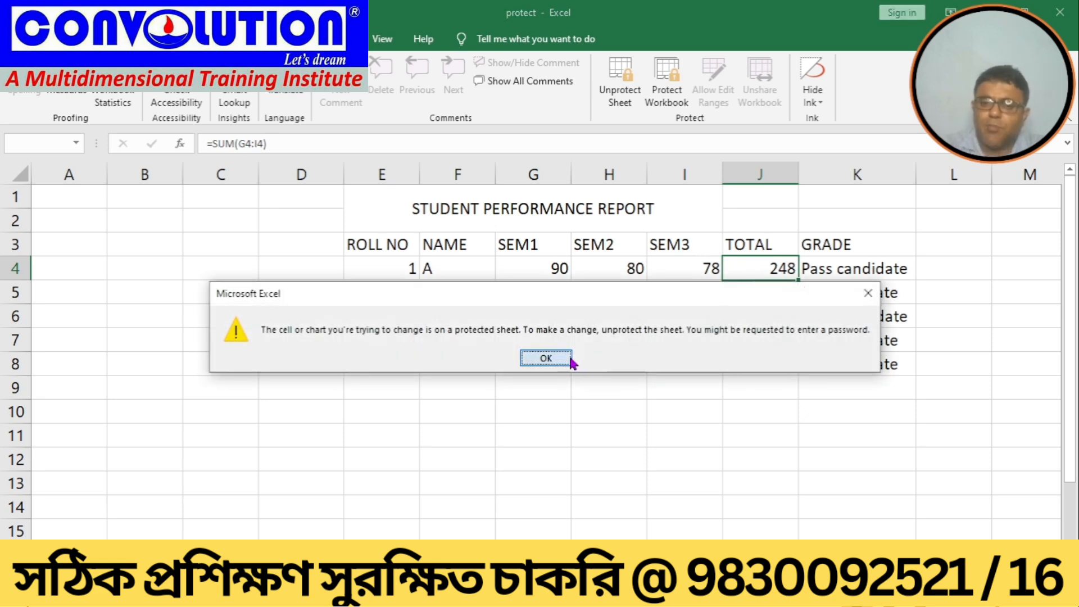
{"action": "left_click", "coordinate": [546, 358]}
Step: Try to delete the grade in K4 and dismiss the warning
{"action": "left_click", "coordinate": [891, 266]}
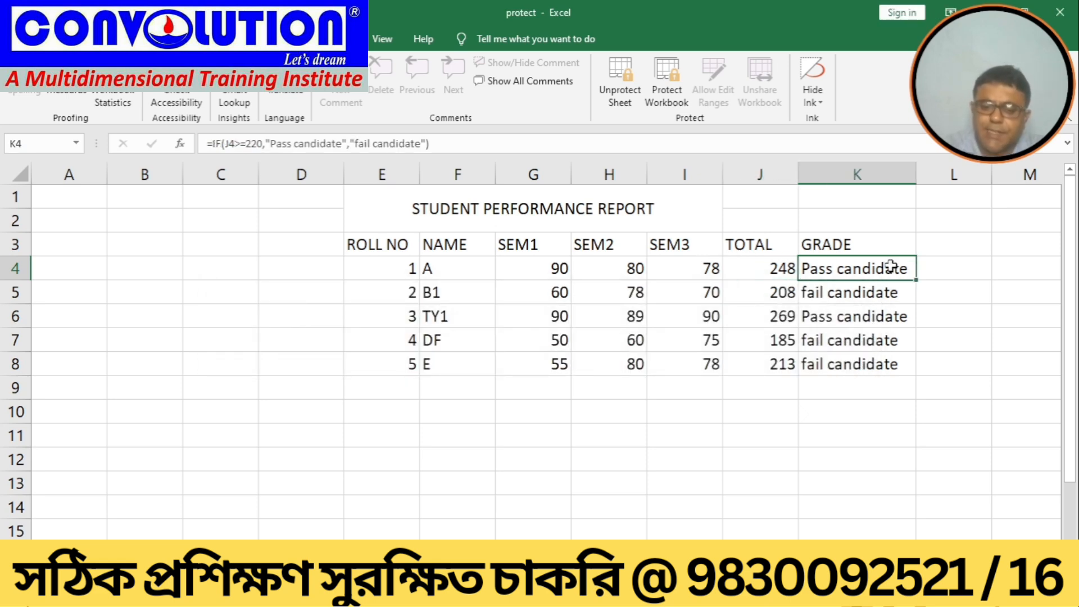
{"action": "key", "text": "Delete"}
{"action": "key", "text": "Return"}
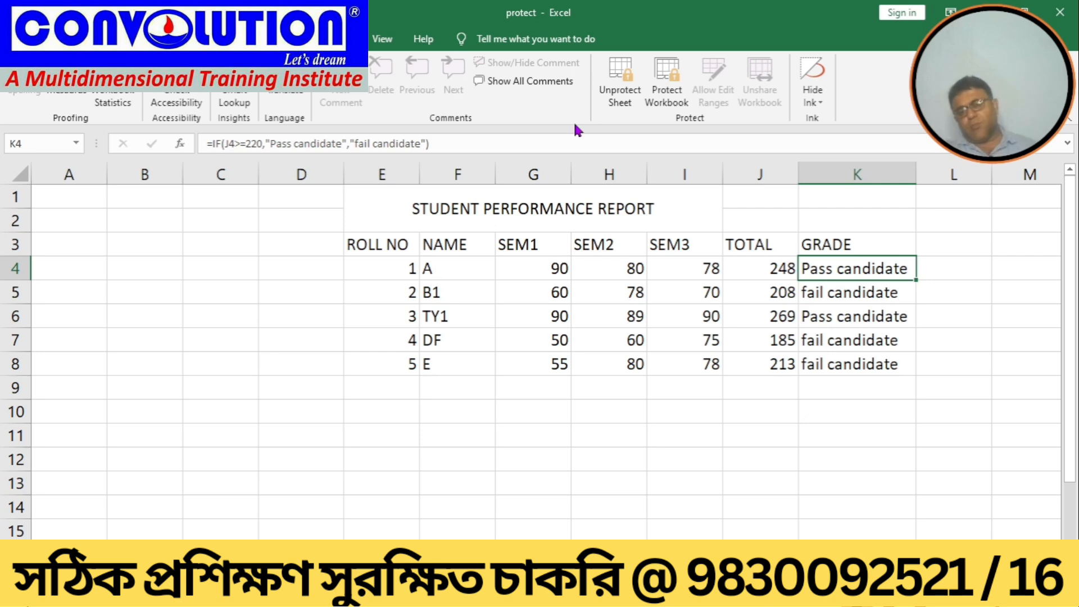
Step: Select the SEM1 scores in G4:G8 and unprotect the sheet by entering the sheet password
{"action": "left_click_drag", "start_coordinate": [529, 264], "coordinate": [521, 366]}
{"action": "right_click", "coordinate": [521, 365]}
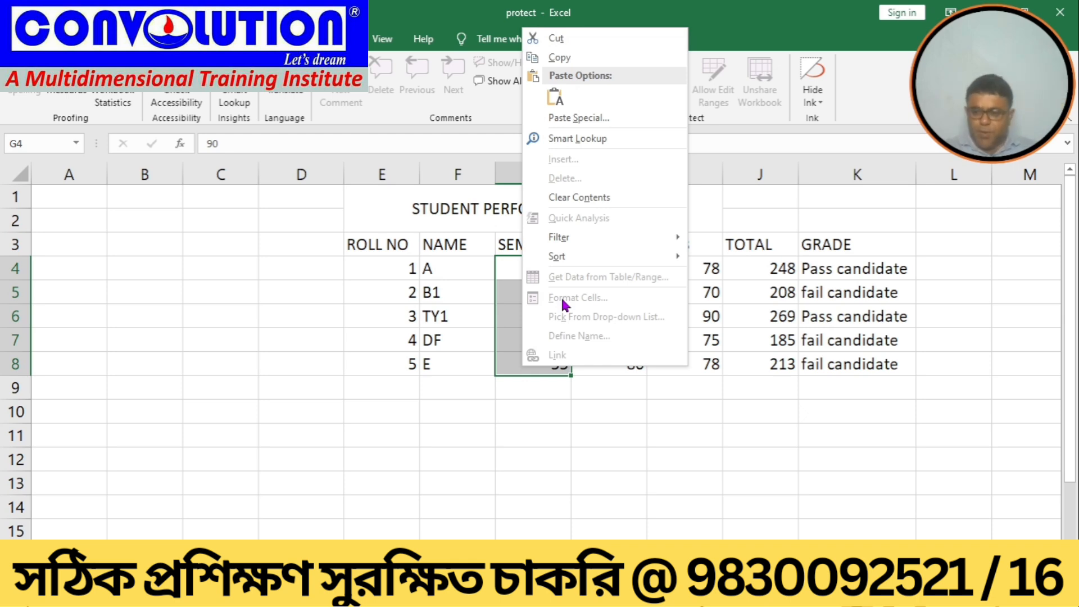
{"action": "key", "text": "Escape"}
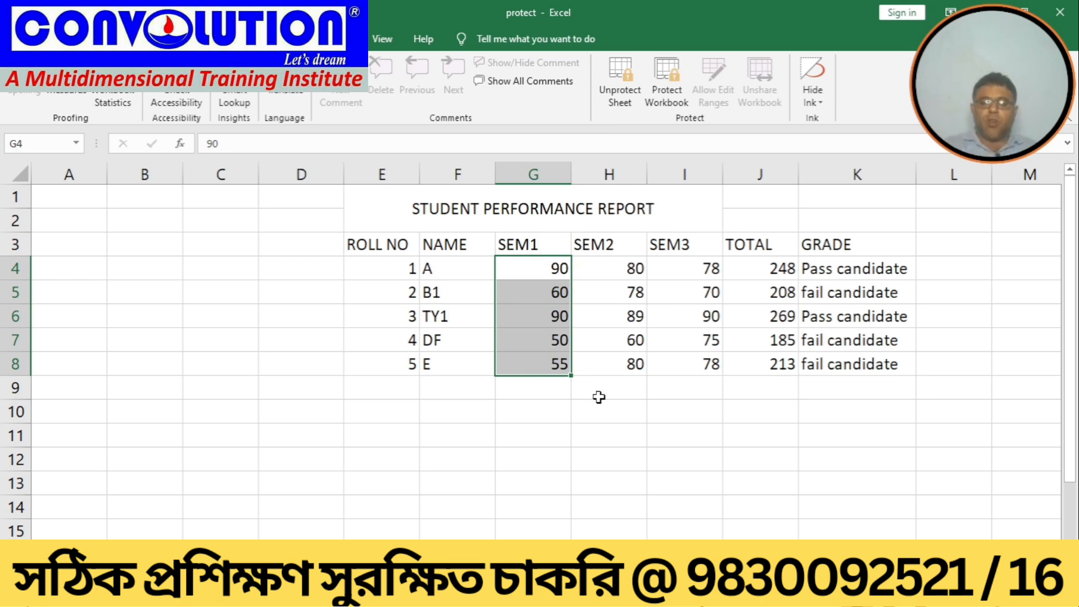
{"action": "left_click", "coordinate": [625, 98]}
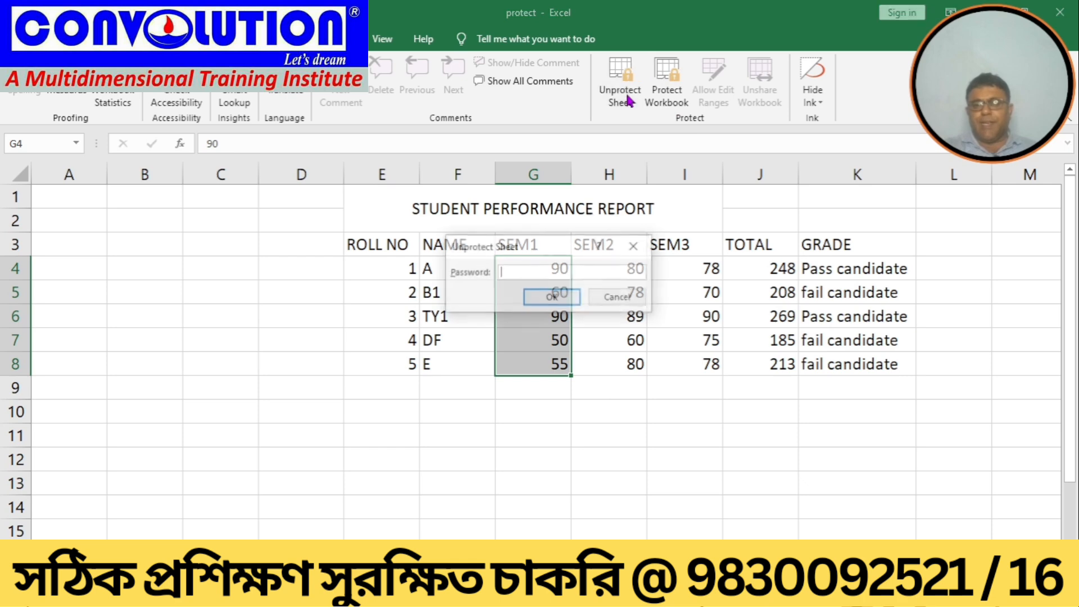
{"action": "type", "text": "12"}
{"action": "key", "text": "Return"}
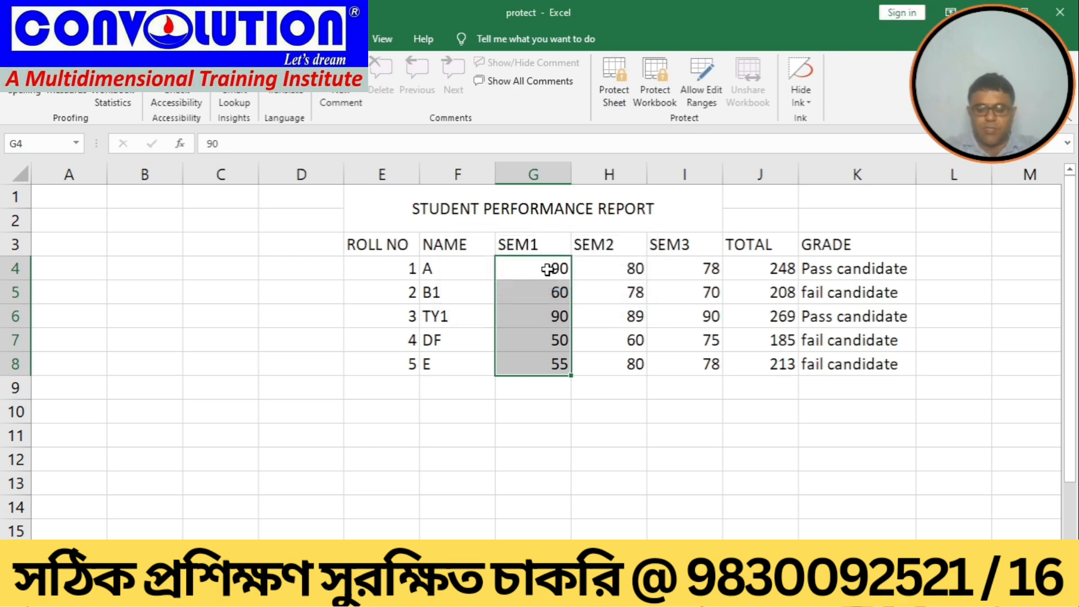
{"action": "right_click", "coordinate": [547, 270]}
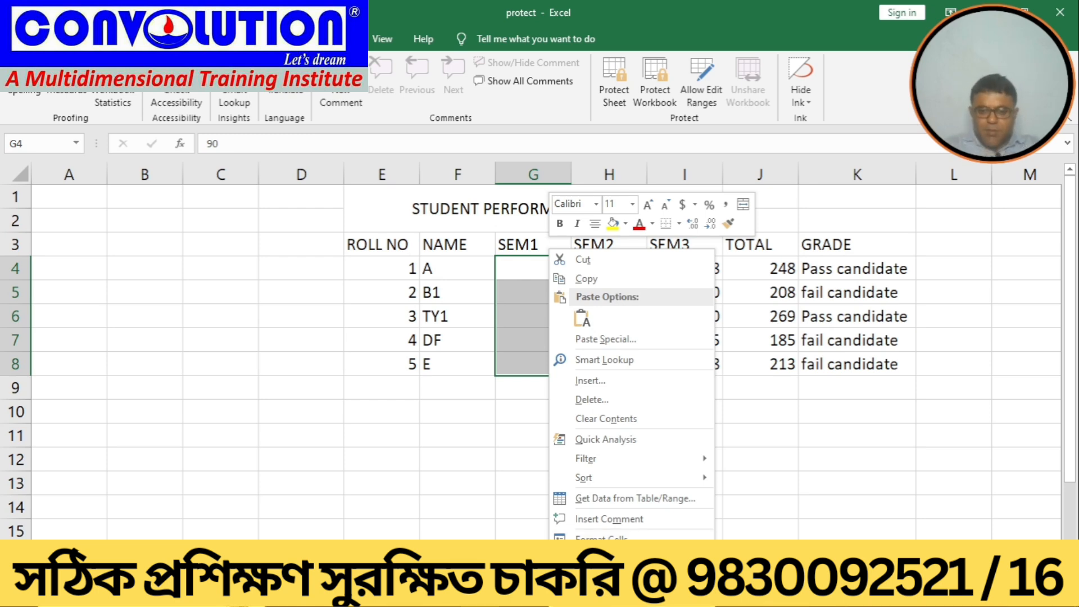
{"action": "key", "text": "Escape"}
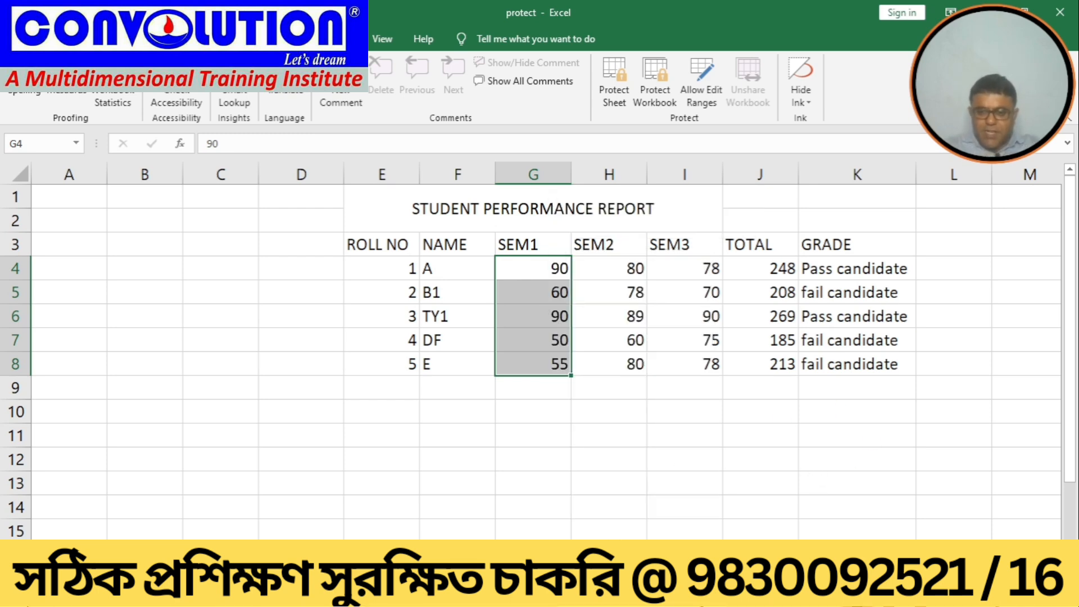
Step: Switch to the Word syllabus and highlight the protection and track change lines under Class 12
{"action": "key", "text": "alt+Tab"}
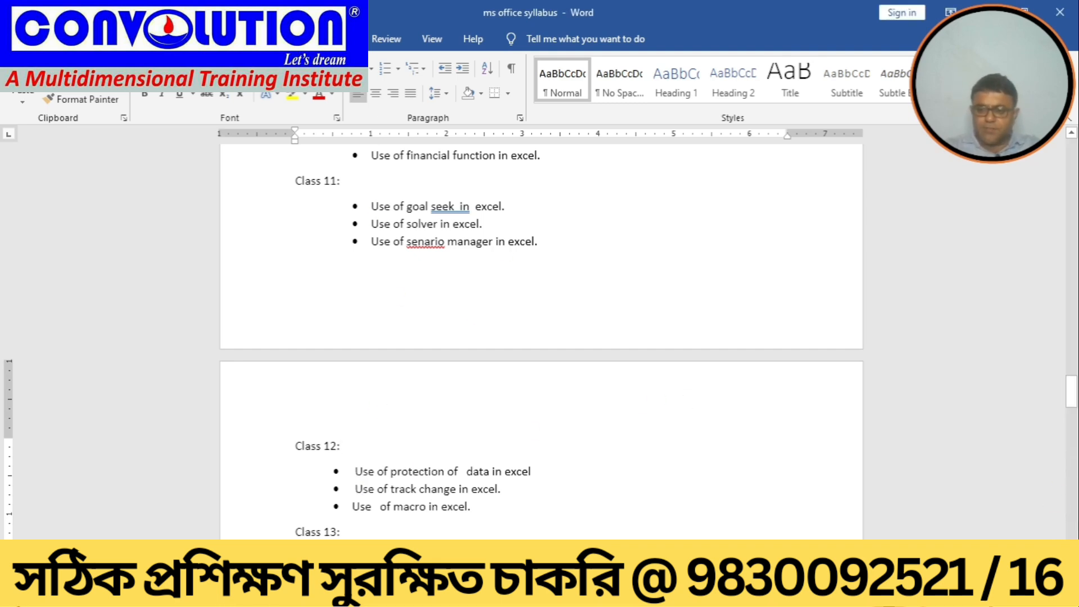
{"action": "scroll", "coordinate": [1054, 533], "scroll_direction": "down", "scroll_amount": 1}
{"action": "scroll", "coordinate": [541, 338], "scroll_direction": "down", "scroll_amount": 6}
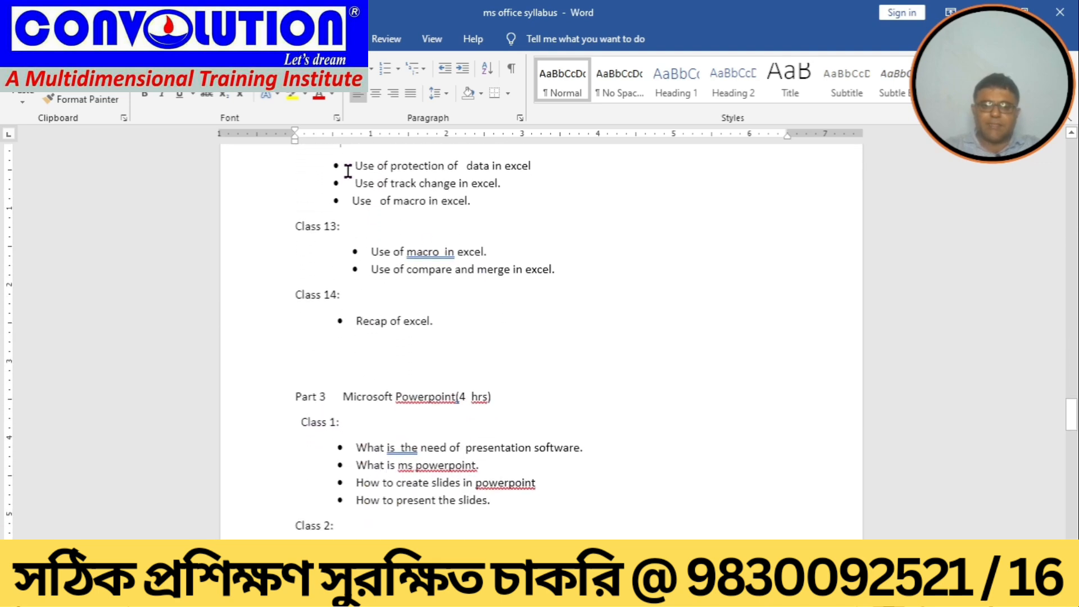
{"action": "left_click_drag", "start_coordinate": [349, 171], "coordinate": [548, 163]}
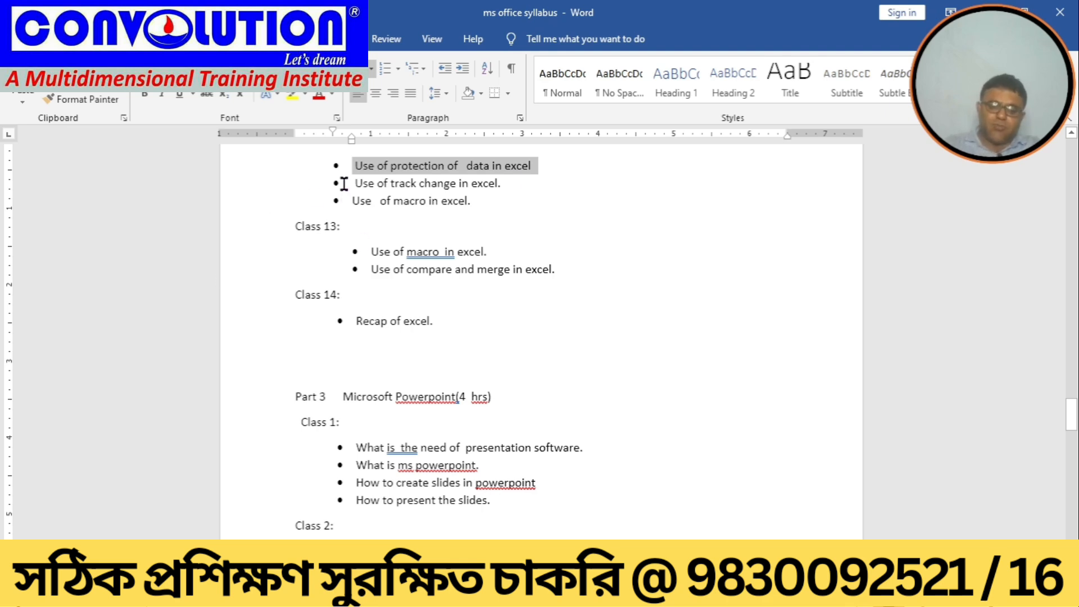
{"action": "left_click_drag", "start_coordinate": [344, 184], "coordinate": [510, 187]}
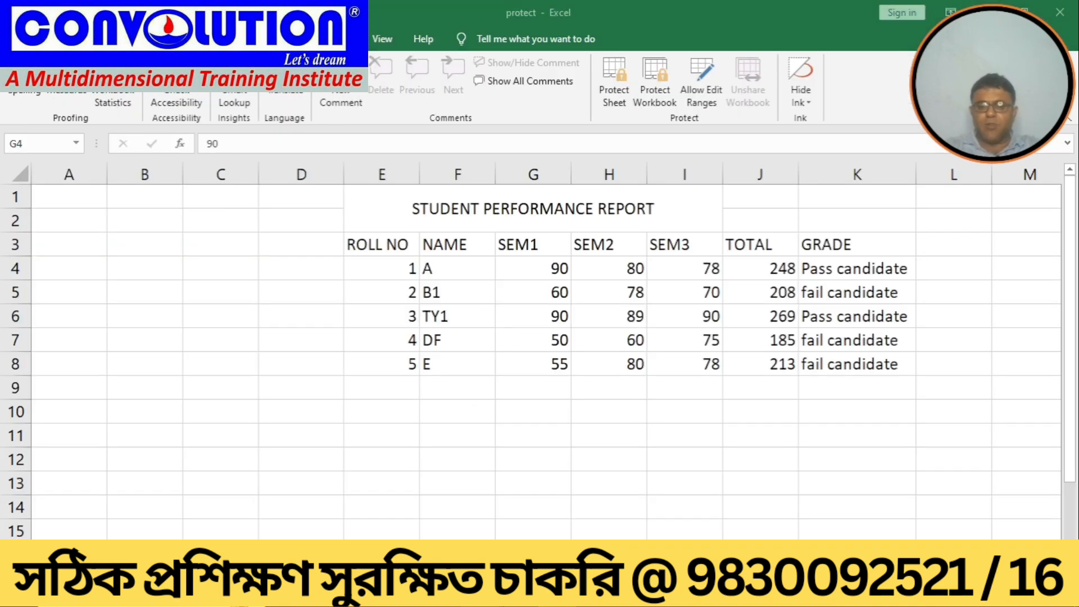
Step: Return to the workbook and save it
{"action": "left_click_drag", "start_coordinate": [534, 268], "coordinate": [534, 364]}
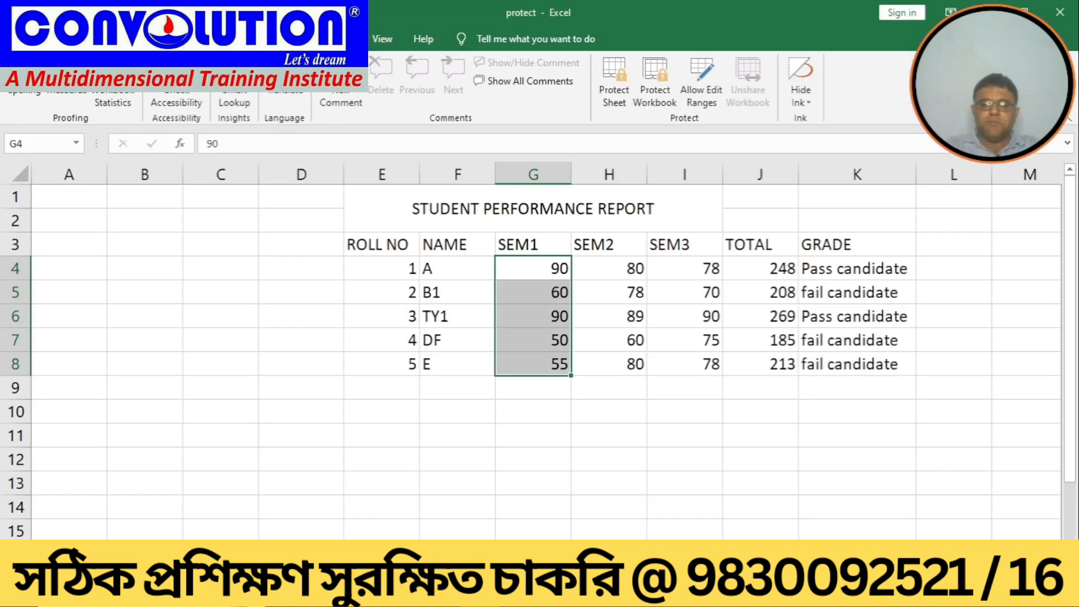
{"action": "left_click", "coordinate": [450, 436]}
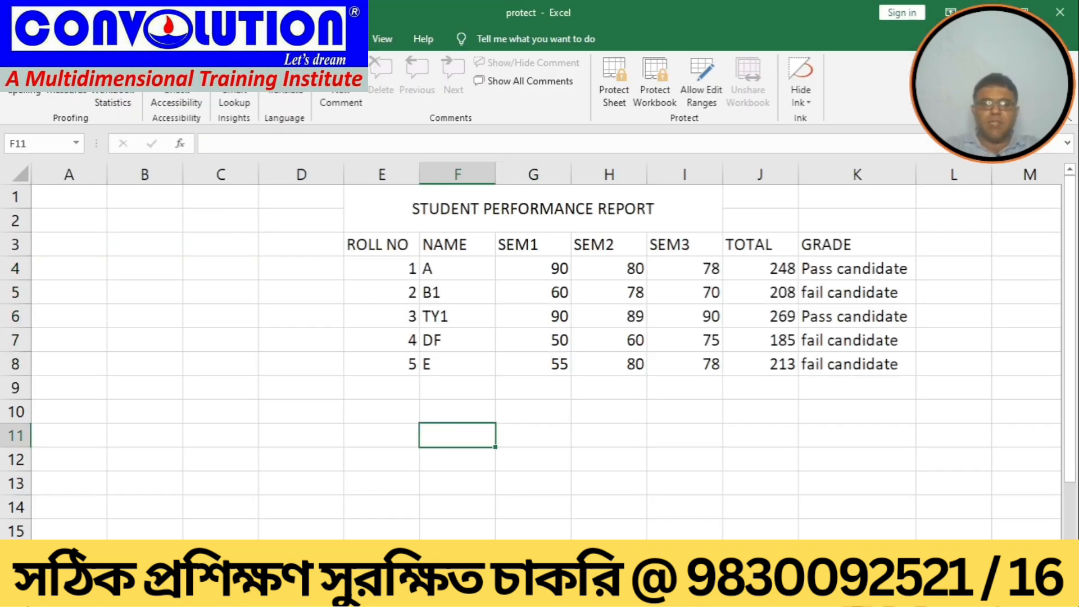
{"action": "left_click", "coordinate": [17, 38]}
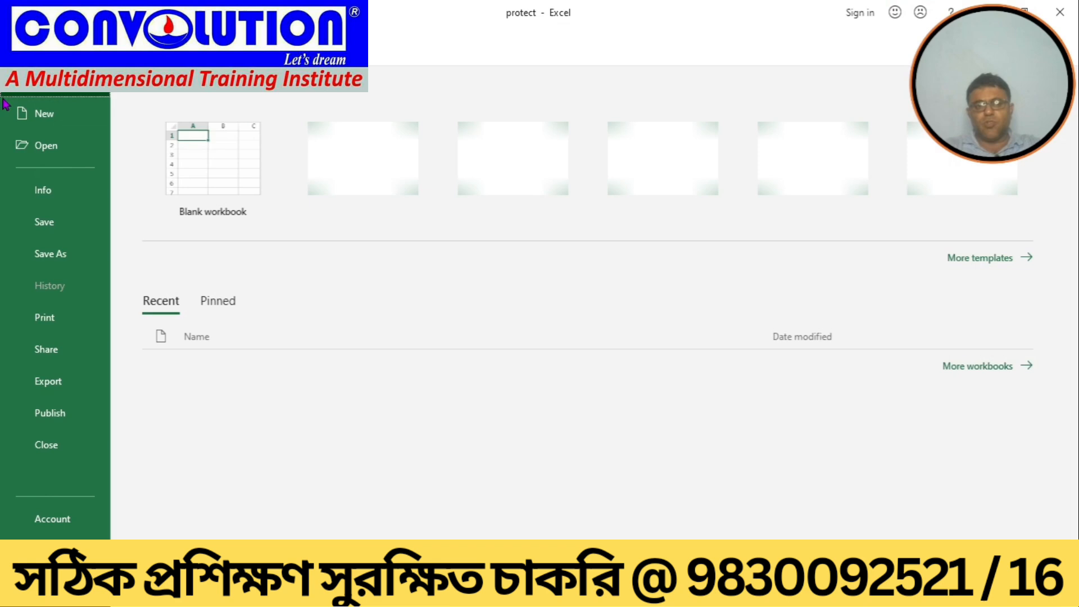
{"action": "left_click", "coordinate": [51, 223]}
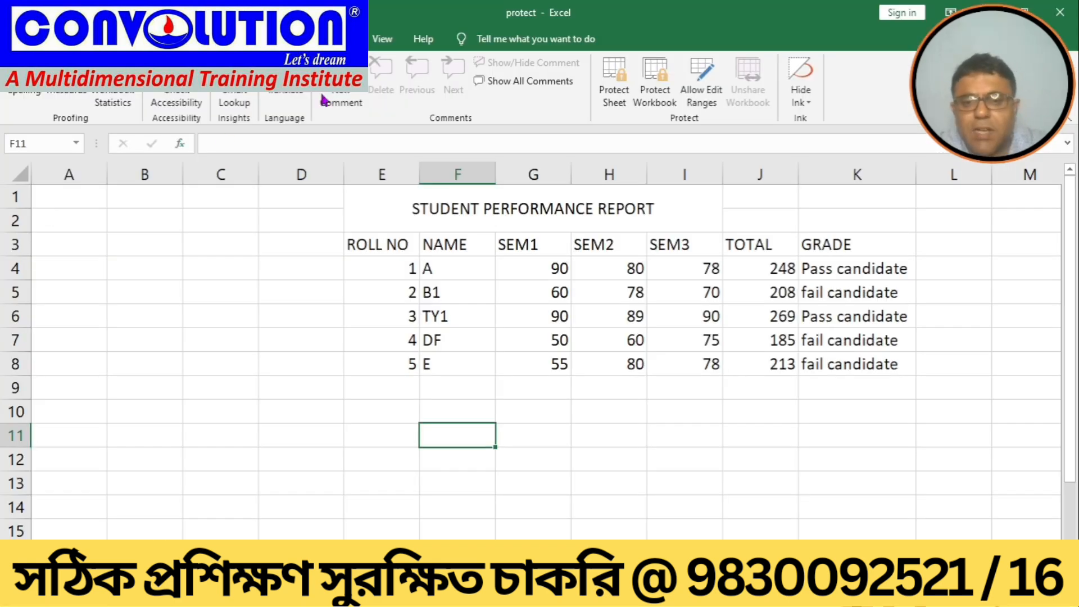
Step: Open the Allow Users to Edit Ranges dialog and close it without changes
{"action": "left_click", "coordinate": [553, 318]}
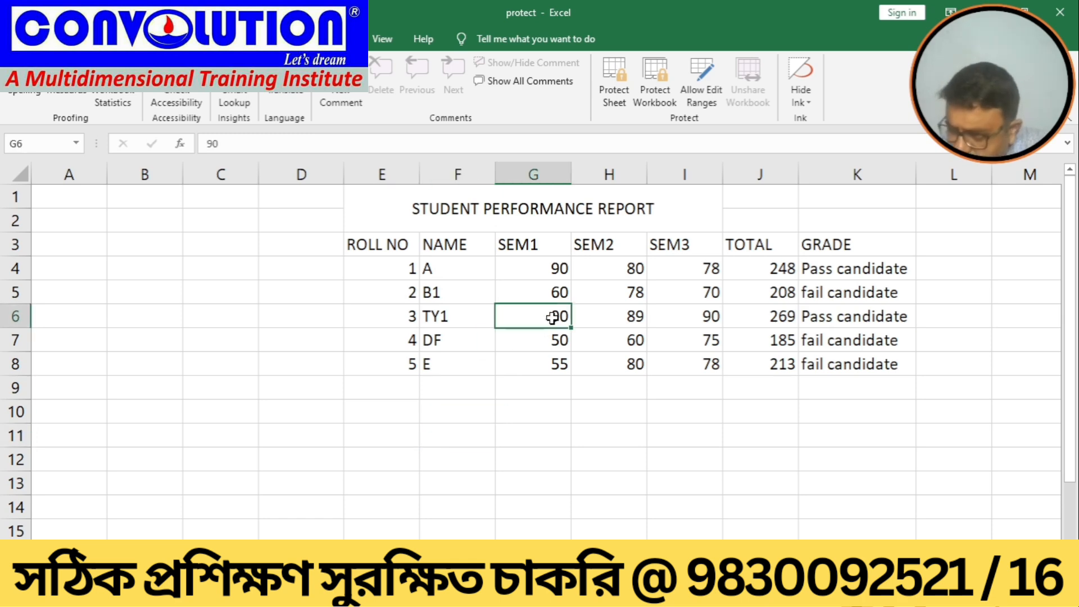
{"action": "left_click", "coordinate": [540, 369]}
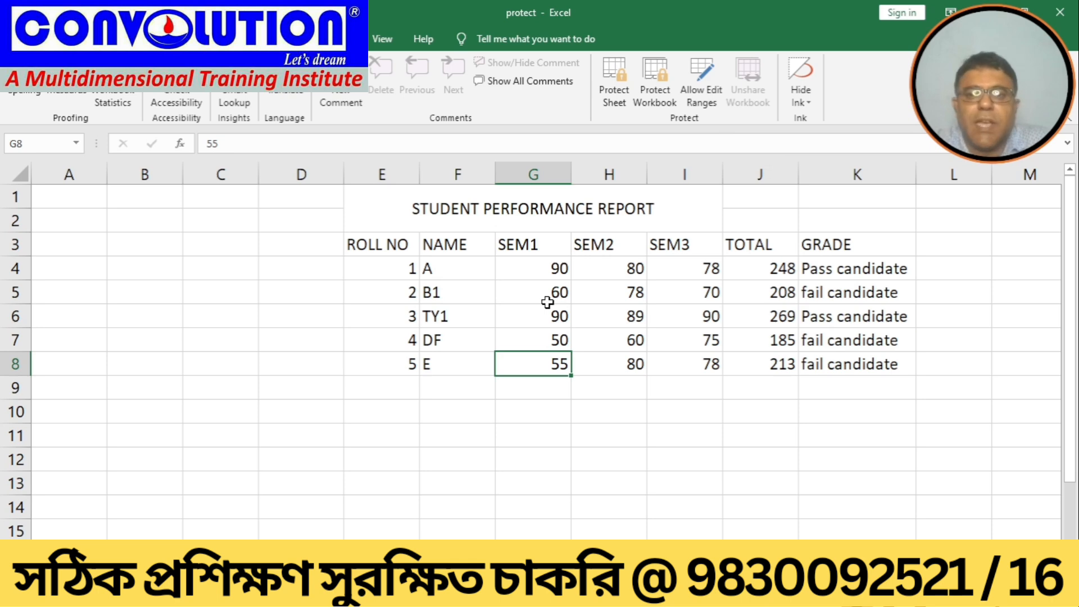
{"action": "left_click", "coordinate": [708, 90]}
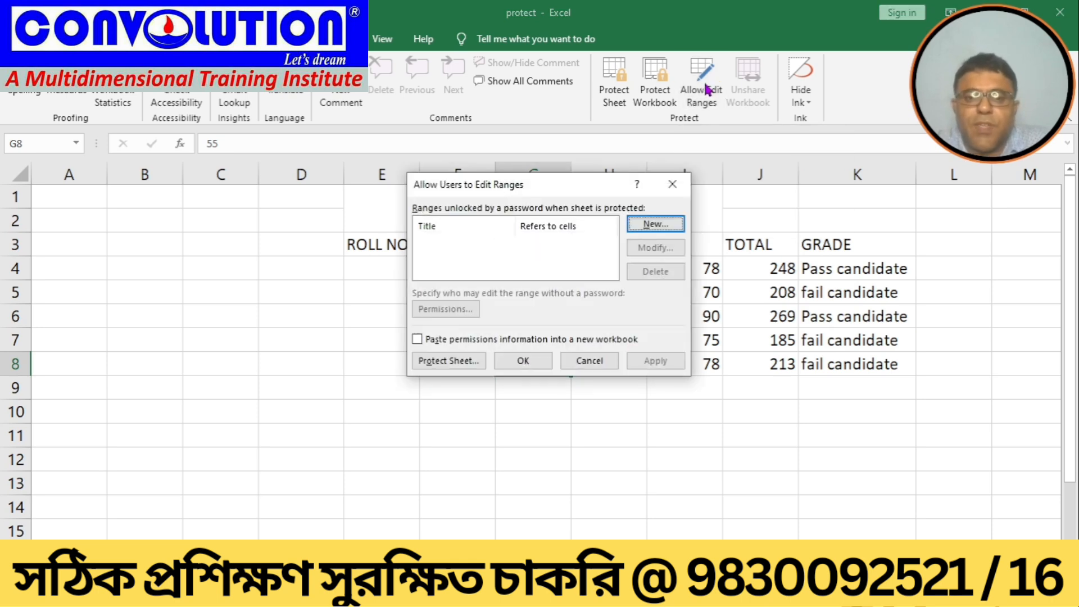
{"action": "left_click", "coordinate": [580, 366]}
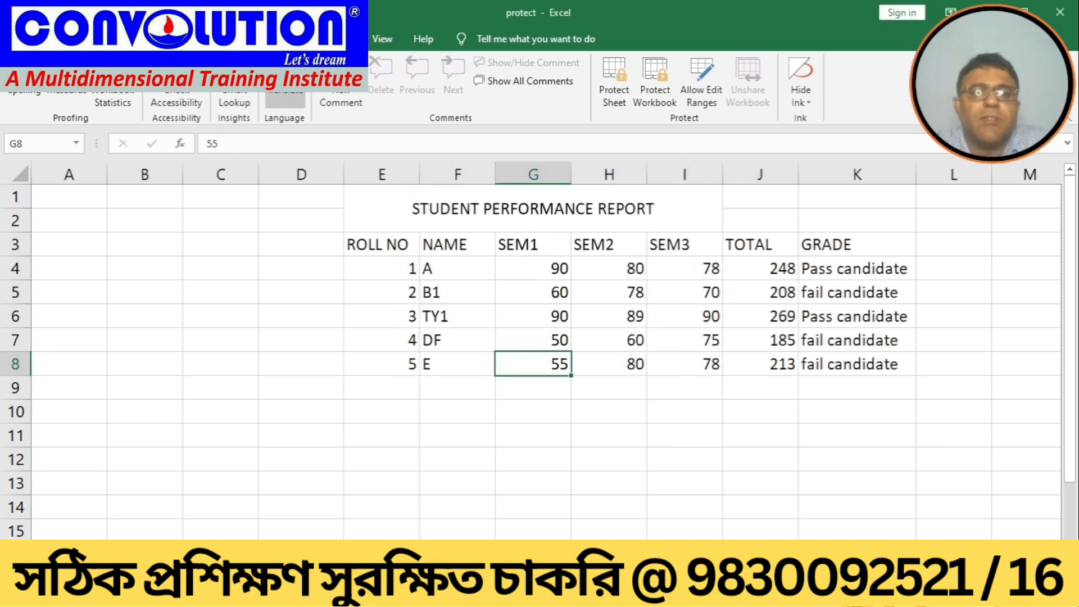
{"action": "left_click", "coordinate": [375, 42]}
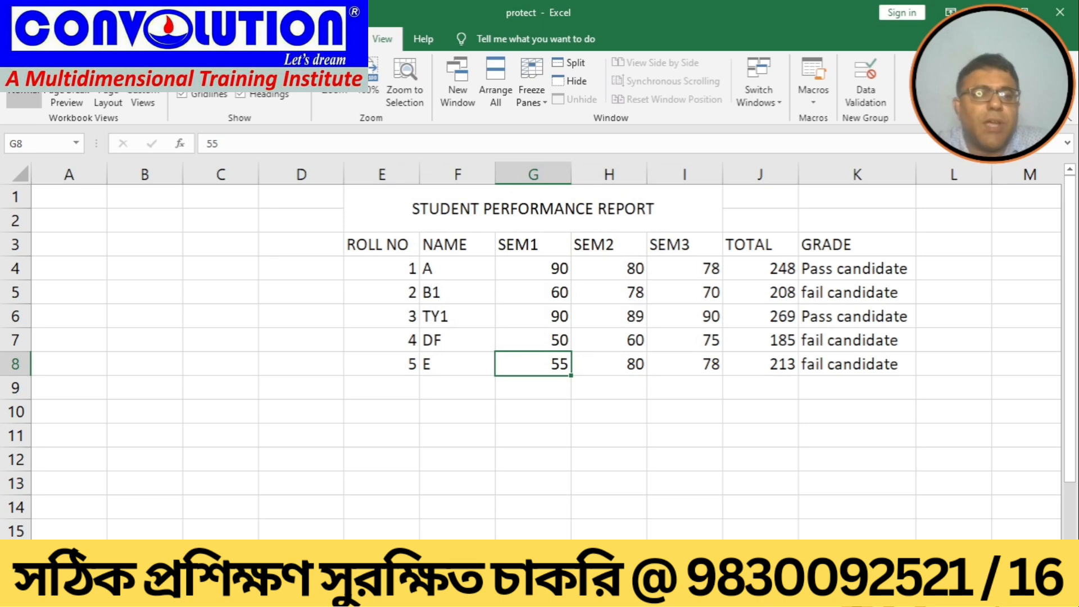
{"action": "left_click", "coordinate": [339, 39]}
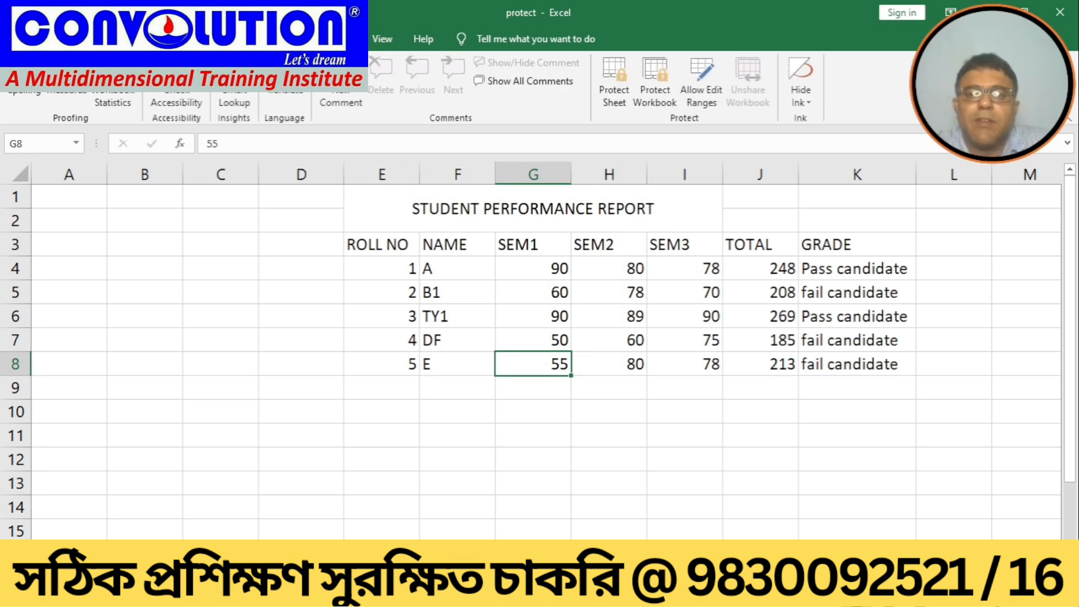
{"action": "left_click", "coordinate": [294, 39]}
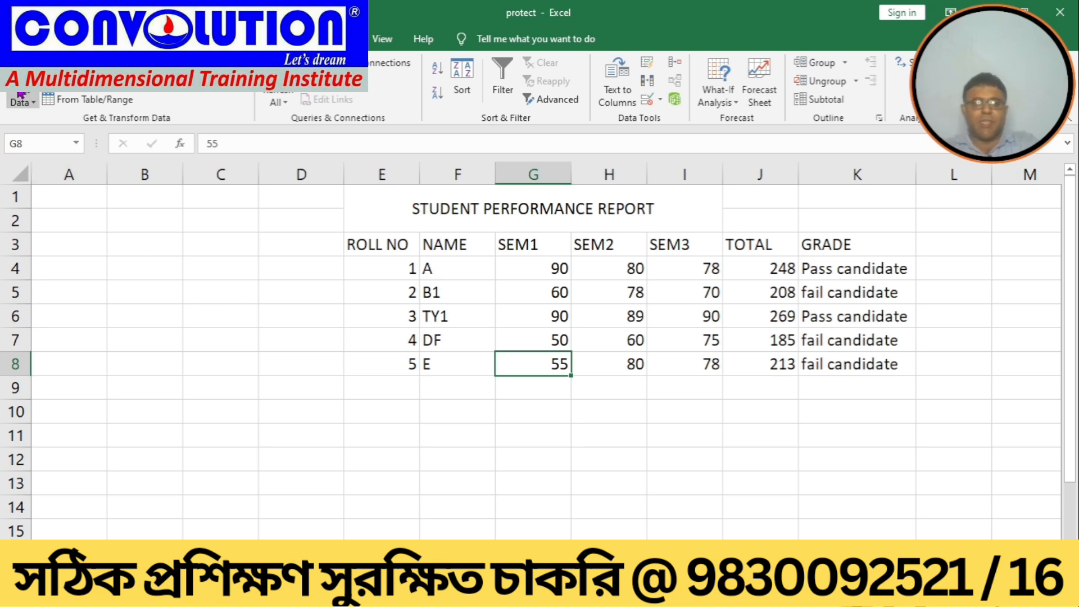
Step: Open the ribbon customization options and list All Commands as the command source
{"action": "left_click", "coordinate": [19, 38]}
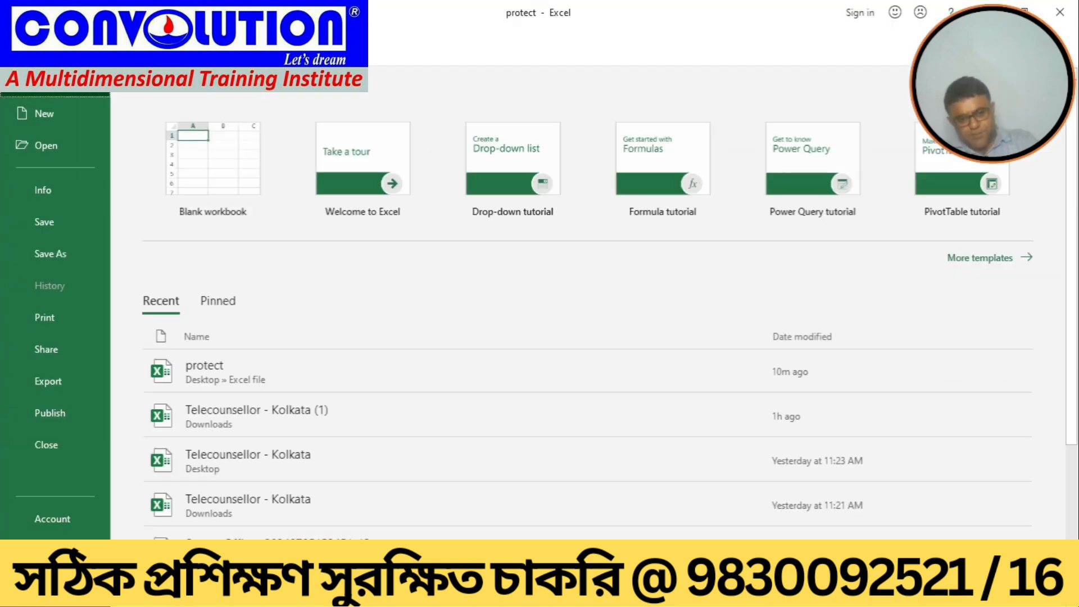
{"action": "left_click", "coordinate": [46, 583]}
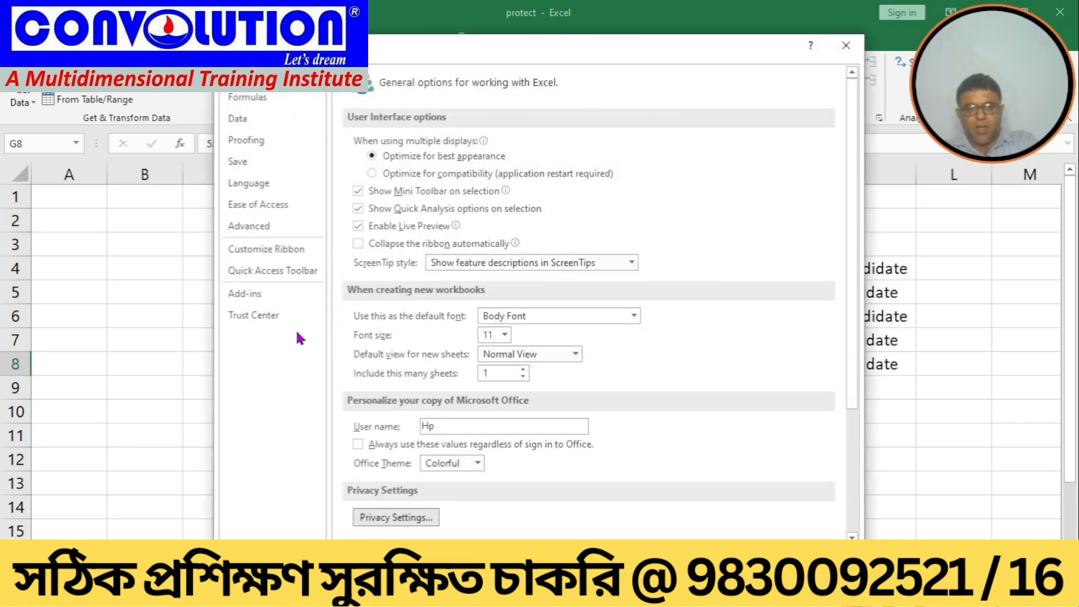
{"action": "left_click", "coordinate": [275, 248]}
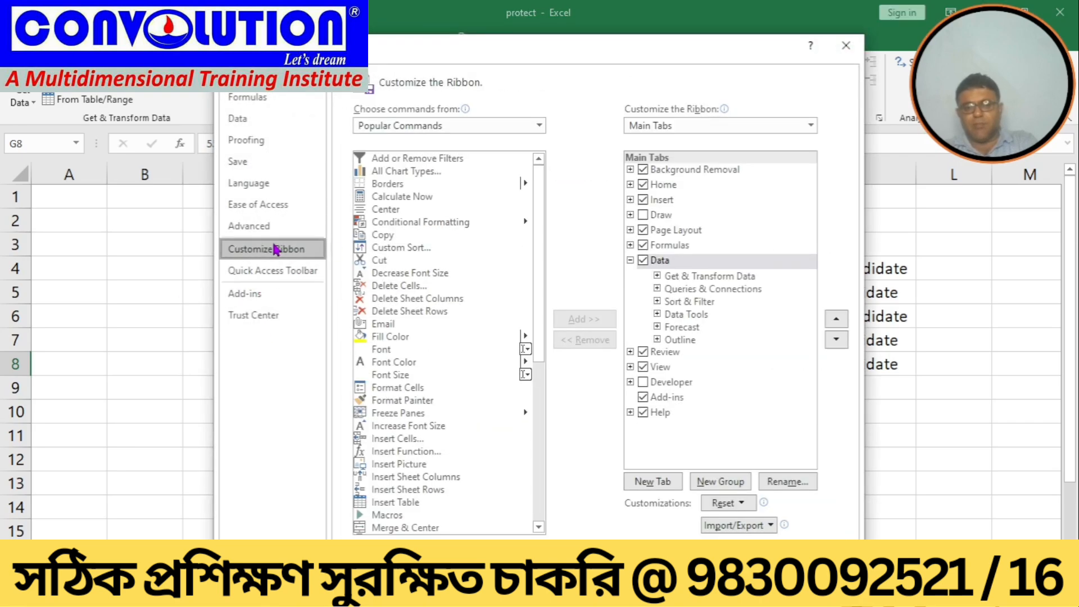
{"action": "left_click", "coordinate": [538, 125]}
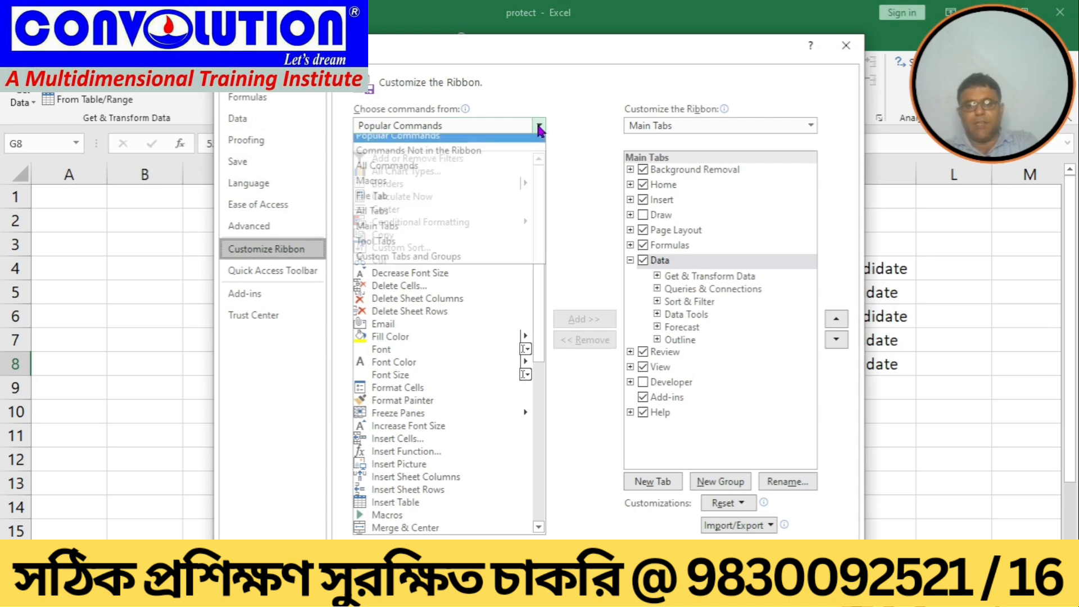
{"action": "left_click", "coordinate": [377, 172]}
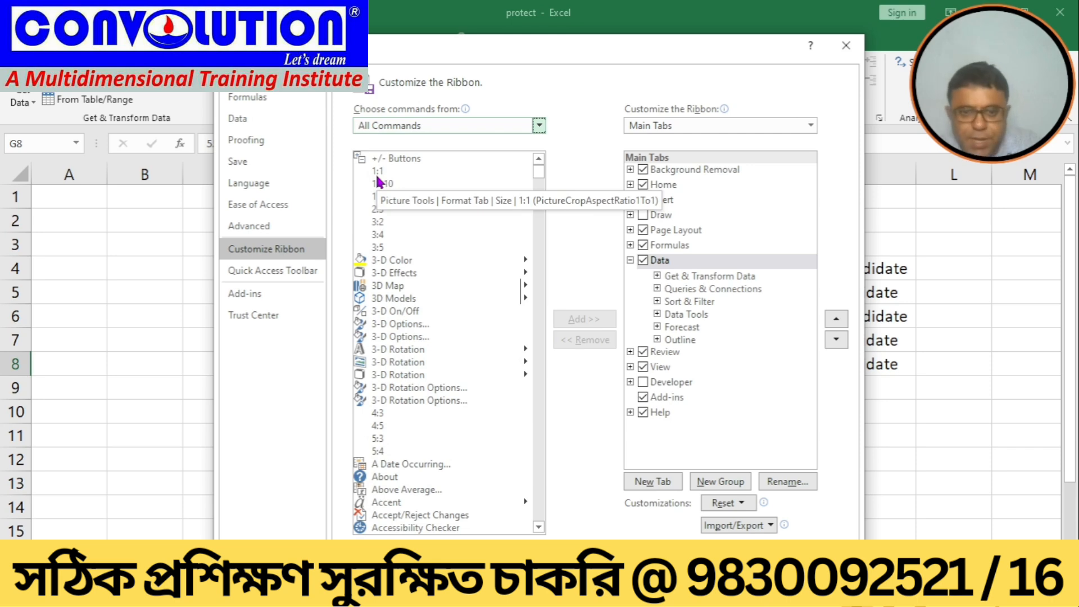
Step: Scroll the command list down to Track Changes (Legacy)
{"action": "left_click_drag", "start_coordinate": [535, 530], "coordinate": [535, 530]}
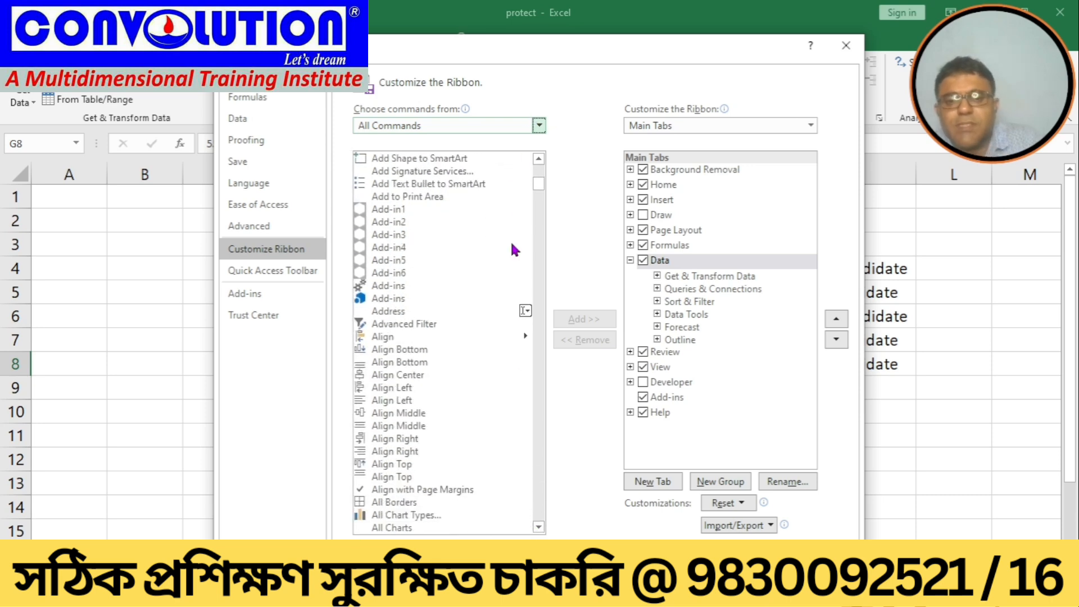
{"action": "left_click_drag", "start_coordinate": [536, 181], "coordinate": [552, 488]}
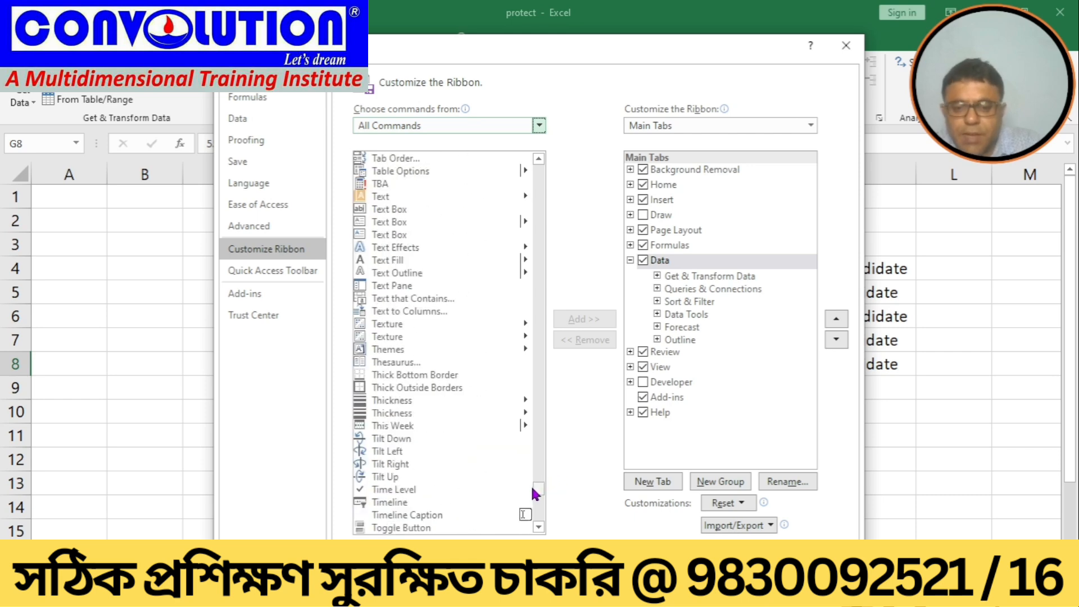
{"action": "left_click", "coordinate": [537, 527]}
{"action": "scroll", "coordinate": [538, 528], "scroll_direction": "down", "scroll_amount": 7}
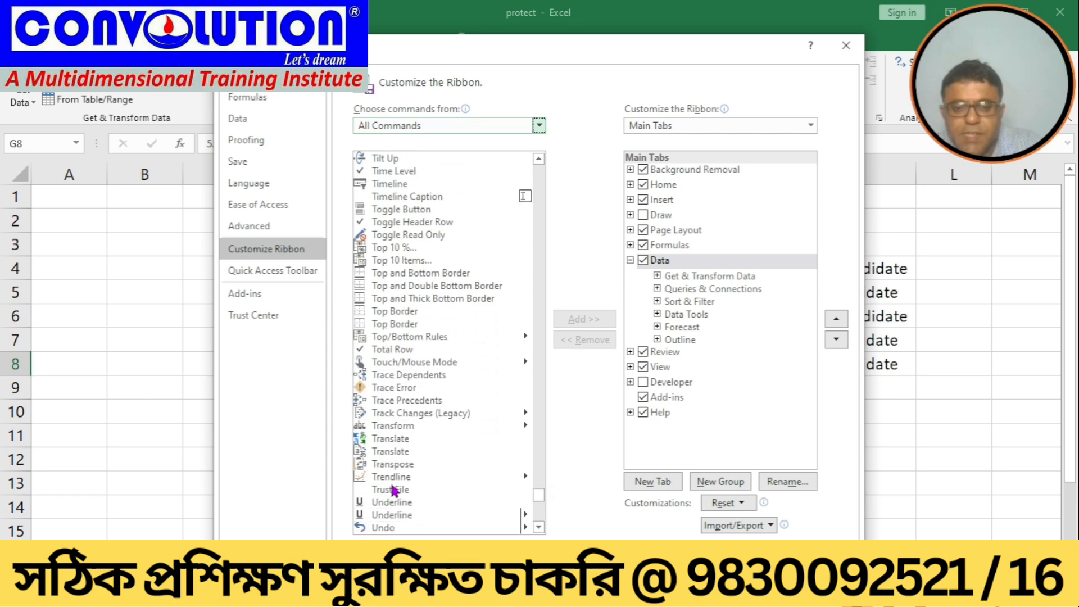
Step: Add Track Changes (Legacy) to a new custom group on the Data tab and apply the ribbon customization
{"action": "left_click", "coordinate": [424, 416]}
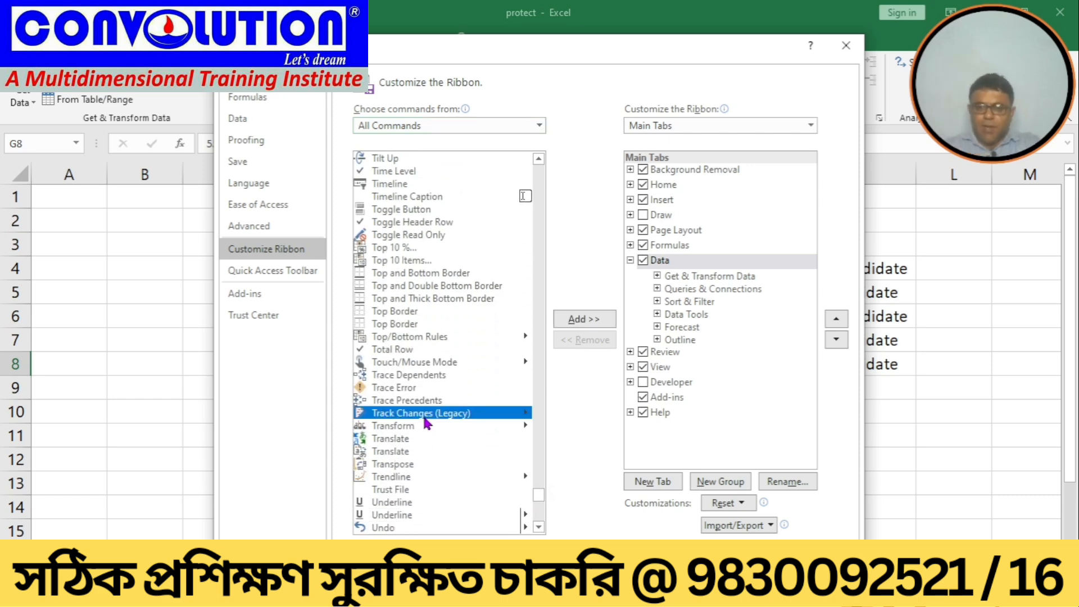
{"action": "left_click", "coordinate": [578, 323]}
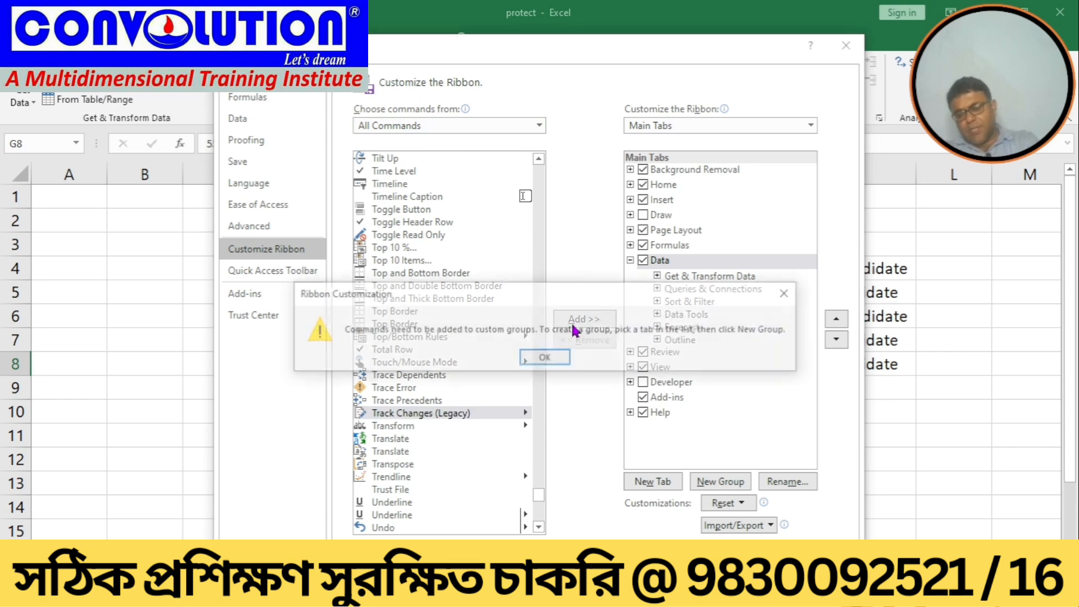
{"action": "left_click", "coordinate": [545, 359]}
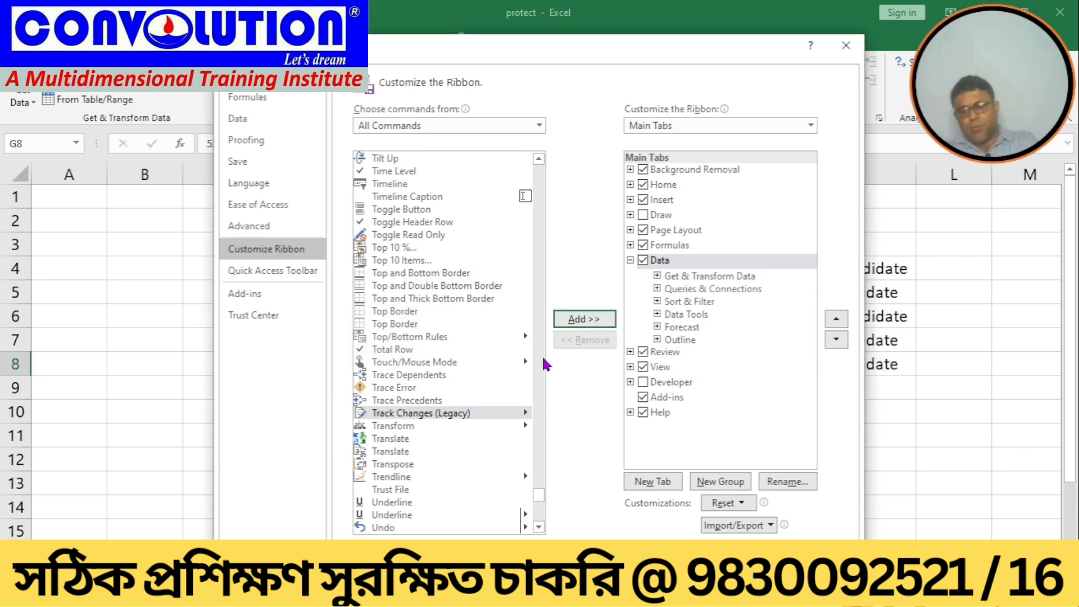
{"action": "left_click", "coordinate": [705, 485]}
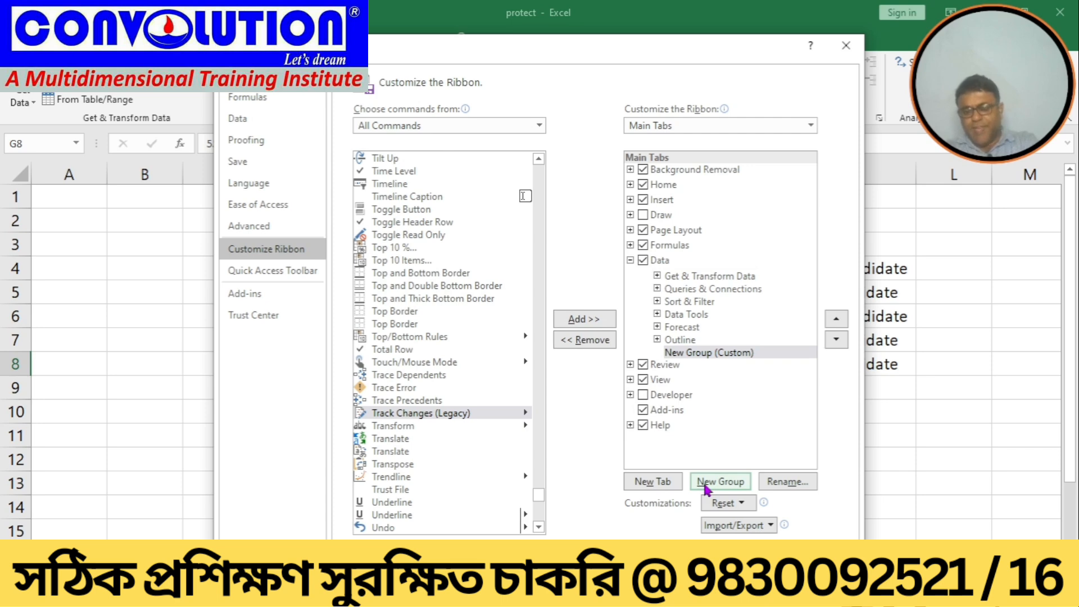
{"action": "left_click", "coordinate": [576, 323]}
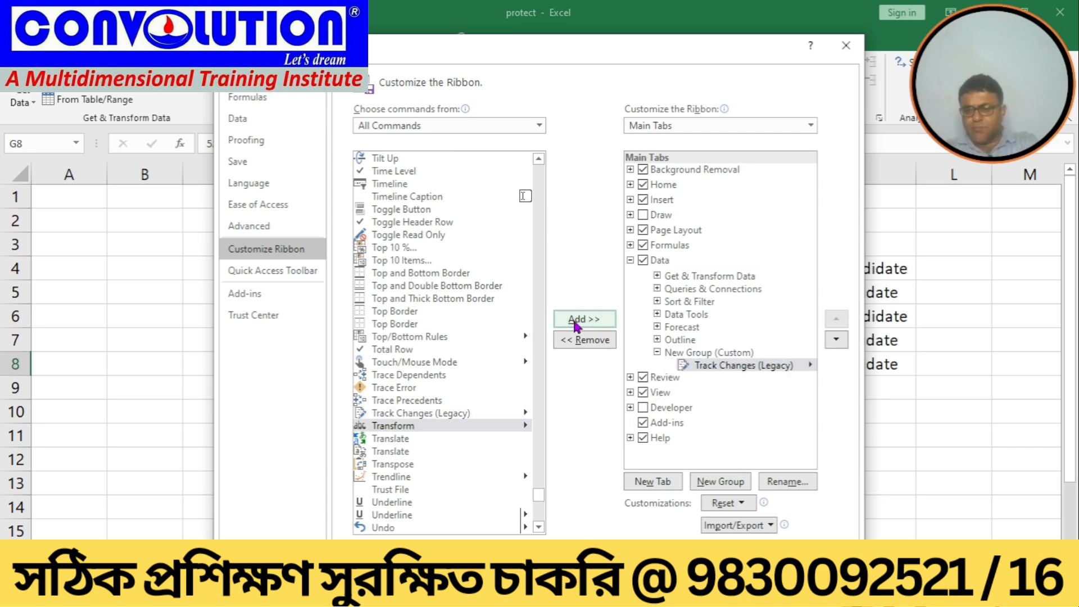
{"action": "left_click", "coordinate": [760, 559]}
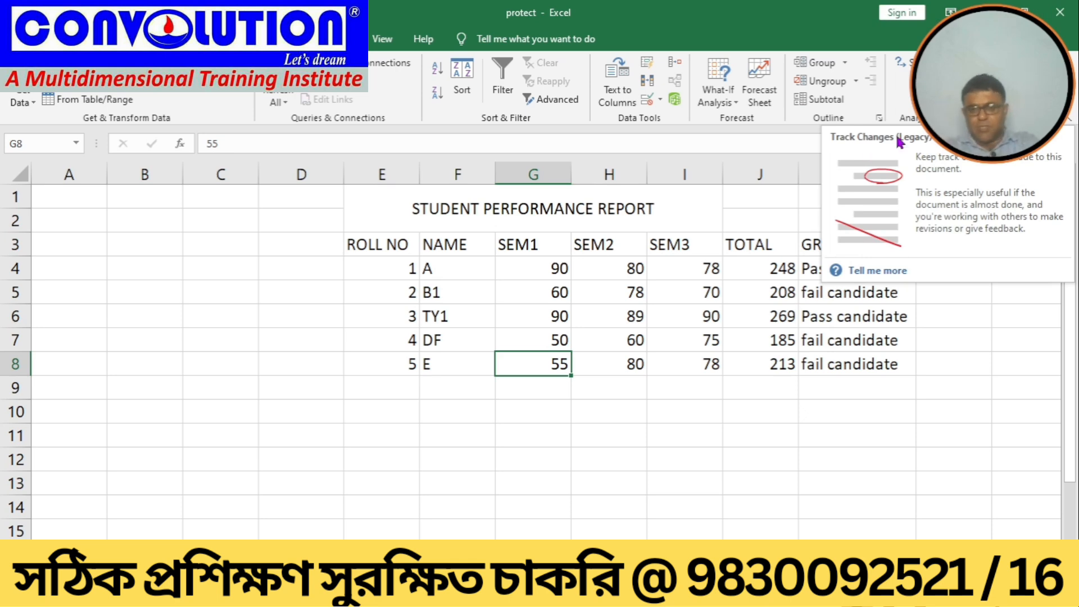
{"action": "left_click", "coordinate": [603, 459]}
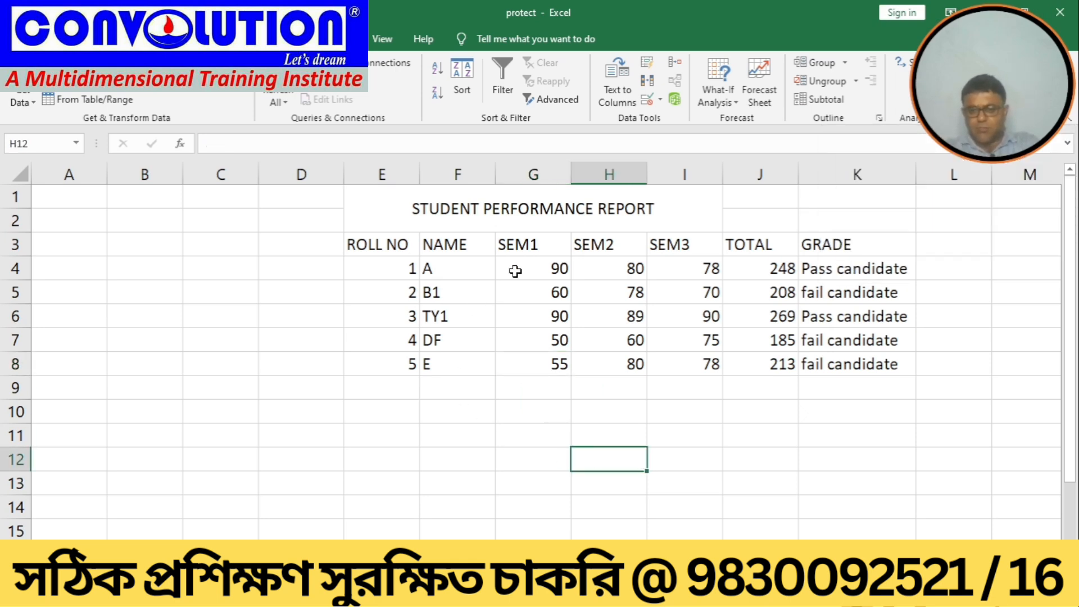
{"action": "left_click", "coordinate": [516, 337]}
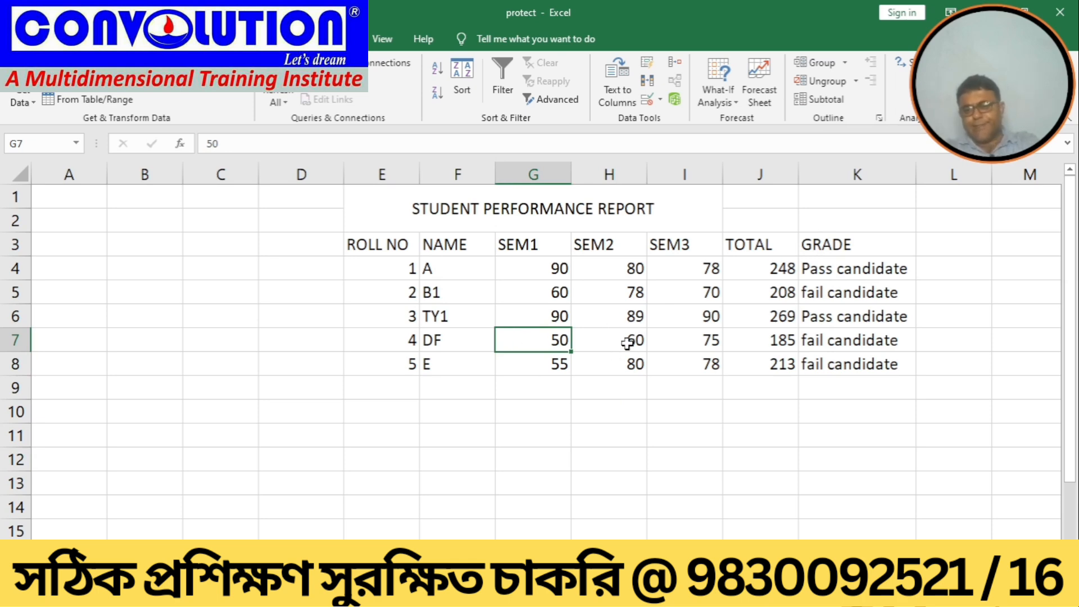
{"action": "left_click", "coordinate": [618, 363]}
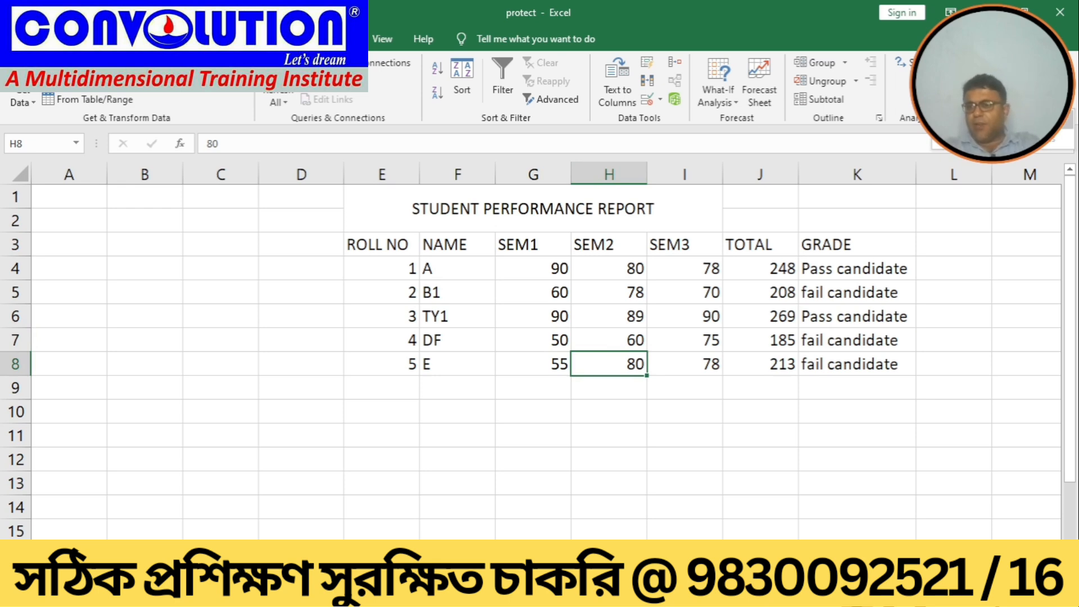
Step: Turn on Track changes while editing in Highlight Changes, allow the workbook to be saved, and dismiss the shared-workbook tip
{"action": "key", "text": "alt+t"}
{"action": "key", "text": "t"}
{"action": "key", "text": "h"}
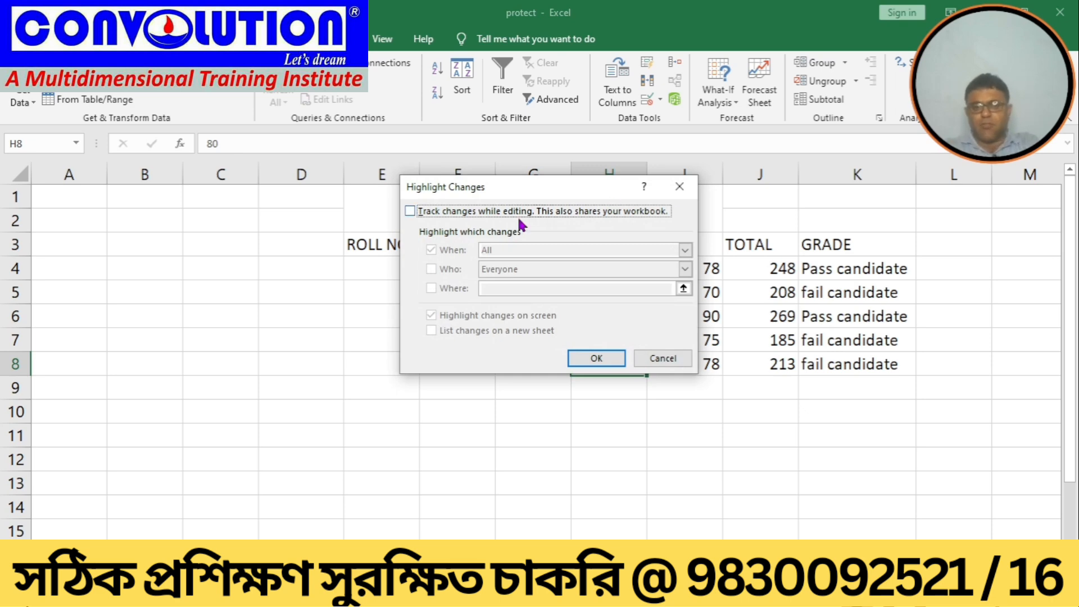
{"action": "left_click", "coordinate": [410, 211]}
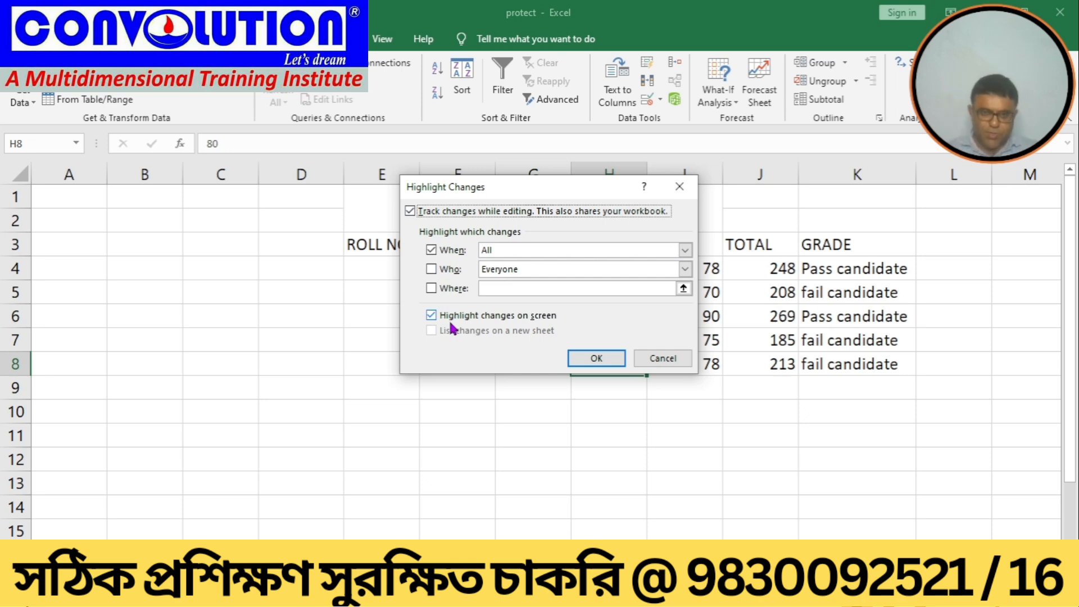
{"action": "left_click", "coordinate": [595, 358]}
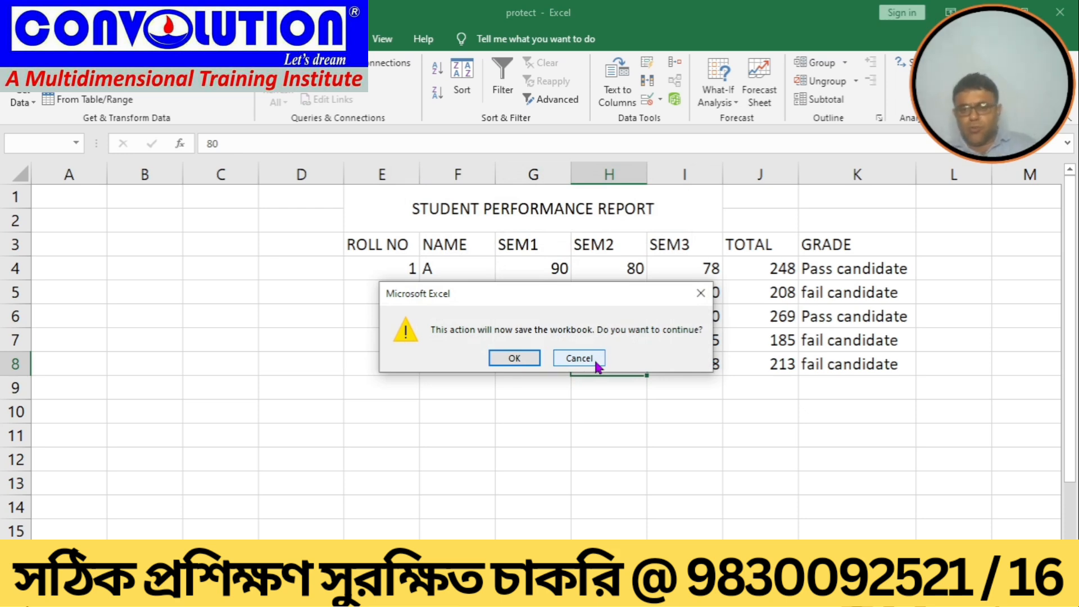
{"action": "left_click", "coordinate": [522, 359]}
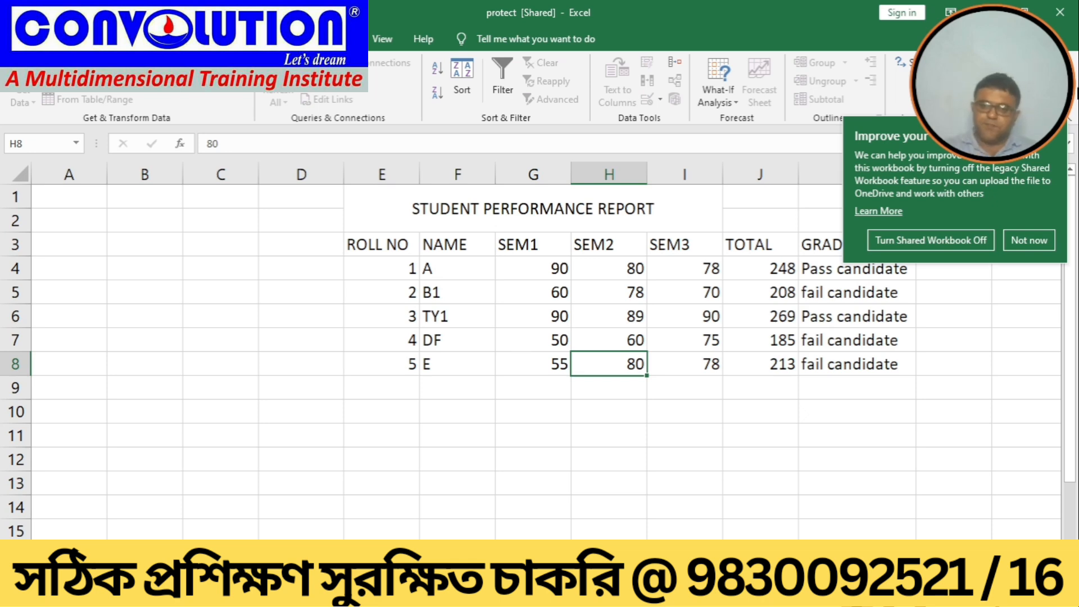
{"action": "left_click", "coordinate": [1013, 240]}
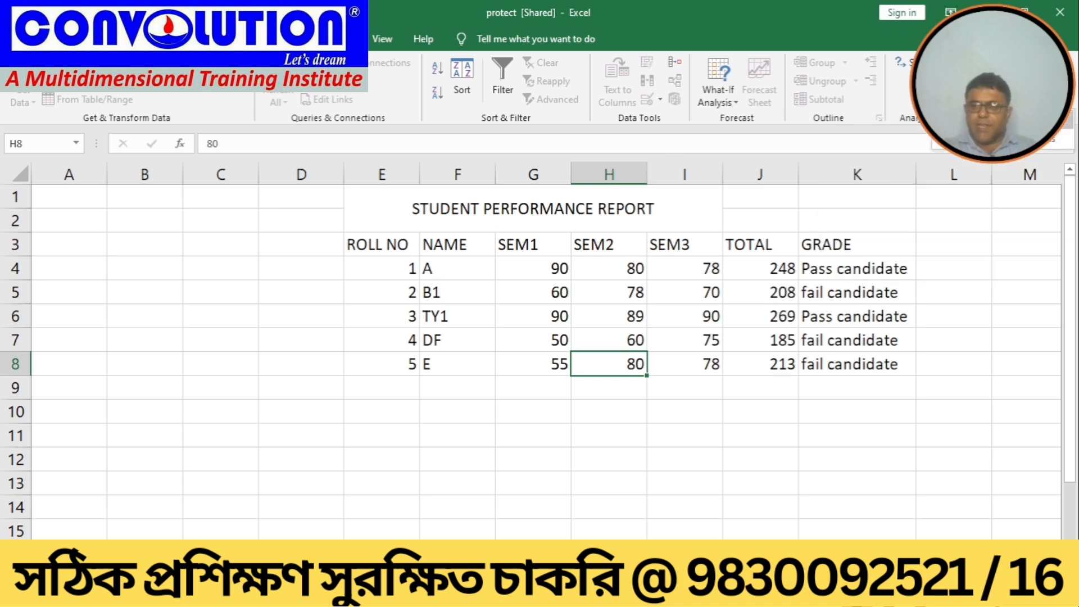
Step: Reopen Highlight Changes and confirm it with the current When setting of All
{"action": "left_click", "coordinate": [1003, 120]}
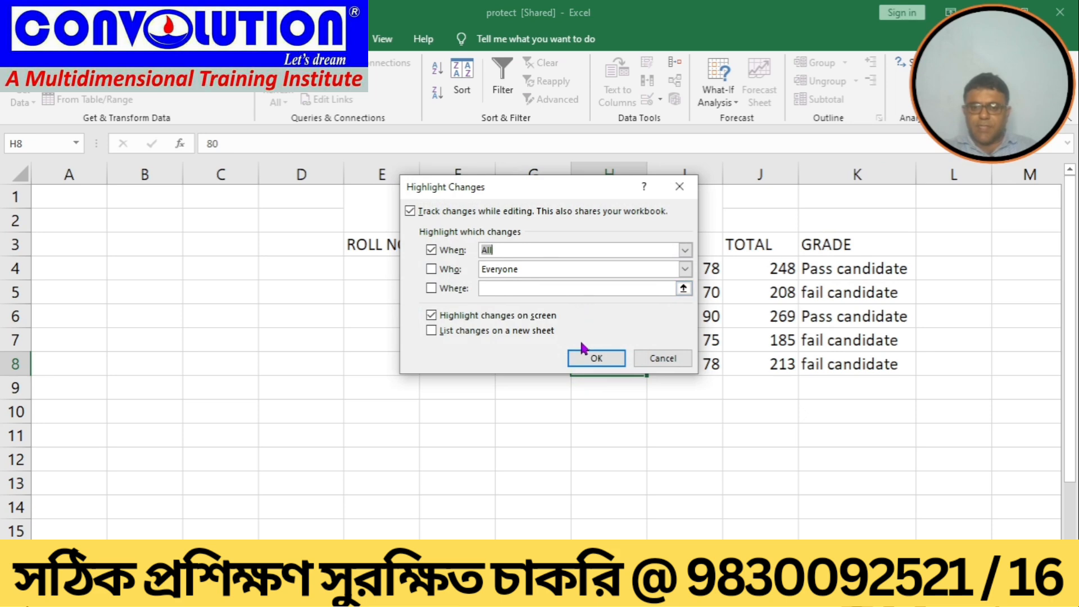
{"action": "left_click", "coordinate": [581, 353]}
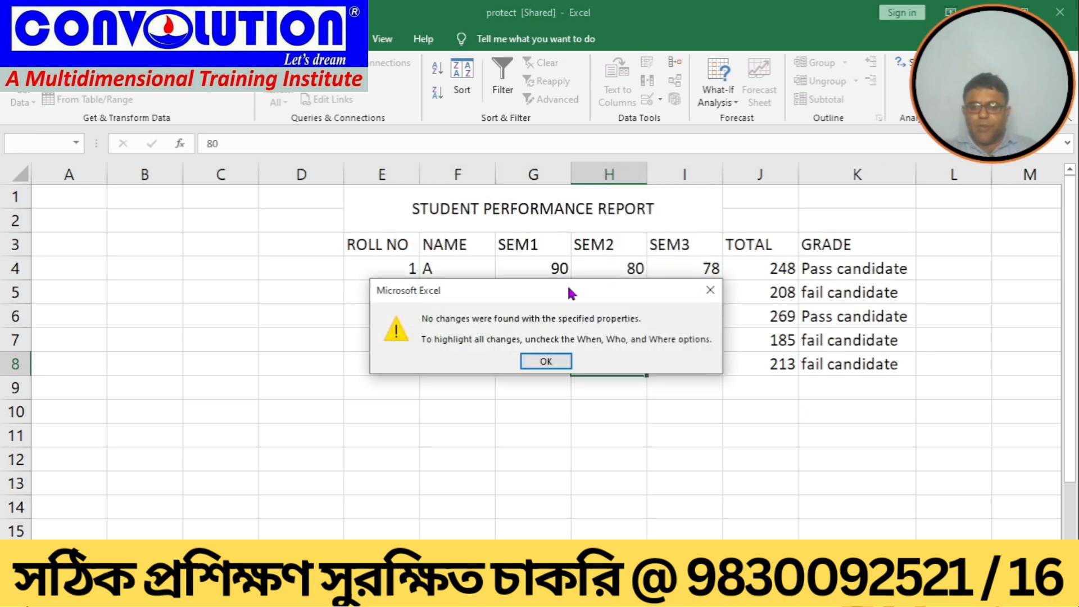
{"action": "left_click", "coordinate": [537, 366]}
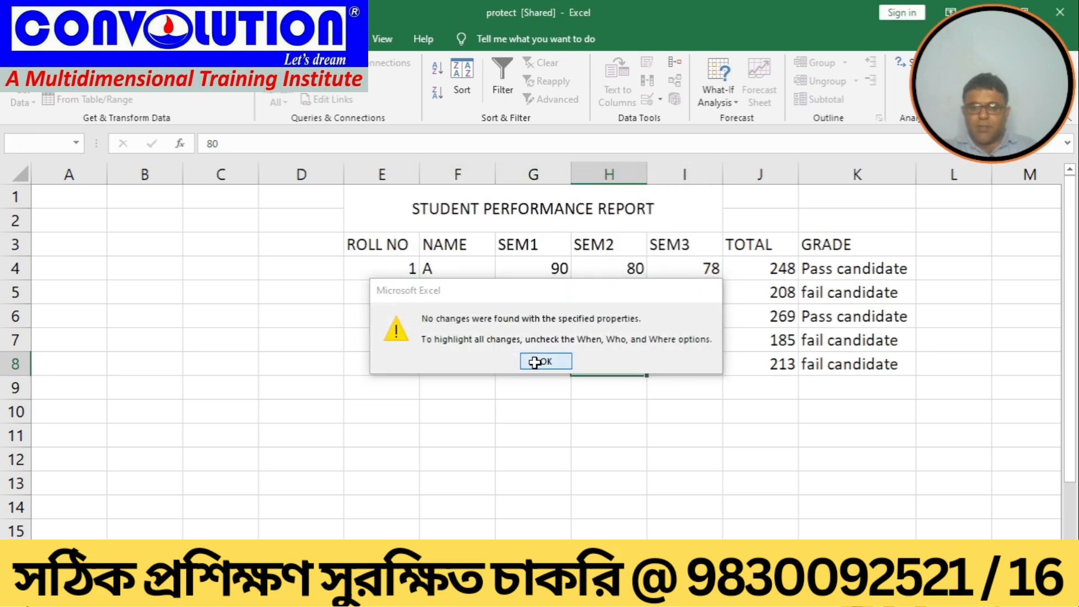
{"action": "left_click", "coordinate": [540, 459]}
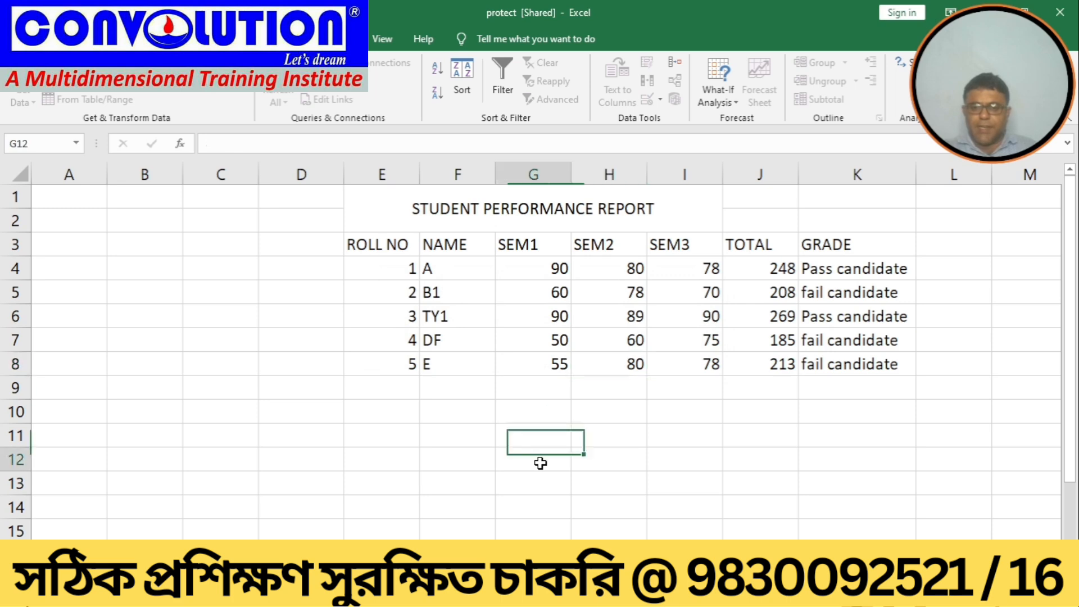
Step: Change DF's SEM1 score in G7 to 80
{"action": "left_click", "coordinate": [528, 338]}
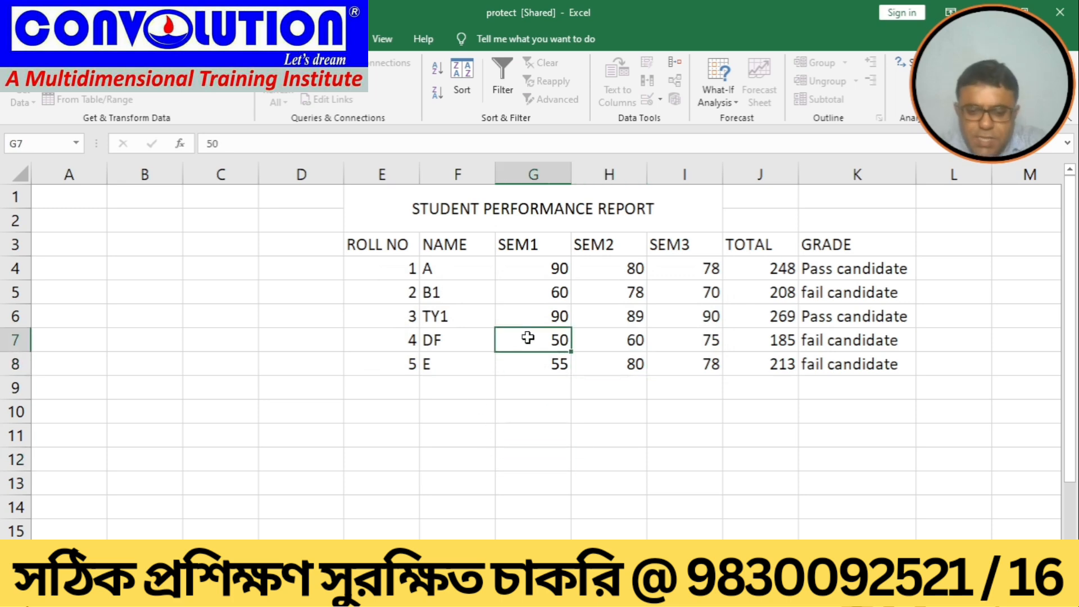
{"action": "type", "text": "80"}
{"action": "key", "text": "Return"}
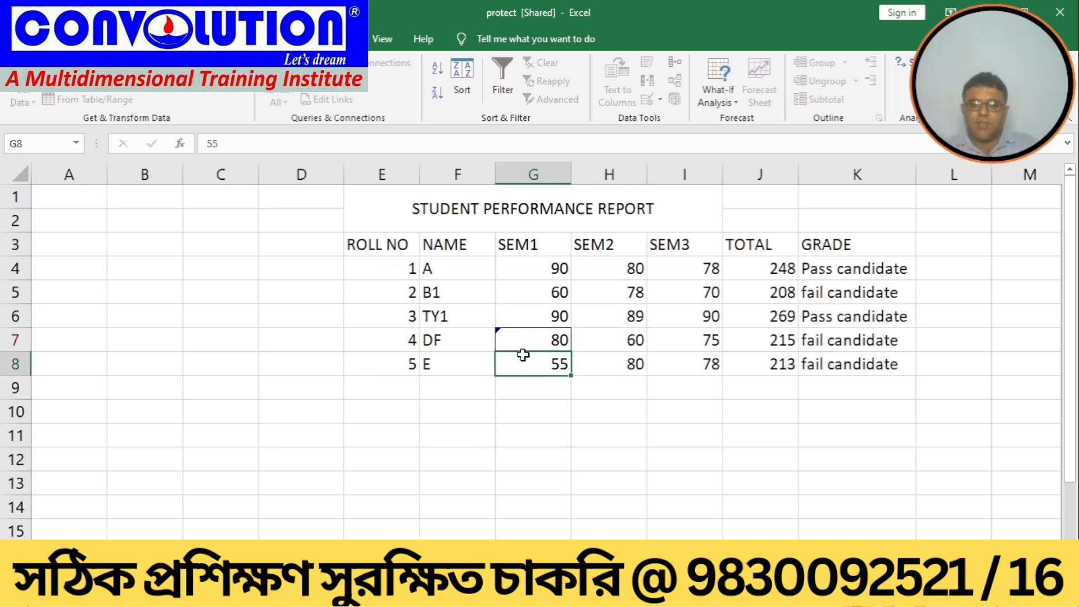
{"action": "left_click", "coordinate": [525, 340]}
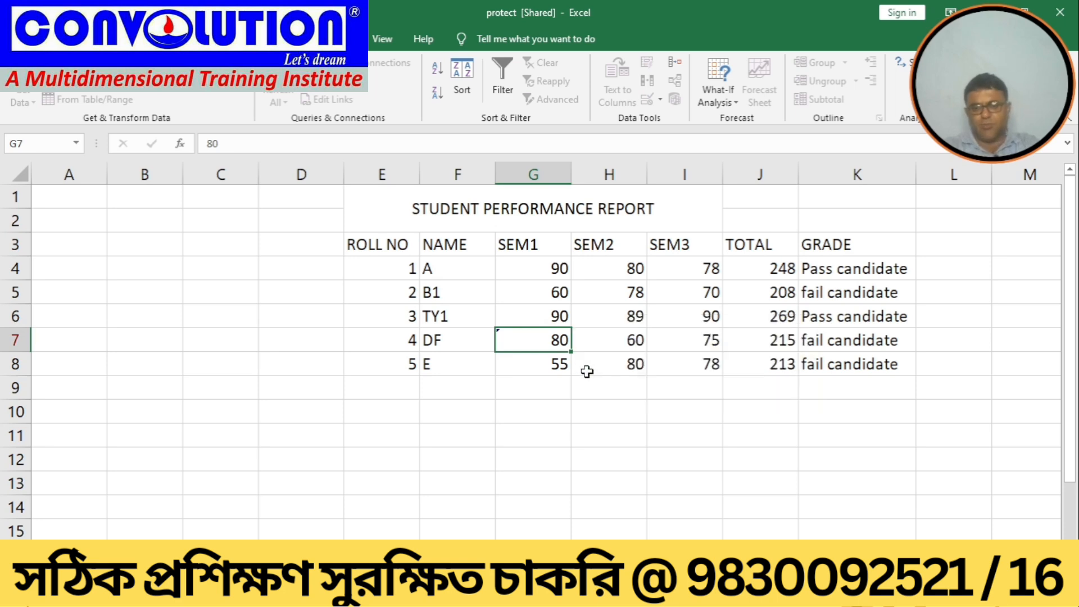
{"action": "left_click", "coordinate": [604, 456]}
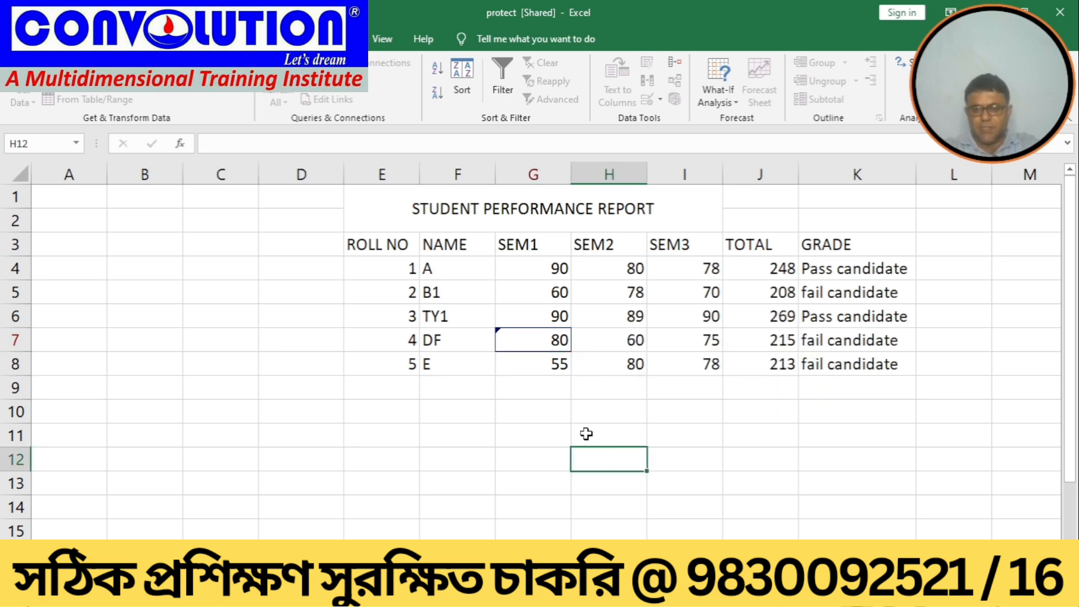
{"action": "left_click", "coordinate": [677, 363]}
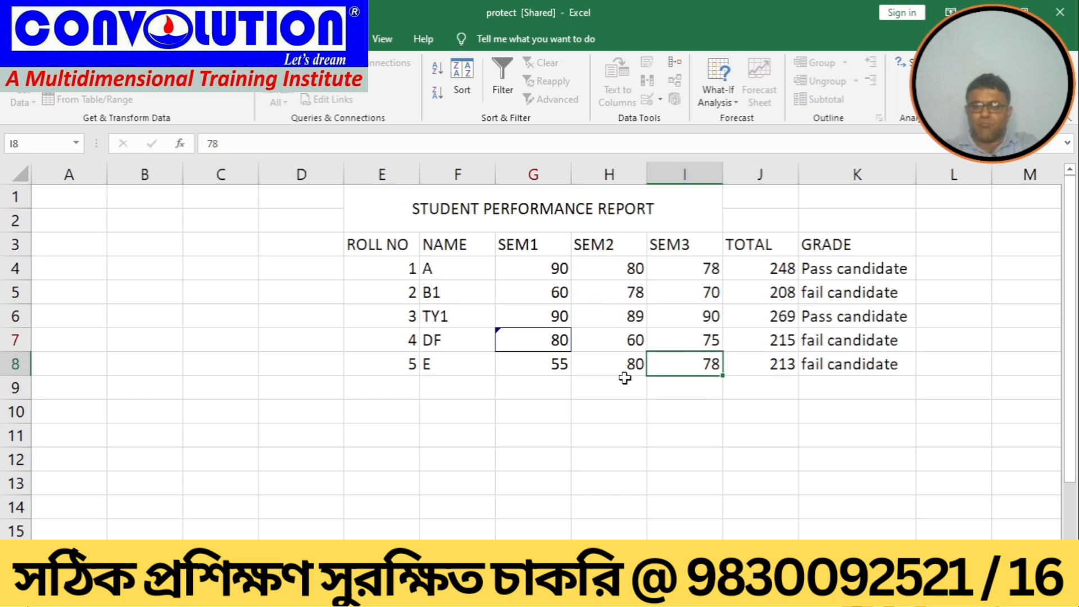
Step: Change DF's SEM2 score in H7 to 50
{"action": "left_click", "coordinate": [621, 345]}
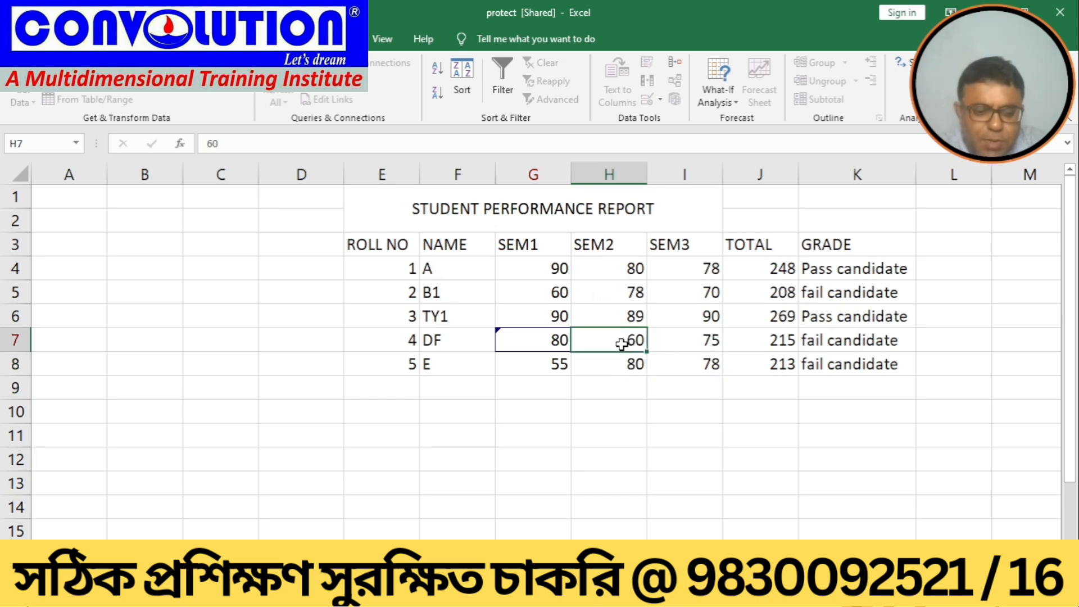
{"action": "type", "text": "50"}
{"action": "key", "text": "Return"}
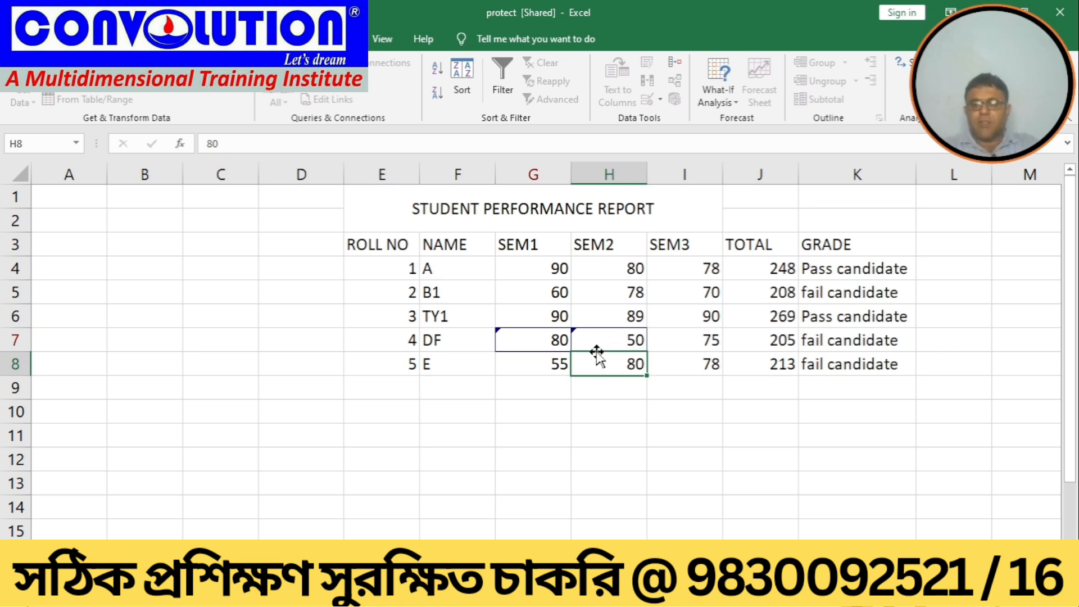
Step: Inspect the tracked-change note on cell H7
{"action": "left_click", "coordinate": [597, 346]}
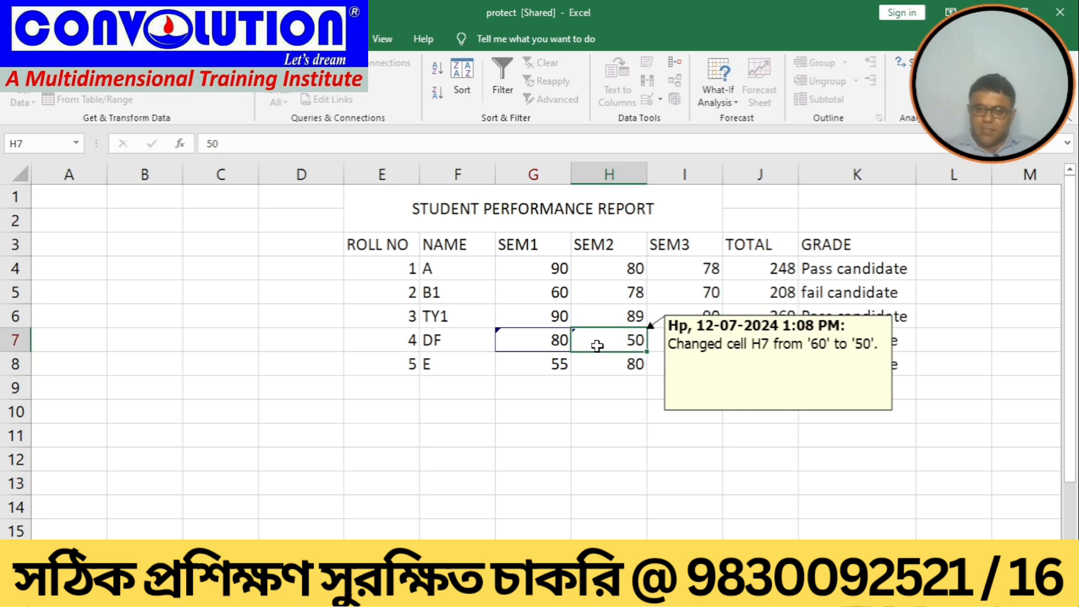
{"action": "left_click", "coordinate": [694, 442]}
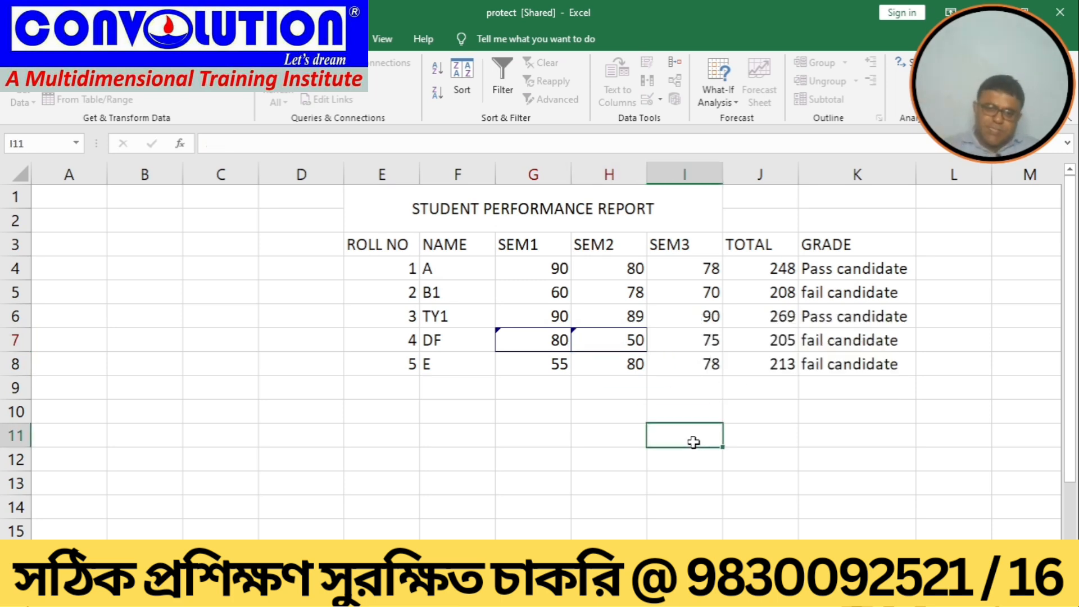
{"action": "left_click", "coordinate": [17, 39]}
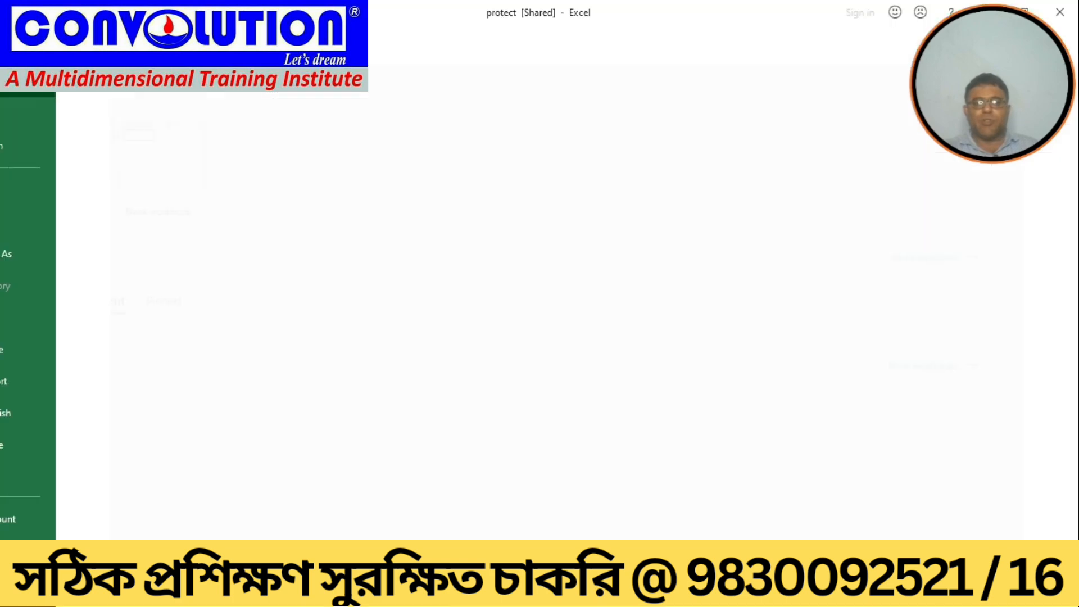
{"action": "left_click", "coordinate": [37, 224]}
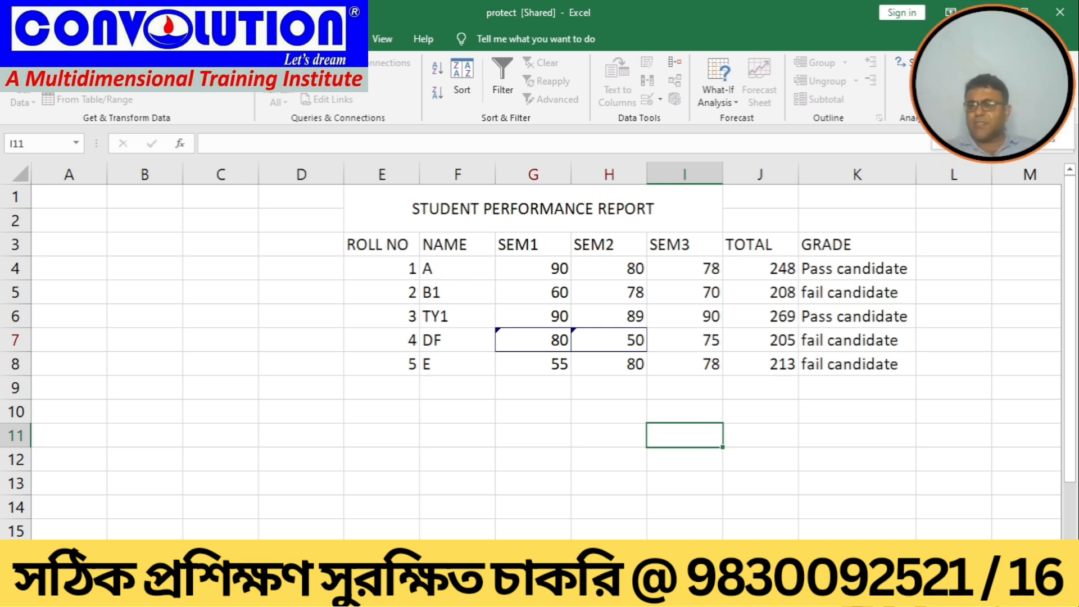
Step: Open Accept or Reject Changes for not yet reviewed edits and accept the G7 and H7 changes one by one
{"action": "left_click", "coordinate": [1003, 138]}
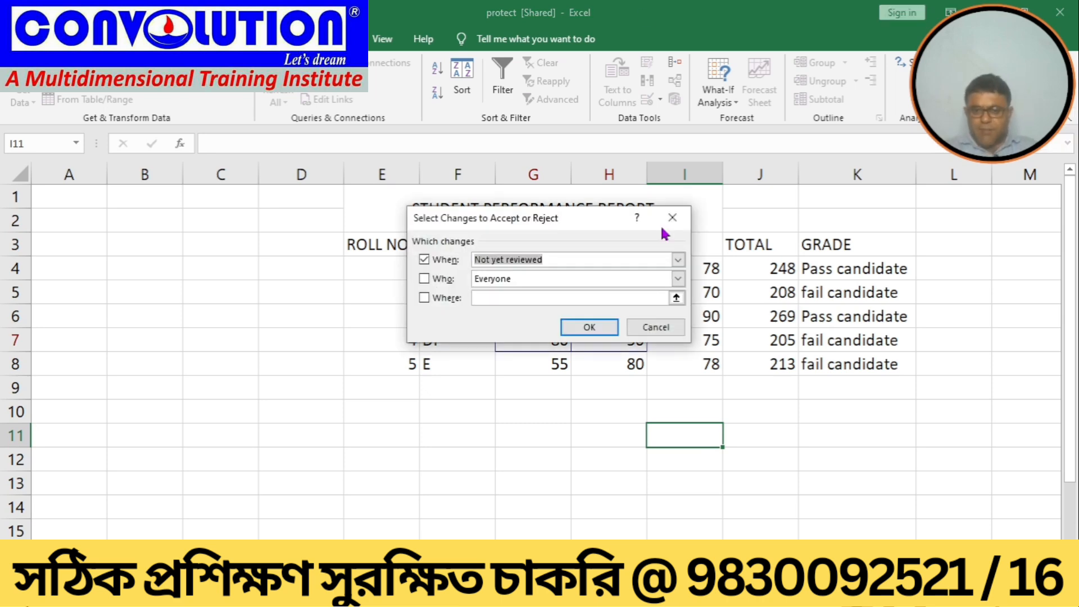
{"action": "left_click", "coordinate": [582, 328]}
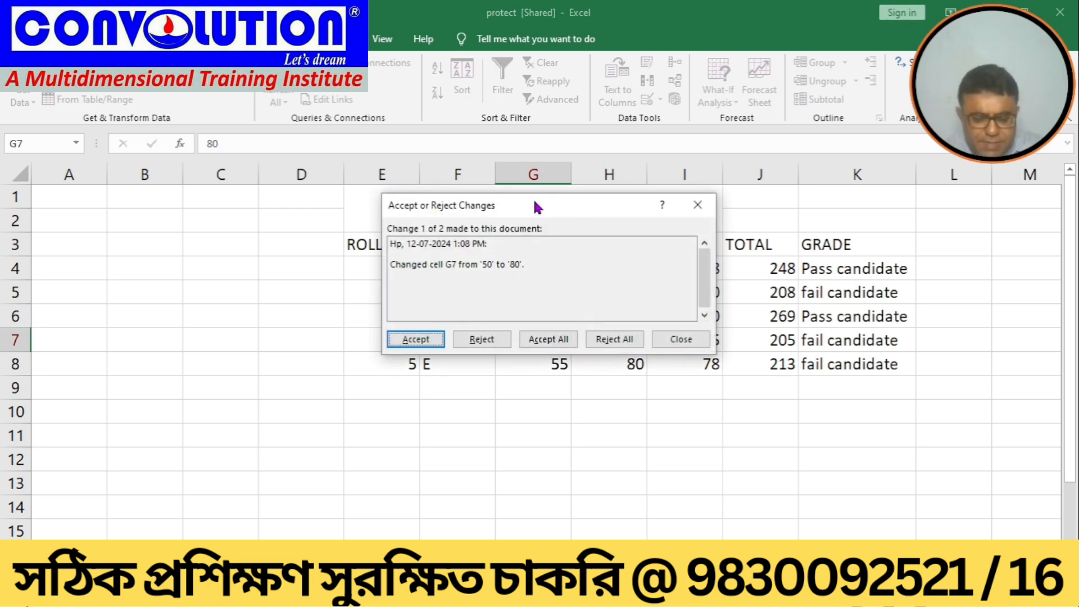
{"action": "left_click_drag", "start_coordinate": [534, 200], "coordinate": [727, 311]}
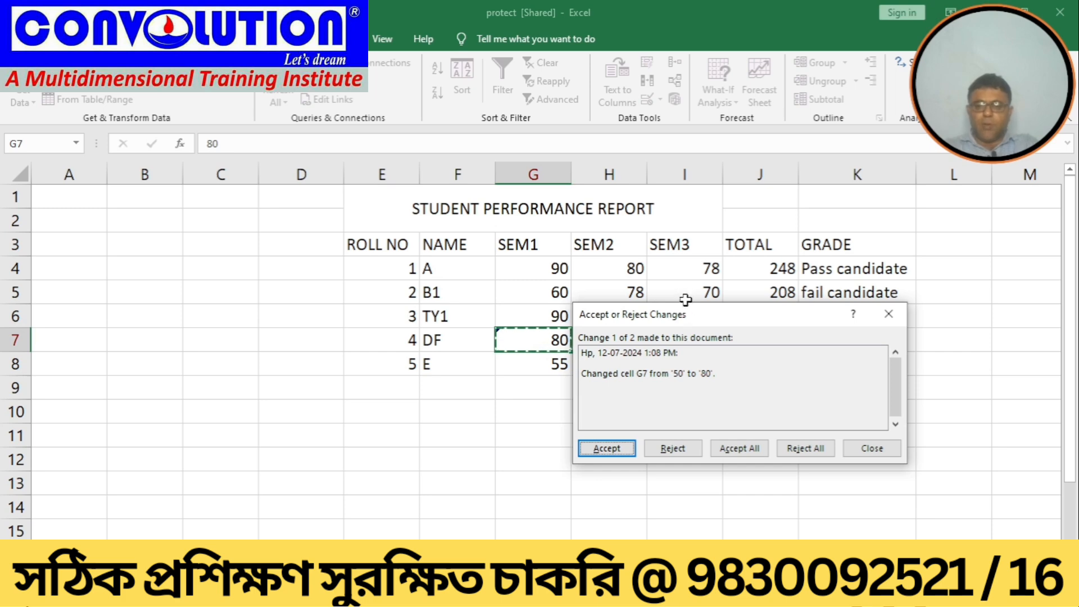
{"action": "left_click_drag", "start_coordinate": [688, 316], "coordinate": [775, 235]}
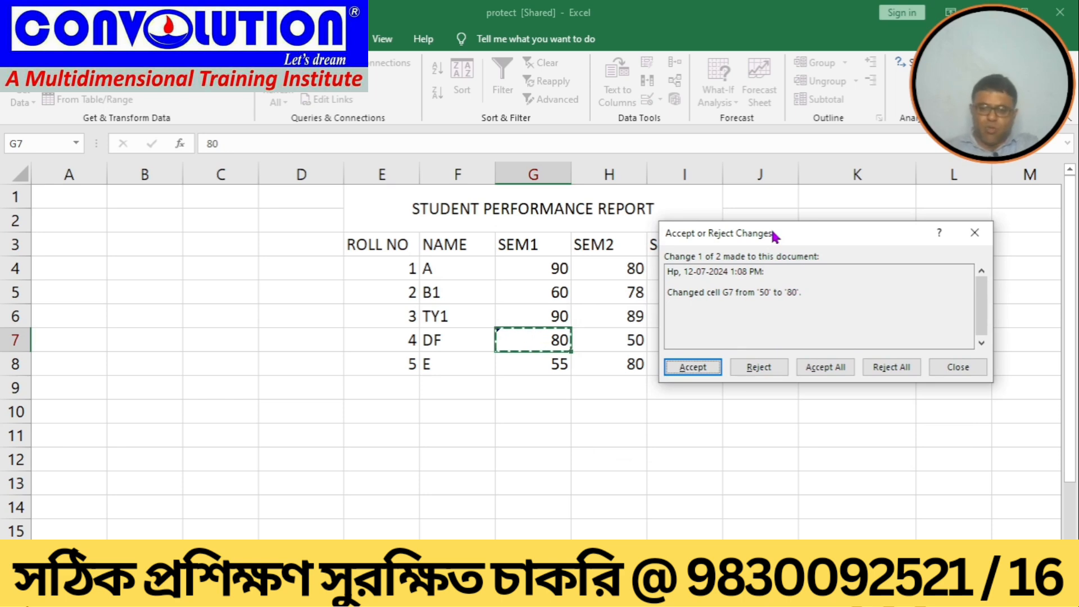
{"action": "left_click", "coordinate": [692, 368]}
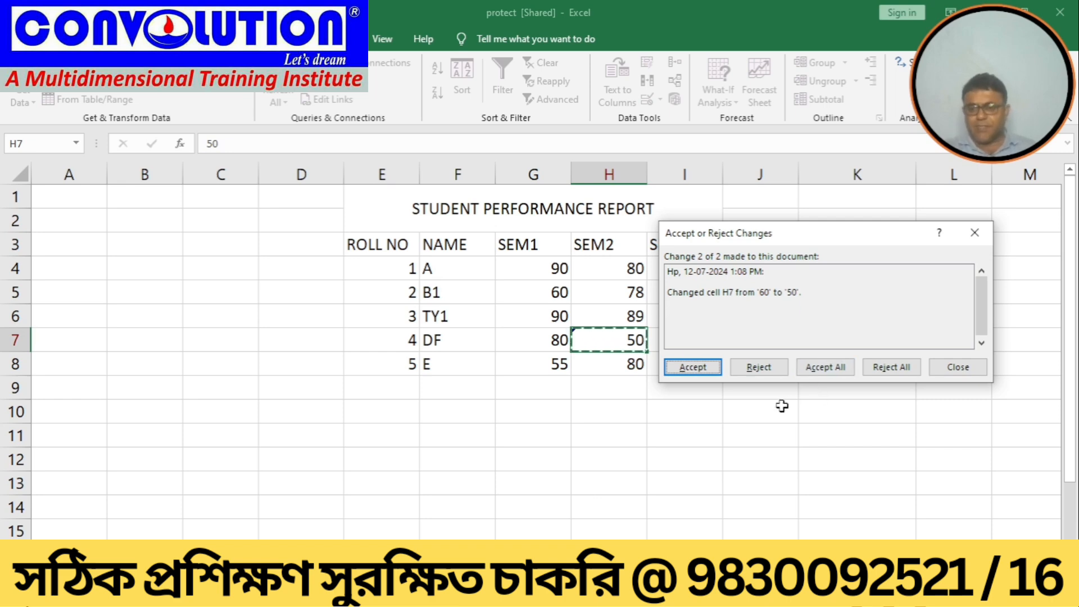
{"action": "left_click", "coordinate": [697, 366]}
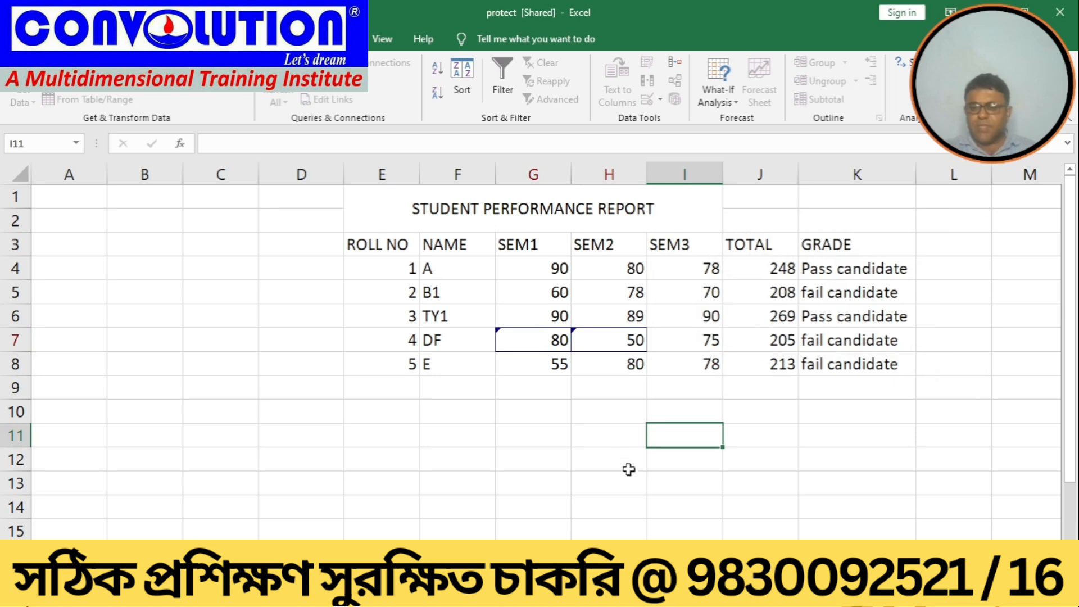
Step: Save the shared workbook
{"action": "left_click", "coordinate": [614, 460]}
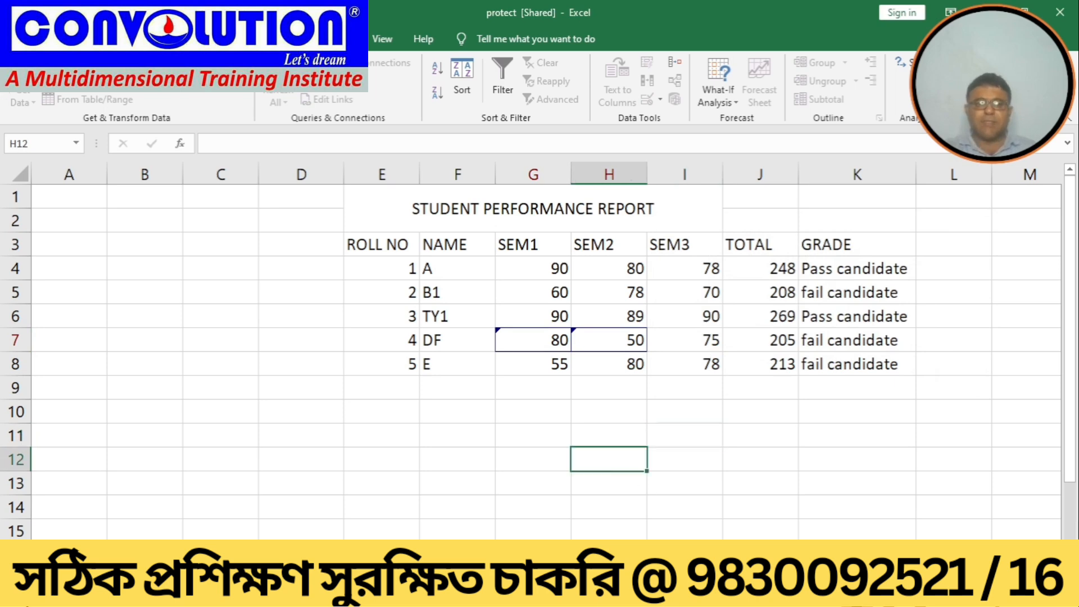
{"action": "left_click", "coordinate": [17, 38]}
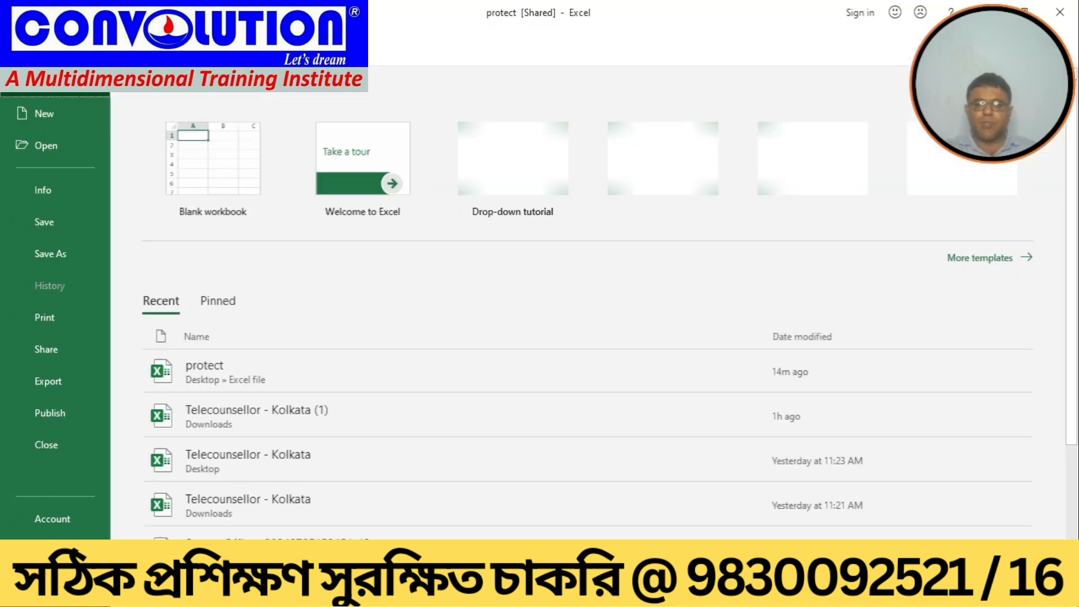
{"action": "left_click", "coordinate": [41, 221]}
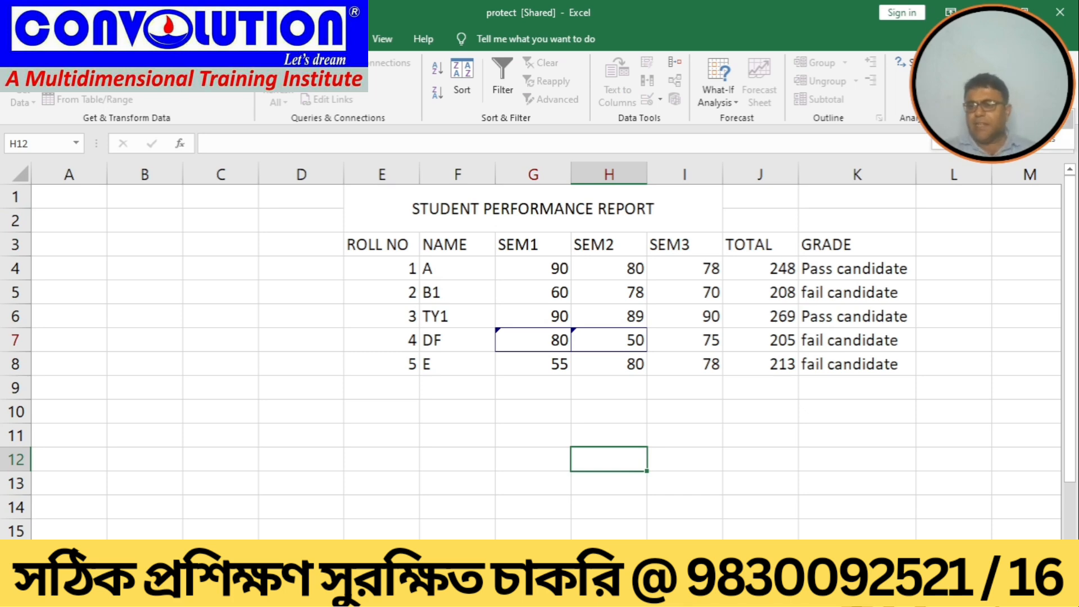
Step: Turn off tracking changes while editing in Highlight Changes, which stops sharing the workbook
{"action": "left_click", "coordinate": [1000, 119]}
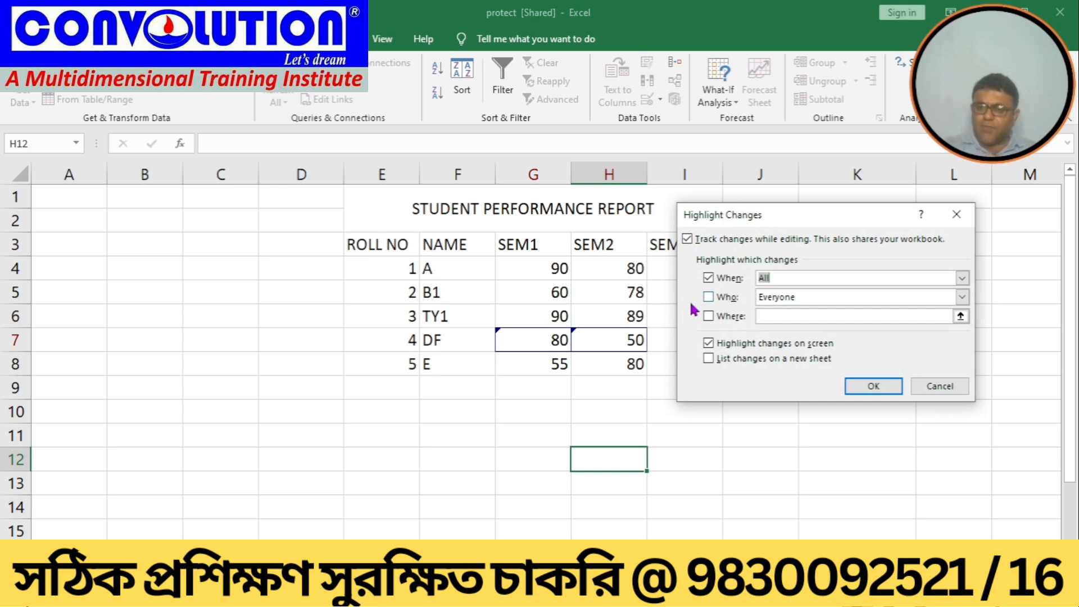
{"action": "left_click", "coordinate": [692, 241]}
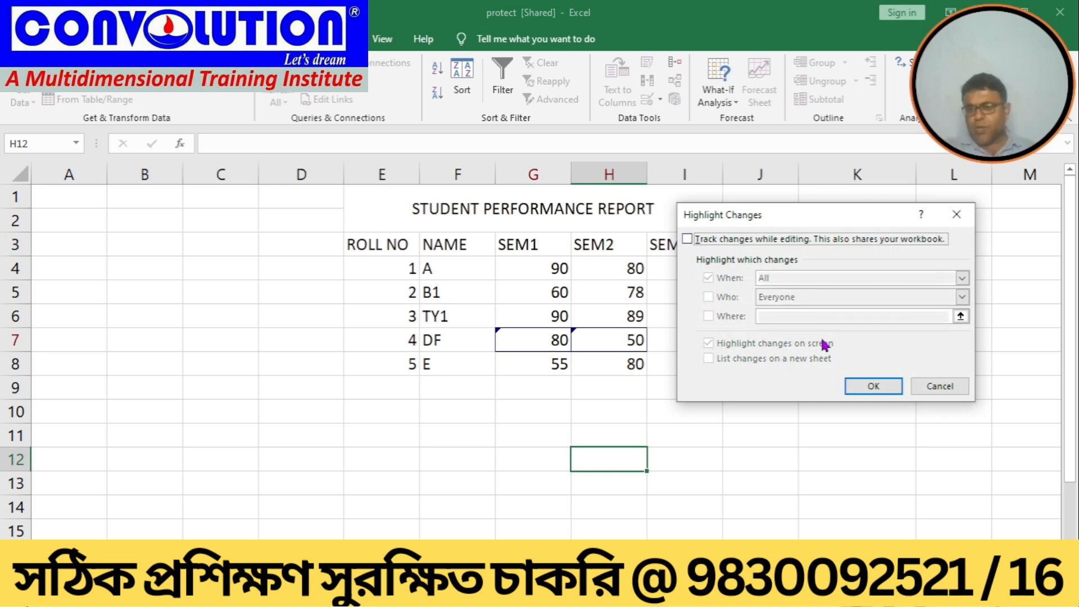
{"action": "left_click", "coordinate": [858, 387]}
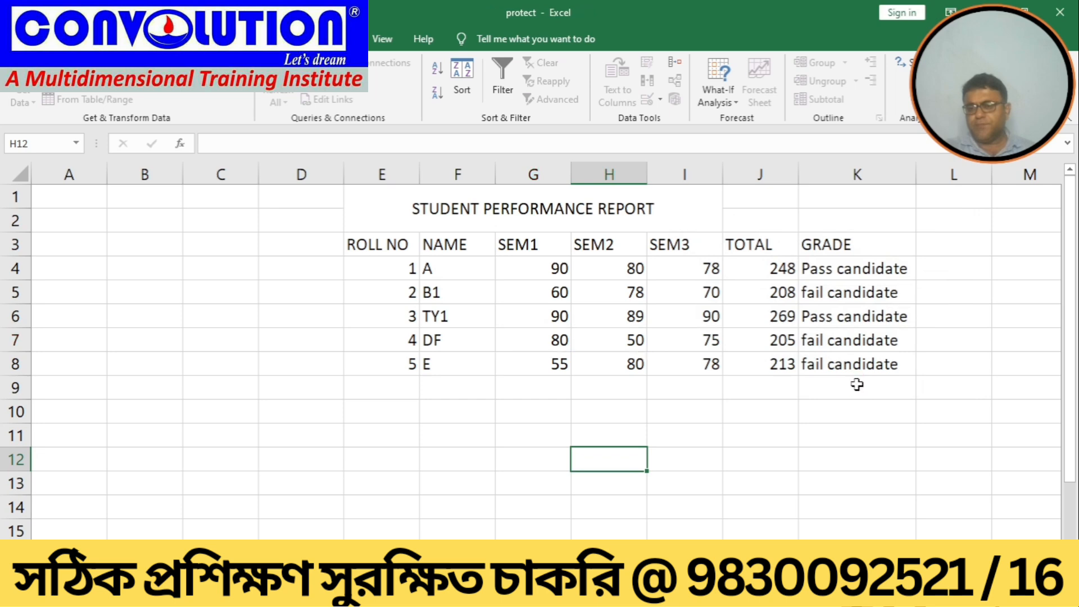
{"action": "left_click", "coordinate": [856, 389]}
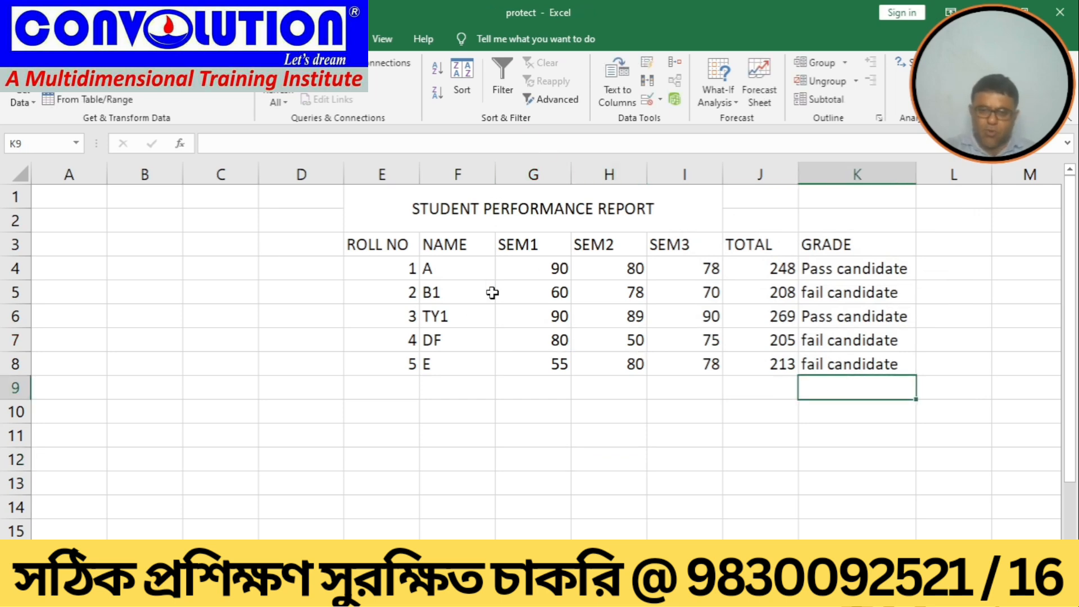
Step: Save the workbook again
{"action": "left_click", "coordinate": [541, 336]}
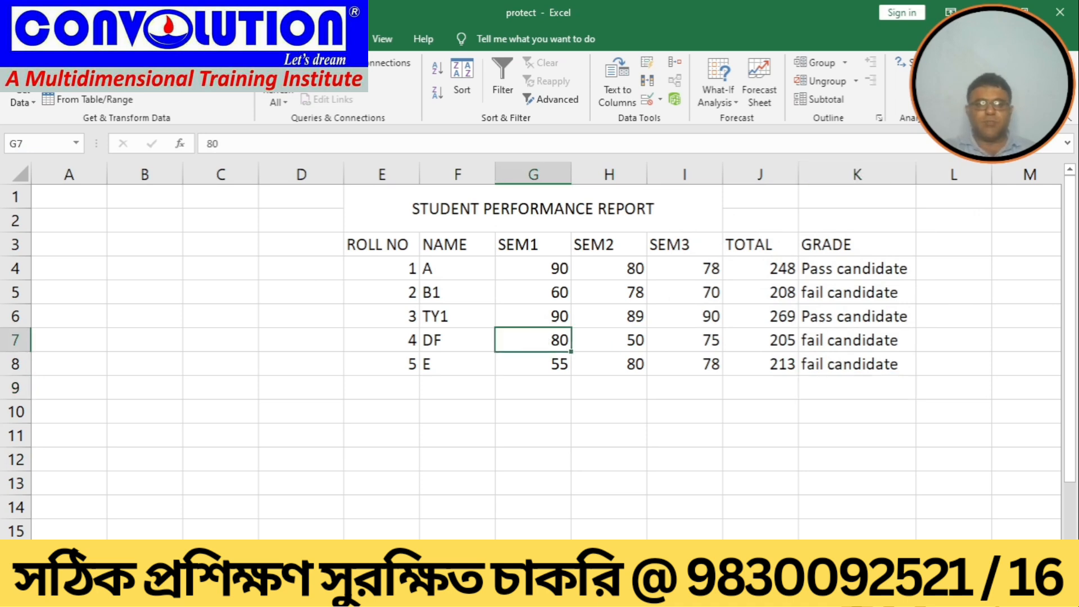
{"action": "left_click", "coordinate": [14, 38]}
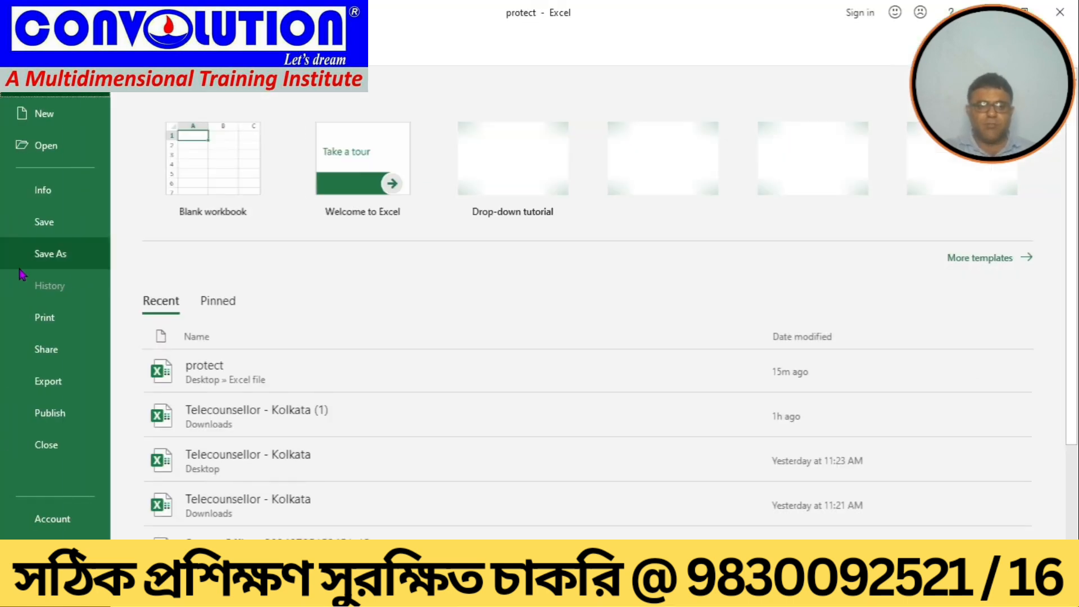
{"action": "left_click", "coordinate": [45, 219]}
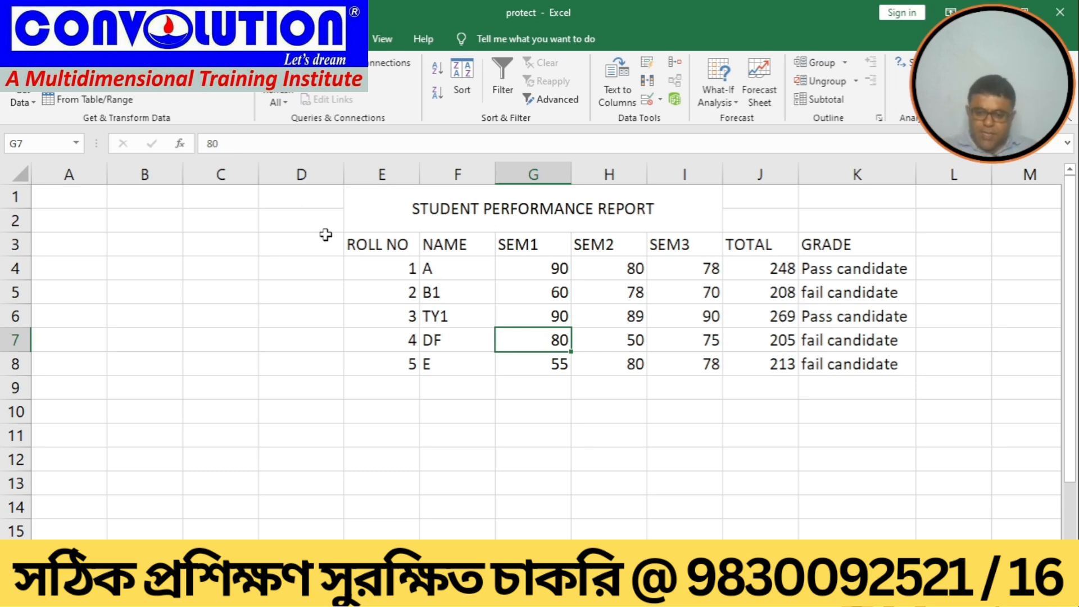
Step: Examine the score cells in rows 7 and 8 for change markers
{"action": "key", "text": "Down"}
{"action": "key", "text": "Right"}
{"action": "key", "text": "Right"}
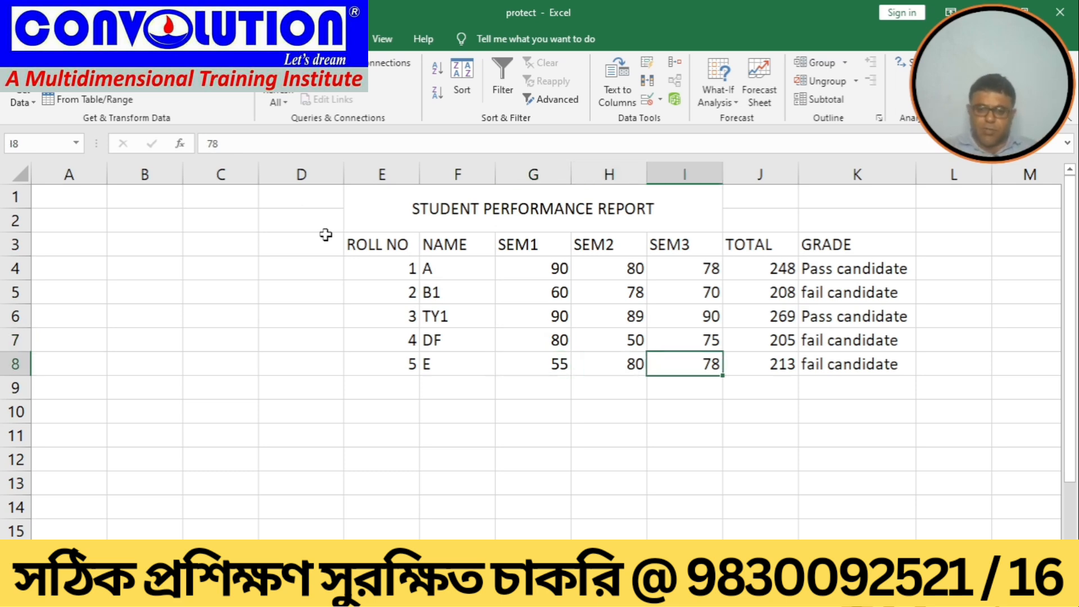
{"action": "key", "text": "Left"}
{"action": "key", "text": "Left"}
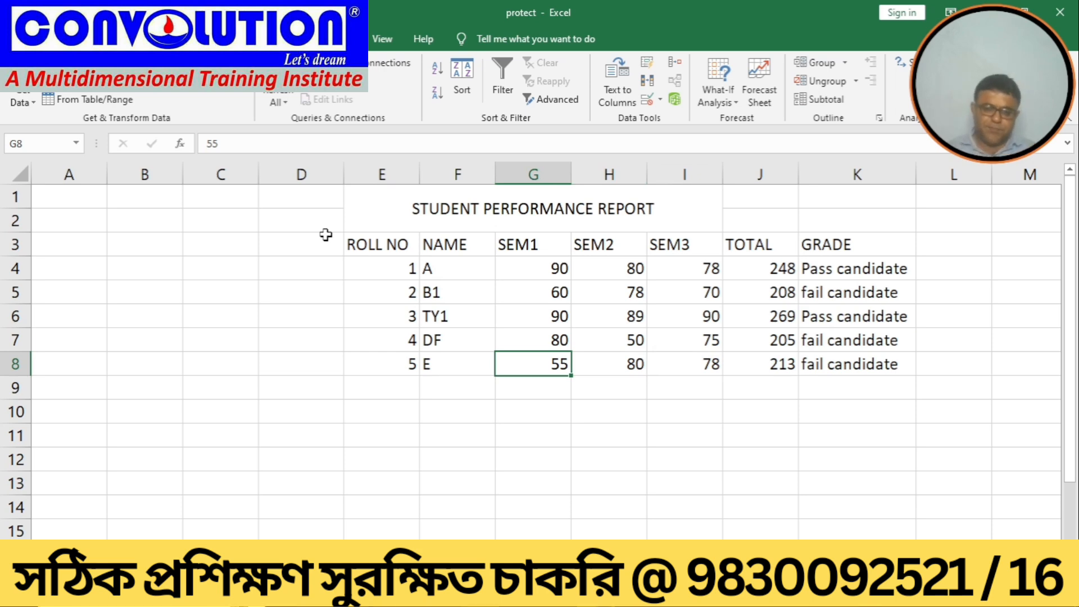
{"action": "key", "text": "Right"}
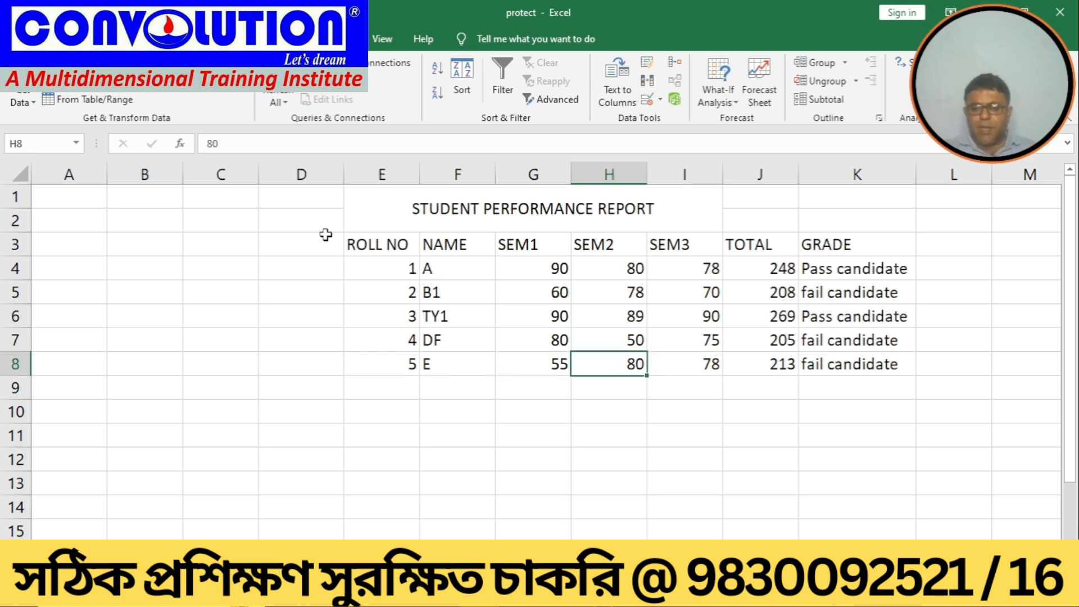
{"action": "key", "text": "Up"}
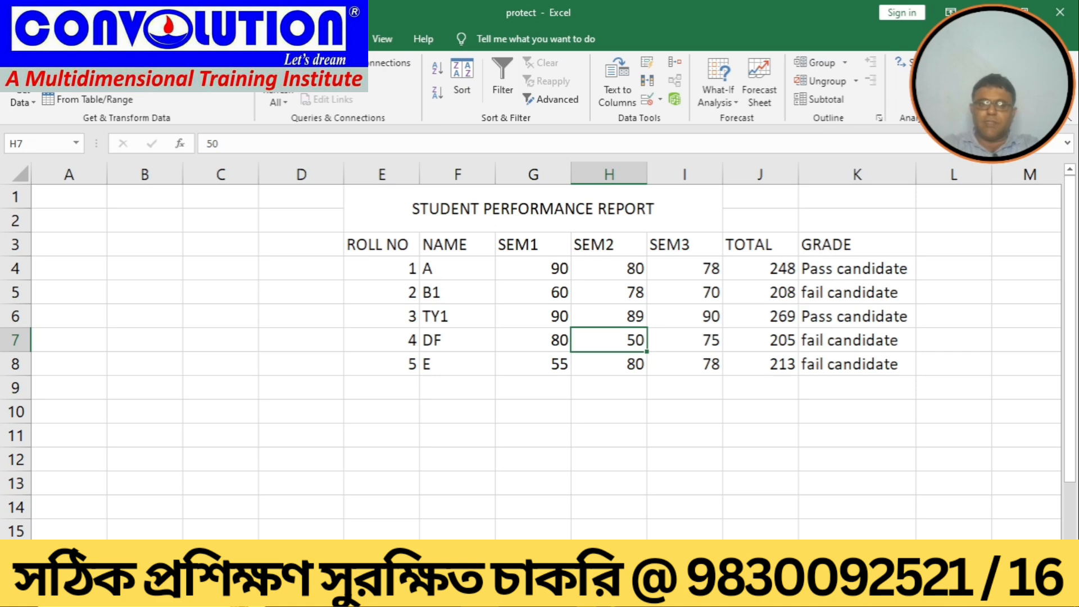
Step: Close the protect workbook and reopen it from the recent files list
{"action": "left_click", "coordinate": [17, 38]}
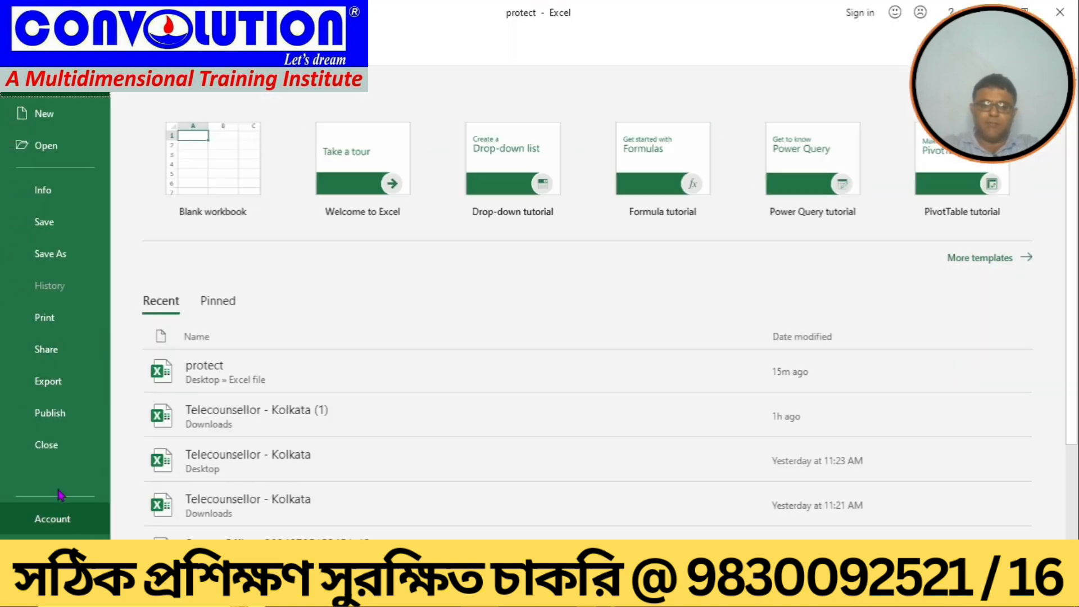
{"action": "left_click", "coordinate": [89, 448]}
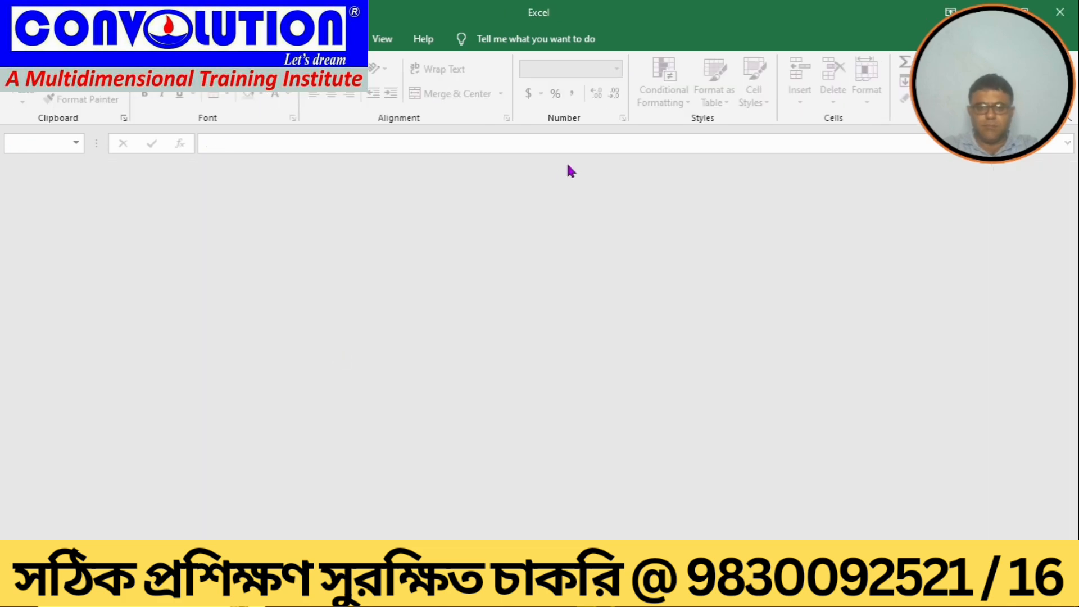
{"action": "left_click", "coordinate": [17, 39]}
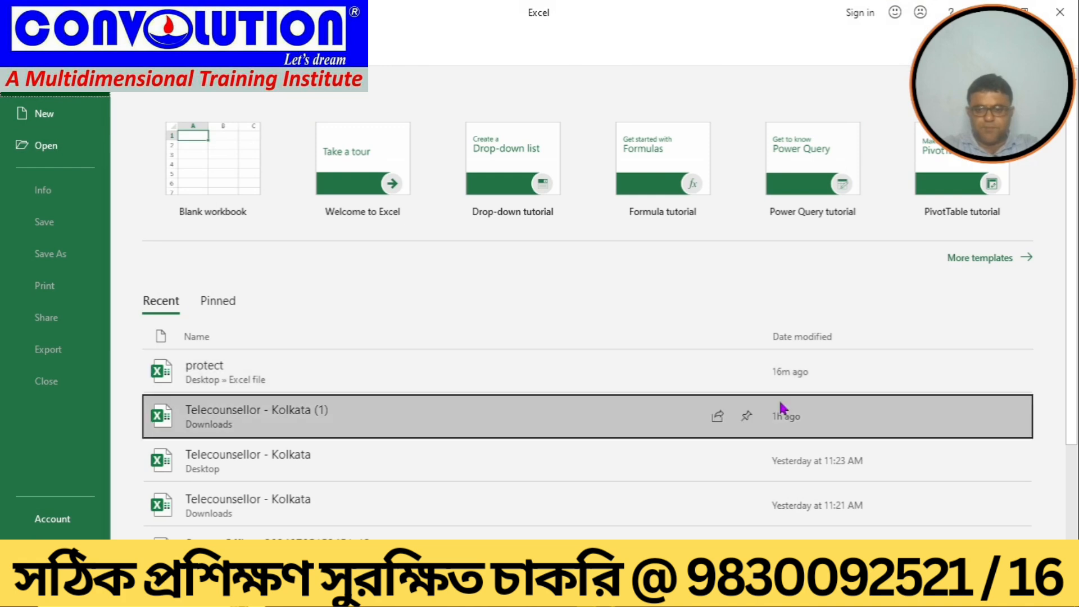
{"action": "left_click", "coordinate": [777, 363]}
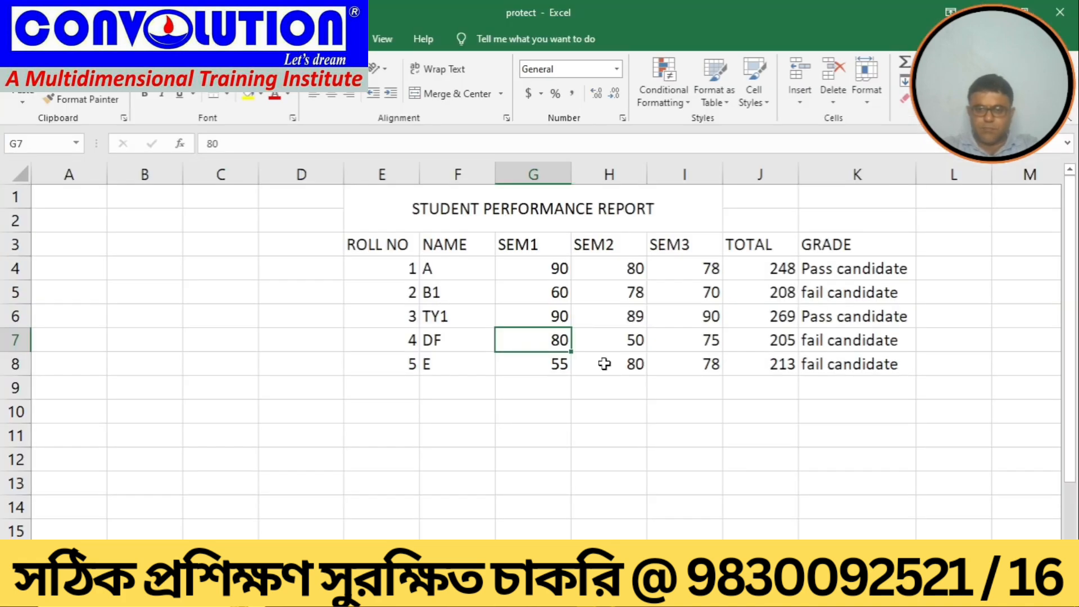
Step: Browse the score cells and the pages of the File backstage view
{"action": "left_click", "coordinate": [499, 522]}
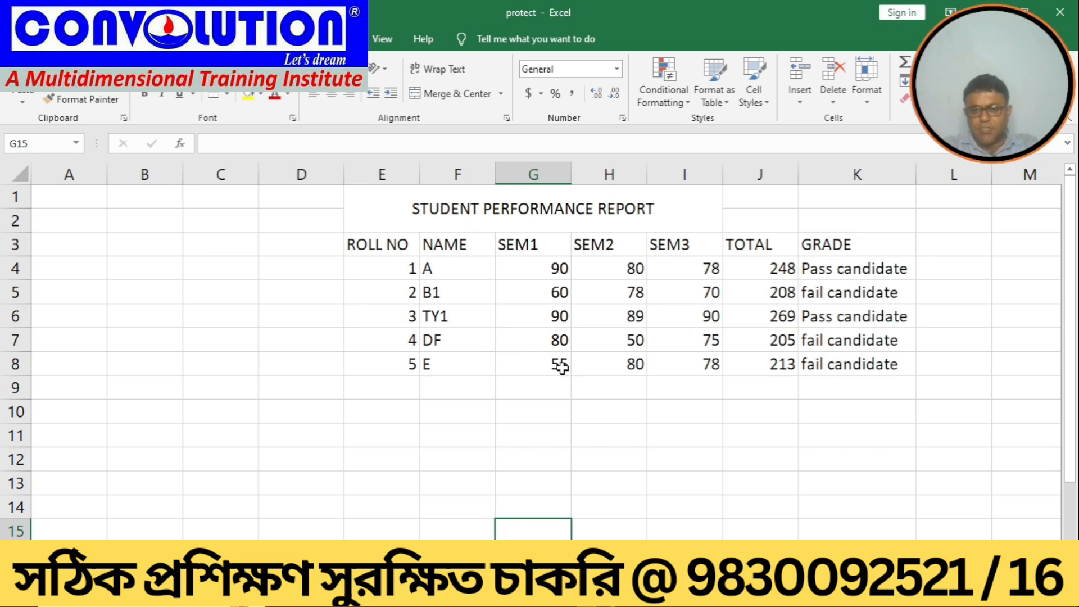
{"action": "left_click", "coordinate": [522, 366]}
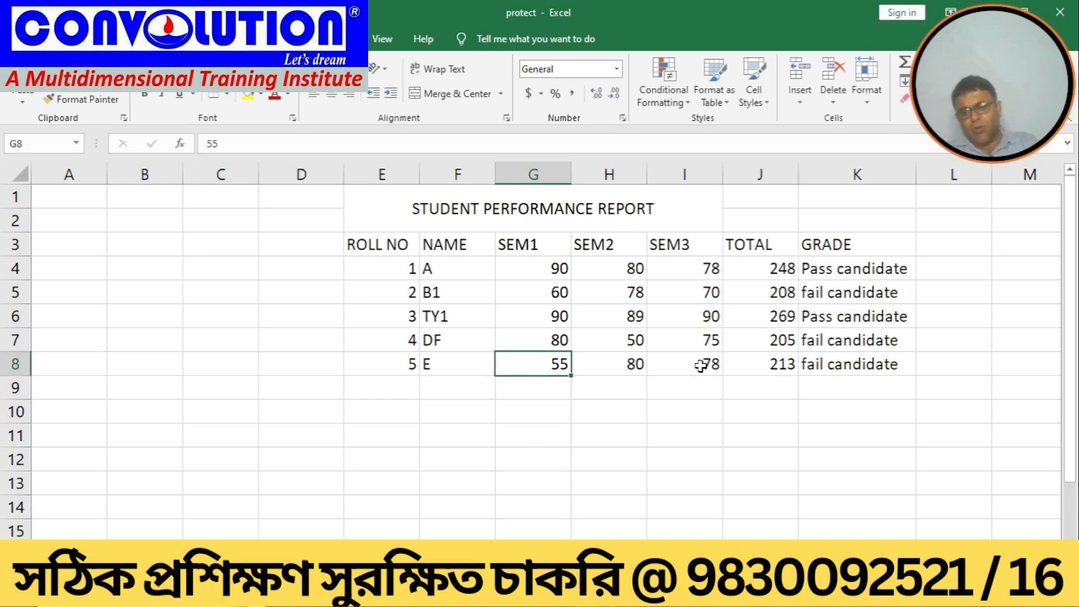
{"action": "left_click", "coordinate": [623, 357]}
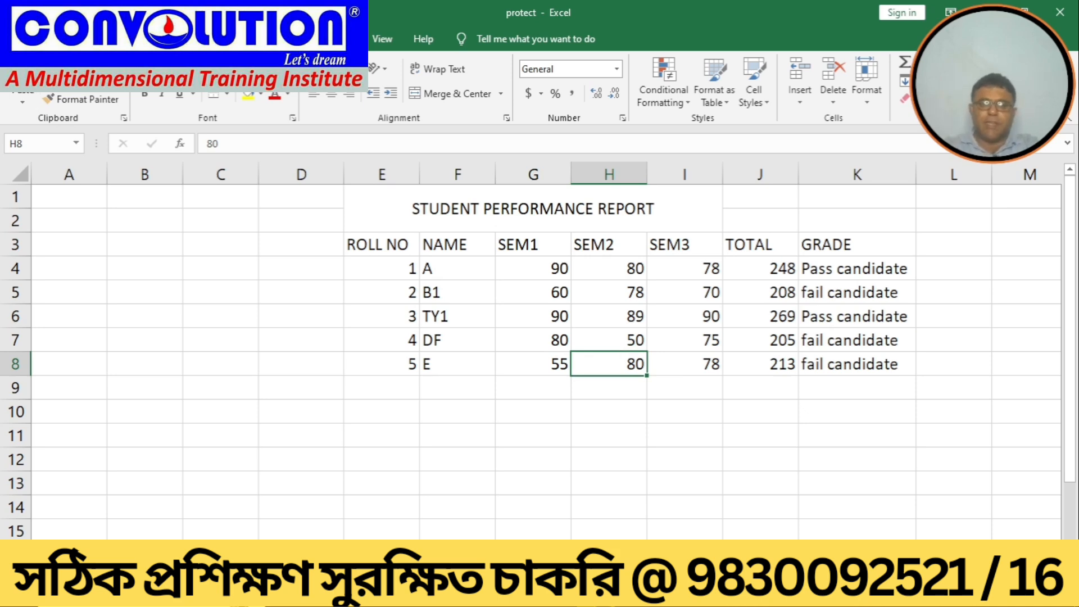
{"action": "left_click", "coordinate": [21, 39]}
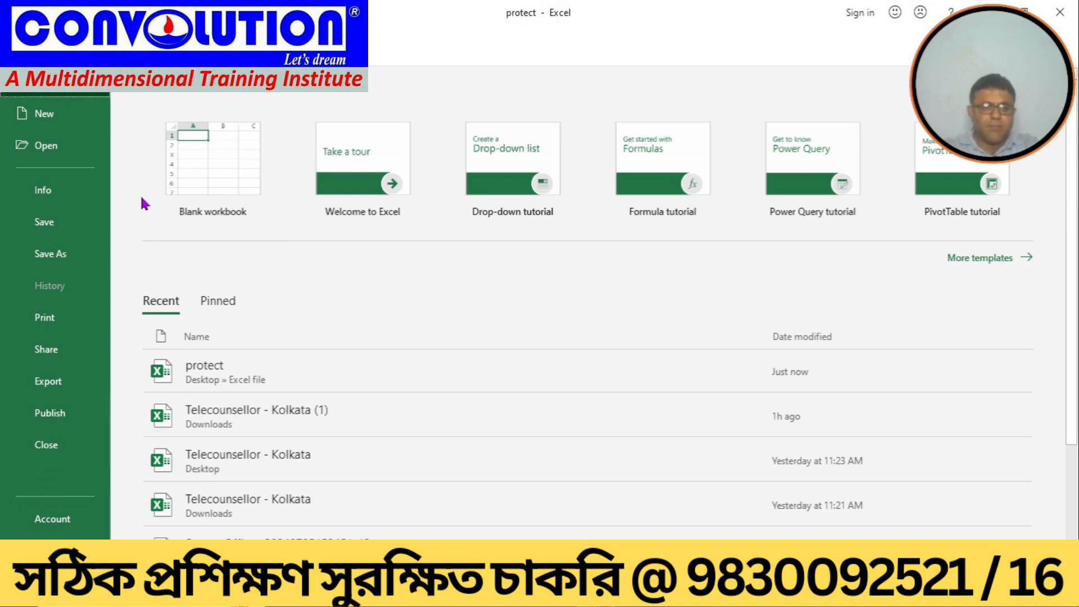
{"action": "left_click", "coordinate": [222, 372]}
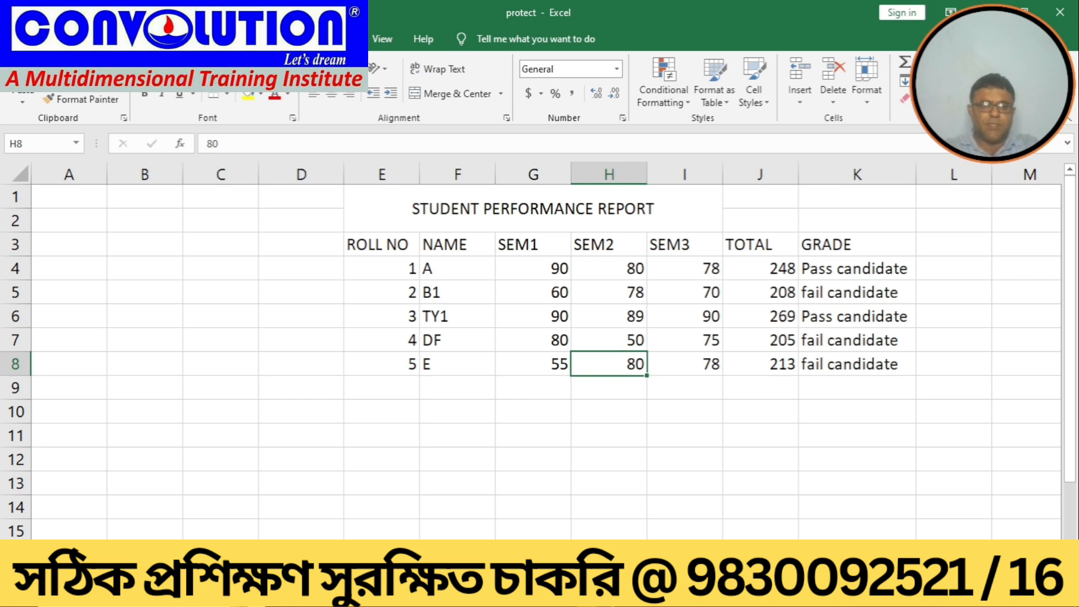
{"action": "left_click", "coordinate": [19, 39]}
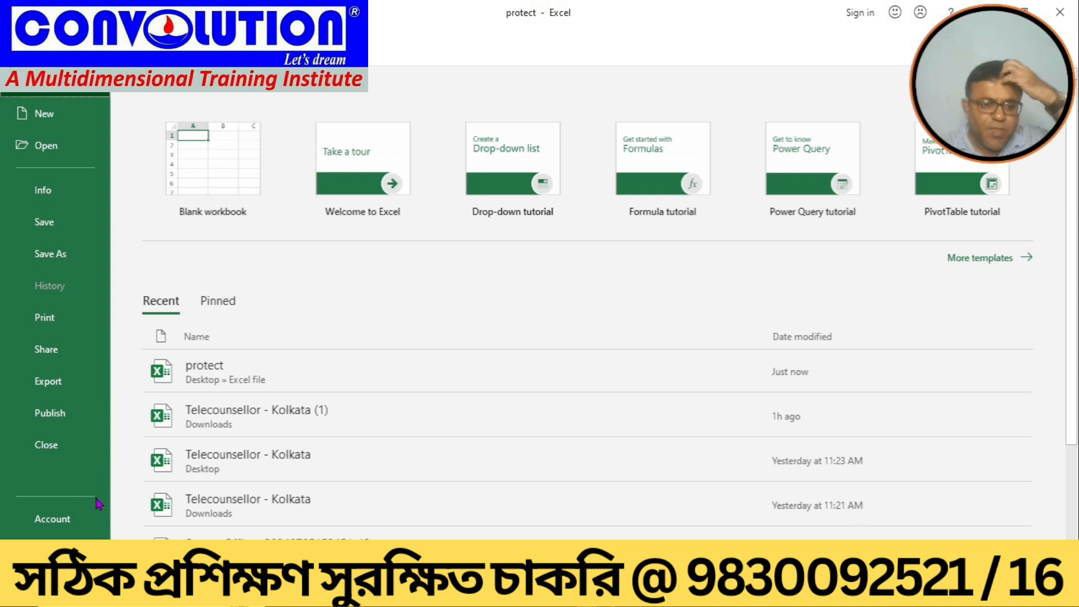
{"action": "key", "text": "Down"}
{"action": "key", "text": "Down"}
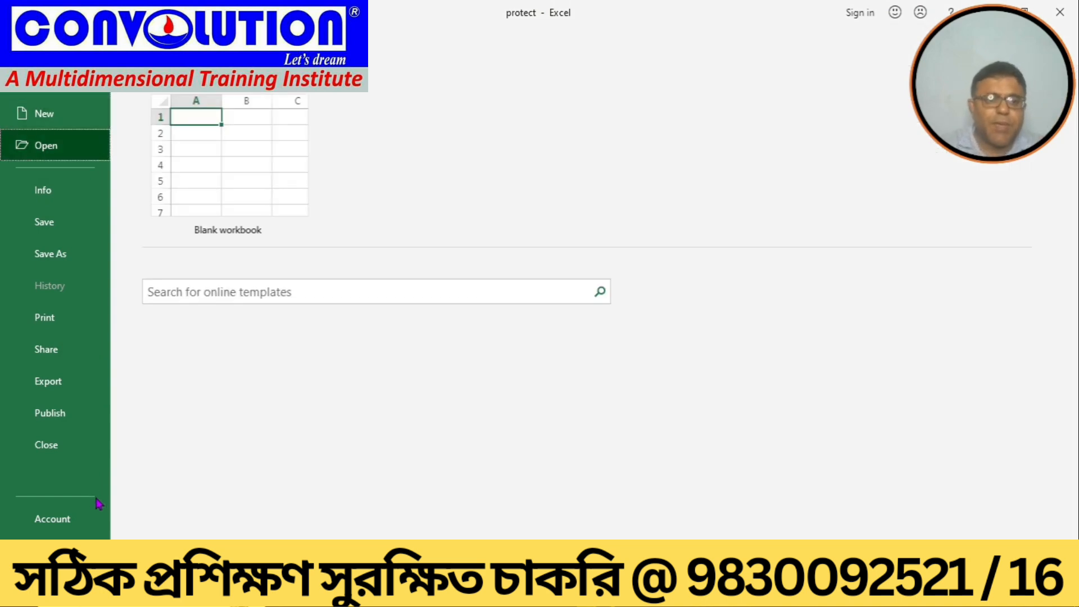
{"action": "key", "text": "Down"}
{"action": "key", "text": "Down"}
{"action": "key", "text": "Down"}
{"action": "key", "text": "Down"}
{"action": "key", "text": "Down"}
{"action": "key", "text": "Down"}
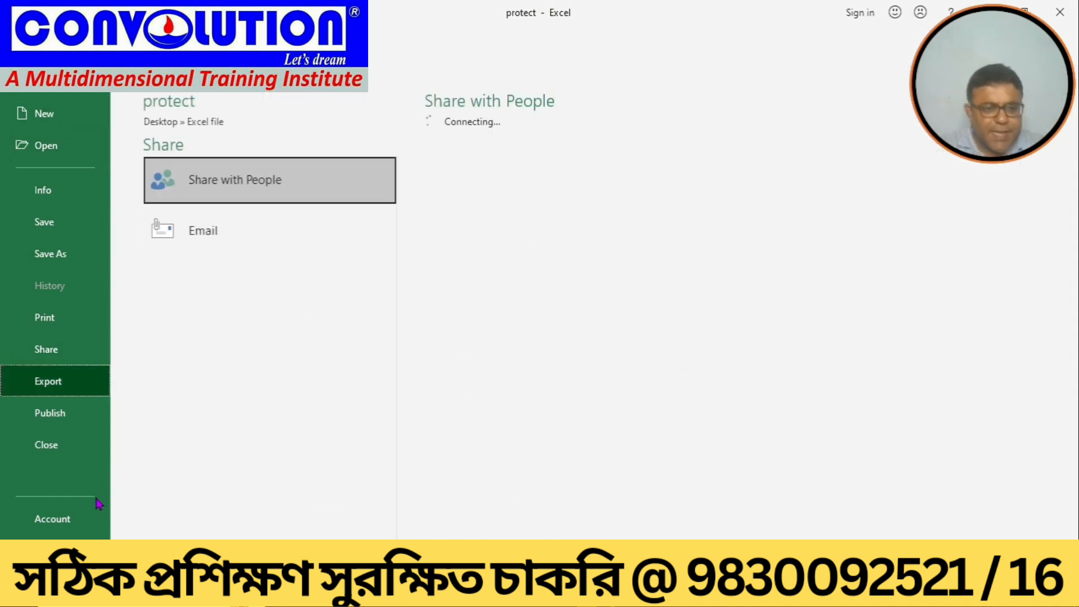
{"action": "key", "text": "Down"}
{"action": "key", "text": "Down"}
{"action": "key", "text": "Down"}
{"action": "key", "text": "Down"}
{"action": "key", "text": "Down"}
{"action": "key", "text": "Down"}
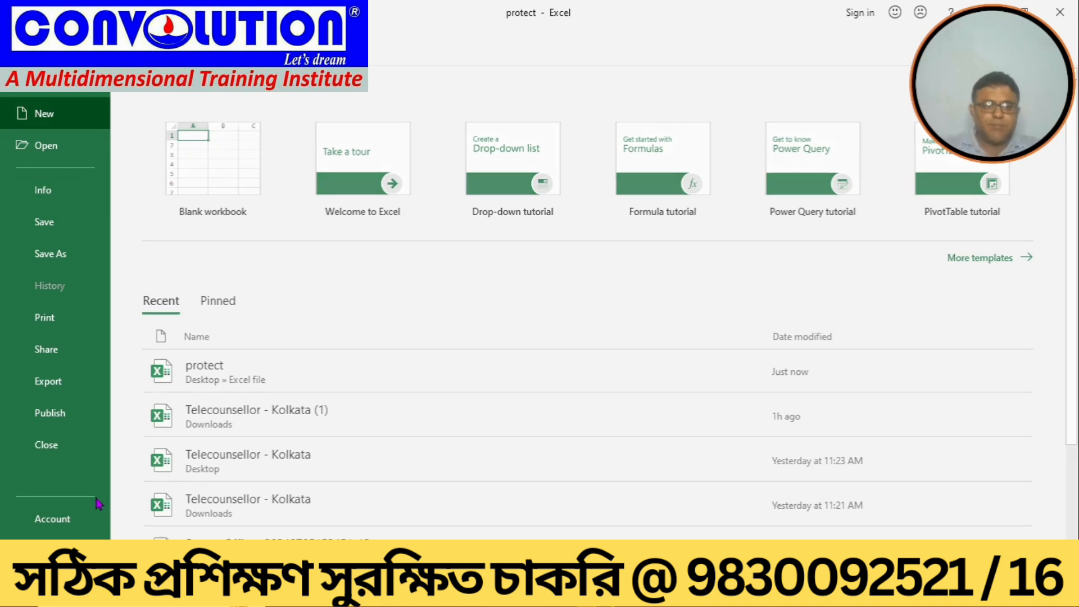
{"action": "key", "text": "Down"}
{"action": "key", "text": "Down"}
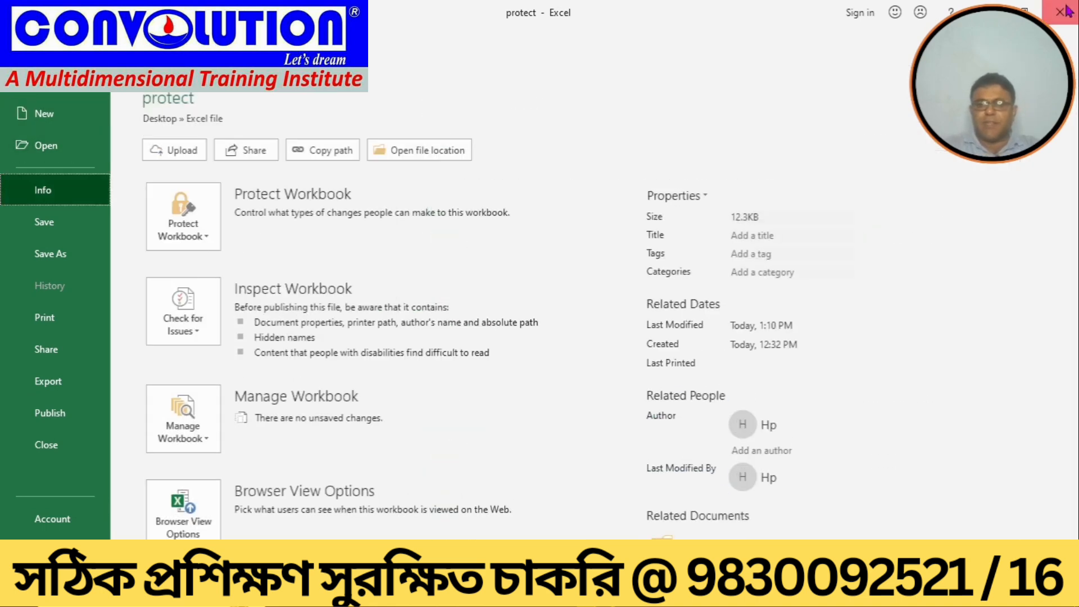
{"action": "key", "text": "Escape"}
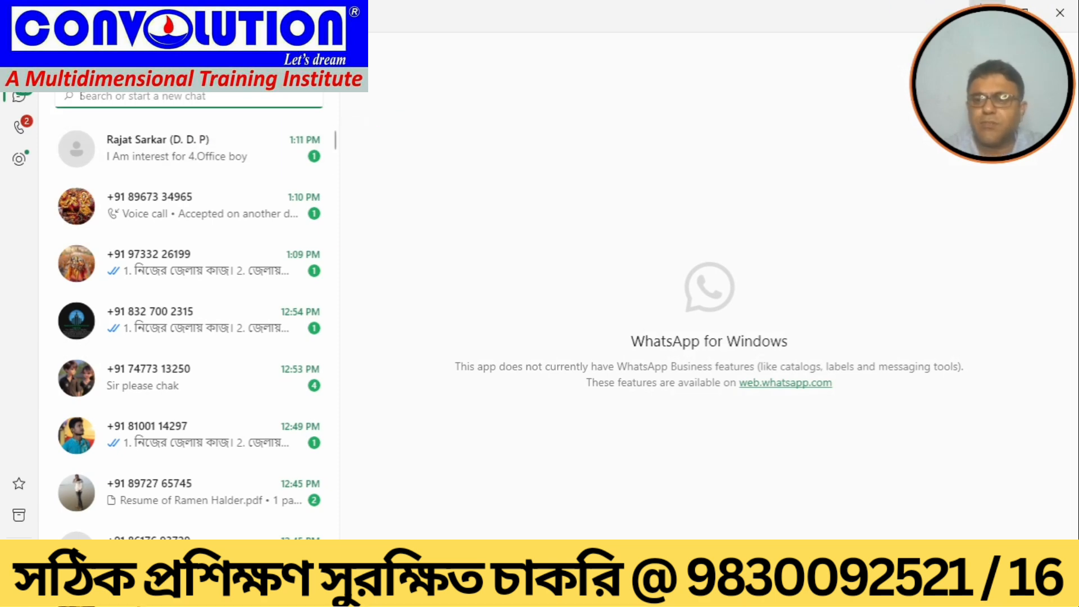
Step: Minimize the open windows and select the protect workbook in the Excel file folder on the desktop
{"action": "left_click", "coordinate": [988, 11]}
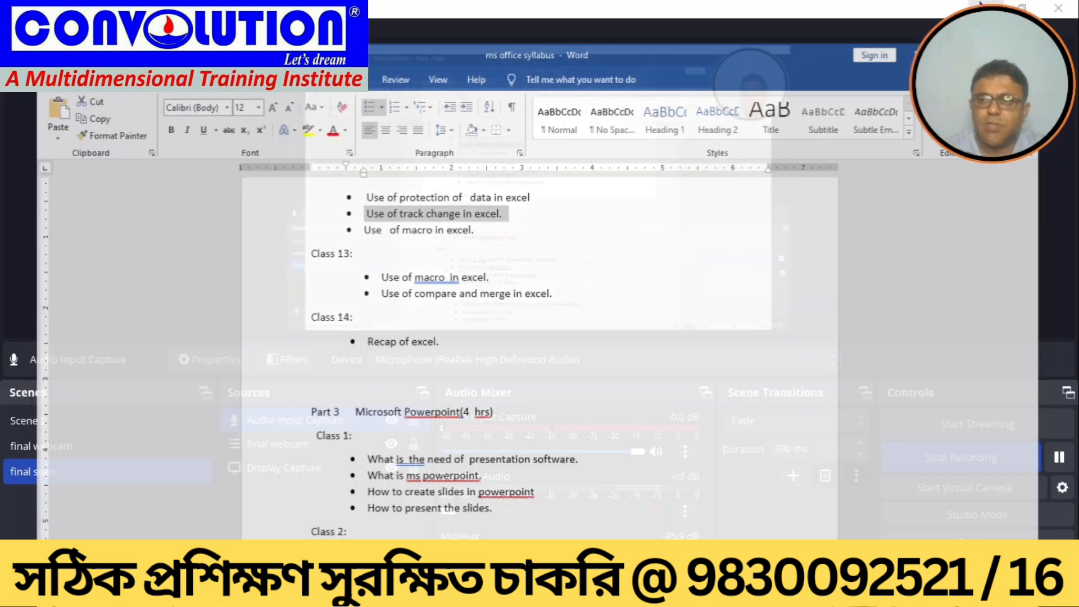
{"action": "left_click", "coordinate": [988, 11]}
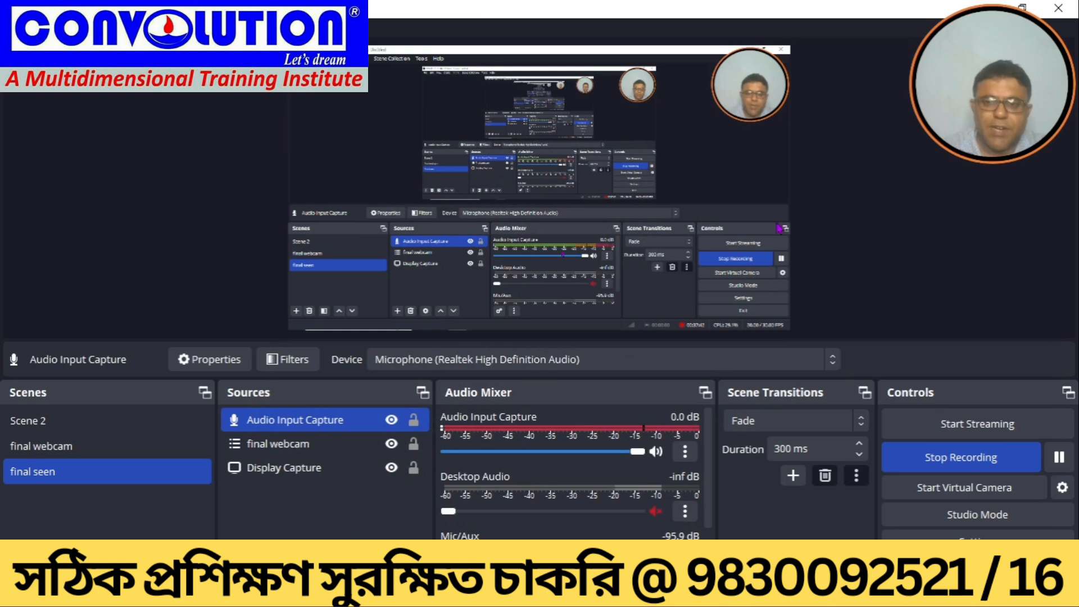
{"action": "left_click", "coordinate": [988, 11]}
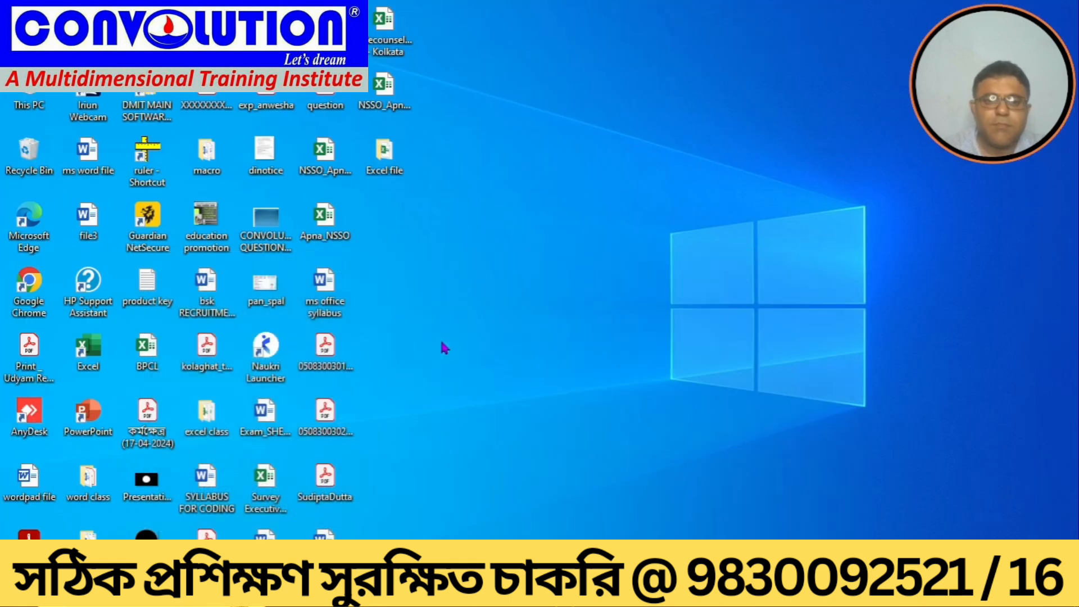
{"action": "double_click", "coordinate": [385, 156]}
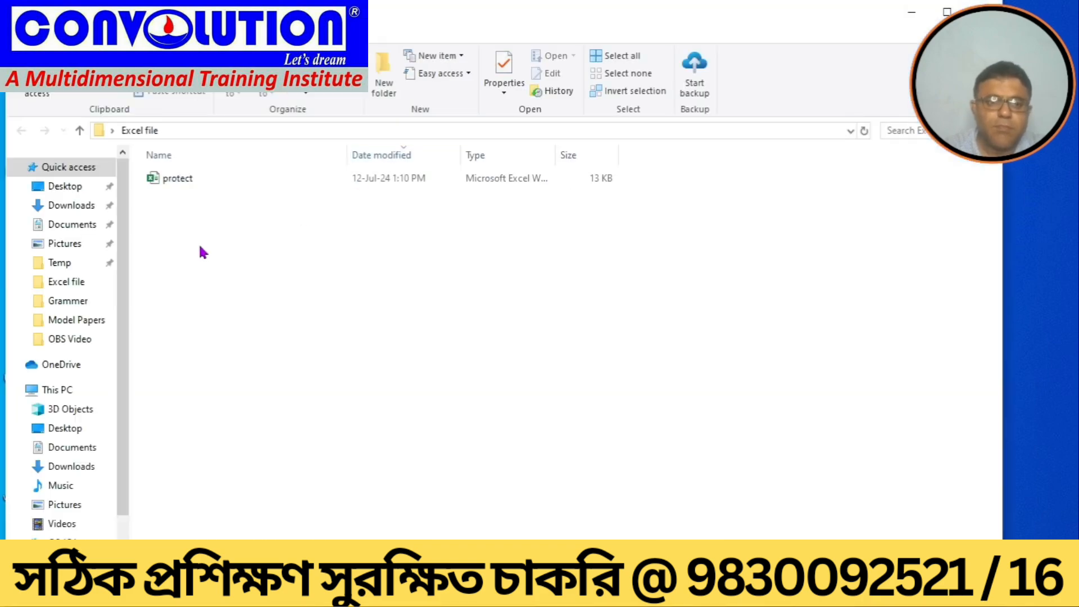
{"action": "left_click", "coordinate": [173, 184]}
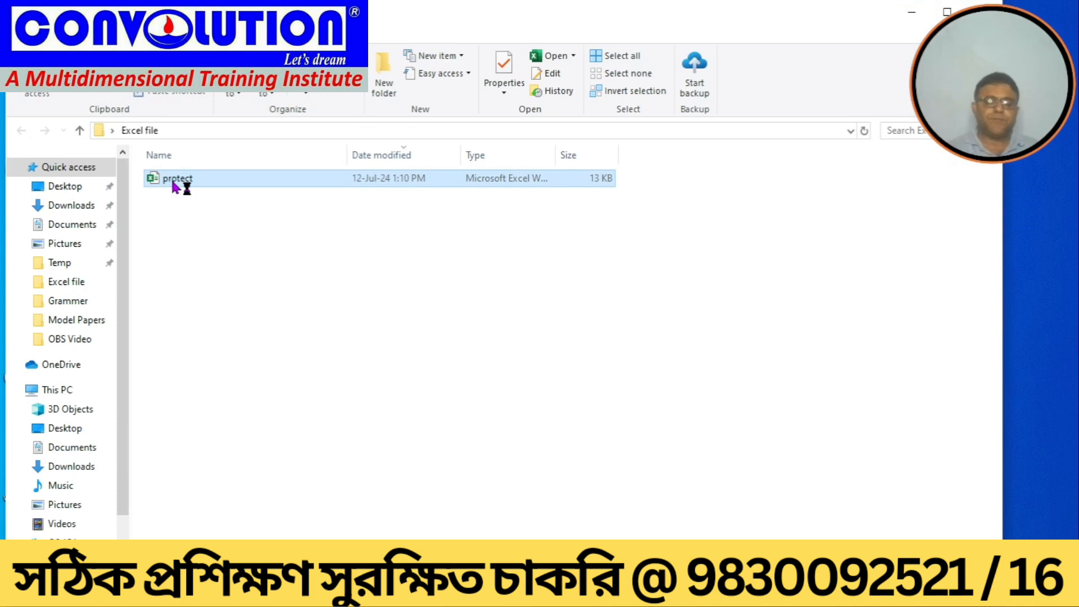
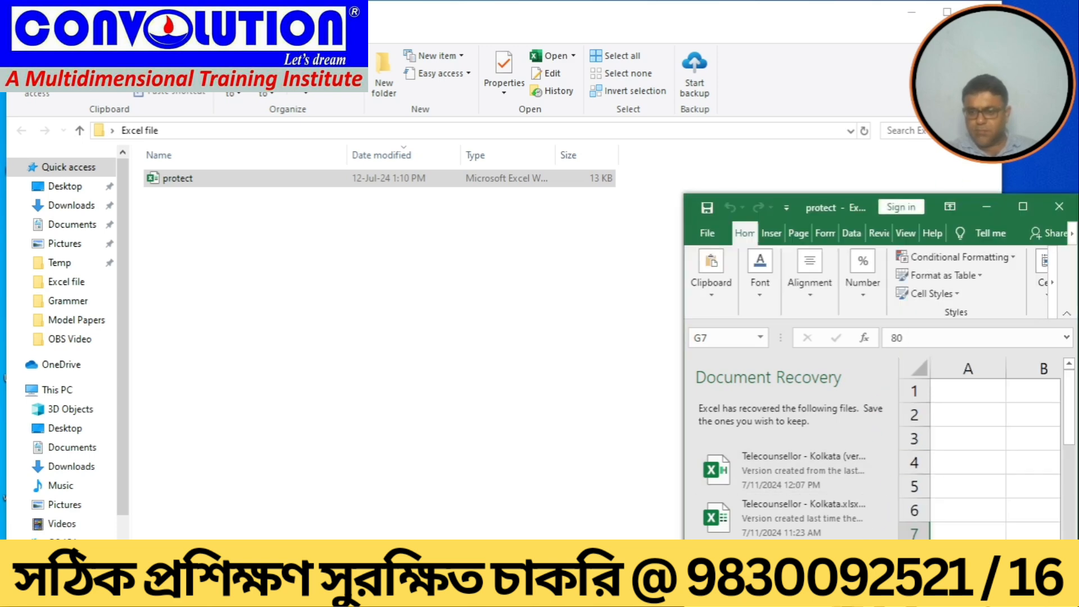
Step: Close the Document Recovery pane, removing the recovered files, and maximize the protect workbook window
{"action": "left_click", "coordinate": [1060, 207]}
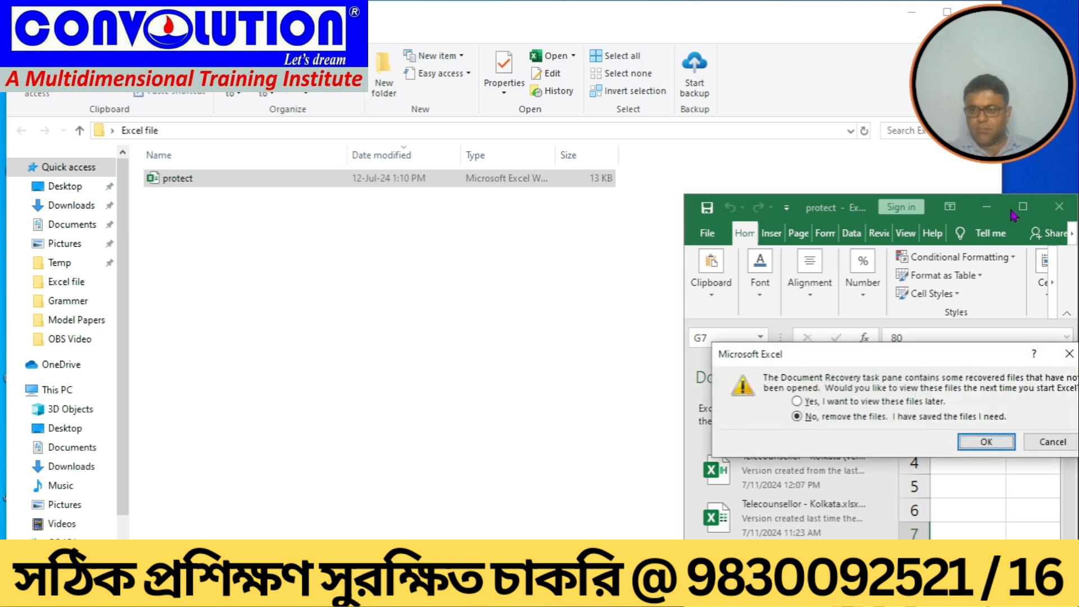
{"action": "left_click", "coordinate": [985, 443]}
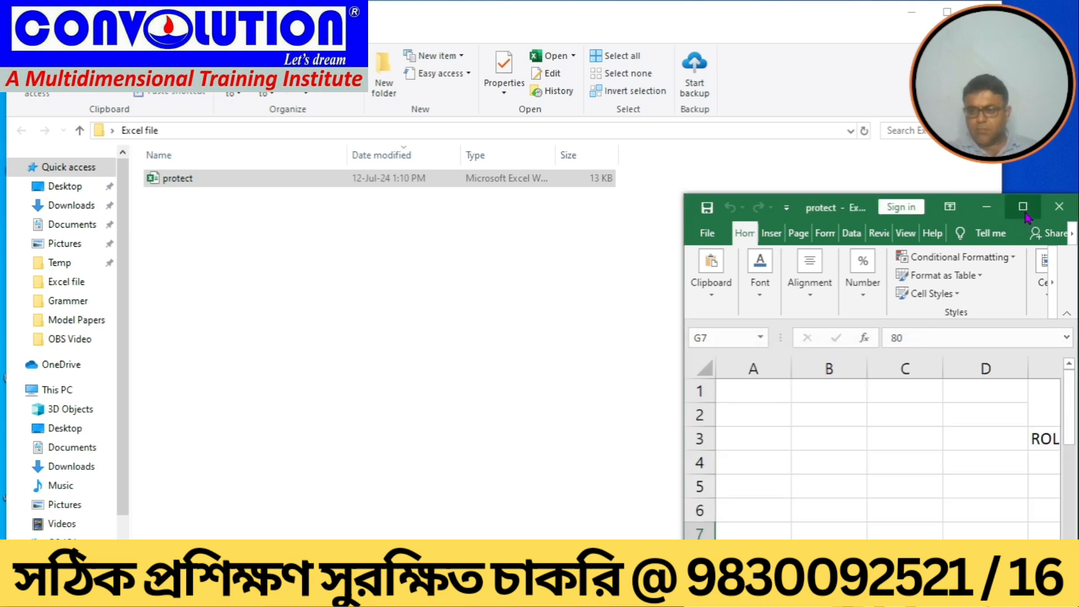
{"action": "left_click", "coordinate": [1023, 207]}
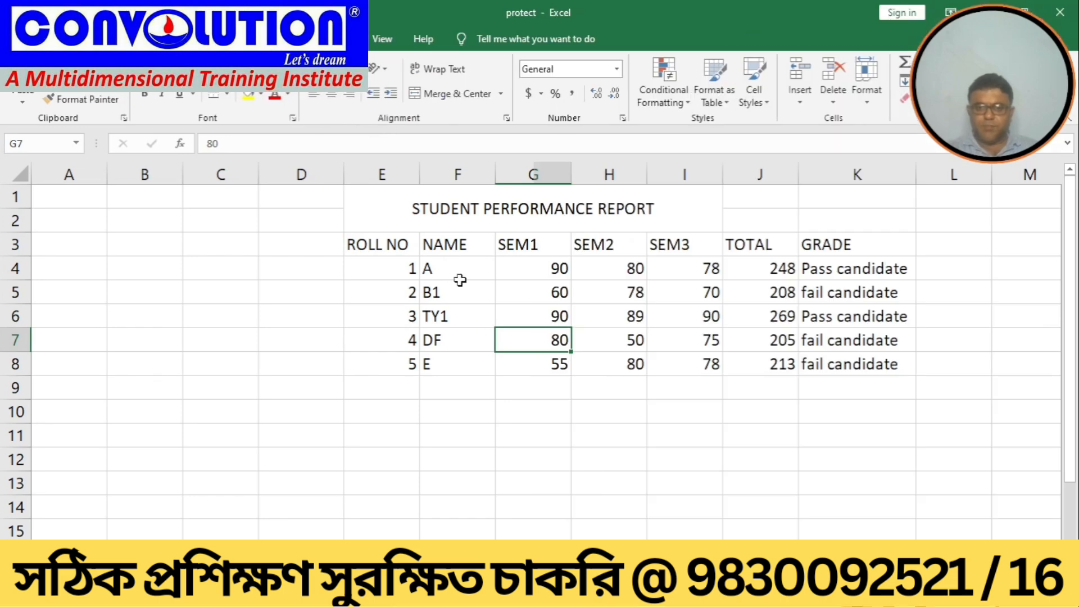
Step: Inspect the score cells in rows 7 and 8 of the report
{"action": "left_click", "coordinate": [535, 476]}
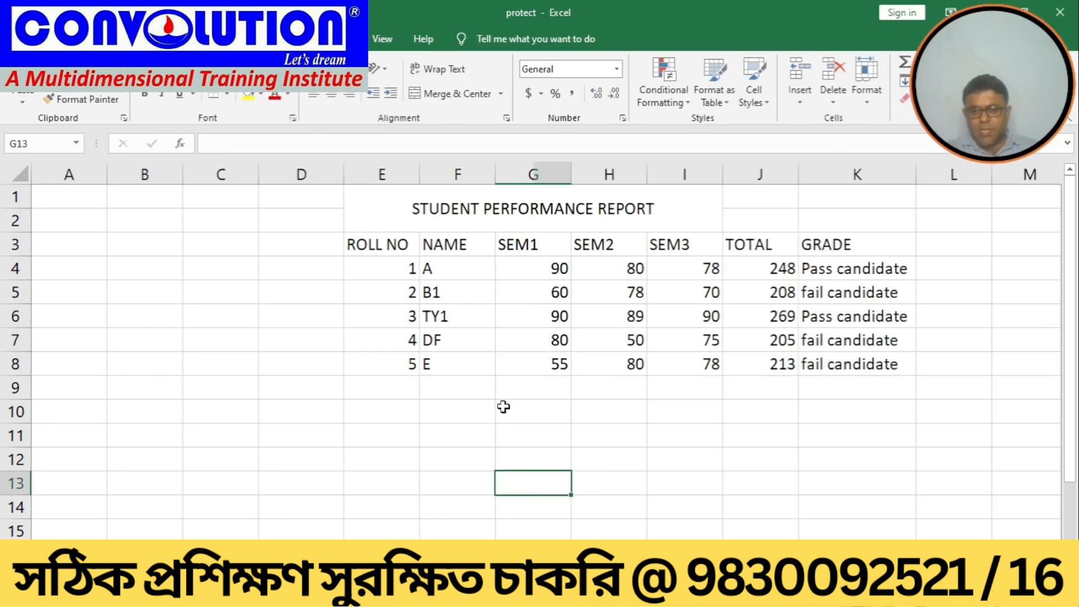
{"action": "left_click", "coordinate": [521, 362]}
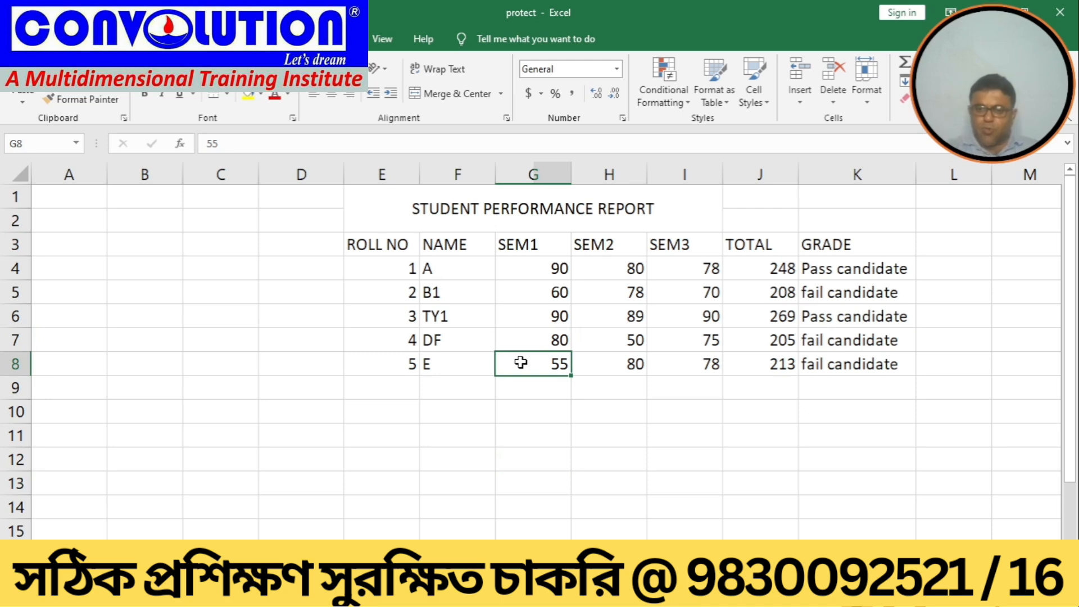
{"action": "left_click", "coordinate": [604, 337]}
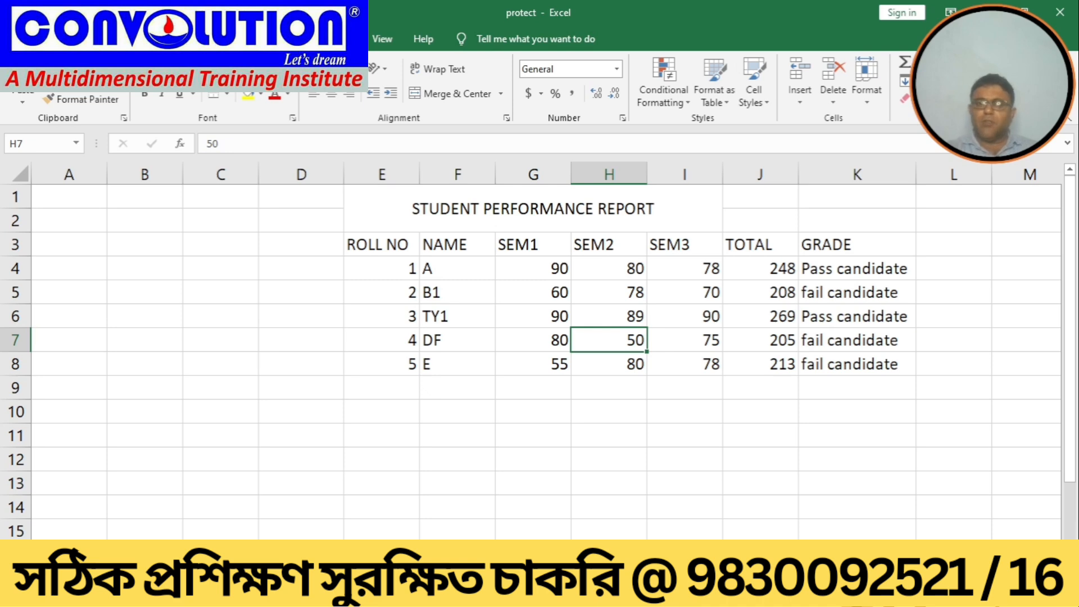
Step: Turn on Track changes while editing with on-screen highlighting for all changes, saving and sharing the workbook
{"action": "left_click", "coordinate": [290, 39]}
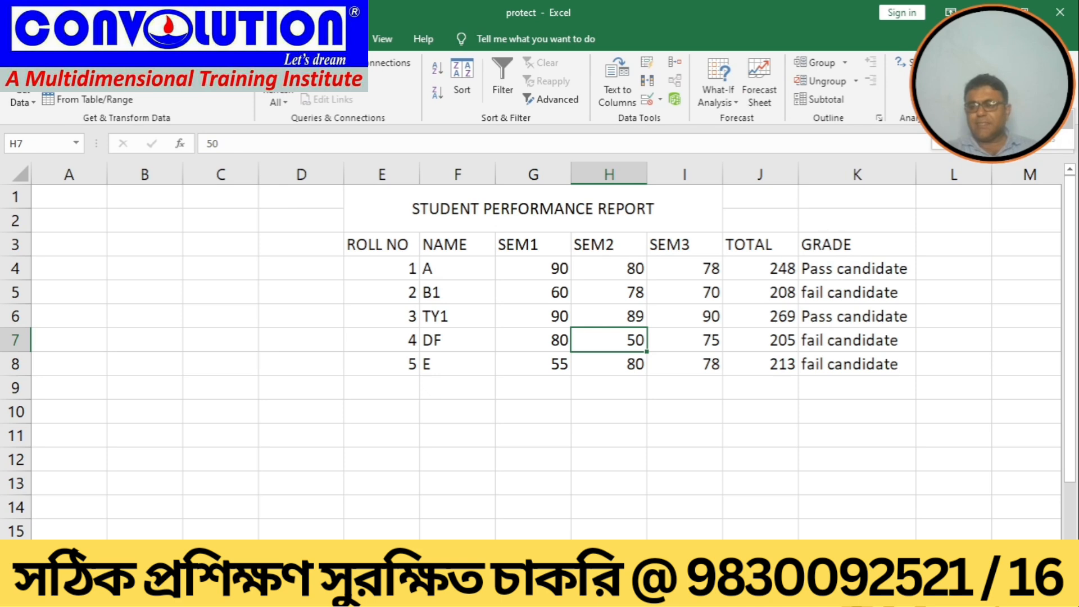
{"action": "left_click", "coordinate": [1003, 120]}
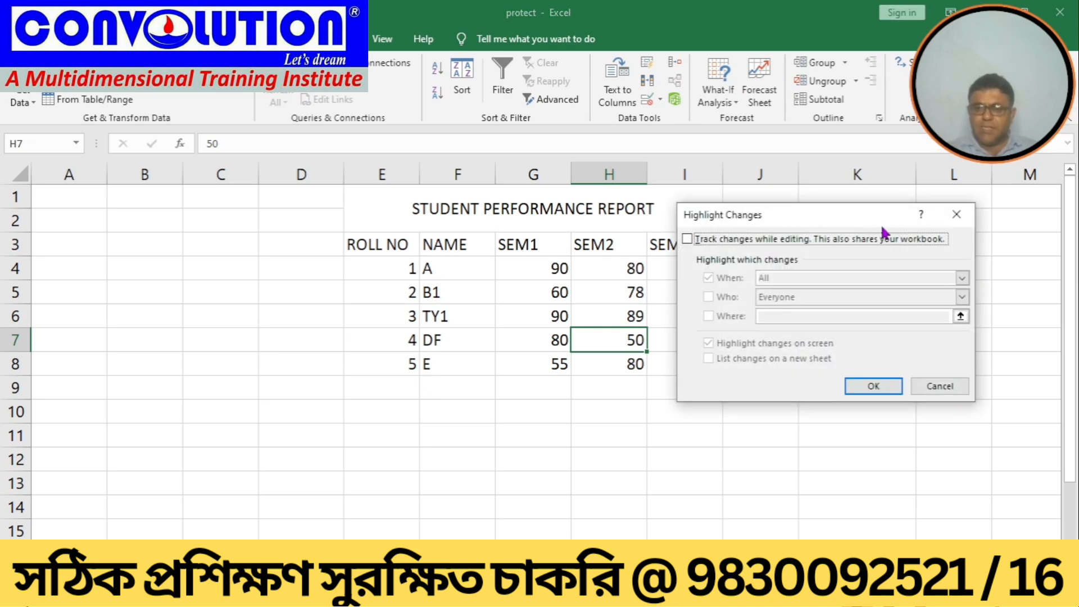
{"action": "left_click", "coordinate": [688, 239]}
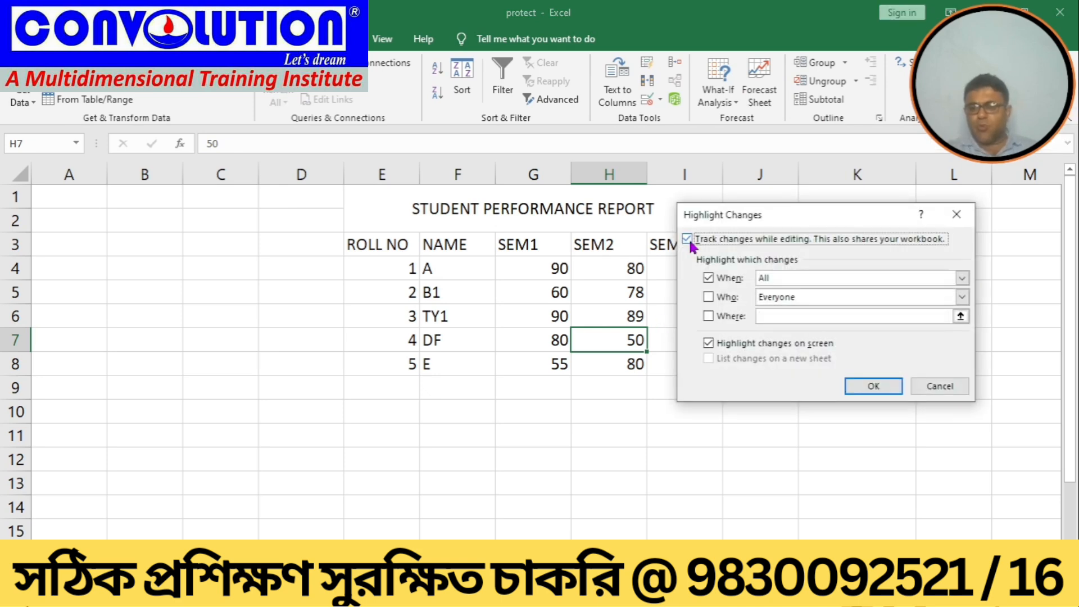
{"action": "left_click", "coordinate": [874, 388]}
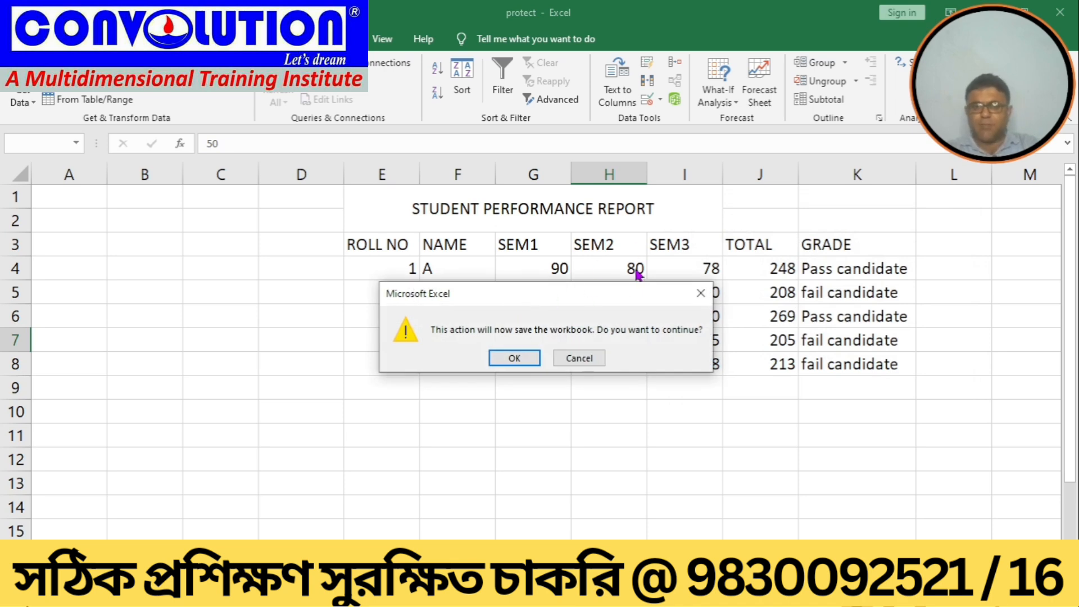
{"action": "left_click", "coordinate": [502, 359]}
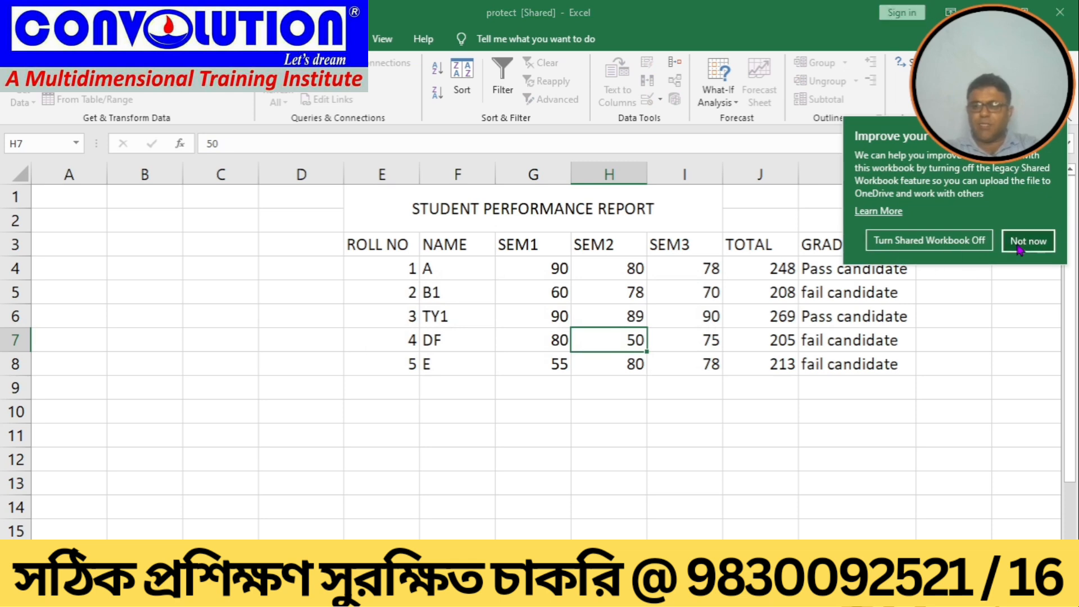
{"action": "left_click", "coordinate": [1034, 239]}
Step: Change SEM1 for roll 5 to 65 and SEM2 for roll 4 to 60, then save the workbook
{"action": "left_click", "coordinate": [532, 365]}
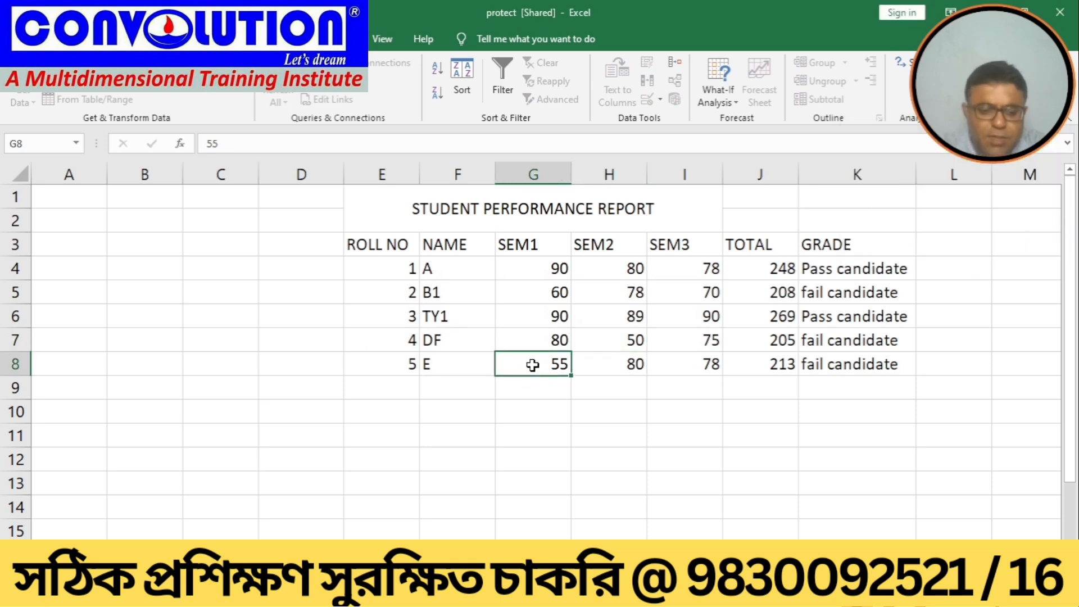
{"action": "type", "text": "65"}
{"action": "key", "text": "Tab"}
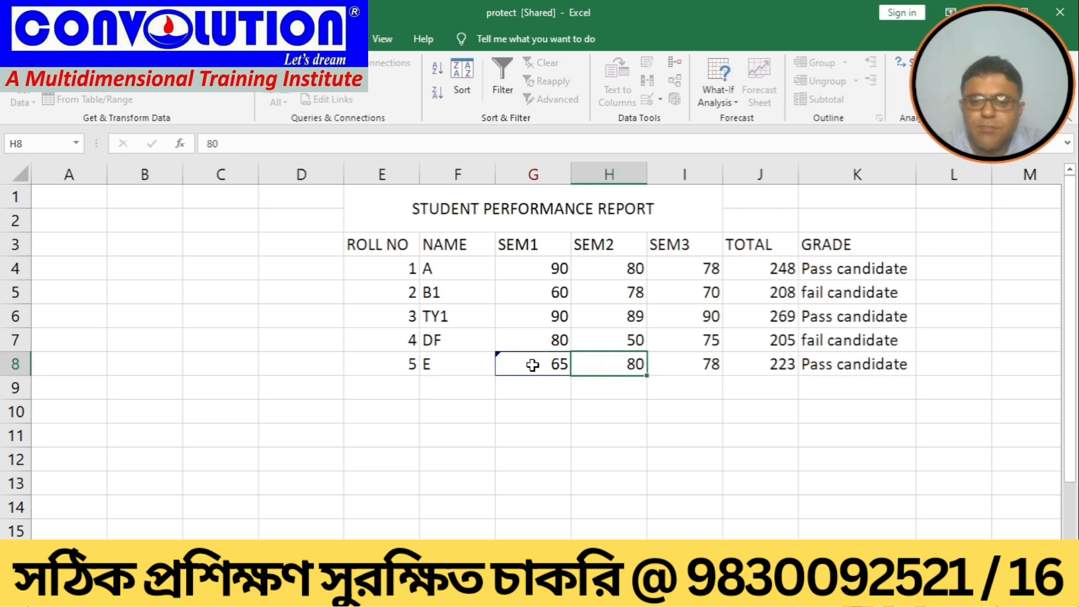
{"action": "left_click", "coordinate": [635, 338]}
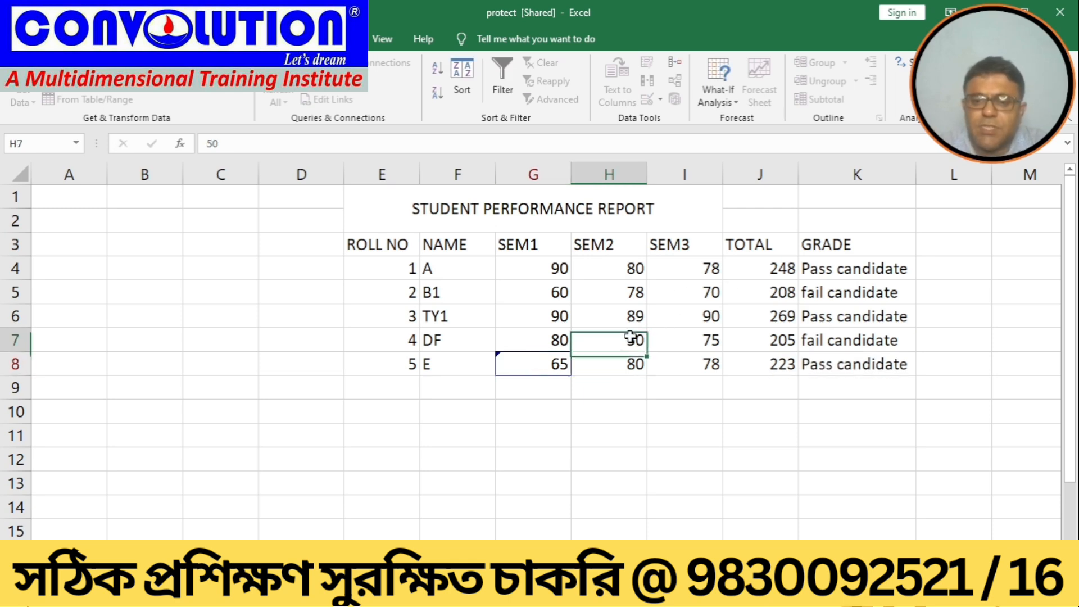
{"action": "type", "text": "60"}
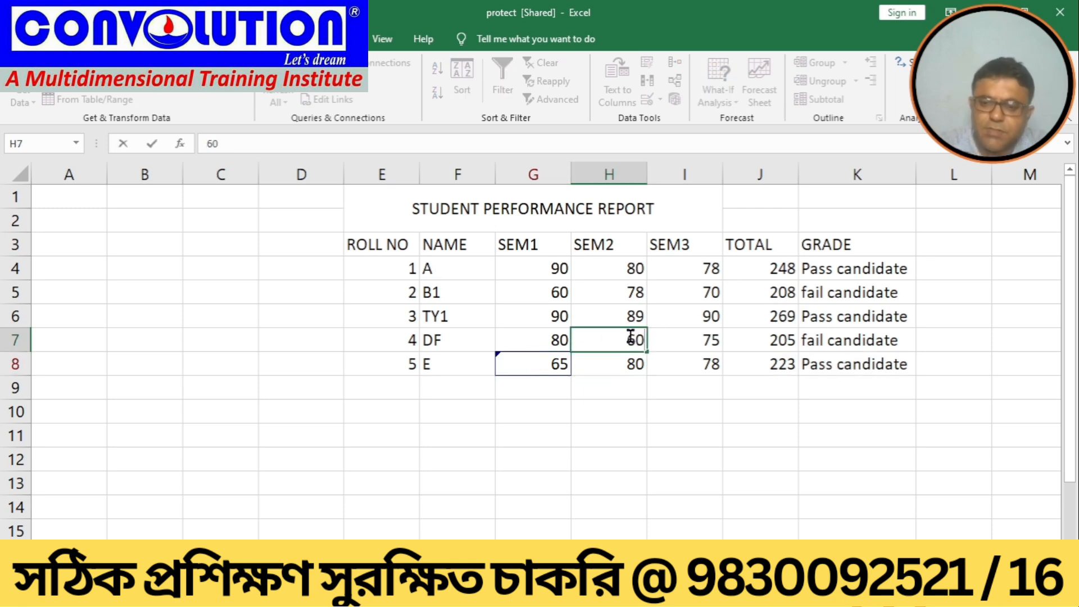
{"action": "key", "text": "Return"}
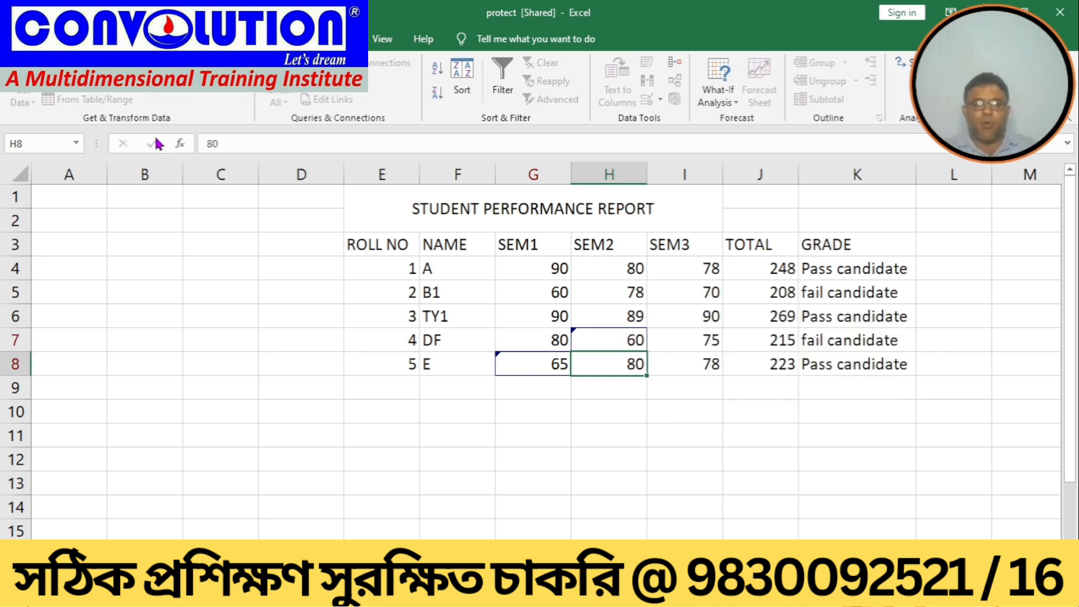
{"action": "left_click", "coordinate": [16, 39]}
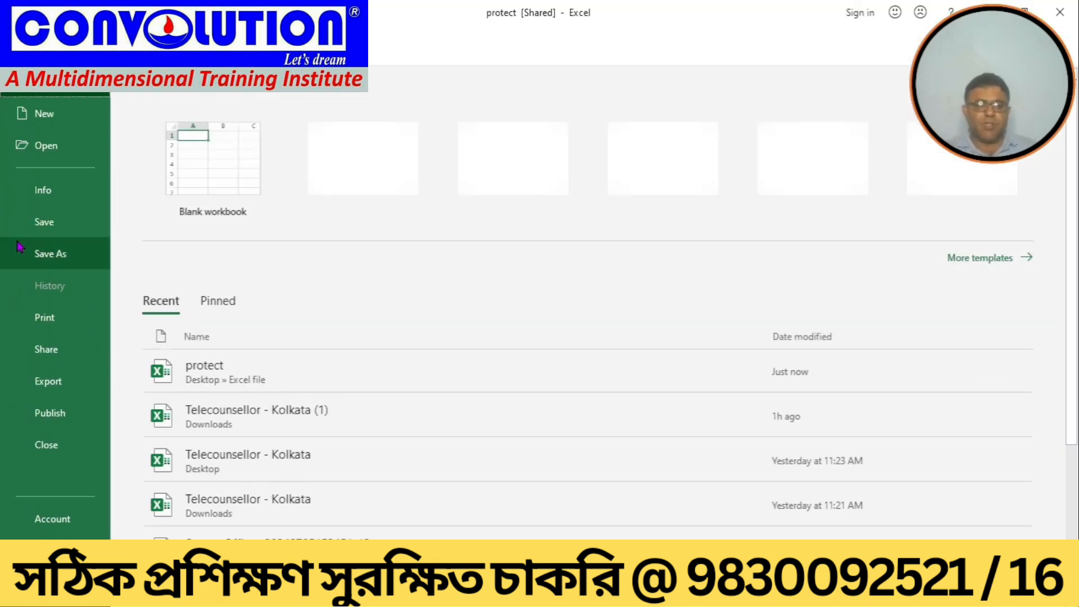
{"action": "left_click", "coordinate": [40, 220]}
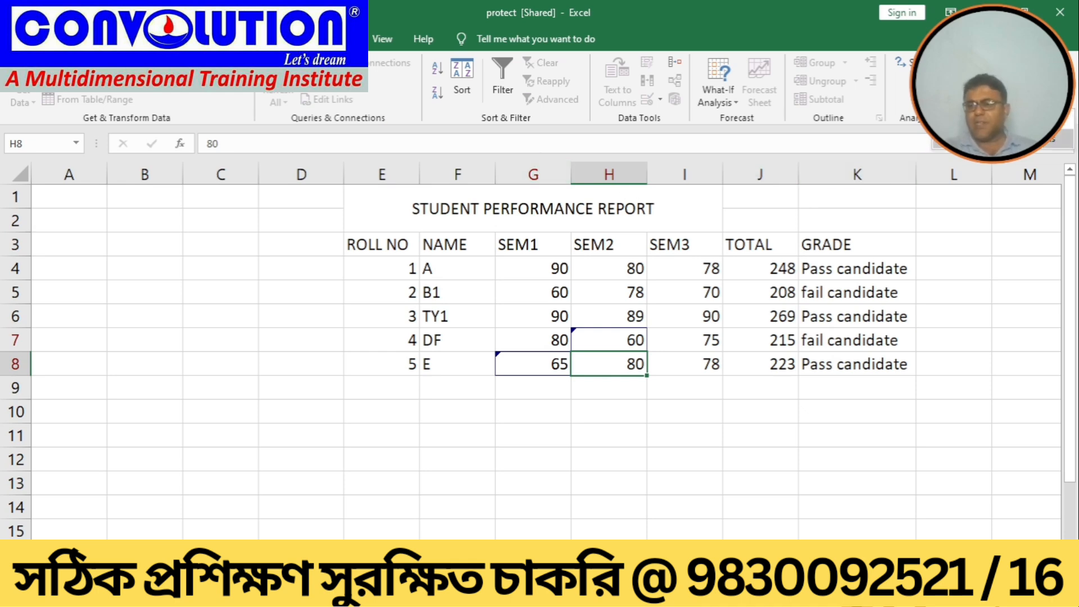
Step: Review the not-yet-reviewed changes, accepting the G8 change and rejecting the H7 change
{"action": "left_click", "coordinate": [1003, 139]}
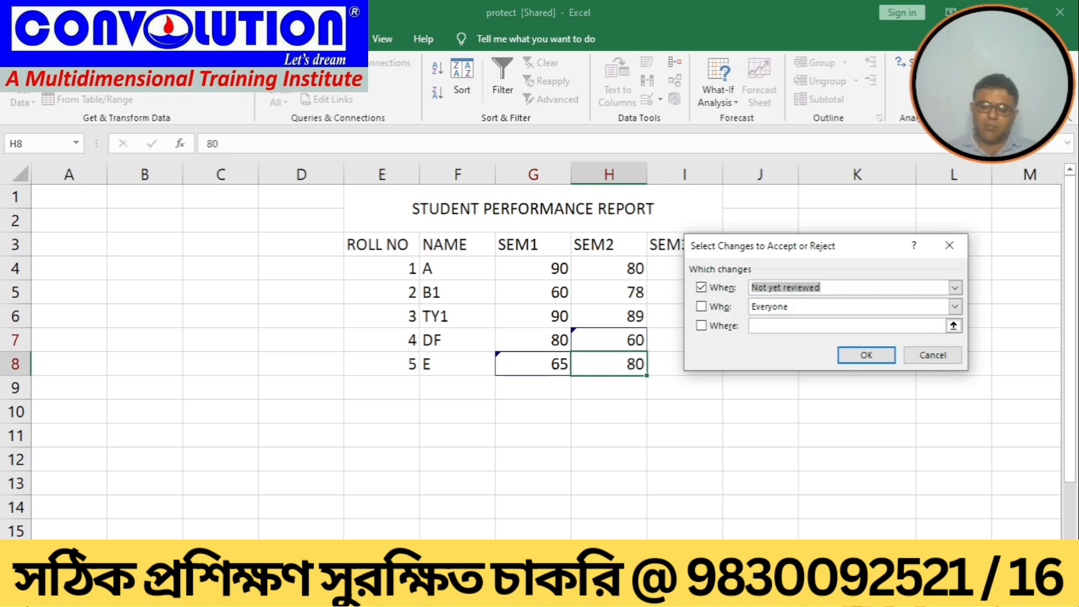
{"action": "left_click", "coordinate": [859, 359]}
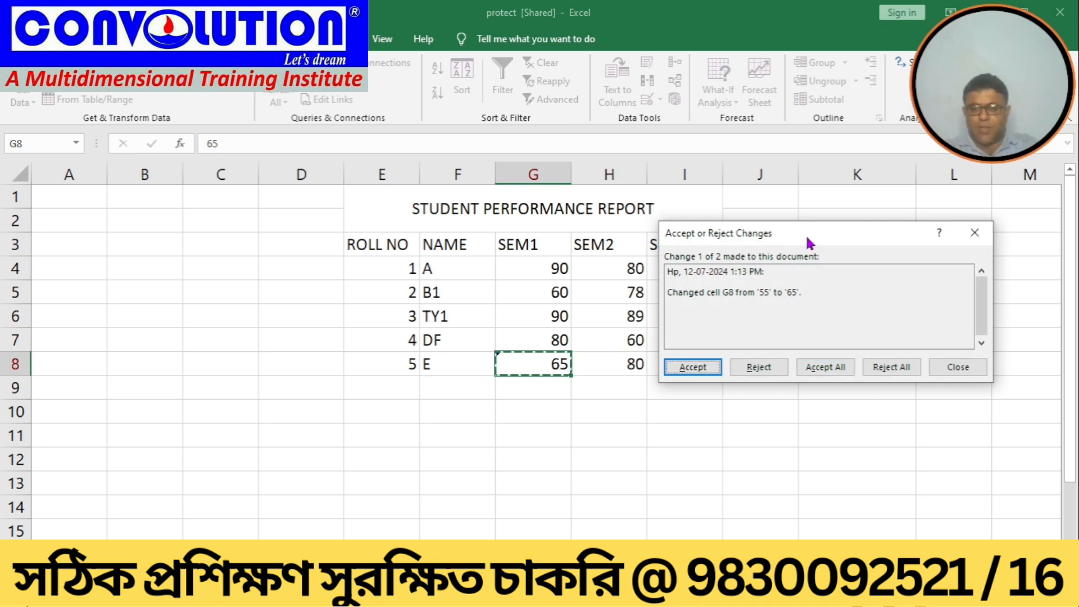
{"action": "left_click_drag", "start_coordinate": [807, 239], "coordinate": [895, 231]}
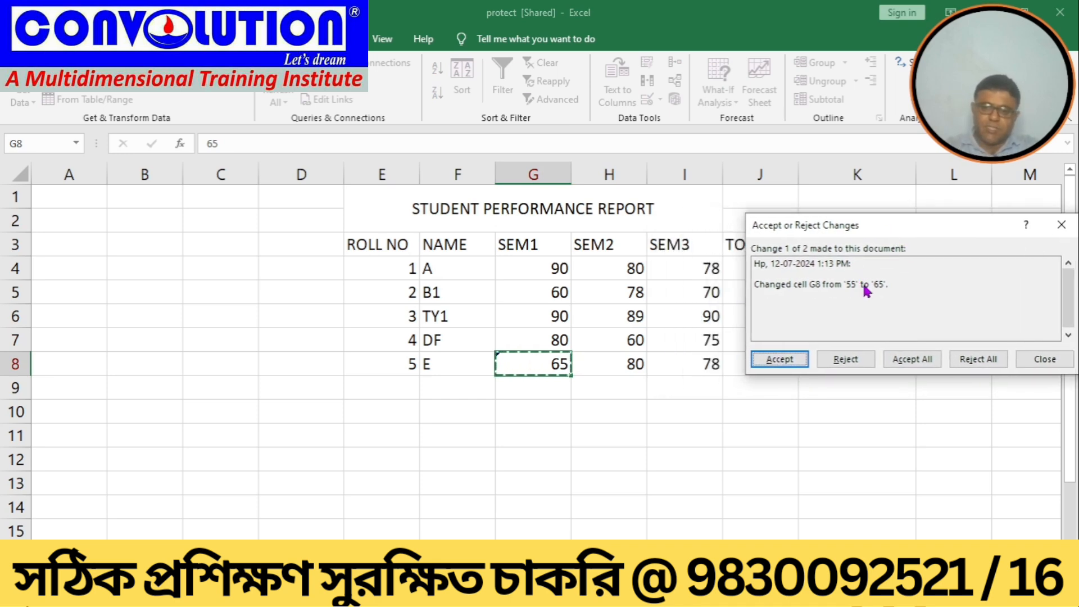
{"action": "left_click", "coordinate": [778, 359]}
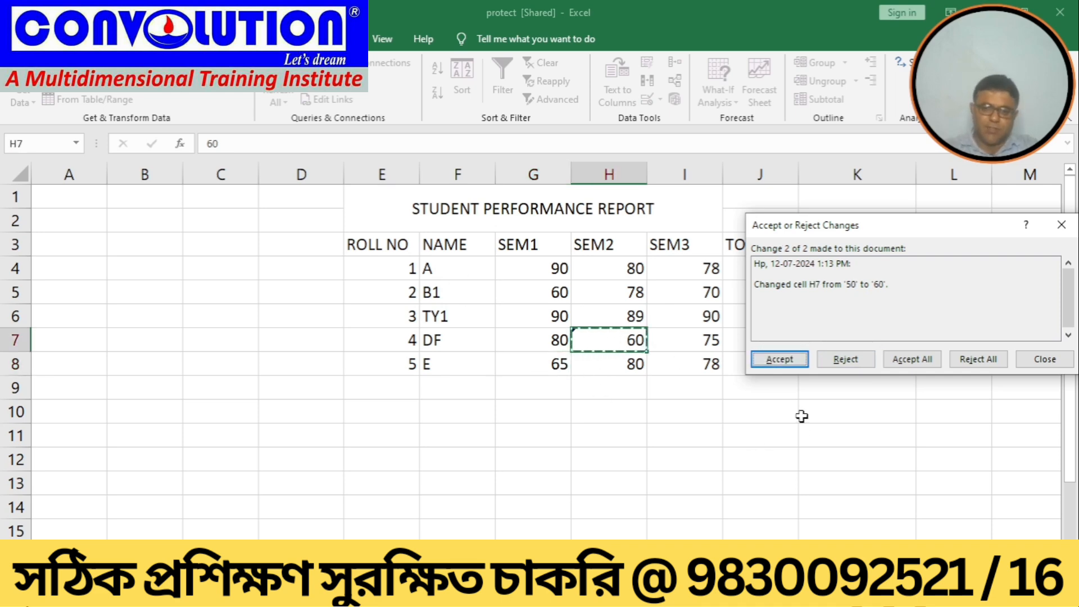
{"action": "left_click", "coordinate": [836, 361]}
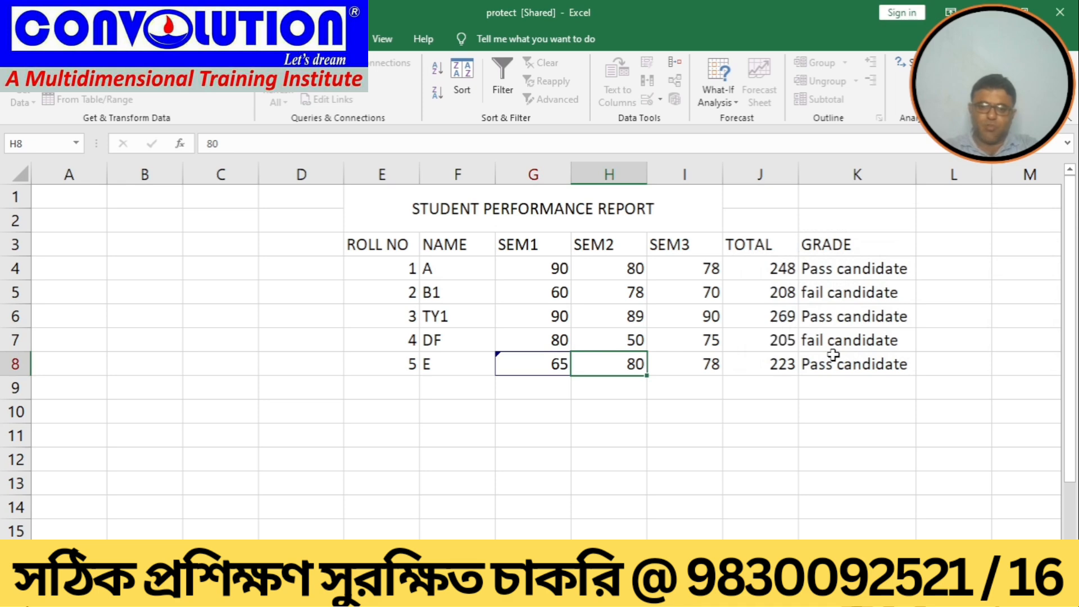
{"action": "left_click", "coordinate": [484, 466]}
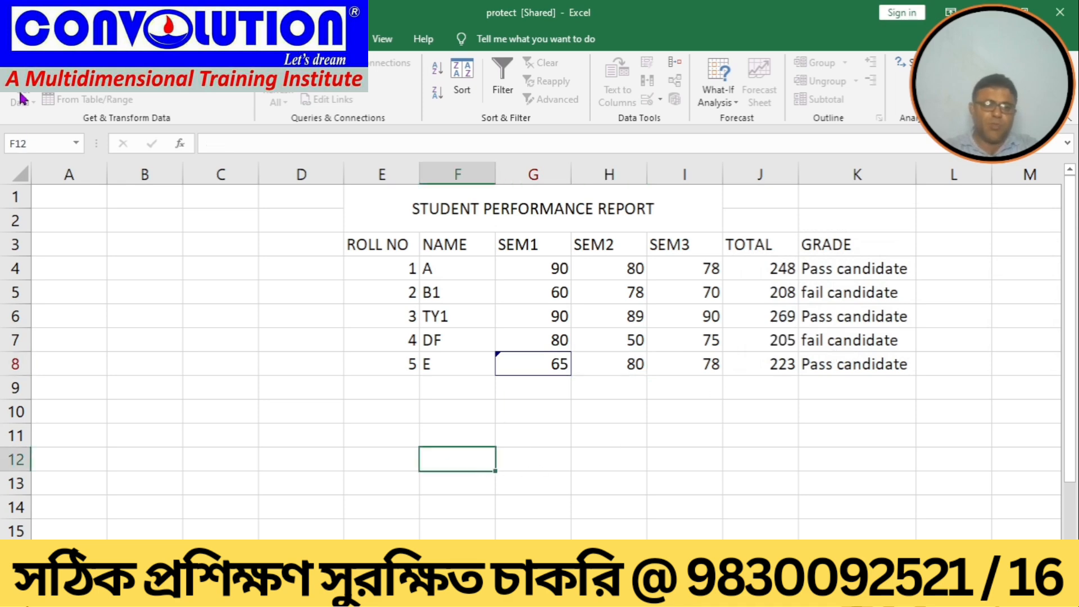
Step: Save the workbook, switch off Track changes while editing, and save it again
{"action": "left_click", "coordinate": [14, 38]}
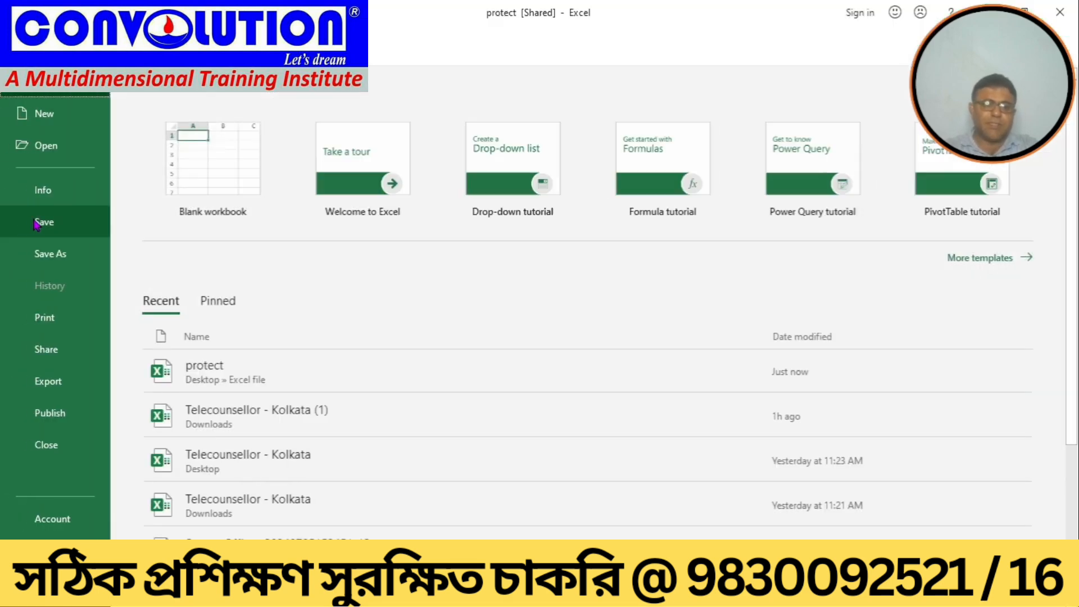
{"action": "left_click", "coordinate": [33, 219]}
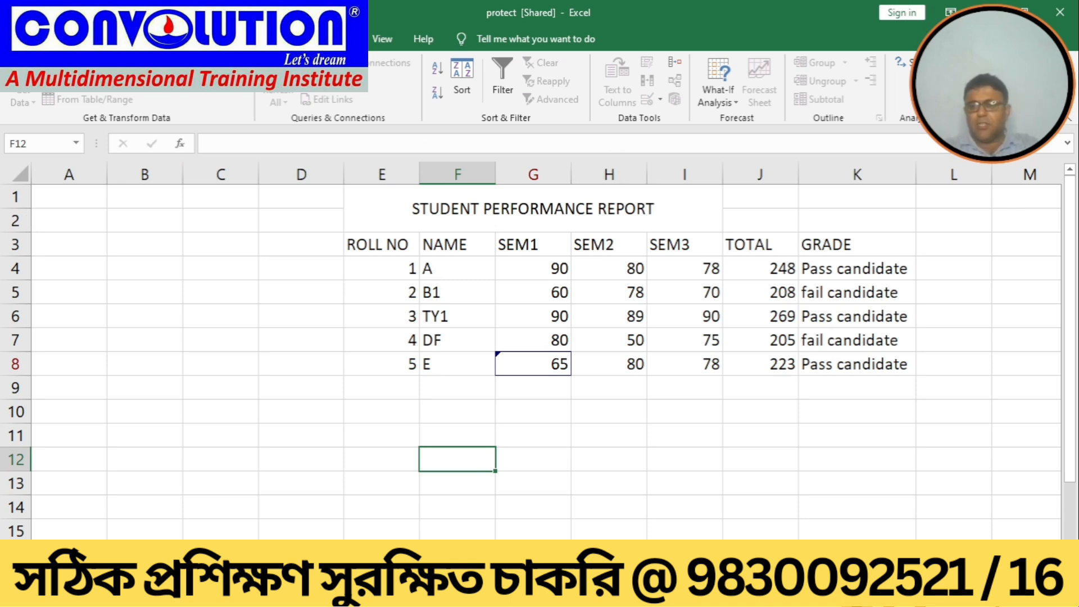
{"action": "left_click", "coordinate": [1004, 119]}
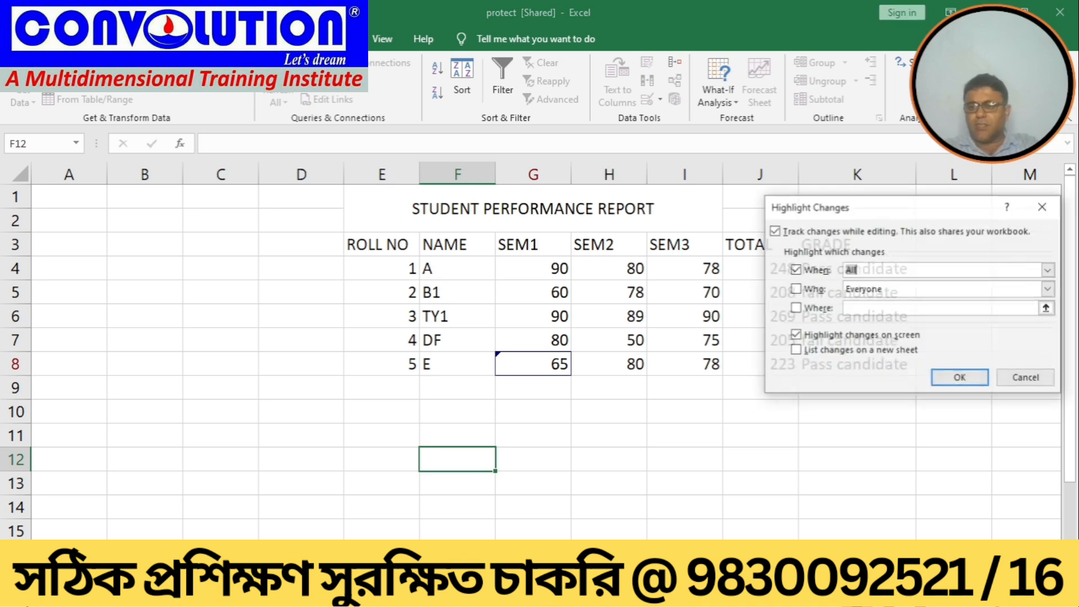
{"action": "left_click", "coordinate": [775, 231]}
{"action": "left_click", "coordinate": [776, 232]}
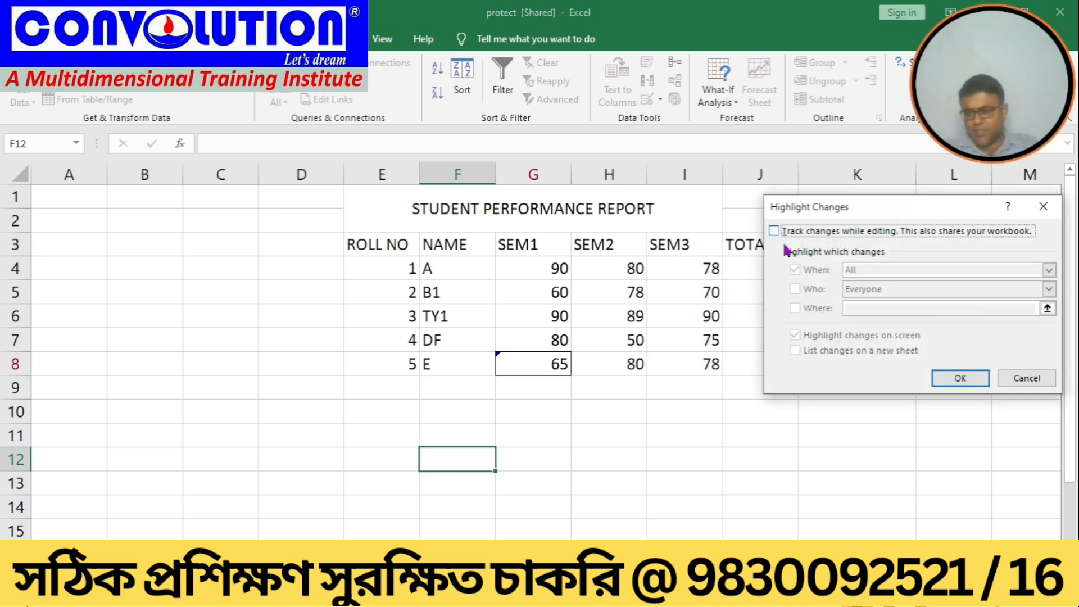
{"action": "left_click", "coordinate": [941, 382]}
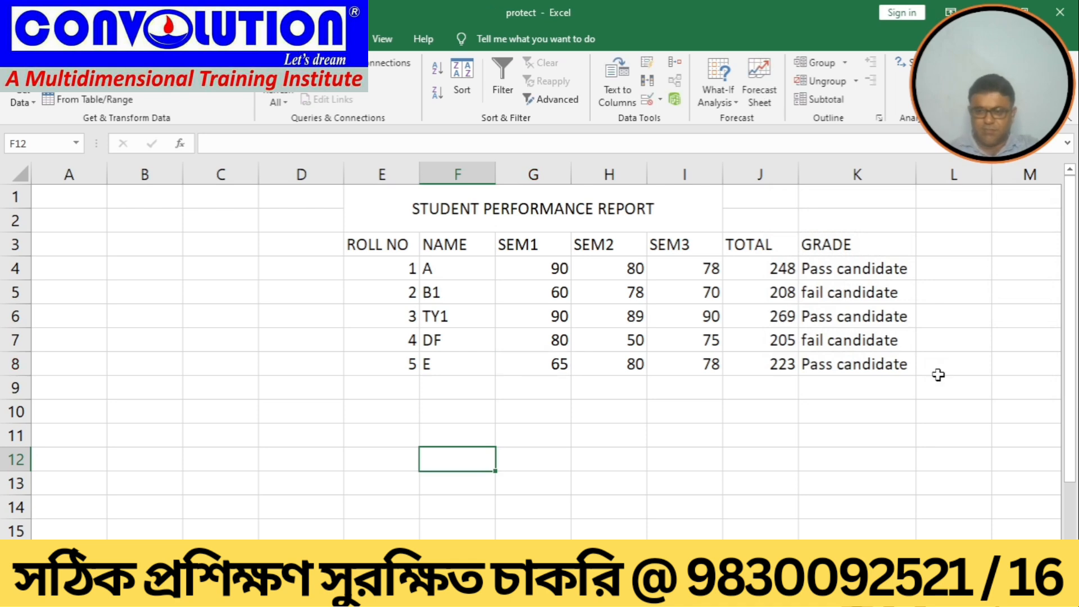
{"action": "left_click", "coordinate": [17, 39]}
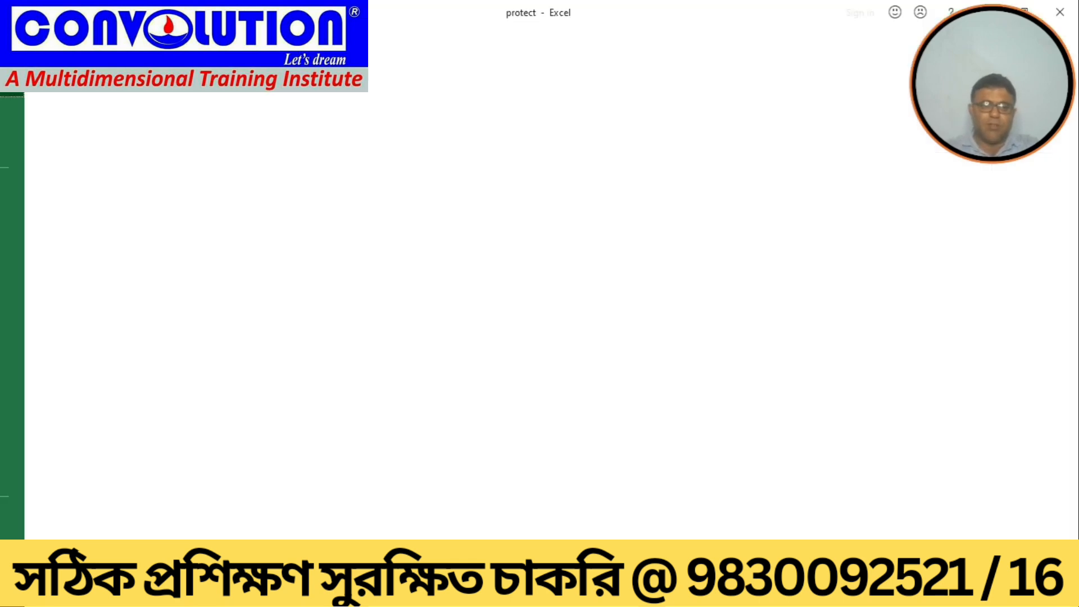
{"action": "left_click", "coordinate": [54, 224]}
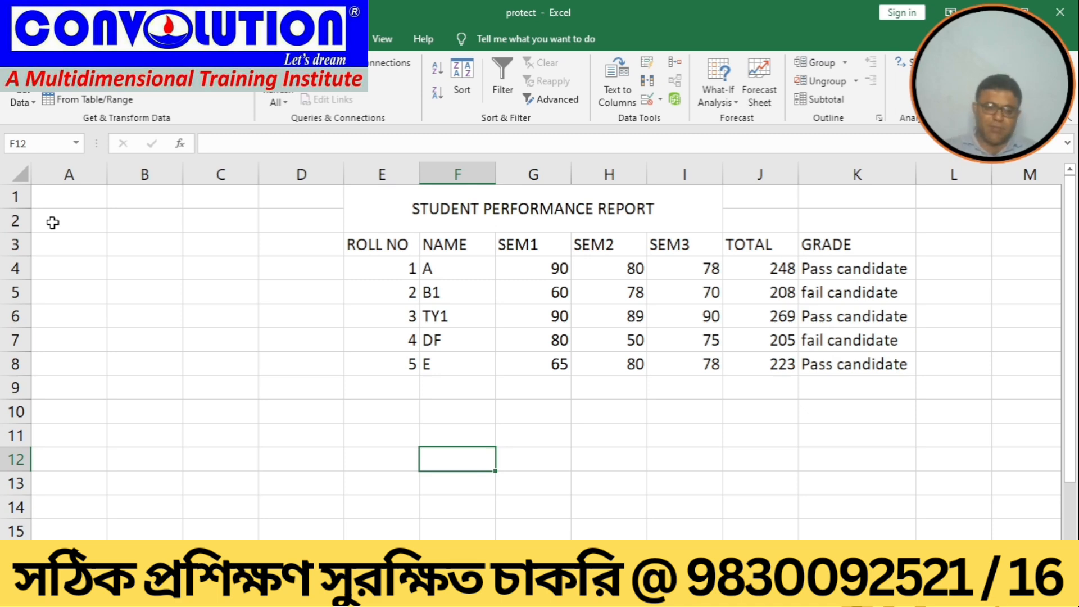
Step: Open the ribbon customization options and inspect the custom group inside the View tab
{"action": "left_click", "coordinate": [17, 39]}
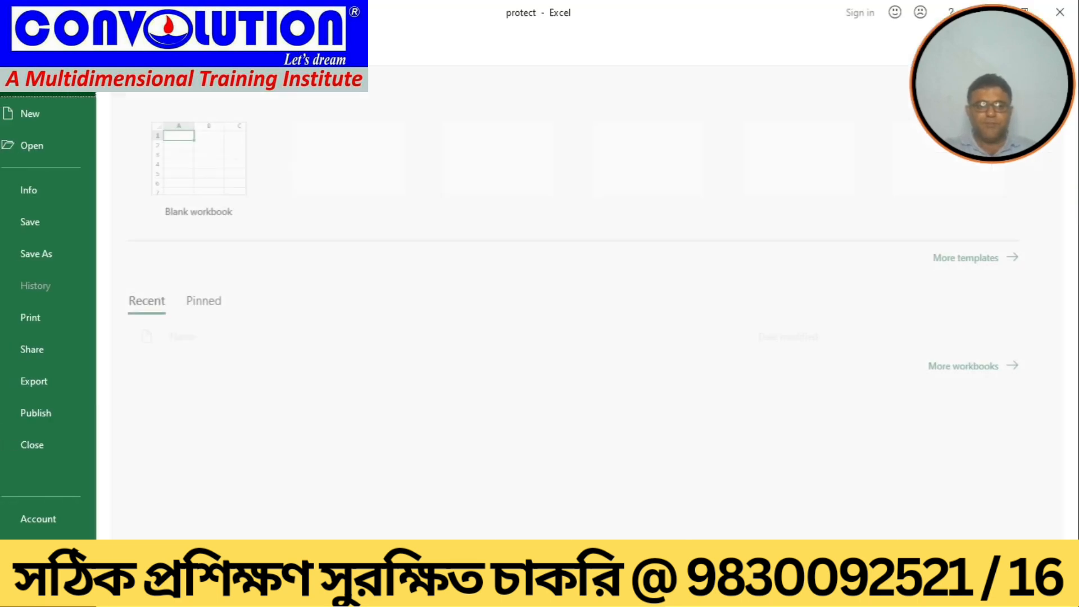
{"action": "left_click", "coordinate": [52, 551]}
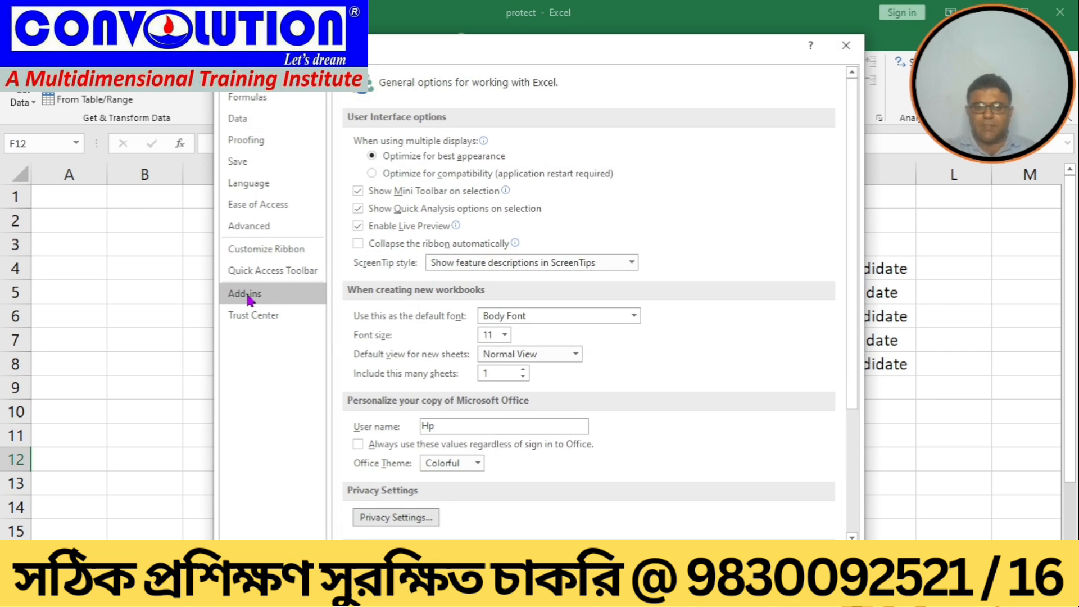
{"action": "left_click", "coordinate": [255, 253]}
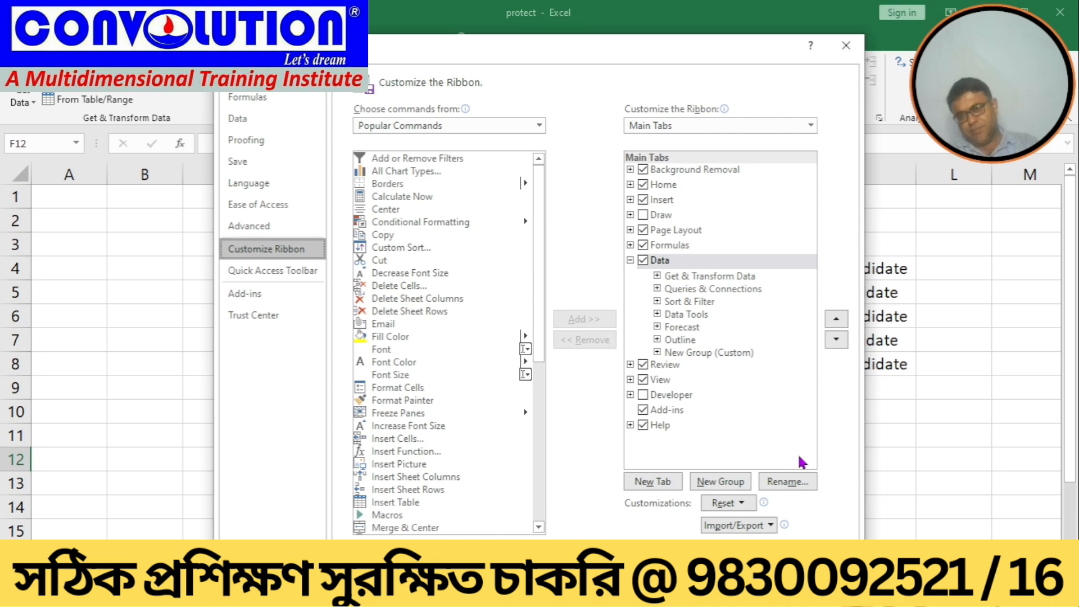
{"action": "left_click", "coordinate": [630, 380]}
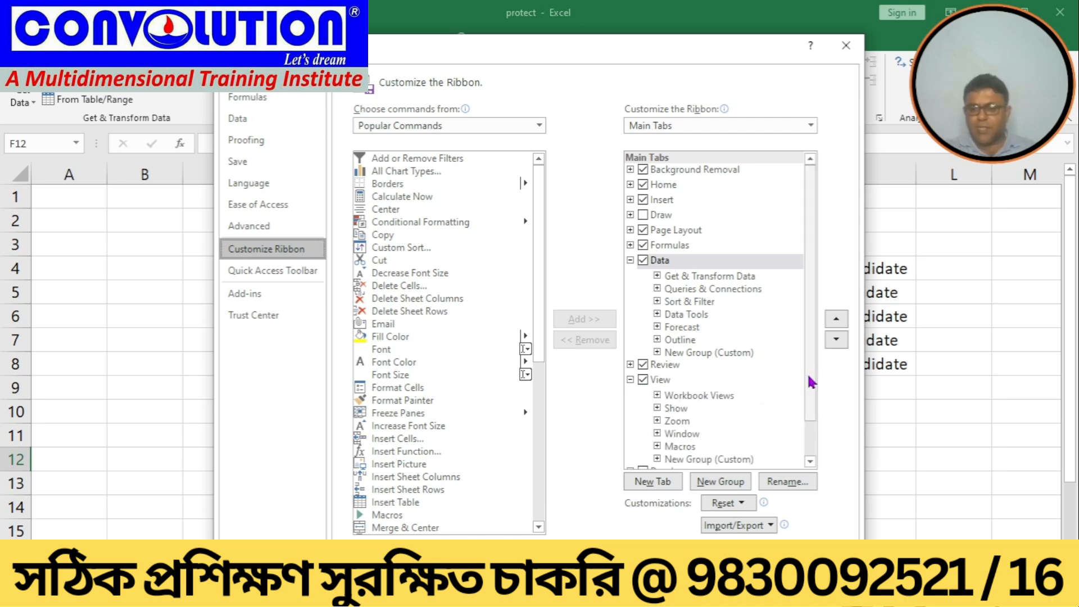
{"action": "scroll", "coordinate": [806, 368], "scroll_direction": "down", "scroll_amount": 1}
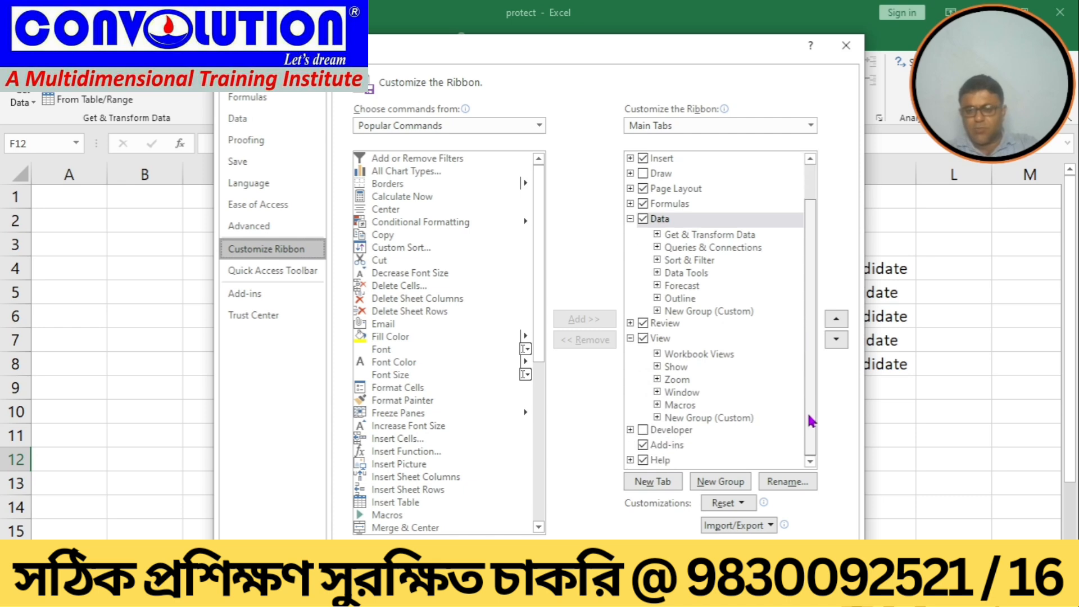
{"action": "left_click", "coordinate": [657, 417]}
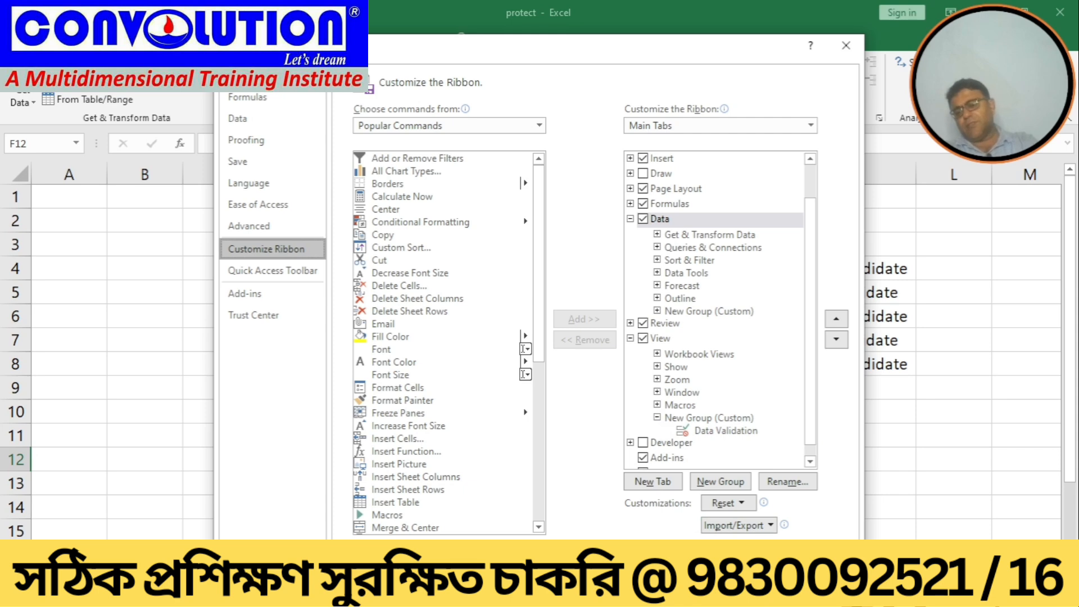
{"action": "left_click", "coordinate": [821, 566]}
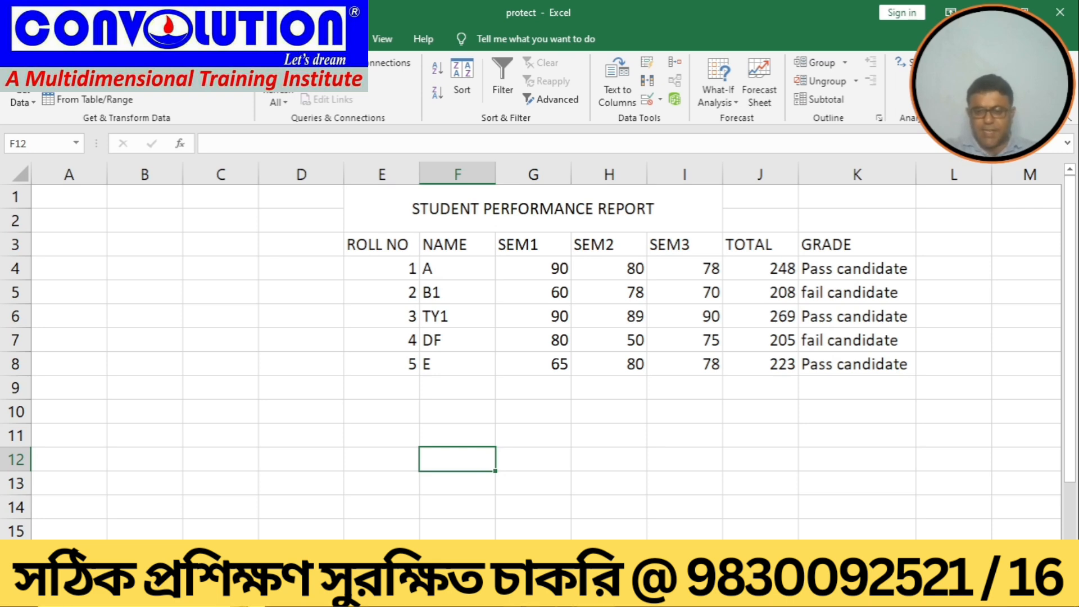
Step: Switch to the Word syllabus, highlight the track change item, and return to Excel
{"action": "left_click", "coordinate": [519, 595]}
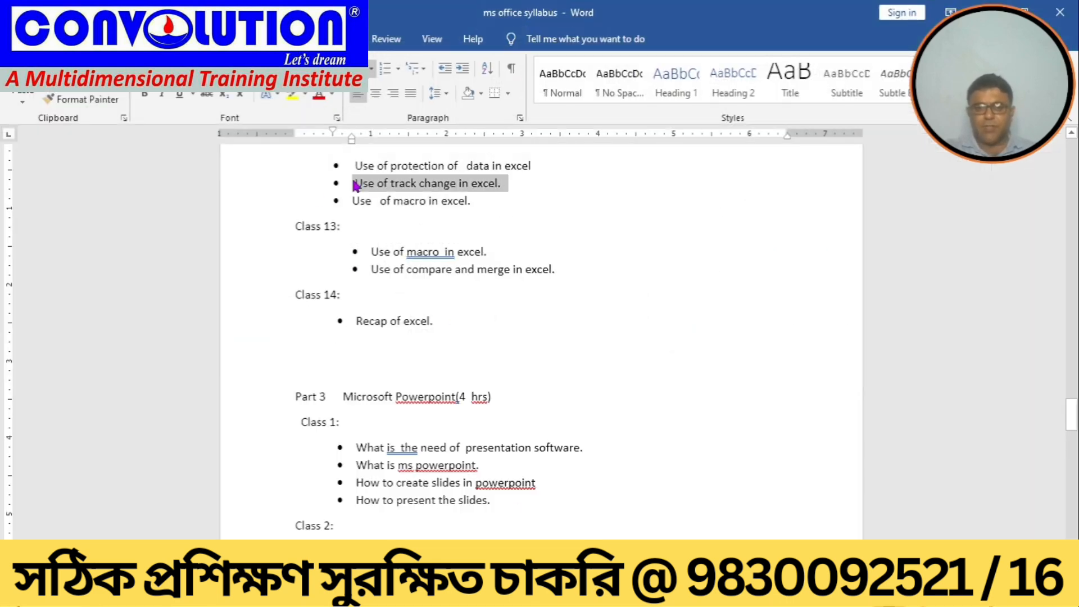
{"action": "left_click", "coordinate": [504, 200]}
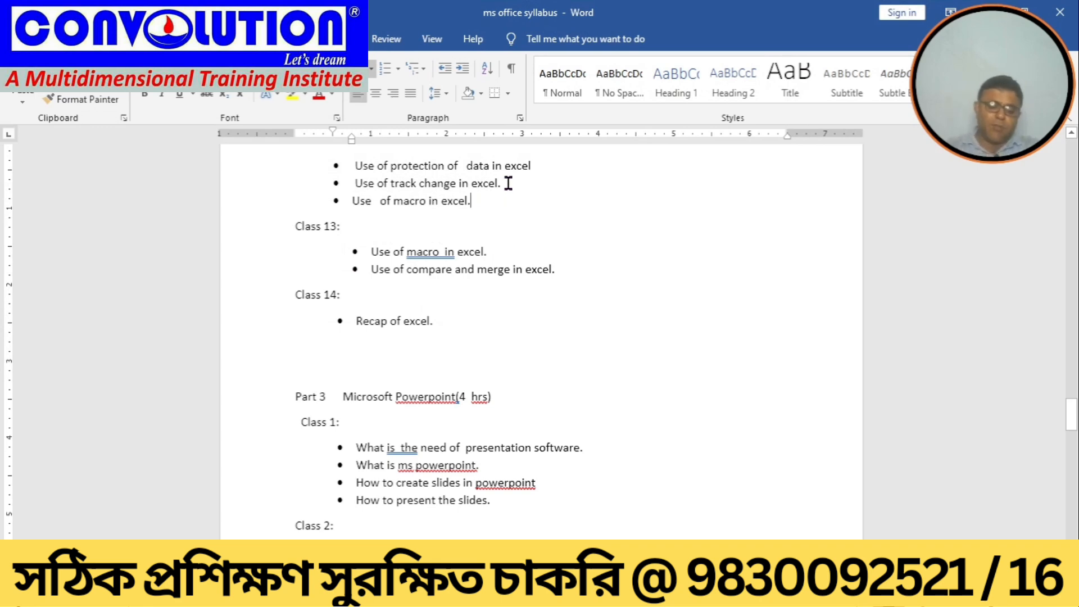
{"action": "left_click_drag", "start_coordinate": [508, 184], "coordinate": [325, 188]}
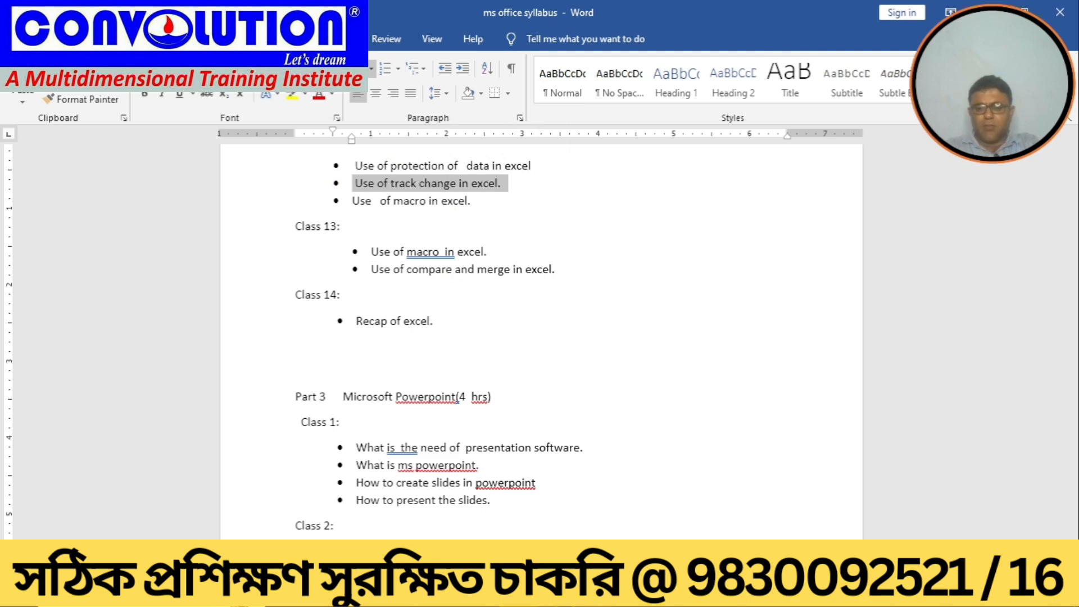
{"action": "key", "text": "alt+Tab"}
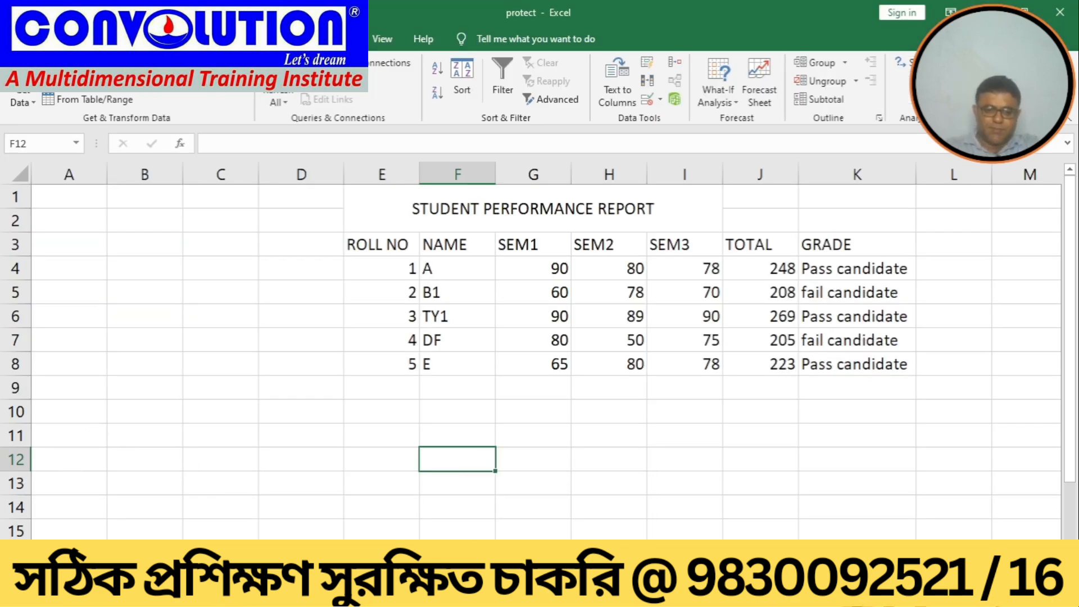
Step: On the next blank worksheet, select D7 and open the Record Macro dialog
{"action": "key", "text": "ctrl+Page_Down"}
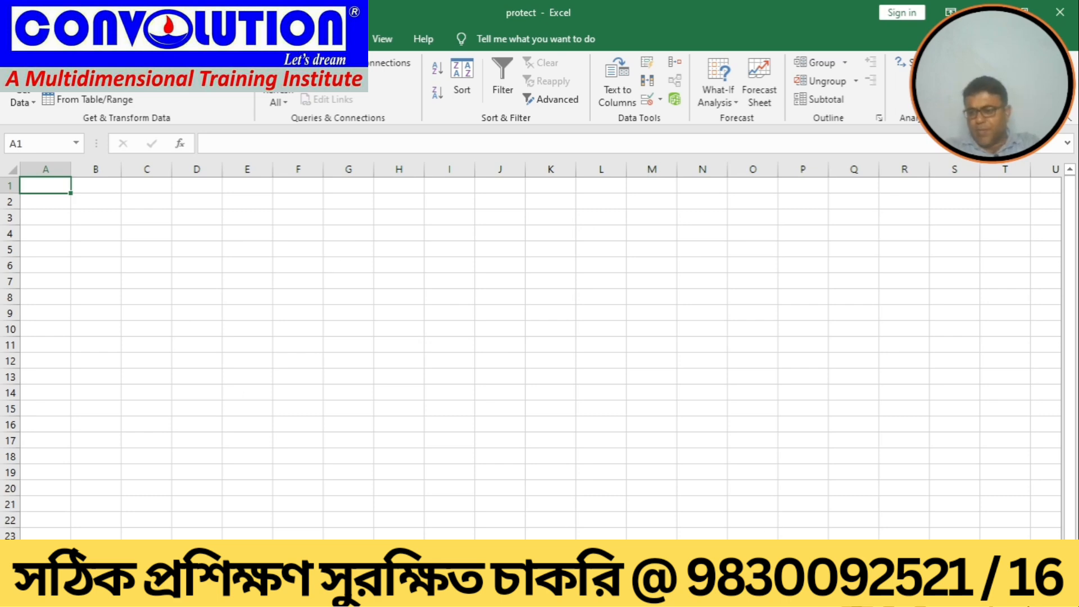
{"action": "scroll", "coordinate": [530, 350], "scroll_direction": "up", "scroll_amount": 4}
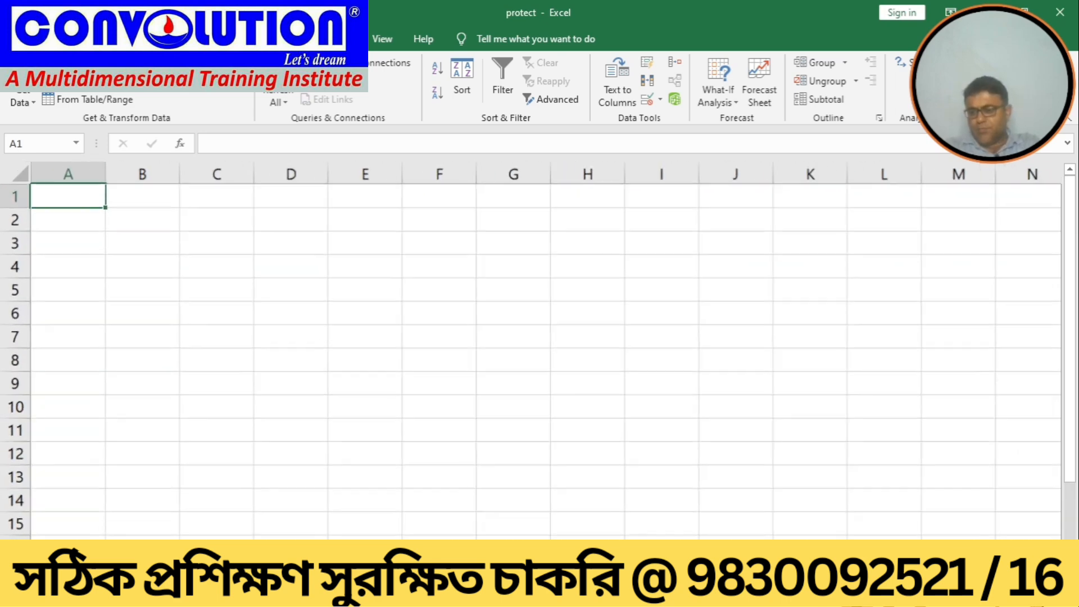
{"action": "scroll", "coordinate": [531, 351], "scroll_direction": "up", "scroll_amount": 1}
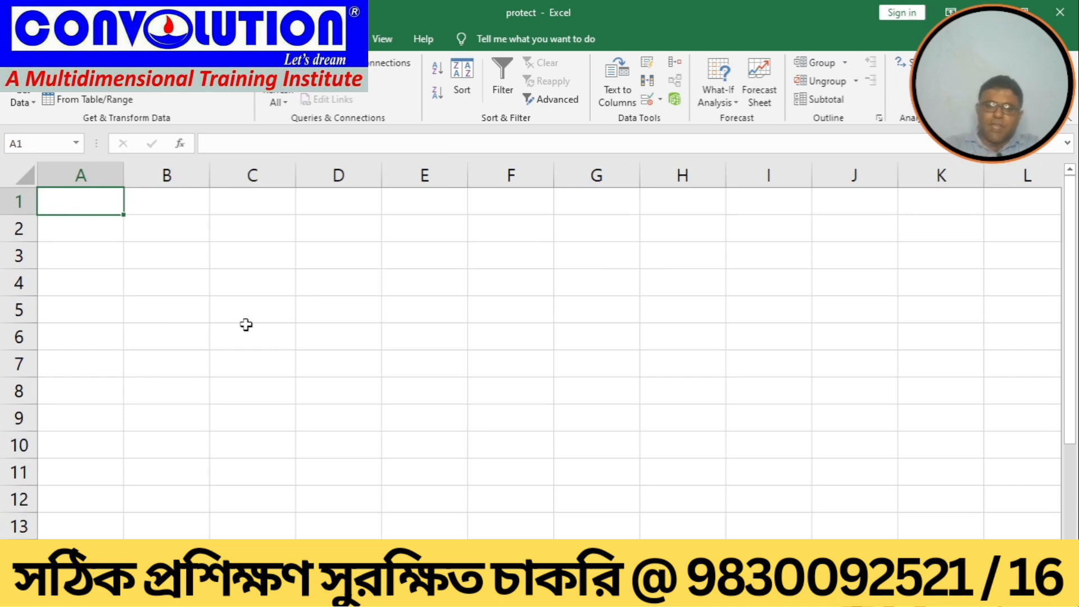
{"action": "left_click", "coordinate": [331, 203]}
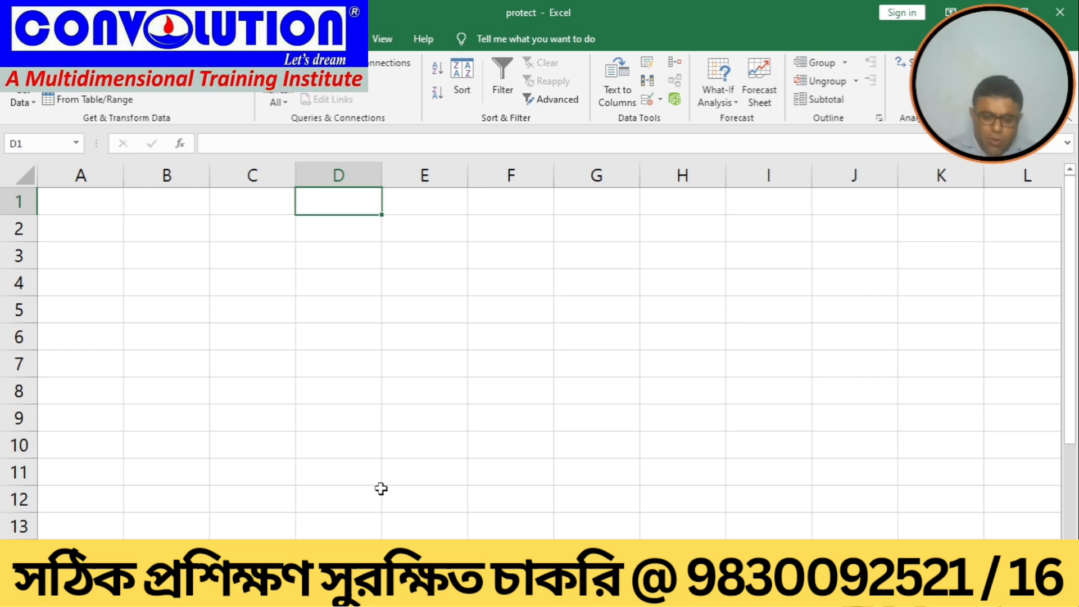
{"action": "left_click", "coordinate": [378, 359]}
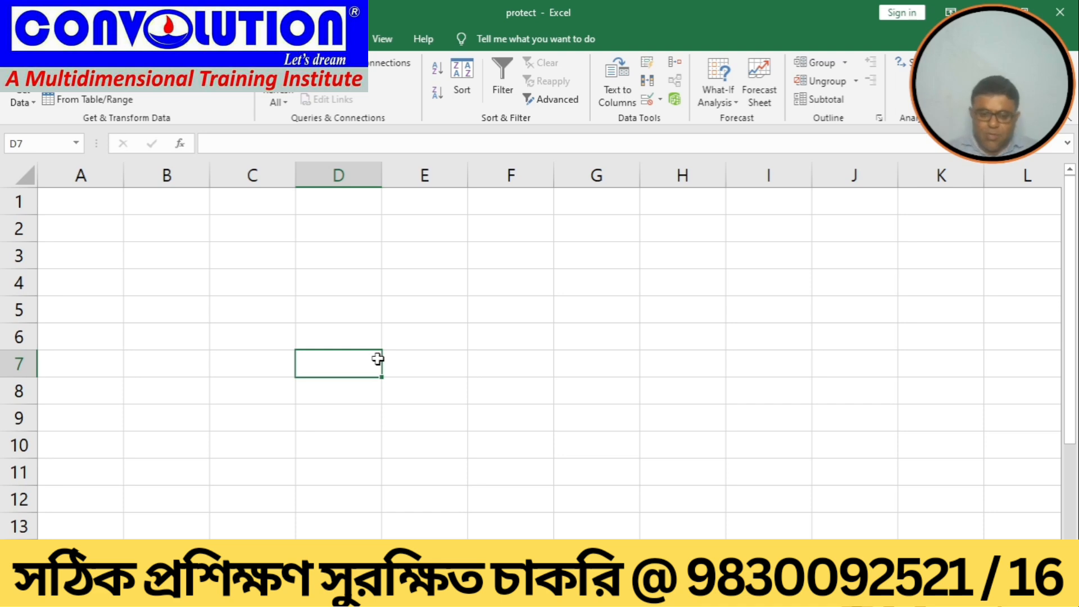
{"action": "left_click", "coordinate": [385, 43]}
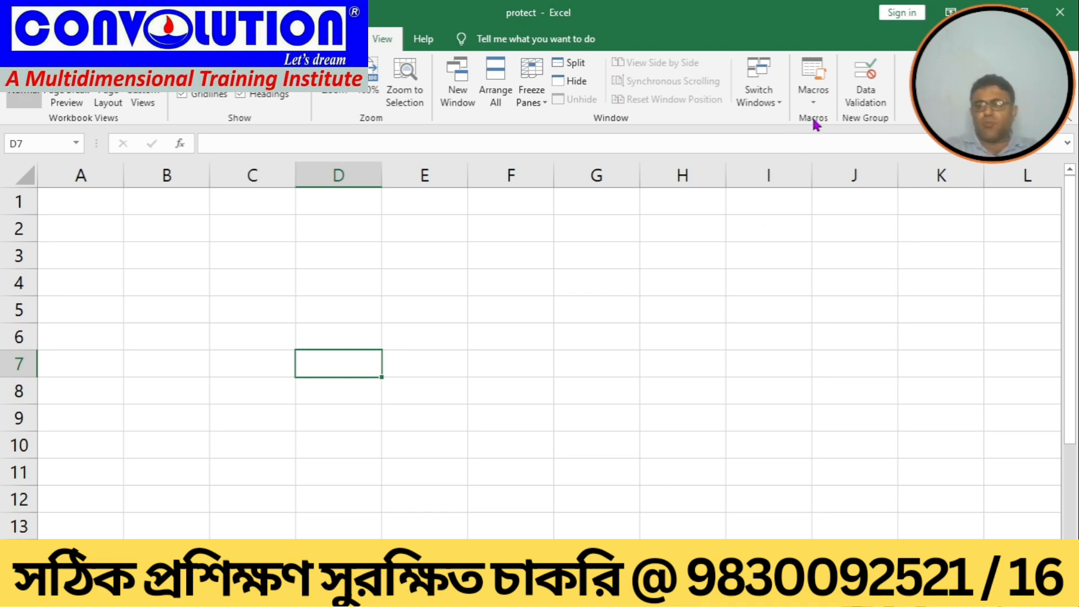
{"action": "left_click", "coordinate": [818, 100]}
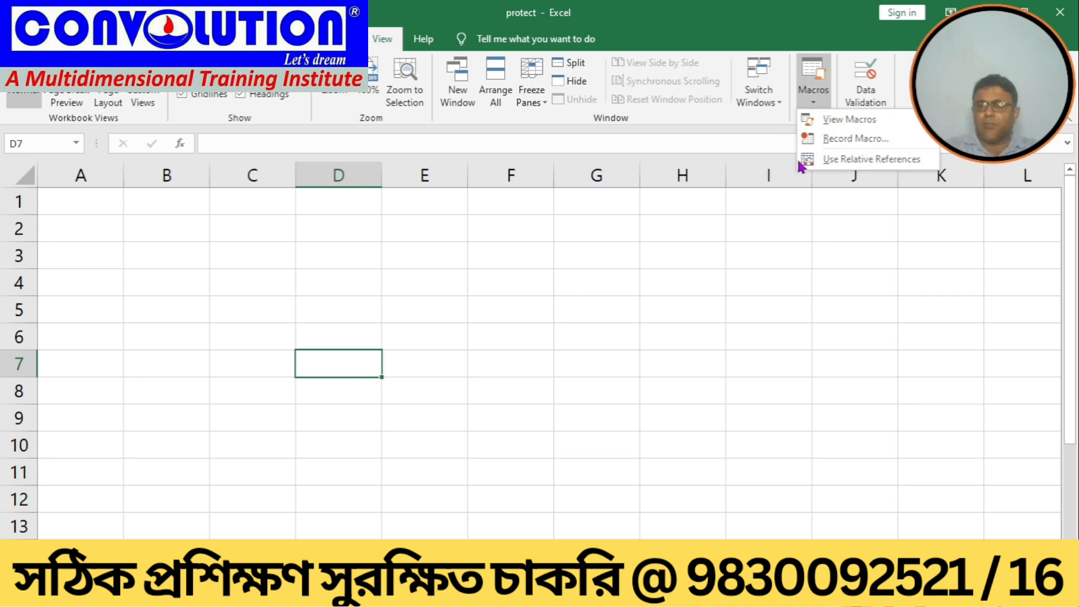
{"action": "left_click", "coordinate": [843, 138]}
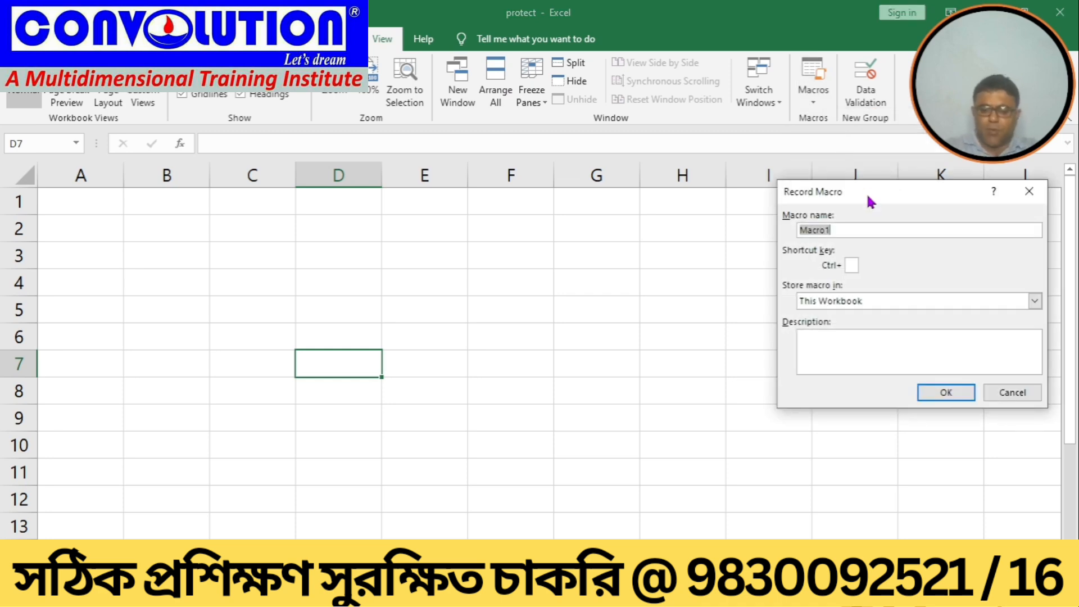
{"action": "left_click_drag", "start_coordinate": [865, 193], "coordinate": [826, 192]}
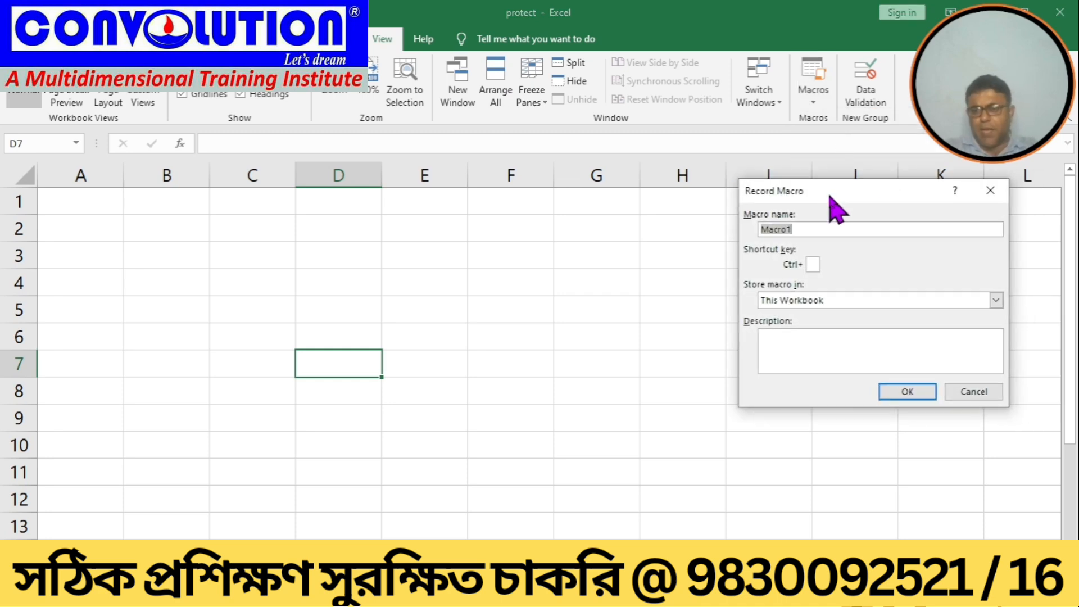
Step: Name the macro EMPMACRO, store it in This Workbook, and start recording
{"action": "left_click", "coordinate": [803, 231]}
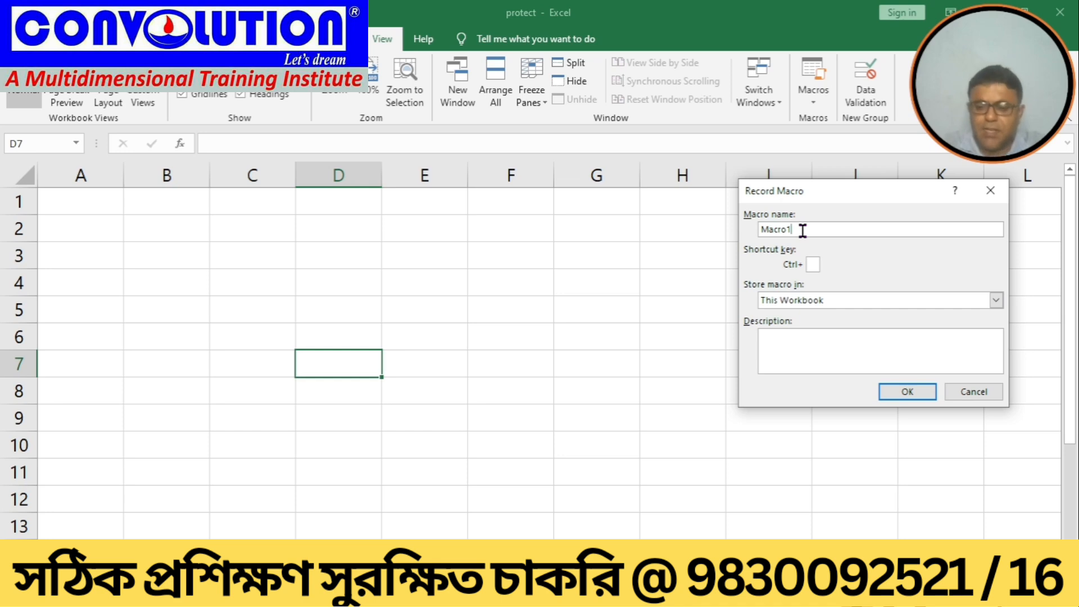
{"action": "key", "text": "BackSpace"}
{"action": "key", "text": "BackSpace"}
{"action": "key", "text": "BackSpace"}
{"action": "key", "text": "BackSpace"}
{"action": "key", "text": "BackSpace"}
{"action": "key", "text": "BackSpace"}
{"action": "type", "text": "EM;P"}
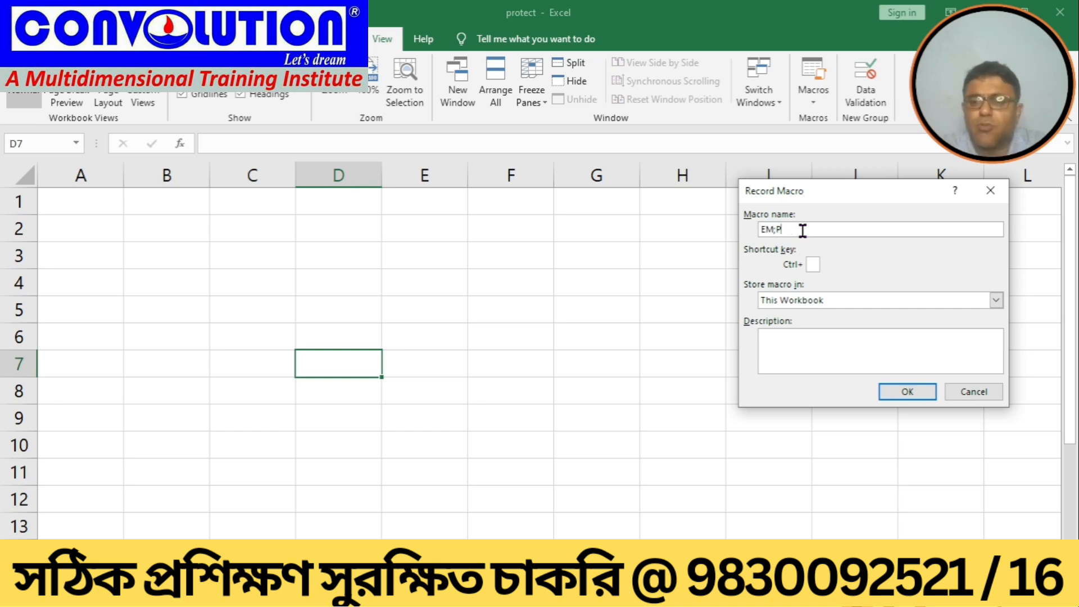
{"action": "key", "text": "BackSpace"}
{"action": "key", "text": "BackSpace"}
{"action": "type", "text": "P"}
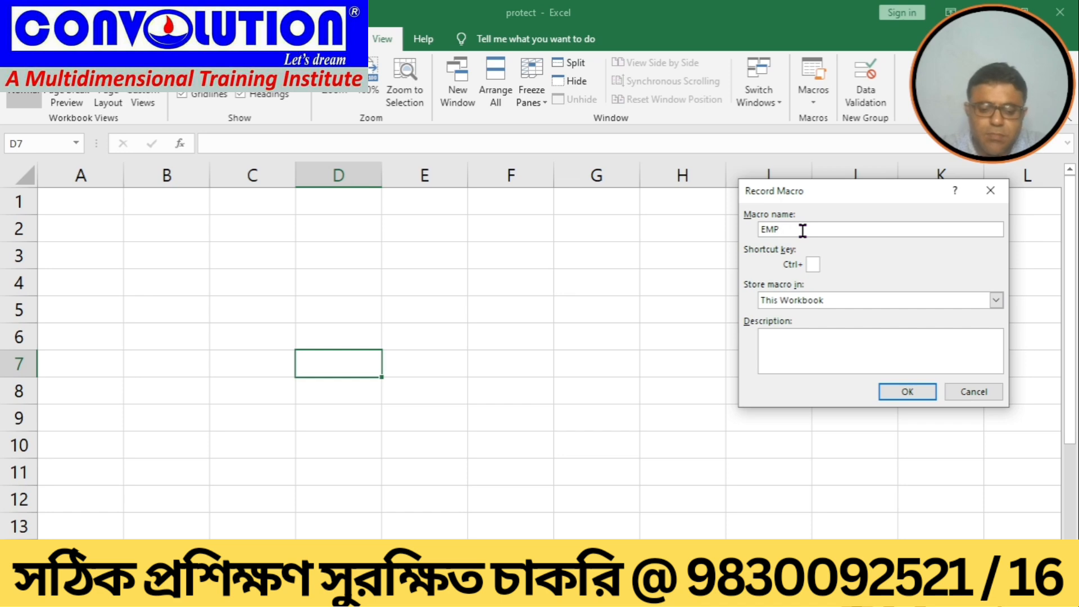
{"action": "type", "text": "PACRO"}
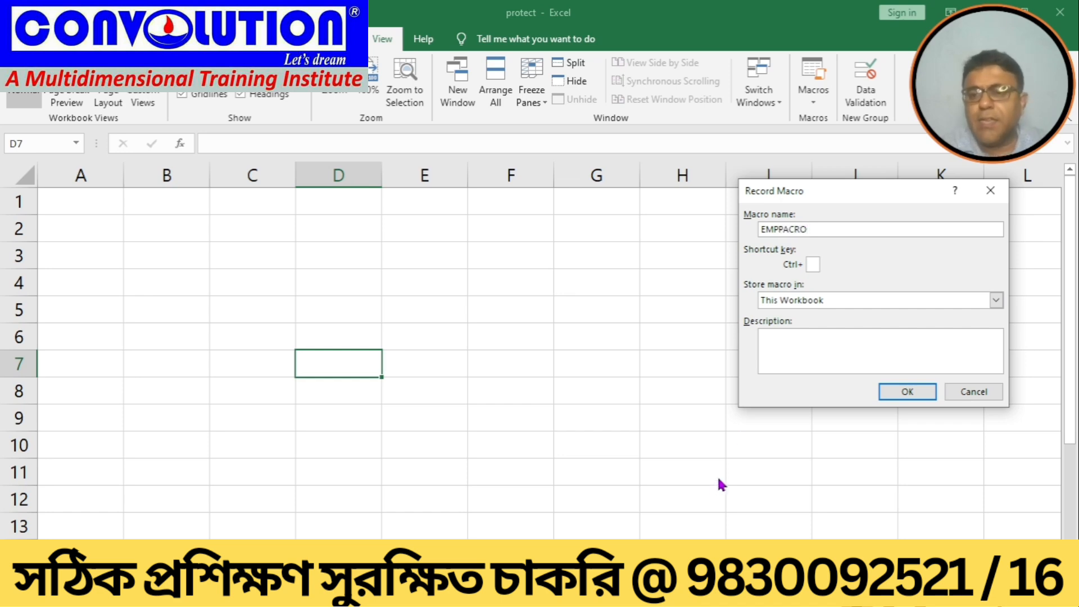
{"action": "type", "text": "\\\\\\"}
{"action": "key", "text": "BackSpace"}
{"action": "key", "text": "BackSpace"}
{"action": "key", "text": "BackSpace"}
{"action": "key", "text": "BackSpace"}
{"action": "key", "text": "BackSpace"}
{"action": "key", "text": "BackSpace"}
{"action": "key", "text": "BackSpace"}
{"action": "key", "text": "BackSpace"}
{"action": "key", "text": "BackSpace"}
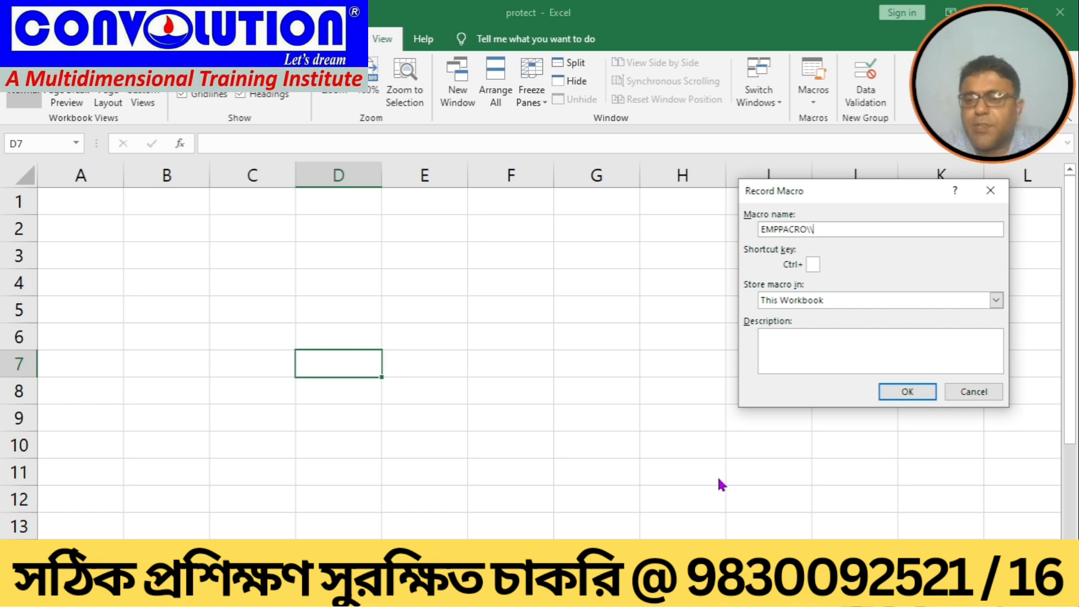
{"action": "type", "text": "MACRO"}
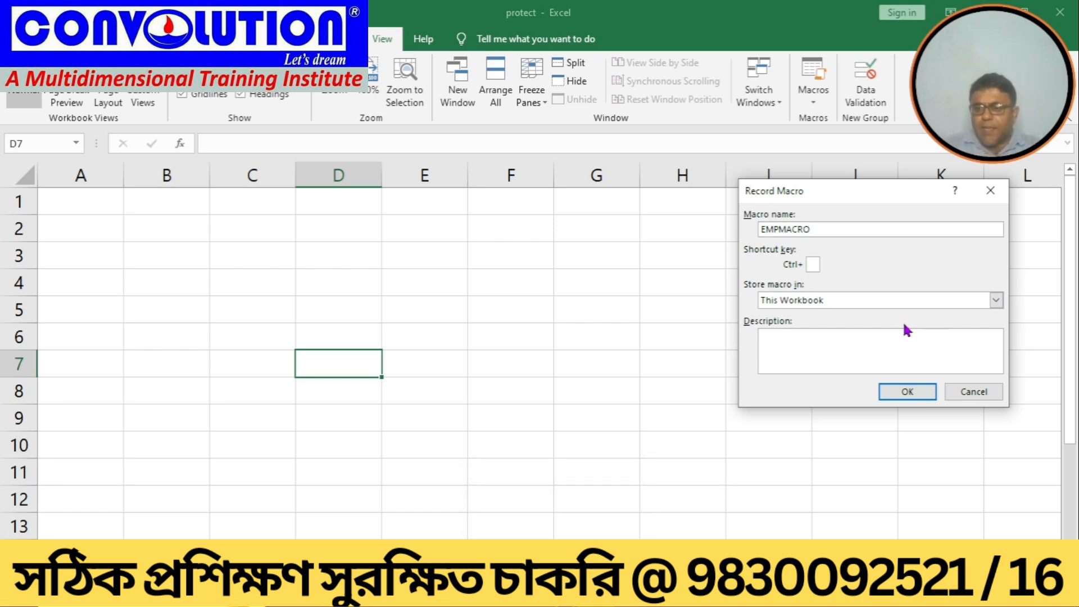
{"action": "left_click", "coordinate": [998, 299]}
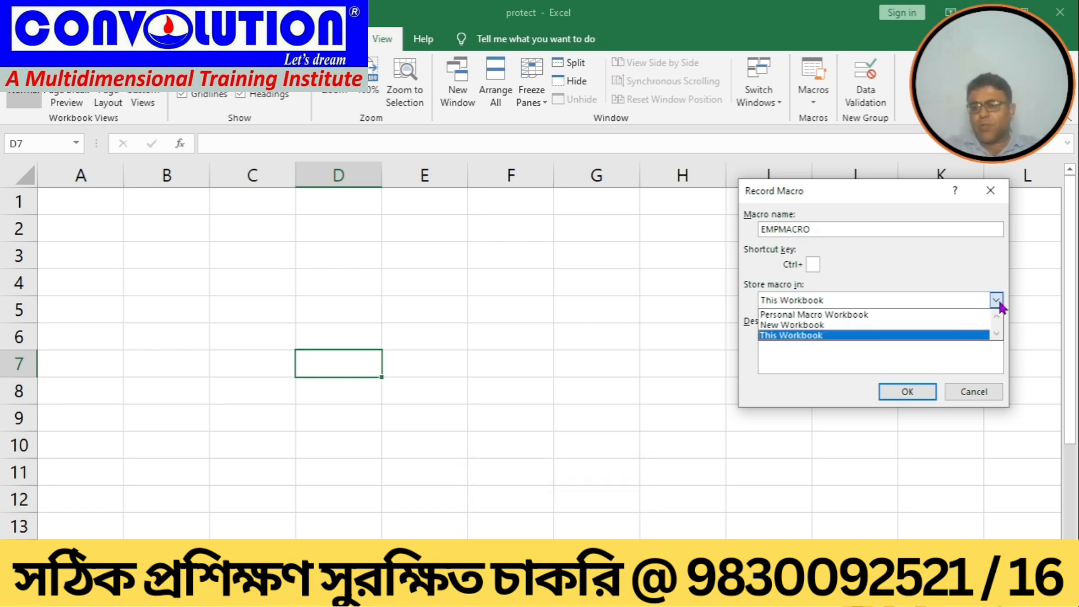
{"action": "left_click", "coordinate": [780, 336]}
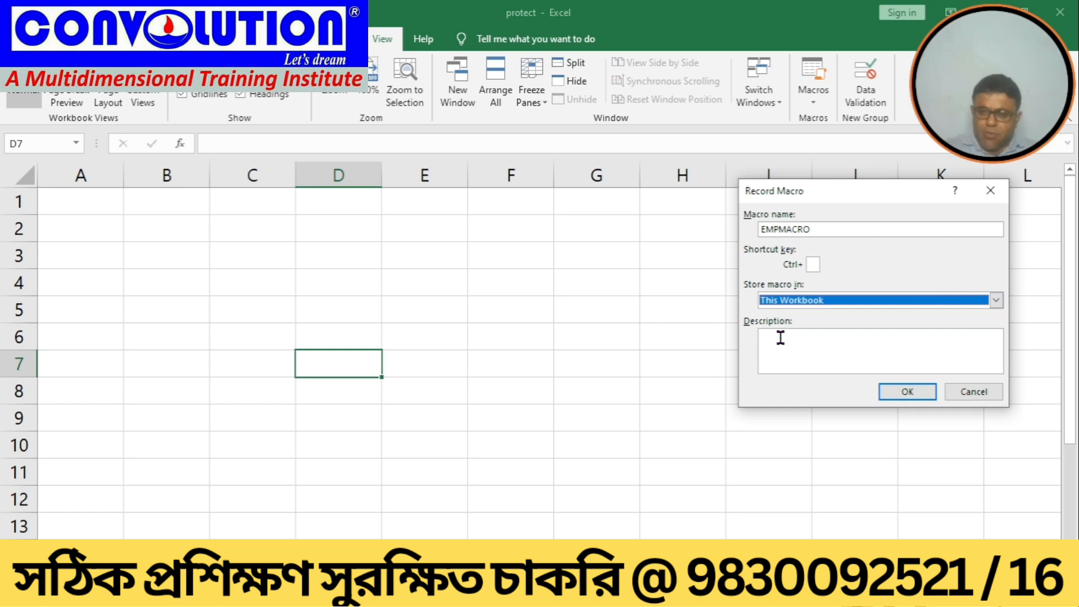
{"action": "left_click", "coordinate": [892, 392]}
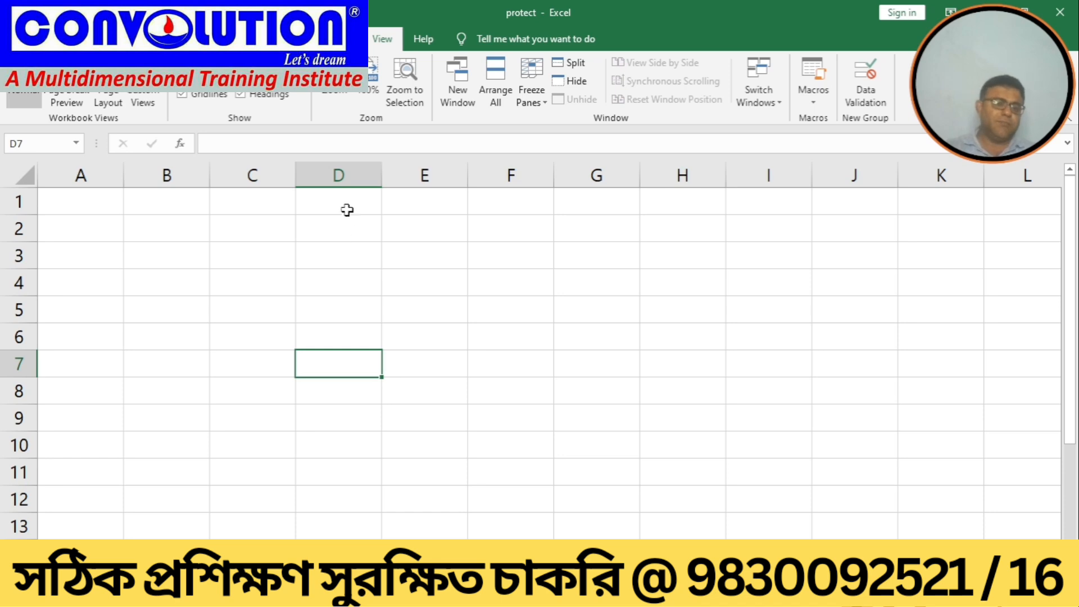
Step: Enter the column headings NAME, BASIC and HRA in cells D1, E1 and F1
{"action": "key", "text": "Up"}
{"action": "key", "text": "Up"}
{"action": "key", "text": "Up"}
{"action": "key", "text": "Up"}
{"action": "key", "text": "Up"}
{"action": "key", "text": "Up"}
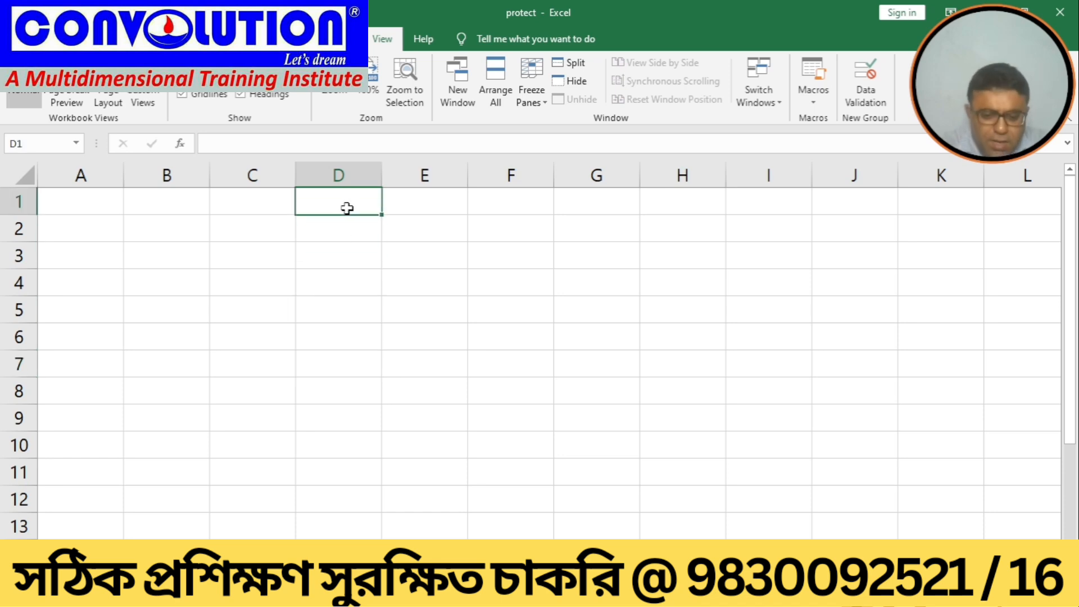
{"action": "type", "text": "NAM"}
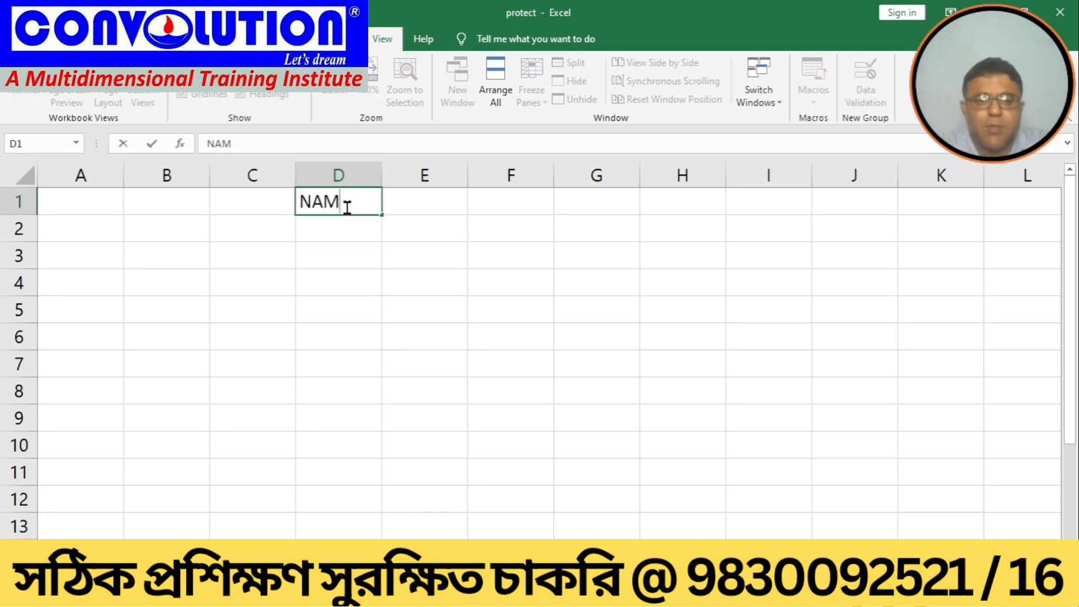
{"action": "key", "text": "BackSpace"}
{"action": "key", "text": "BackSpace"}
{"action": "key", "text": "BackSpace"}
{"action": "type", "text": "NAME"}
{"action": "key", "text": "Tab"}
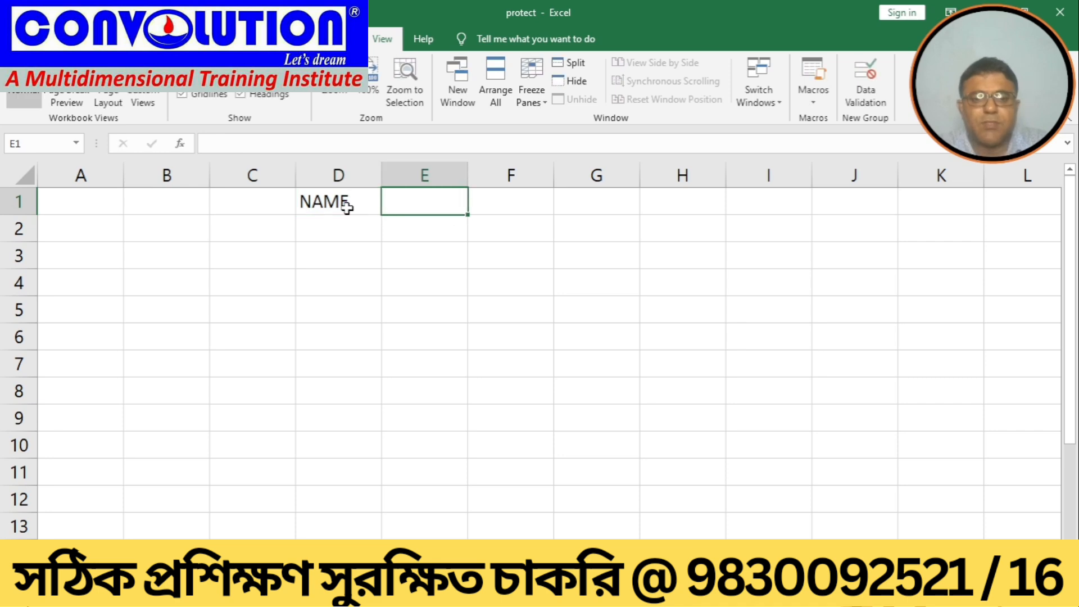
{"action": "type", "text": "BASIC"}
{"action": "key", "text": "Tab"}
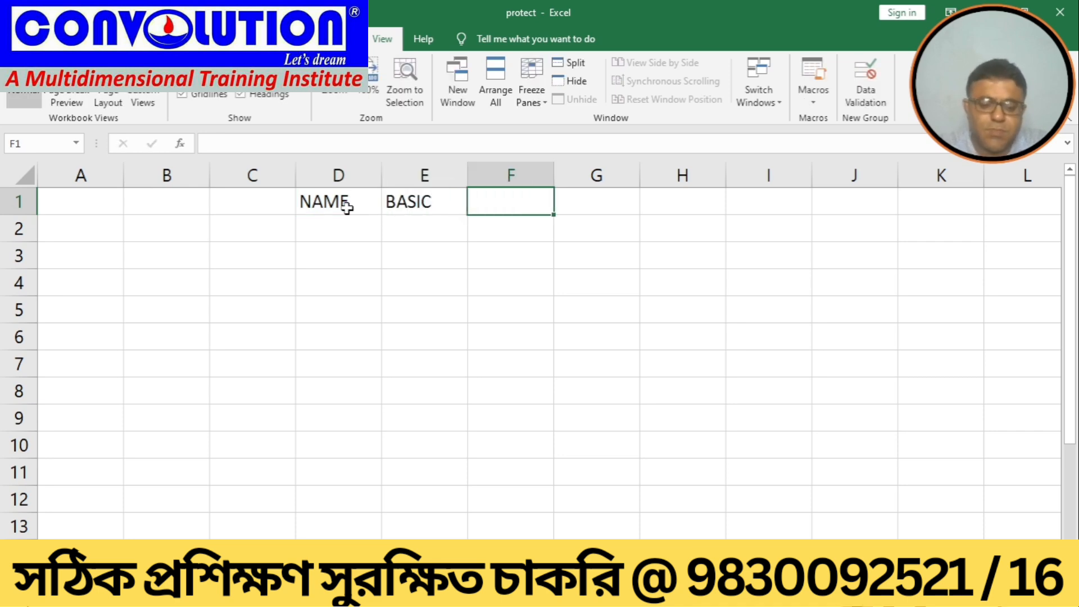
{"action": "type", "text": "S"}
{"action": "key", "text": "BackSpace"}
{"action": "type", "text": "HR"}
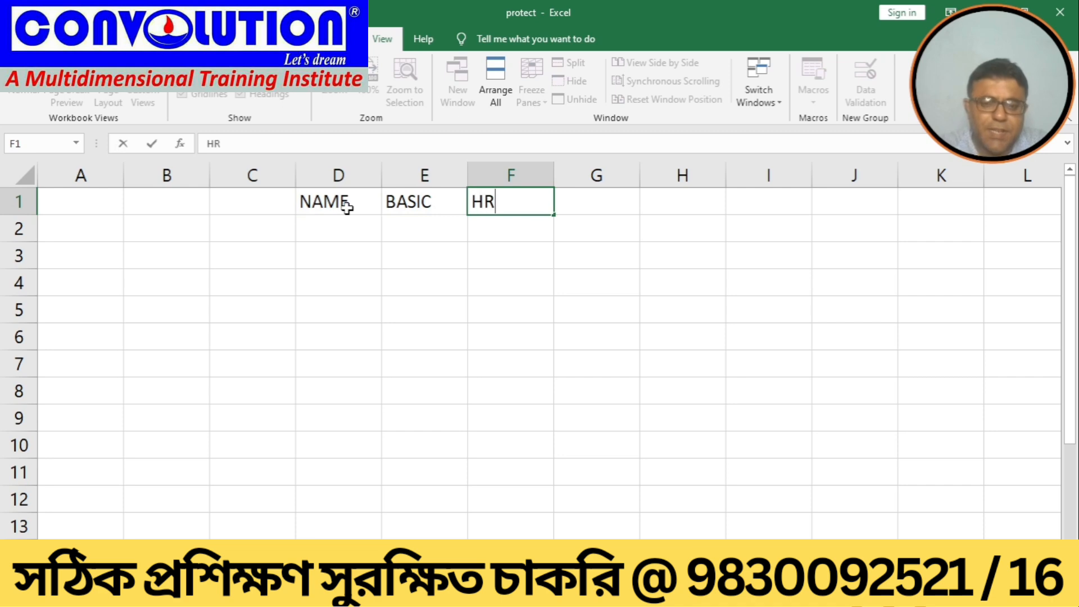
{"action": "type", "text": "A"}
{"action": "key", "text": "Tab"}
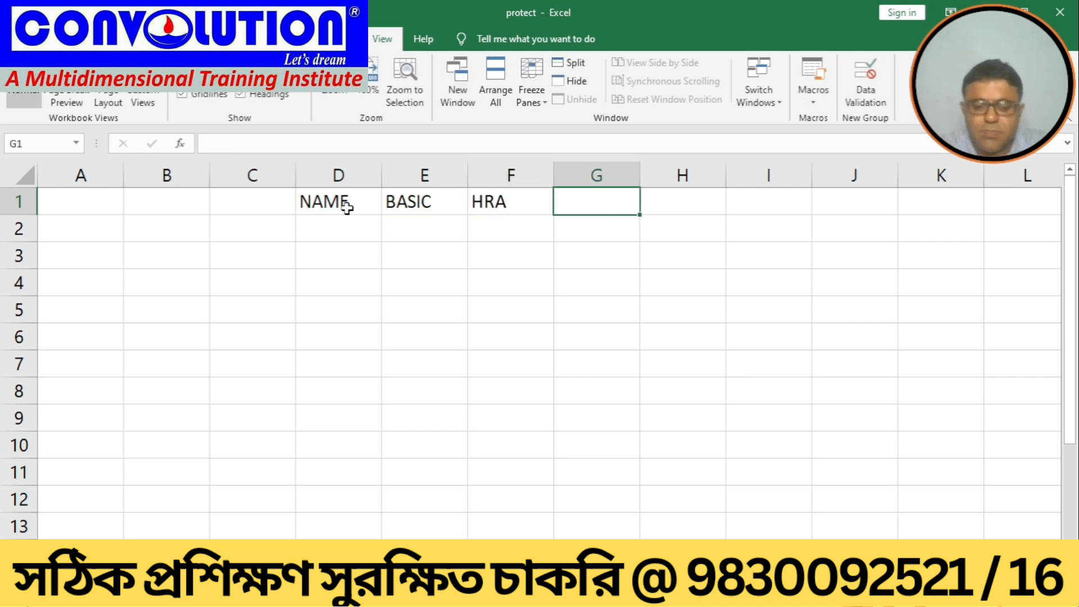
Step: Enter the heading TOTAL SALARY in G1 and widen column G to fit it
{"action": "type", "text": "FR"}
{"action": "key", "text": "BackSpace"}
{"action": "key", "text": "BackSpace"}
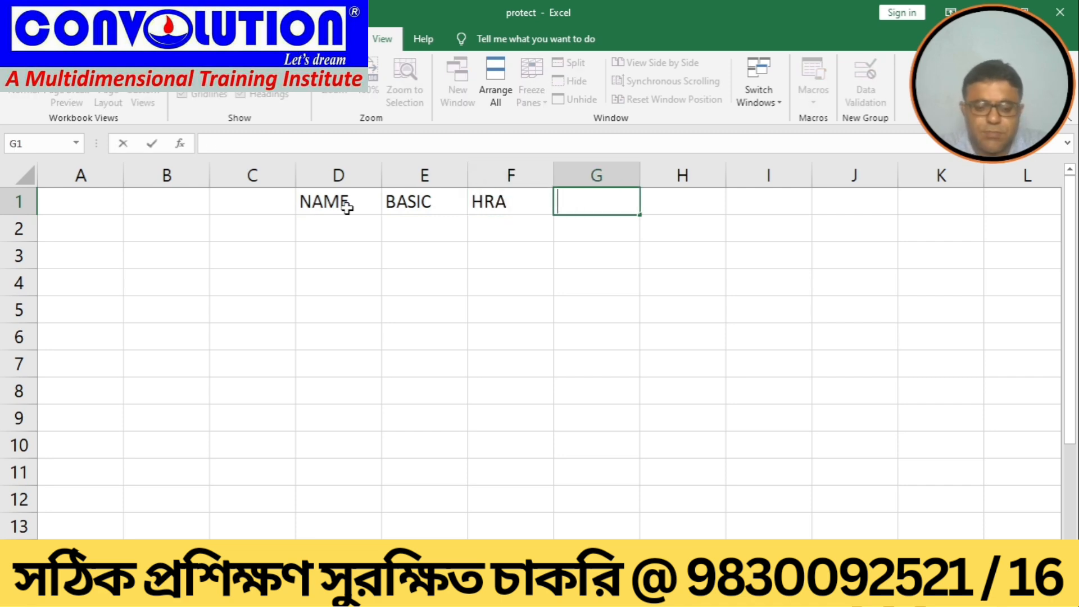
{"action": "type", "text": "GRPSS"}
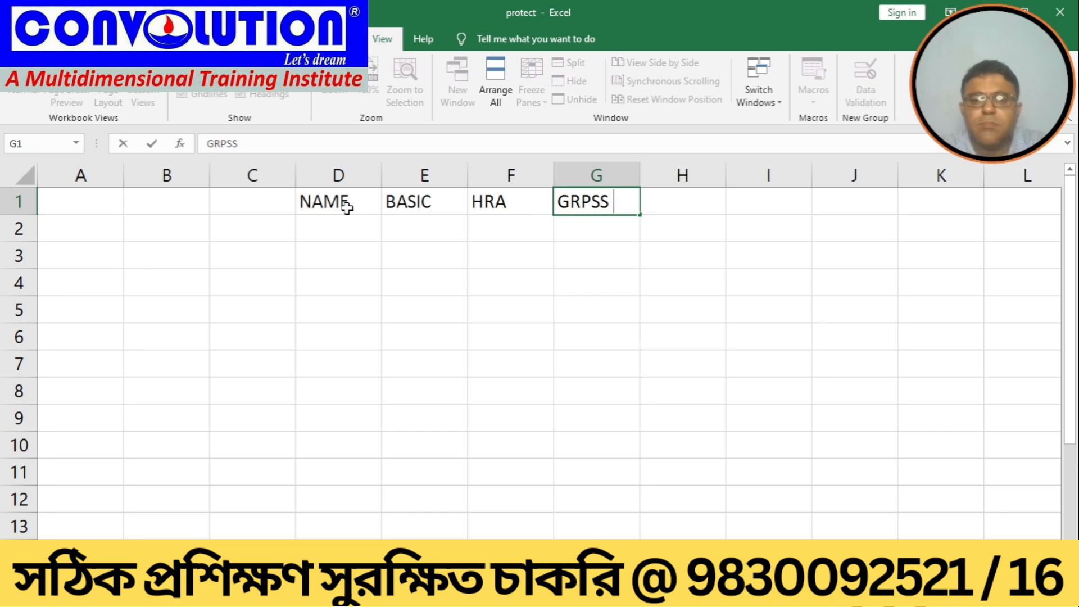
{"action": "key", "text": "BackSpace"}
{"action": "key", "text": "BackSpace"}
{"action": "key", "text": "BackSpace"}
{"action": "key", "text": "BackSpace"}
{"action": "key", "text": "BackSpace"}
{"action": "key", "text": "BackSpace"}
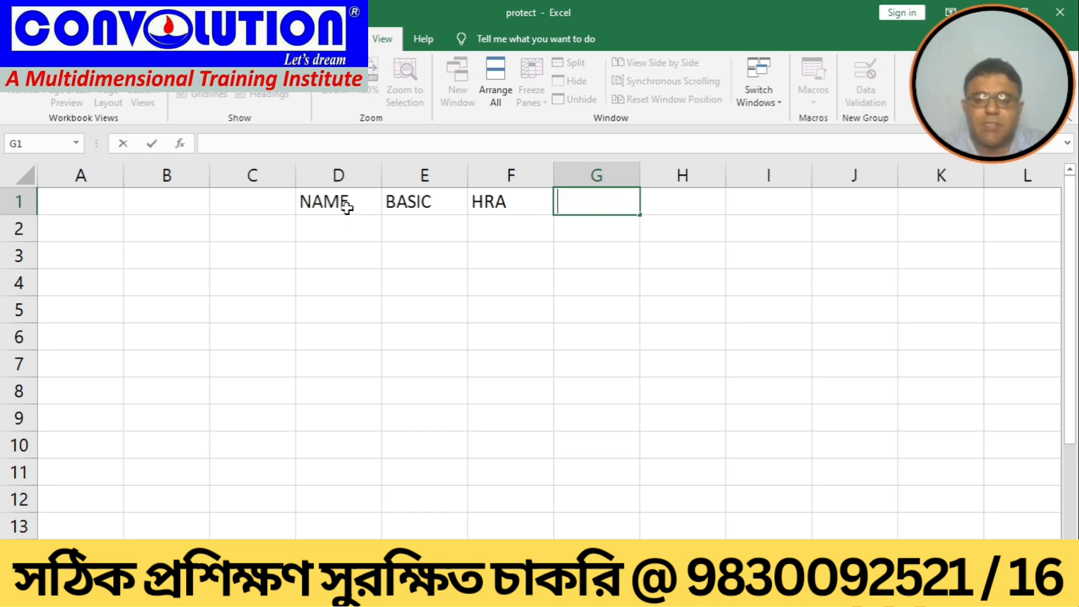
{"action": "type", "text": "TOTAL ZA"}
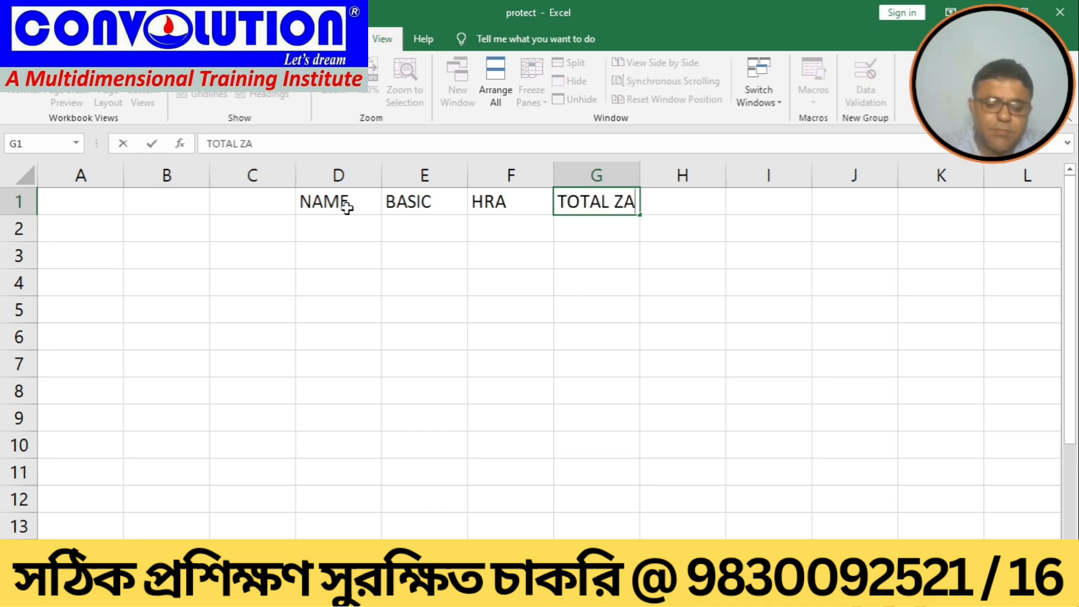
{"action": "type", "text": "LARY"}
{"action": "key", "text": "BackSpace"}
{"action": "key", "text": "BackSpace"}
{"action": "key", "text": "BackSpace"}
{"action": "key", "text": "BackSpace"}
{"action": "key", "text": "BackSpace"}
{"action": "key", "text": "BackSpace"}
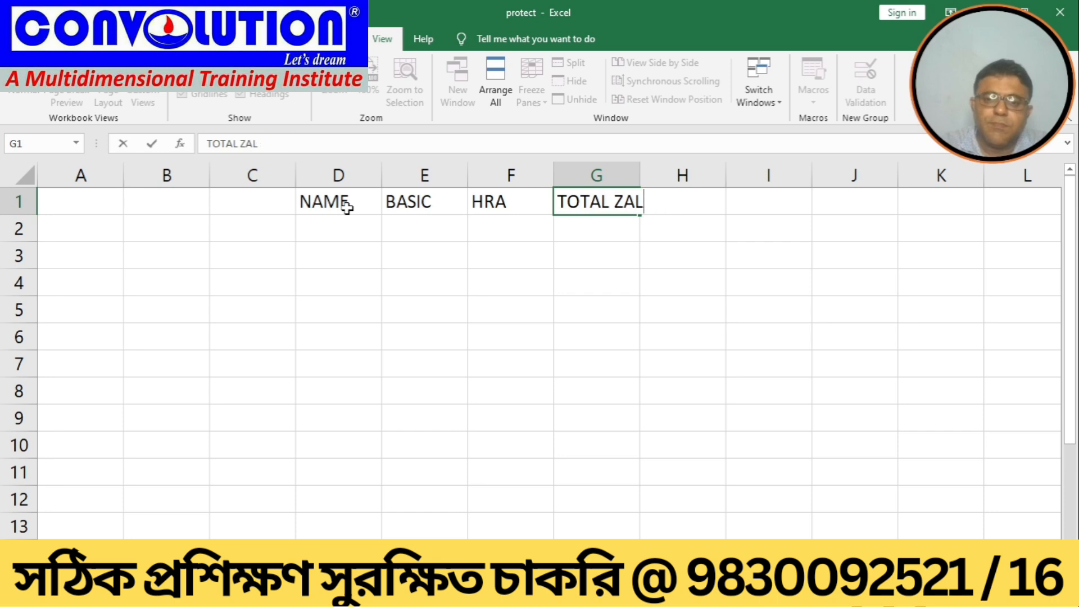
{"action": "type", "text": "A"}
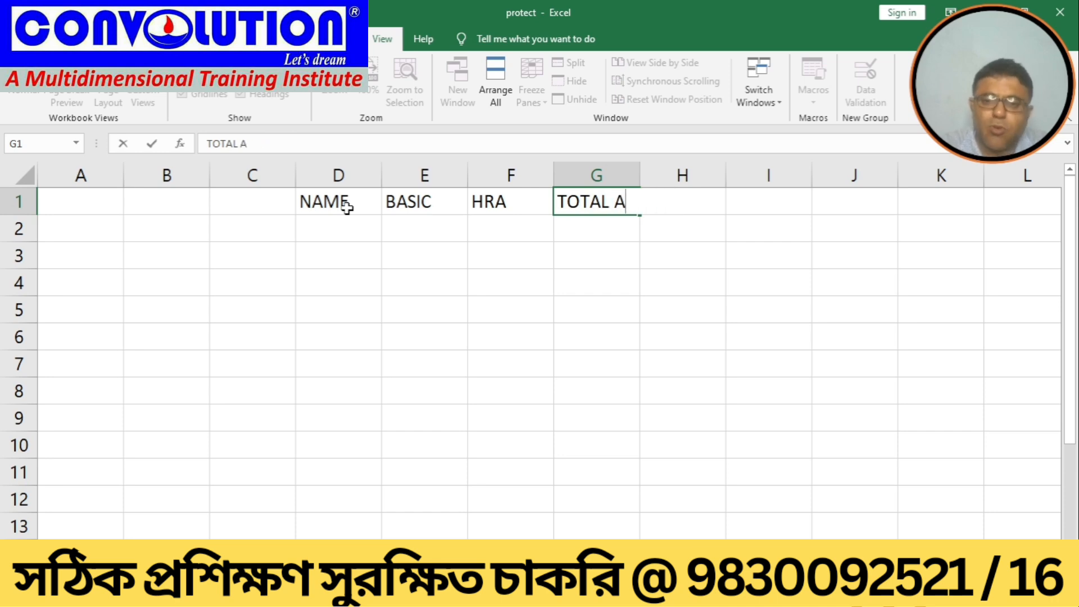
{"action": "type", "text": "SAL"}
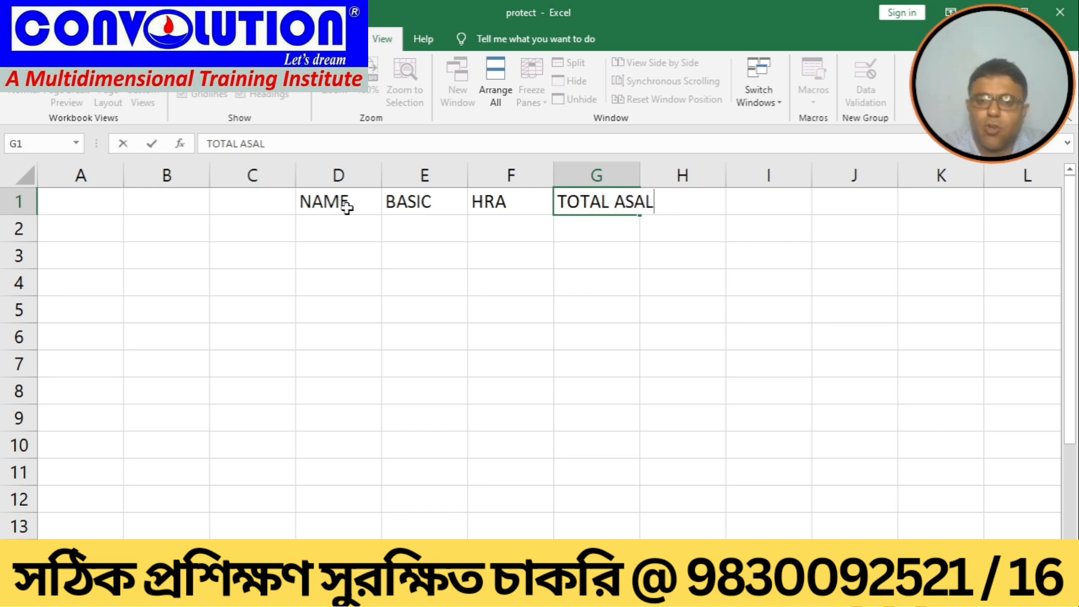
{"action": "key", "text": "BackSpace"}
{"action": "key", "text": "BackSpace"}
{"action": "key", "text": "BackSpace"}
{"action": "key", "text": "BackSpace"}
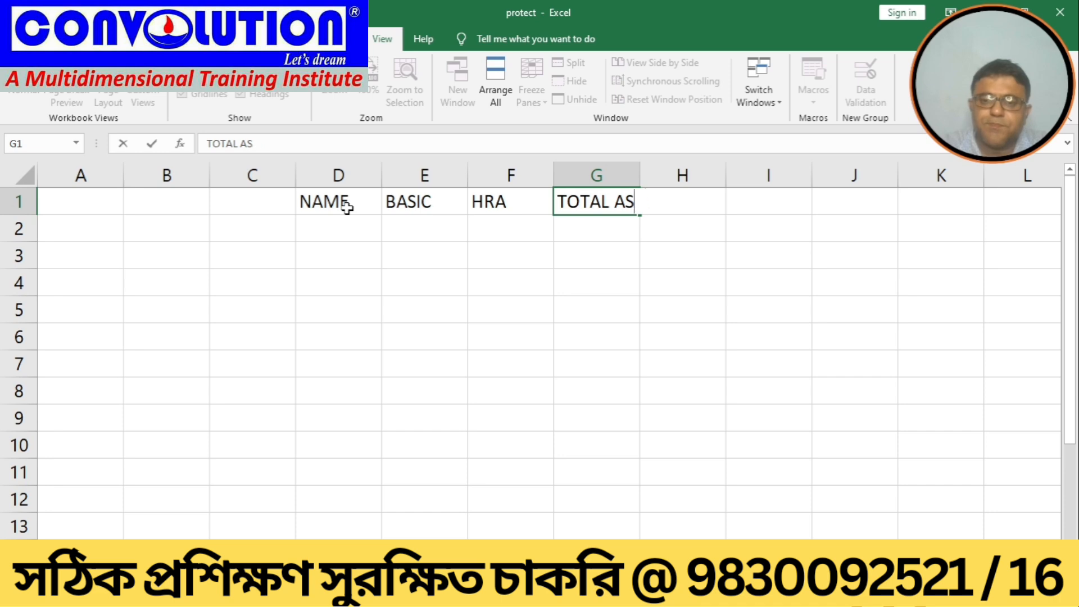
{"action": "type", "text": "SALARY"}
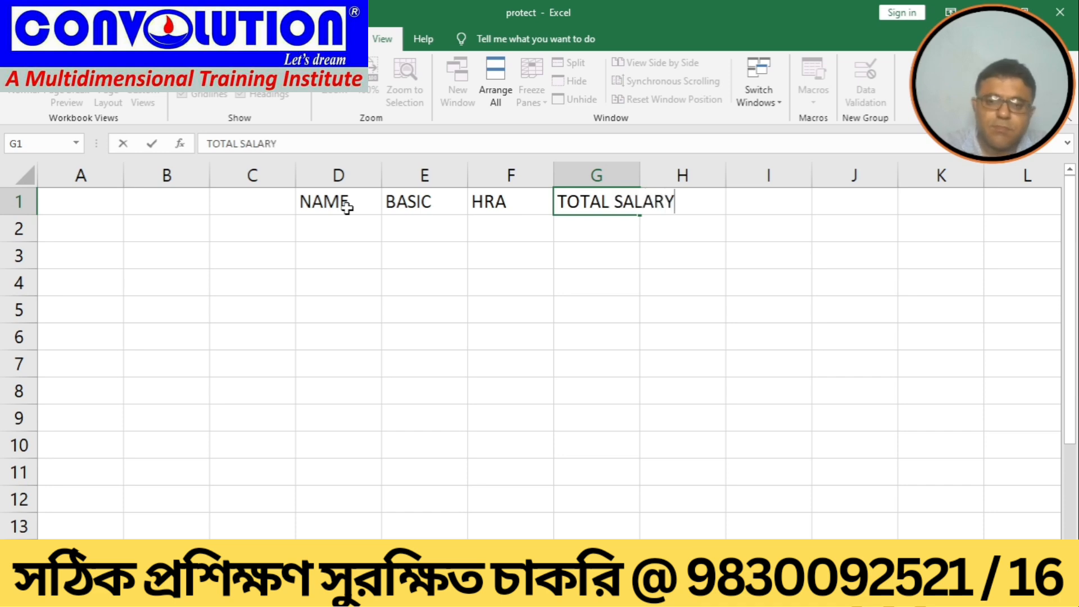
{"action": "key", "text": "Return"}
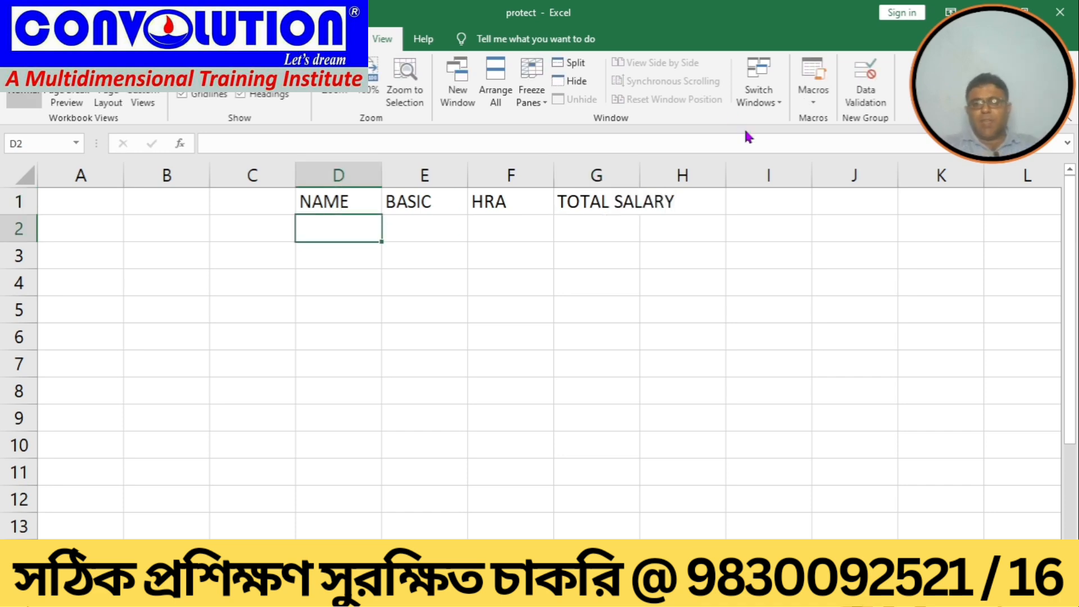
{"action": "left_click_drag", "start_coordinate": [636, 166], "coordinate": [732, 186]}
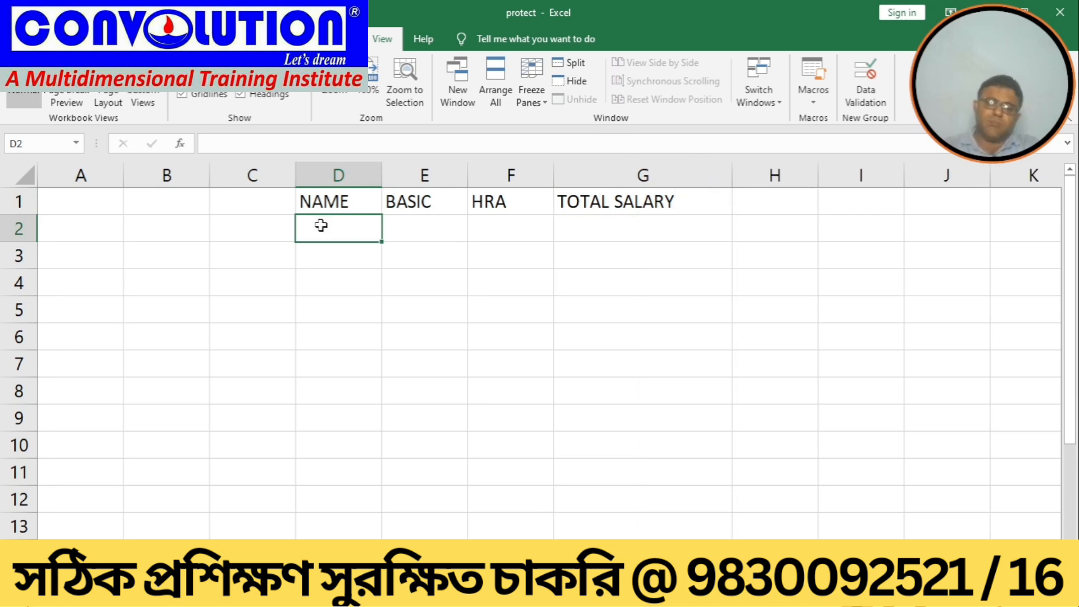
Step: Enter the names A, B, C, D, E and F down cells D2 to D7
{"action": "type", "text": "A"}
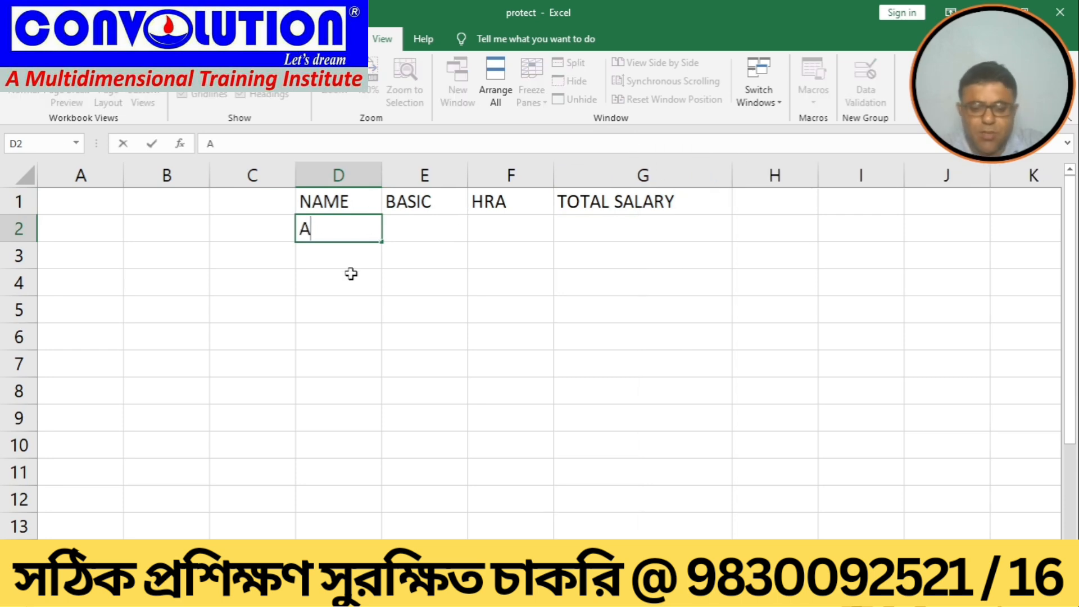
{"action": "key", "text": "Return"}
{"action": "type", "text": "B"}
{"action": "key", "text": "Return"}
{"action": "type", "text": "C"}
{"action": "key", "text": "Return"}
{"action": "type", "text": "D"}
{"action": "key", "text": "Return"}
{"action": "type", "text": "E"}
{"action": "key", "text": "Return"}
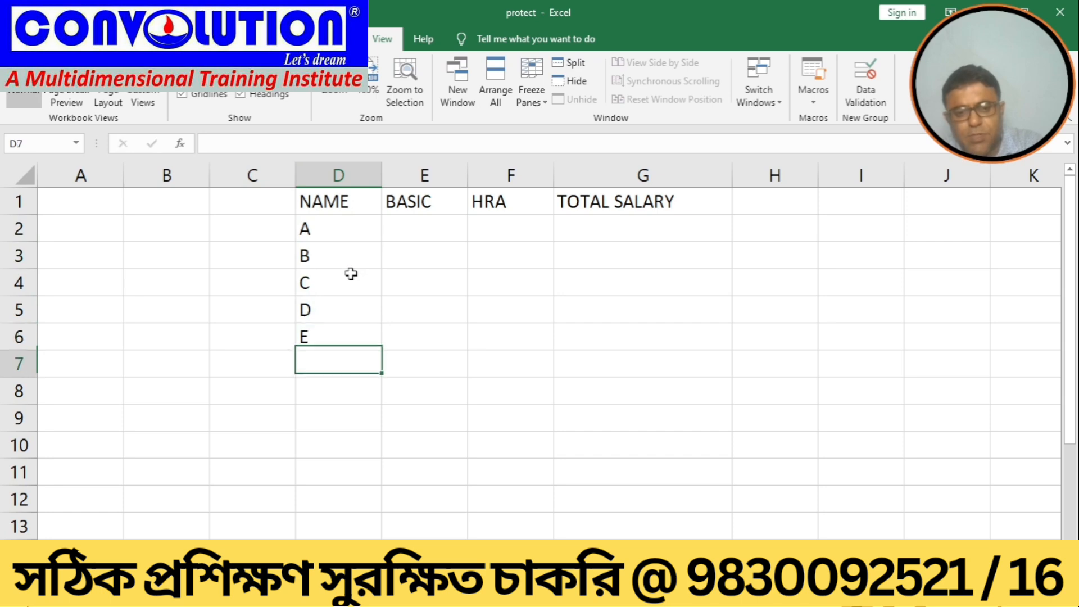
{"action": "type", "text": "F"}
{"action": "key", "text": "Return"}
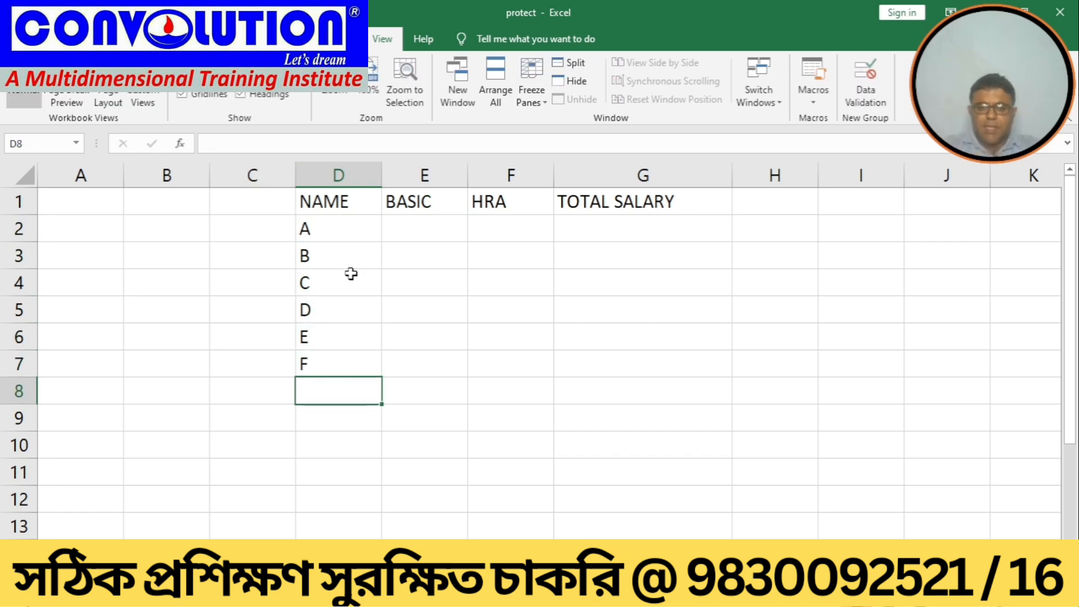
Step: Enter the formula =E2+F2 in G2 to add BASIC and HRA
{"action": "key", "text": "Up"}
{"action": "key", "text": "Up"}
{"action": "key", "text": "Up"}
{"action": "key", "text": "Up"}
{"action": "key", "text": "Up"}
{"action": "key", "text": "Up"}
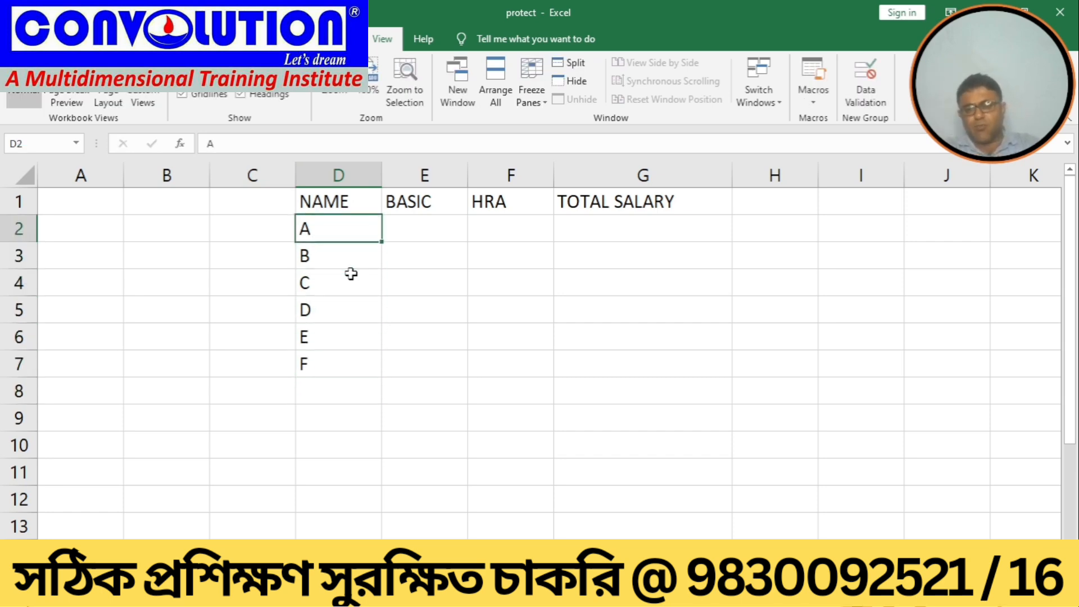
{"action": "key", "text": "Right"}
{"action": "key", "text": "Right"}
{"action": "key", "text": "Right"}
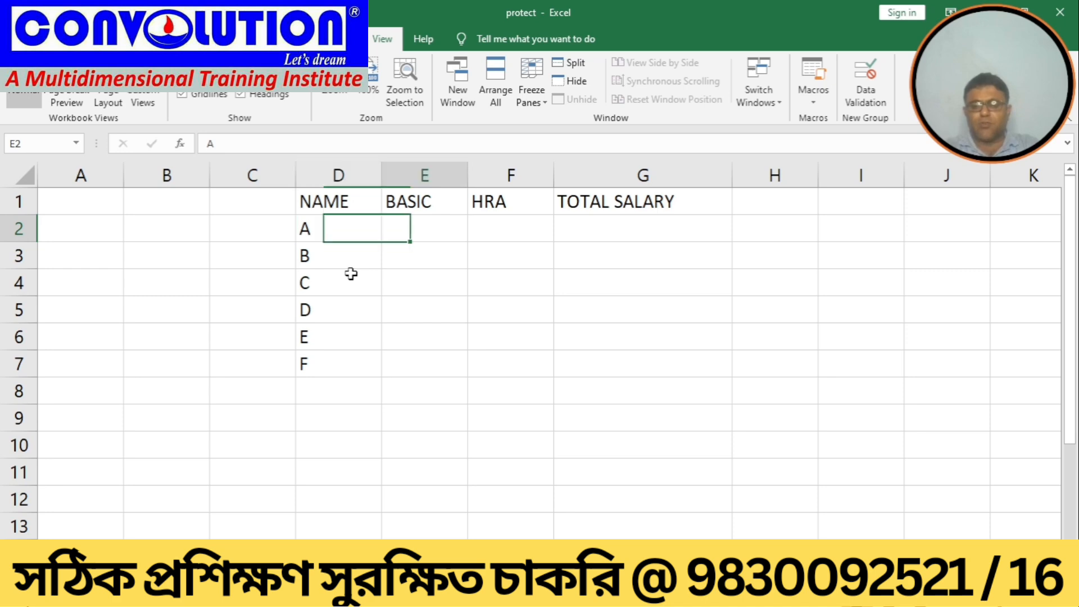
{"action": "key", "text": "F2"}
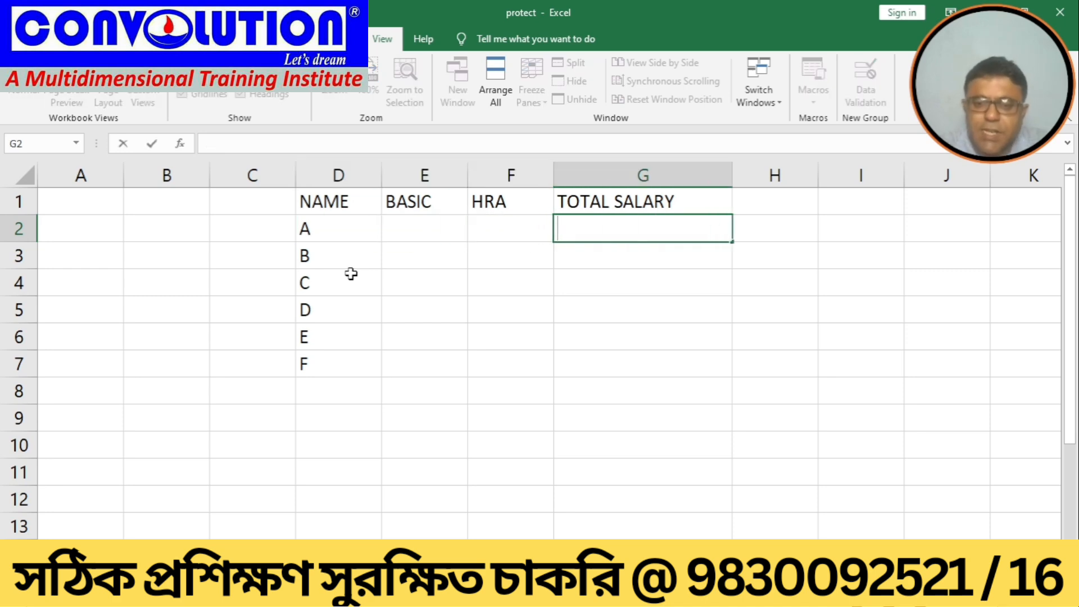
{"action": "type", "text": "="}
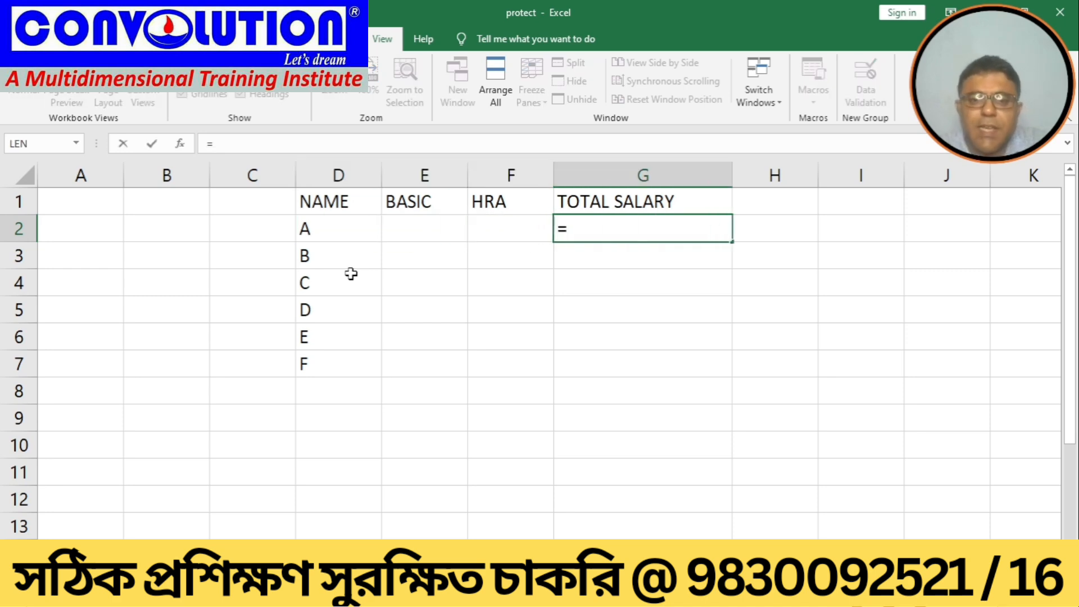
{"action": "left_click", "coordinate": [413, 231]}
{"action": "type", "text": "+"}
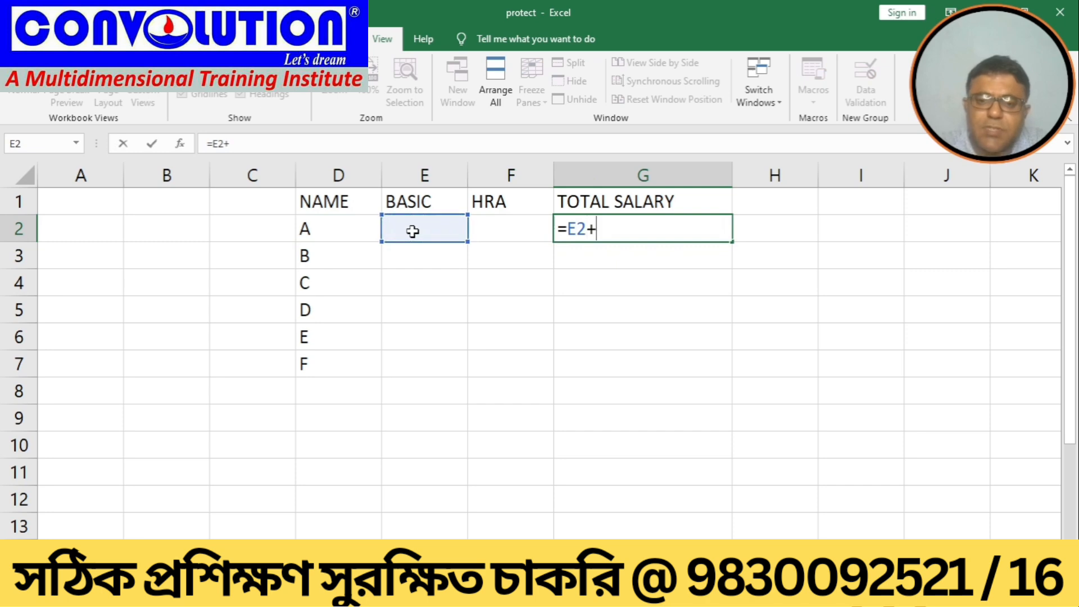
{"action": "left_click", "coordinate": [494, 226]}
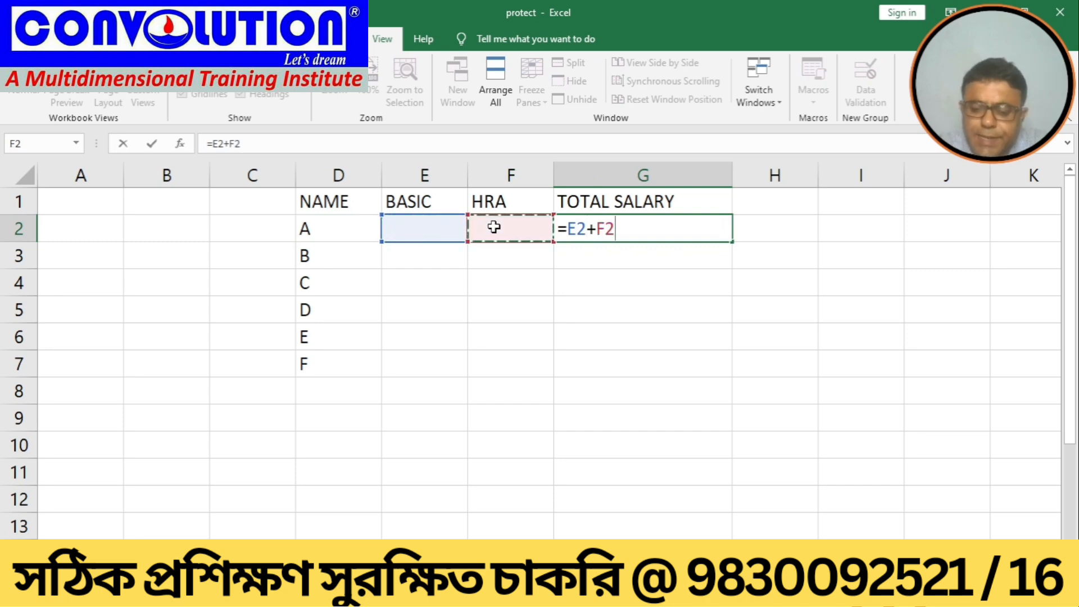
{"action": "key", "text": "Return"}
Step: Retype the E1 heading as BASIC
{"action": "left_click", "coordinate": [423, 202]}
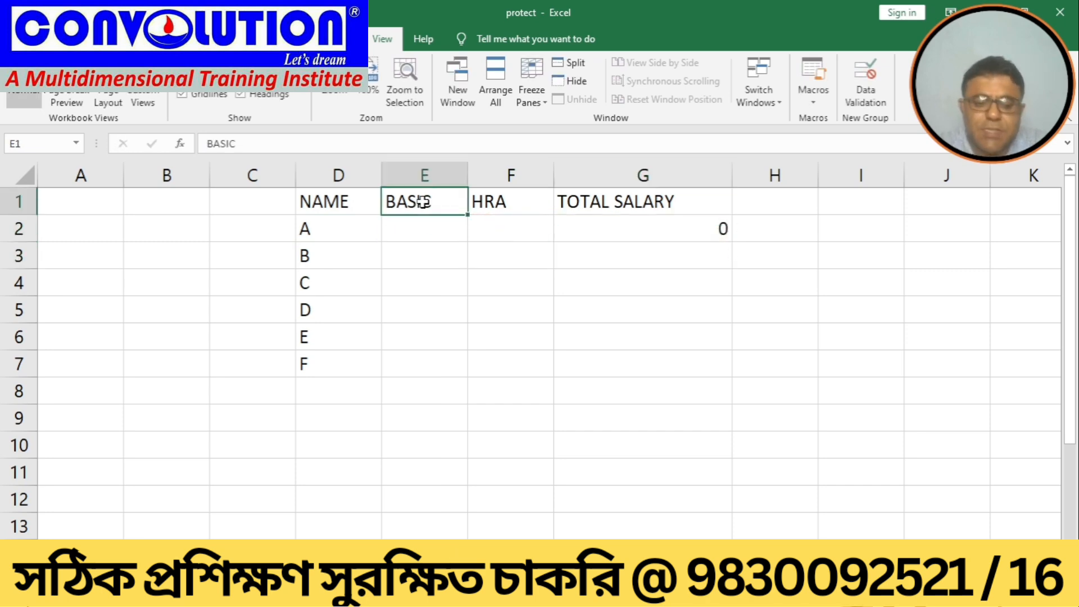
{"action": "type", "text": "SALRY"}
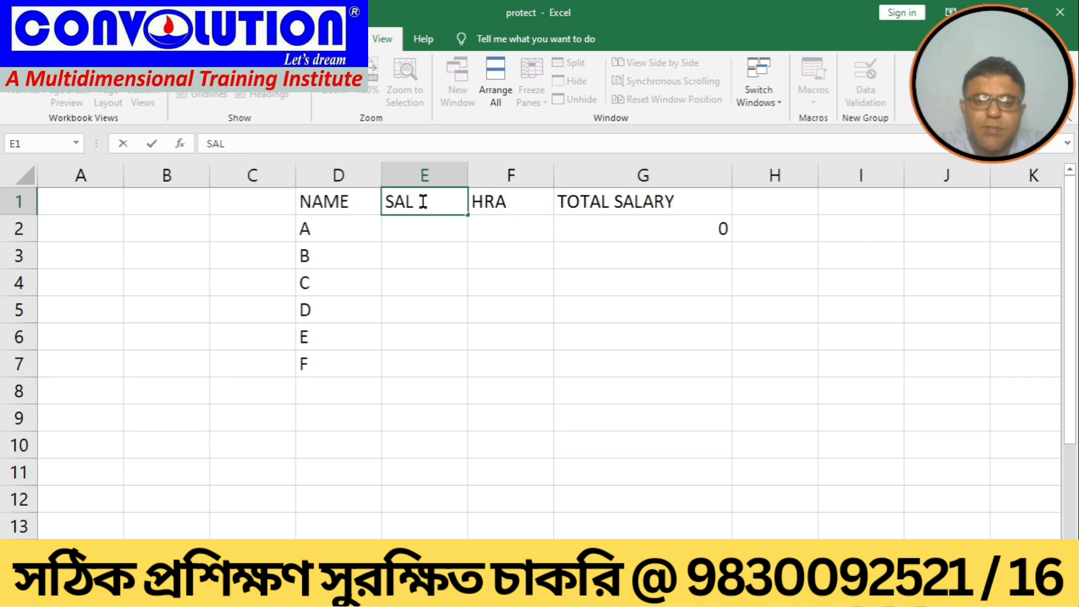
{"action": "key", "text": "BackSpace"}
{"action": "key", "text": "BackSpace"}
{"action": "key", "text": "BackSpace"}
{"action": "key", "text": "BackSpace"}
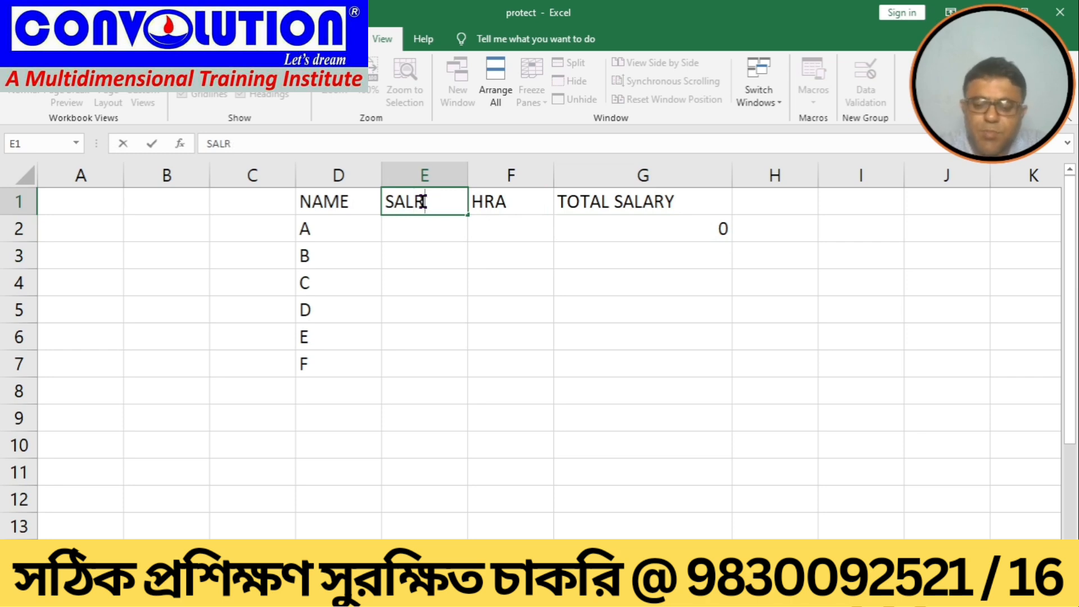
{"action": "key", "text": "BackSpace"}
{"action": "type", "text": "BA"}
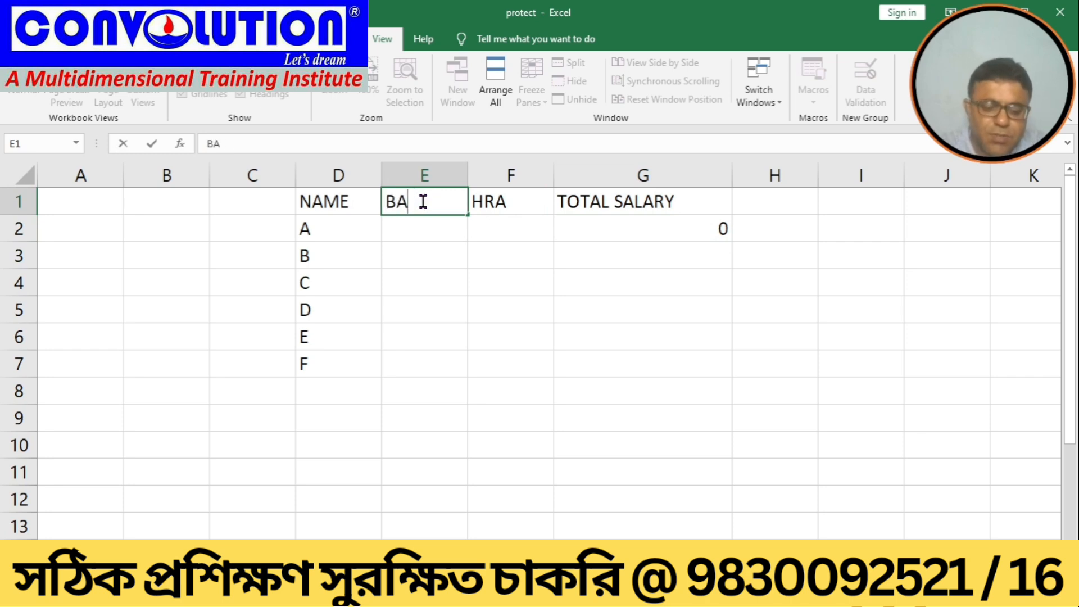
{"action": "type", "text": "SIC"}
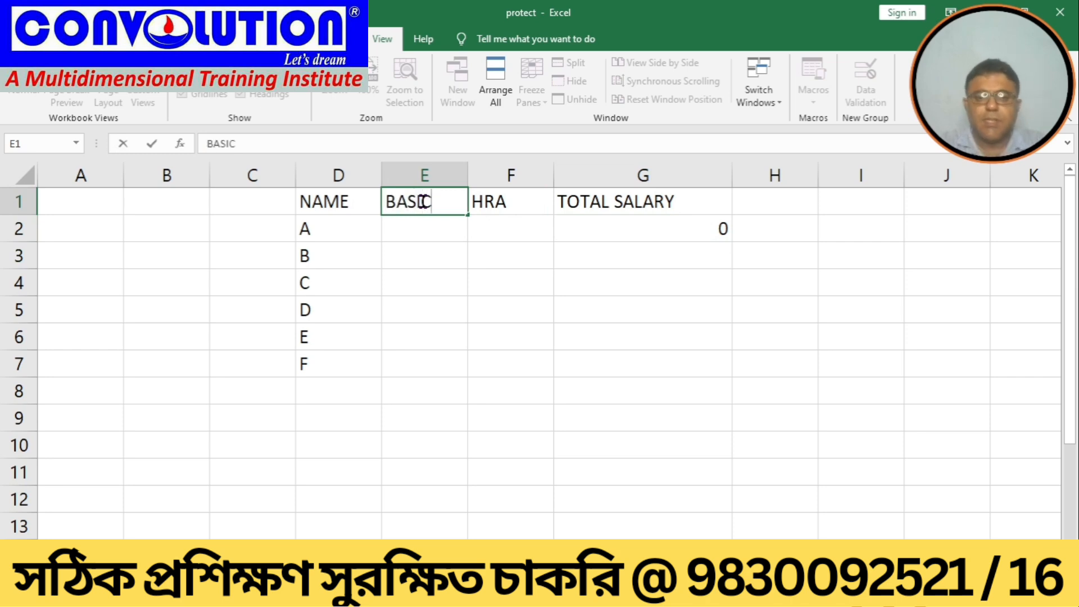
Step: Copy the G2 total salary formula down to G7
{"action": "left_click", "coordinate": [573, 223]}
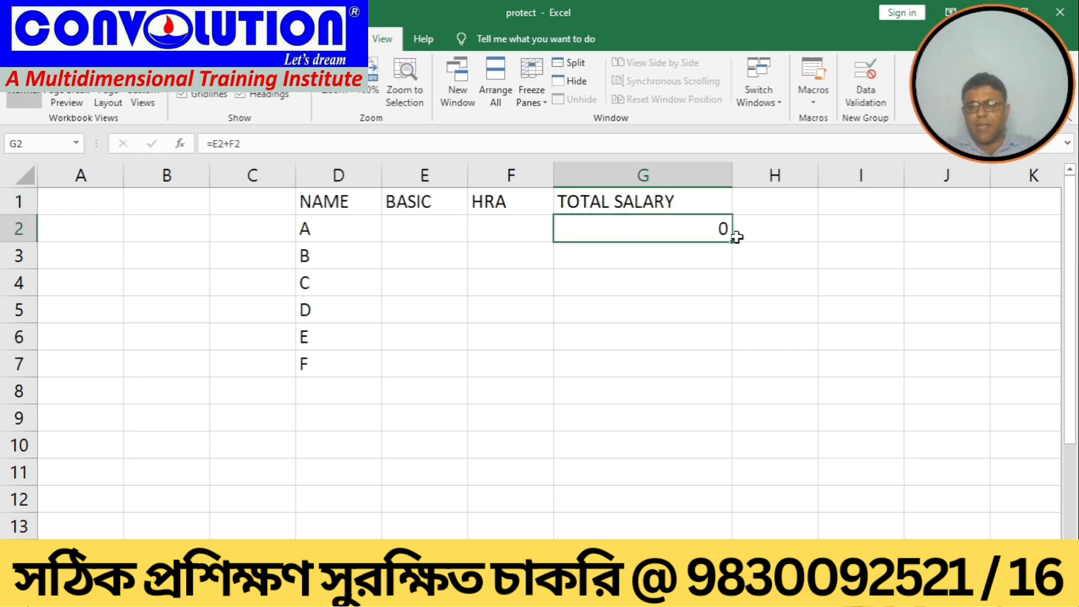
{"action": "left_click_drag", "start_coordinate": [732, 242], "coordinate": [712, 380]}
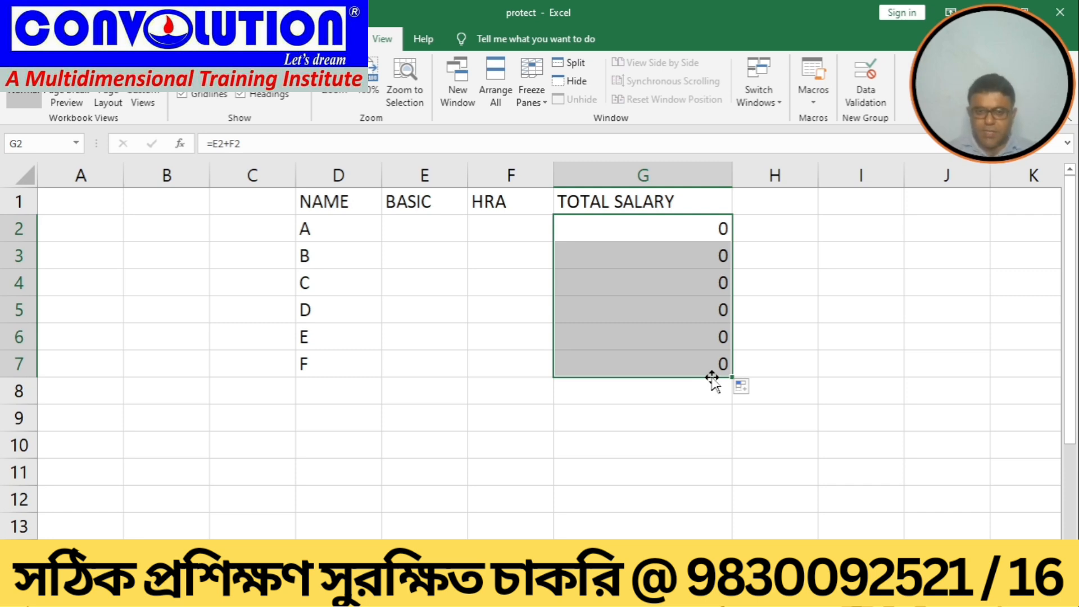
Step: Select cell E2 and stop recording the macro
{"action": "left_click", "coordinate": [426, 229]}
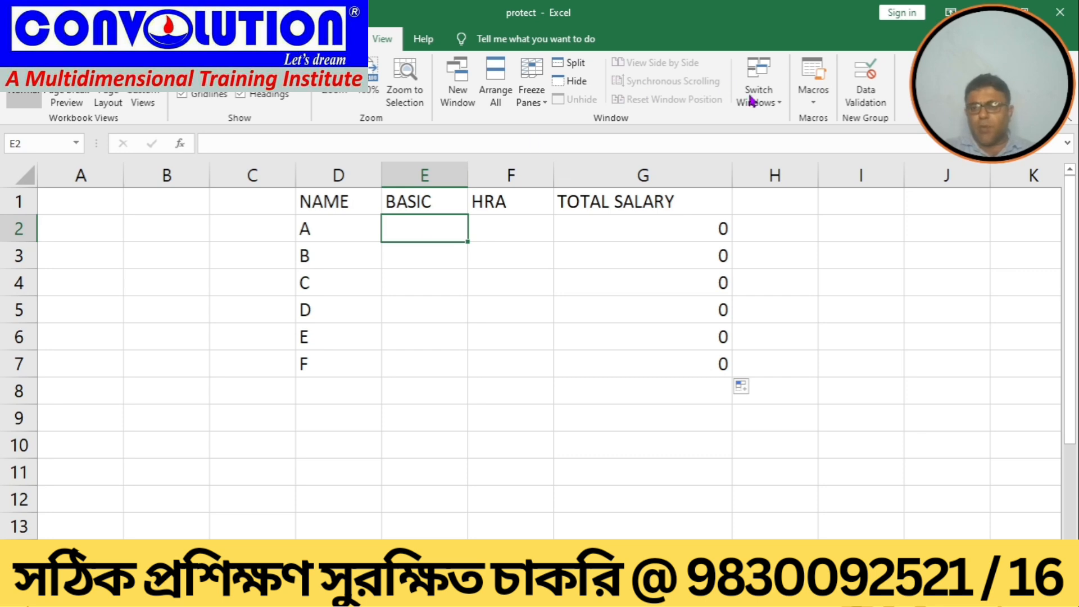
{"action": "left_click", "coordinate": [804, 111]}
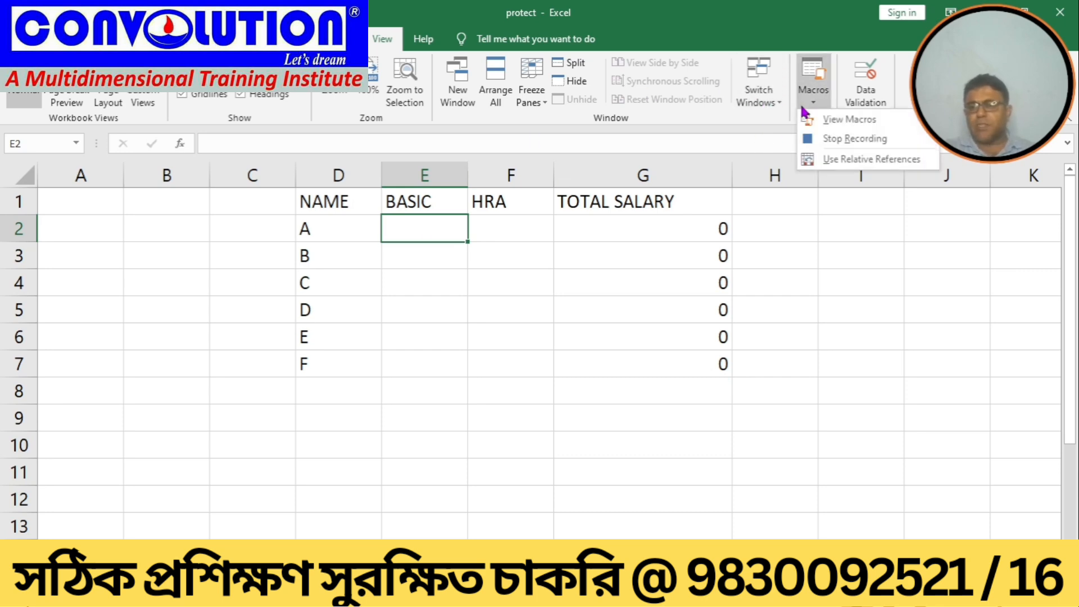
{"action": "left_click", "coordinate": [848, 139]}
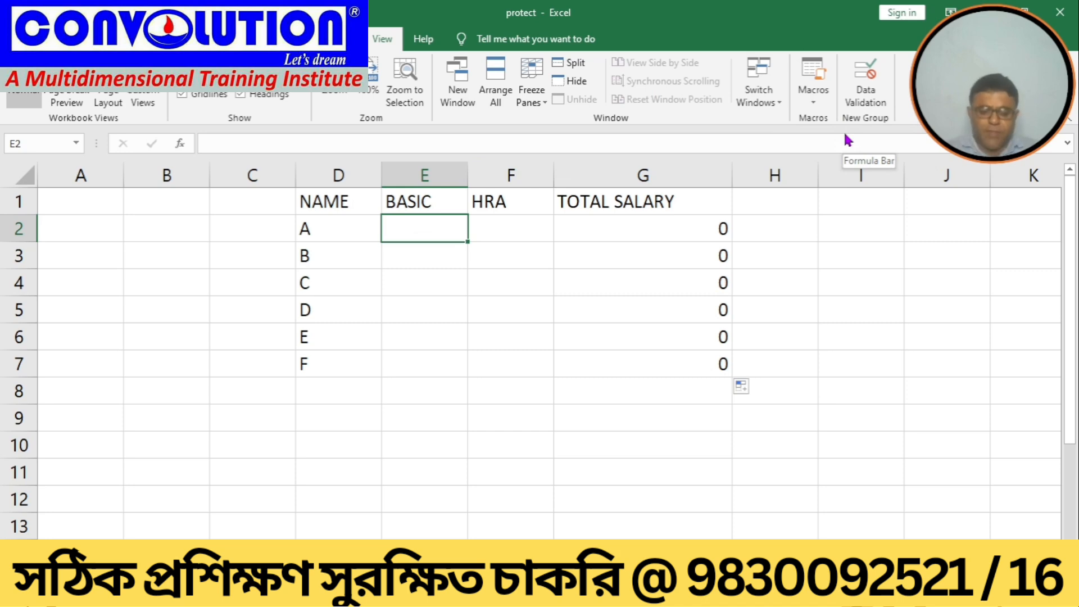
Step: Save the workbook in the Excel file folder as MACFROFILE with the Excel Macro-Enabled Workbook file type
{"action": "left_click", "coordinate": [20, 39]}
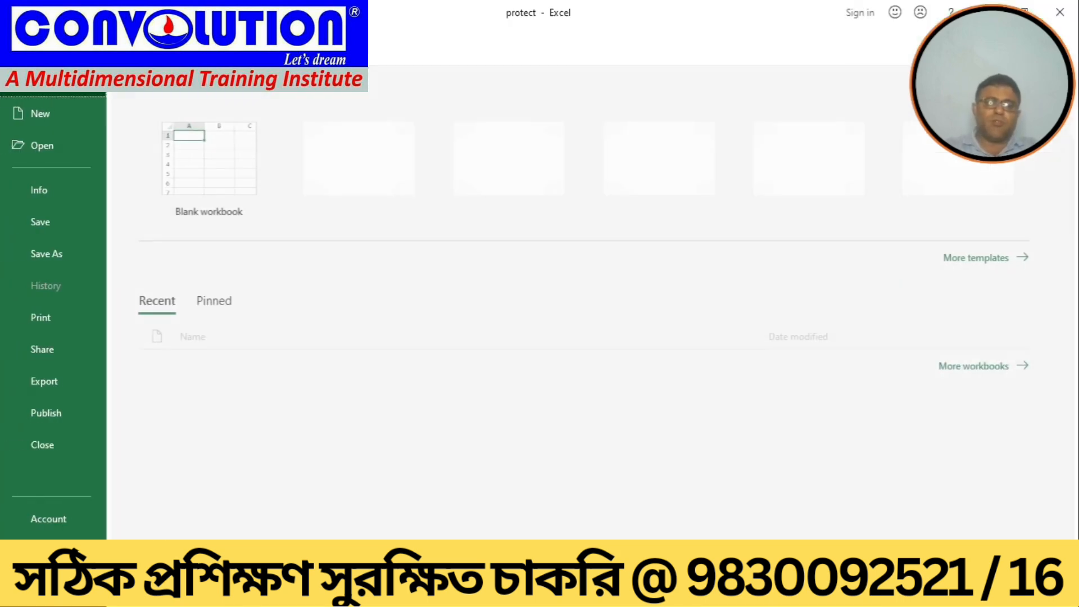
{"action": "left_click", "coordinate": [34, 256]}
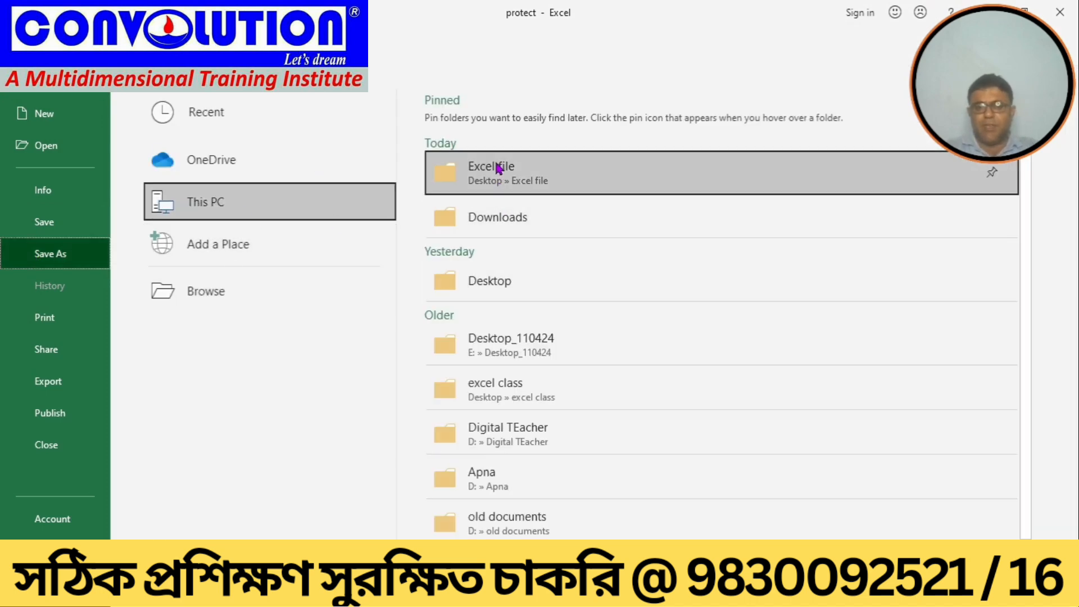
{"action": "left_click", "coordinate": [478, 171]}
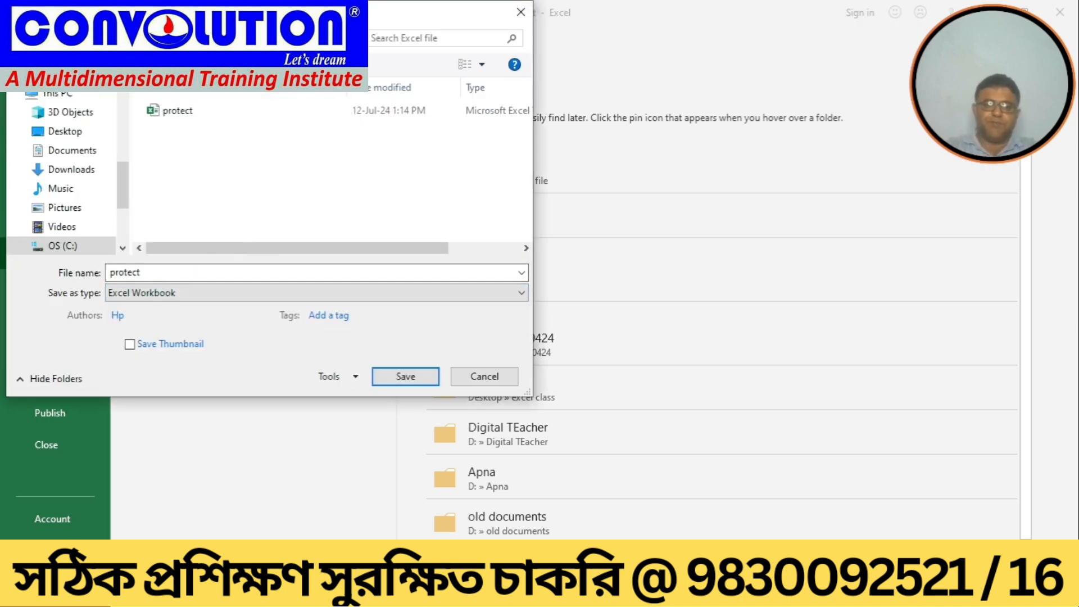
{"action": "left_click_drag", "start_coordinate": [288, 11], "coordinate": [486, 79]}
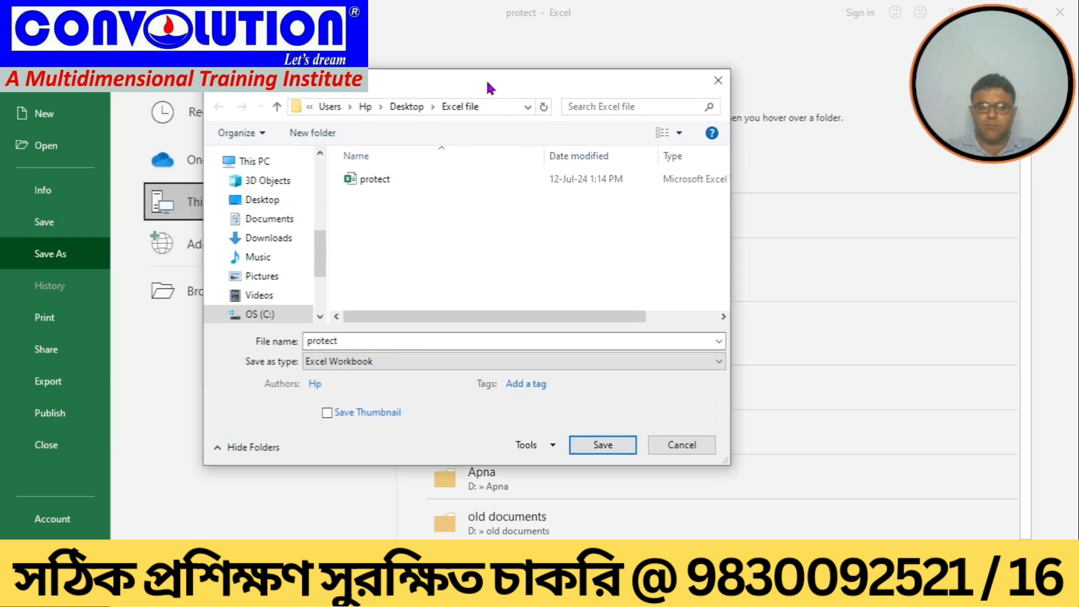
{"action": "double_click", "coordinate": [341, 338]}
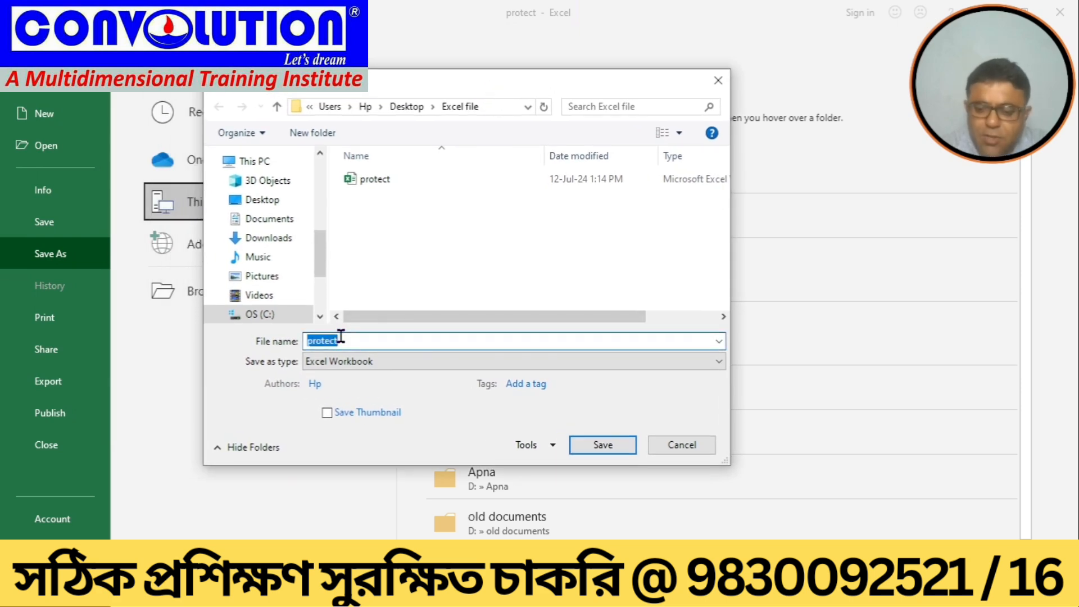
{"action": "type", "text": "MA"}
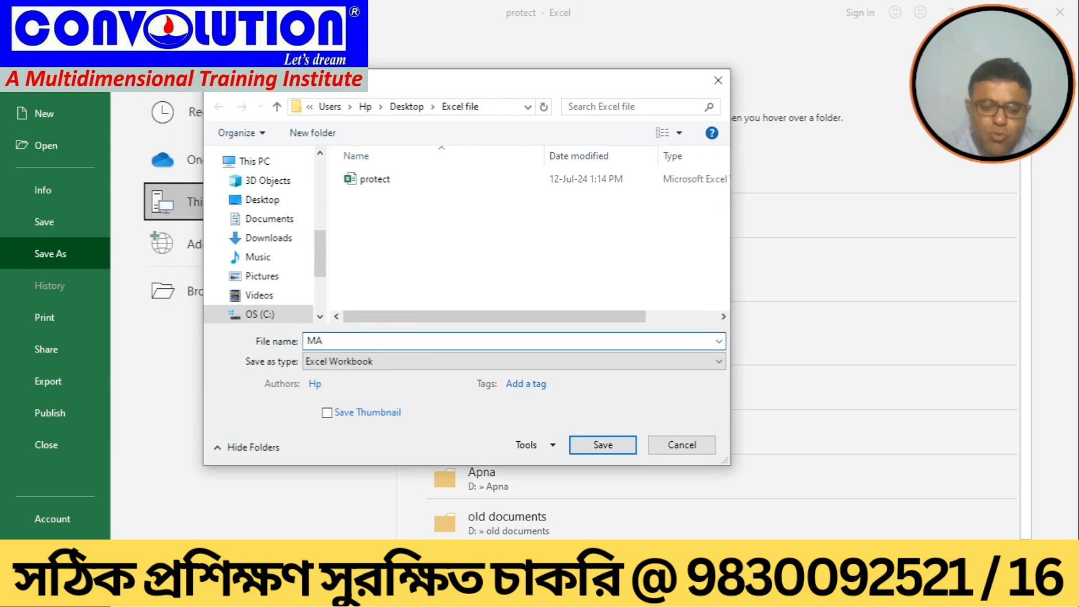
{"action": "type", "text": "CFROFILE"}
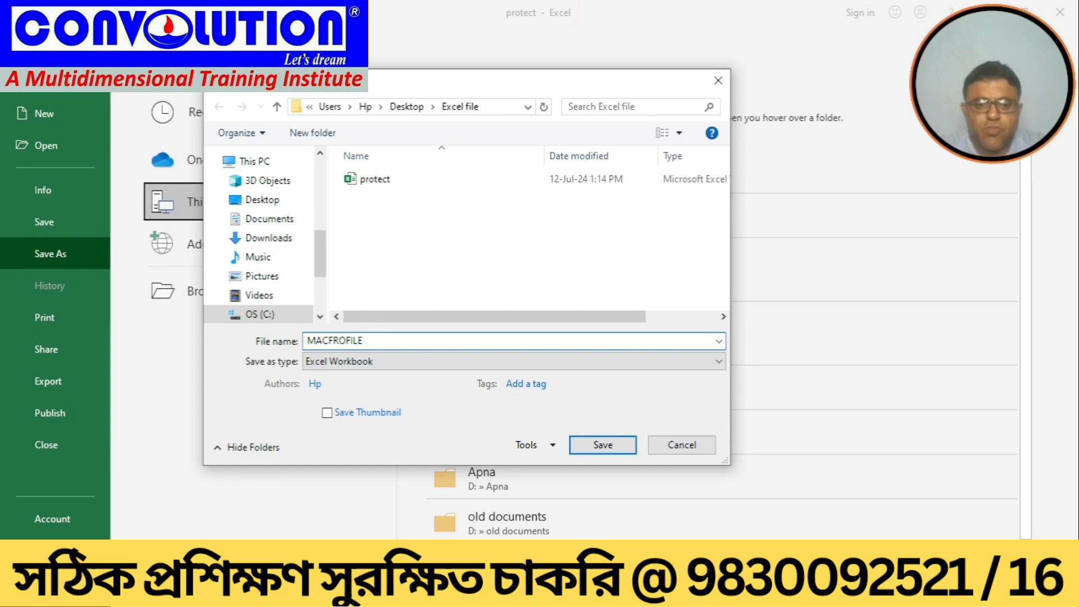
{"action": "left_click", "coordinate": [715, 361]}
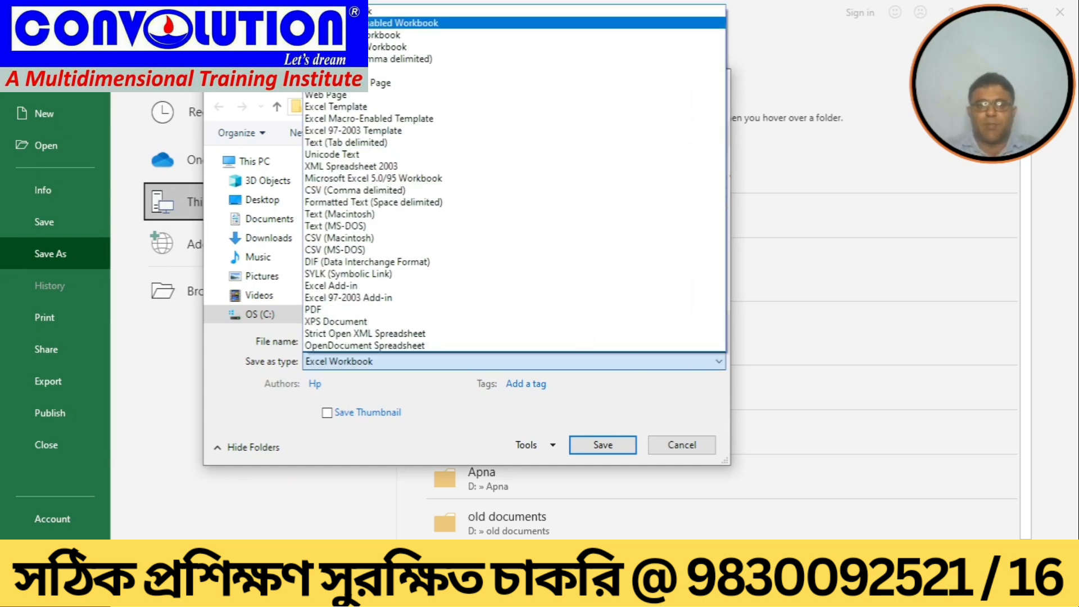
{"action": "left_click", "coordinate": [437, 24]}
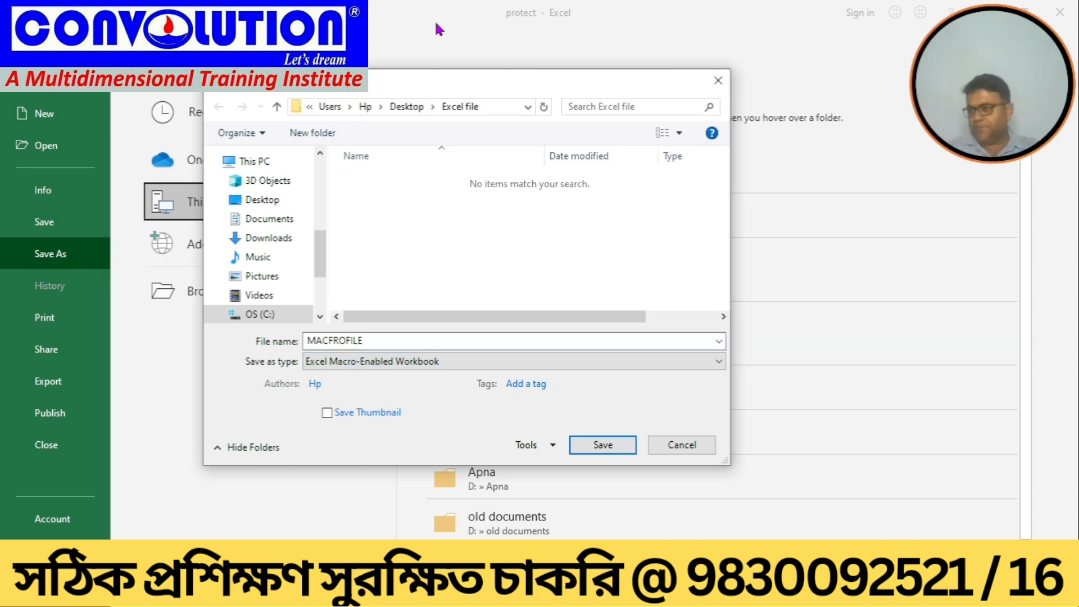
{"action": "left_click", "coordinate": [616, 441]}
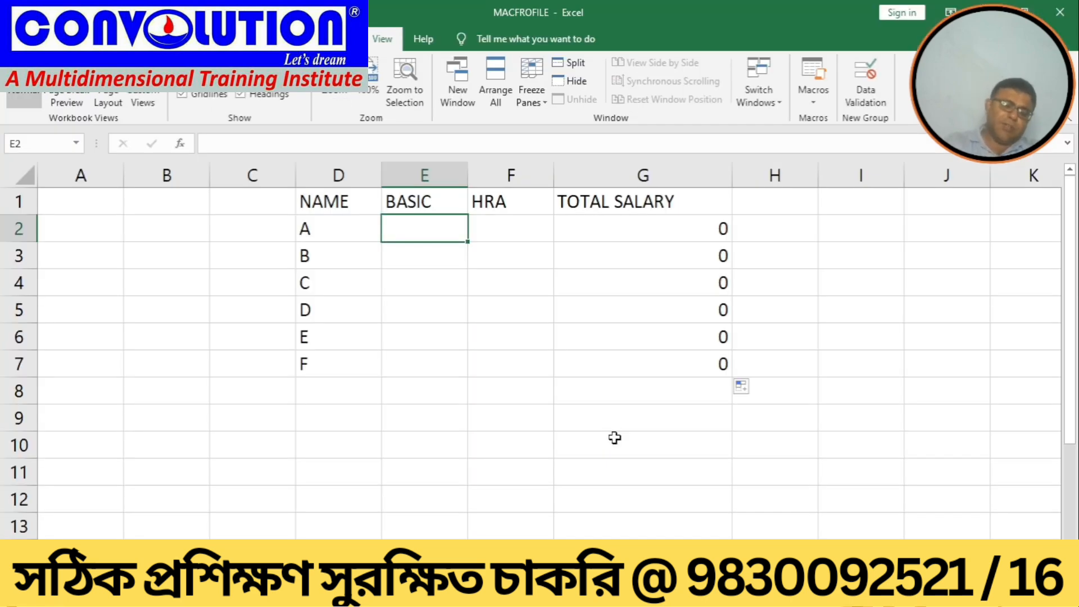
Step: Close the workbook and minimize the remaining open windows to reach the desktop
{"action": "left_click", "coordinate": [1067, 6]}
{"action": "triple_click", "coordinate": [472, 184]}
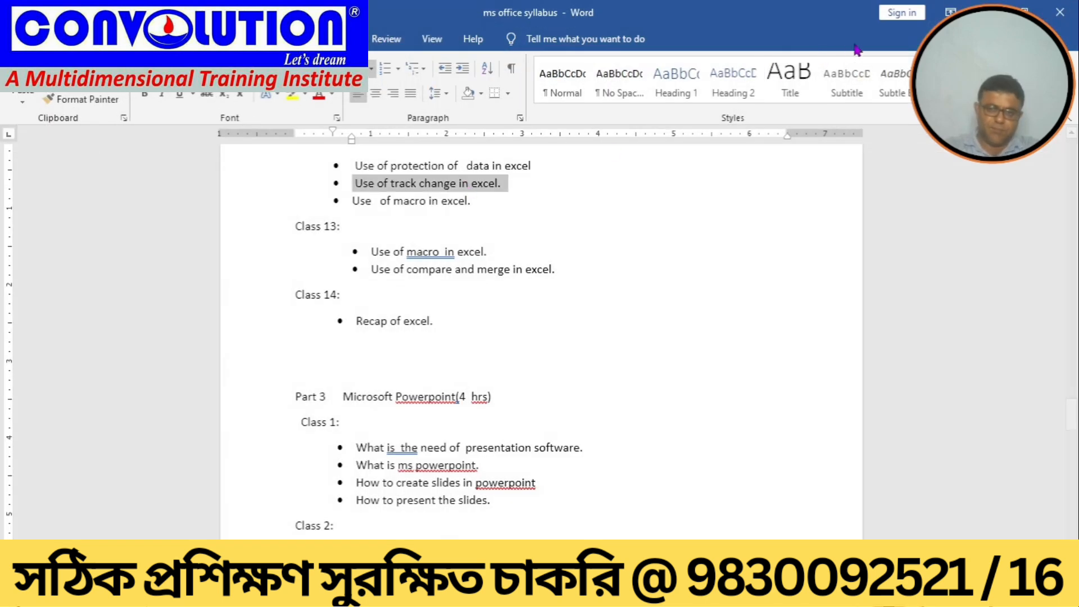
{"action": "left_click", "coordinate": [988, 12]}
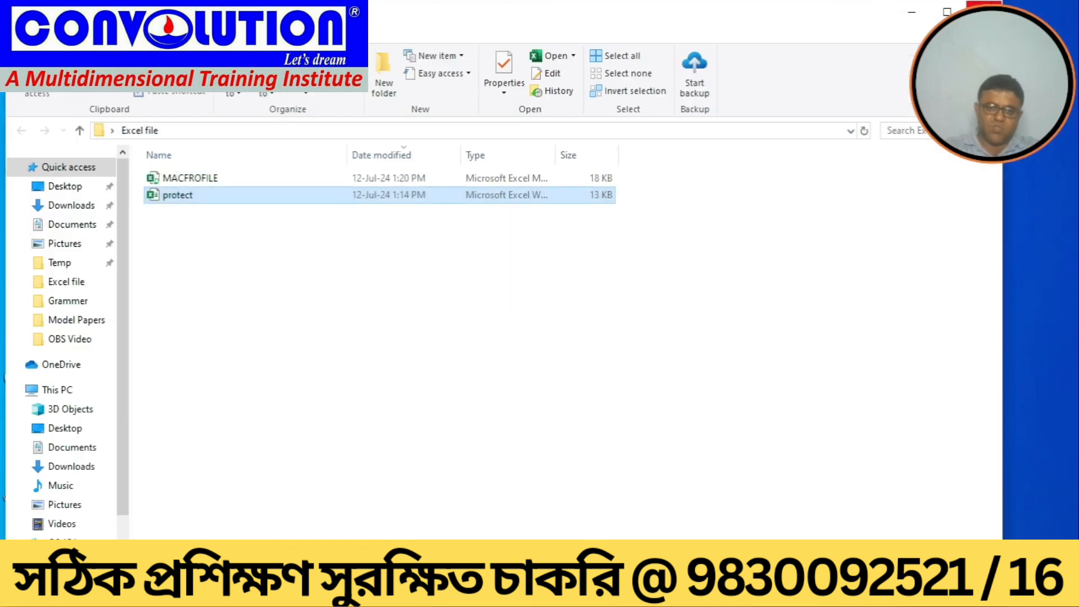
{"action": "left_click", "coordinate": [985, 10]}
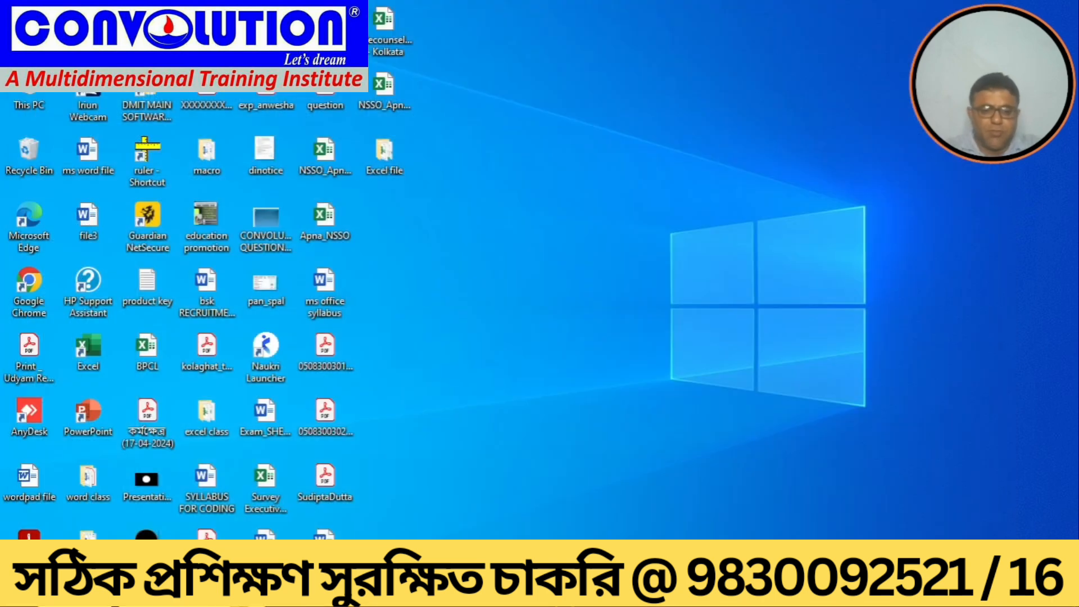
Step: Search for and launch Excel, then open the recent MACFROFILE workbook
{"action": "left_click", "coordinate": [129, 591]}
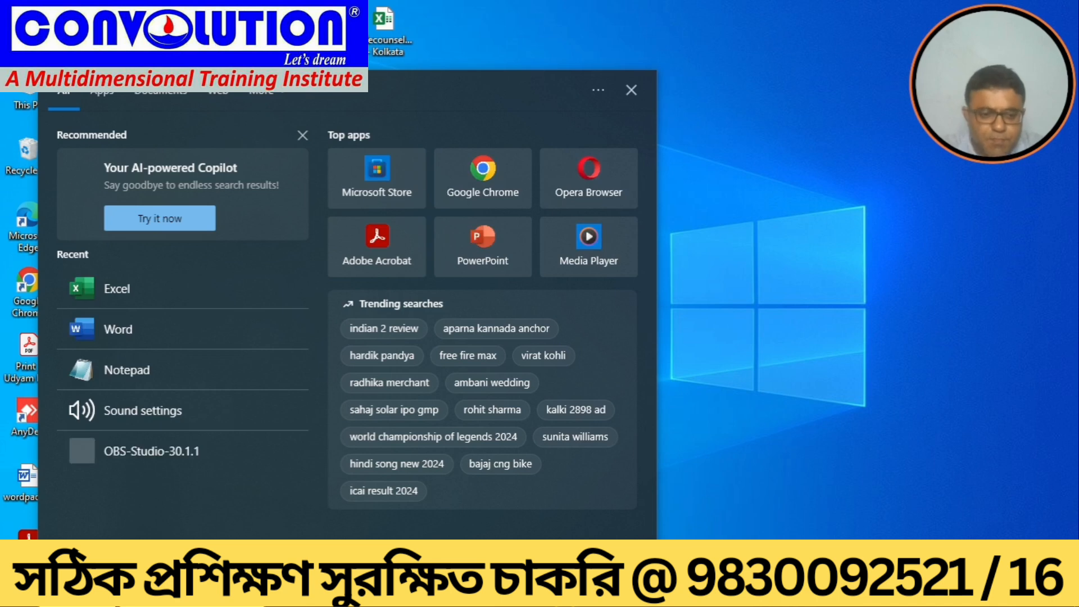
{"action": "type", "text": "EXCEL"}
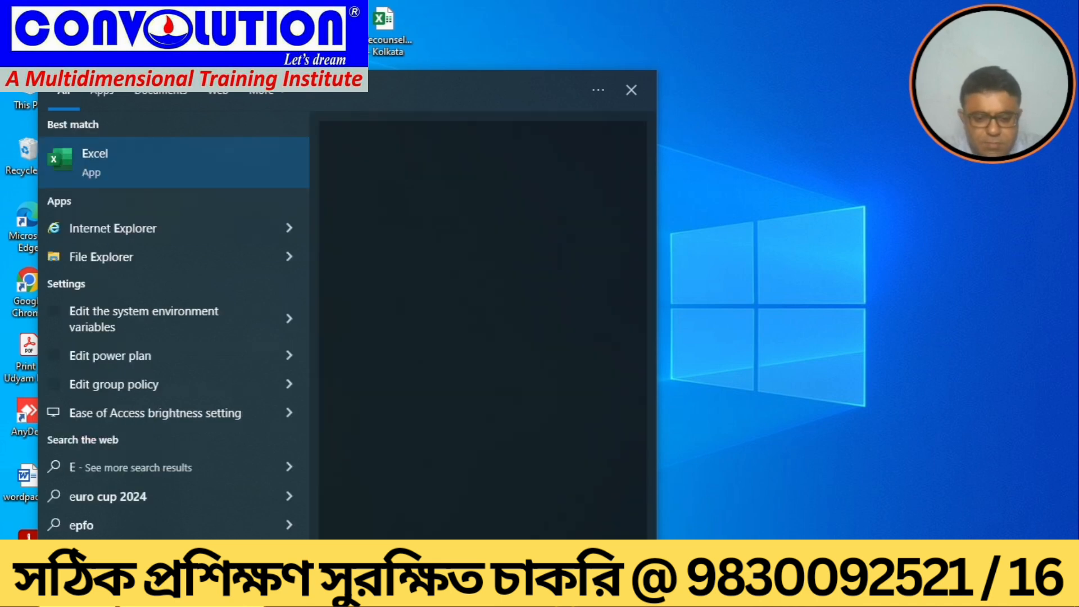
{"action": "left_click", "coordinate": [85, 151]}
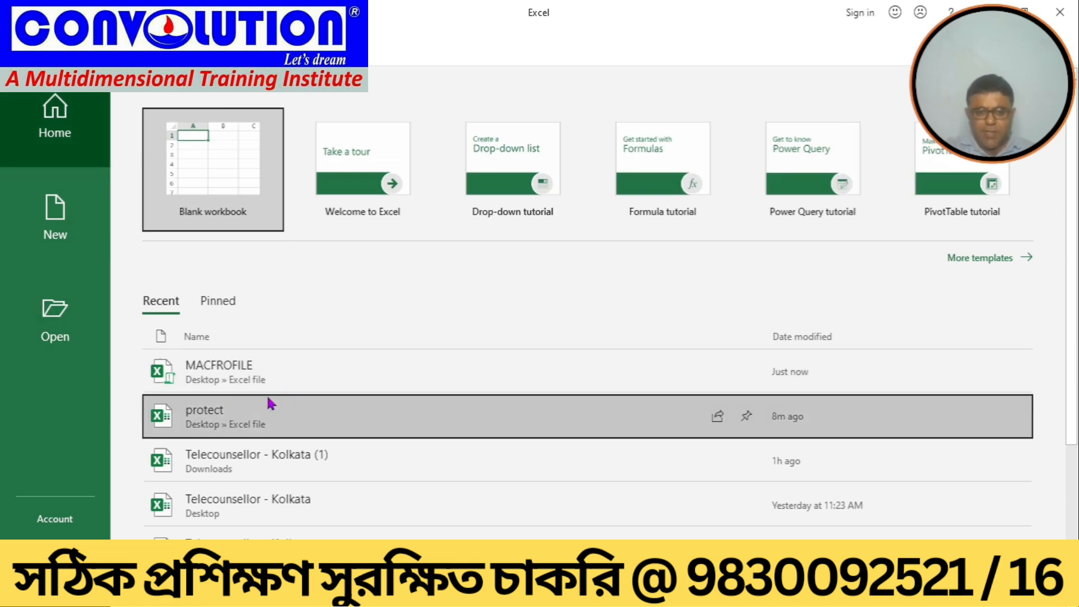
{"action": "left_click", "coordinate": [230, 373]}
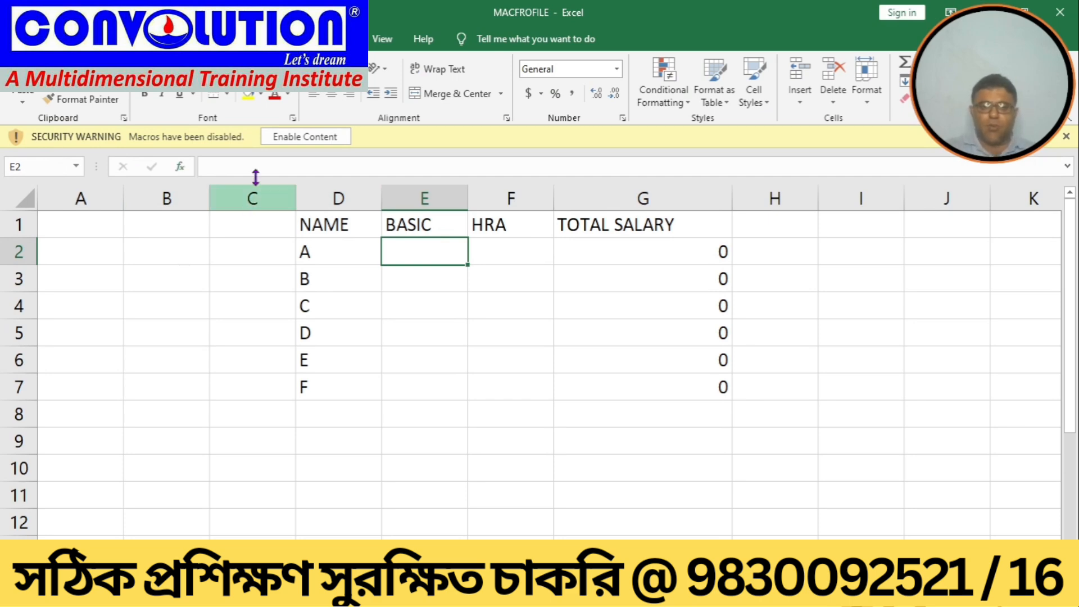
Step: Enable the disabled macro content in the MACFROFILE workbook
{"action": "left_click", "coordinate": [296, 136]}
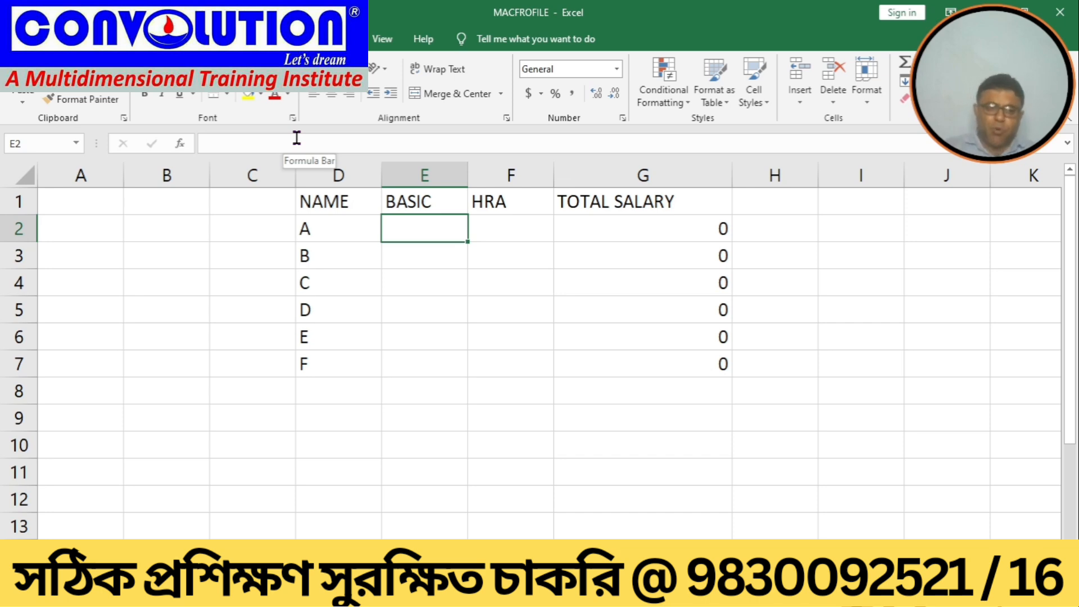
{"action": "left_click", "coordinate": [20, 39]}
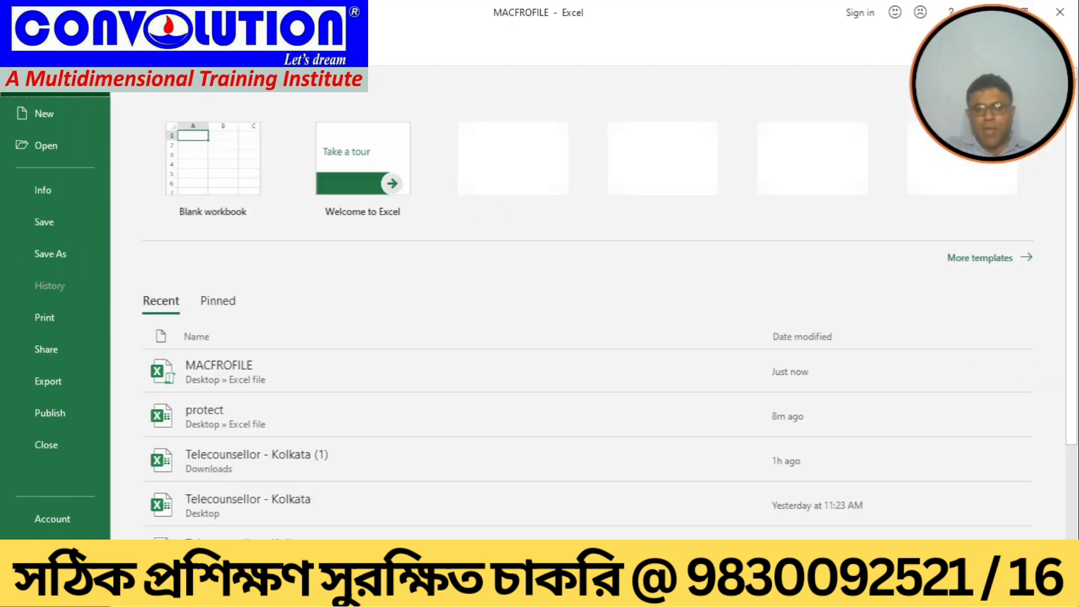
{"action": "key", "text": "Escape"}
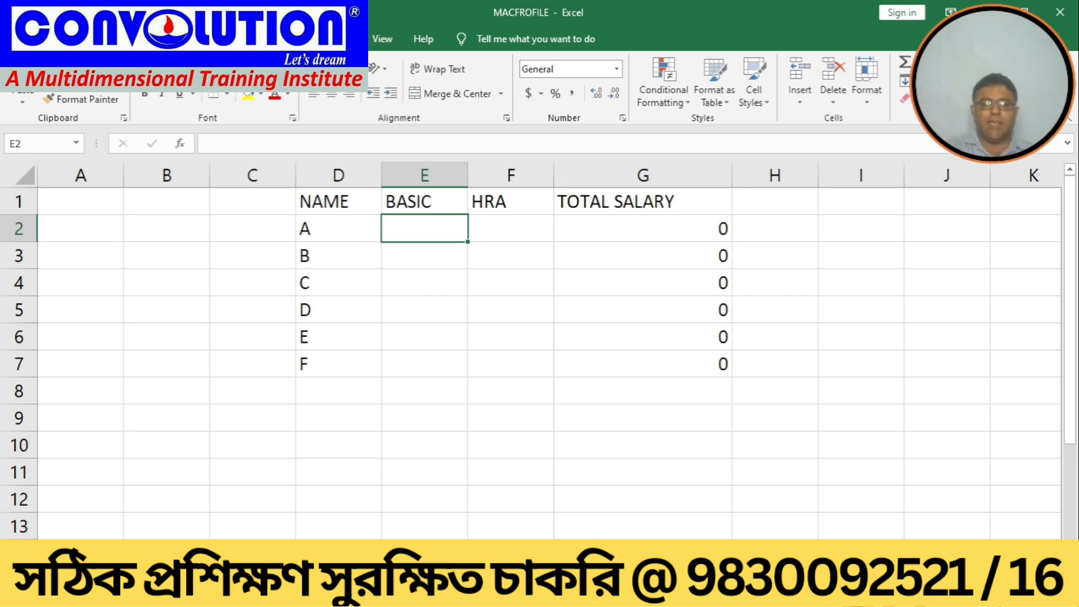
Step: Create a new blank workbook
{"action": "left_click", "coordinate": [19, 39]}
{"action": "left_click", "coordinate": [47, 120]}
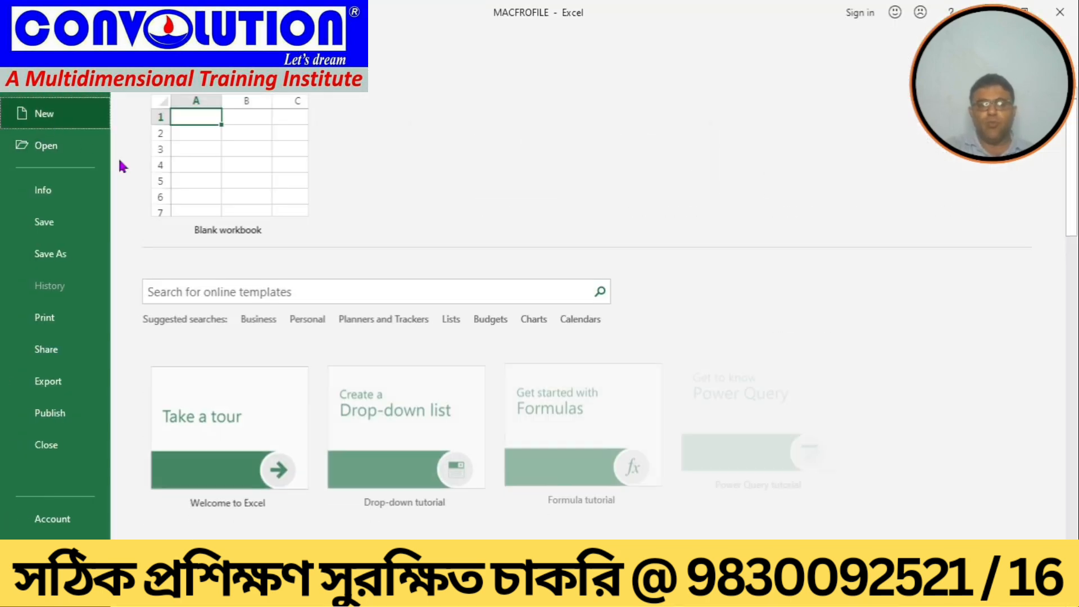
{"action": "left_click", "coordinate": [192, 158]}
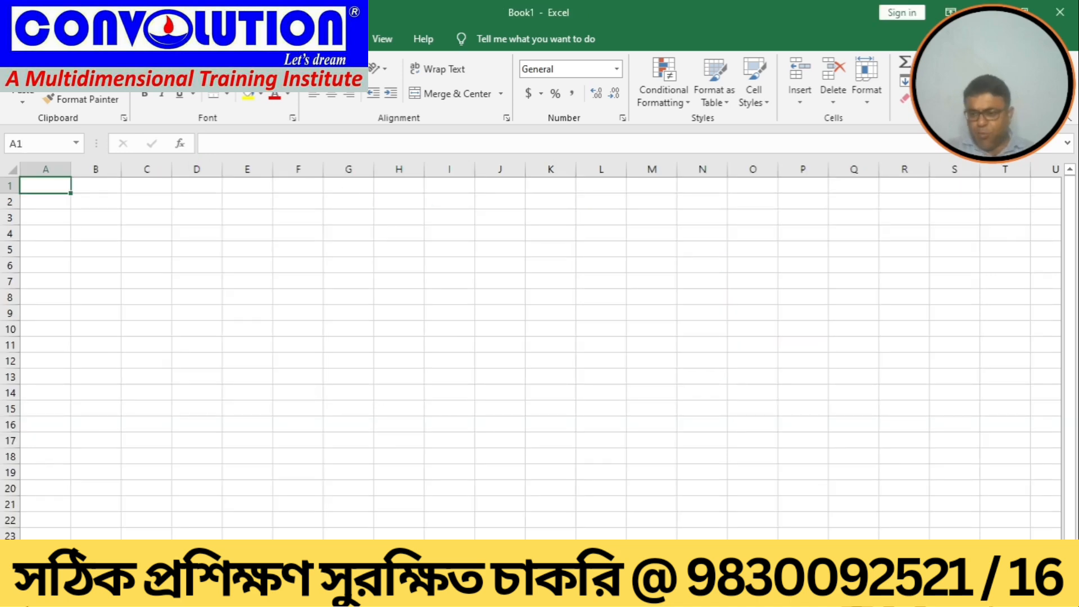
{"action": "scroll", "coordinate": [540, 348], "scroll_direction": "up", "scroll_amount": 5, "text": "ctrl"}
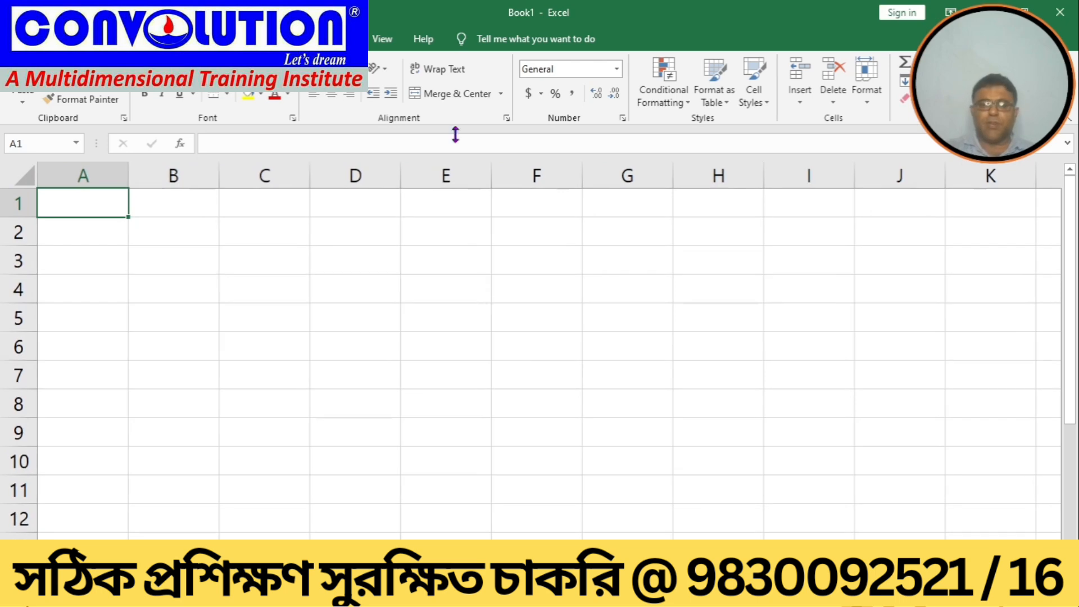
Step: Run the MACFROFILE.xlsm!EMPMACRO macro in the new workbook to rebuild the salary table
{"action": "left_click", "coordinate": [375, 45]}
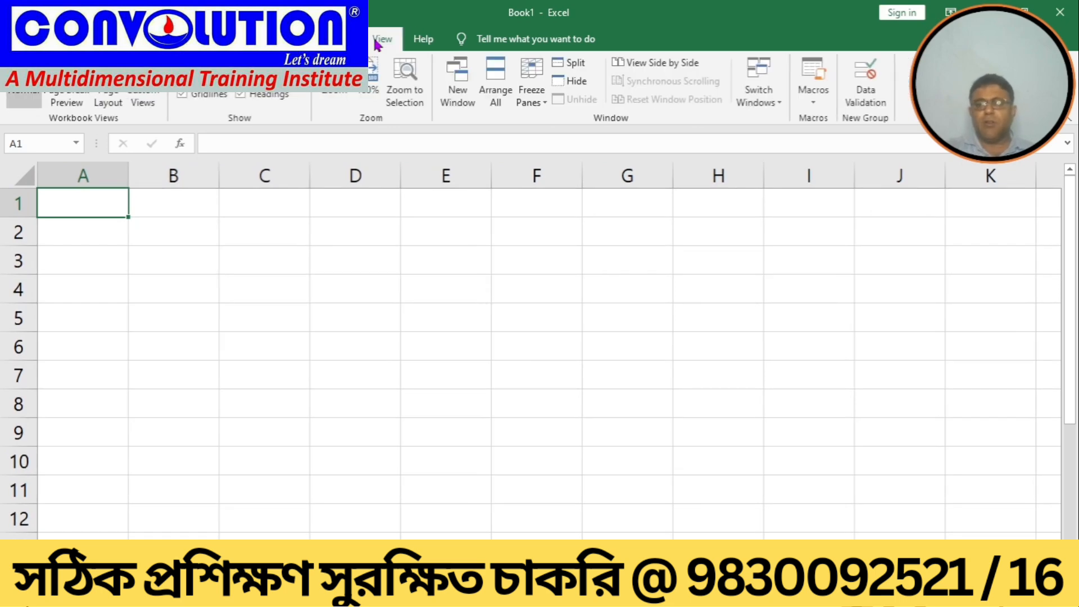
{"action": "left_click", "coordinate": [815, 98]}
{"action": "left_click", "coordinate": [823, 119]}
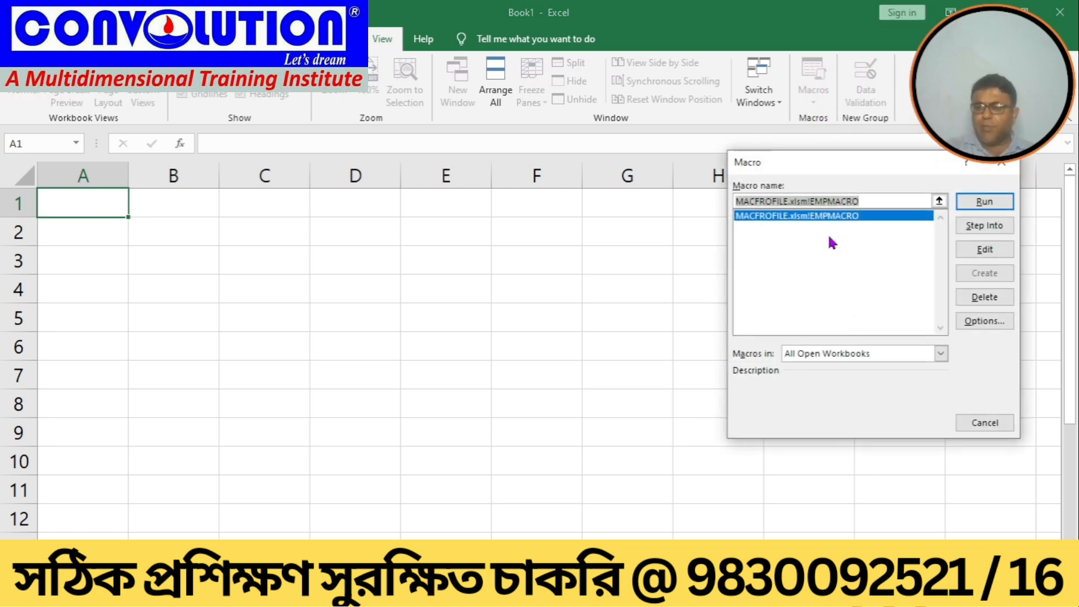
{"action": "left_click", "coordinate": [969, 200]}
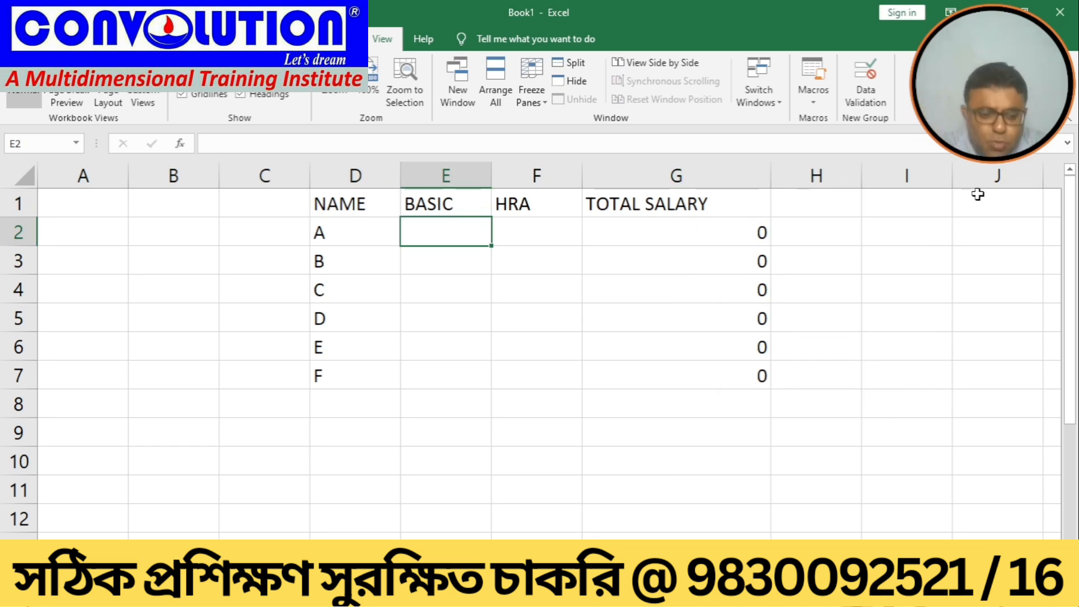
Step: Enter BASIC 20000 and HRA 3000 for employee A
{"action": "type", "text": "20000"}
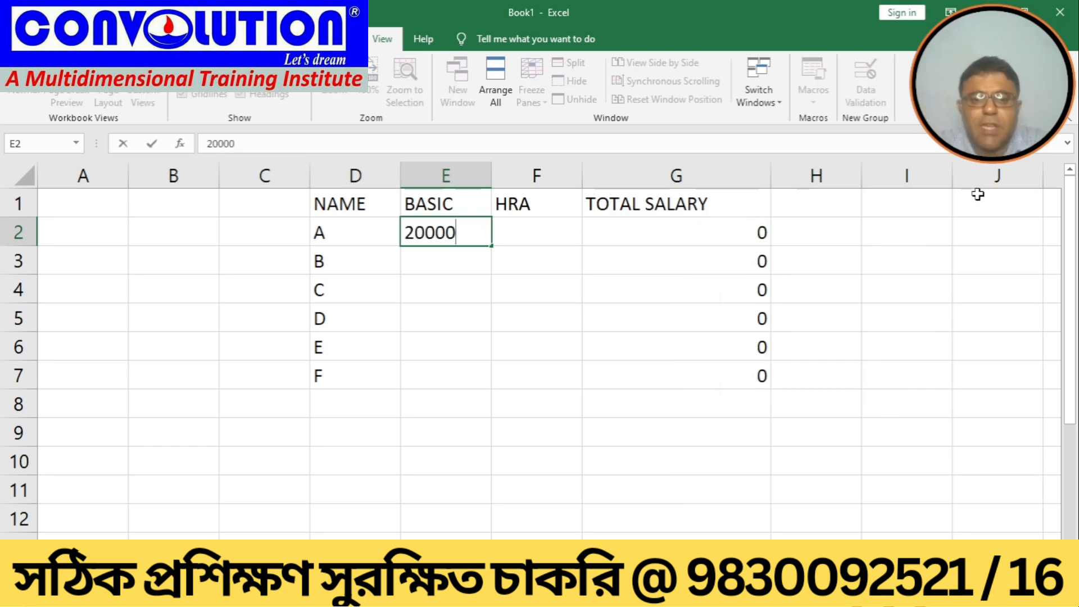
{"action": "key", "text": "Tab"}
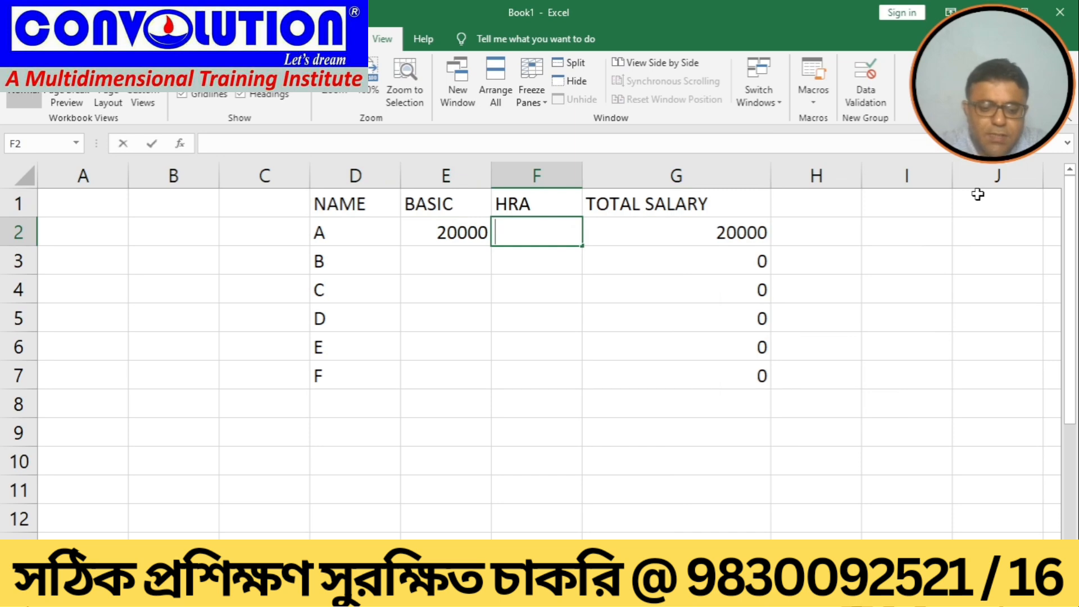
{"action": "type", "text": "3000"}
{"action": "key", "text": "Return"}
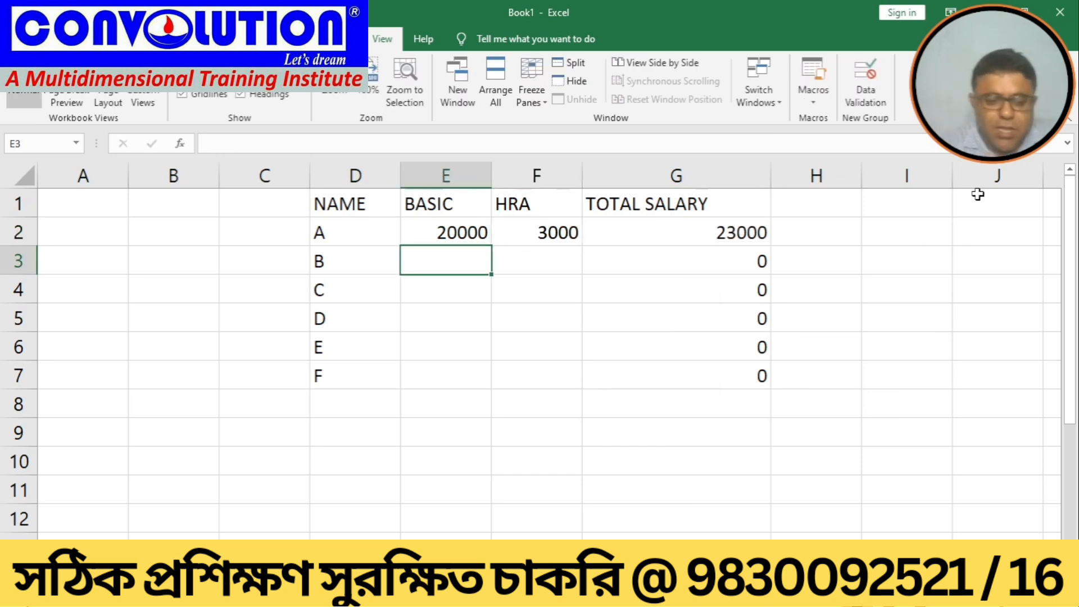
Step: Enter BASIC 21000 and HRA 5000 for employee B
{"action": "type", "text": "210000"}
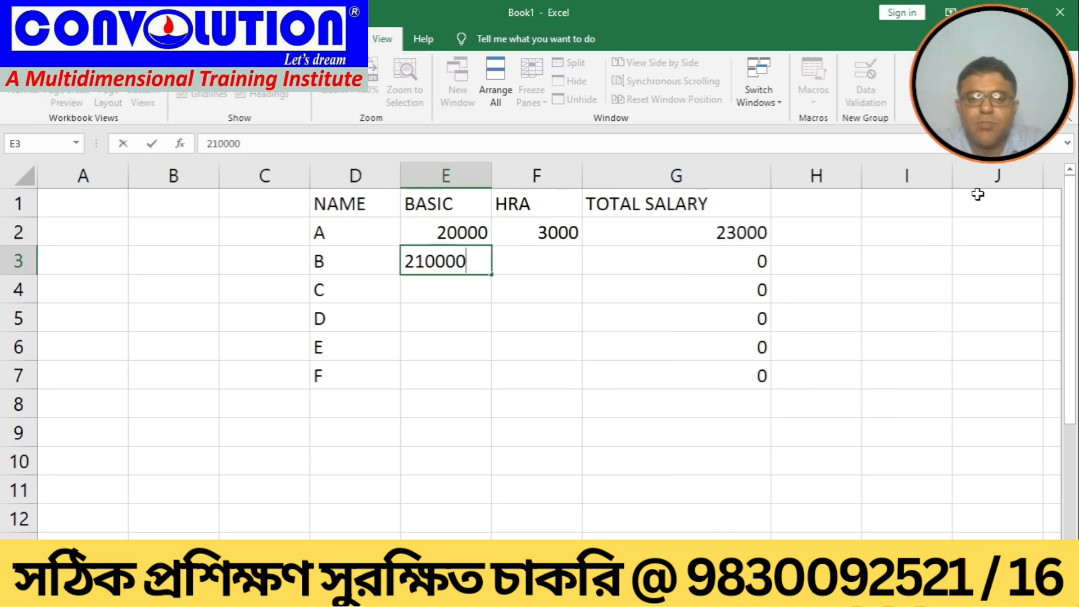
{"action": "key", "text": "BackSpace"}
{"action": "key", "text": "Tab"}
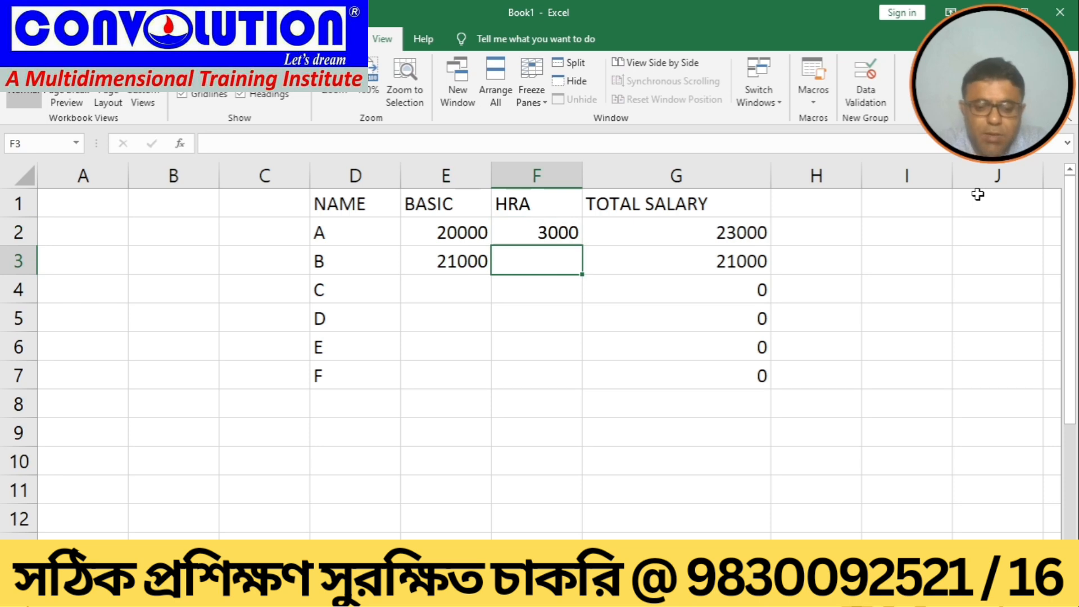
{"action": "type", "text": "5000"}
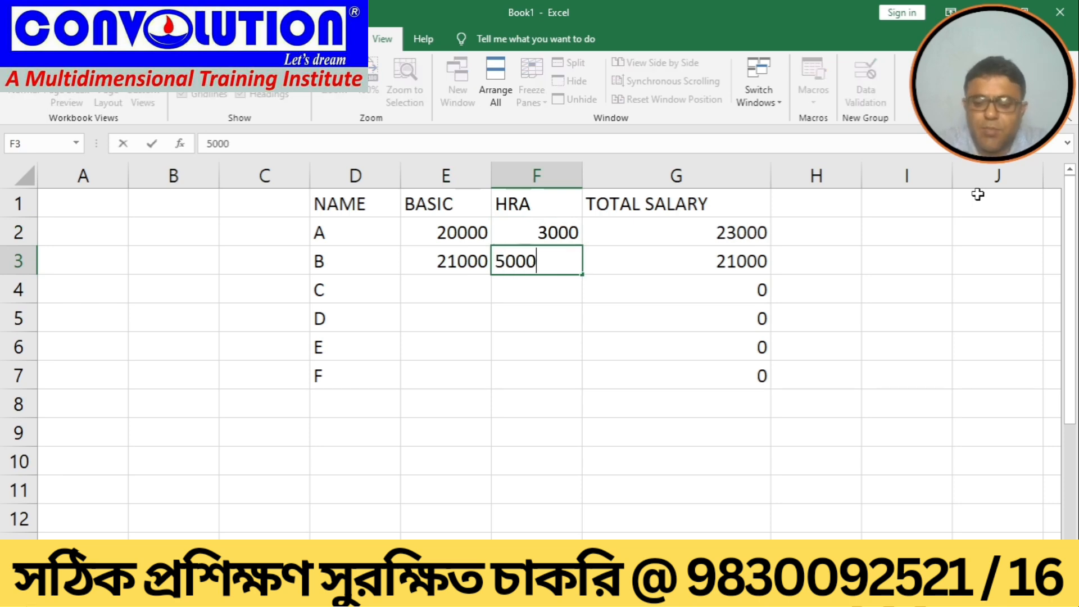
{"action": "key", "text": "Return"}
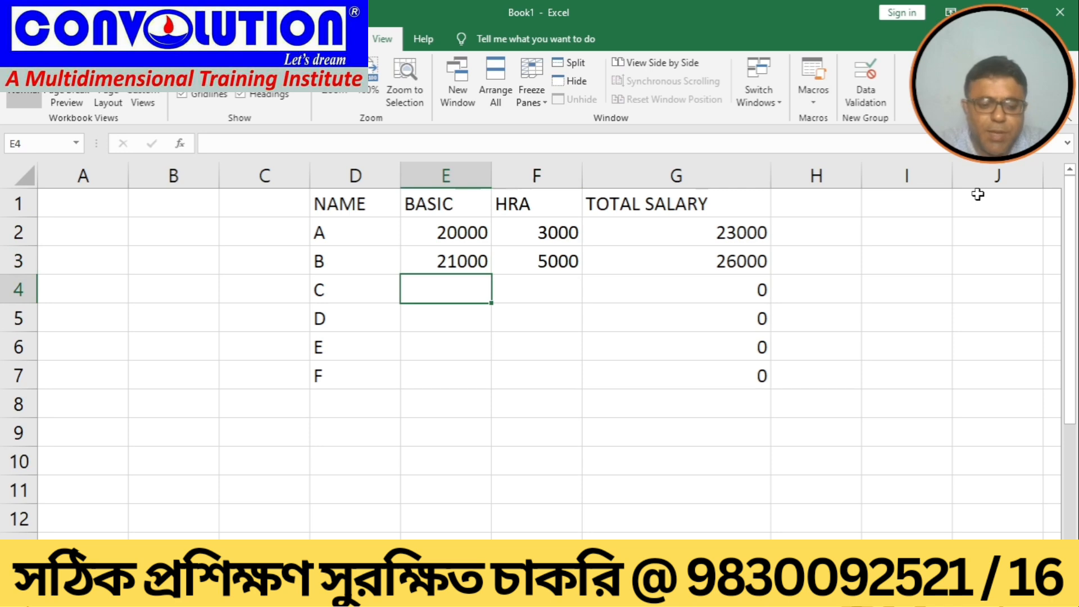
Step: Enter BASIC 15000 and HRA 6000 for employee C
{"action": "type", "text": "15000"}
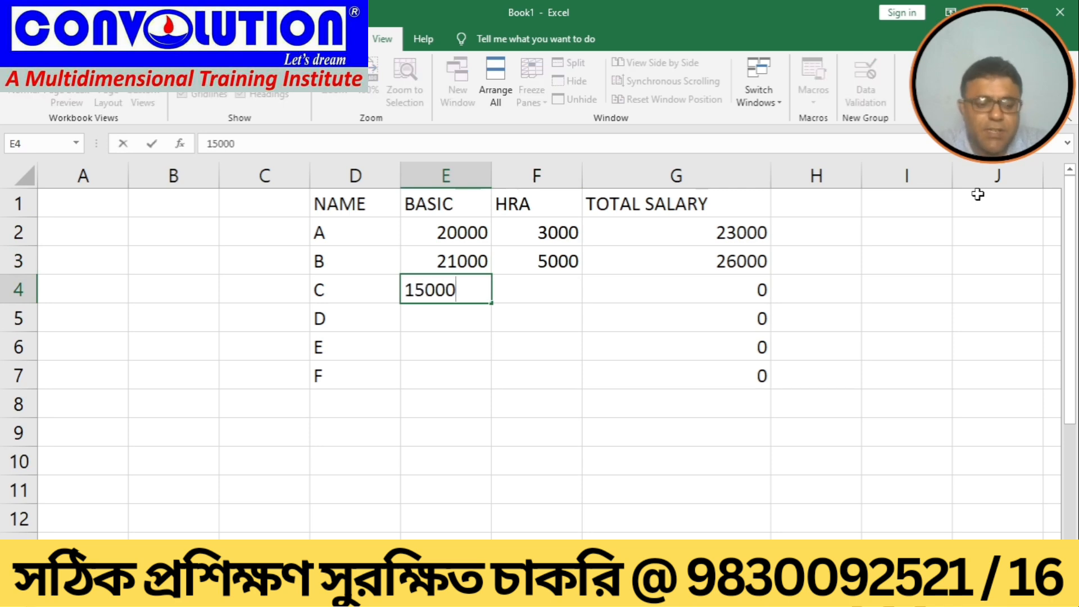
{"action": "key", "text": "Tab"}
{"action": "type", "text": "6000"}
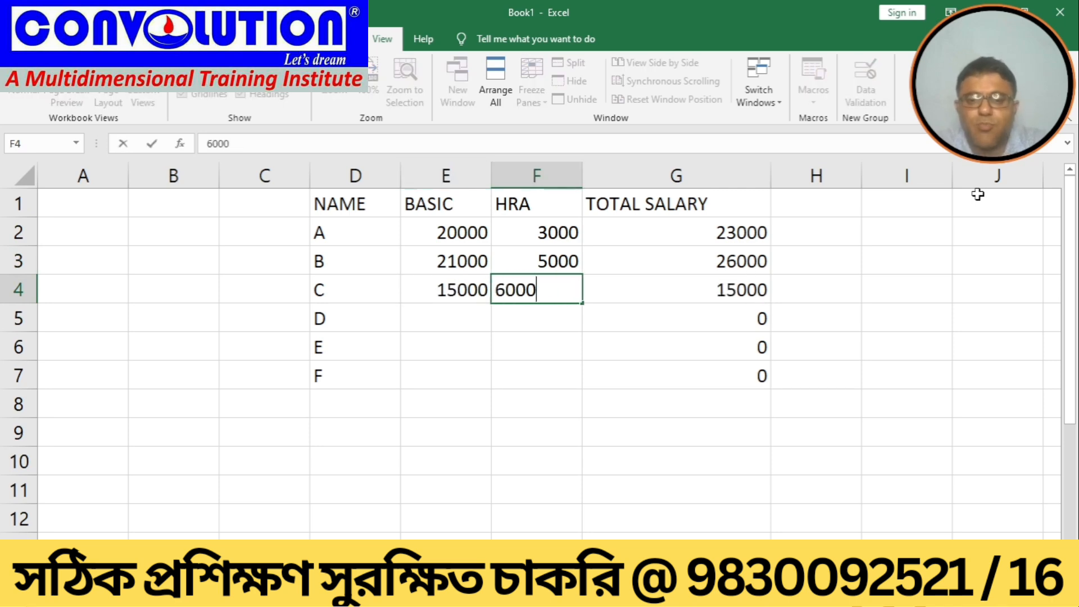
{"action": "key", "text": "Tab"}
{"action": "key", "text": "Down"}
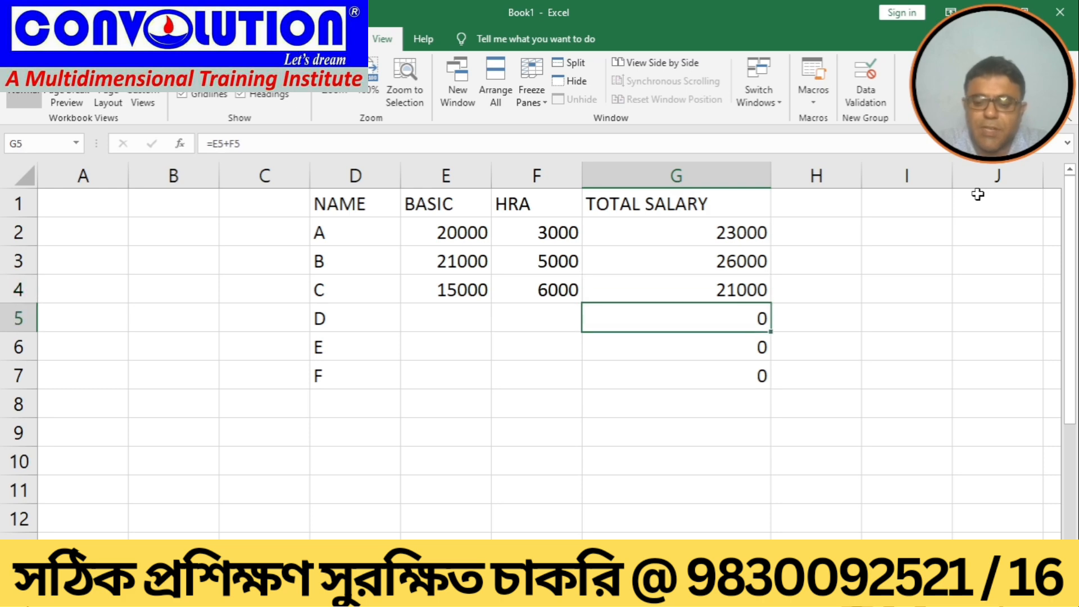
Step: Enter BASIC 18000 and HRA 2300 for employee D
{"action": "key", "text": "Left"}
{"action": "key", "text": "Left"}
{"action": "type", "text": "18"}
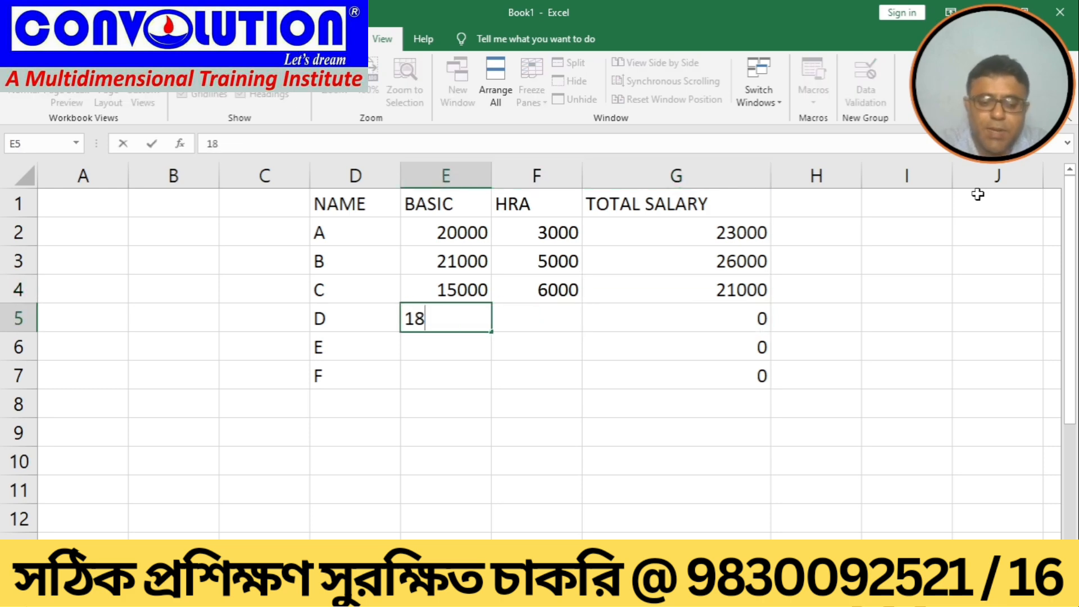
{"action": "type", "text": "000"}
{"action": "key", "text": "Tab"}
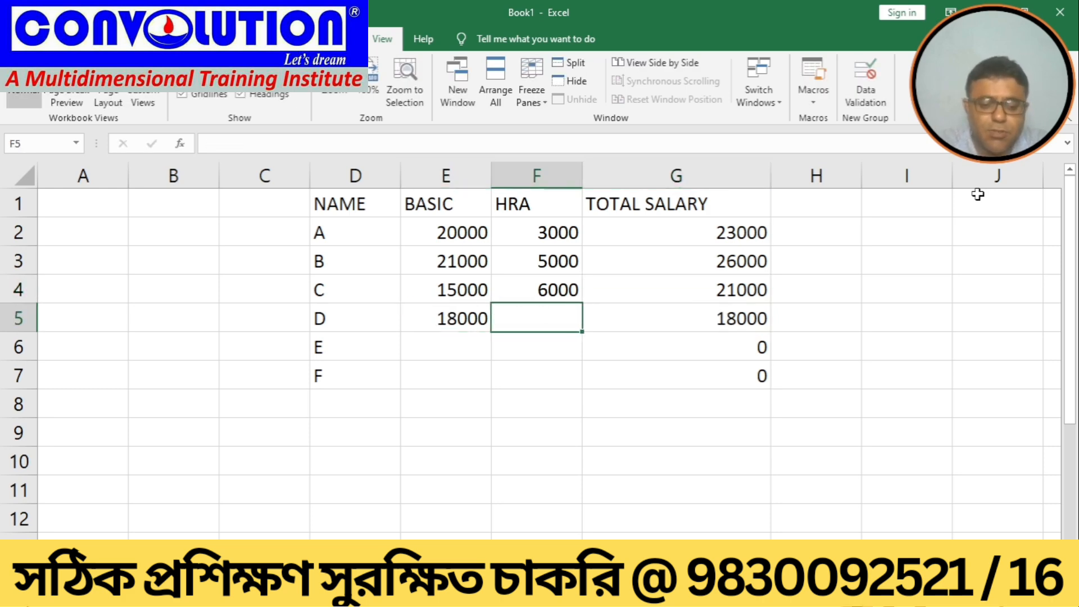
{"action": "type", "text": "2300"}
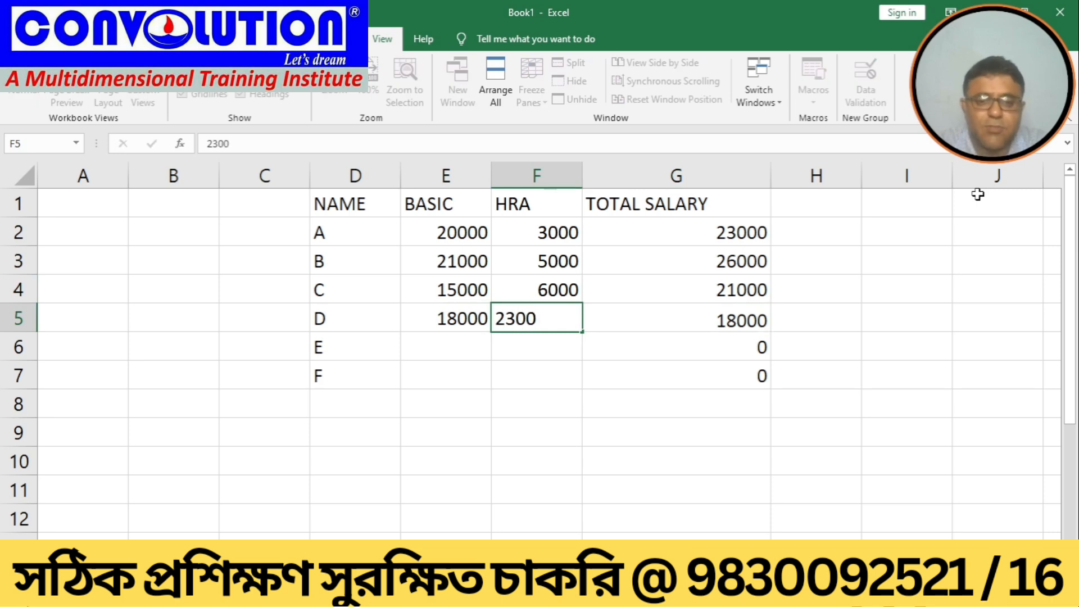
{"action": "key", "text": "Tab"}
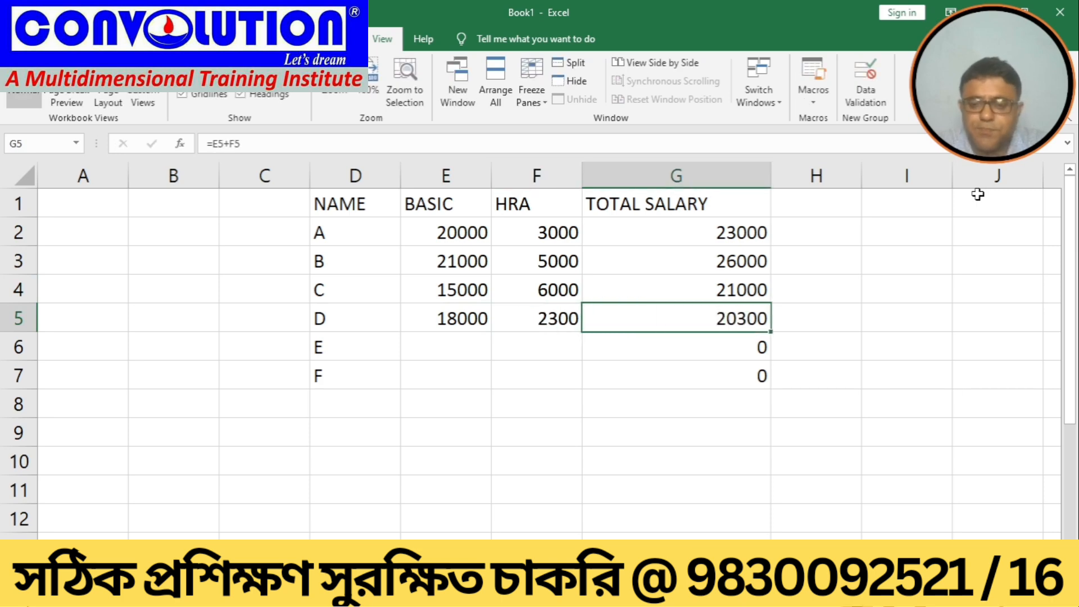
{"action": "key", "text": "Down"}
{"action": "key", "text": "Left"}
{"action": "key", "text": "Left"}
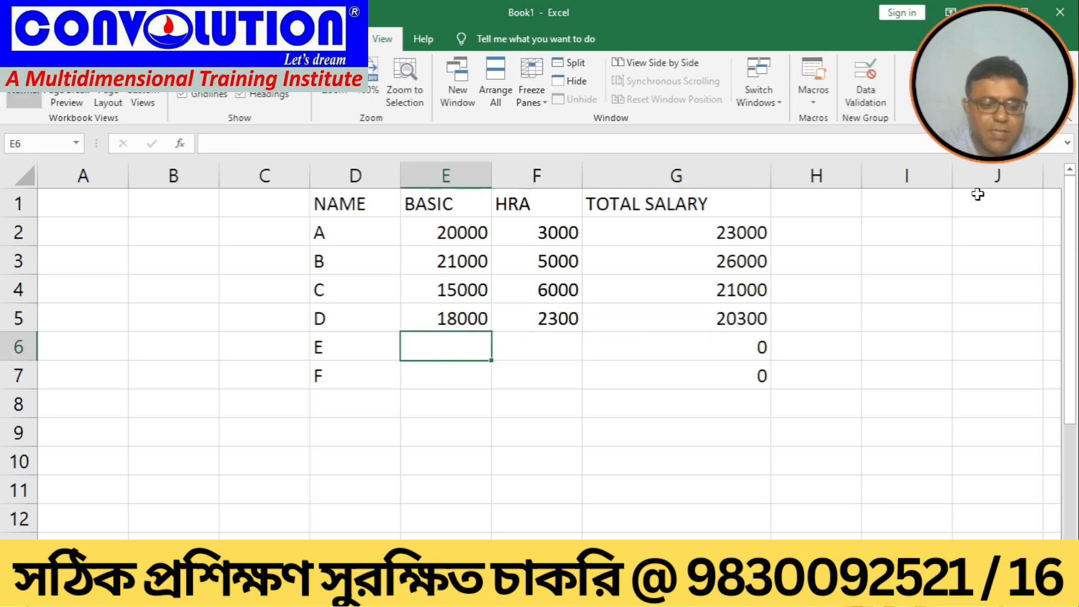
{"action": "type", "text": "50000"}
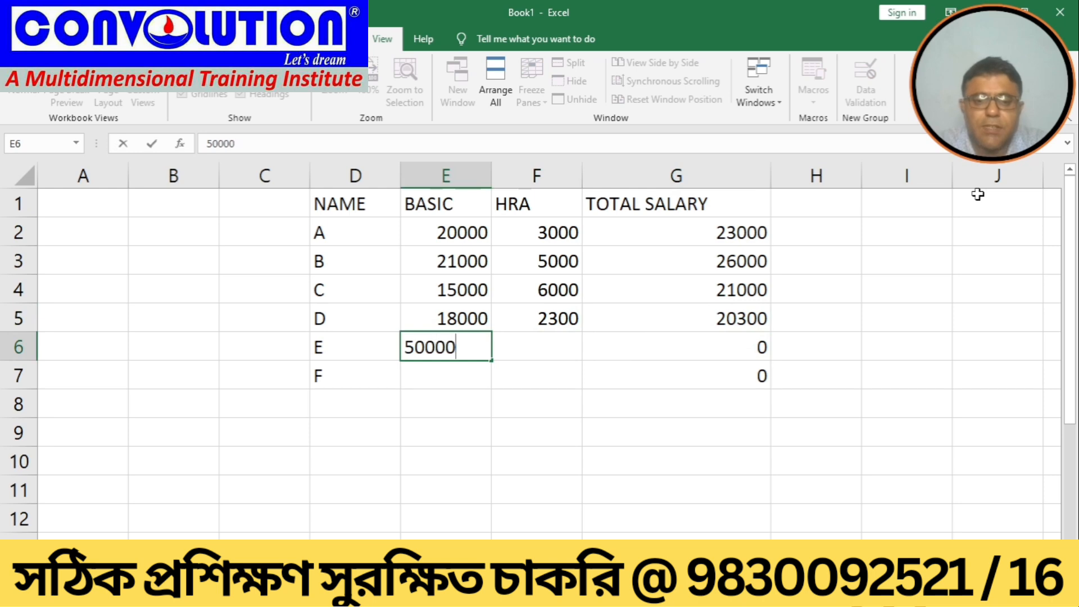
{"action": "key", "text": "BackSpace"}
{"action": "key", "text": "BackSpace"}
{"action": "key", "text": "BackSpace"}
{"action": "key", "text": "BackSpace"}
{"action": "key", "text": "BackSpace"}
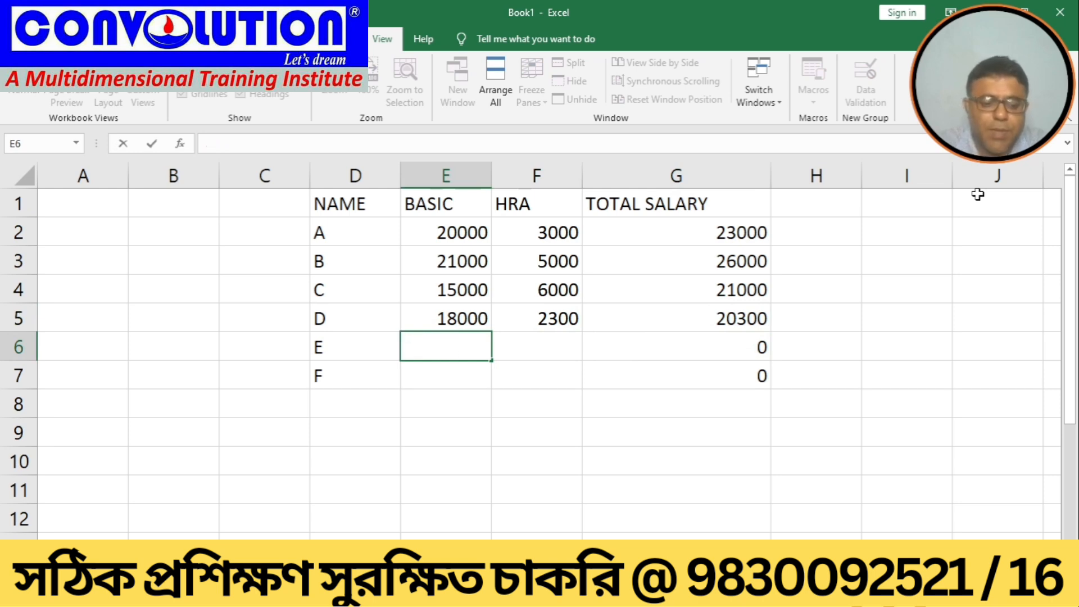
Step: Enter BASIC 25000 and HRA 3000 for employee E
{"action": "type", "text": "25000"}
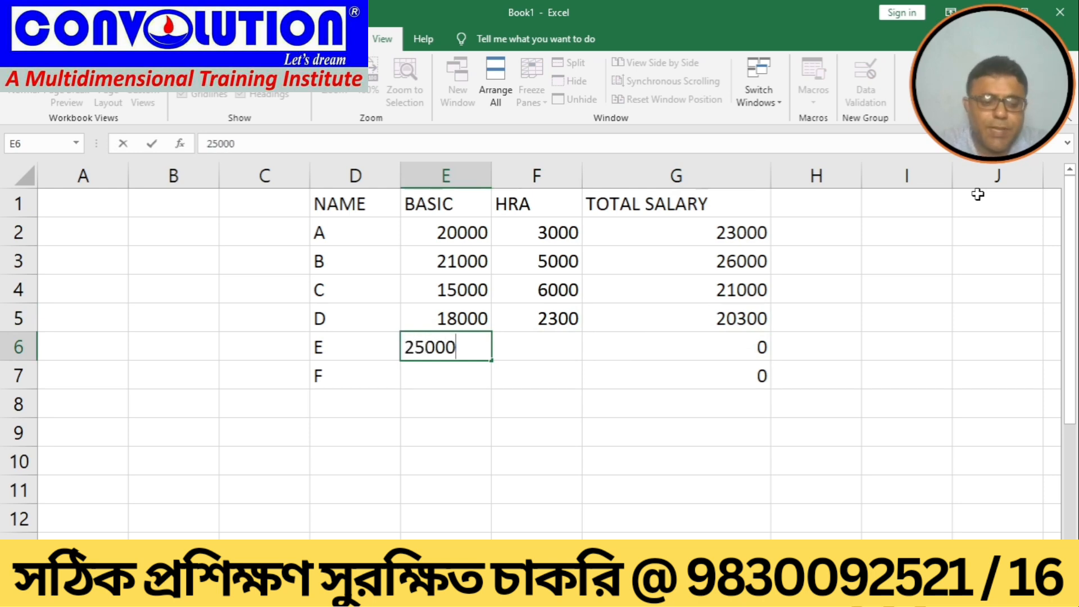
{"action": "key", "text": "Right"}
{"action": "type", "text": "3000"}
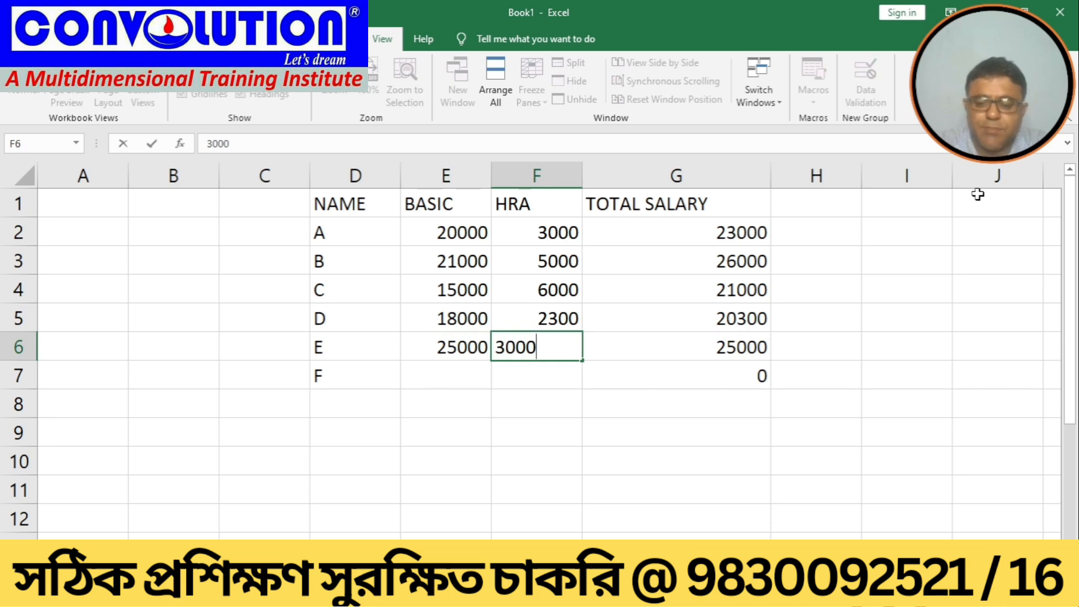
{"action": "key", "text": "Return"}
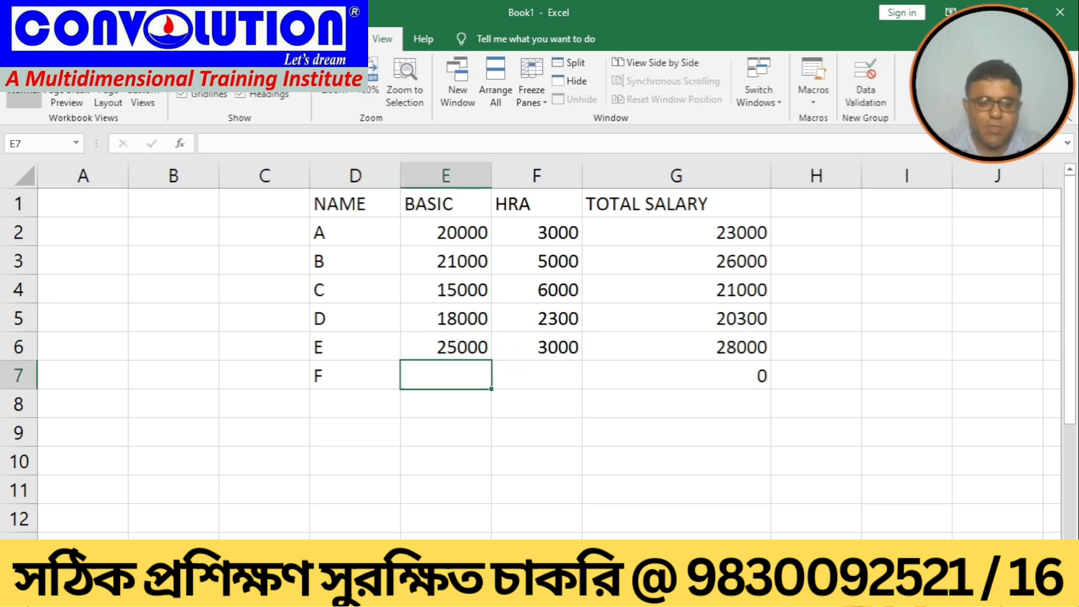
Step: Insert a new blank worksheet into the workbook
{"action": "right_click", "coordinate": [114, 557]}
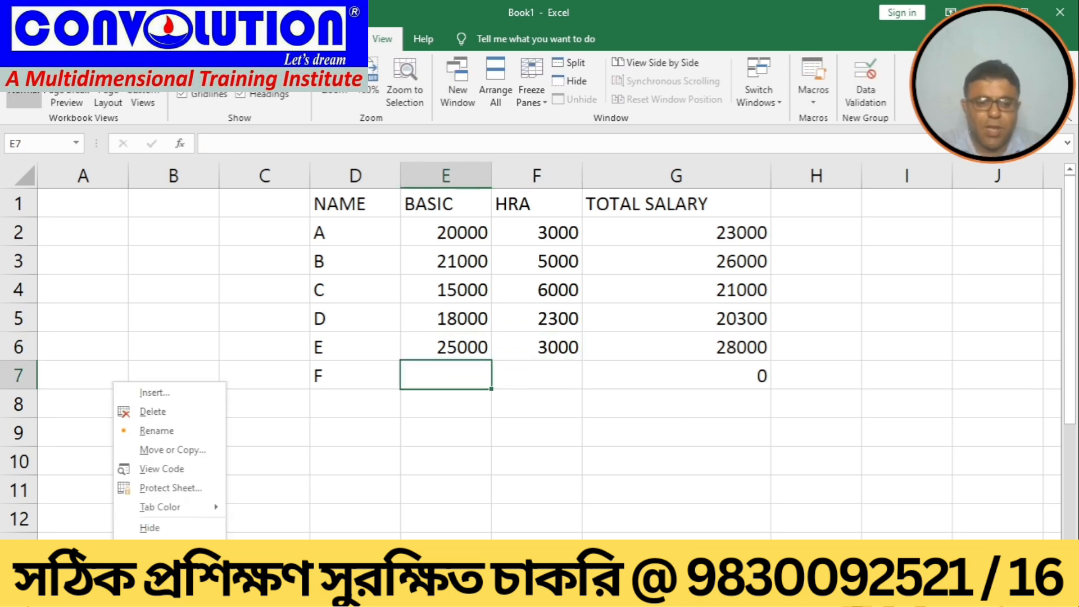
{"action": "left_click", "coordinate": [169, 433]}
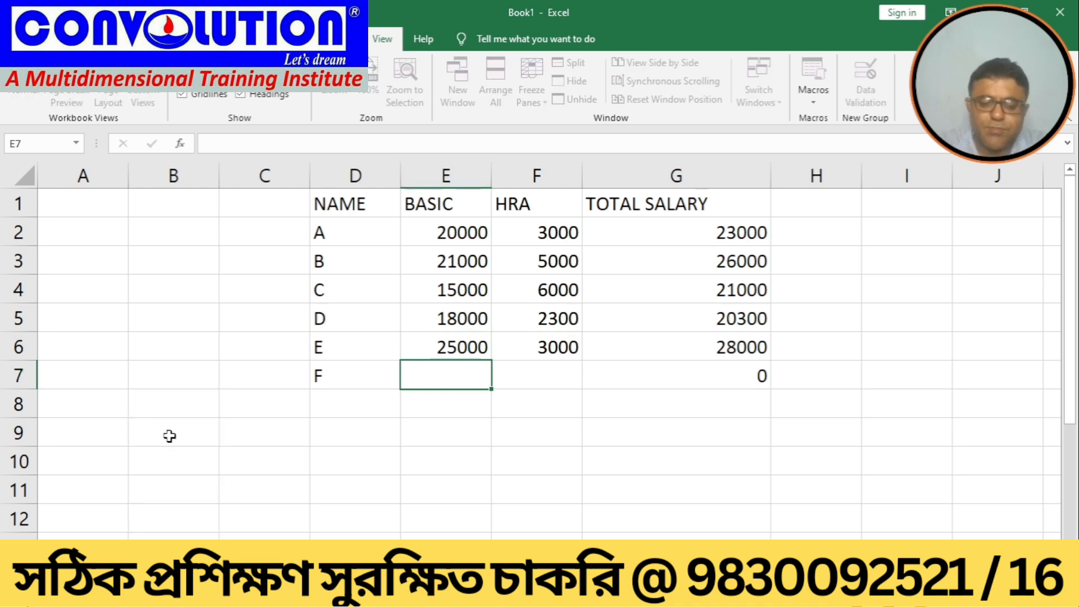
{"action": "key", "text": "Return"}
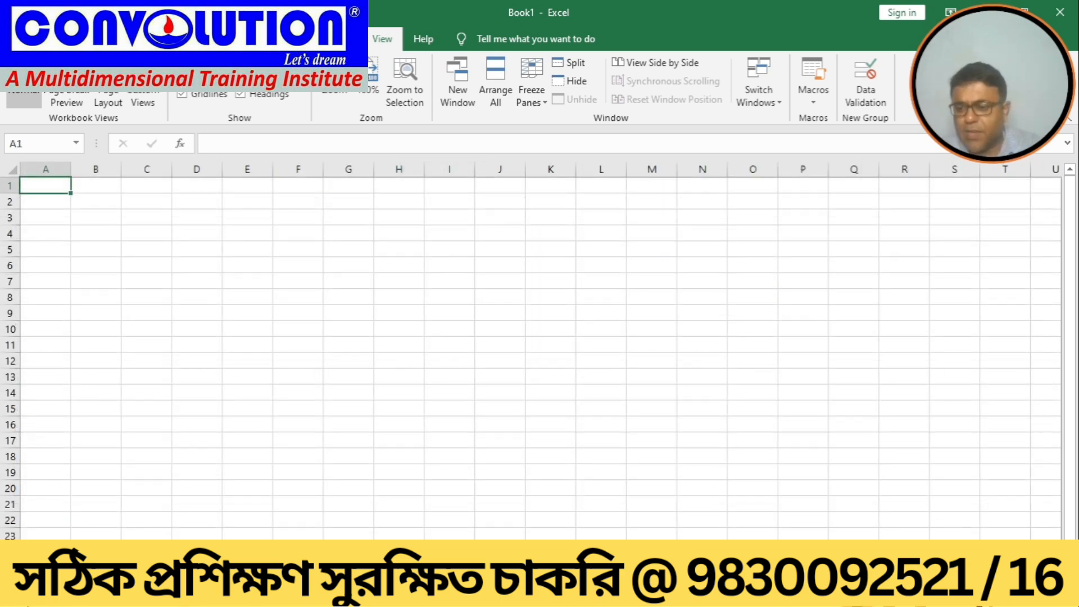
Step: Run the MACFROFILE.xlsm!EMPMACRO macro from cell C1 of the new sheet to rebuild the salary table
{"action": "scroll", "coordinate": [540, 351], "scroll_direction": "down", "scroll_amount": 1}
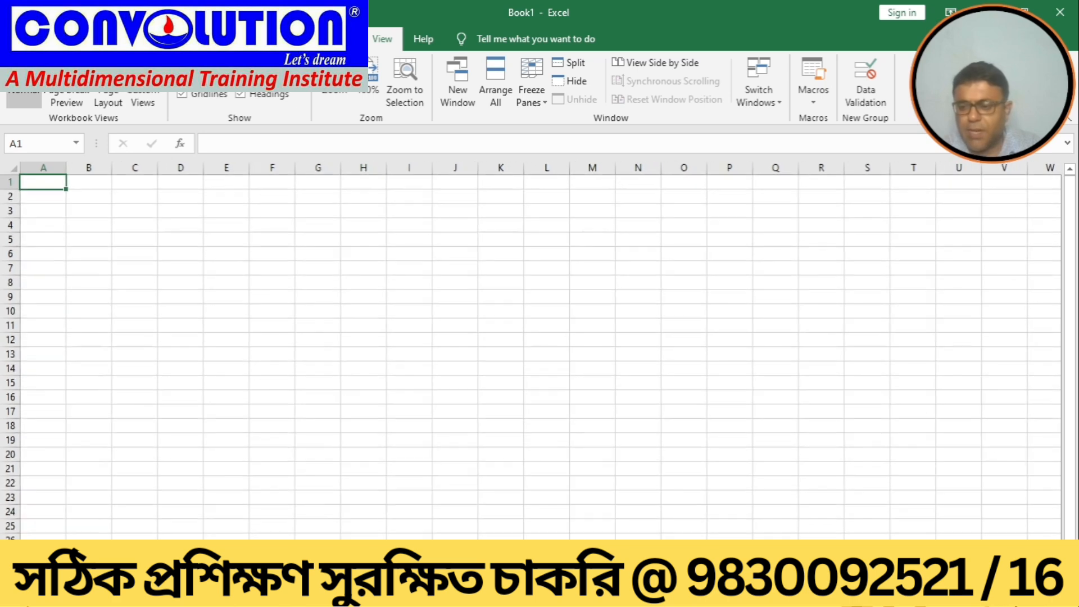
{"action": "scroll", "coordinate": [531, 351], "scroll_direction": "down", "scroll_amount": 1}
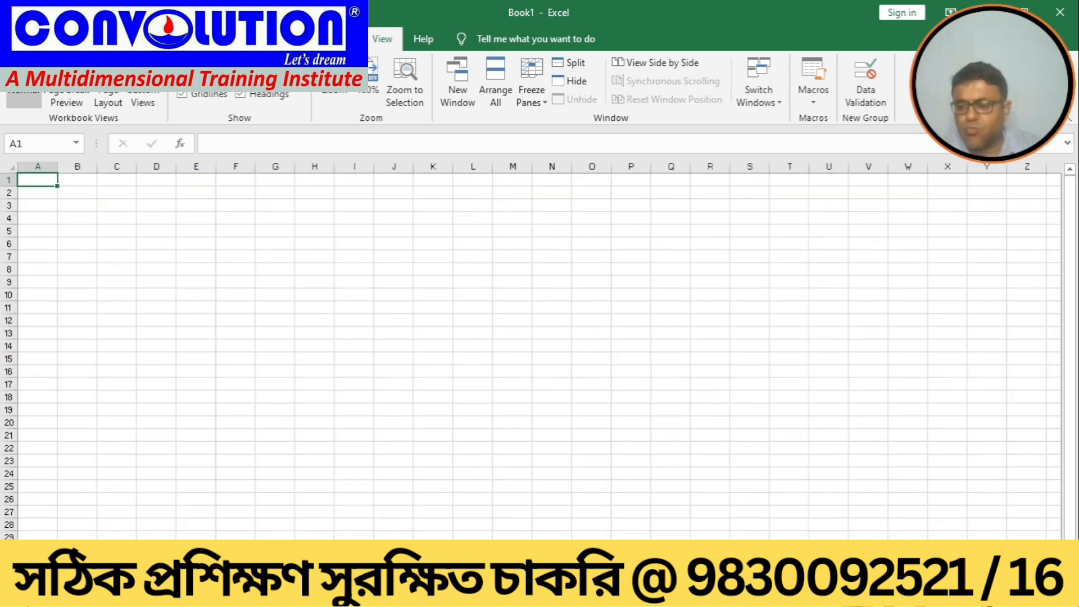
{"action": "scroll", "coordinate": [531, 351], "scroll_direction": "up", "scroll_amount": 10}
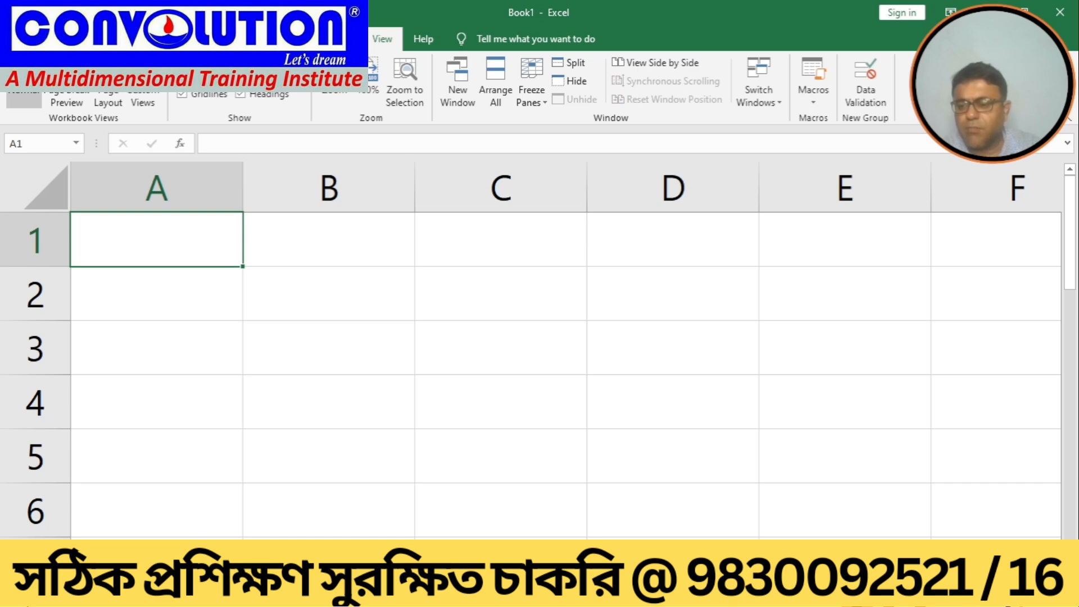
{"action": "scroll", "coordinate": [531, 351], "scroll_direction": "down", "scroll_amount": 8}
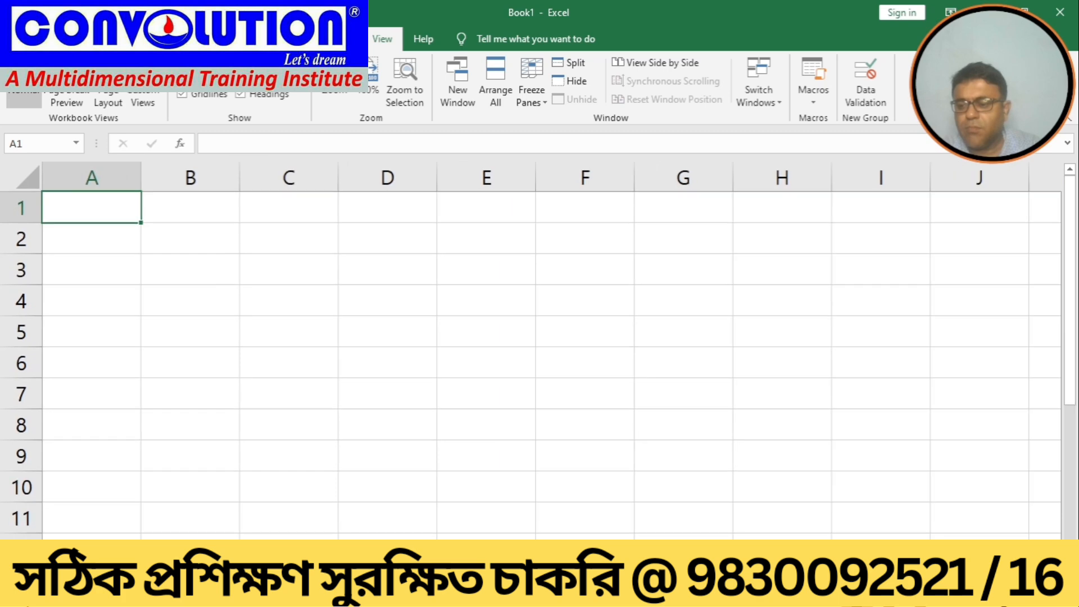
{"action": "left_click", "coordinate": [268, 208]}
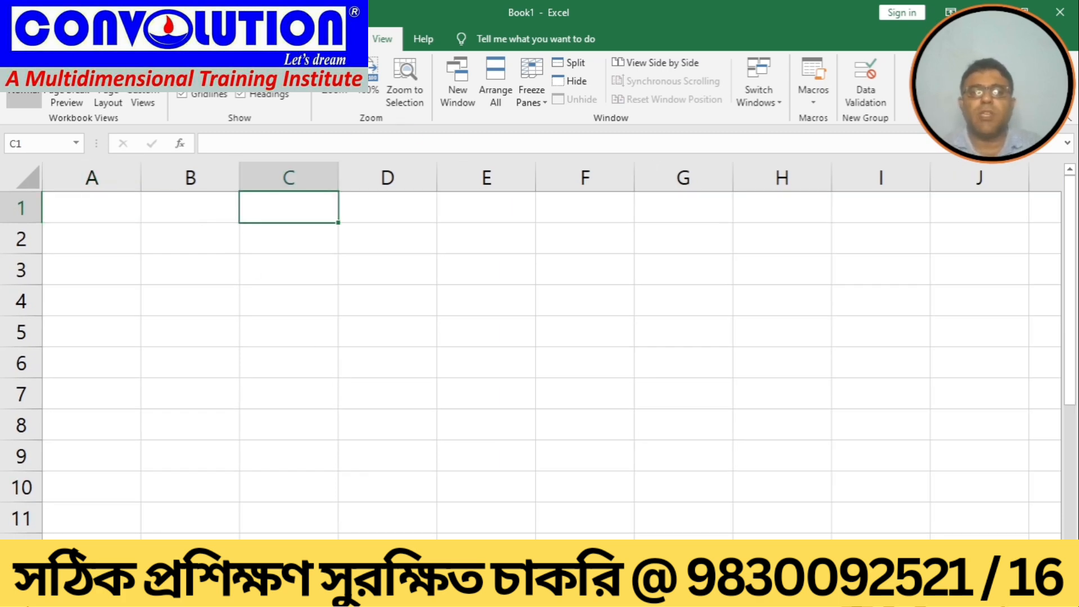
{"action": "left_click", "coordinate": [814, 95]}
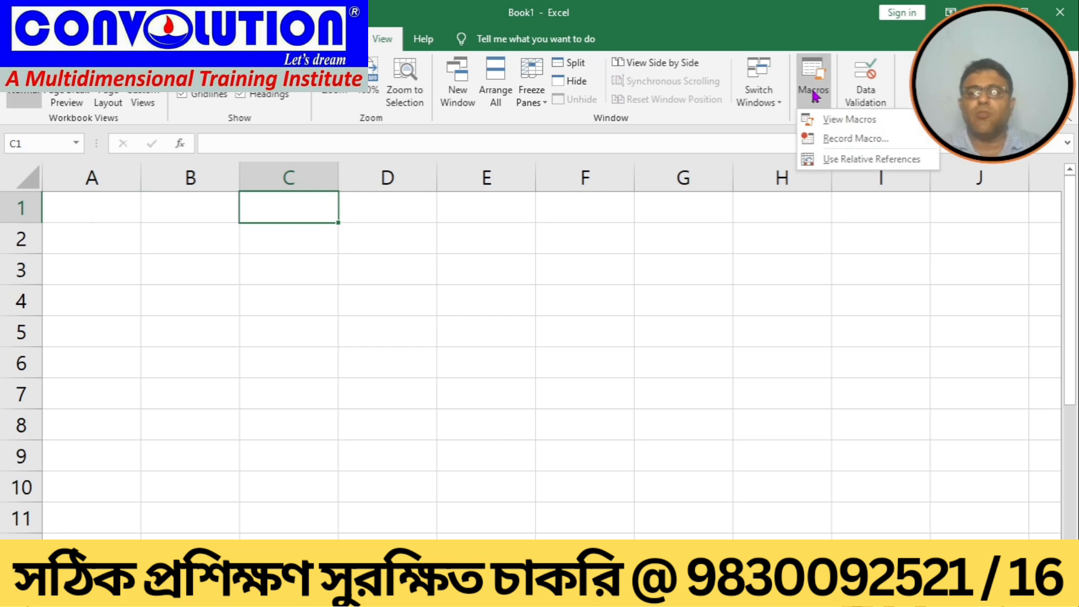
{"action": "left_click", "coordinate": [846, 120]}
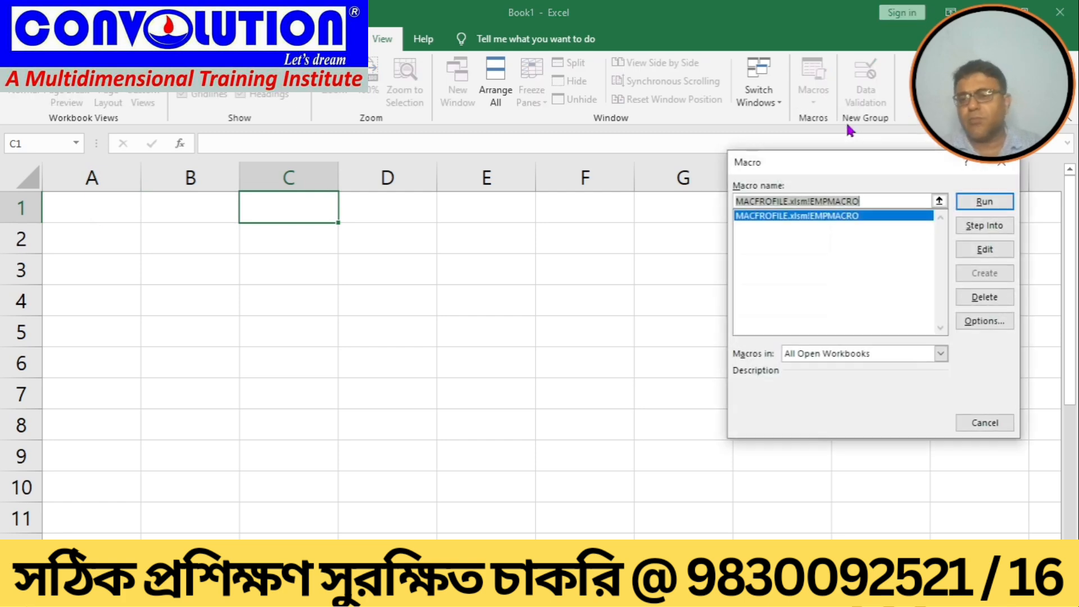
{"action": "left_click", "coordinate": [962, 206]}
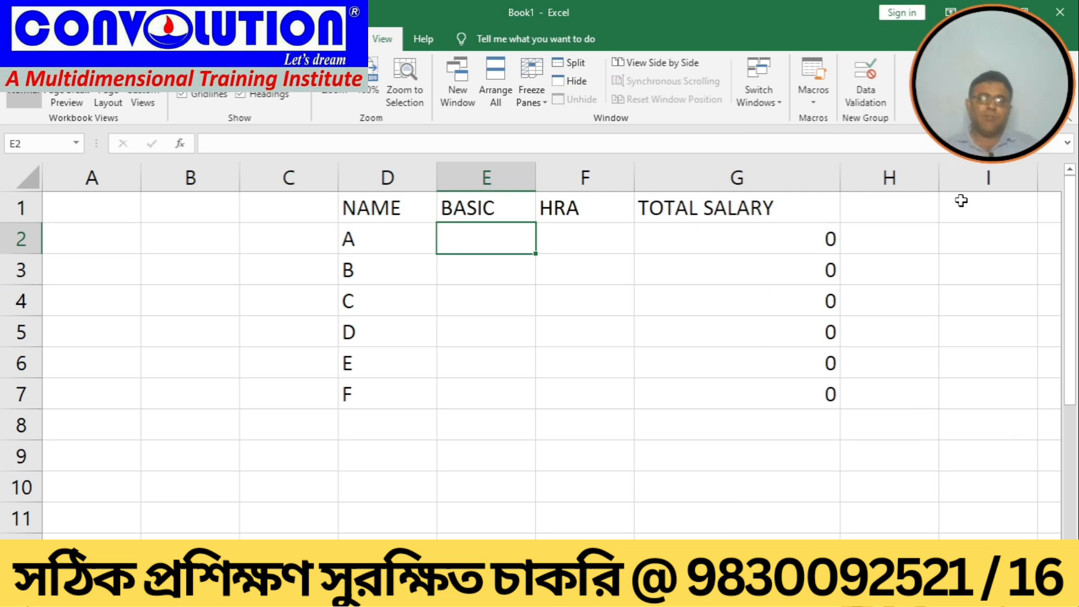
Step: Enter BASIC 23500 and HRA 4000 for employee A in the new sheet
{"action": "type", "text": "23500"}
{"action": "key", "text": "Tab"}
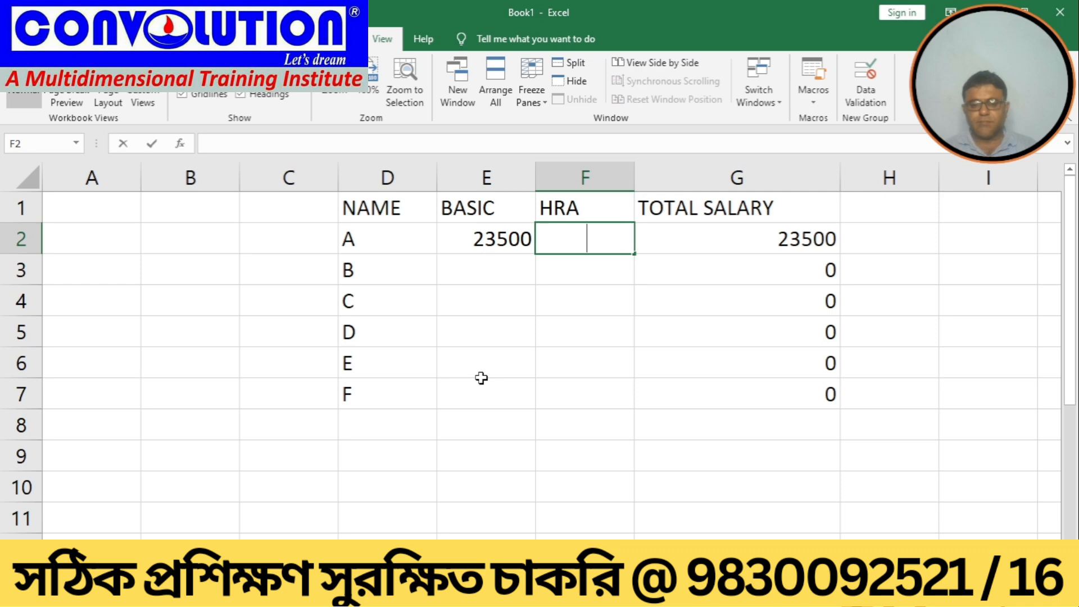
{"action": "type", "text": "000"}
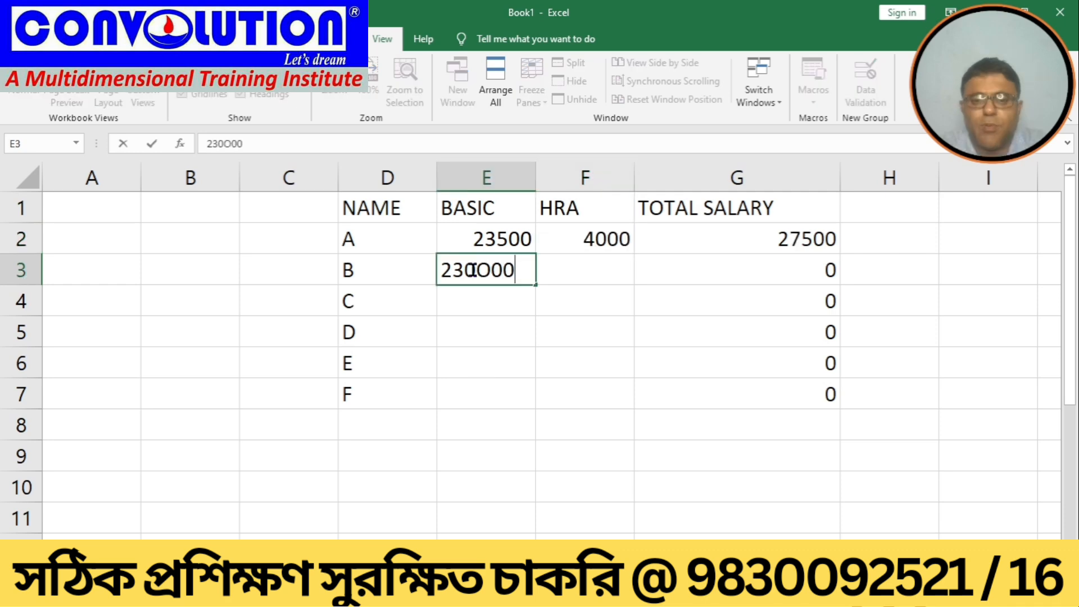
{"action": "key", "text": "Tab"}
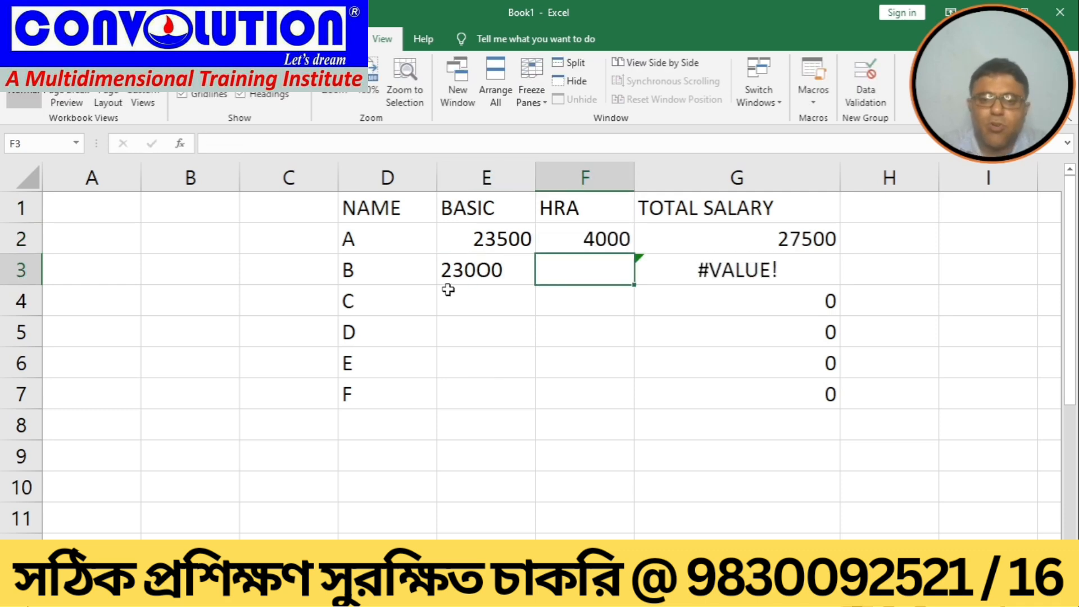
{"action": "left_click", "coordinate": [470, 281]}
{"action": "key", "text": "Delete"}
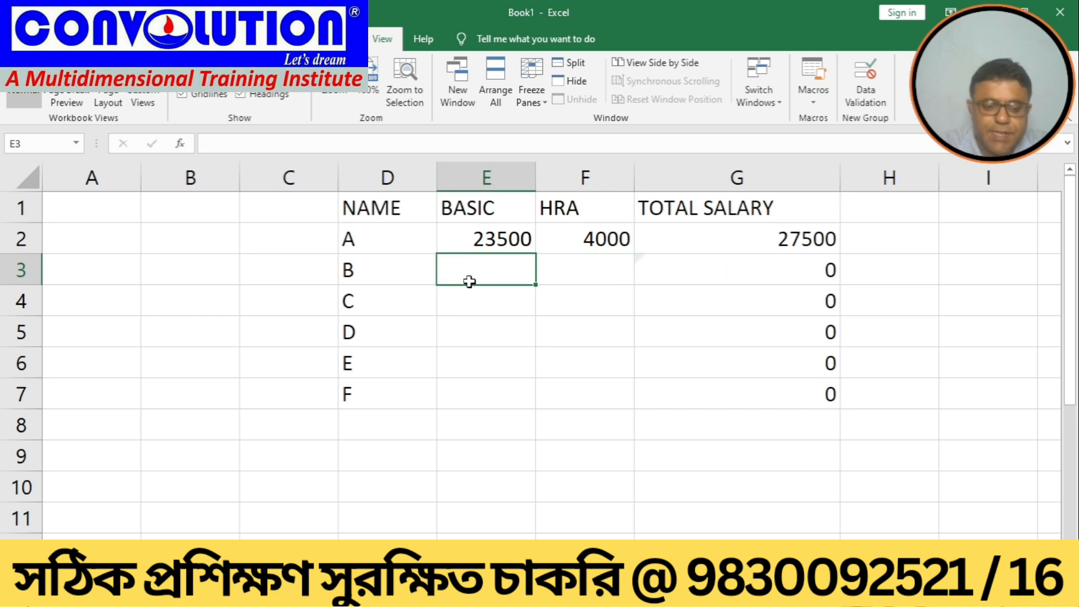
Step: Enter BASIC 23000 and HRA 2000 for employee B
{"action": "type", "text": "23000"}
{"action": "key", "text": "Tab"}
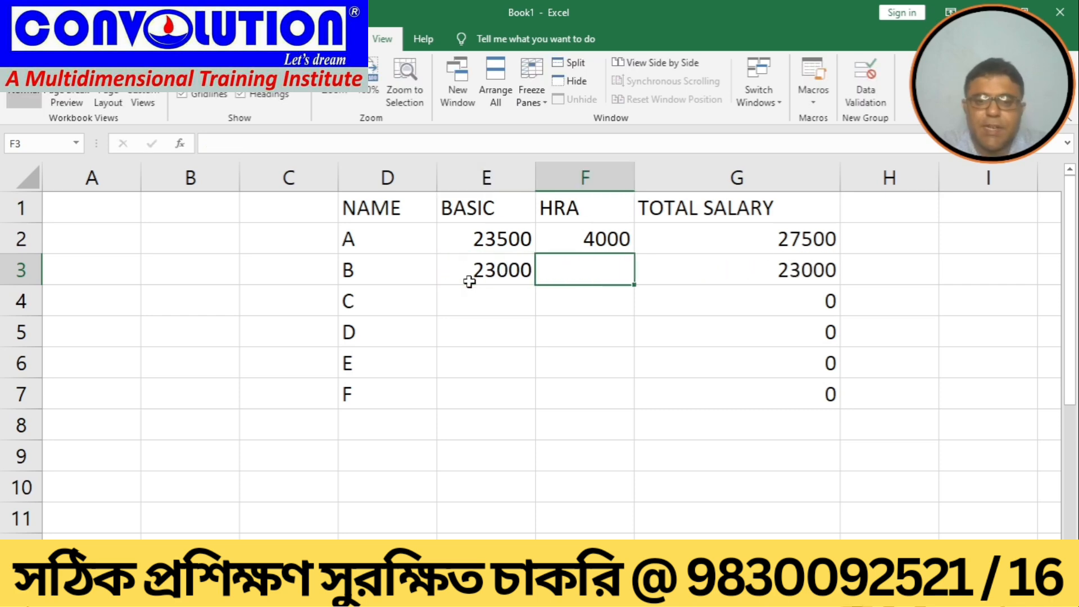
{"action": "type", "text": "2000"}
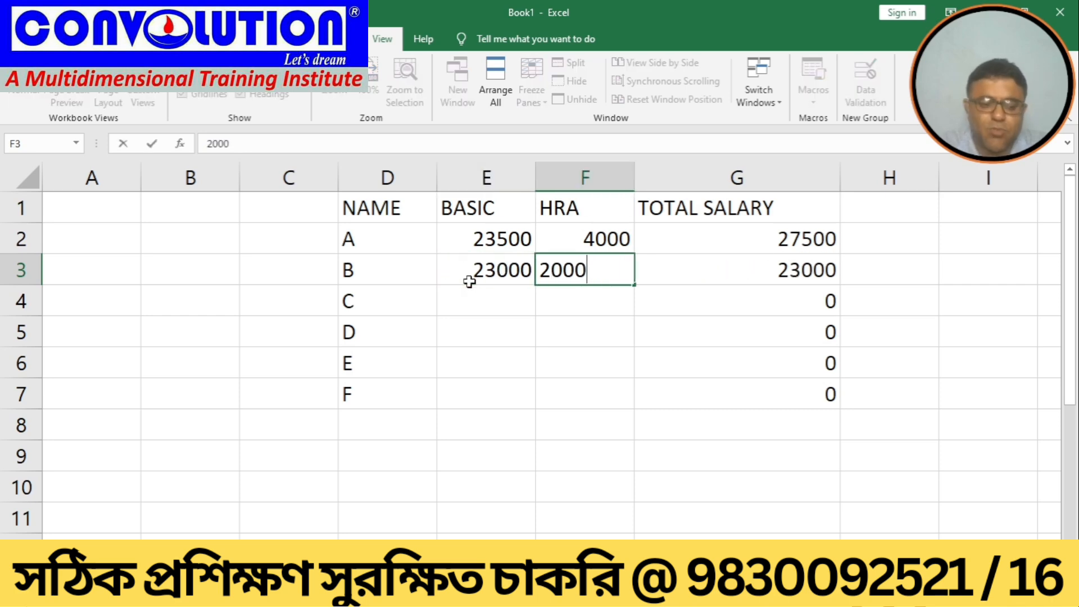
{"action": "key", "text": "Tab"}
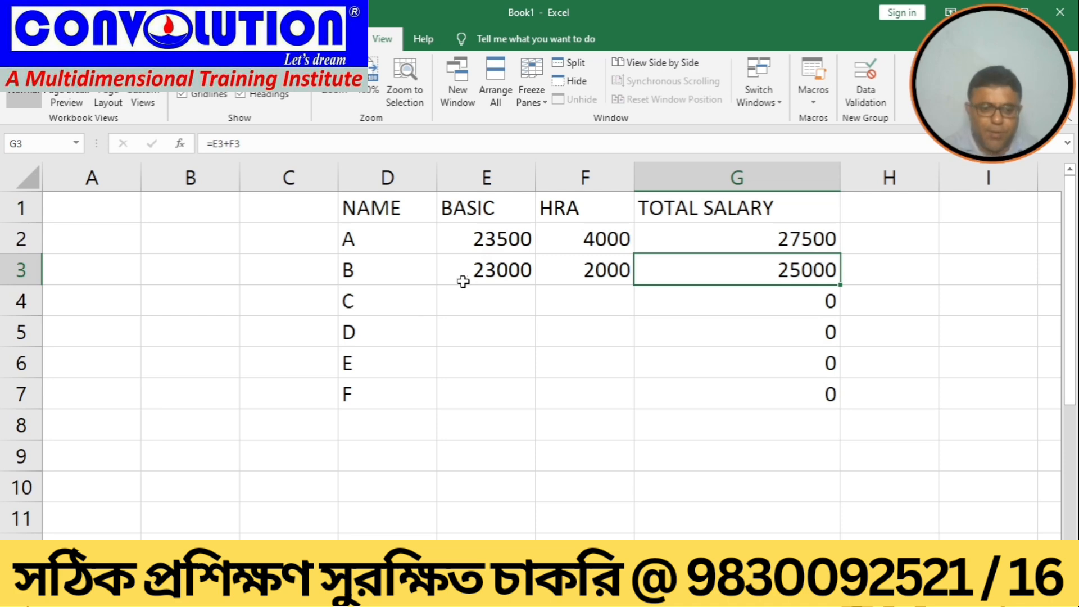
{"action": "right_click", "coordinate": [175, 593]}
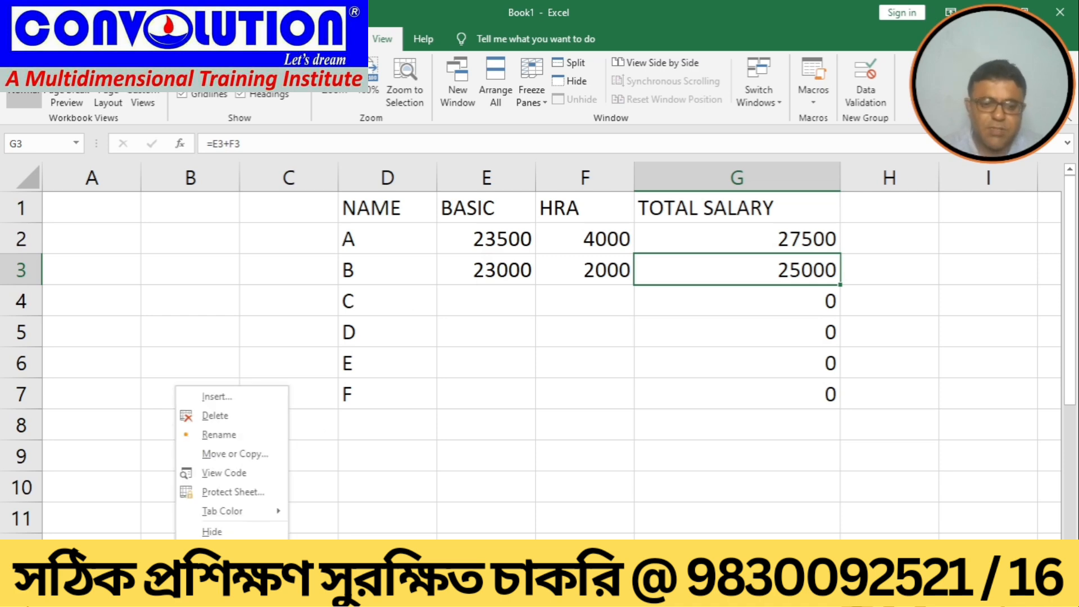
{"action": "left_click", "coordinate": [231, 435]}
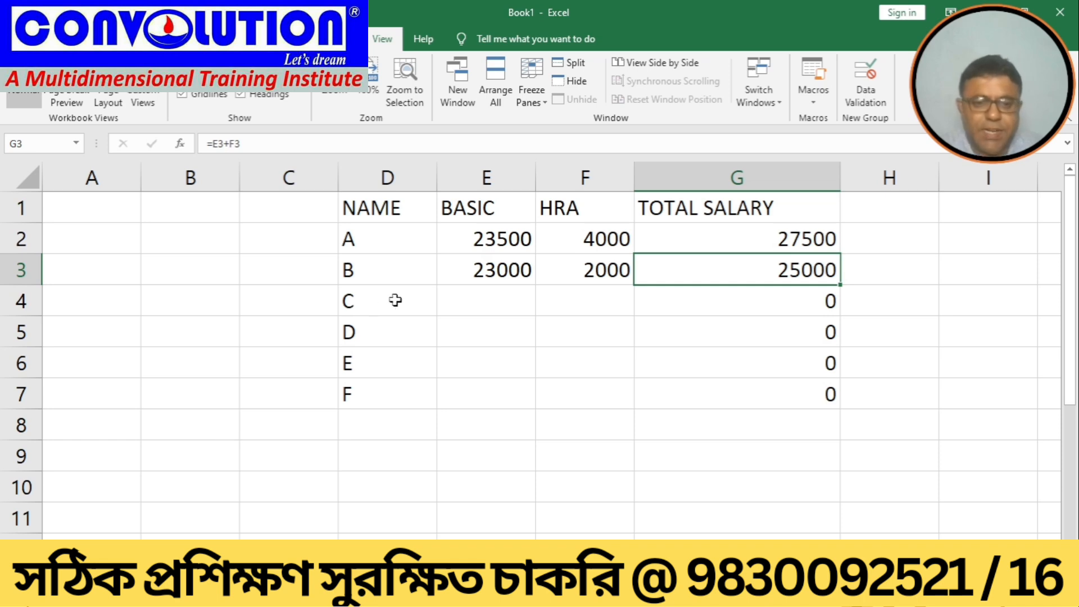
{"action": "left_click", "coordinate": [408, 354]}
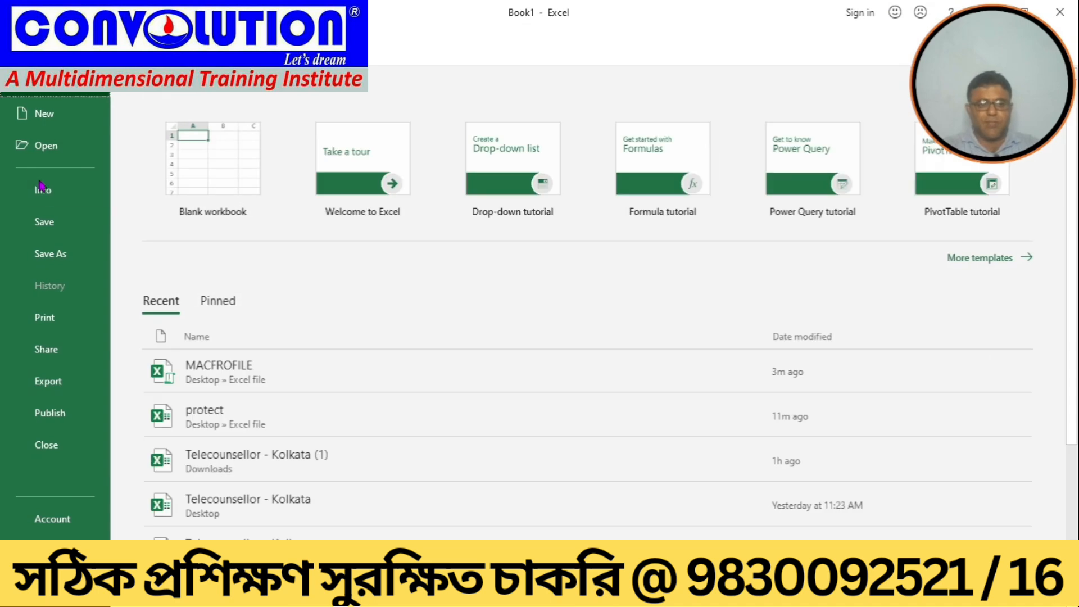
Step: Save the workbook as protect in the Excel file folder, replacing the existing file
{"action": "left_click", "coordinate": [45, 260]}
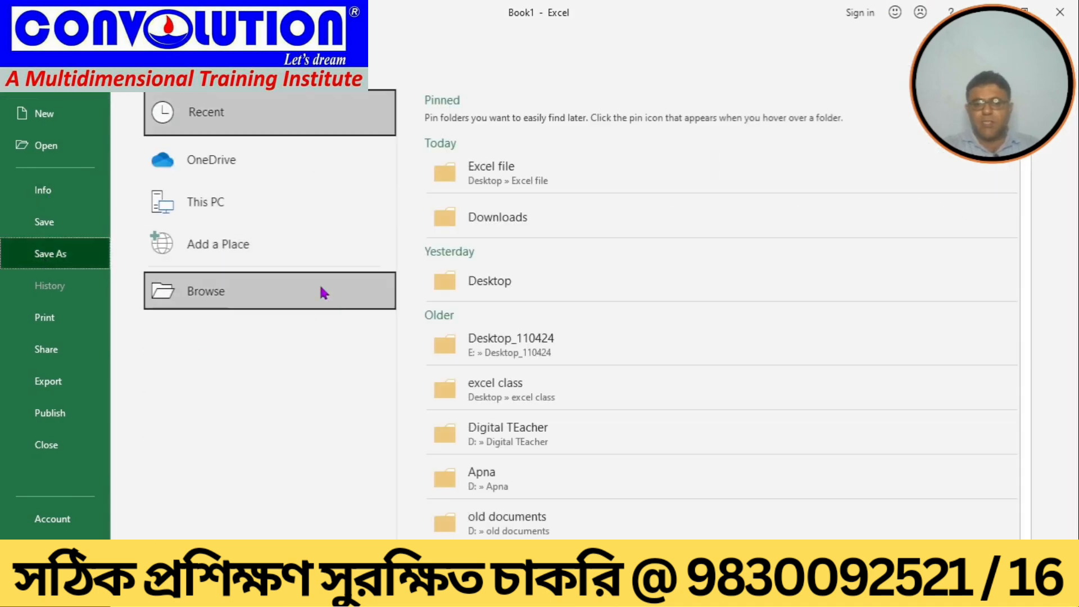
{"action": "left_click", "coordinate": [485, 182]}
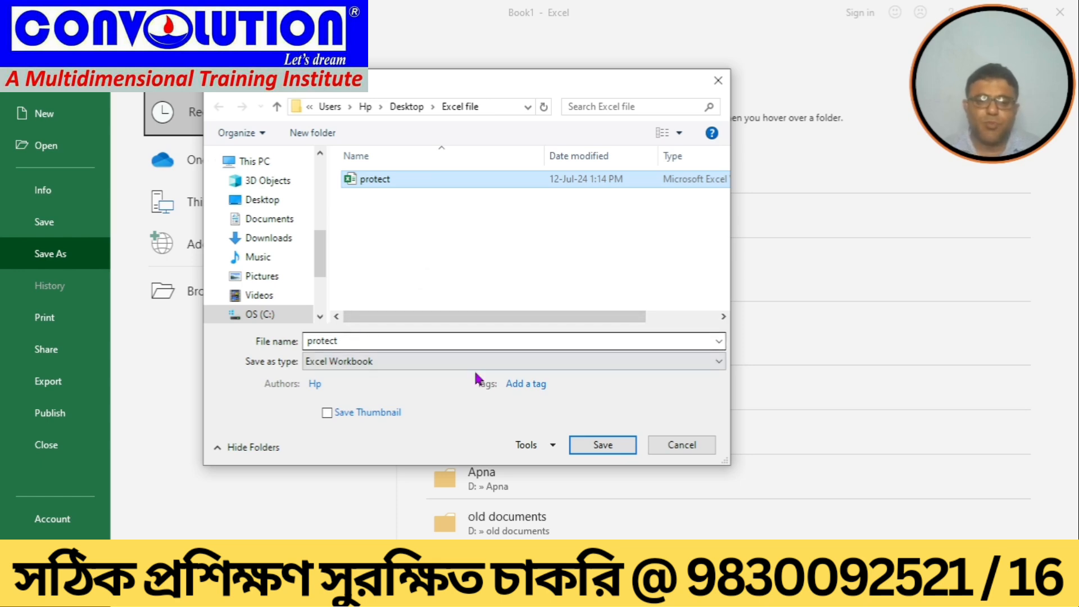
{"action": "left_click", "coordinate": [585, 453]}
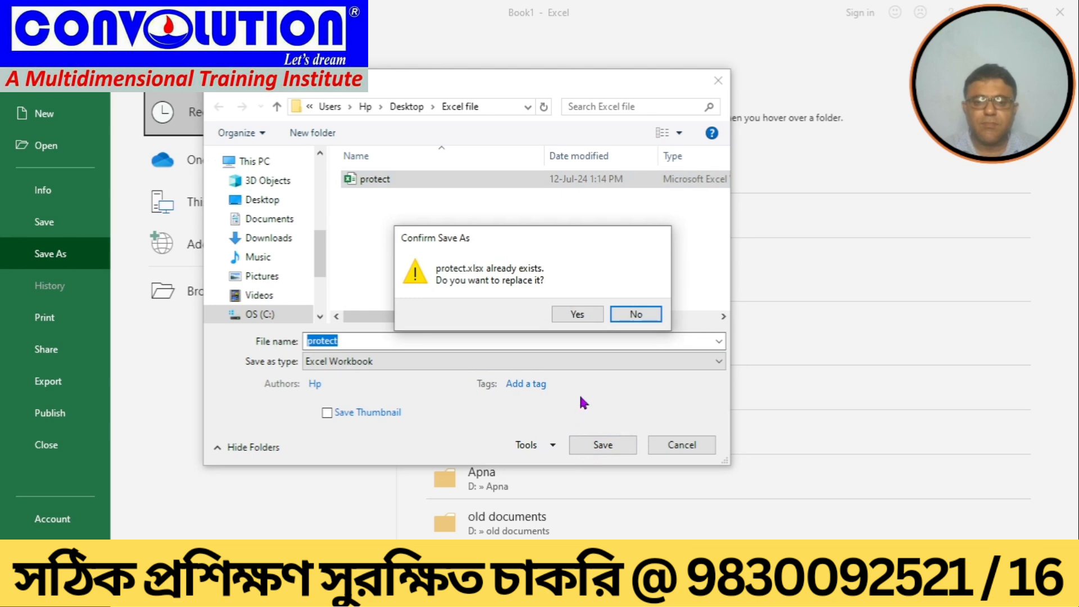
{"action": "left_click", "coordinate": [570, 316]}
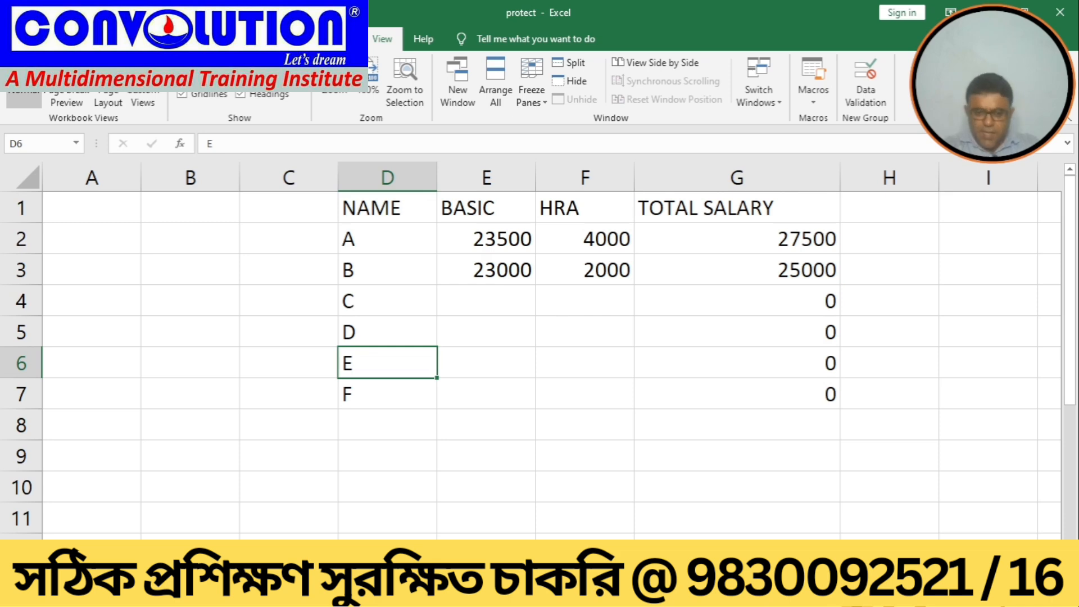
Step: Close the protect and MACFROFILE workbooks
{"action": "left_click", "coordinate": [1053, 20]}
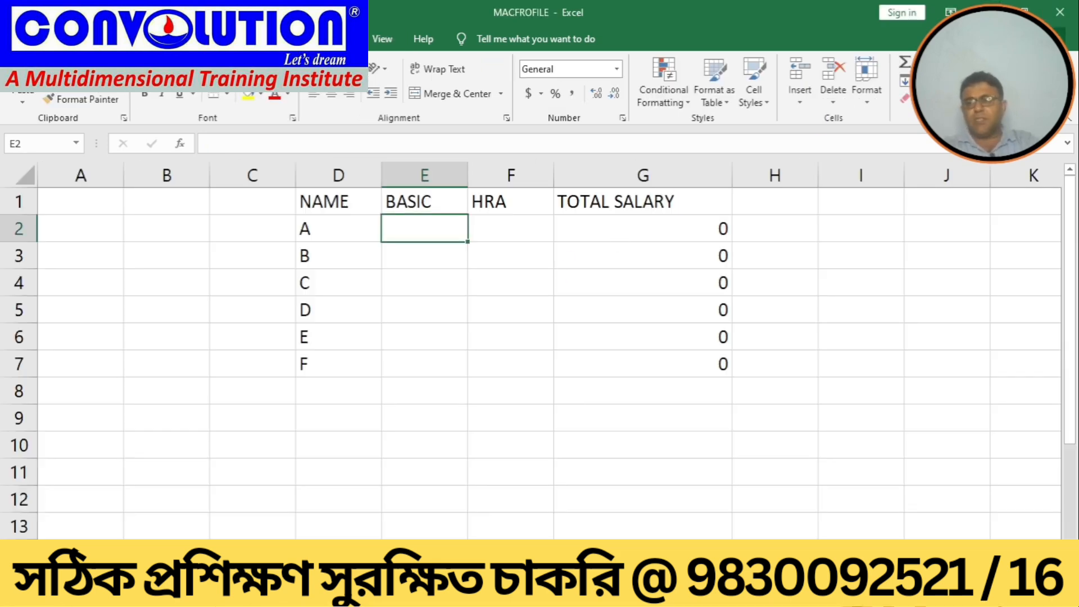
{"action": "left_click", "coordinate": [1051, 19]}
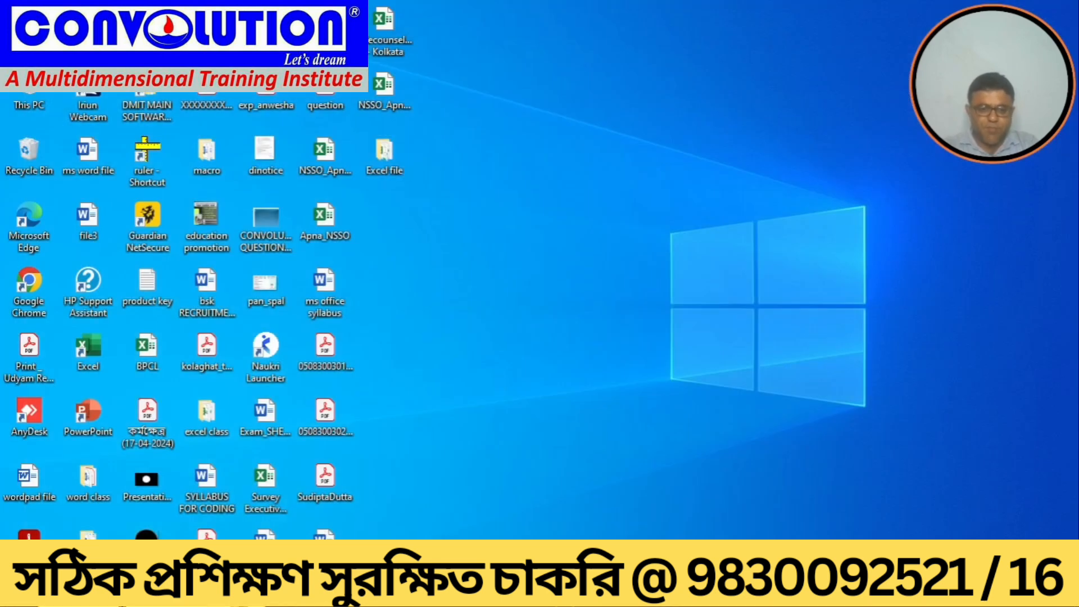
Step: Launch Excel from Windows search and create a blank workbook
{"action": "key", "text": "super+s"}
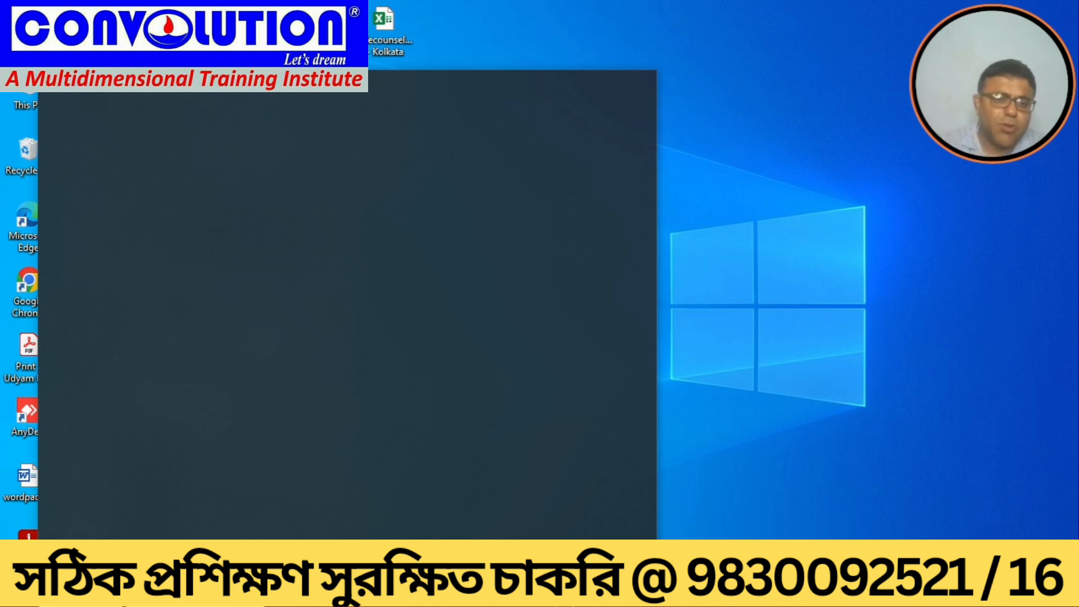
{"action": "type", "text": "excel"}
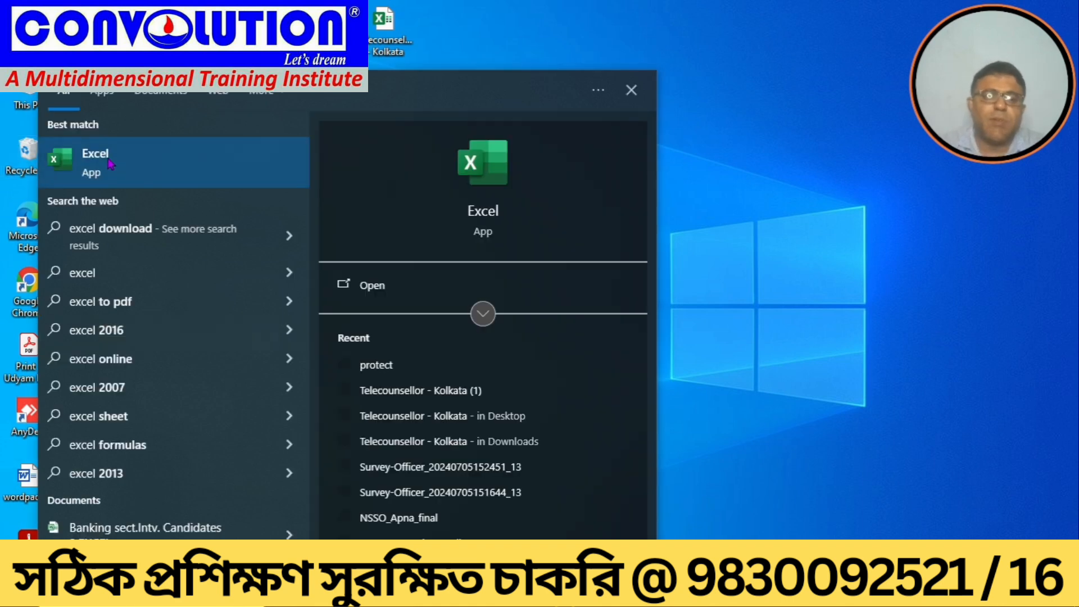
{"action": "left_click", "coordinate": [96, 161]}
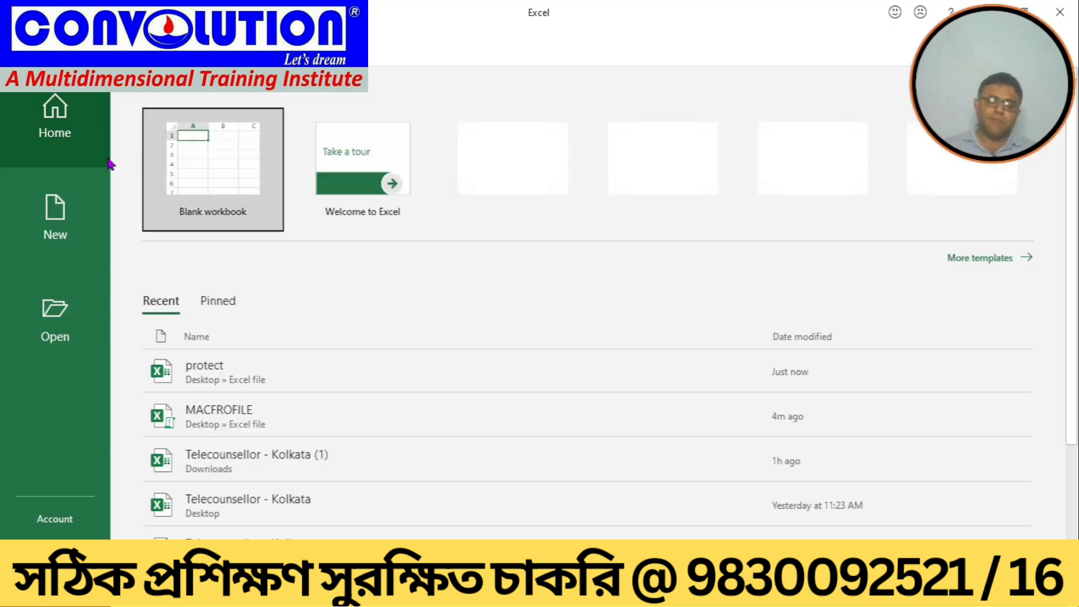
{"action": "left_click", "coordinate": [214, 181]}
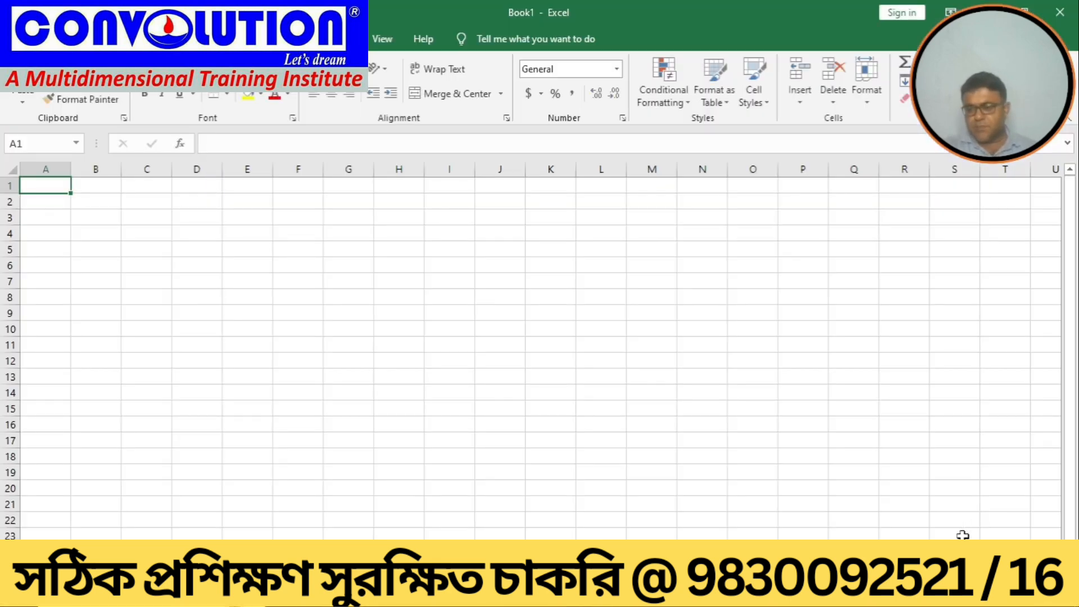
Step: Start recording a new macro named mymac, stored in This Workbook
{"action": "left_click", "coordinate": [1032, 566]}
{"action": "left_click", "coordinate": [1032, 567]}
{"action": "left_click", "coordinate": [1032, 566]}
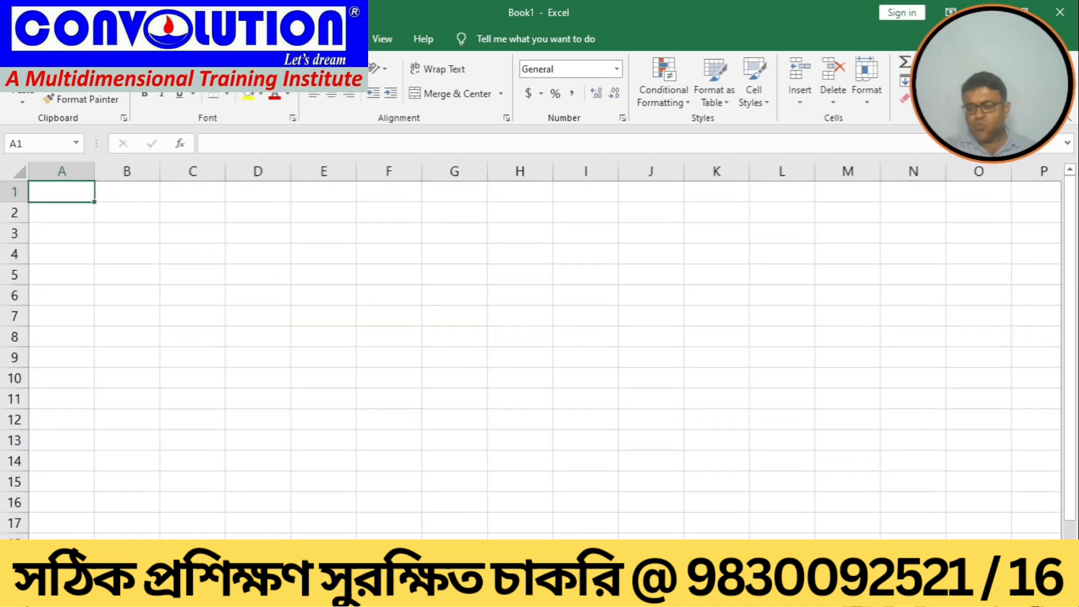
{"action": "left_click", "coordinate": [1032, 566]}
{"action": "left_click", "coordinate": [1032, 567]}
{"action": "left_click", "coordinate": [1032, 566]}
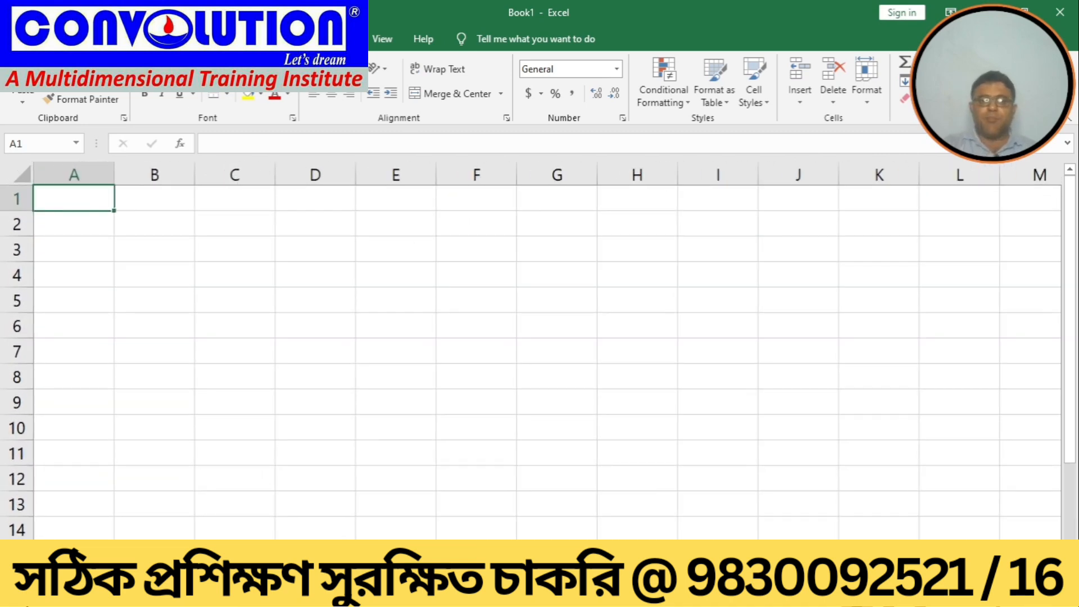
{"action": "left_click", "coordinate": [380, 39]}
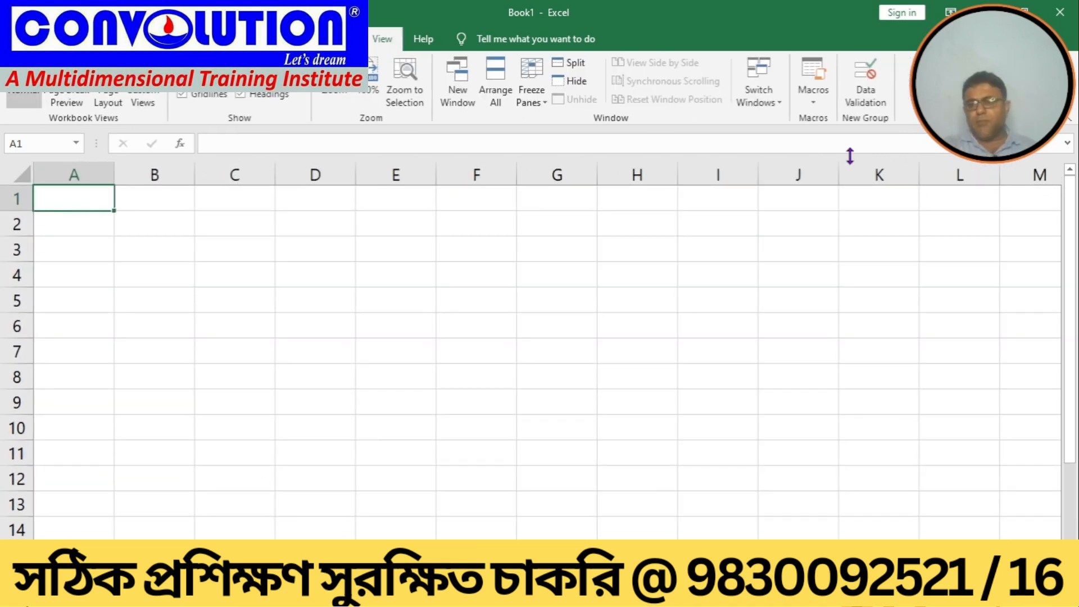
{"action": "left_click", "coordinate": [809, 98]}
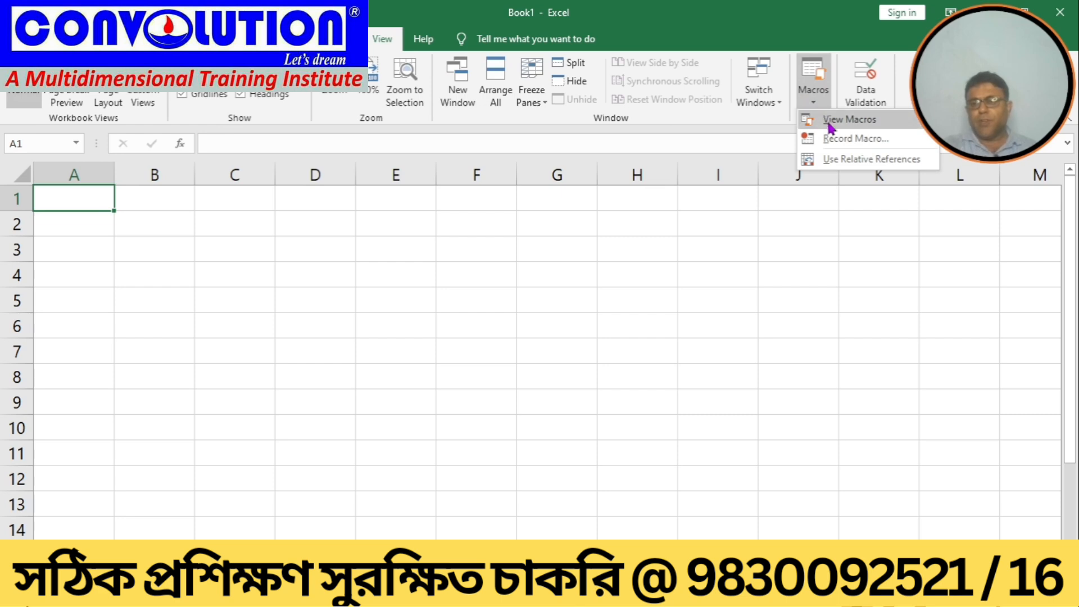
{"action": "left_click", "coordinate": [830, 132]}
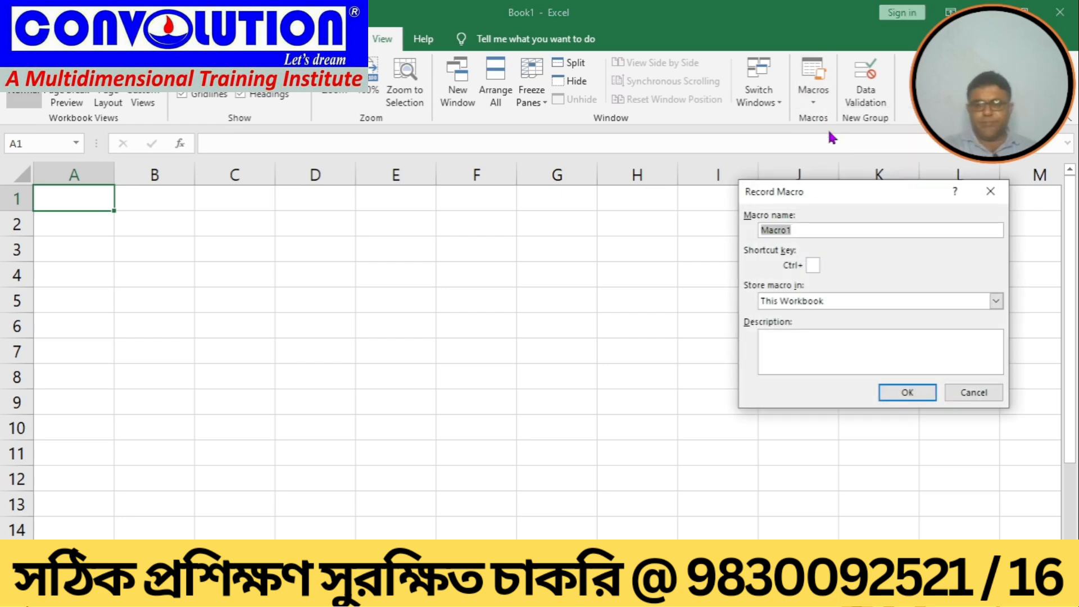
{"action": "left_click", "coordinate": [845, 302]}
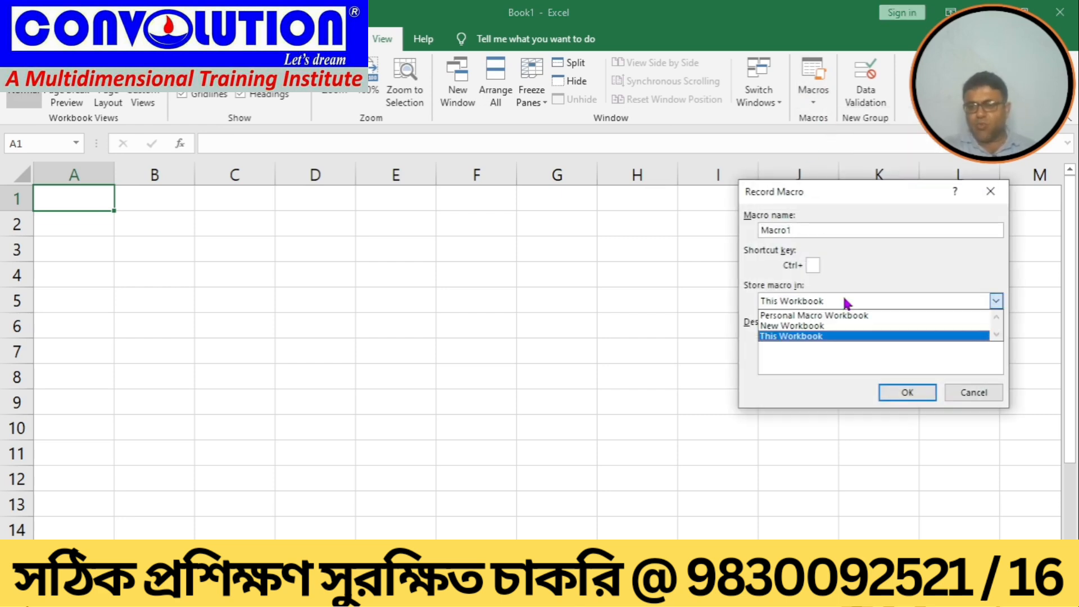
{"action": "left_click", "coordinate": [813, 336]}
{"action": "left_click", "coordinate": [810, 230]}
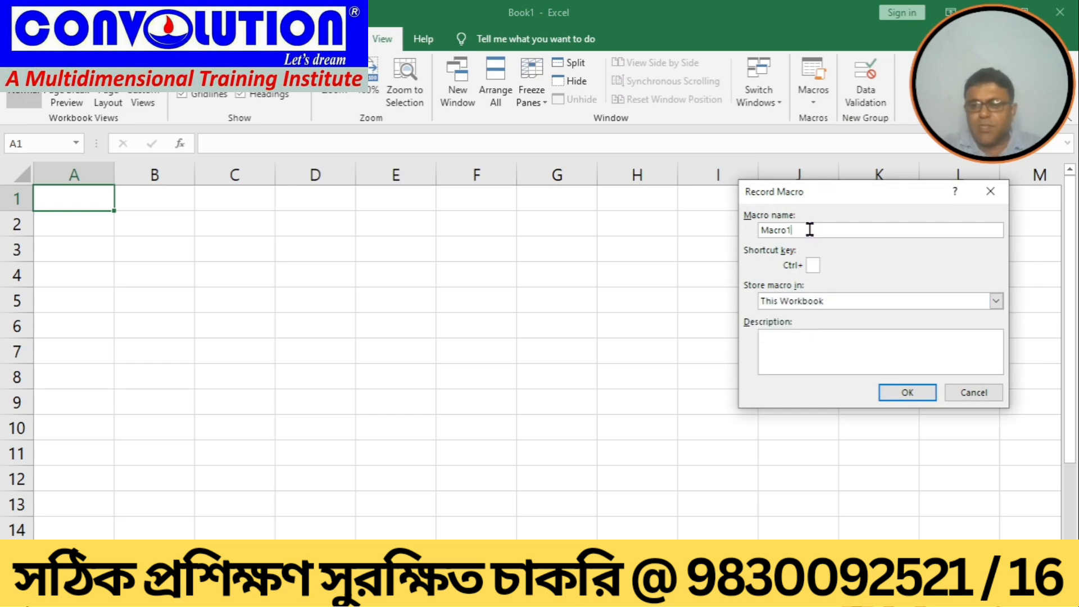
{"action": "key", "text": "BackSpace"}
{"action": "key", "text": "BackSpace"}
{"action": "key", "text": "BackSpace"}
{"action": "key", "text": "BackSpace"}
{"action": "key", "text": "BackSpace"}
{"action": "key", "text": "BackSpace"}
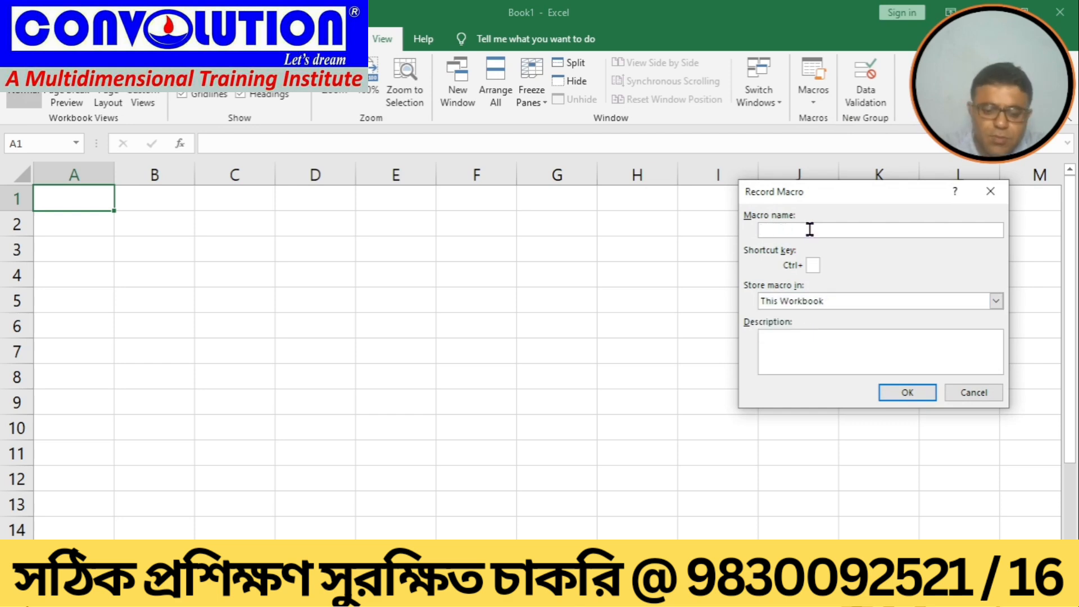
{"action": "type", "text": "mymac"}
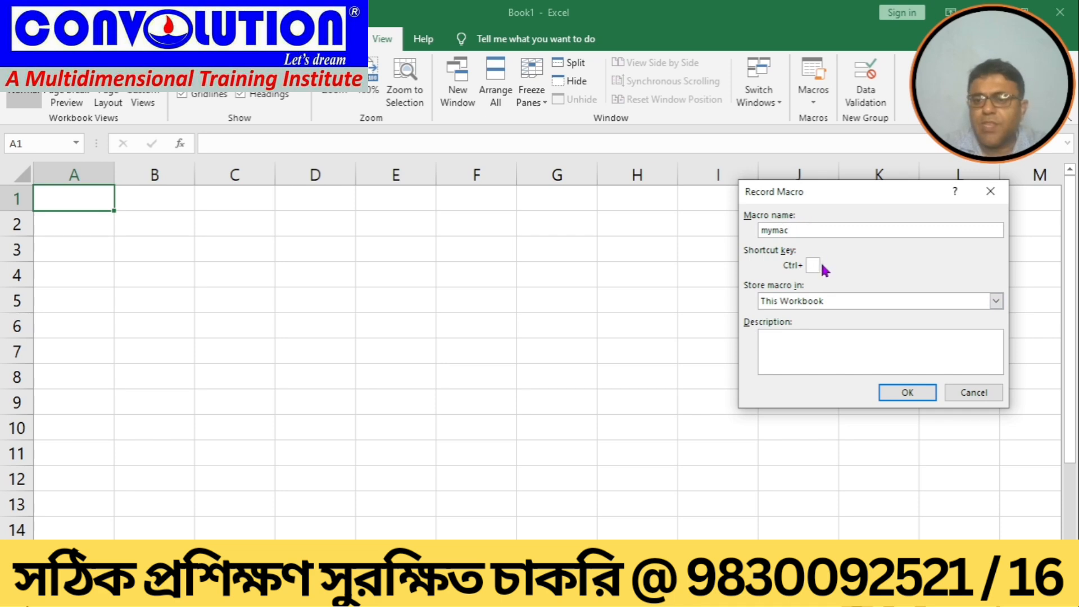
{"action": "left_click", "coordinate": [897, 392]}
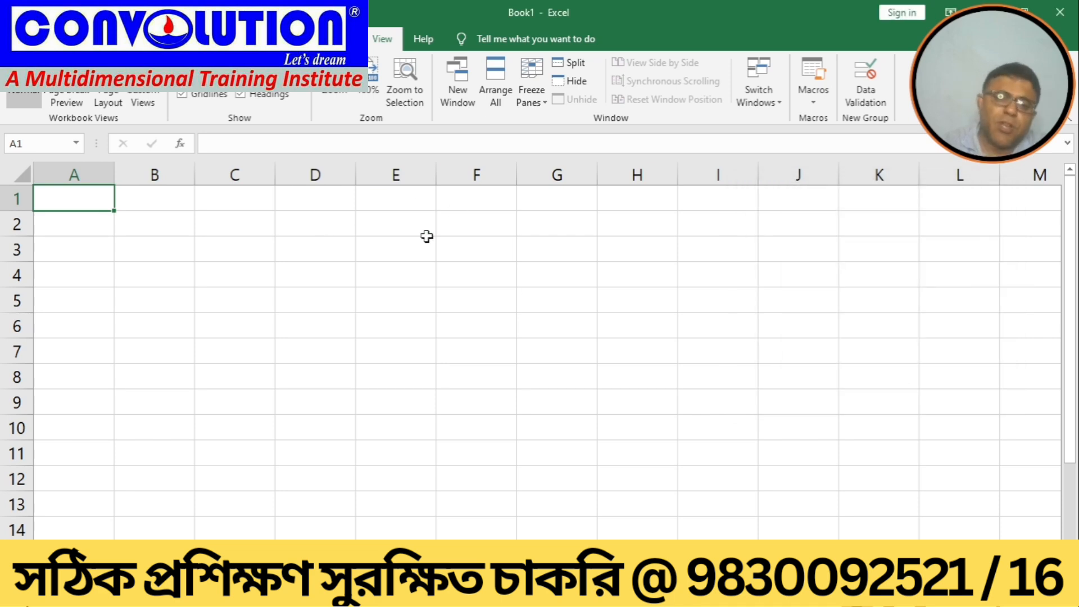
Step: Enter the headings name in E1 and marks in F1
{"action": "left_click", "coordinate": [360, 209]}
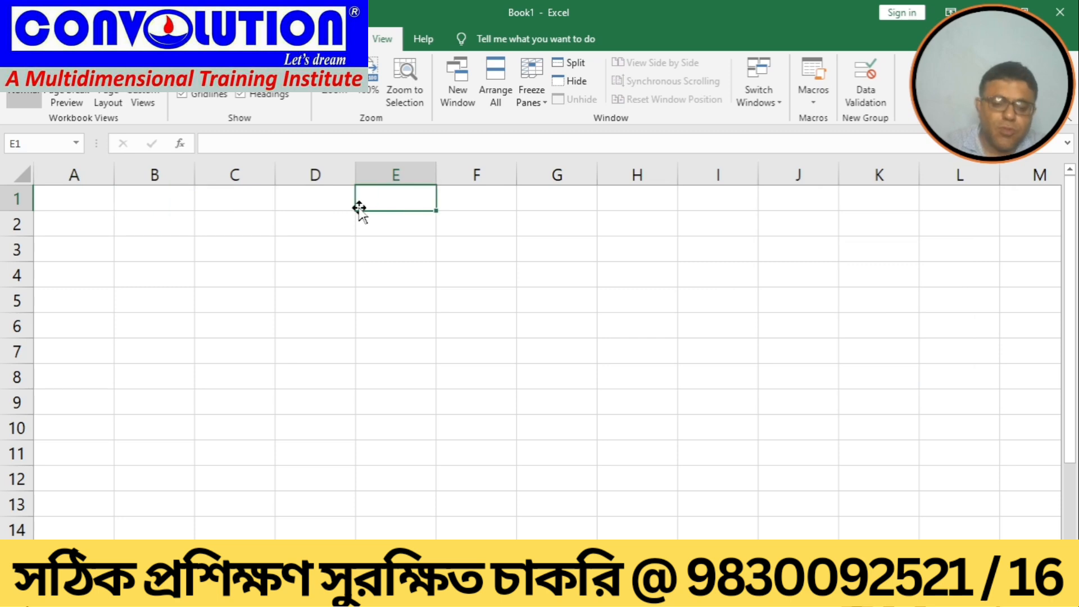
{"action": "type", "text": "name"}
{"action": "key", "text": "Tab"}
{"action": "type", "text": "marl"}
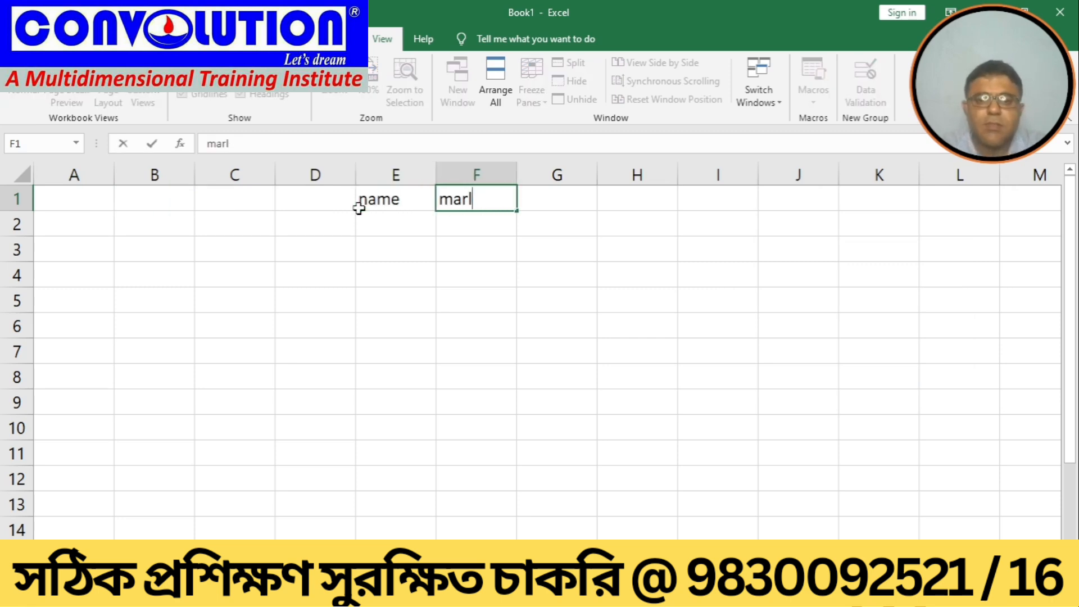
{"action": "key", "text": "BackSpace"}
{"action": "type", "text": "ks"}
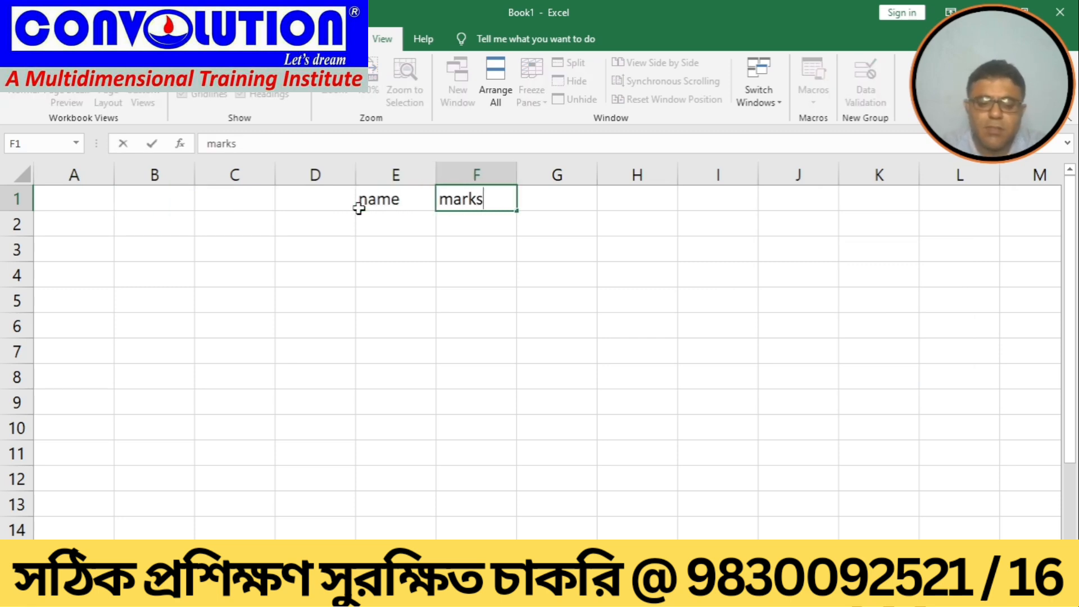
{"action": "key", "text": "Return"}
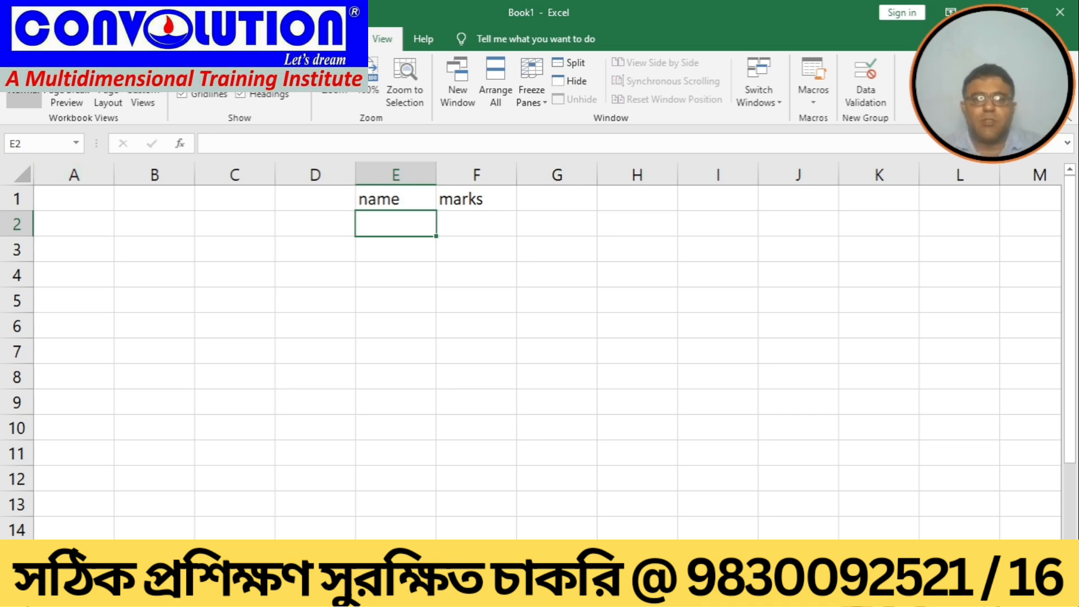
Step: Stop recording the macro
{"action": "left_click", "coordinate": [813, 97]}
{"action": "left_click", "coordinate": [834, 139]}
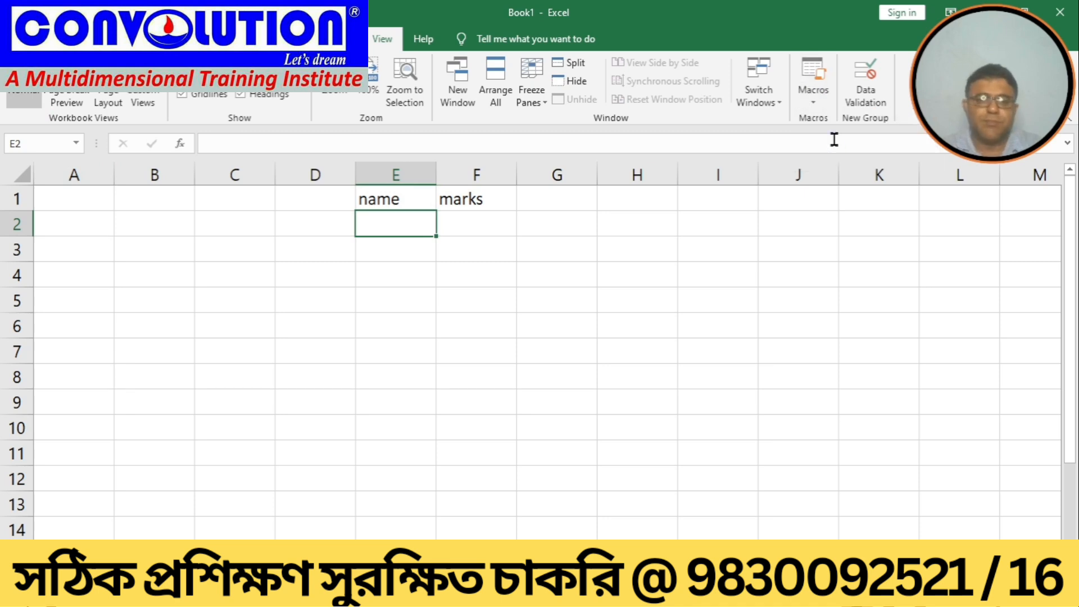
{"action": "left_click", "coordinate": [428, 302]}
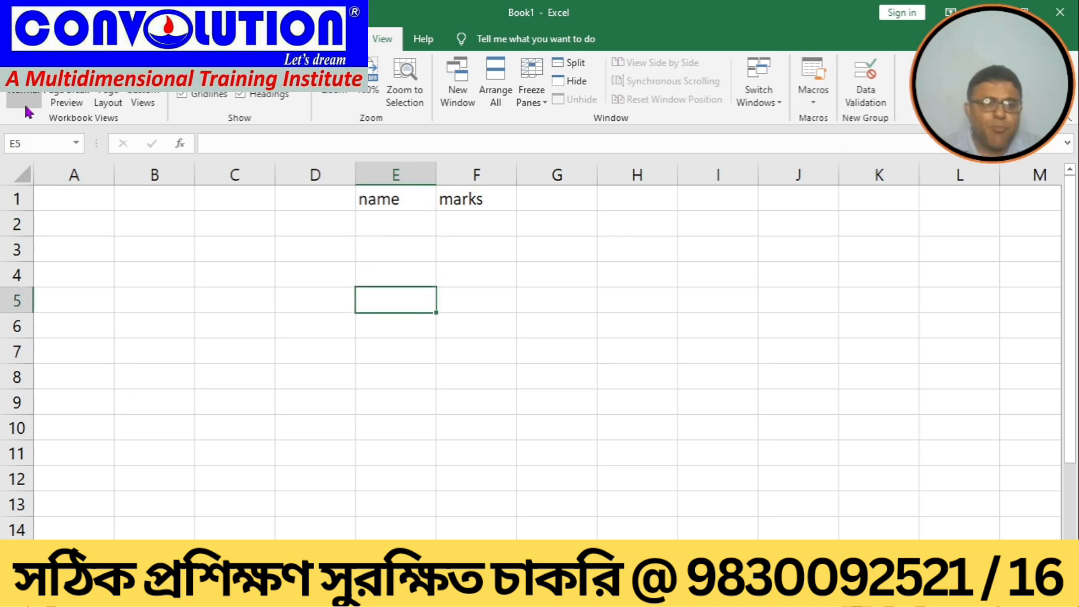
Step: Save the workbook in the Excel file folder as an Excel Macro-Enabled Workbook named mac2
{"action": "left_click", "coordinate": [16, 38]}
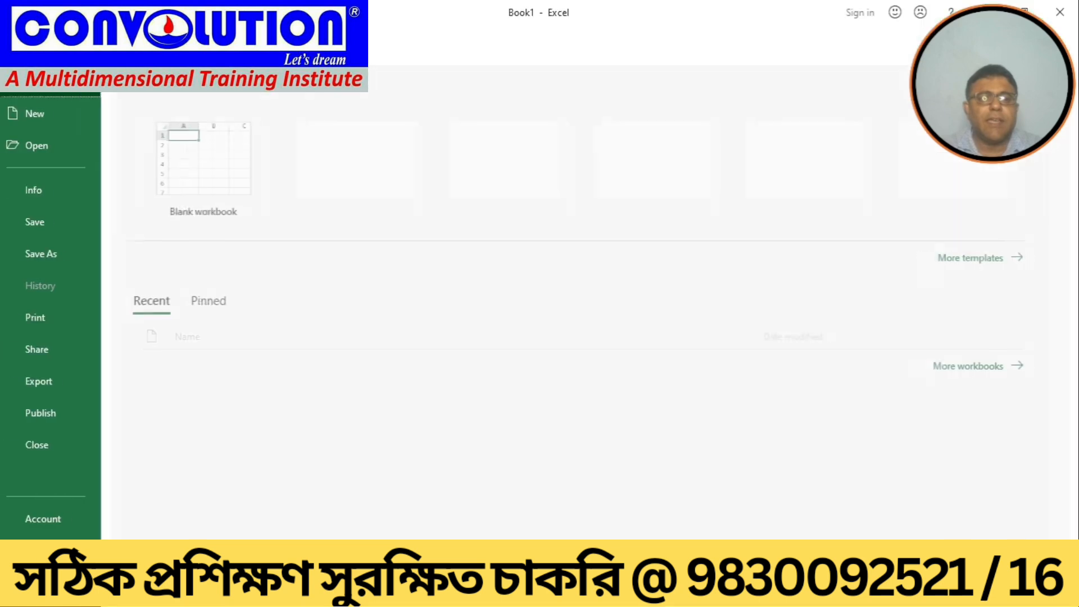
{"action": "left_click", "coordinate": [61, 250]}
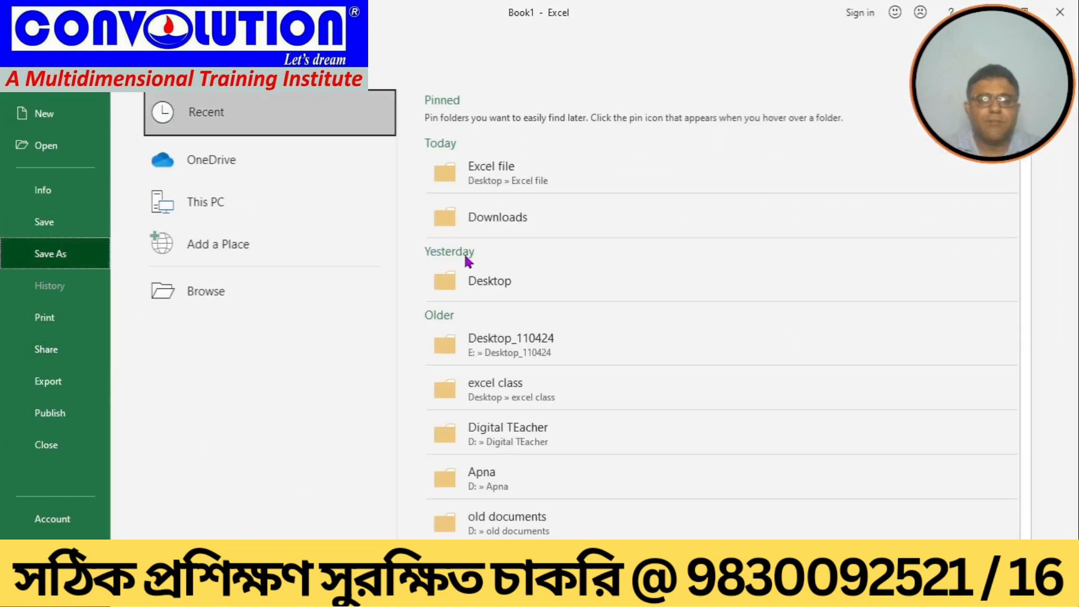
{"action": "left_click", "coordinate": [509, 176]}
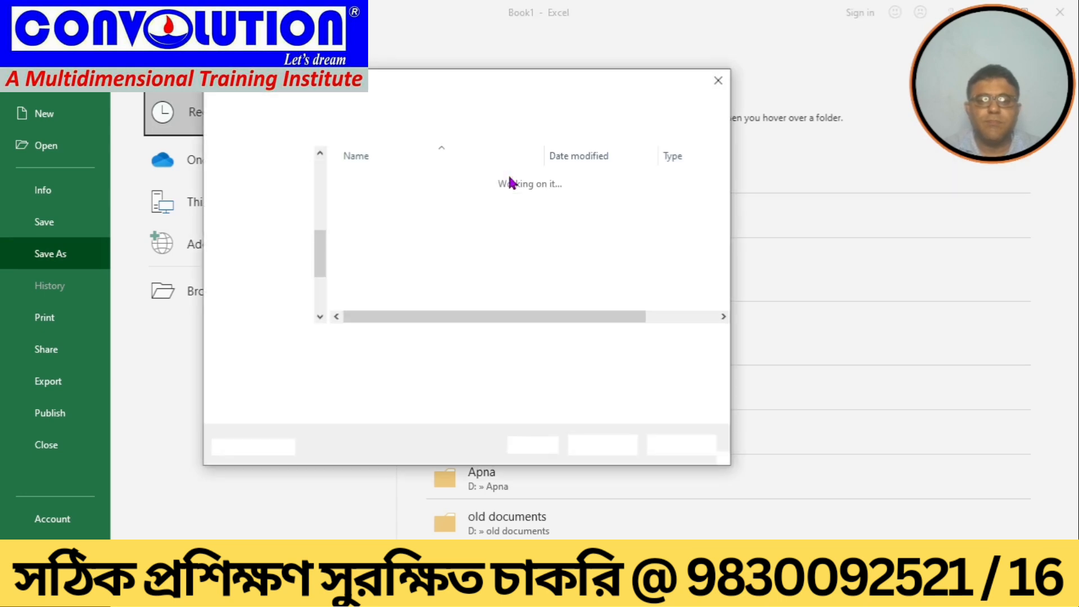
{"action": "left_click", "coordinate": [511, 361]}
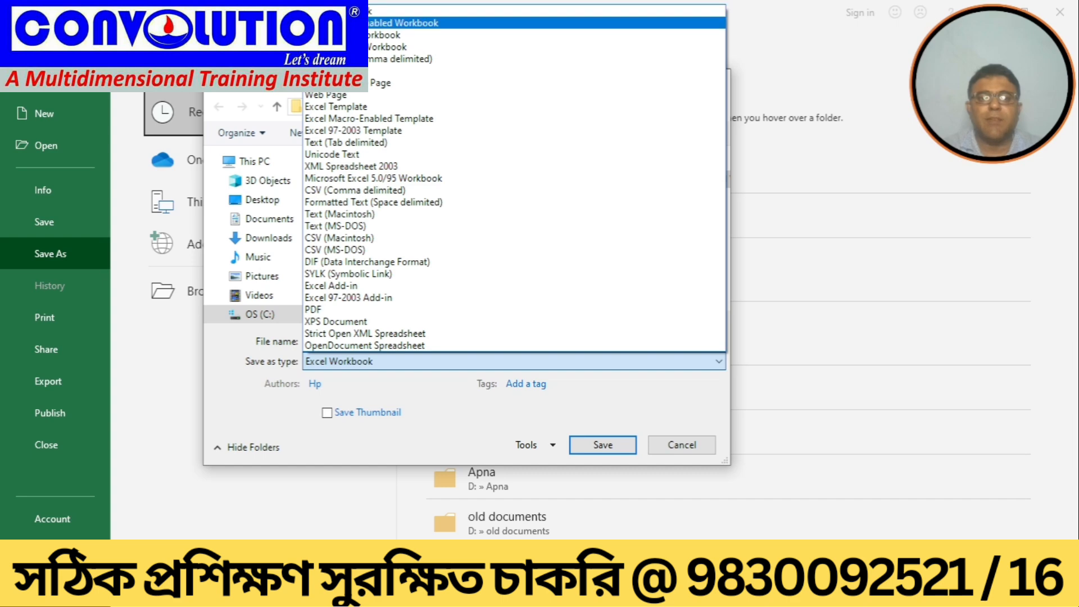
{"action": "left_click", "coordinate": [370, 24]}
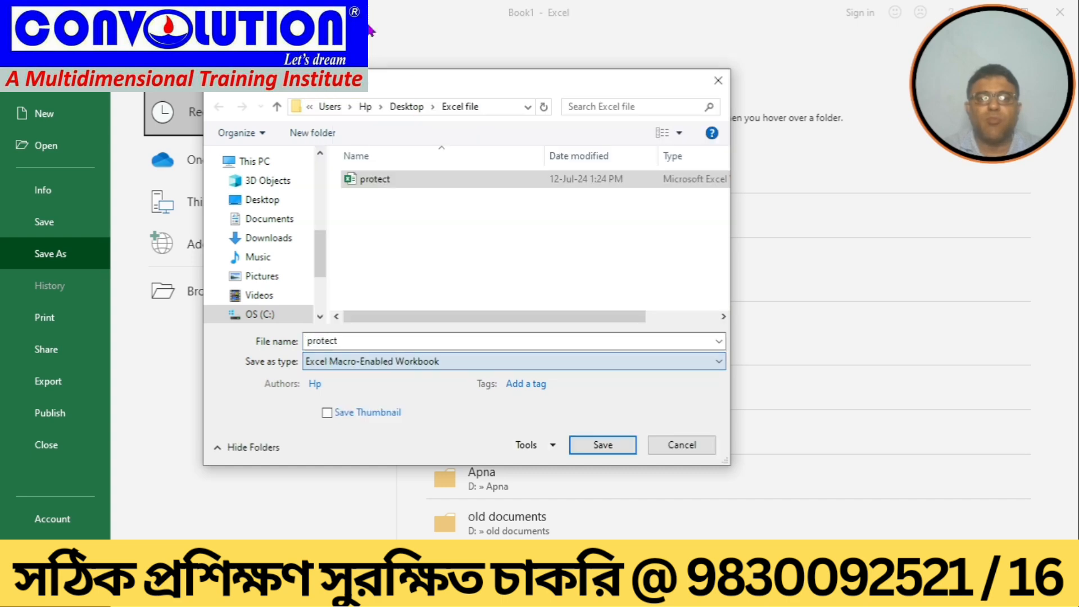
{"action": "left_click", "coordinate": [360, 341]}
{"action": "key", "text": "BackSpace"}
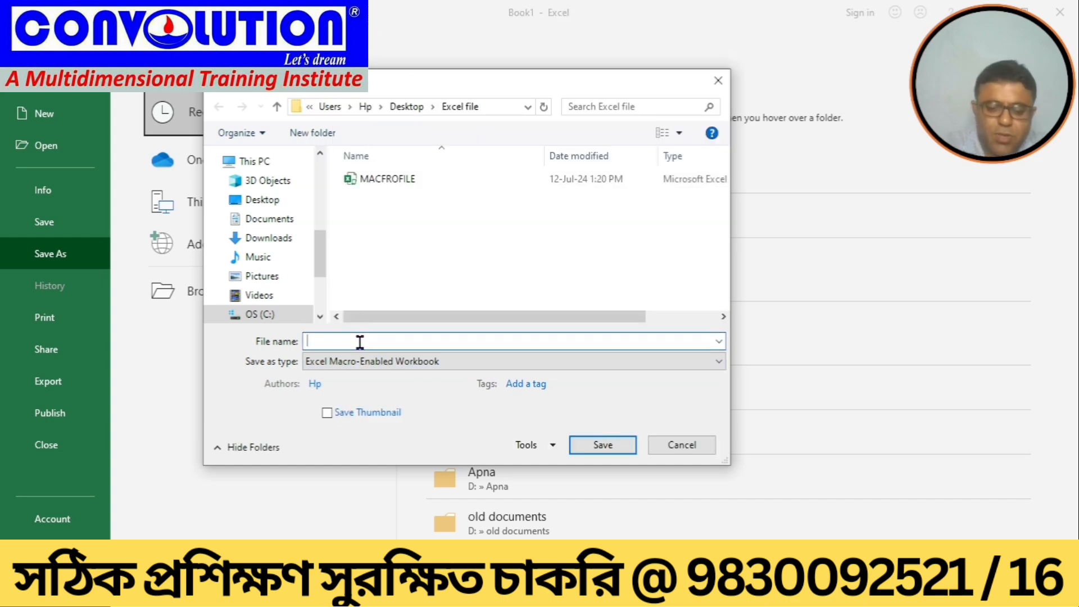
{"action": "type", "text": "mac2"}
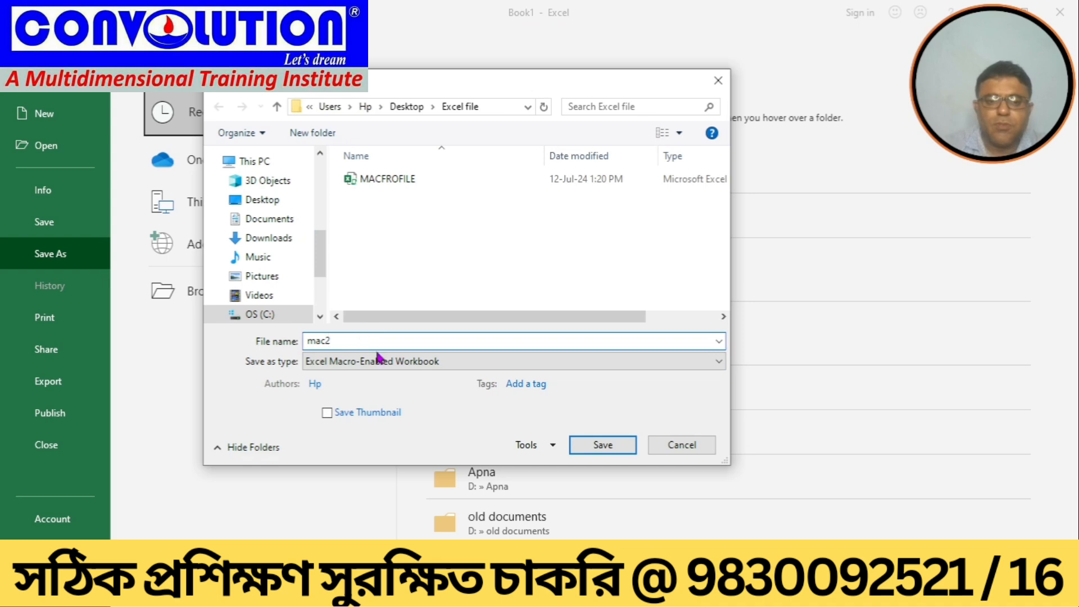
{"action": "left_click", "coordinate": [597, 445]}
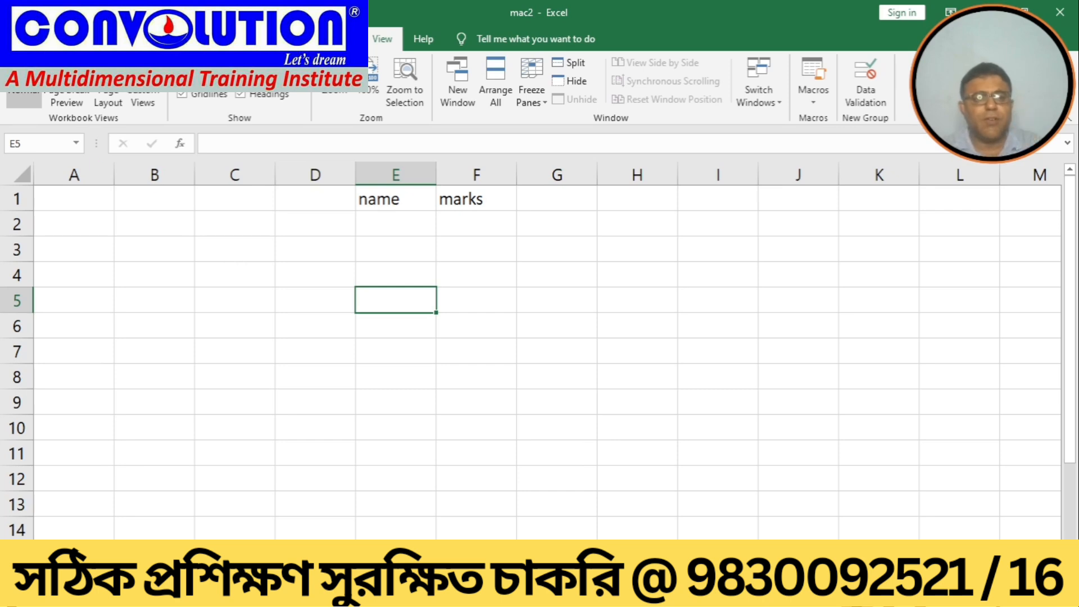
Step: Close the mac2 workbook and exit Excel
{"action": "left_click", "coordinate": [17, 39]}
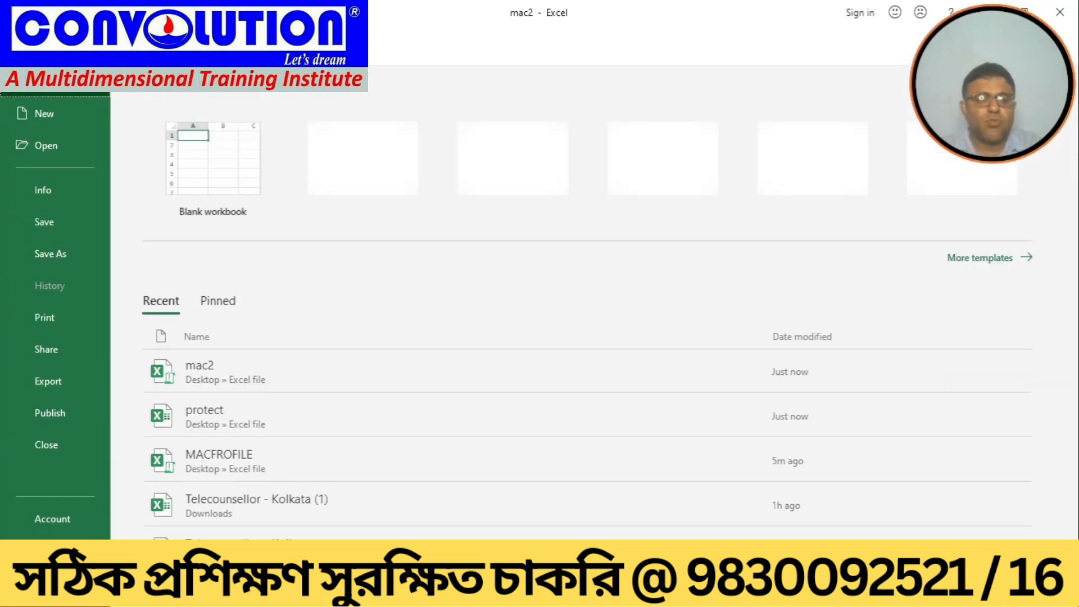
{"action": "left_click", "coordinate": [46, 444]}
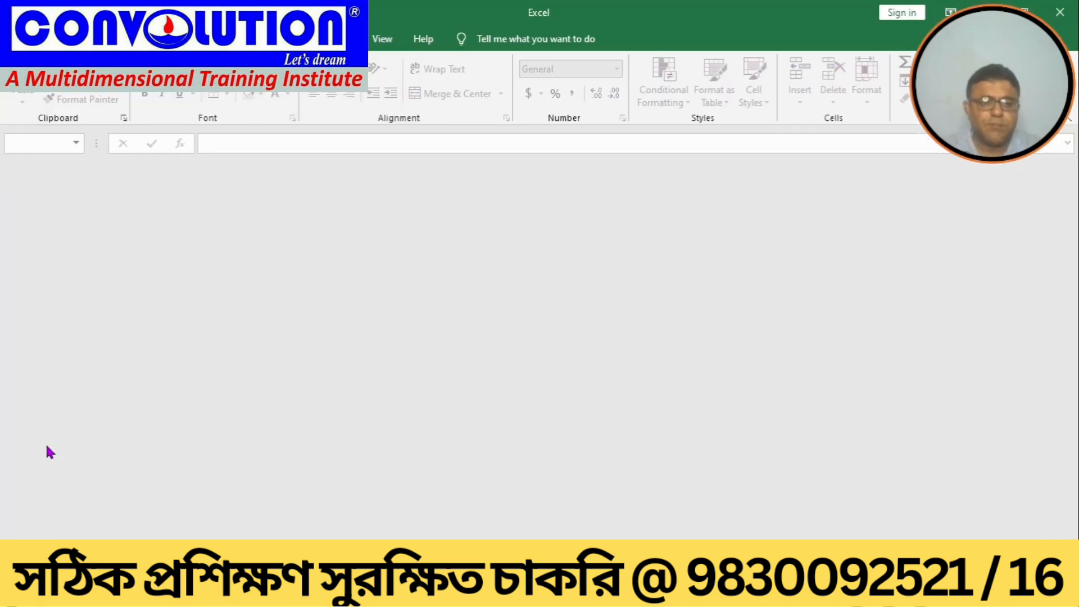
{"action": "left_click", "coordinate": [17, 39]}
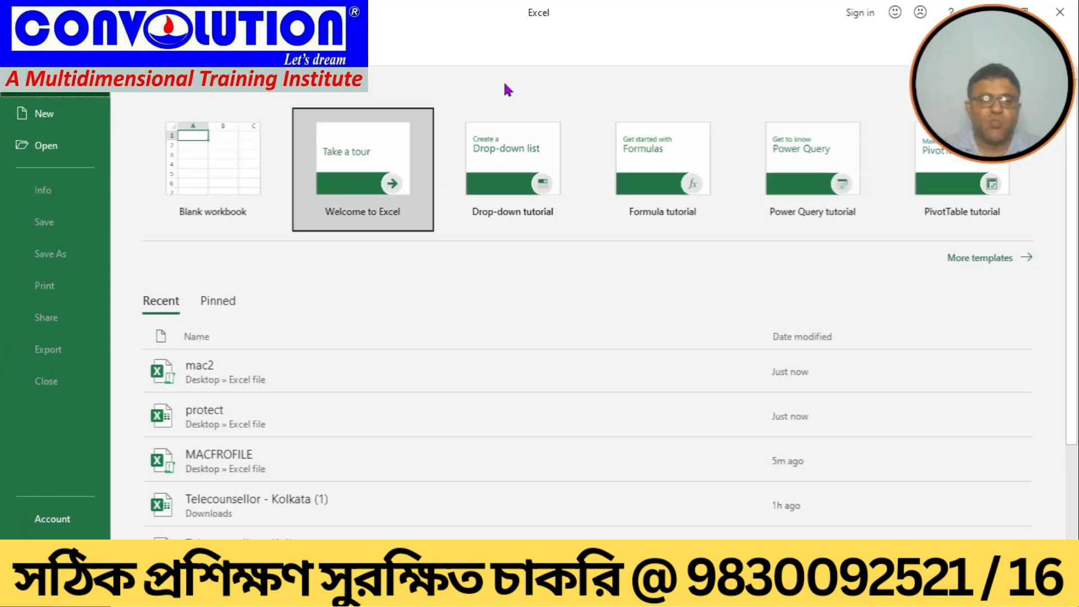
{"action": "left_click", "coordinate": [1060, 13]}
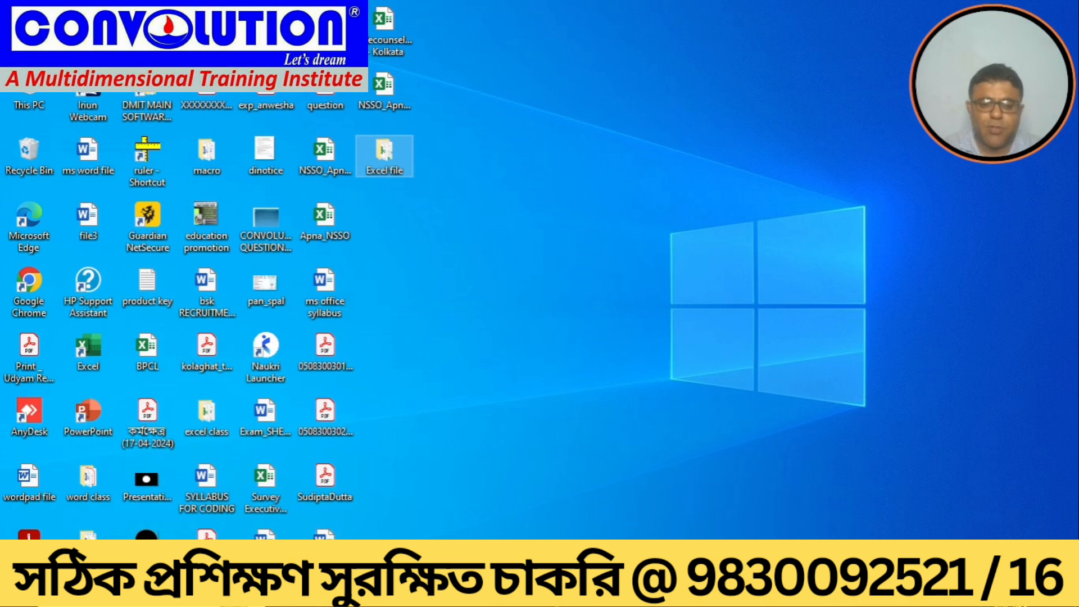
Step: Launch Excel from Windows search and reopen the mac2 workbook from the recent files
{"action": "key", "text": "super"}
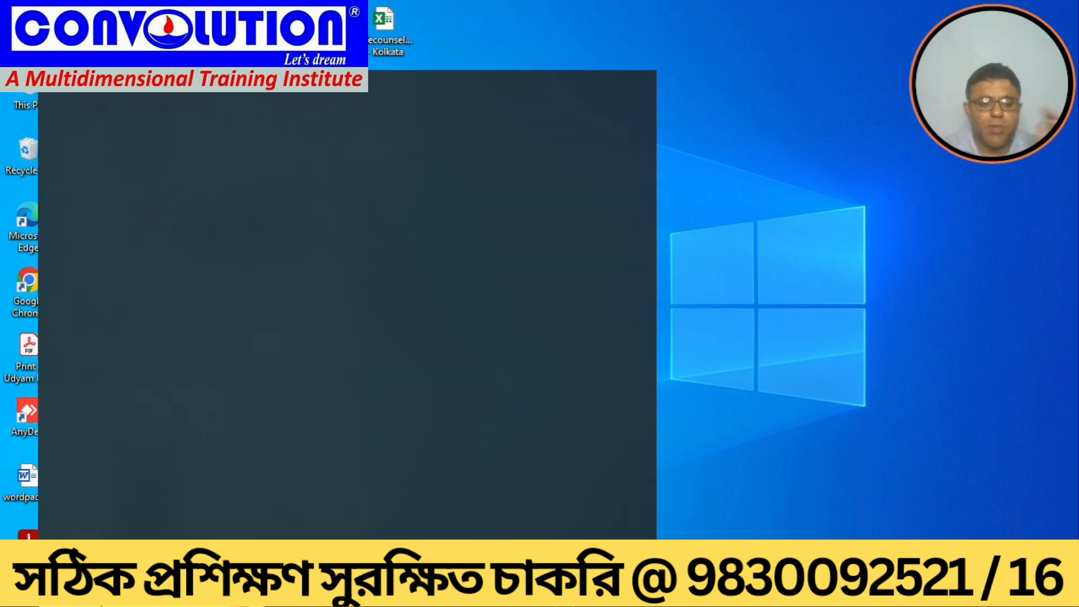
{"action": "type", "text": "excel"}
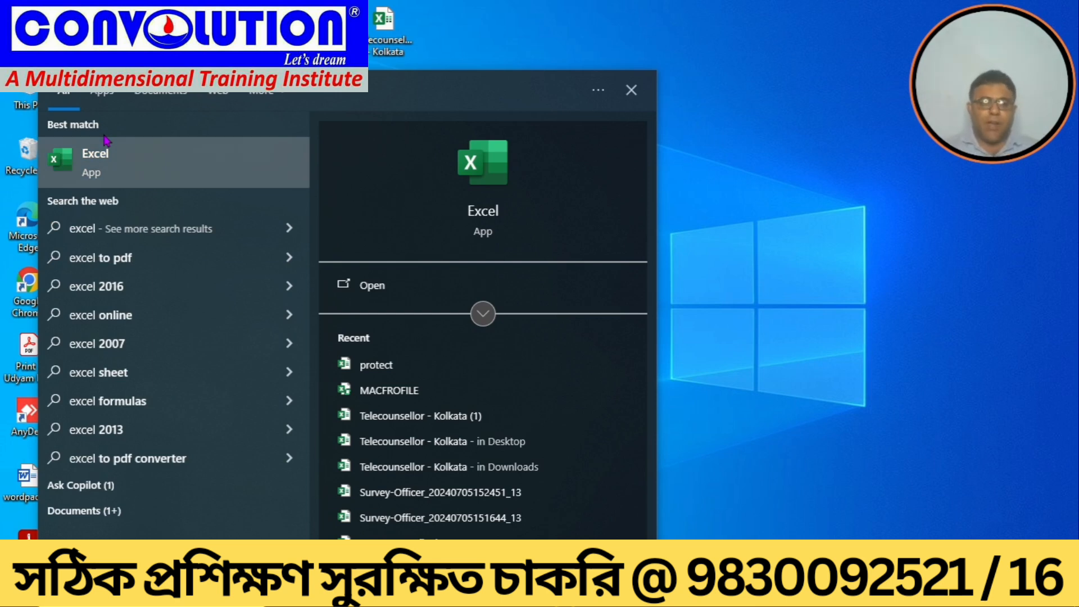
{"action": "left_click", "coordinate": [94, 162]}
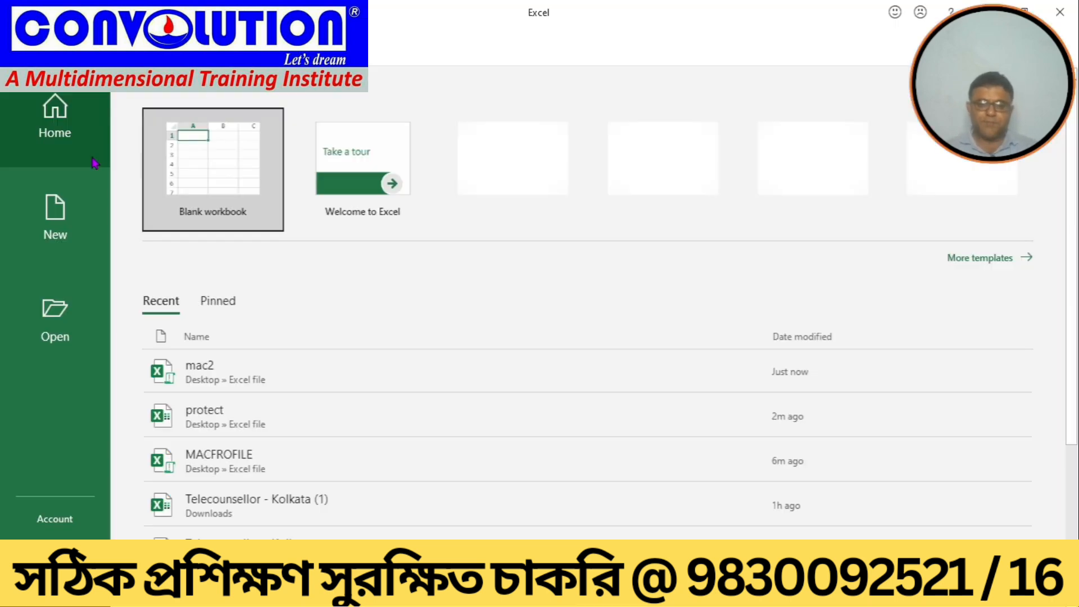
{"action": "left_click", "coordinate": [218, 367]}
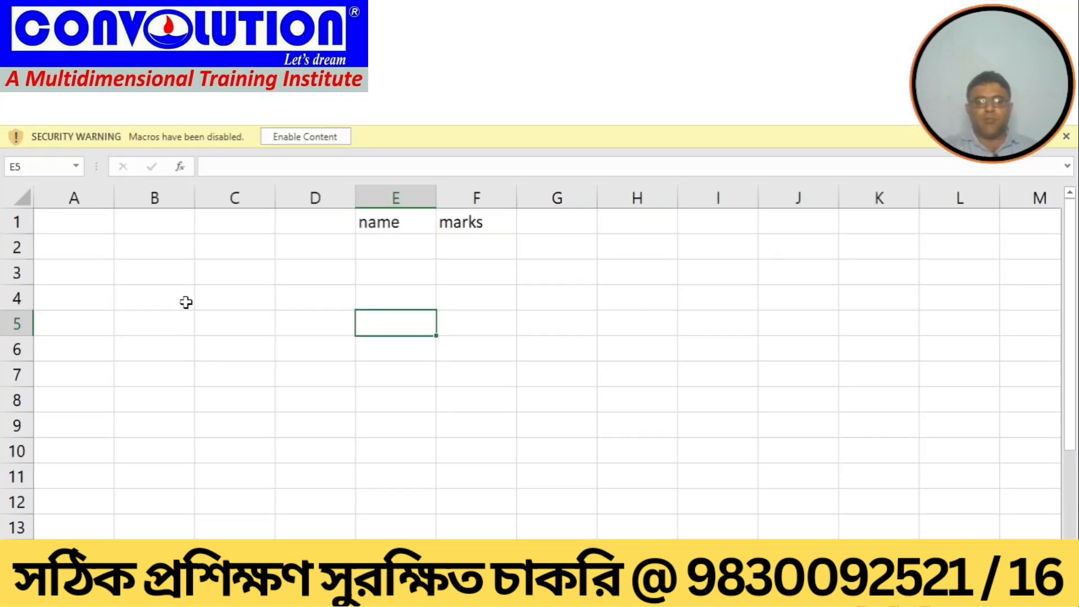
Step: Enable the disabled macro content in mac2 and create a new blank workbook
{"action": "left_click", "coordinate": [299, 137]}
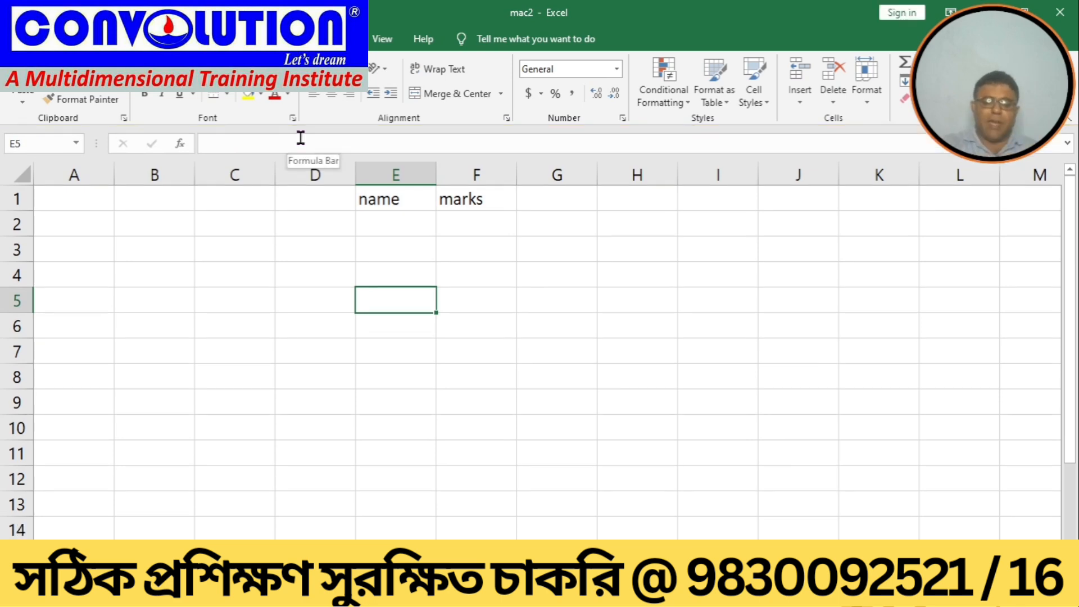
{"action": "left_click", "coordinate": [17, 38]}
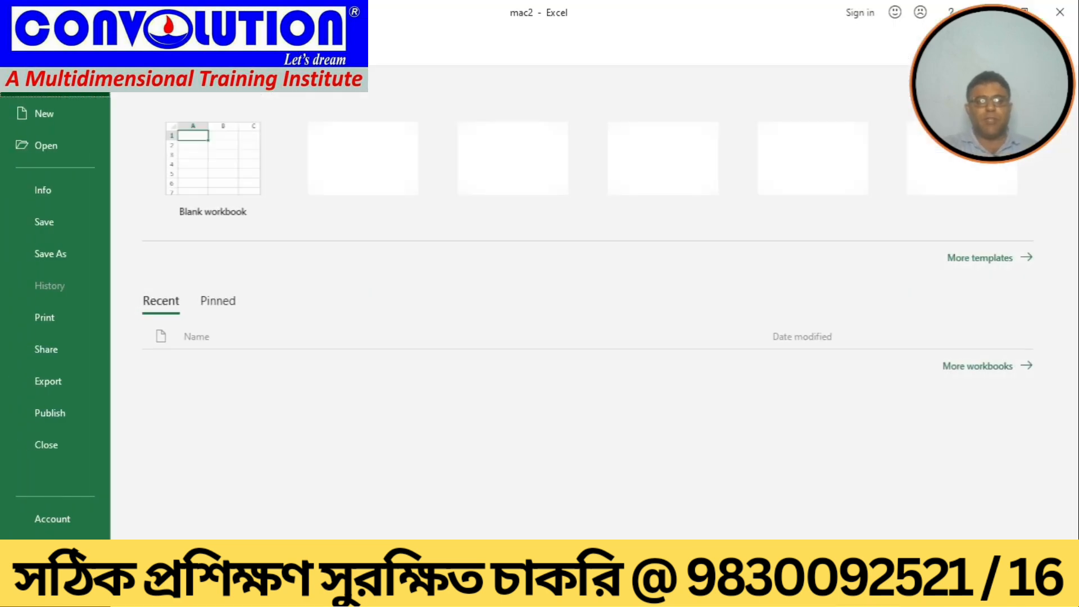
{"action": "left_click", "coordinate": [53, 116]}
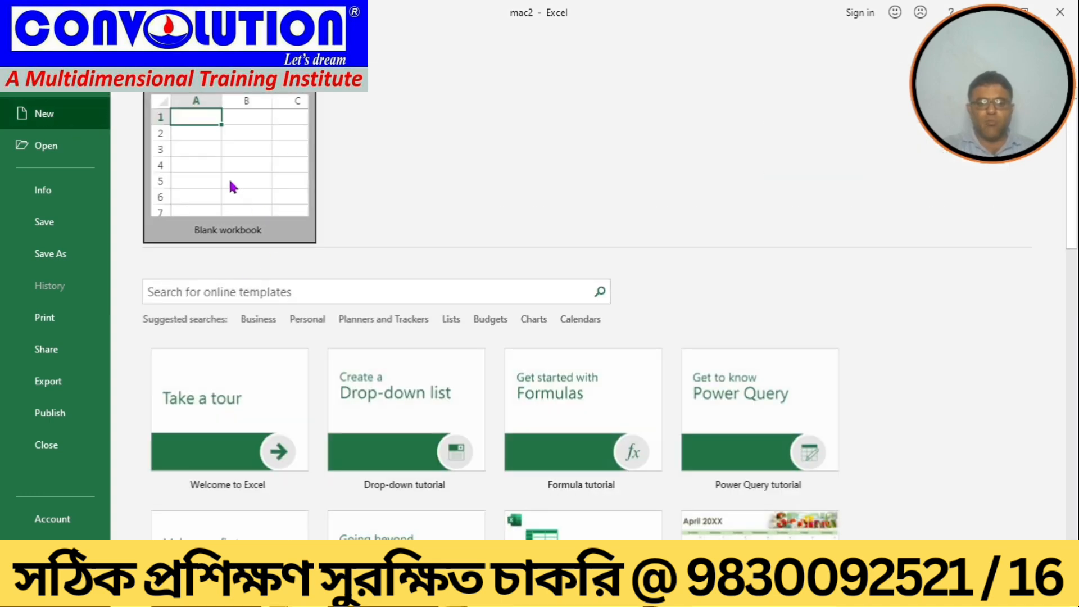
{"action": "left_click", "coordinate": [232, 186]}
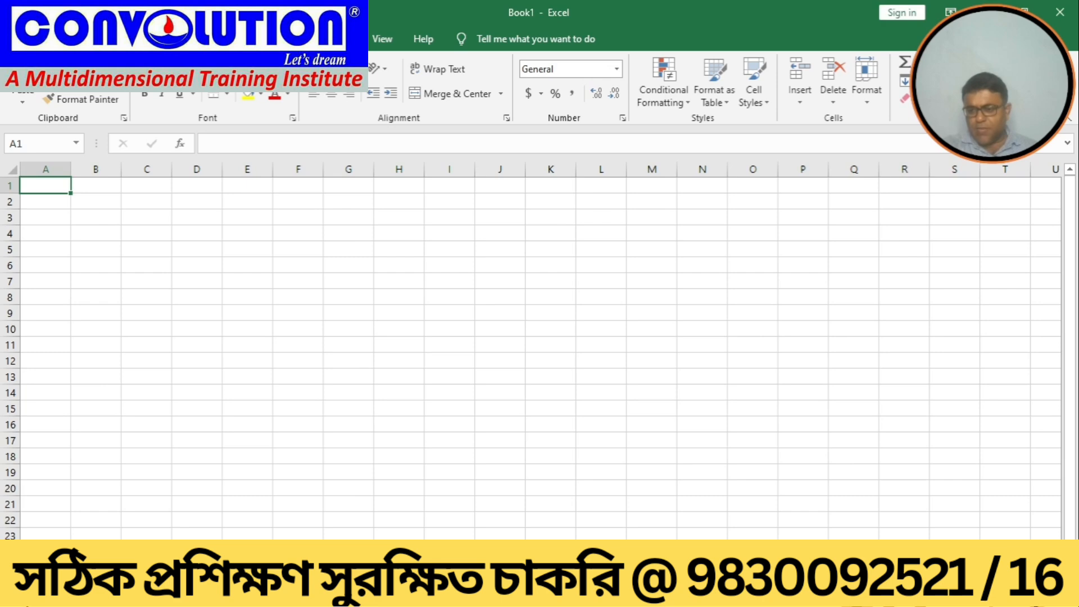
Step: Run the mymac macro stored in mac2.xlsm on the new workbook's sheet
{"action": "scroll", "coordinate": [532, 351], "scroll_direction": "up", "scroll_amount": 5}
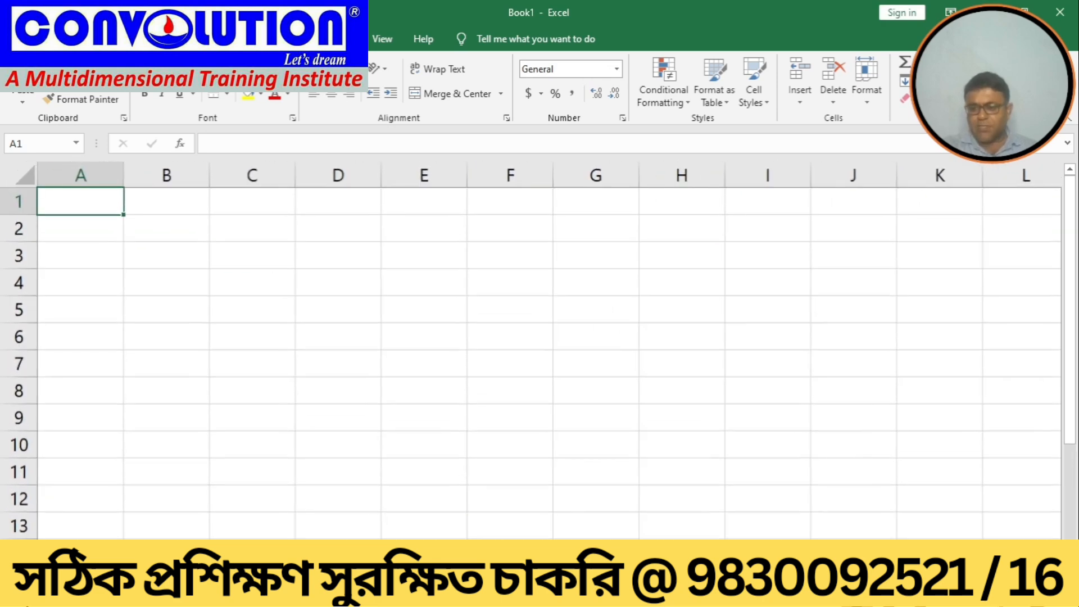
{"action": "left_click", "coordinate": [381, 45]}
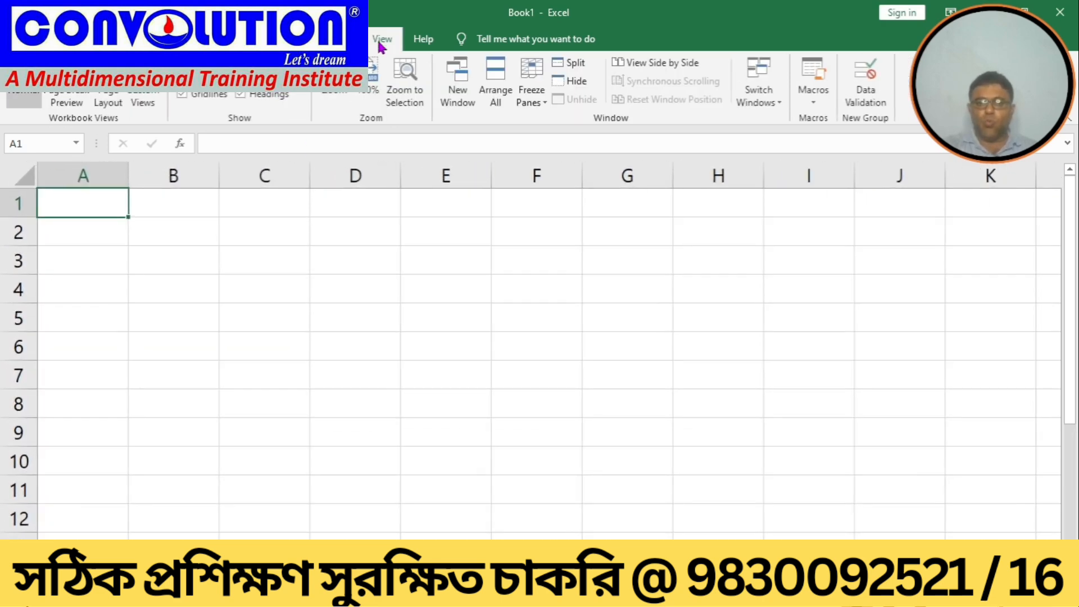
{"action": "left_click", "coordinate": [816, 102]}
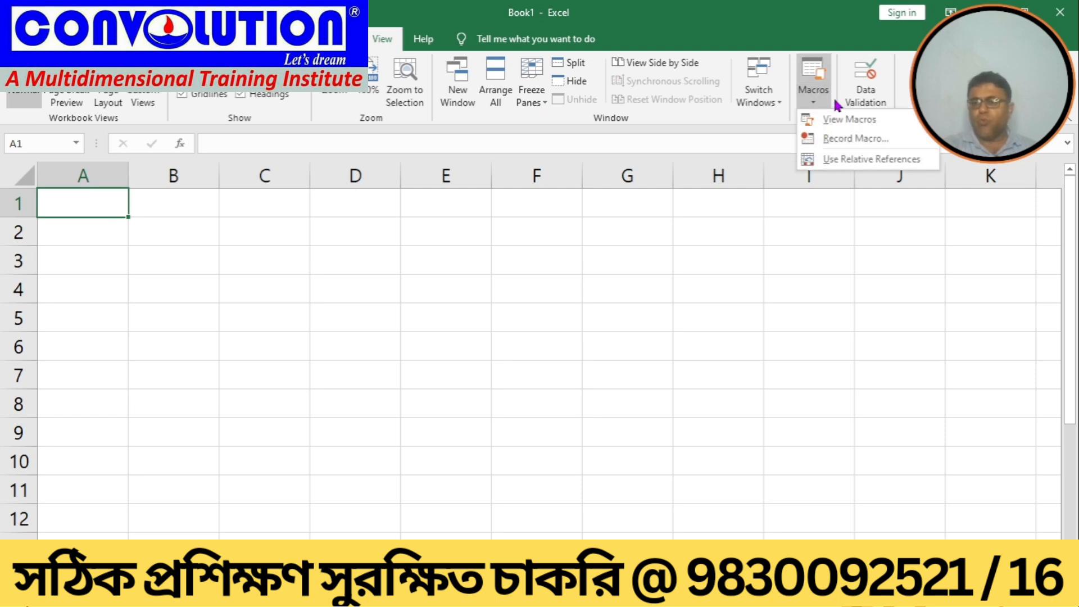
{"action": "left_click", "coordinate": [837, 118]}
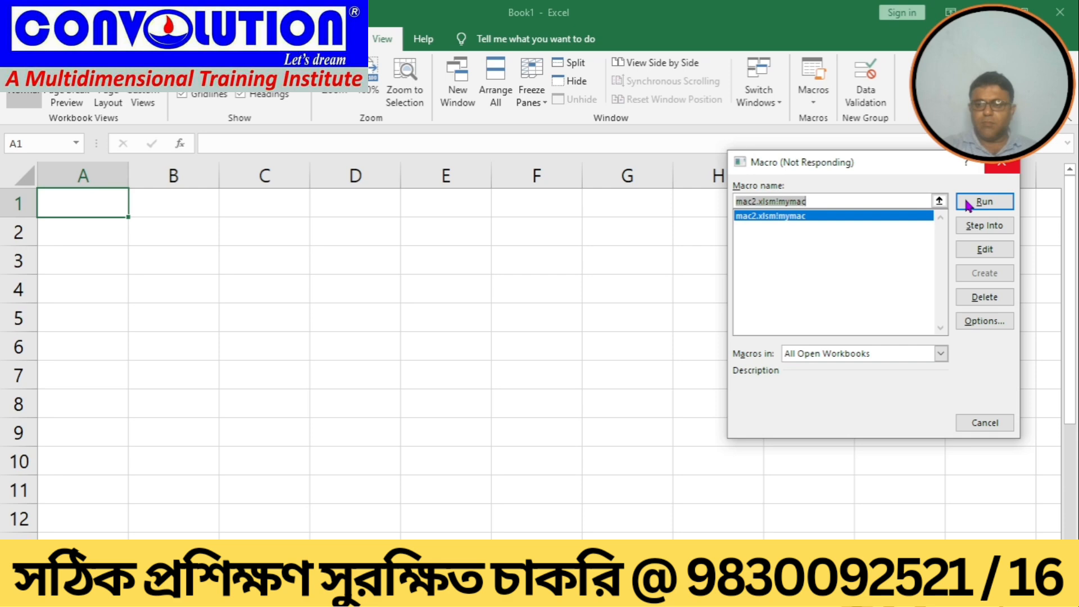
{"action": "key", "text": "Left"}
{"action": "key", "text": "Left"}
{"action": "key", "text": "Left"}
{"action": "key", "text": "Left"}
{"action": "key", "text": "Left"}
{"action": "key", "text": "Left"}
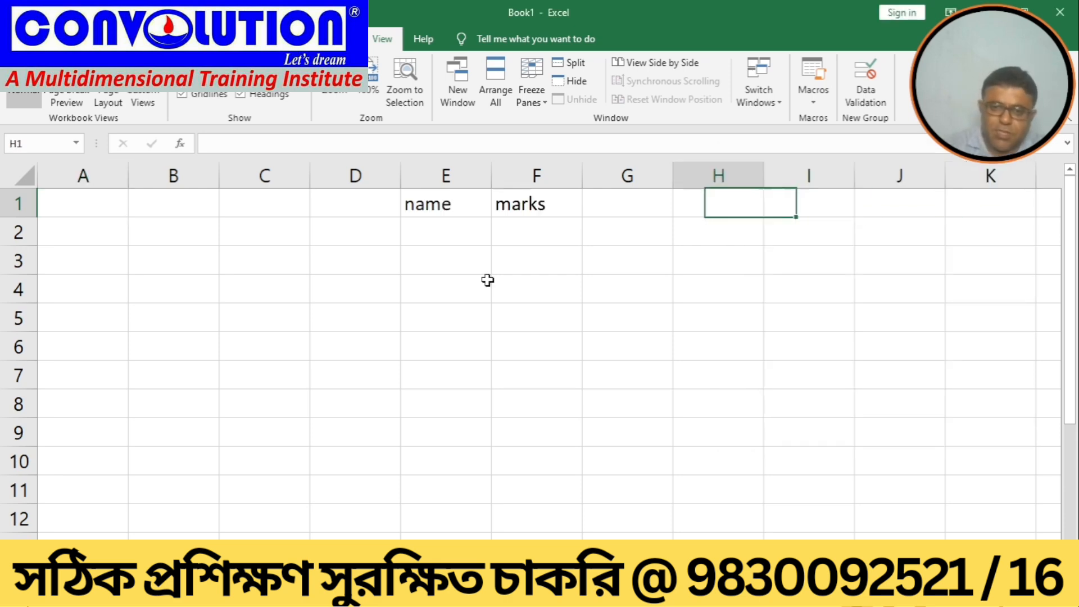
Step: Fill rows 2 to 5 under the headings with names a, b, c, d and marks 90, 60, 50, 56
{"action": "key", "text": "Down"}
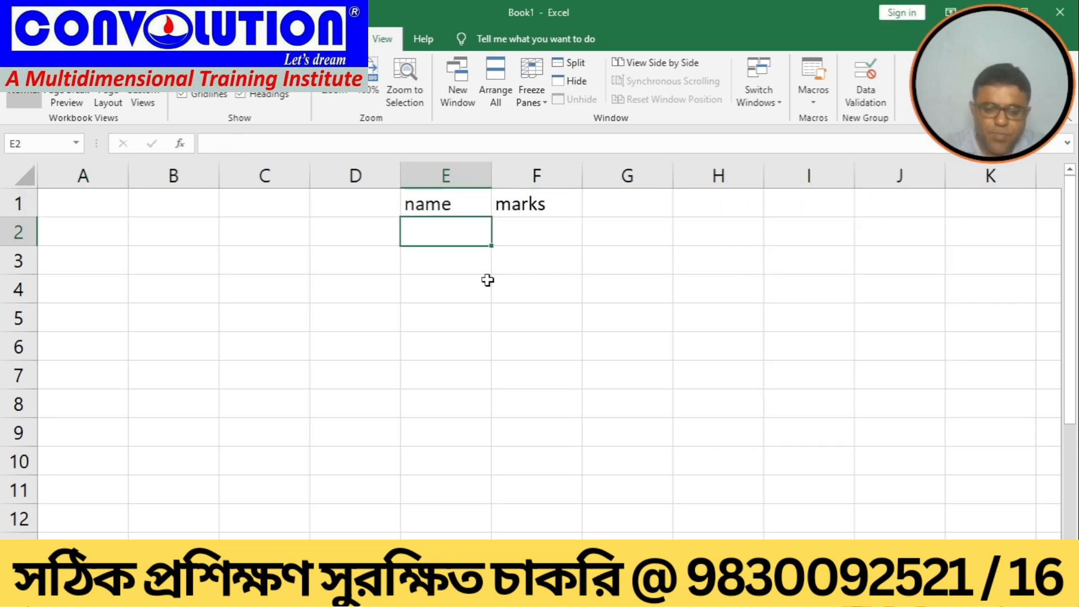
{"action": "type", "text": "a"}
{"action": "key", "text": "Tab"}
{"action": "type", "text": "90"}
{"action": "key", "text": "Return"}
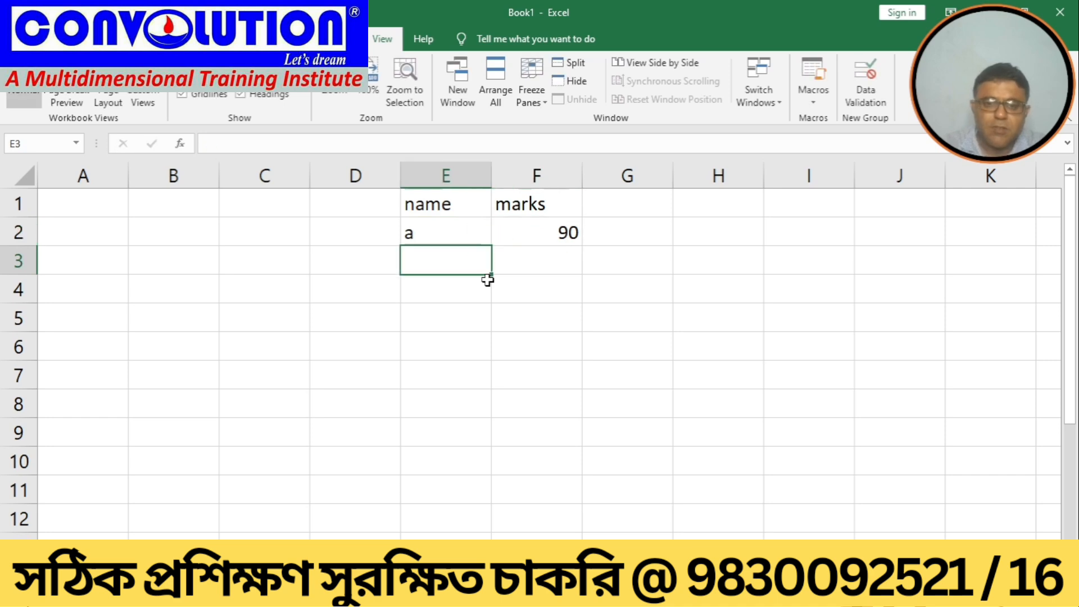
{"action": "type", "text": "b"}
{"action": "key", "text": "Tab"}
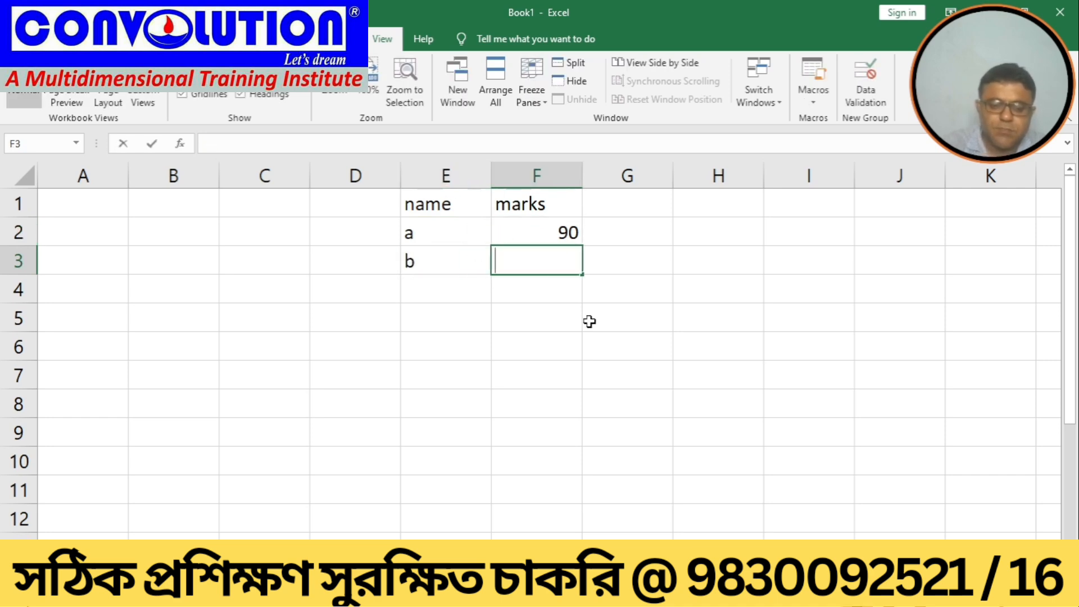
{"action": "type", "text": "60"}
{"action": "key", "text": "Return"}
{"action": "type", "text": "c"}
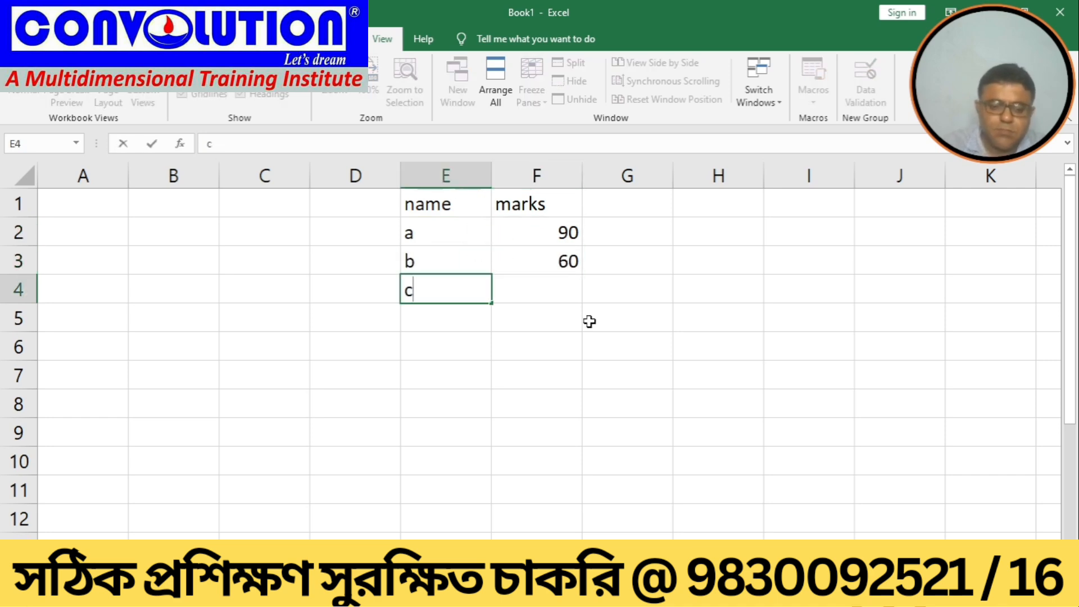
{"action": "key", "text": "Tab"}
{"action": "type", "text": "50"}
{"action": "key", "text": "Return"}
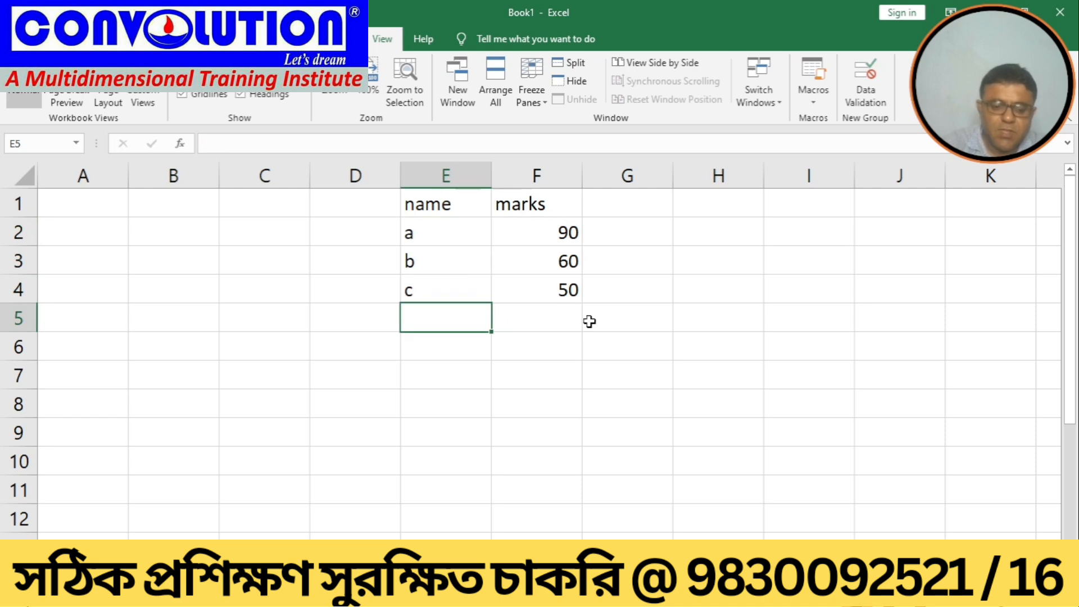
{"action": "type", "text": "d"}
{"action": "key", "text": "Tab"}
{"action": "type", "text": "5"}
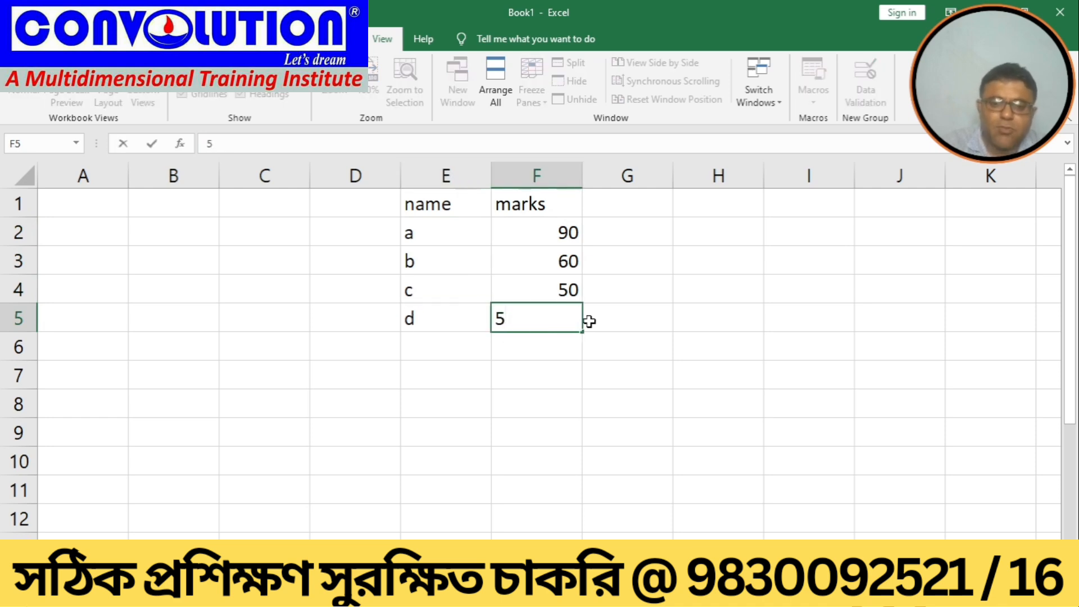
{"action": "type", "text": "6"}
{"action": "key", "text": "Return"}
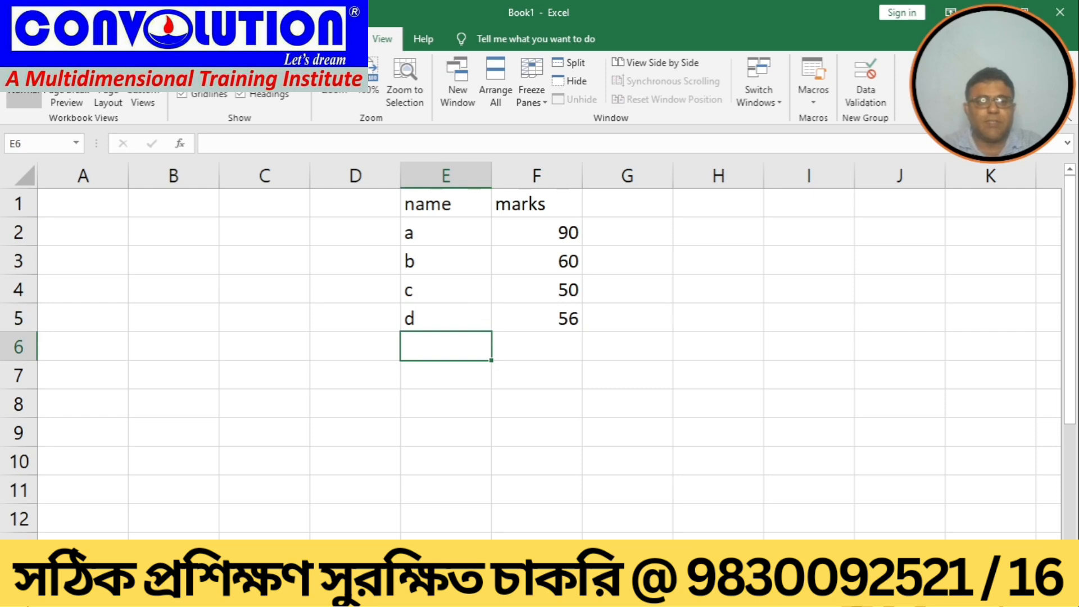
Step: Save the new workbook as marks in the Excel file folder on the Desktop
{"action": "key", "text": "alt+f"}
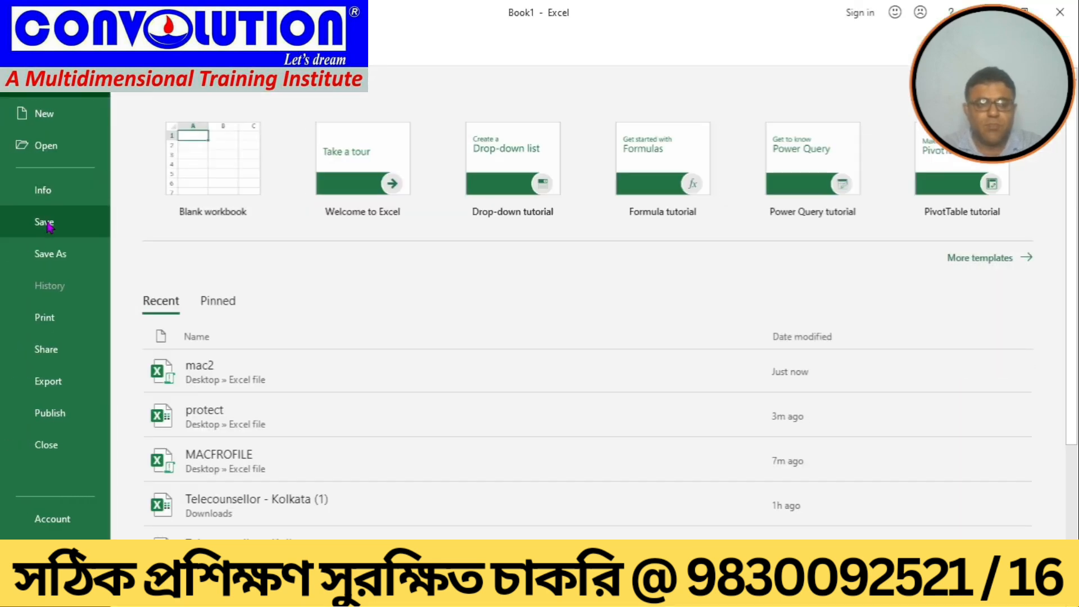
{"action": "left_click", "coordinate": [45, 221]}
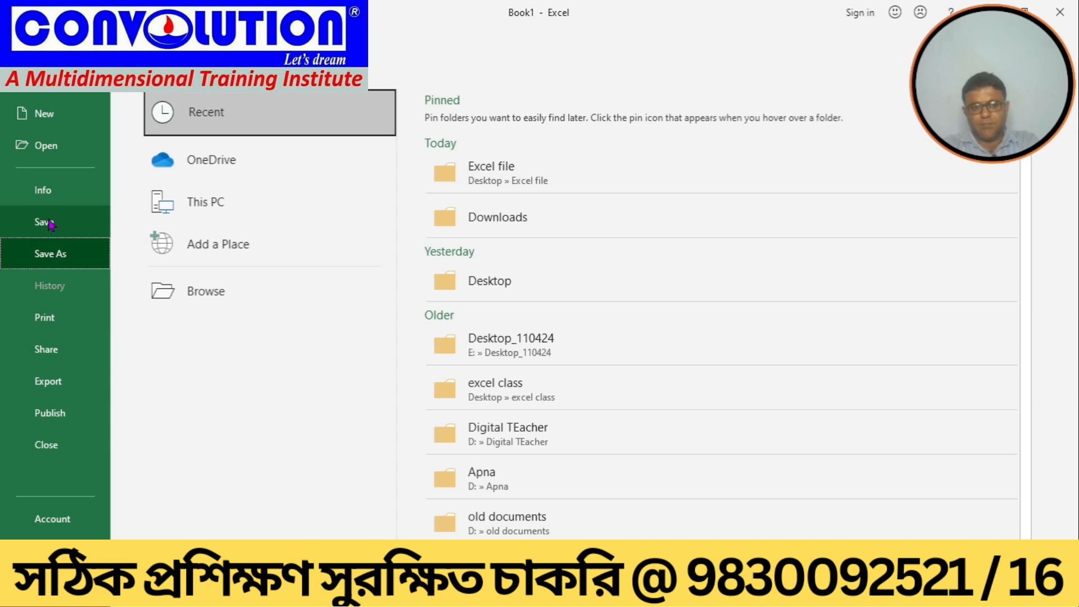
{"action": "left_click", "coordinate": [233, 190]}
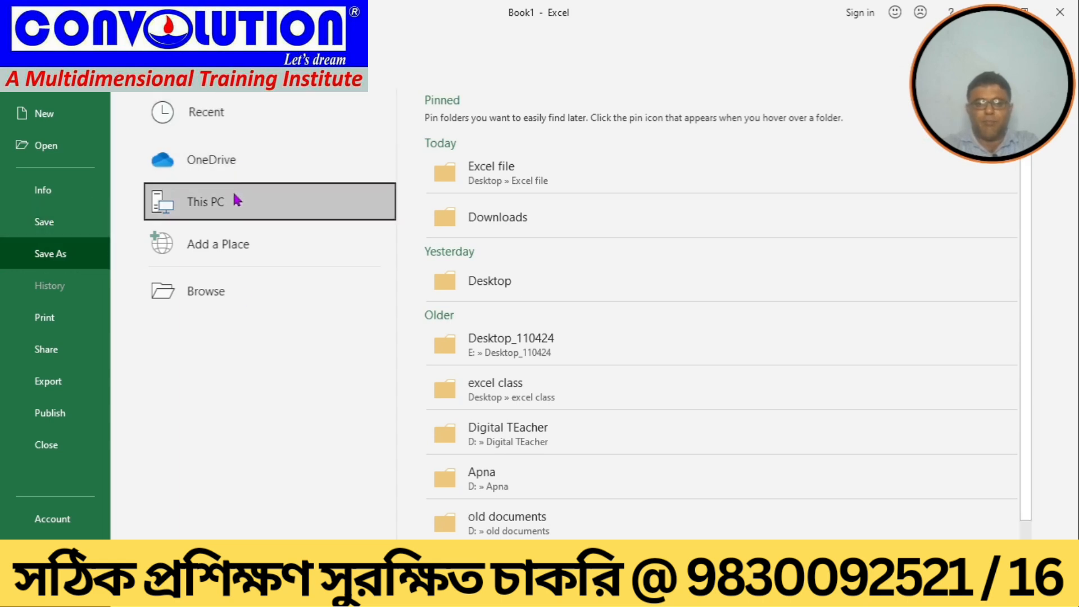
{"action": "left_click", "coordinate": [469, 185]}
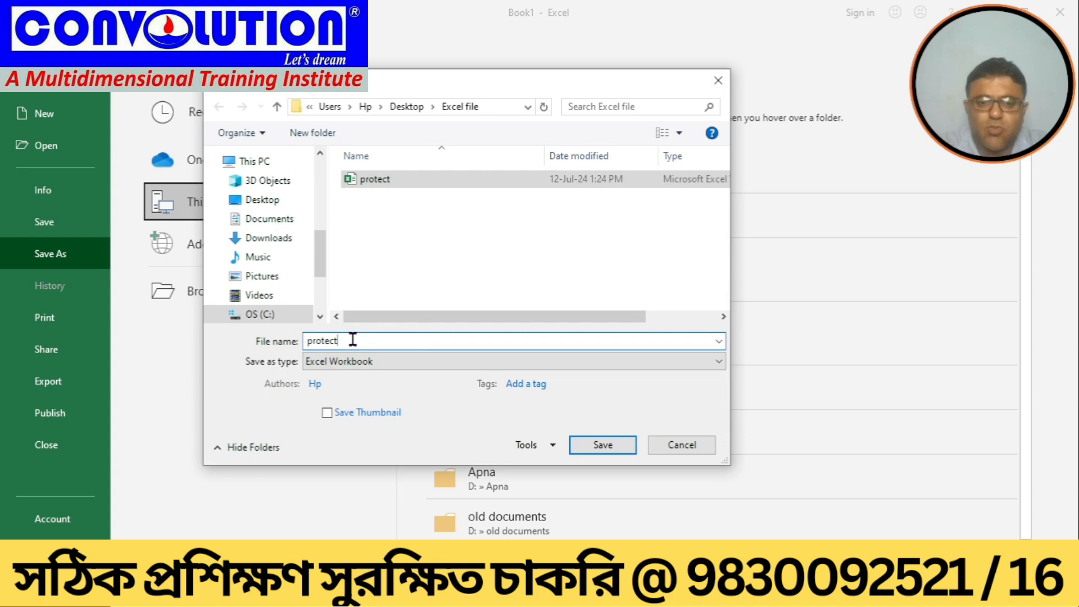
{"action": "key", "text": "BackSpace"}
{"action": "key", "text": "BackSpace"}
{"action": "key", "text": "BackSpace"}
{"action": "key", "text": "BackSpace"}
{"action": "key", "text": "BackSpace"}
{"action": "key", "text": "BackSpace"}
{"action": "key", "text": "BackSpace"}
{"action": "type", "text": "matrks"}
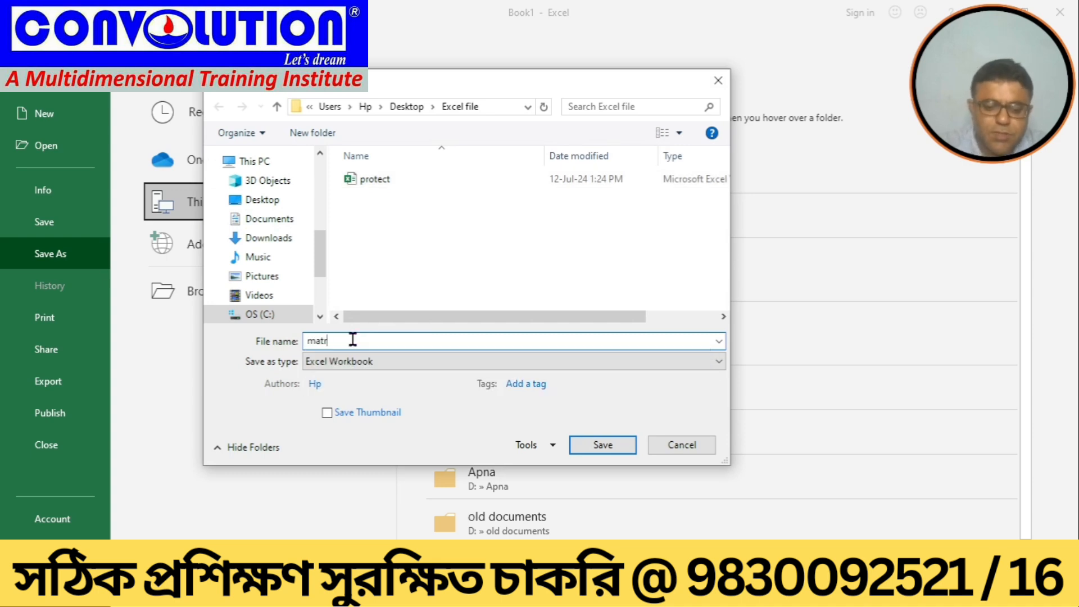
{"action": "key", "text": "BackSpace"}
{"action": "key", "text": "BackSpace"}
{"action": "key", "text": "BackSpace"}
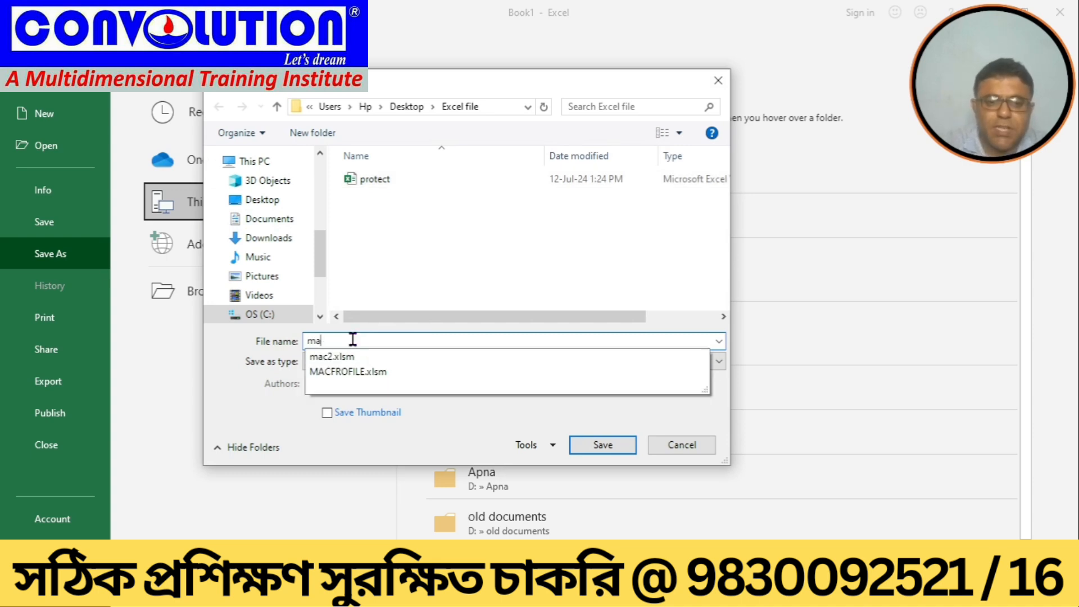
{"action": "type", "text": "rks"}
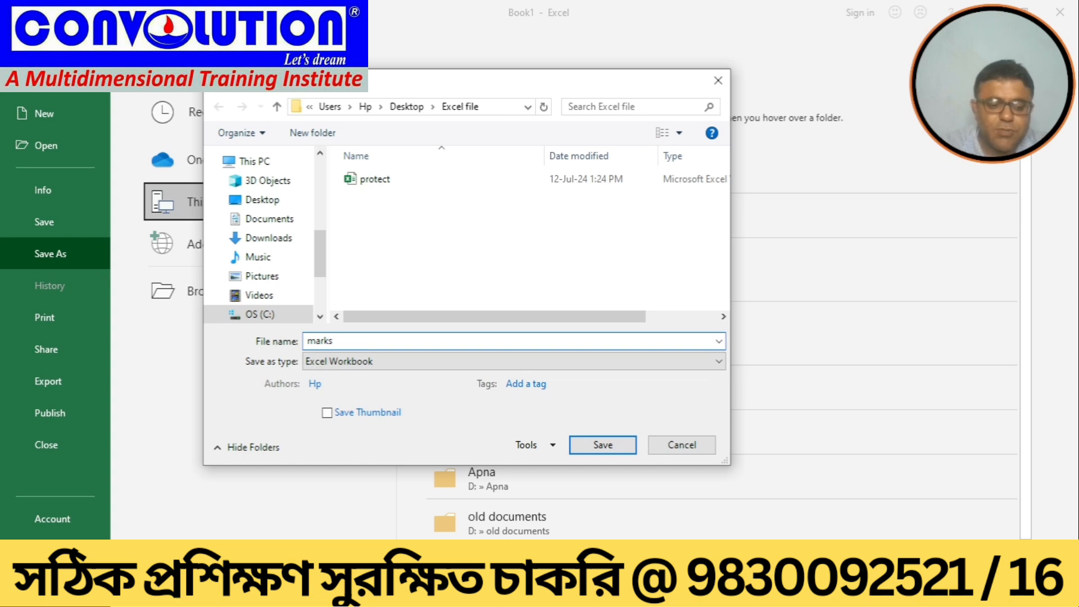
{"action": "left_click", "coordinate": [591, 446]}
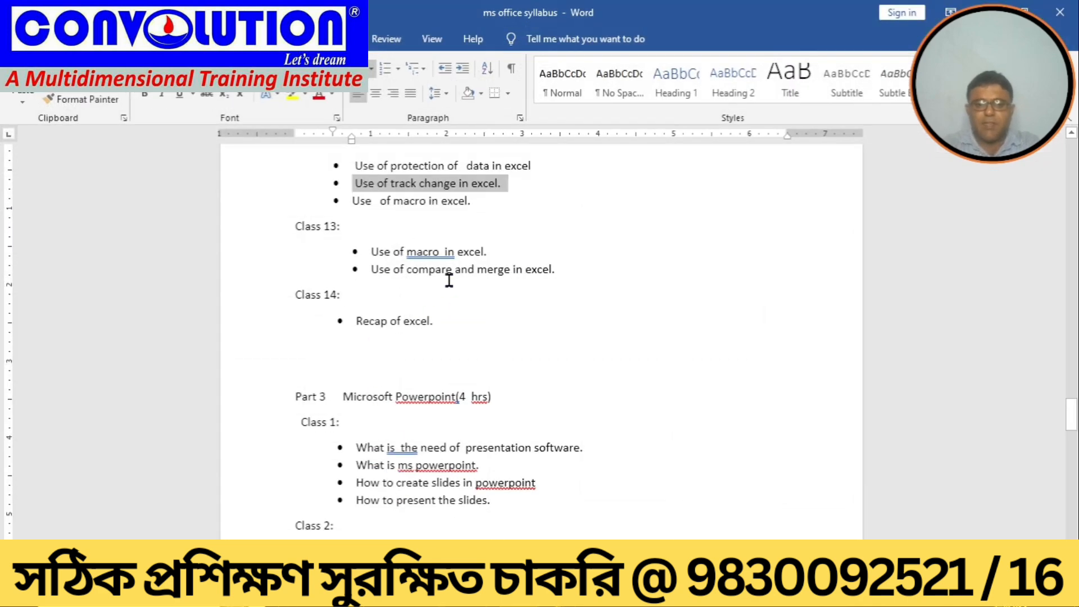
Step: Switch to Word and review the Excel topics listed in the ms office syllabus document
{"action": "left_click", "coordinate": [532, 348]}
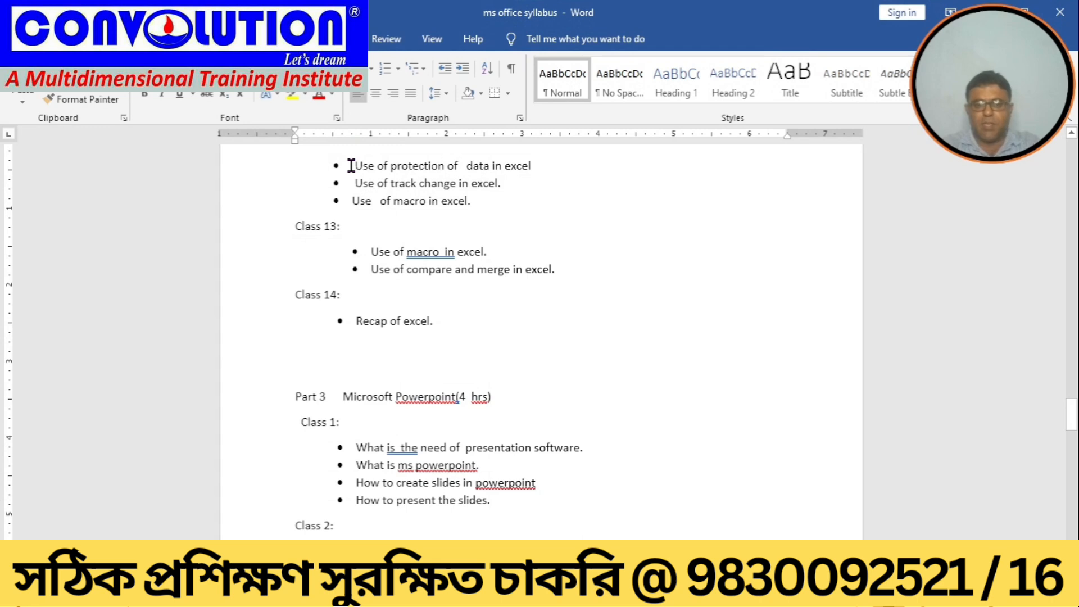
{"action": "left_click_drag", "start_coordinate": [351, 165], "coordinate": [550, 203]}
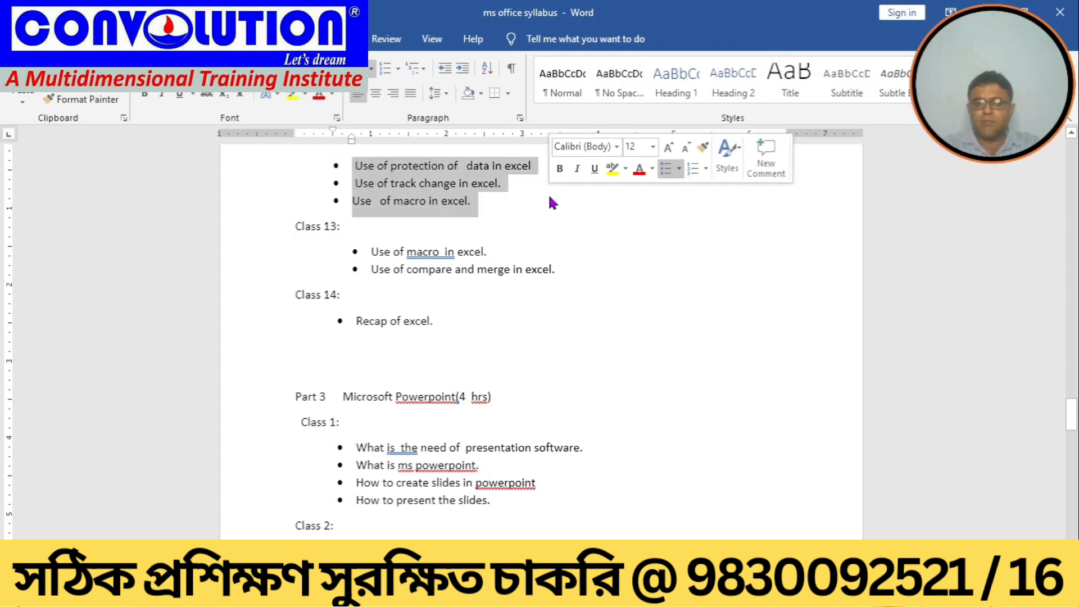
{"action": "left_click", "coordinate": [551, 198]}
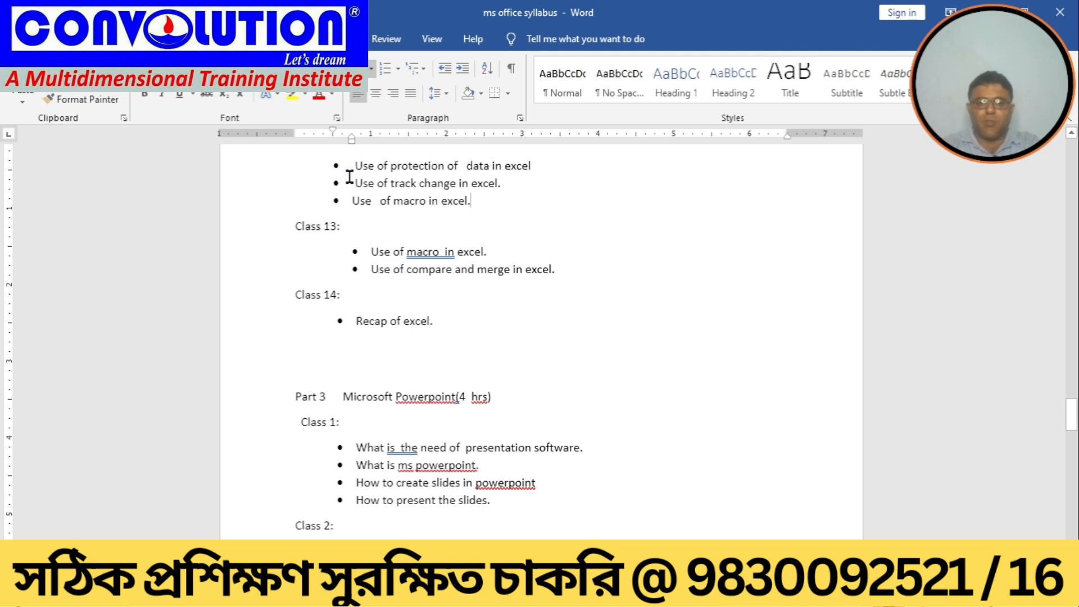
{"action": "left_click_drag", "start_coordinate": [352, 183], "coordinate": [499, 183]}
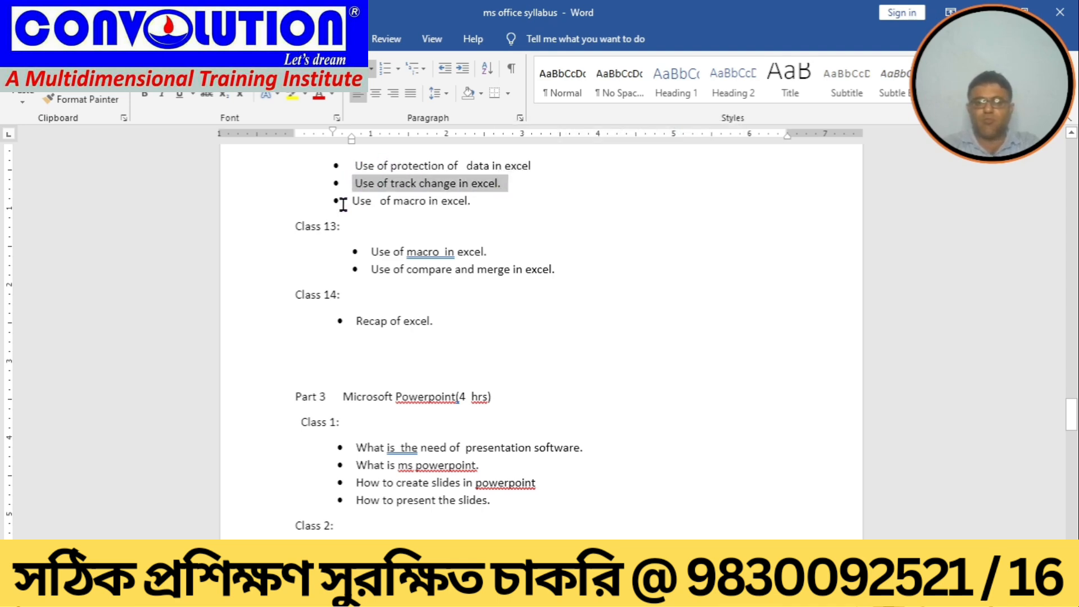
{"action": "left_click_drag", "start_coordinate": [343, 204], "coordinate": [513, 193]}
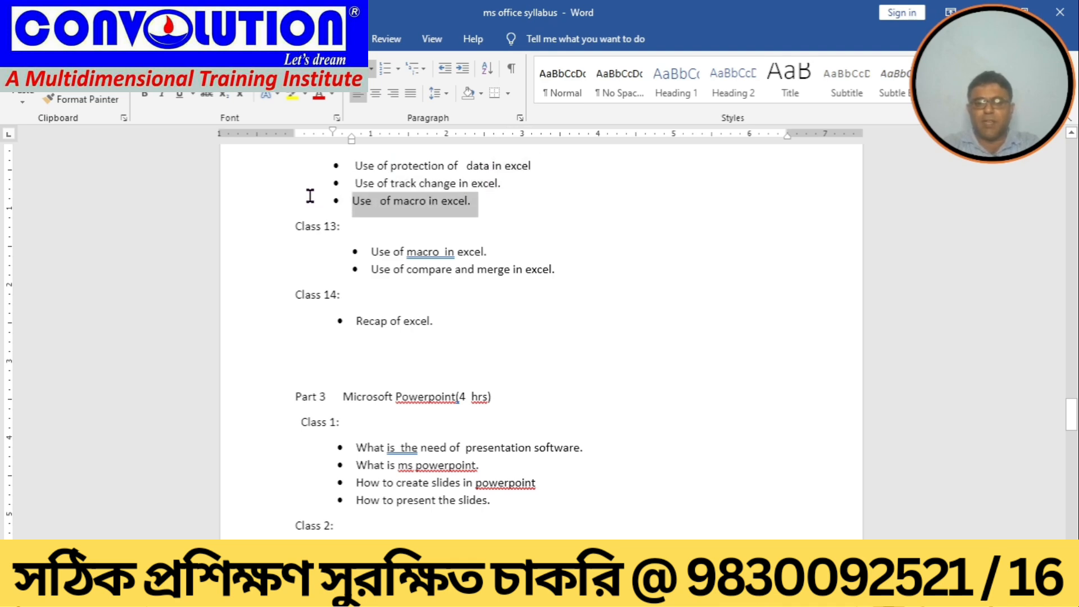
{"action": "left_click_drag", "start_coordinate": [336, 166], "coordinate": [498, 204]}
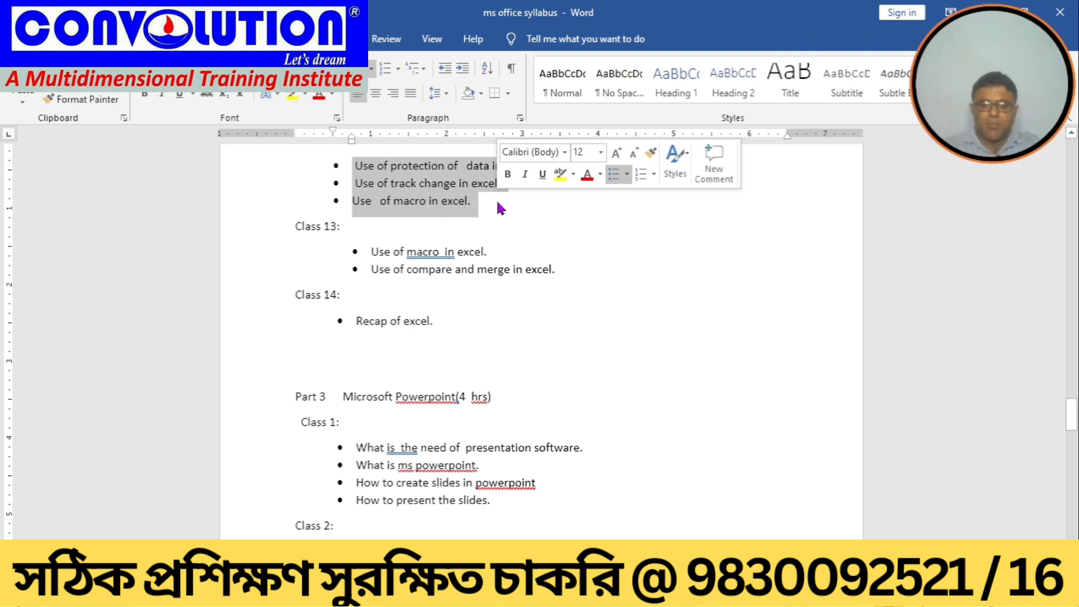
{"action": "left_click", "coordinate": [484, 251]}
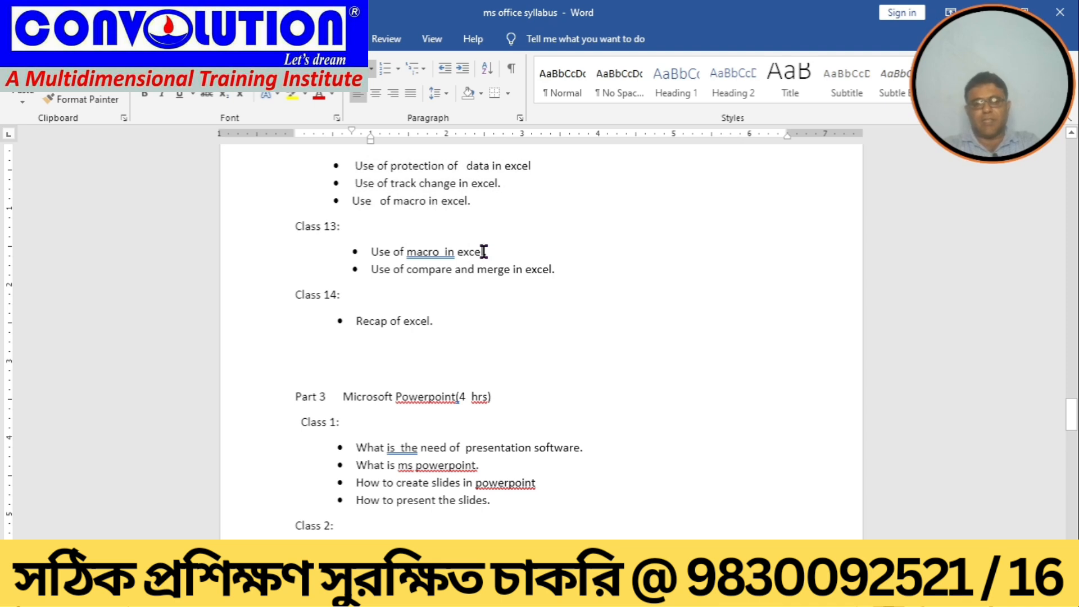